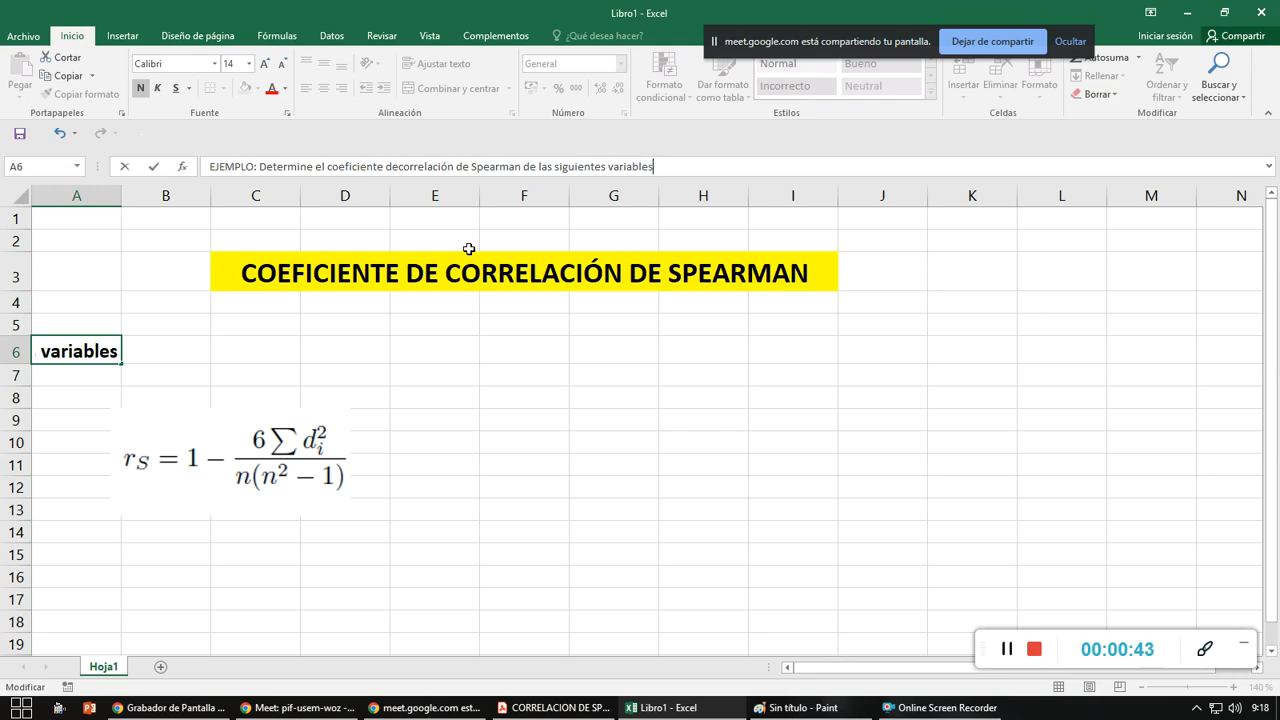
- Complete the A6 example statement as "EJEMPLO: Determine el coeficiente de correlación de Spearman de las siguientes variables.", correcting the missing space in "decorrelación"
type(".")
key("Return")
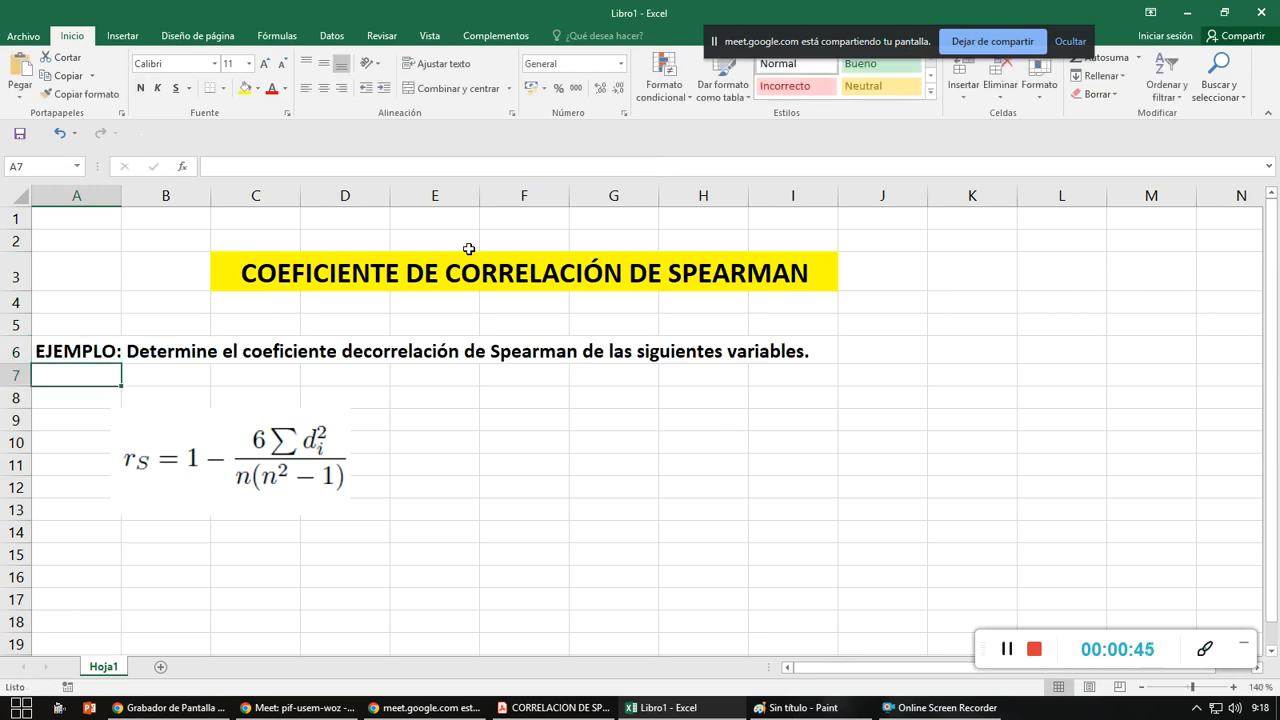
mouse_move(303, 451)
left_mouse_down()
mouse_move(408, 445)
mouse_move(320, 445)
left_mouse_up()
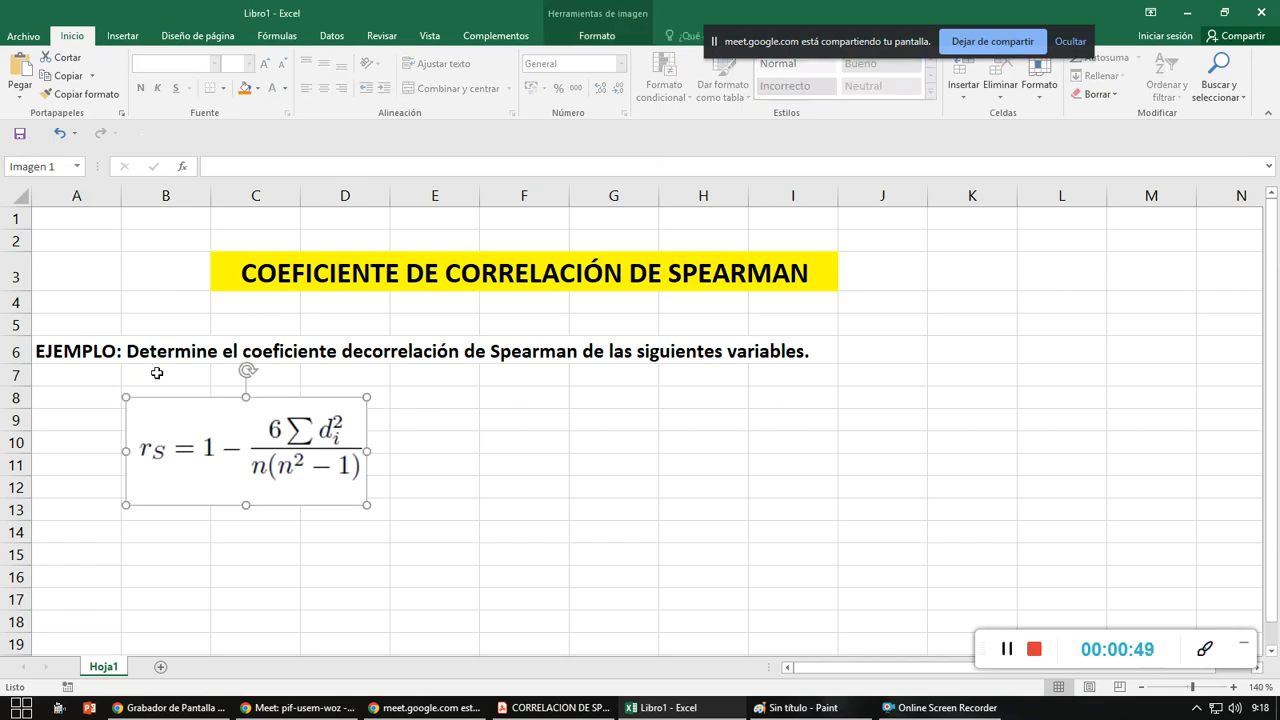
left_click(168, 357)
left_click(106, 348)
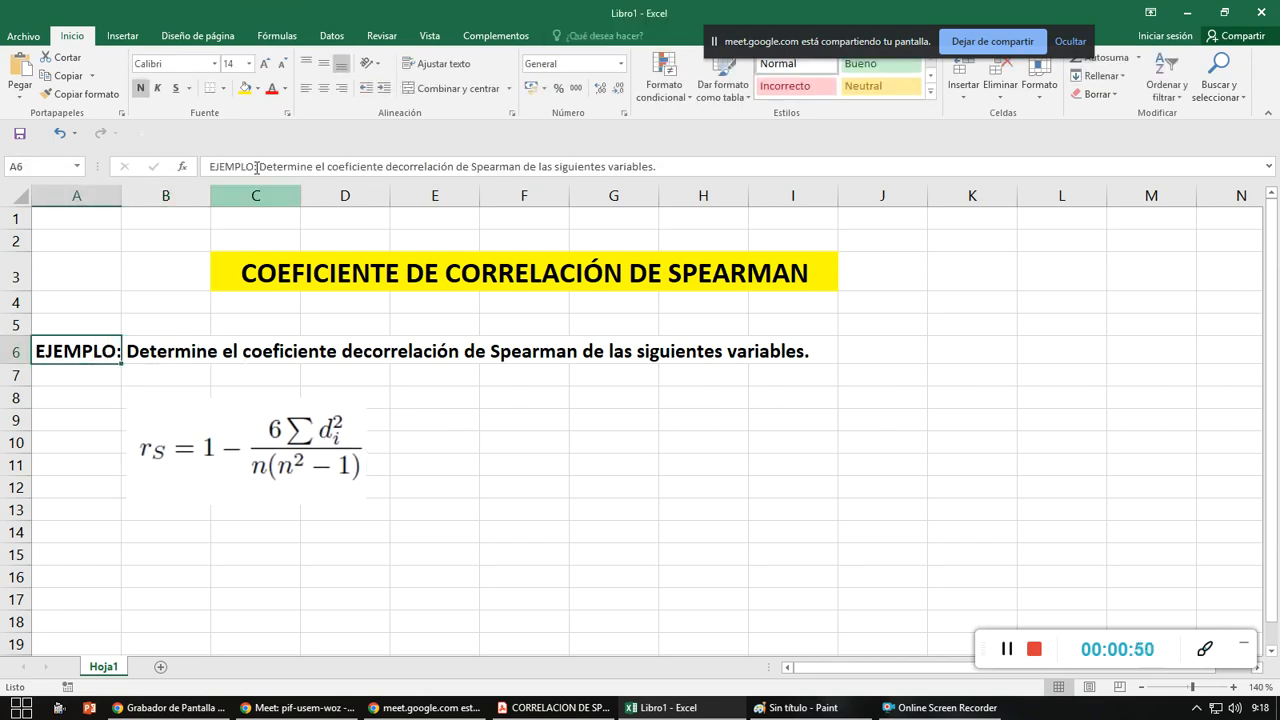
left_click(400, 167)
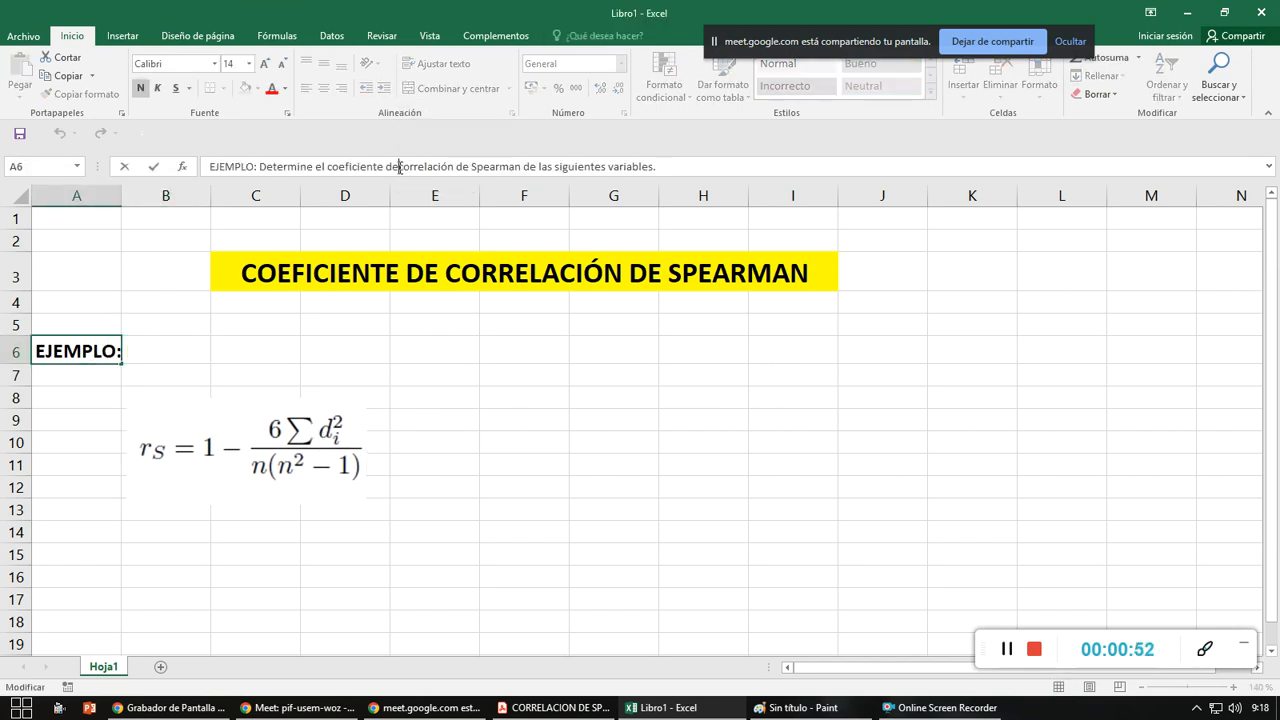
left_click(504, 414)
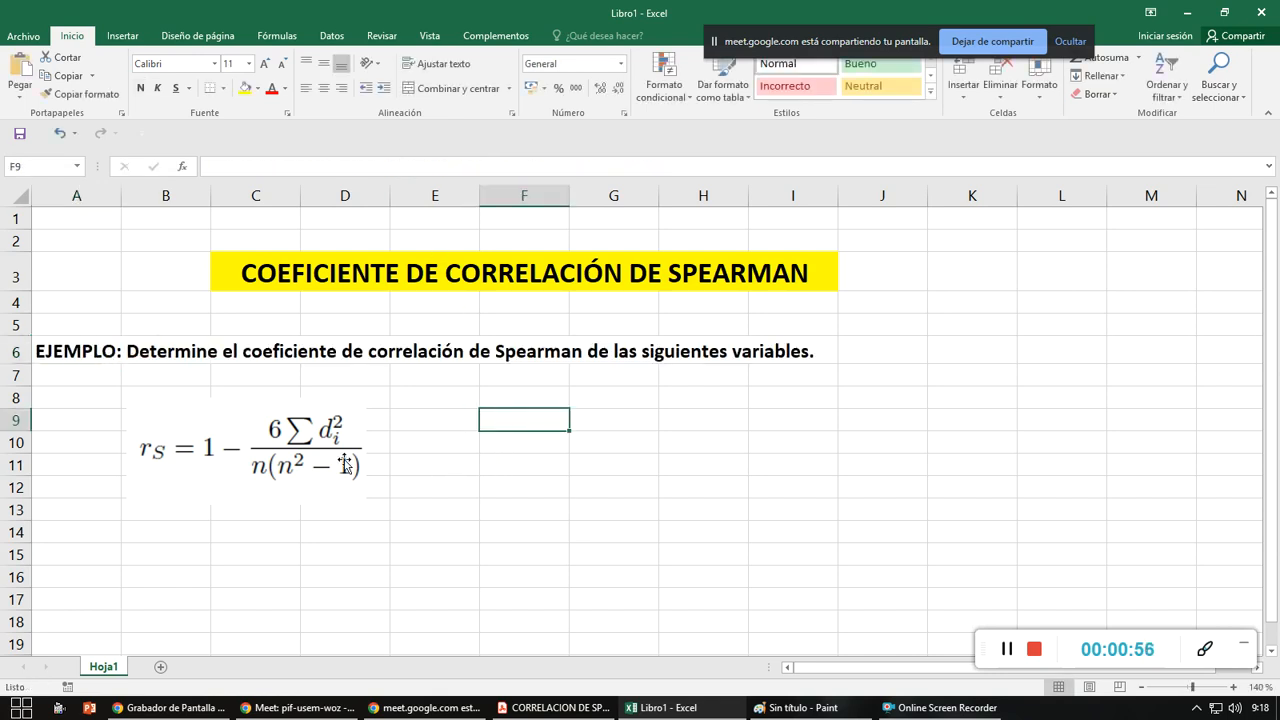
- Move the formula image so it ends before column D and enter the headers X in E9 and Y in F9
left_click_drag(344, 463, 288, 481)
left_click(430, 416)
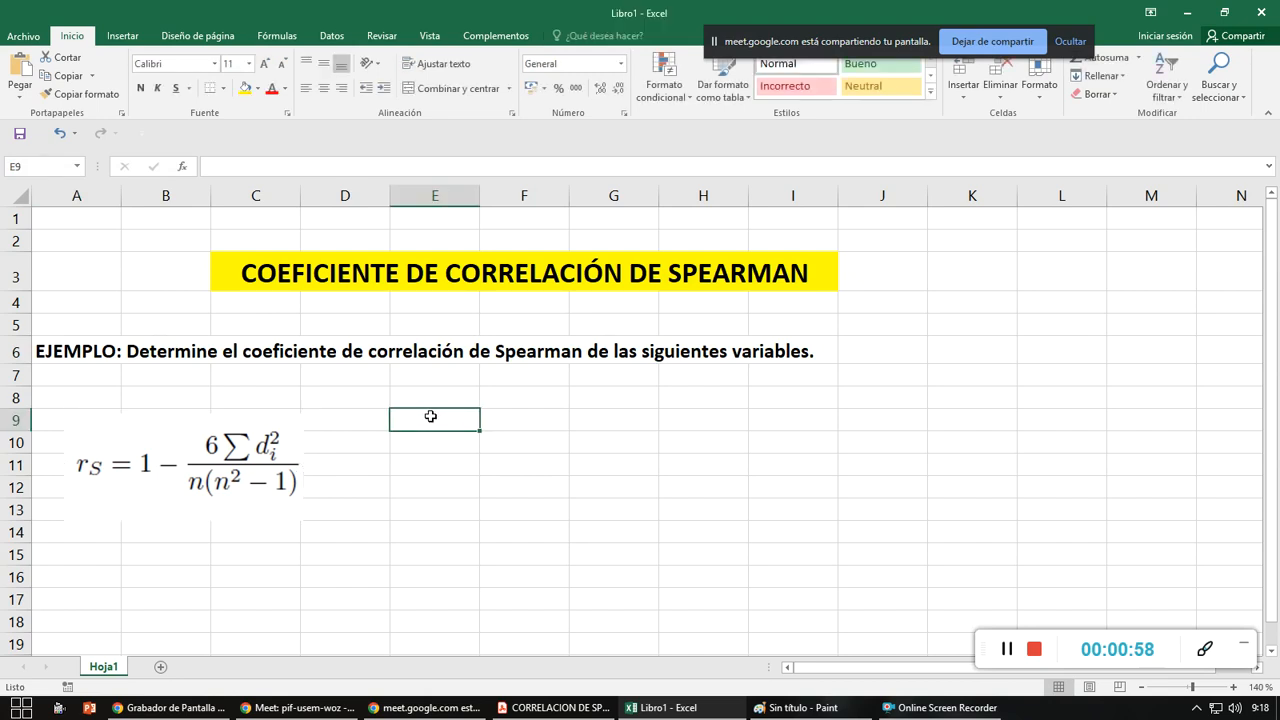
type("X")
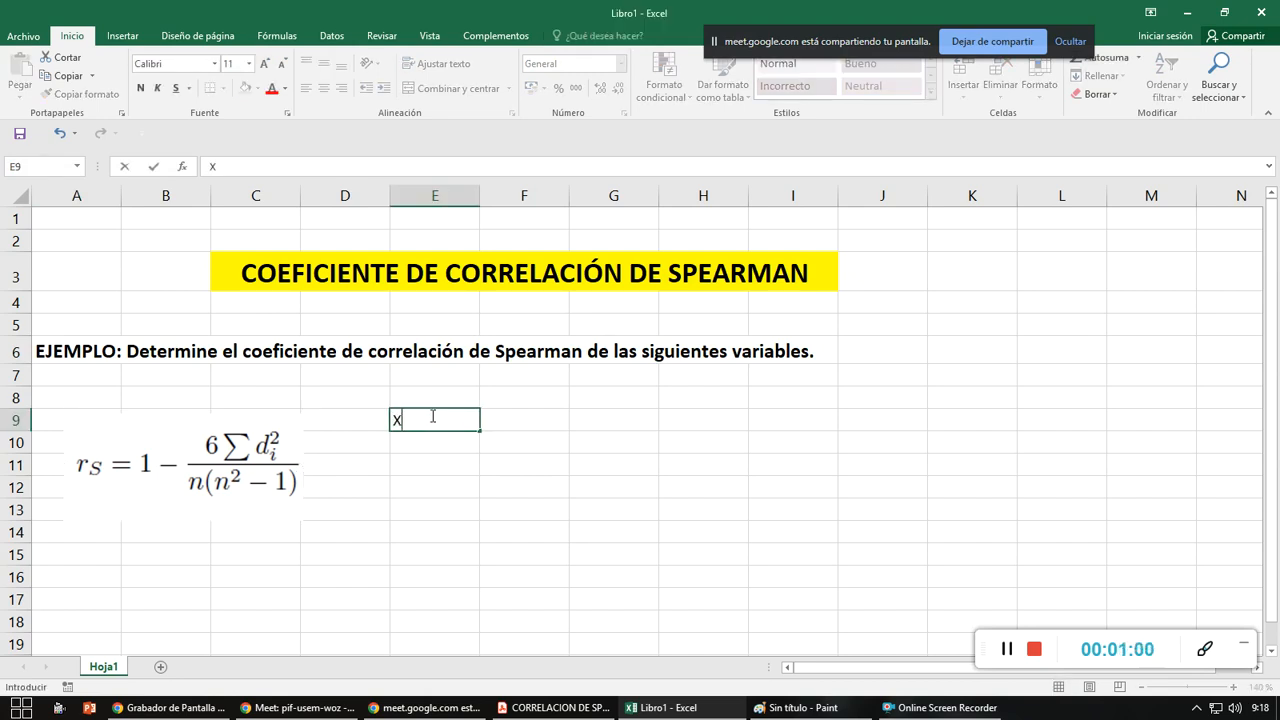
key("Tab")
type("Y")
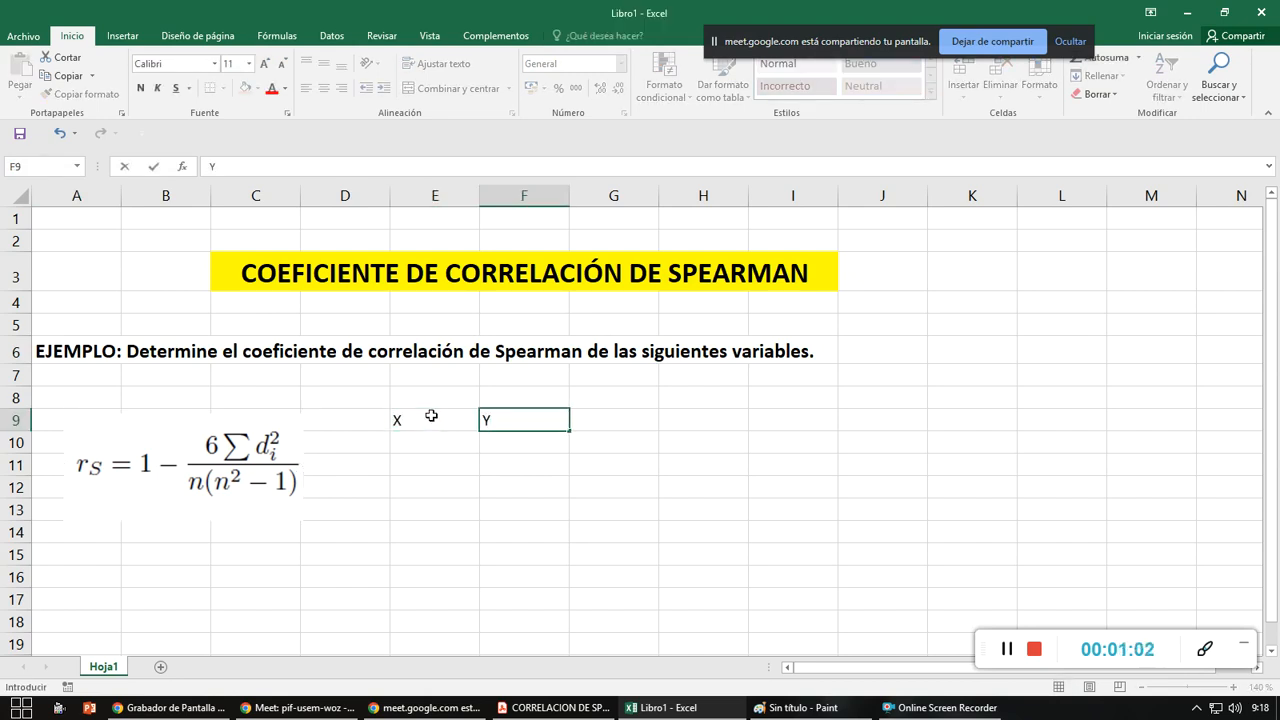
key("Return")
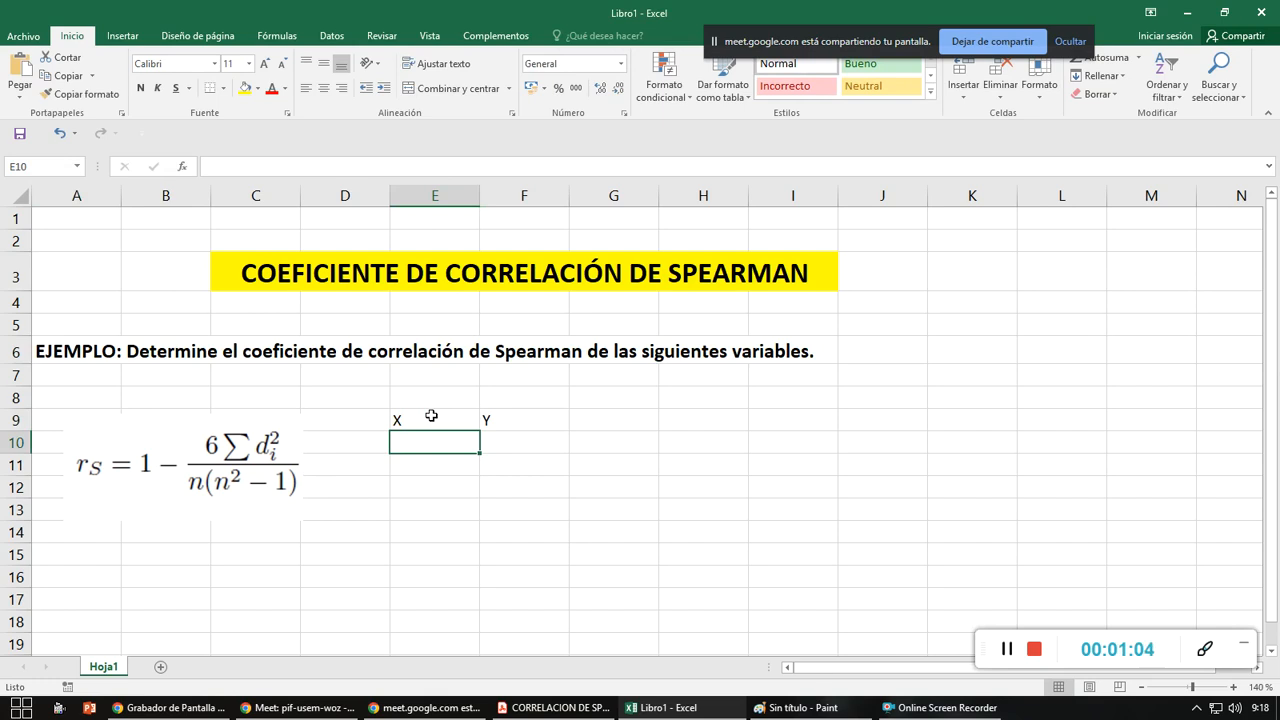
- Enter the header "Nº SUJETO" in D9 and number the subjects 1 to 7 below it in D10:D16
key("Left")
key("Up")
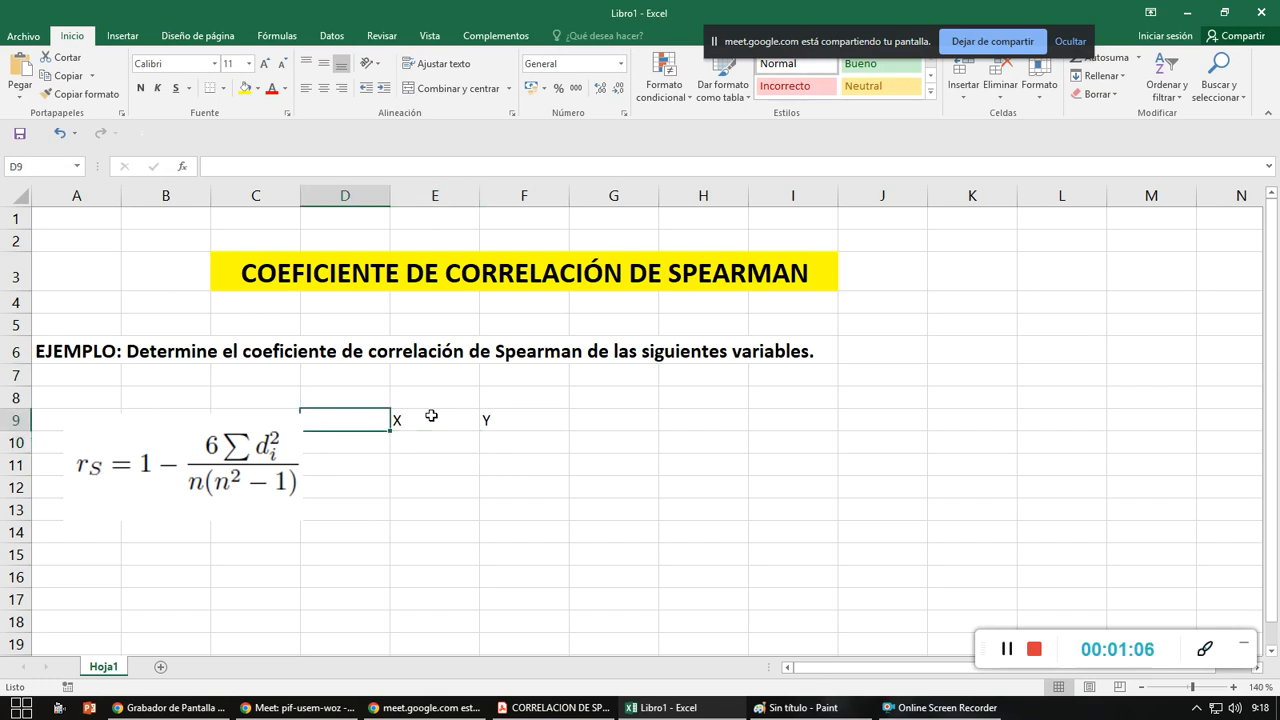
type("Nº S")
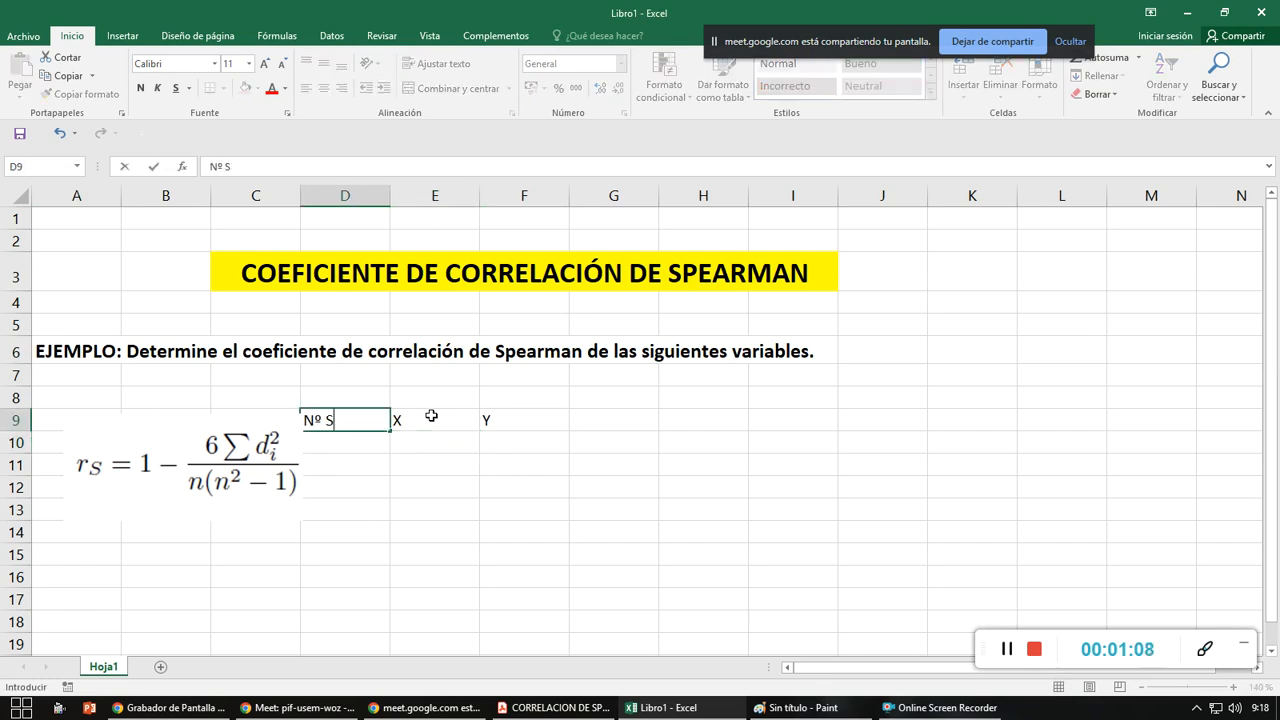
type("UJETO")
key("Return")
type("1 2 3 4 5 6")
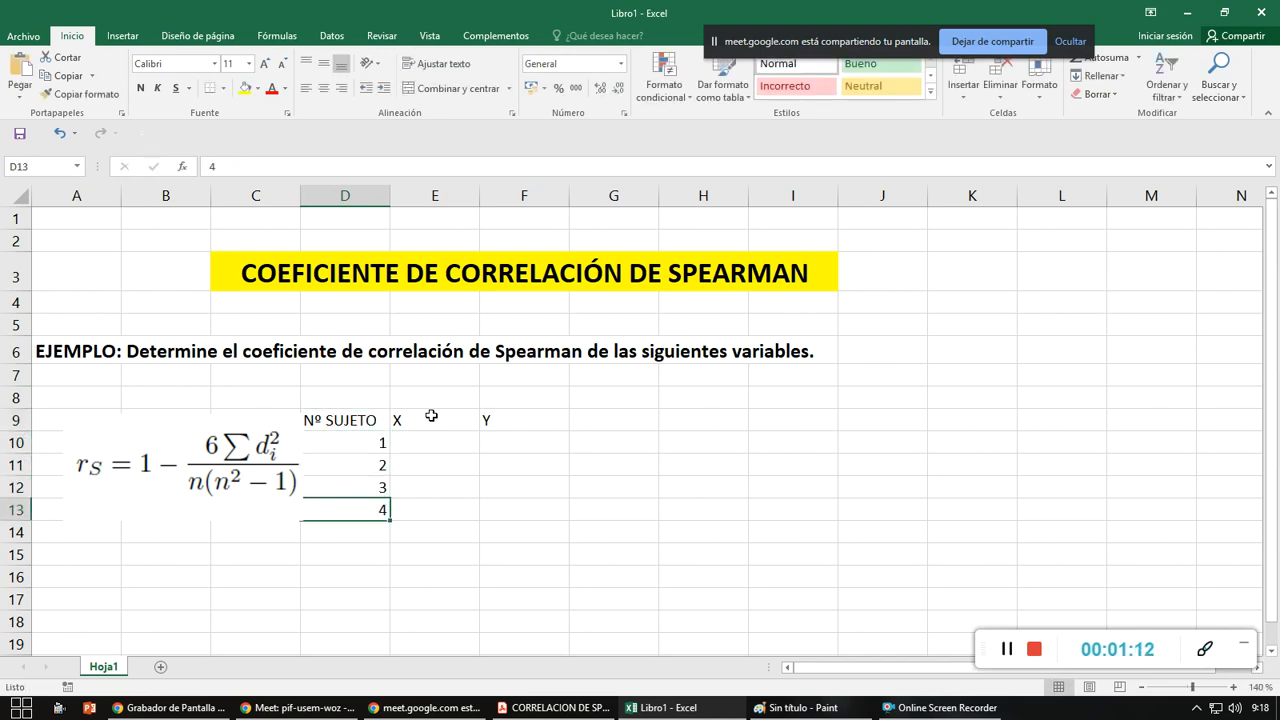
key("Return")
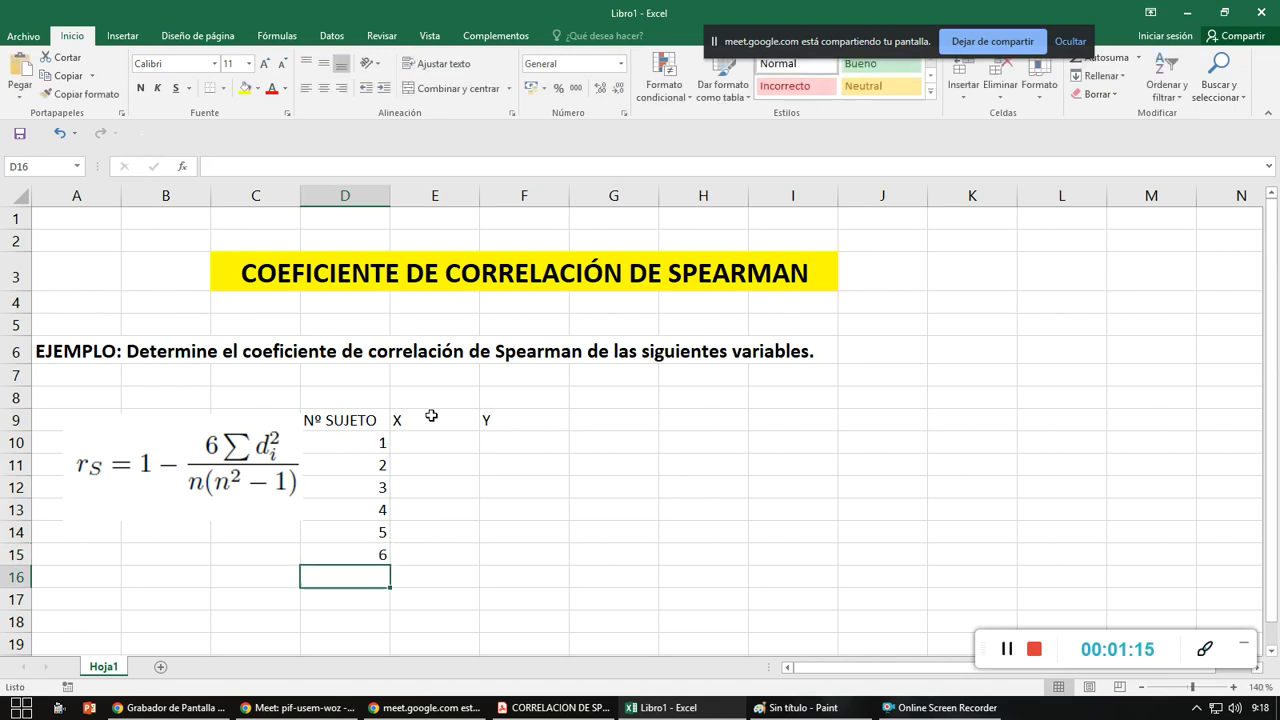
type("7")
key("Right")
key("Up")
key("Up")
key("Up")
key("Up")
key("Up")
key("Up")
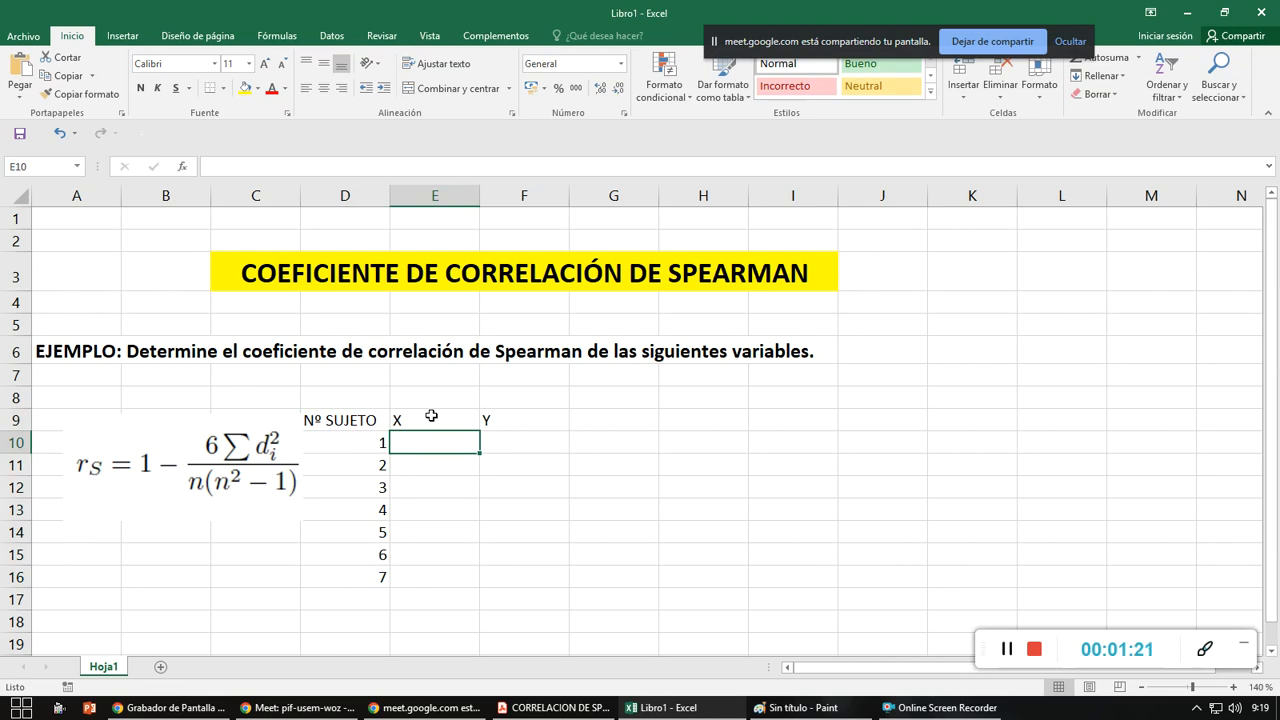
- Format D9:K17 as a table with all borders, centred bold text and font size 12
left_click_drag(374, 420, 931, 597)
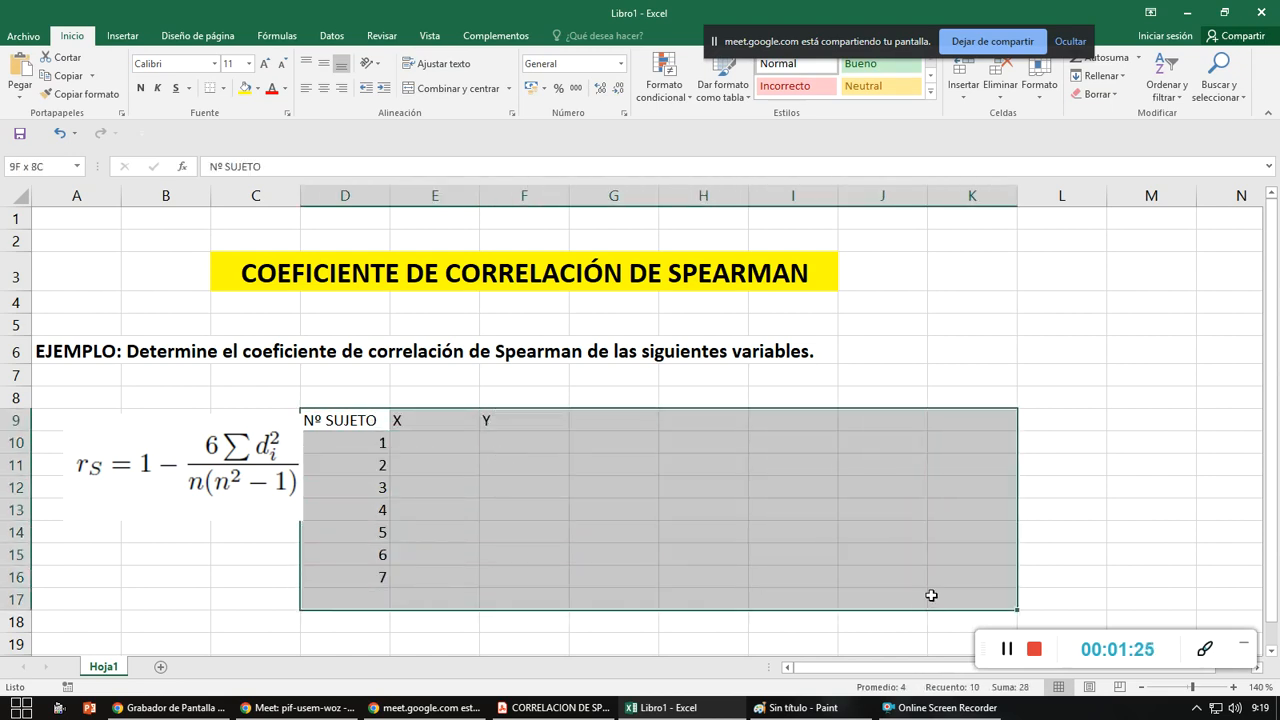
left_click(222, 88)
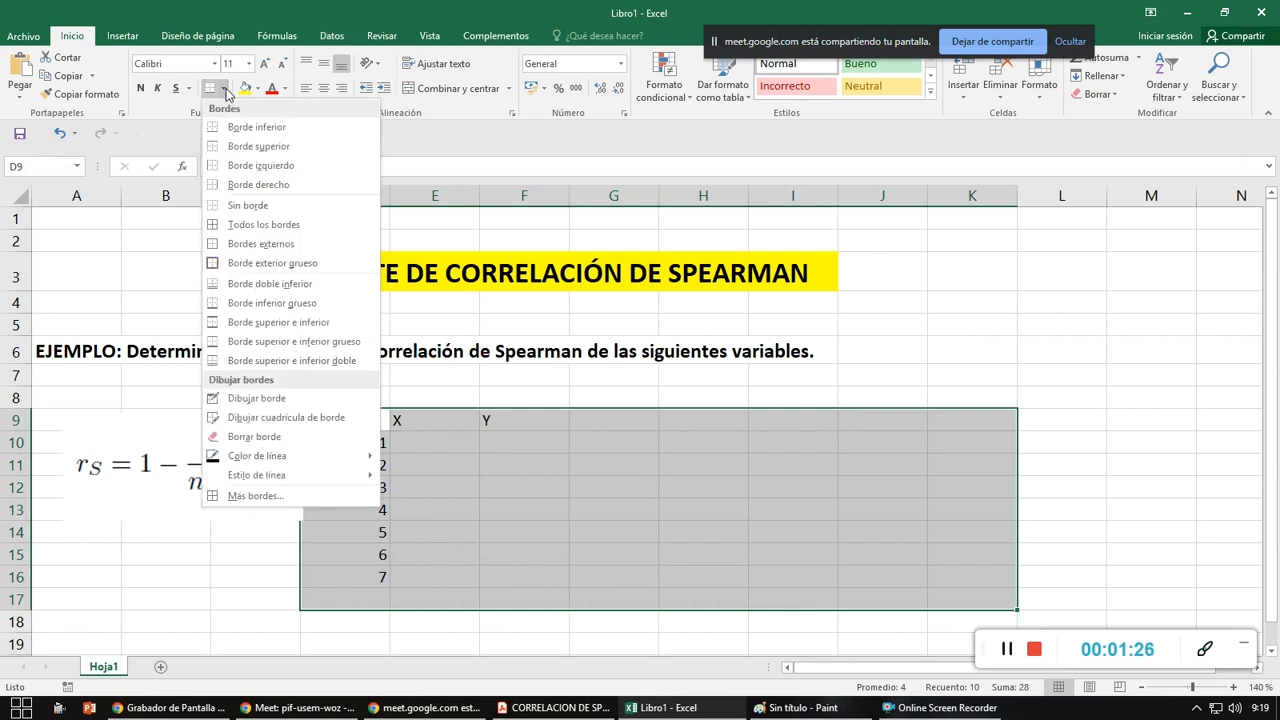
left_click(211, 222)
left_click(323, 88)
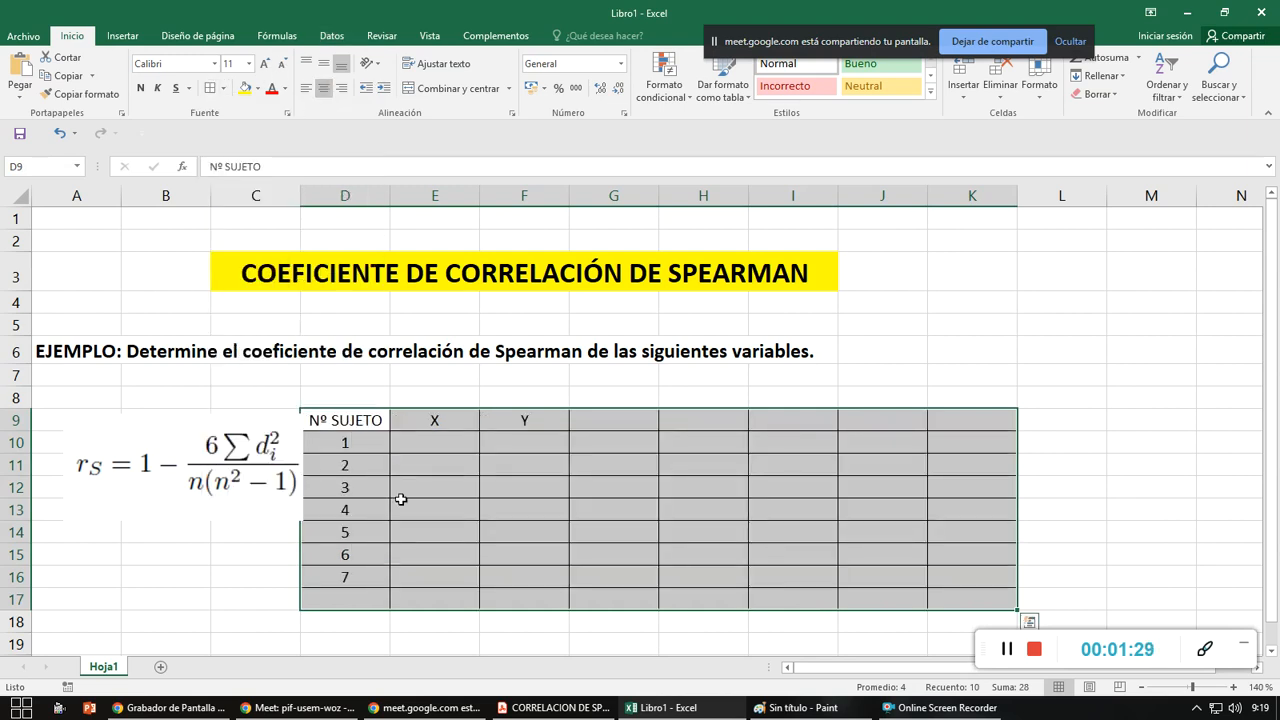
left_click(140, 88)
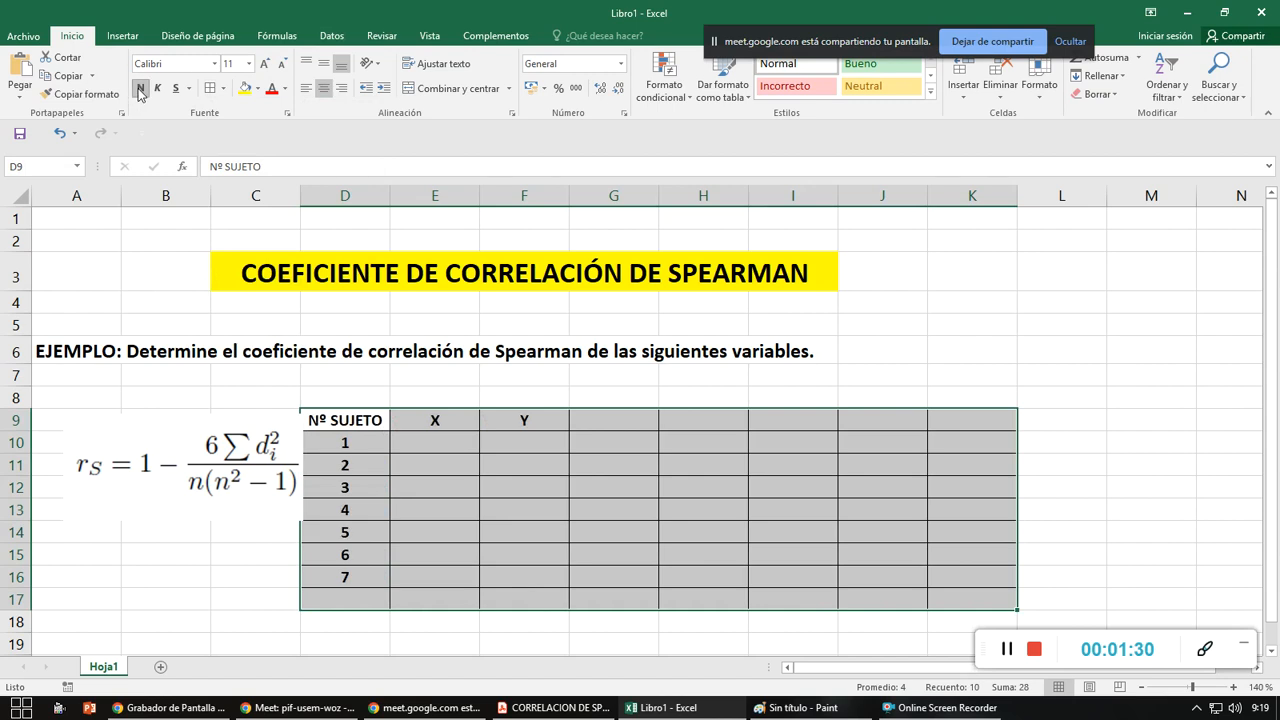
left_click(249, 63)
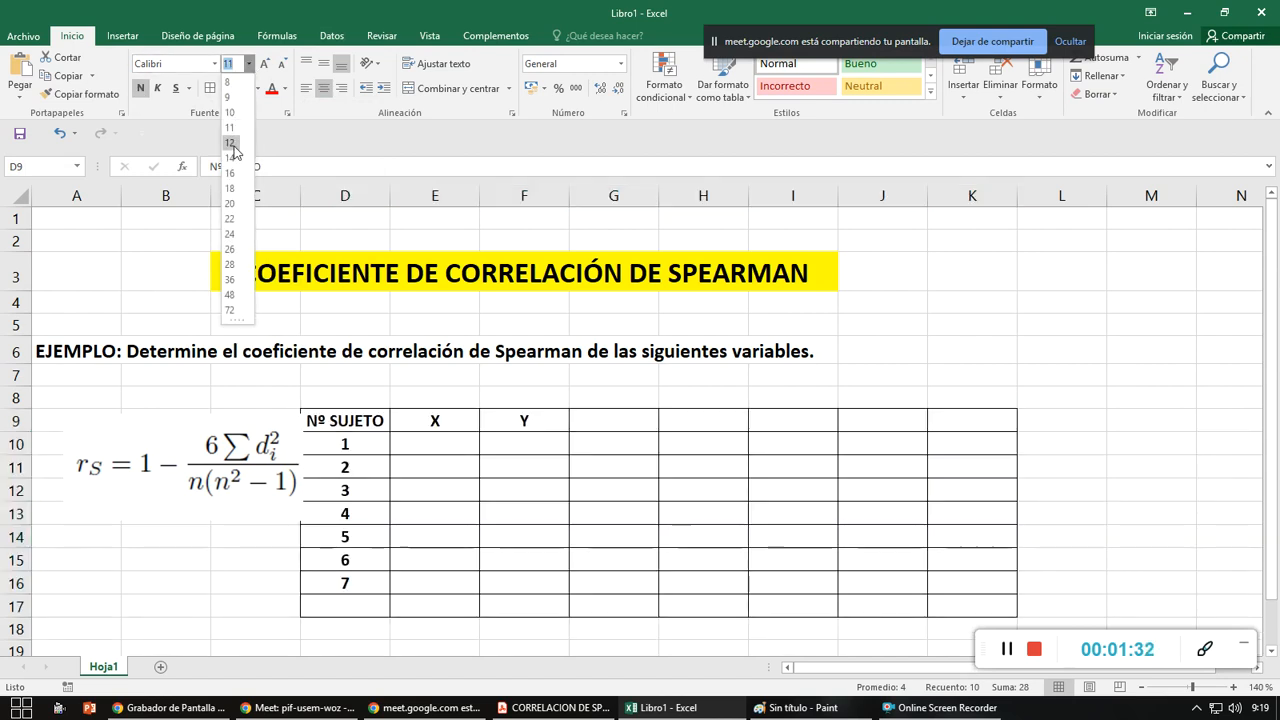
left_click(236, 144)
- Fill the table's header row D9:K9 with yellow
left_click(375, 453)
left_click_drag(376, 421, 956, 414)
left_click(245, 88)
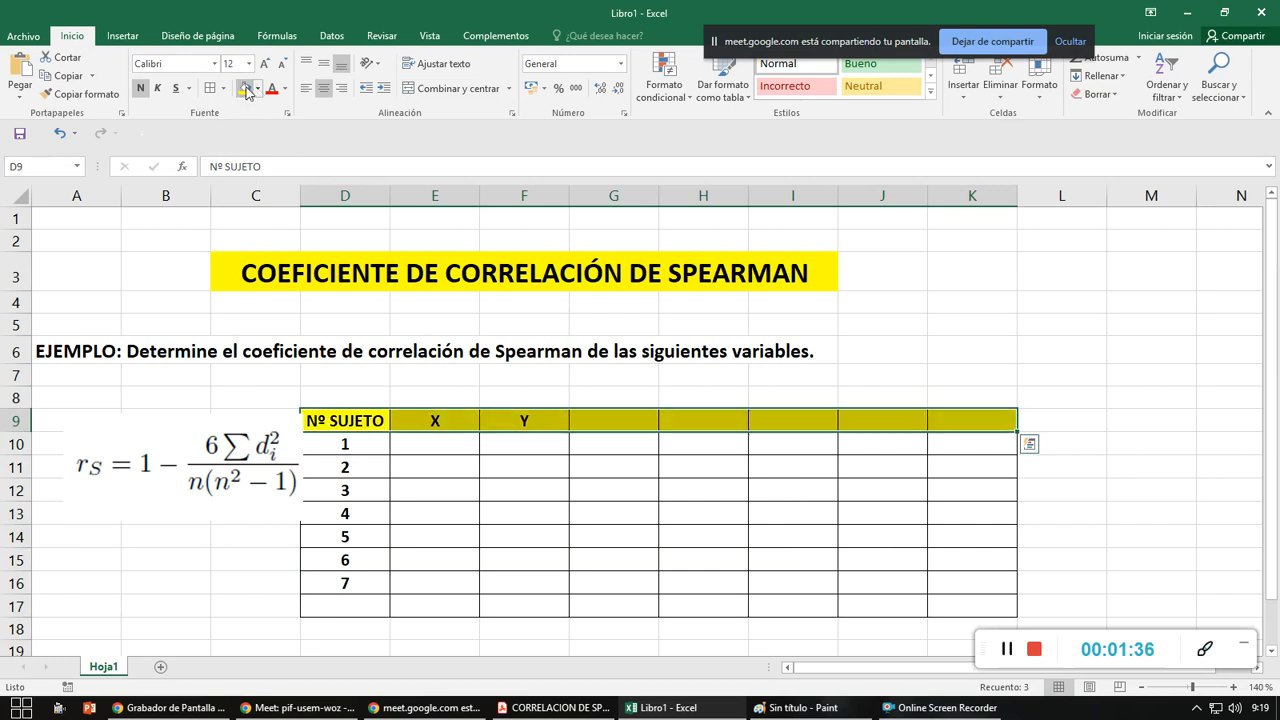
- Enter the X values 5, 6, 1, 3, 2, 4 and 7 for the seven subjects in E10:E16
left_click(417, 451)
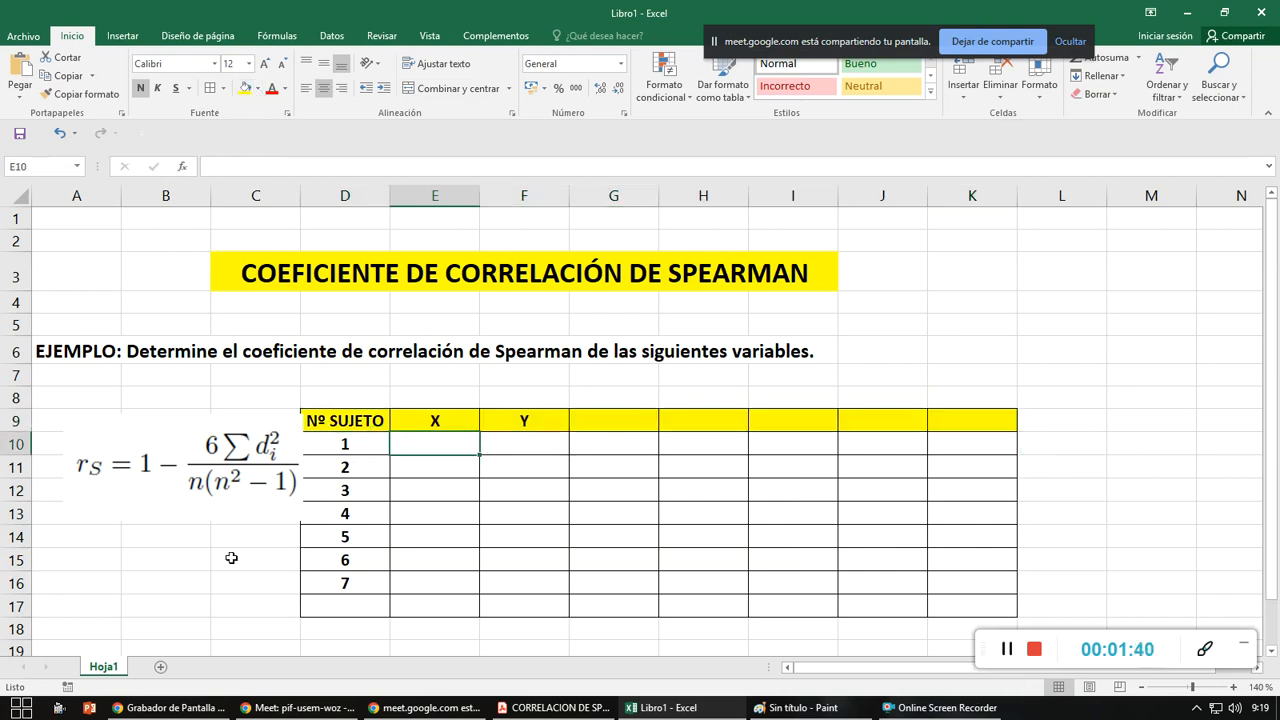
type("5")
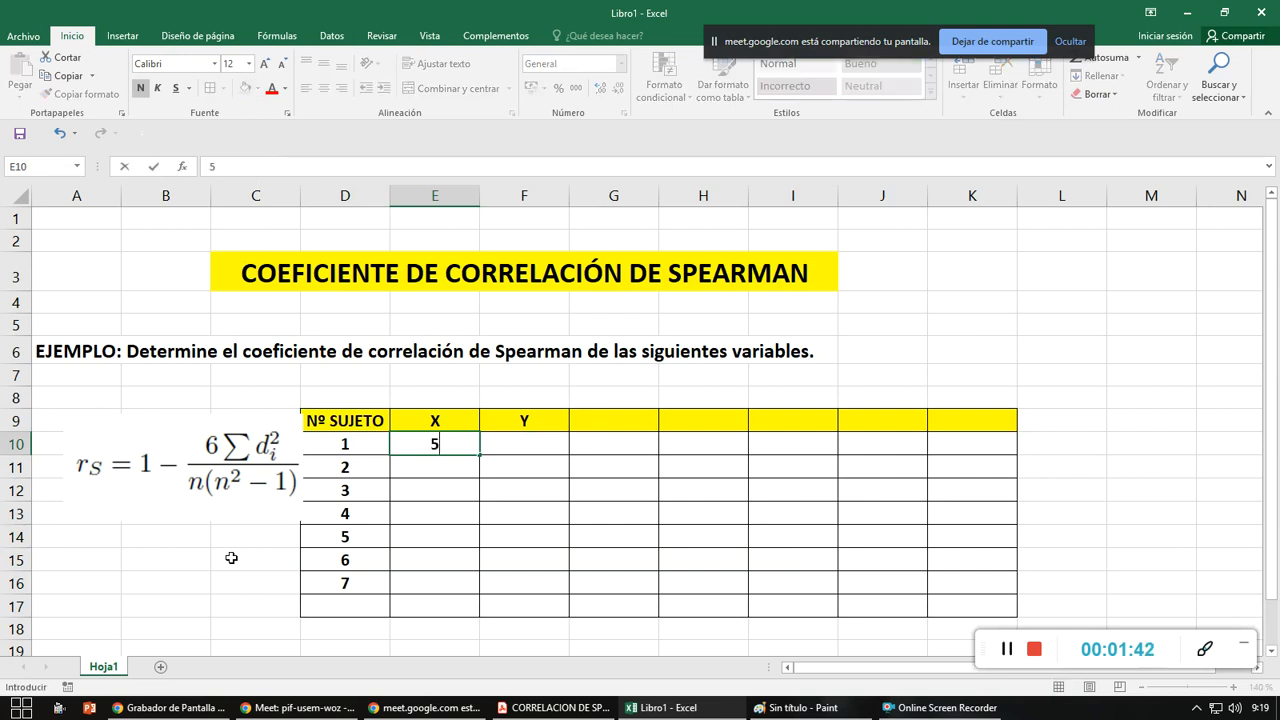
key("Return")
type("6")
key("Return")
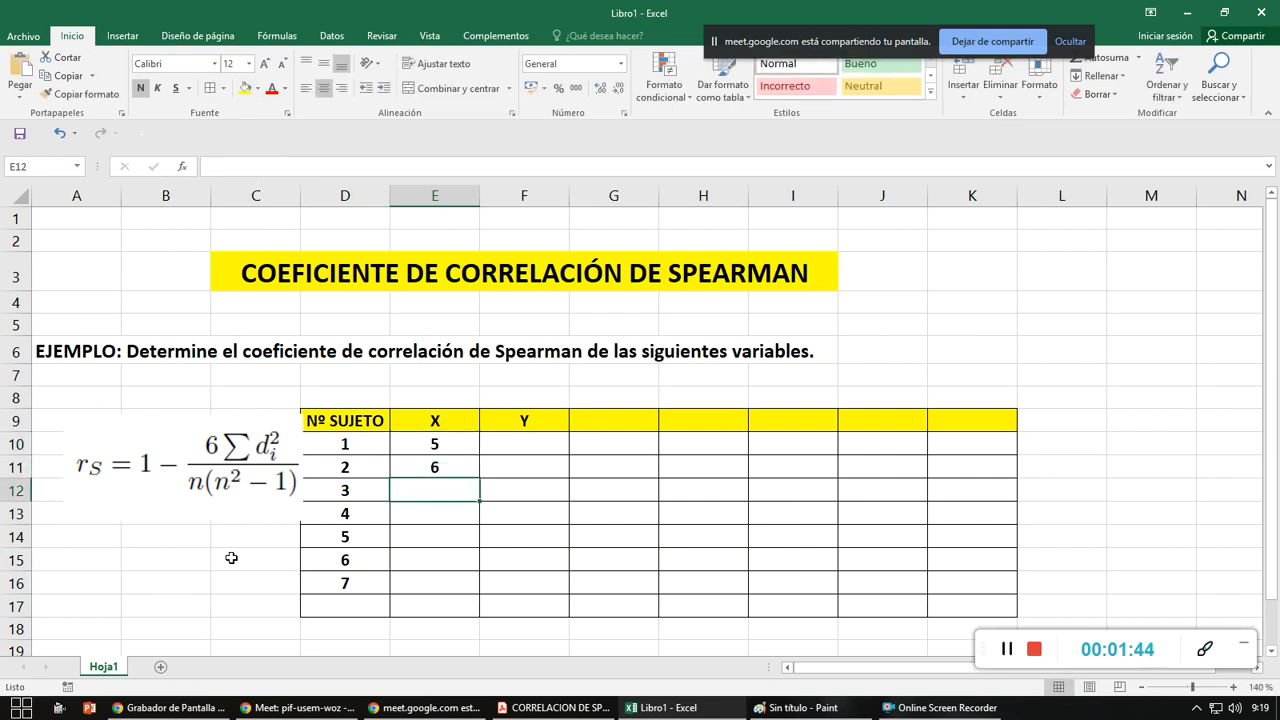
type("1")
key("Return")
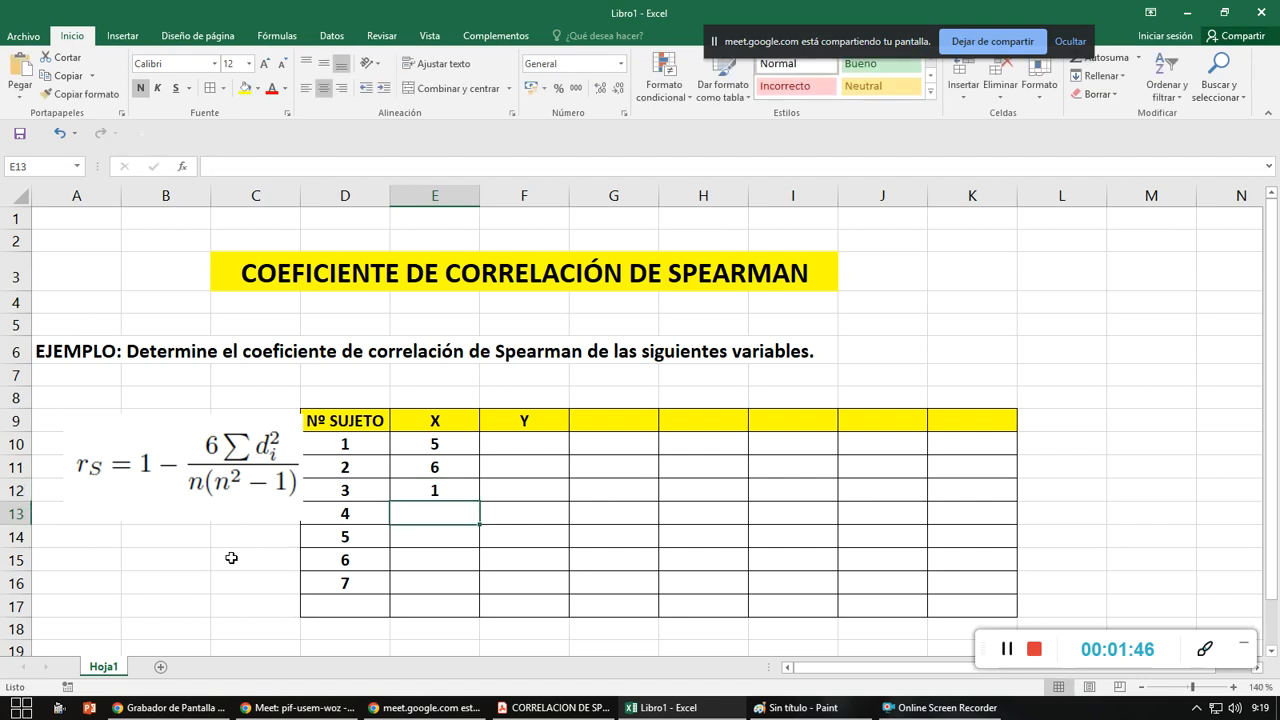
type("3")
key("Return")
type("2")
key("Return")
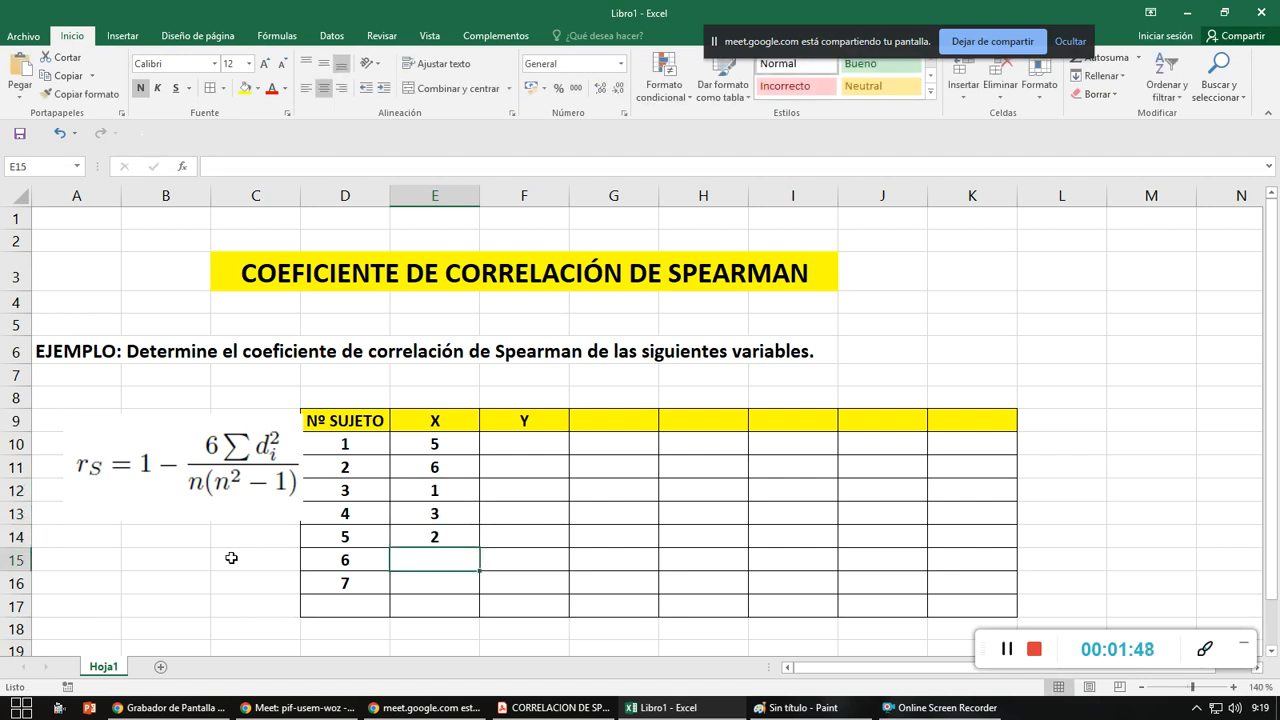
type("4")
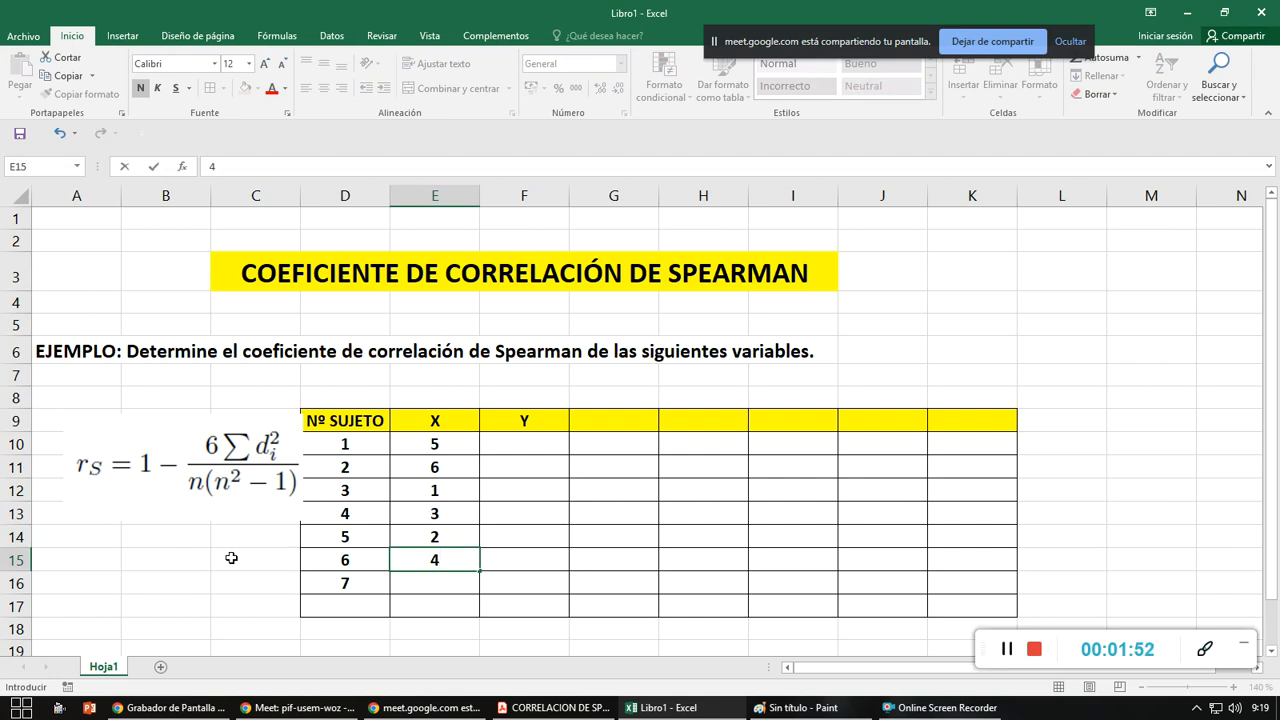
key("Return")
type("7")
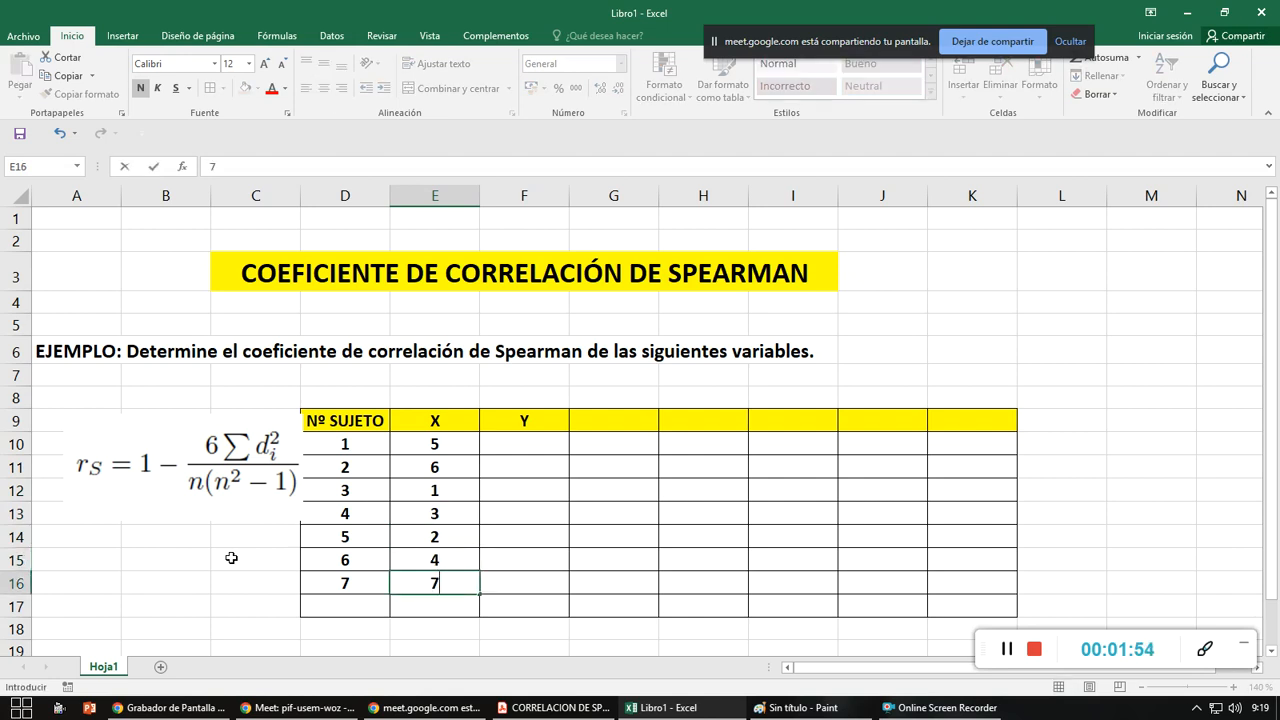
- Enter the label "Posiciones" in E8 above the X header
key("Up")
key("Up")
key("Up")
key("Up")
key("Up")
key("Up")
key("Up")
key("Up")
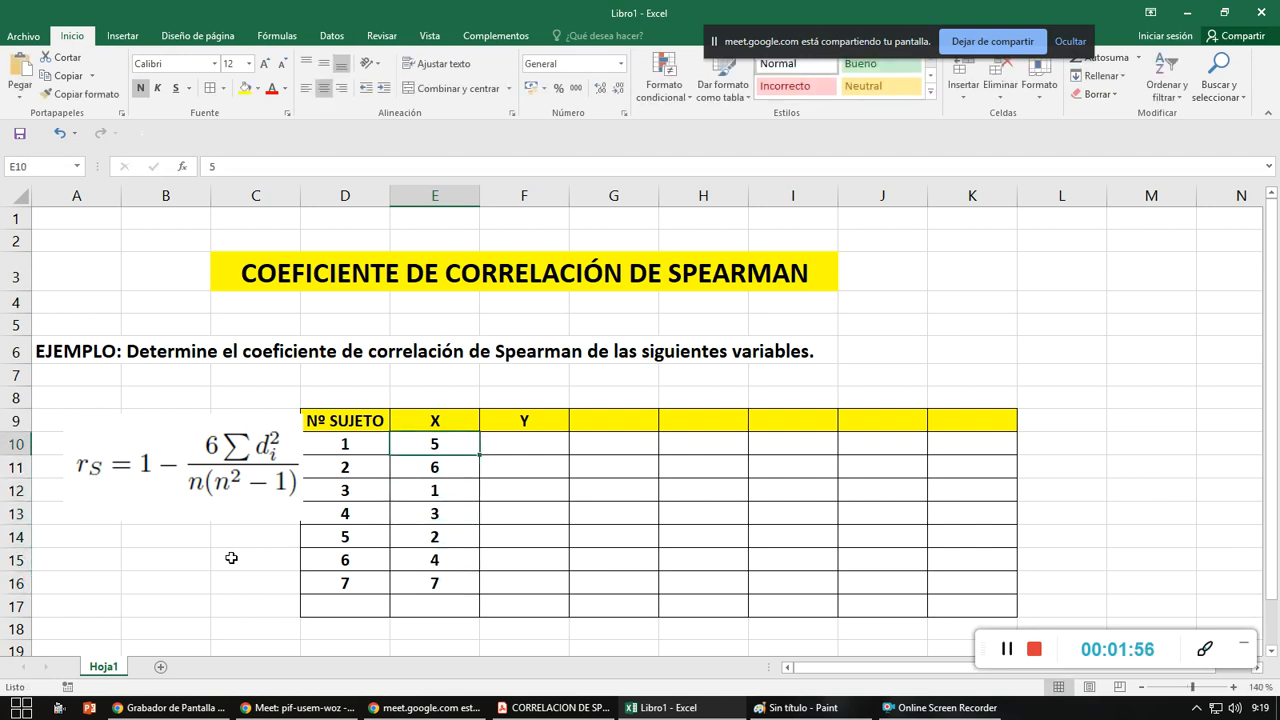
type("Po")
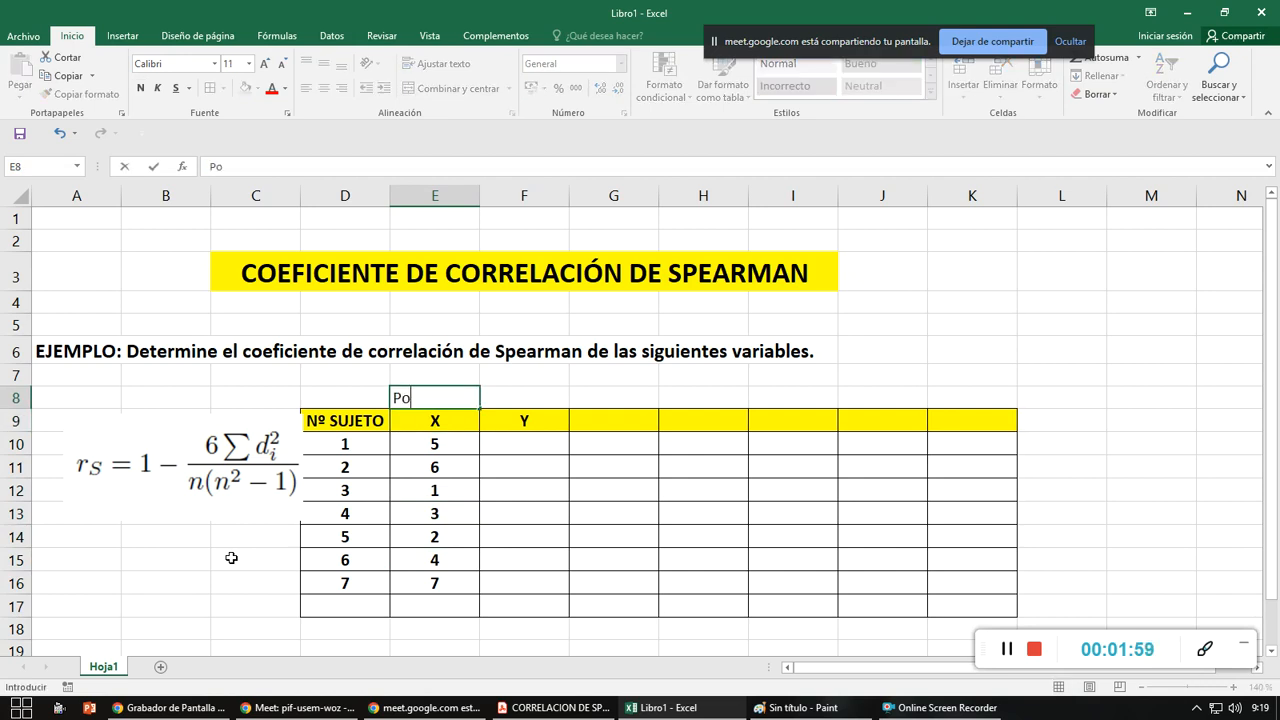
type("siciiones")
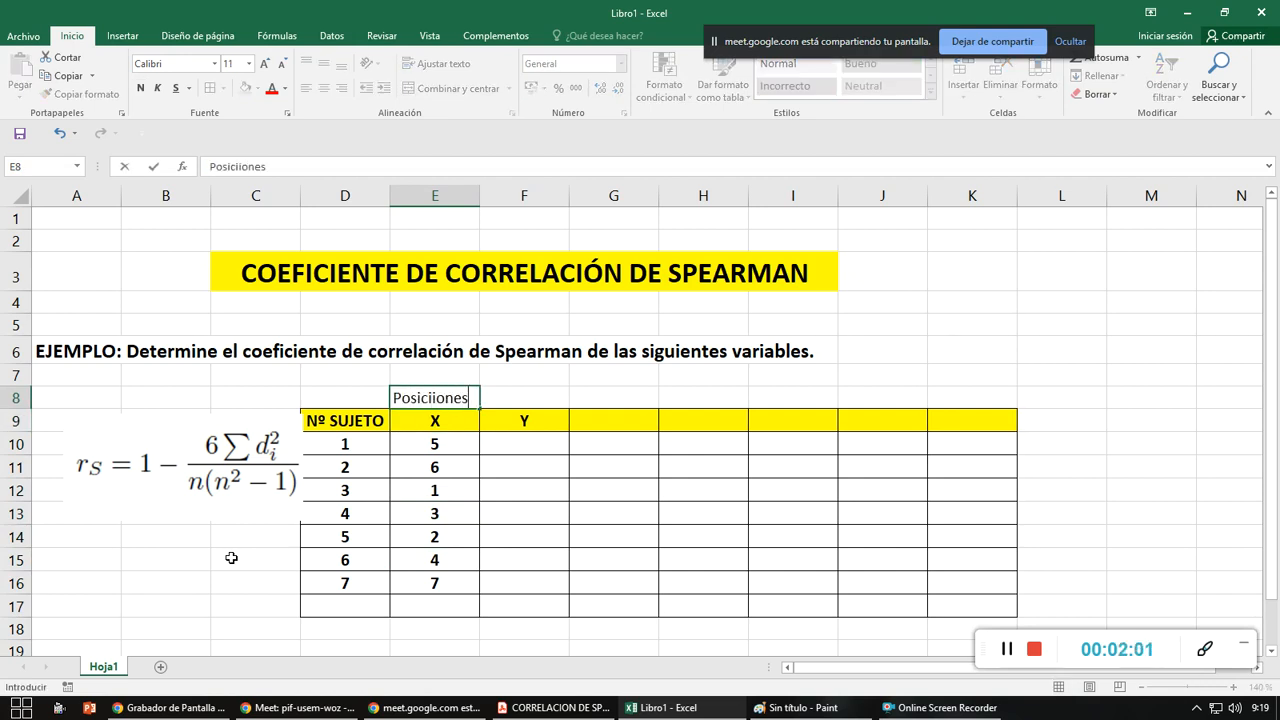
key("BackSpace")
key("BackSpace")
key("BackSpace")
key("BackSpace")
type("ones")
key("Tab")
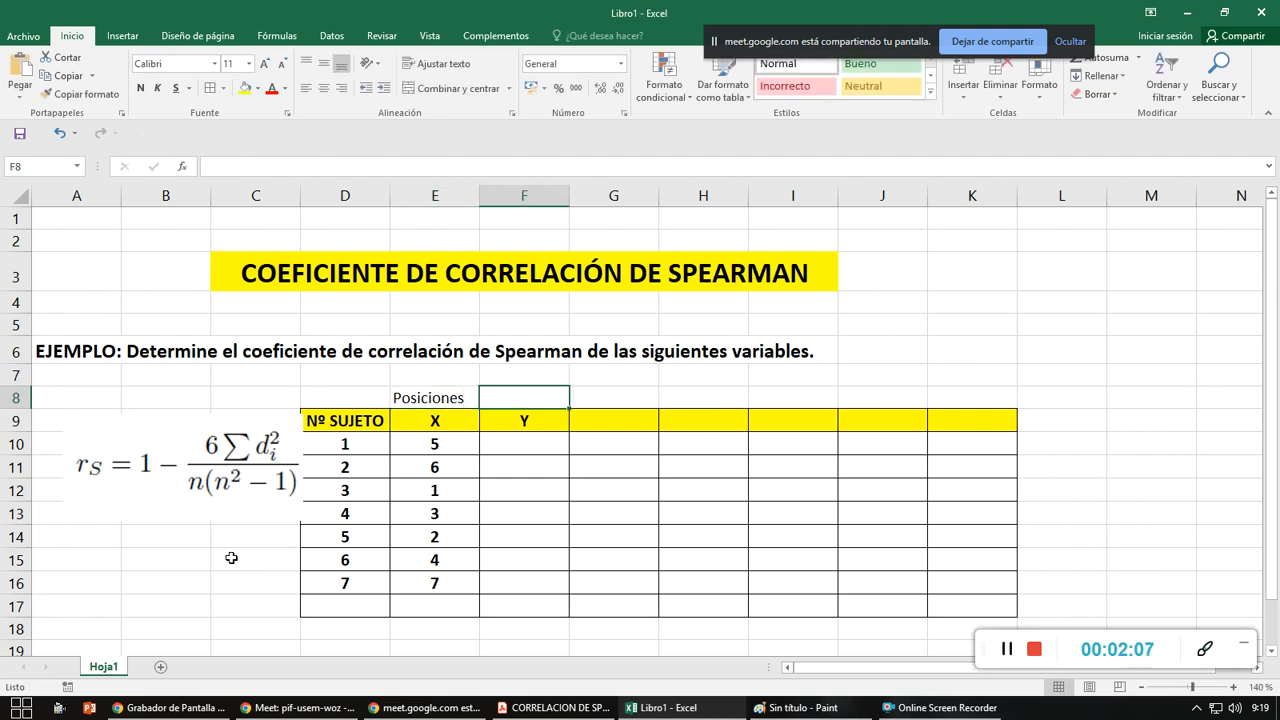
- Extend the label in E8 above the X header to read "Posiciones 1º carrera"
key("Left")
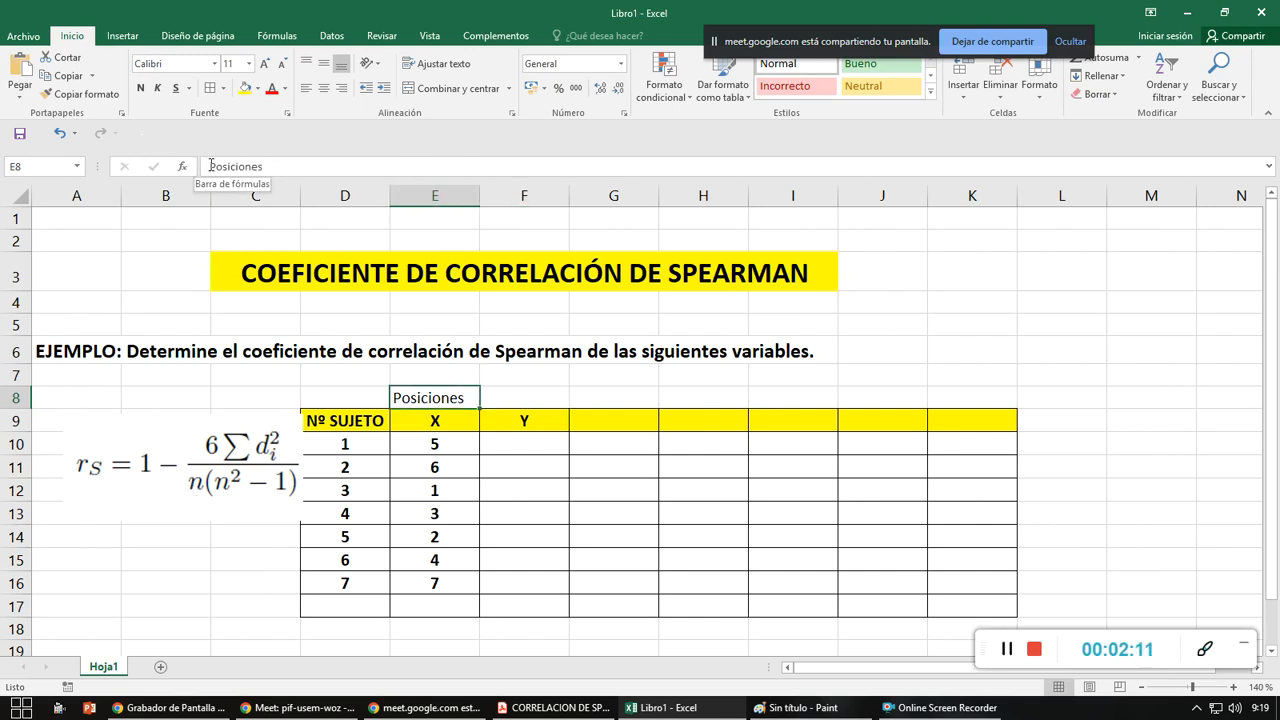
left_click(273, 167)
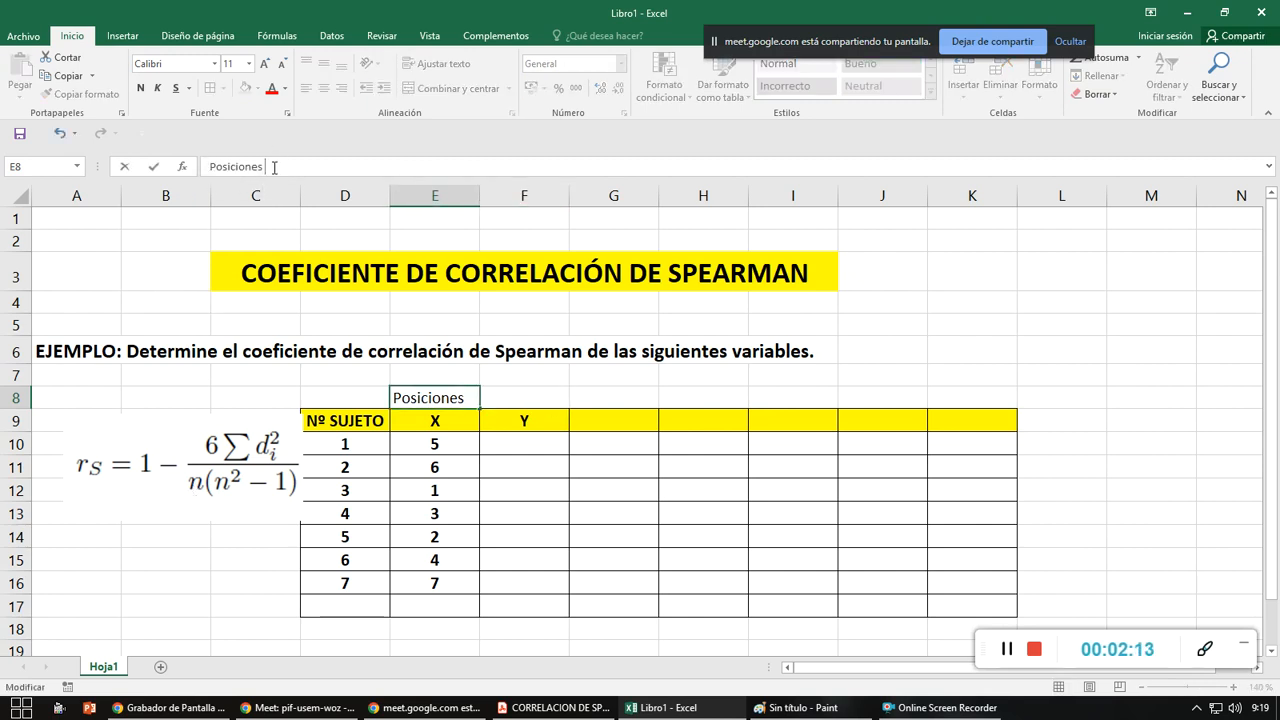
type("1º")
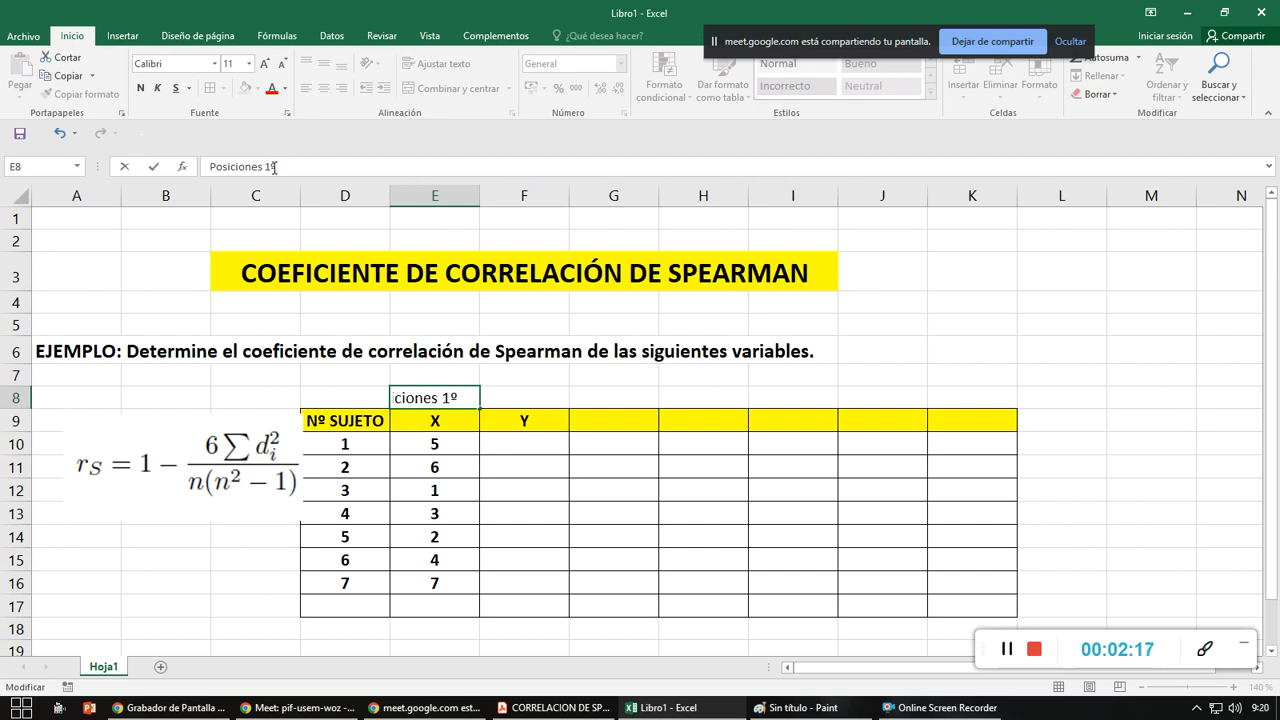
type(" carrera")
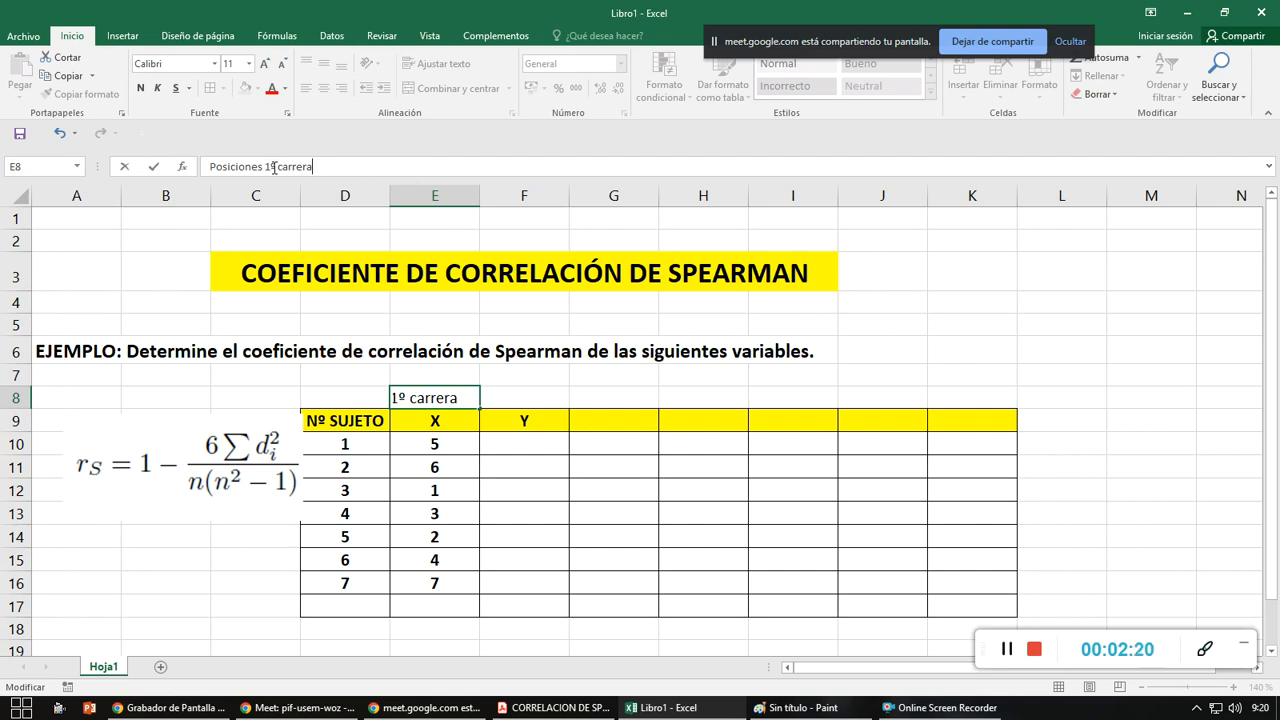
key("ctrl+Return")
- Copy the E8 label to F8 above the Y header and change it to "Posiciones 2º carrera"
key("ctrl+c")
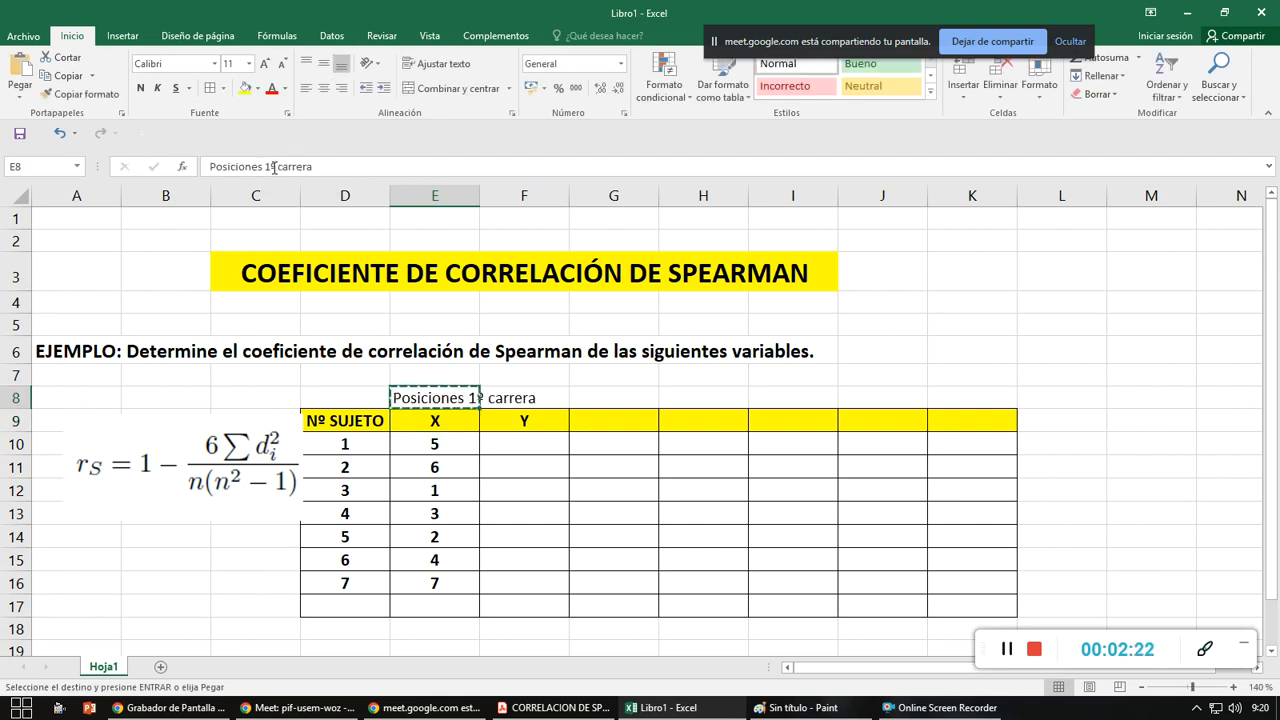
key("Right")
key("ctrl+v")
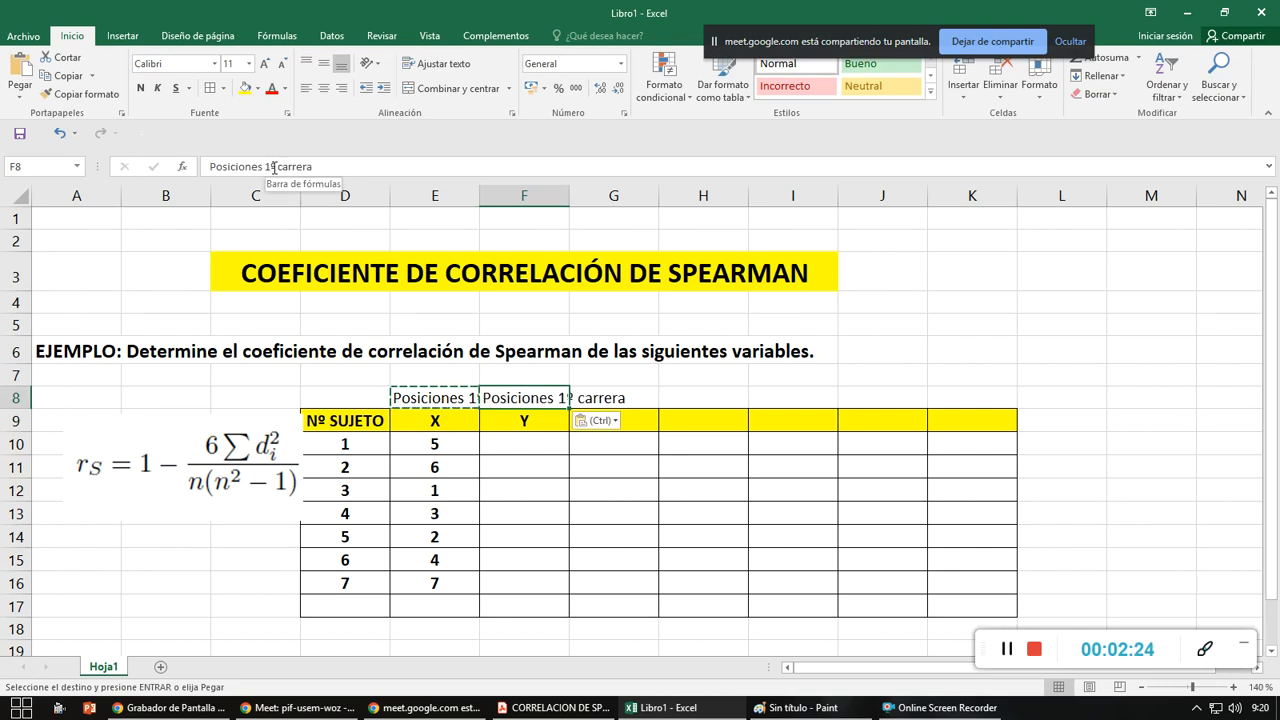
left_click(273, 167)
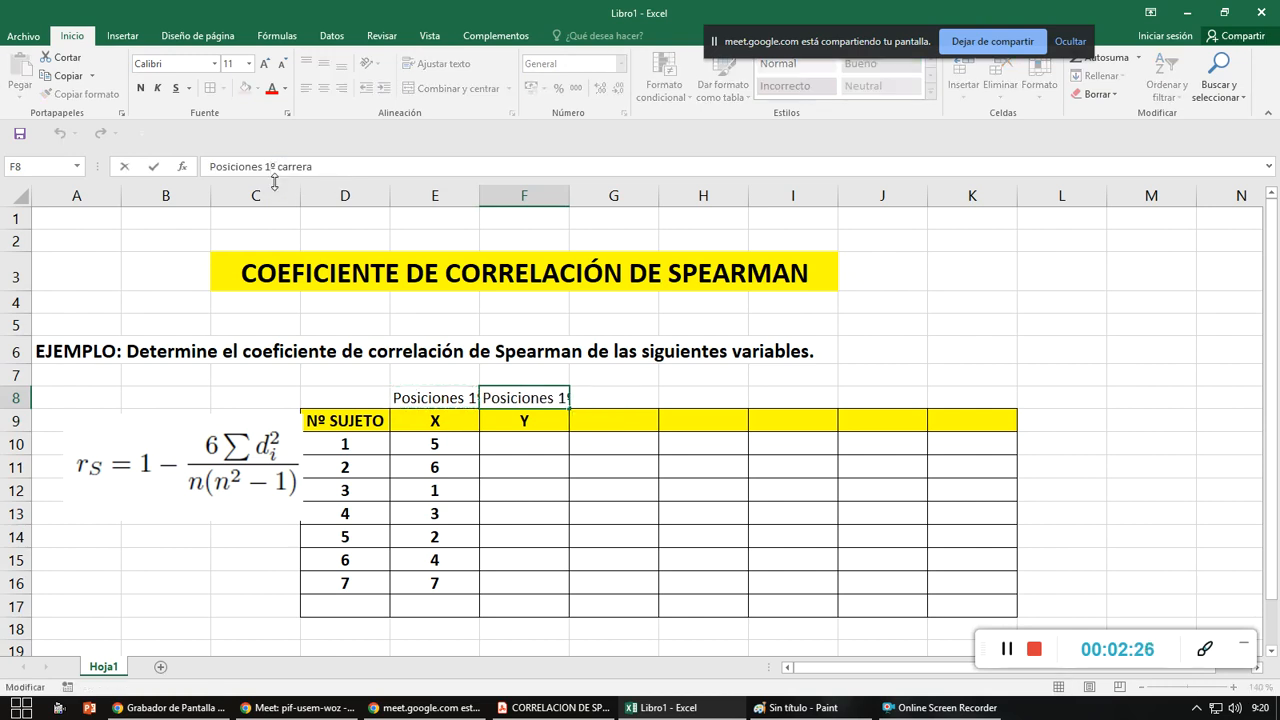
key("BackSpace")
type("2")
key("Return")
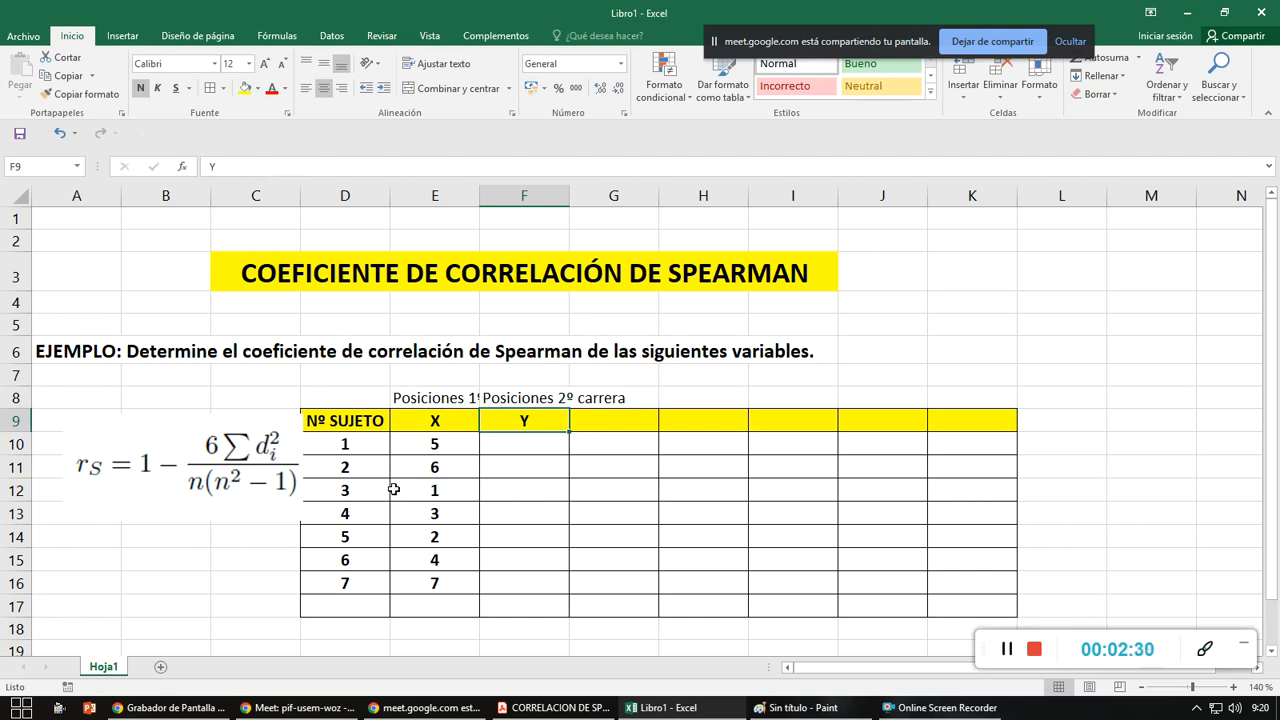
- Move the Spearman formula picture slightly away from the table so that it no longer touches column D
left_click(115, 397)
left_click_drag(183, 453, 167, 458)
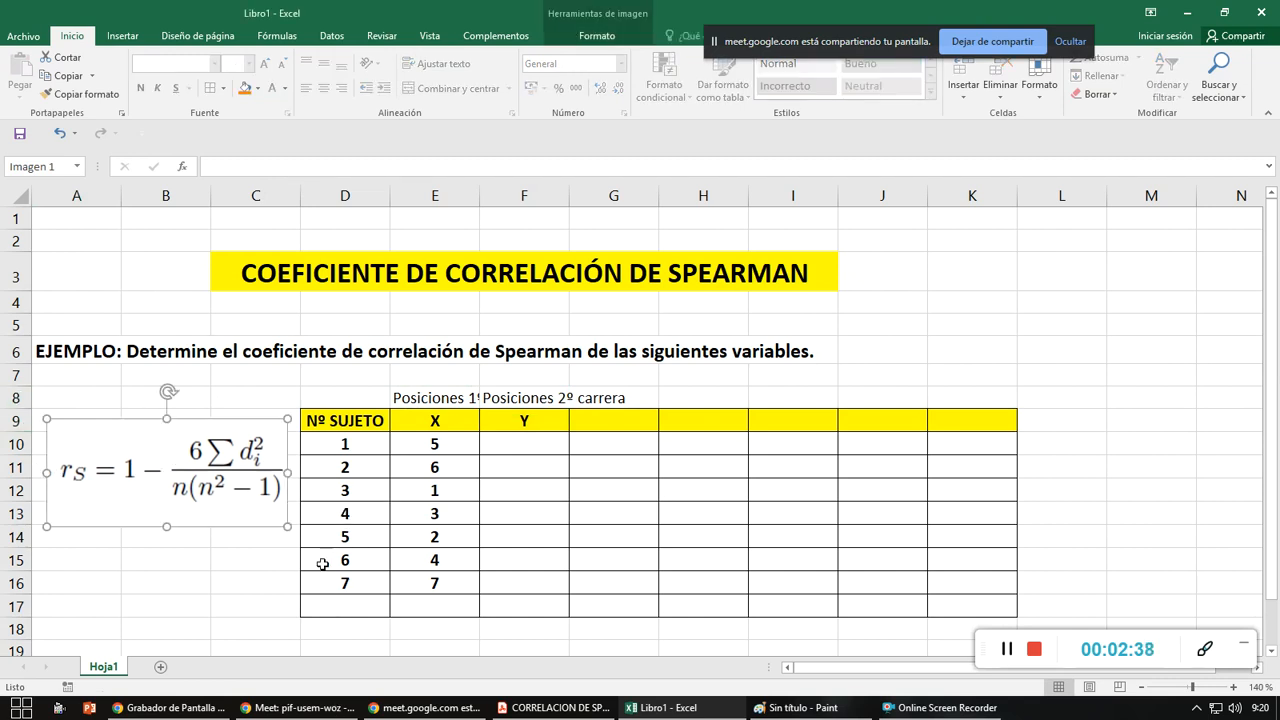
- Enter the Y values 3, 2, 4, 5, 1, 7 and 6 for the seven subjects in F10:F16
left_click(520, 447)
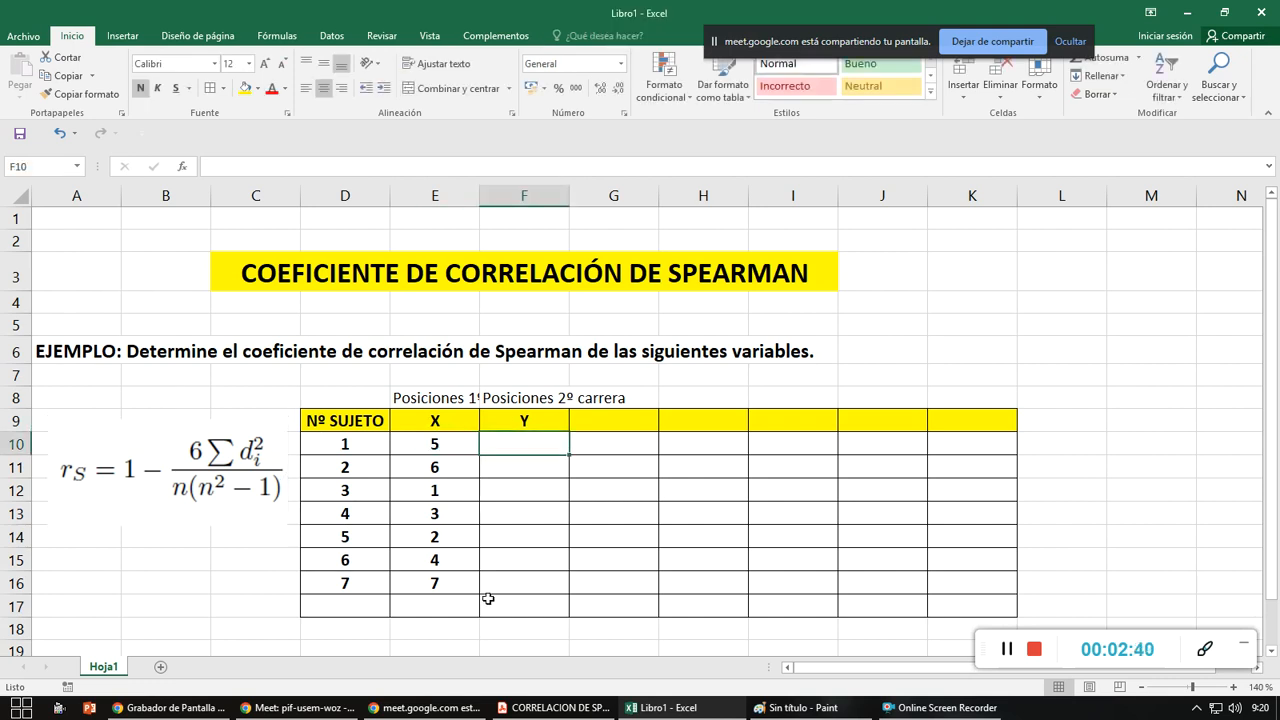
type("3")
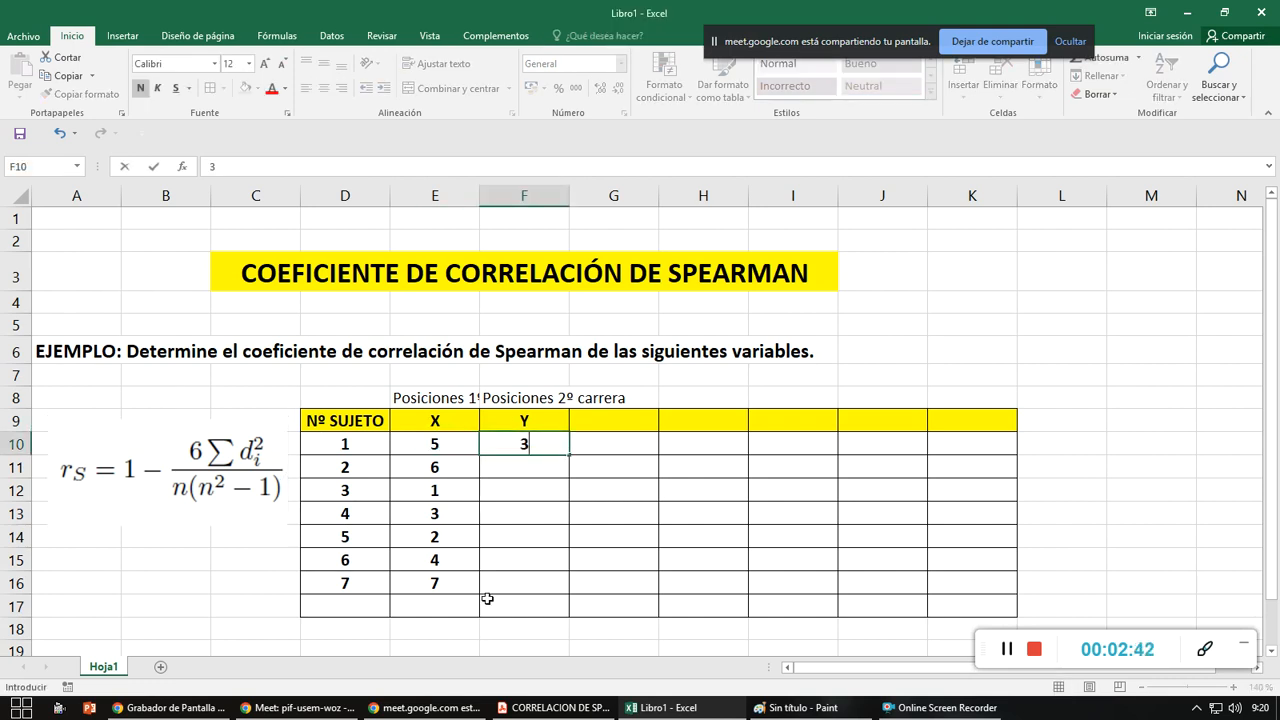
key("Return")
type("2")
key("Return")
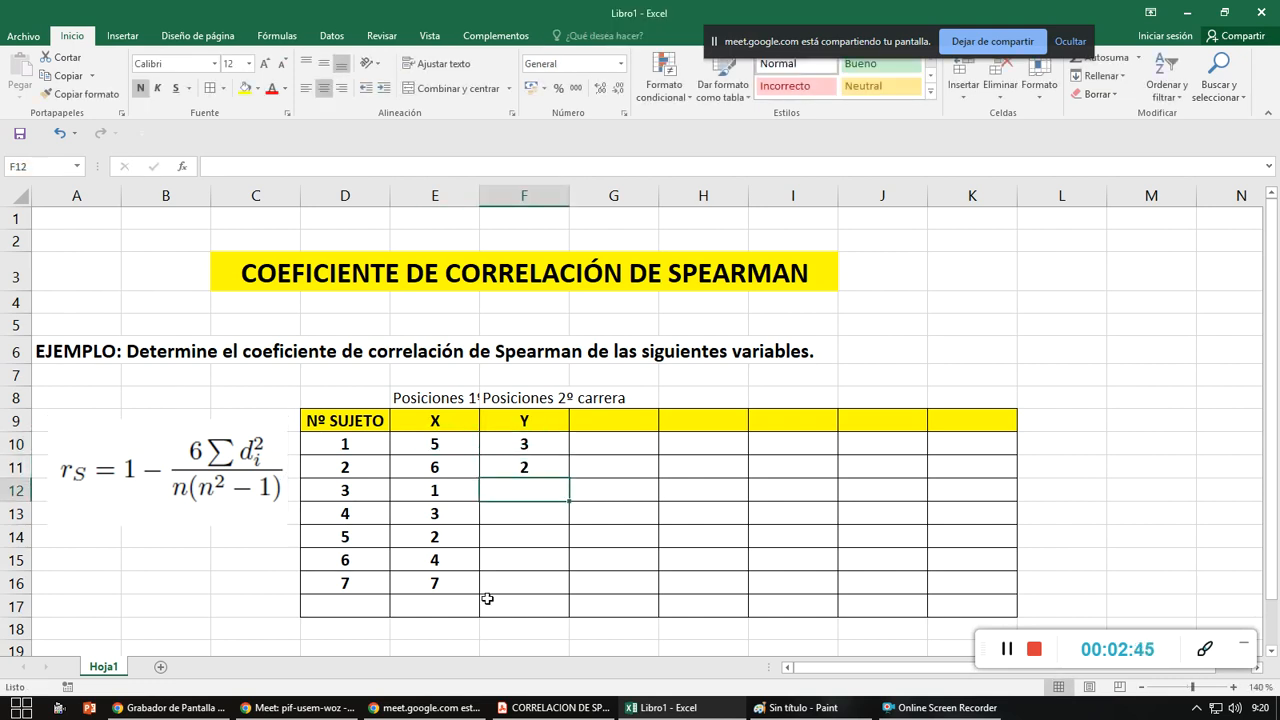
type("4")
key("Return")
type("5")
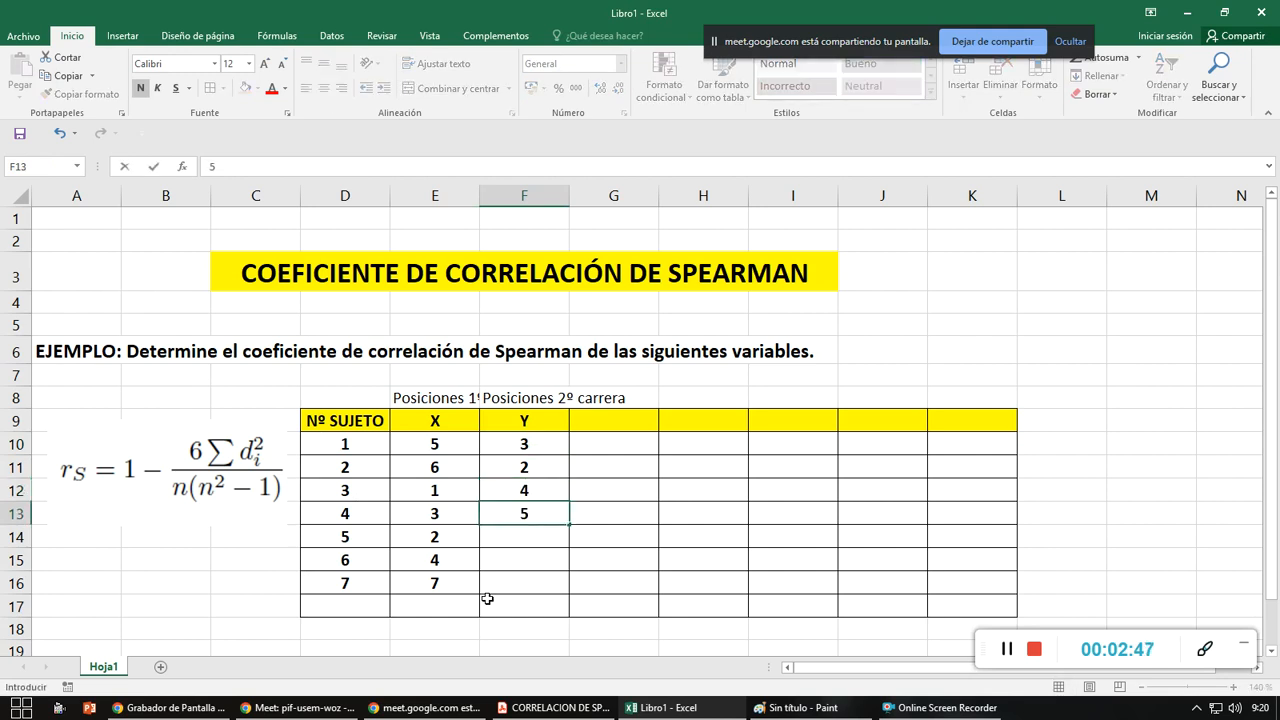
key("Return")
type("1")
key("Return")
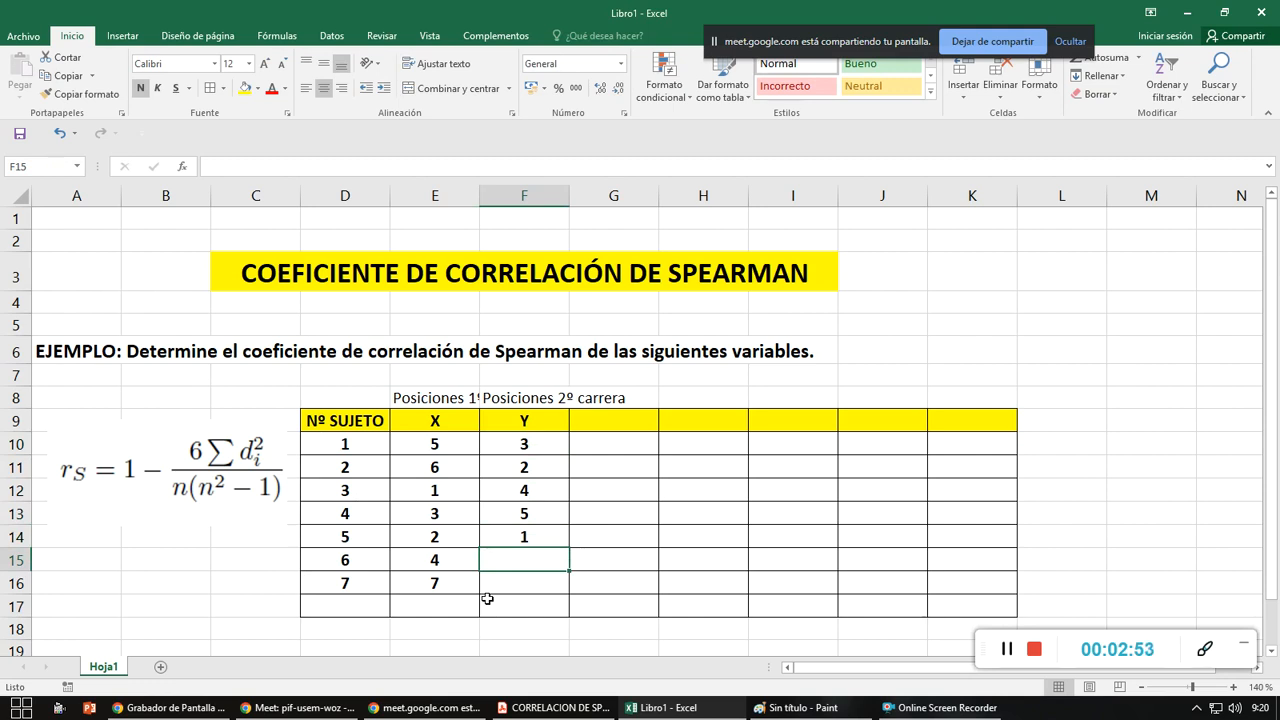
type("7")
key("Return")
type("6")
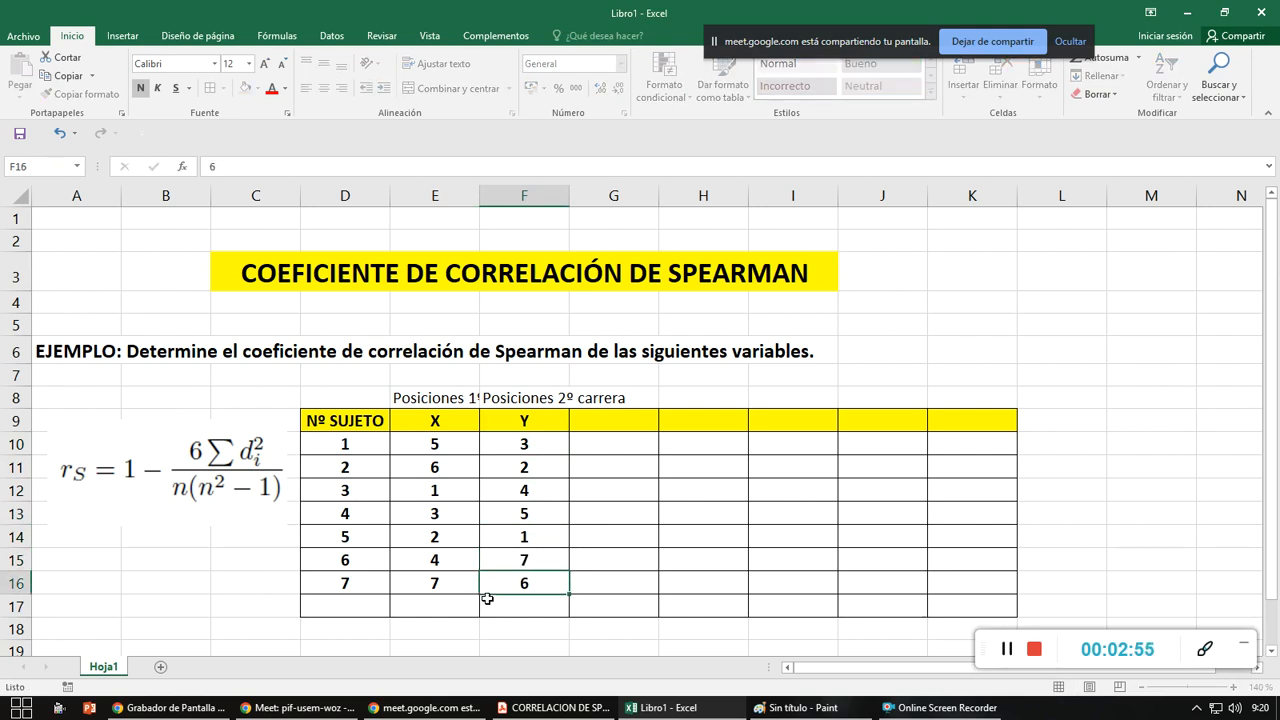
key("Return")
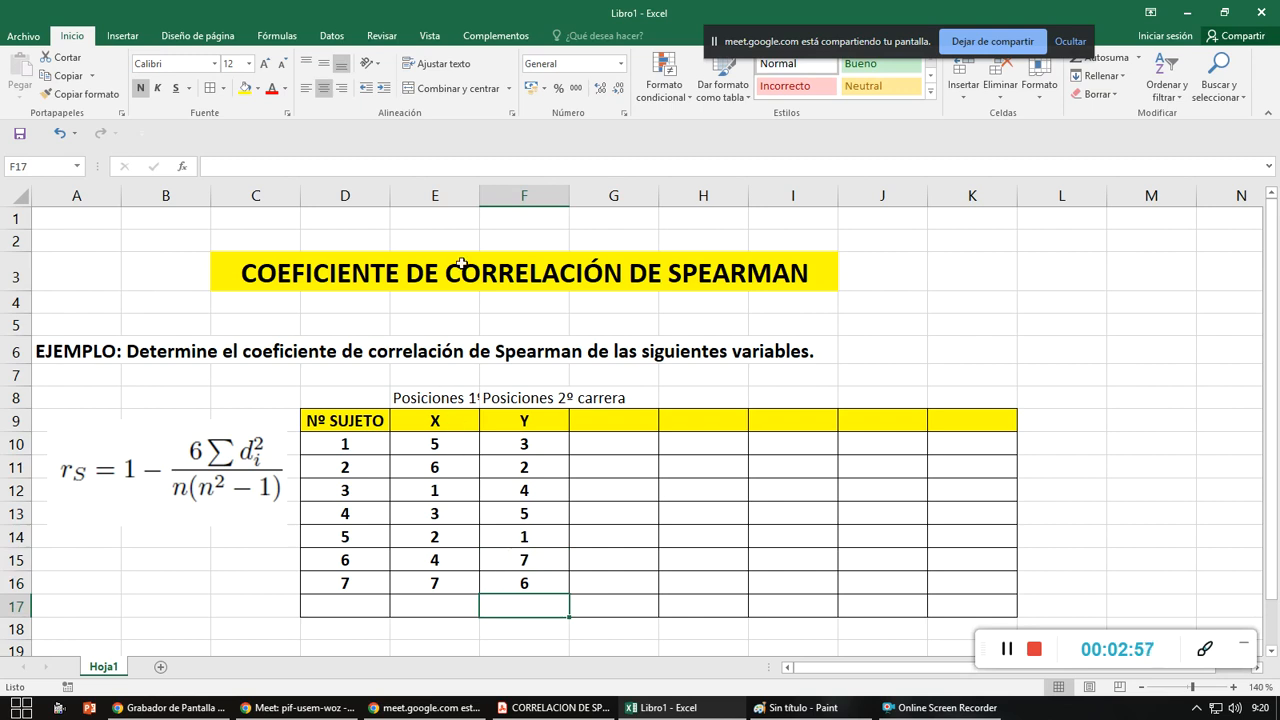
- Widen columns E and F slightly to give the position labels in row 8 more room
left_click_drag(480, 190, 502, 183)
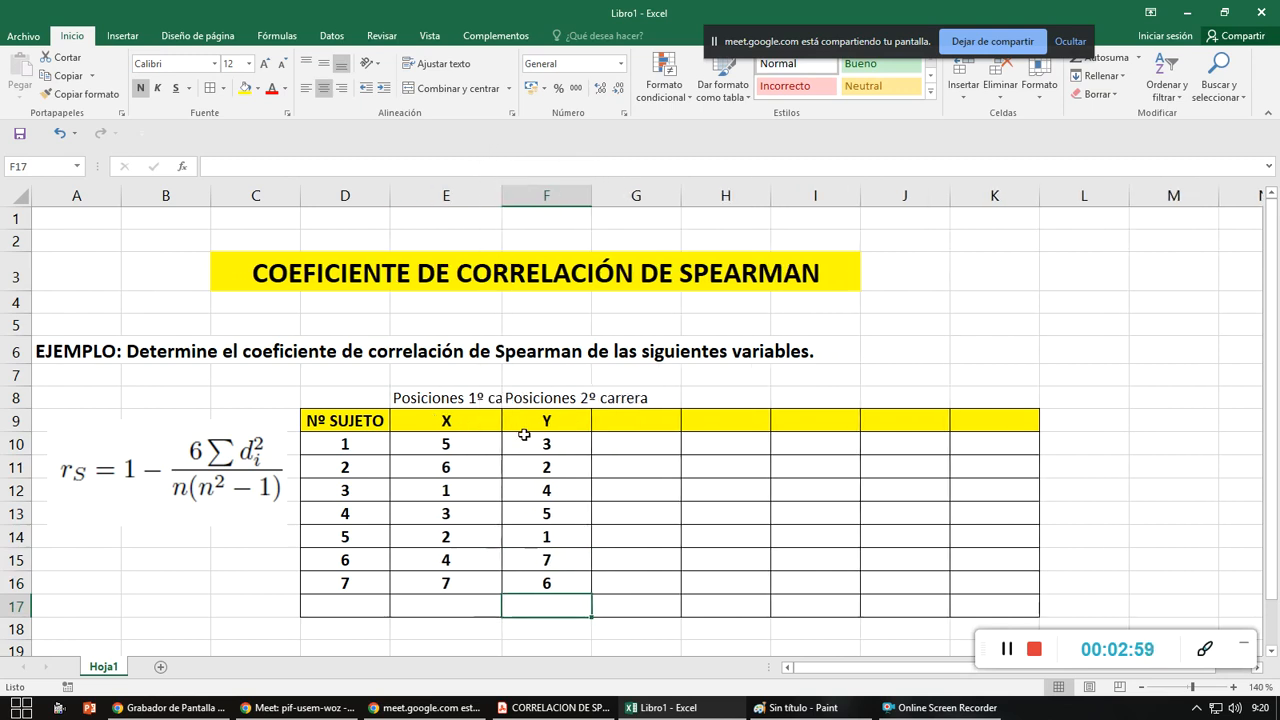
left_click_drag(592, 196, 613, 194)
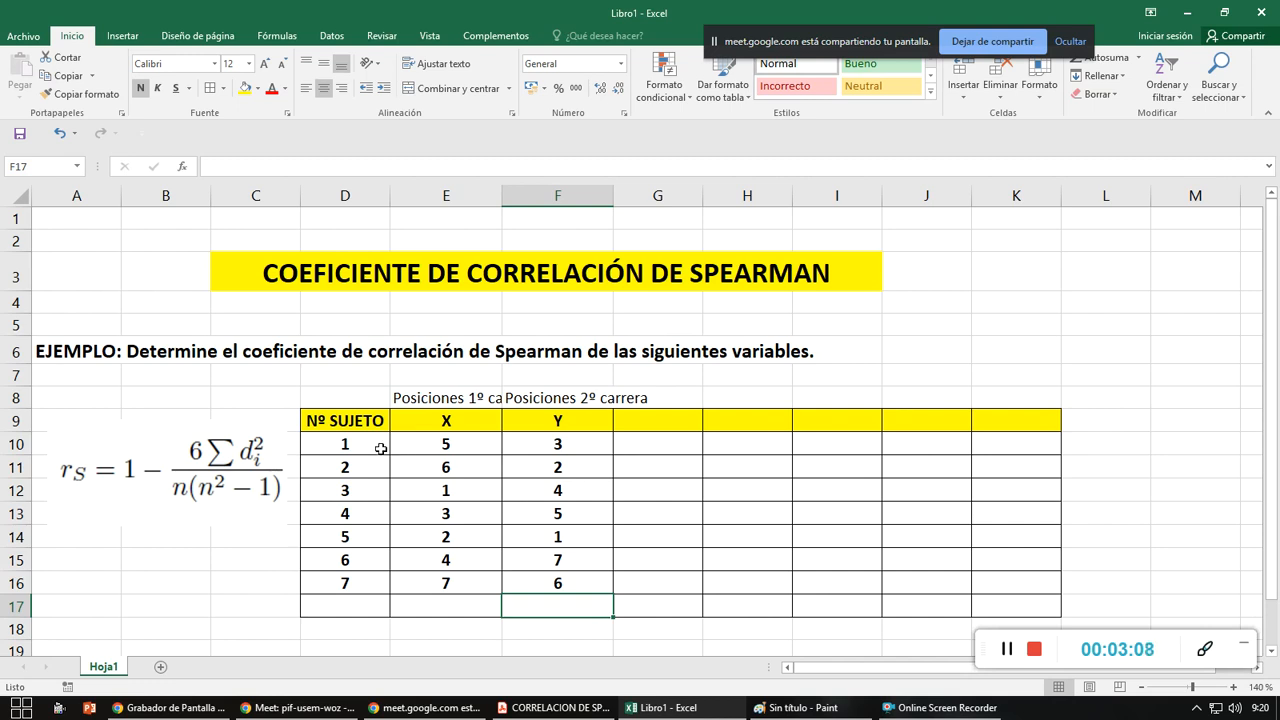
- Shift the Spearman formula picture slightly down beside the table and deselect it
left_click_drag(381, 448, 352, 580)
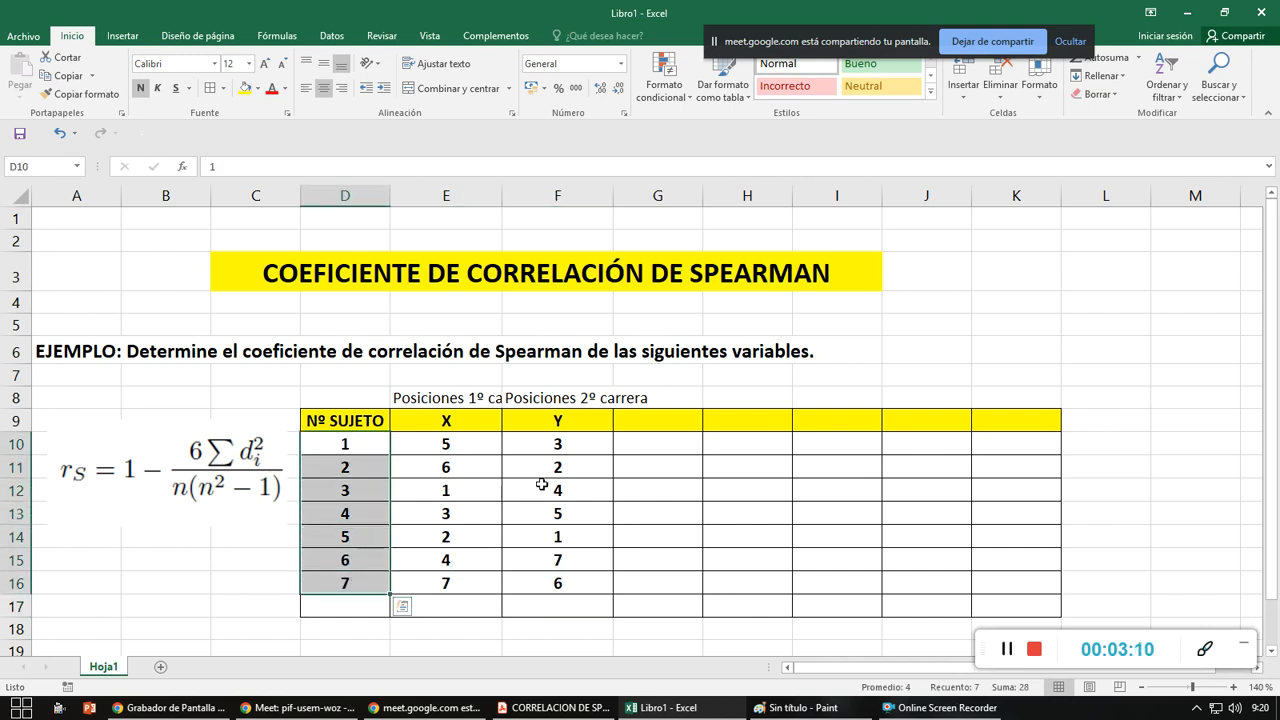
left_click(578, 440)
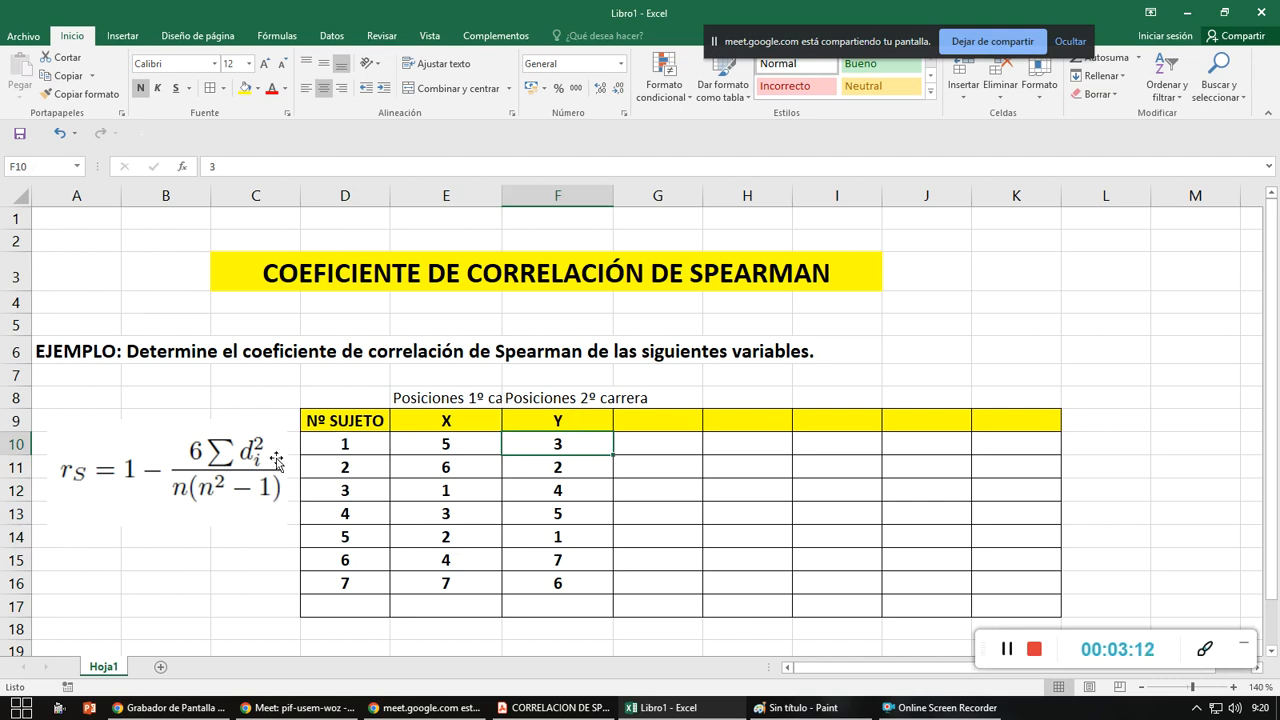
left_click(277, 461)
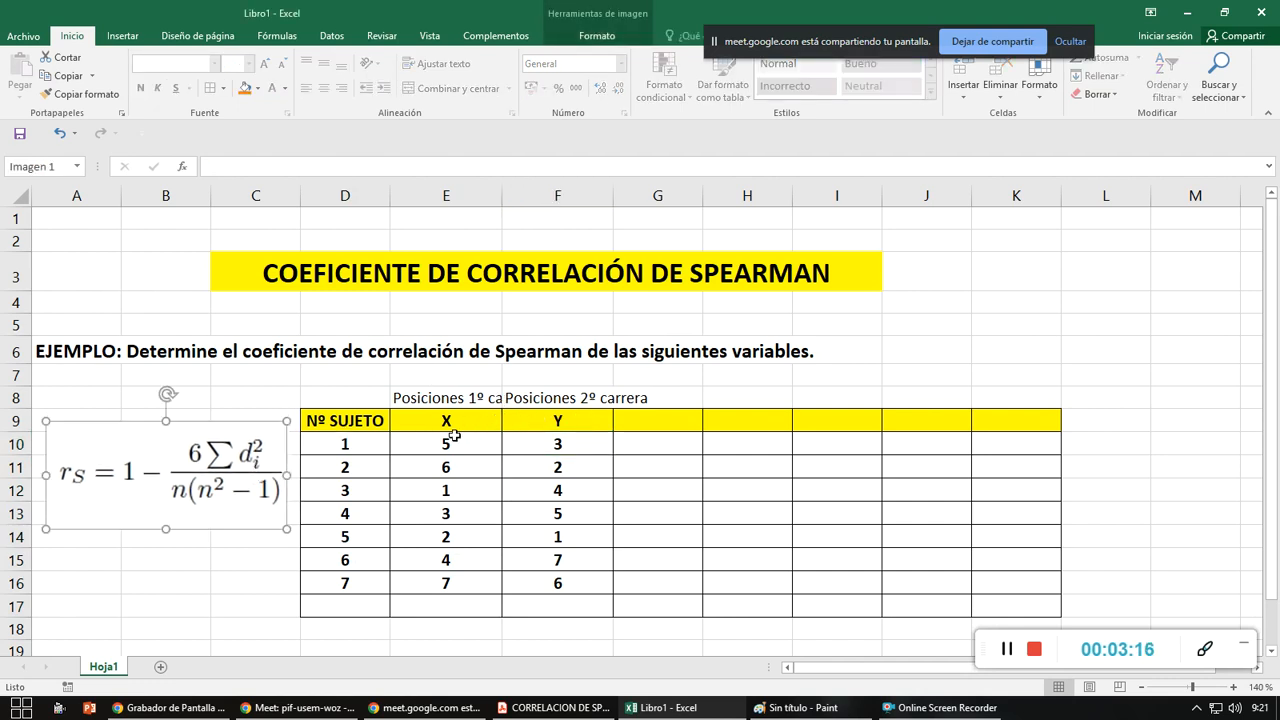
left_click_drag(248, 457, 252, 471)
left_click(660, 414)
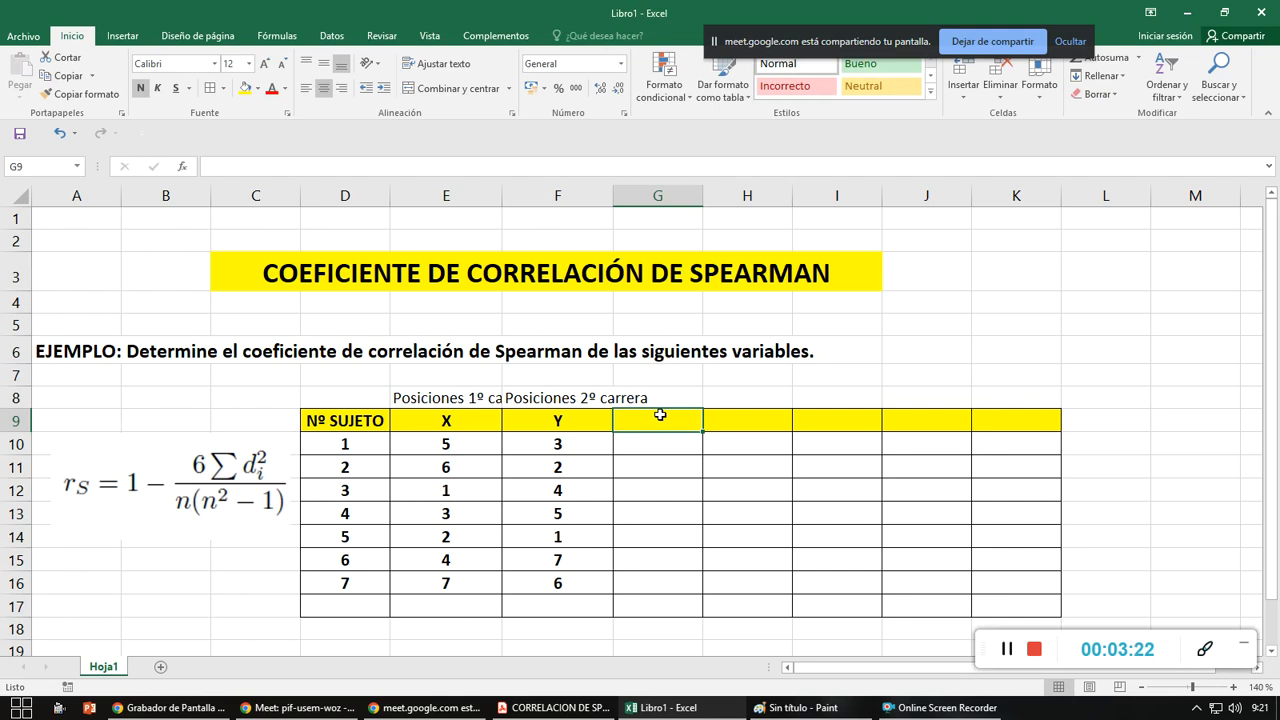
- Switch to the Google Meet call, admit the participant asking to join, and return to the Excel workbook
mouse_move(430, 714)
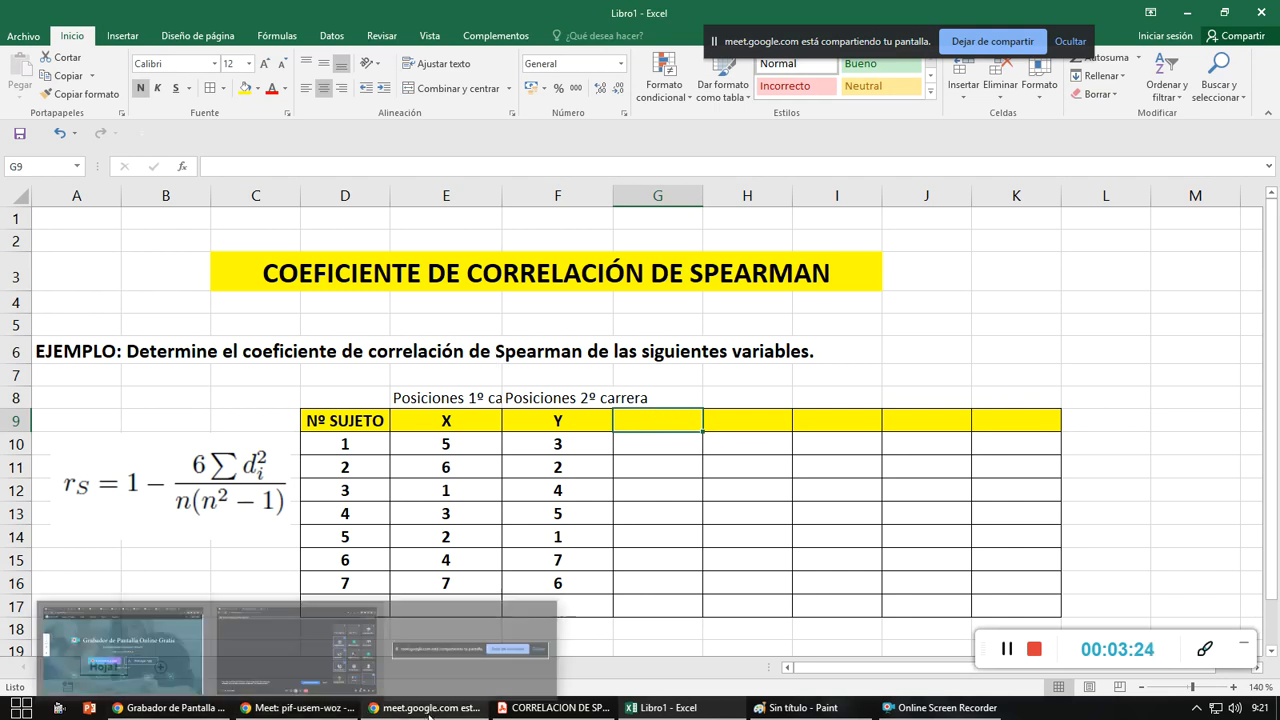
left_click(297, 707)
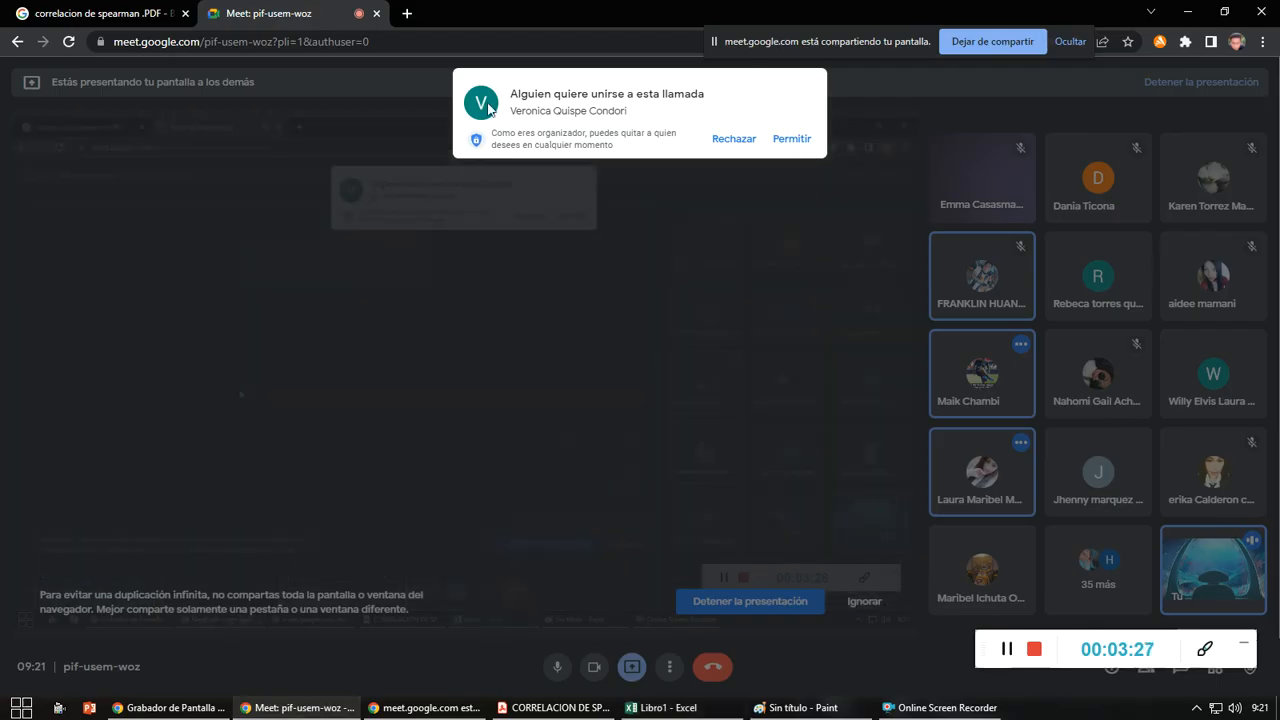
left_click(790, 139)
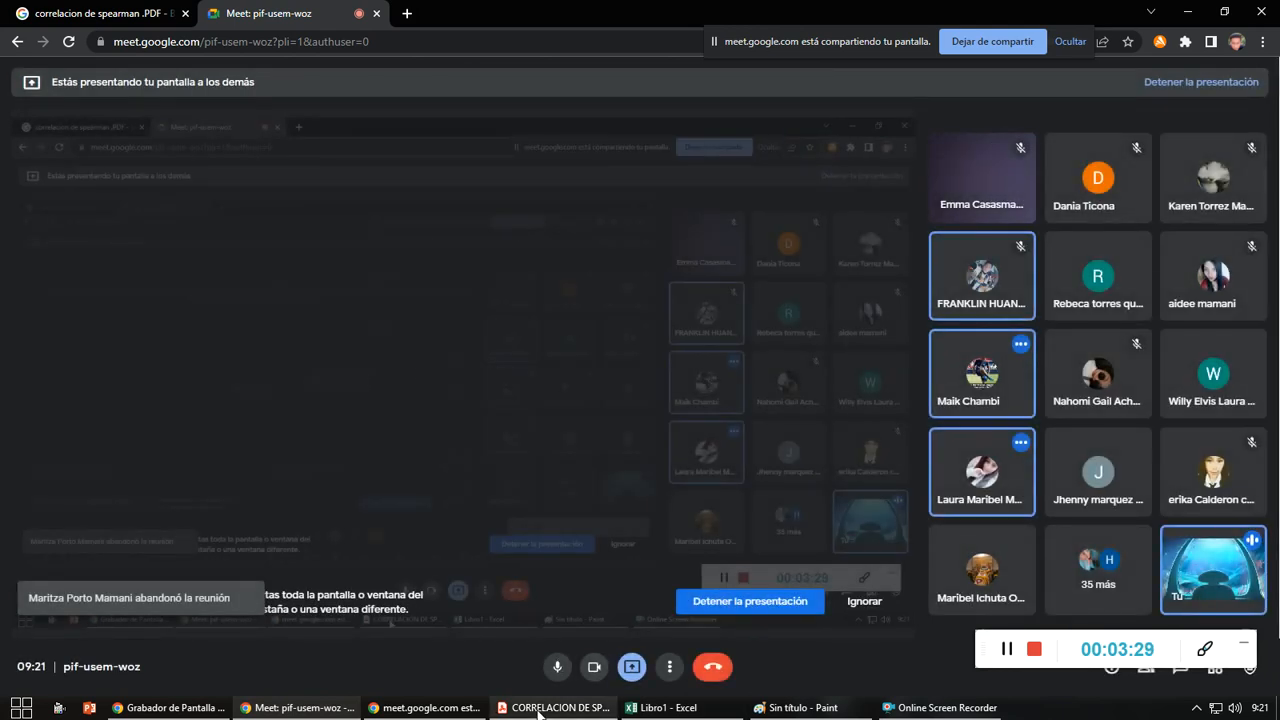
left_click(538, 712)
scroll(919, 270, "up", 4)
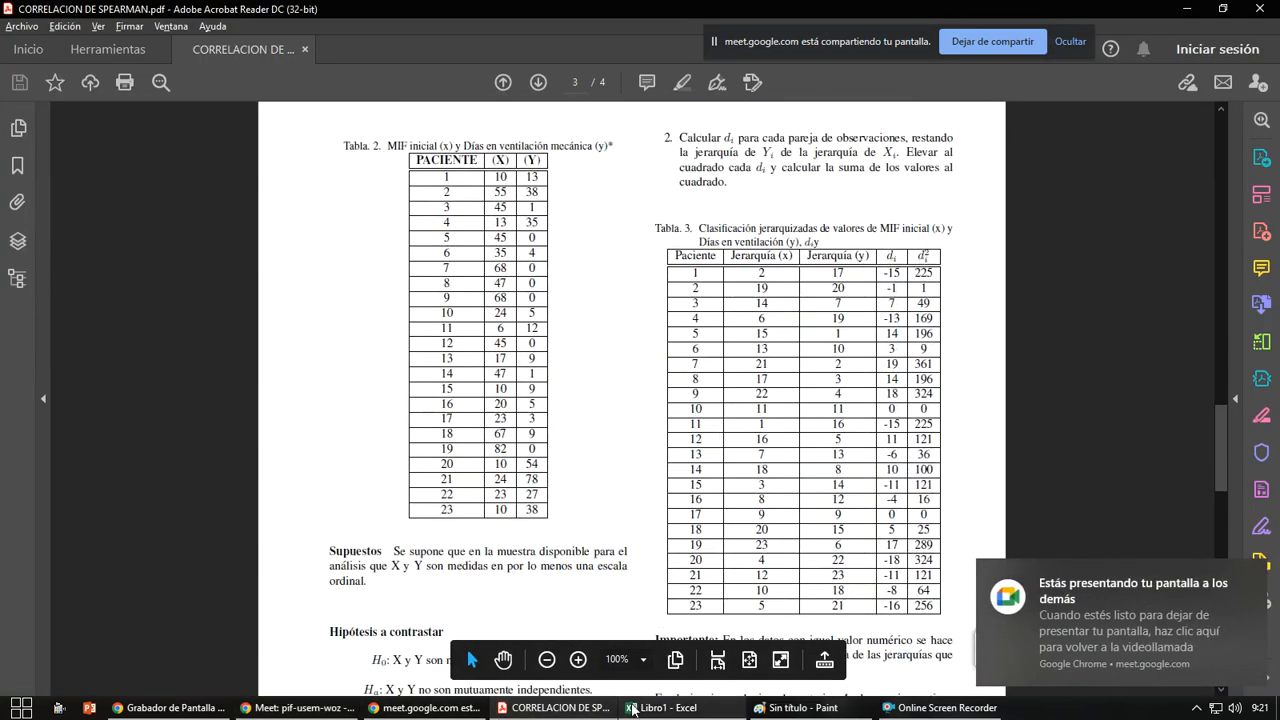
left_click(632, 707)
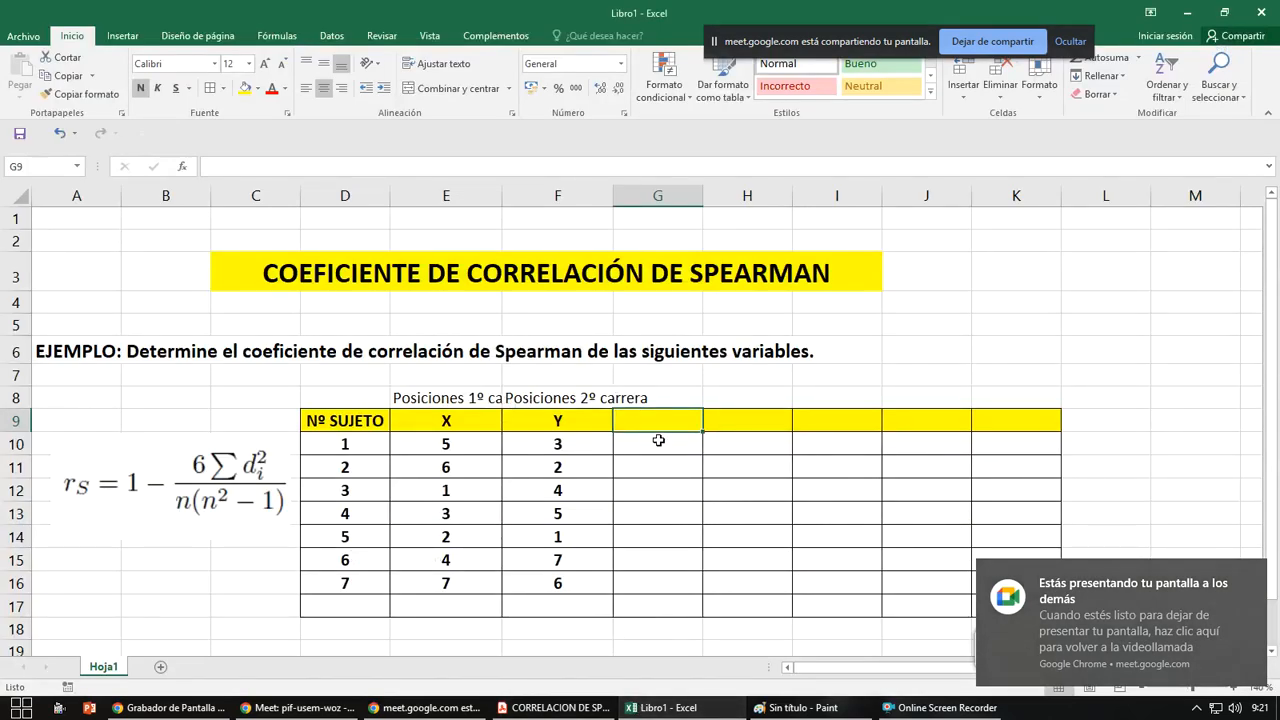
- Enter the header "X-Y=di" in G9 for the differences column
type("x")
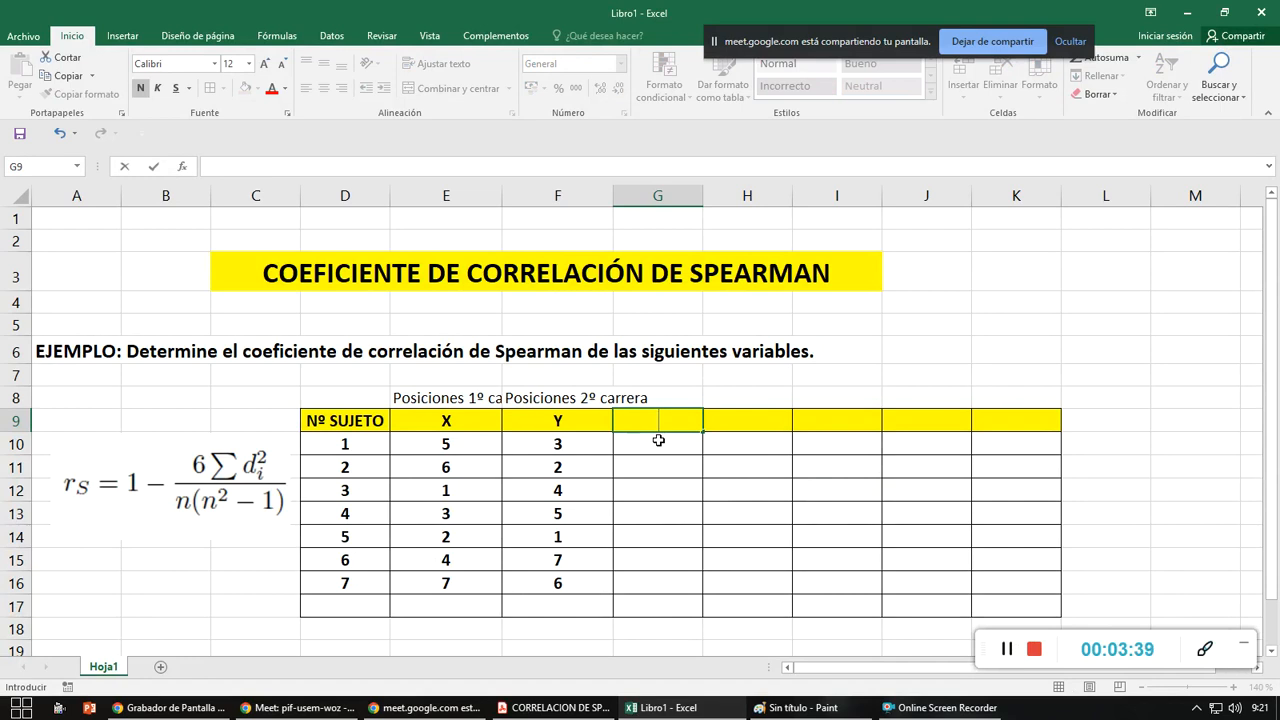
type("-Y=di")
key("Return")
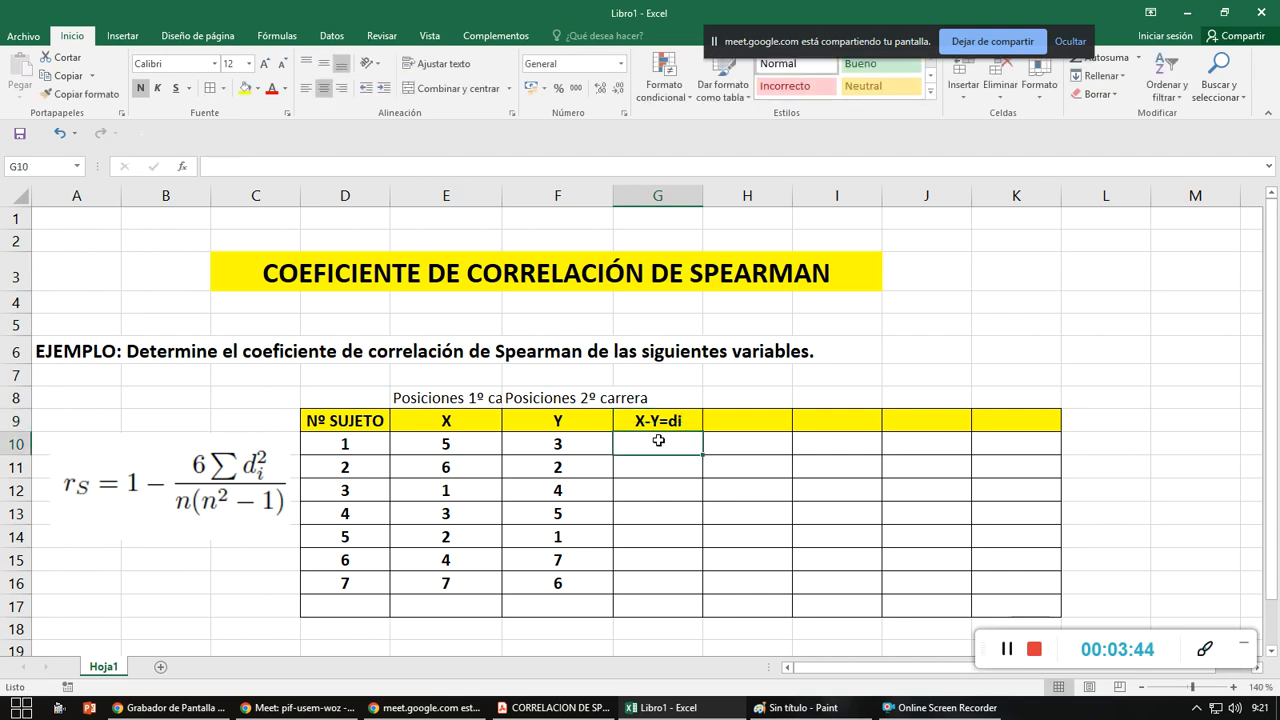
- Calculate the X minus Y difference in G10 with =E10-F10 and fill the formula down to G16
type("=")
key("Left")
key("Left")
key("Left")
key("Right")
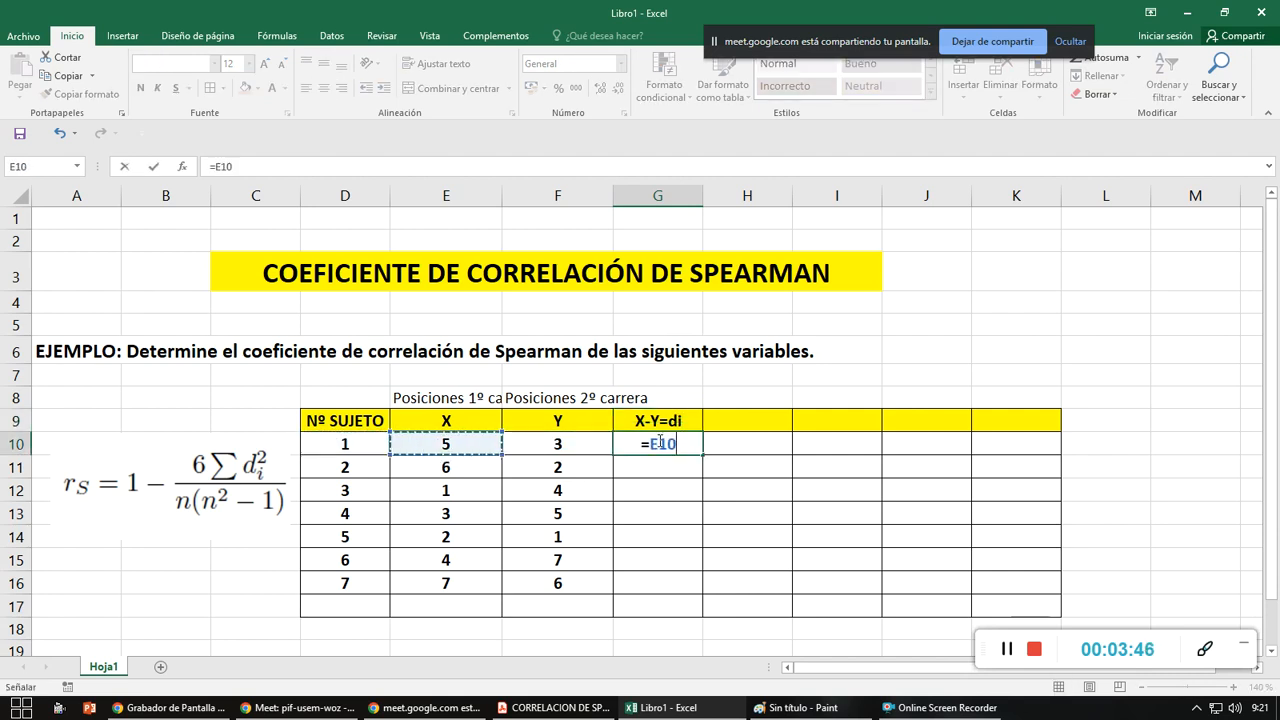
type("-")
key("Left")
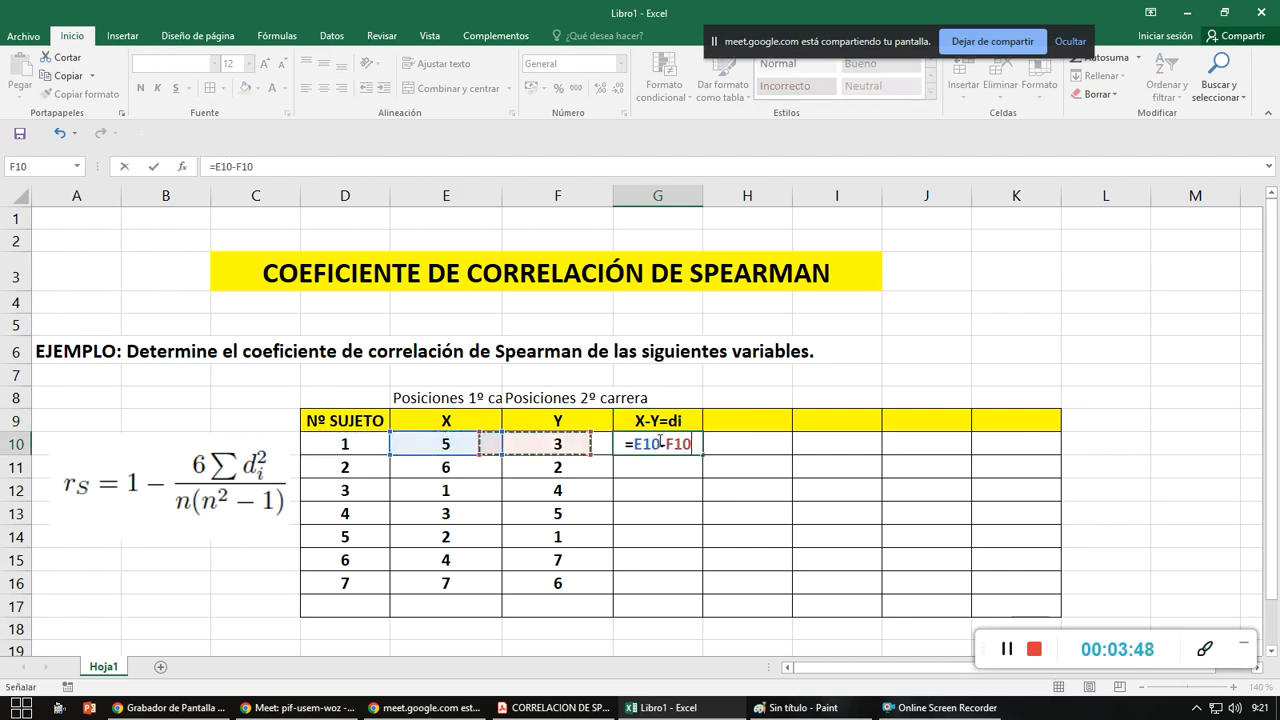
key("ctrl+Return")
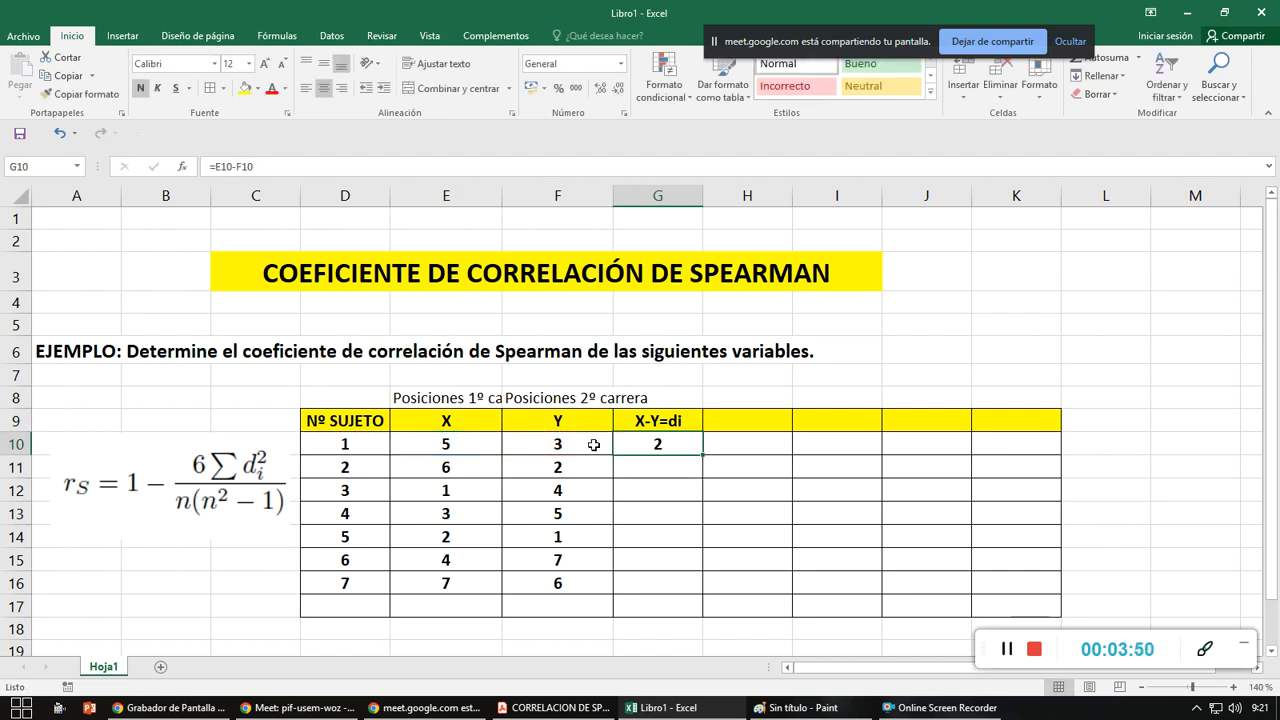
left_click_drag(702, 455, 690, 594)
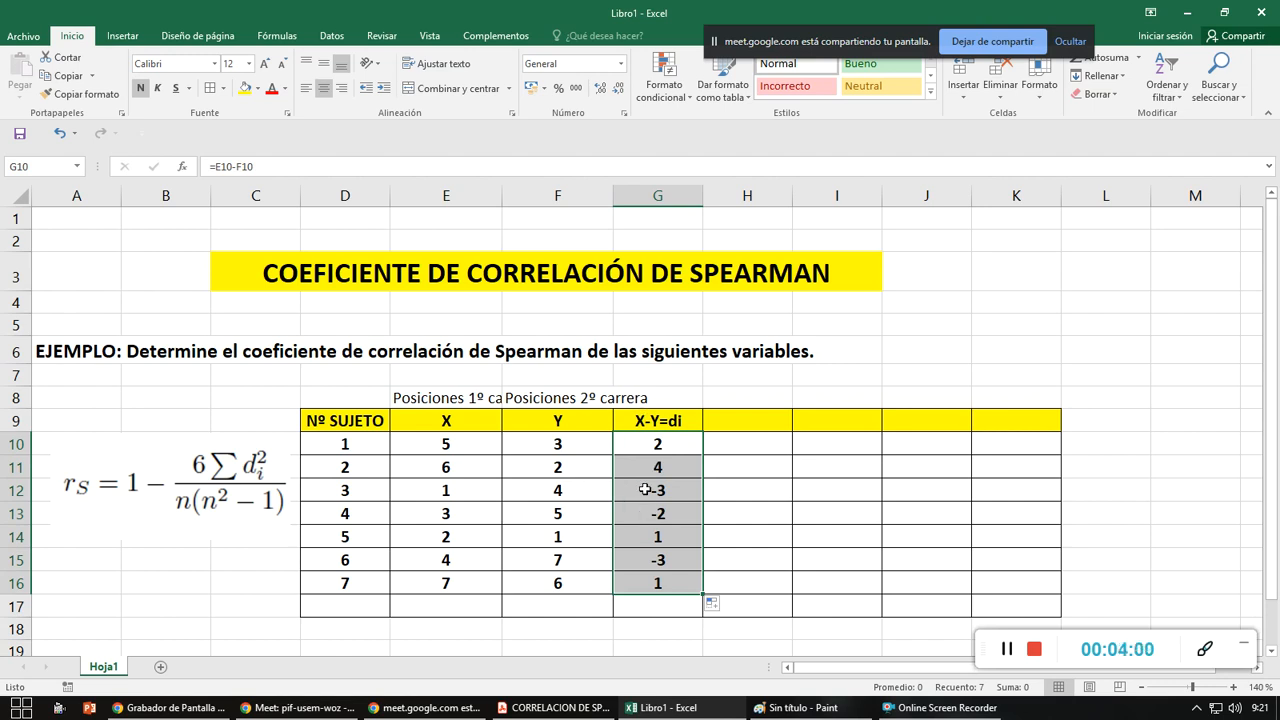
- Enter the header "di^2" in H9 for the squared-differences column
left_click(755, 430)
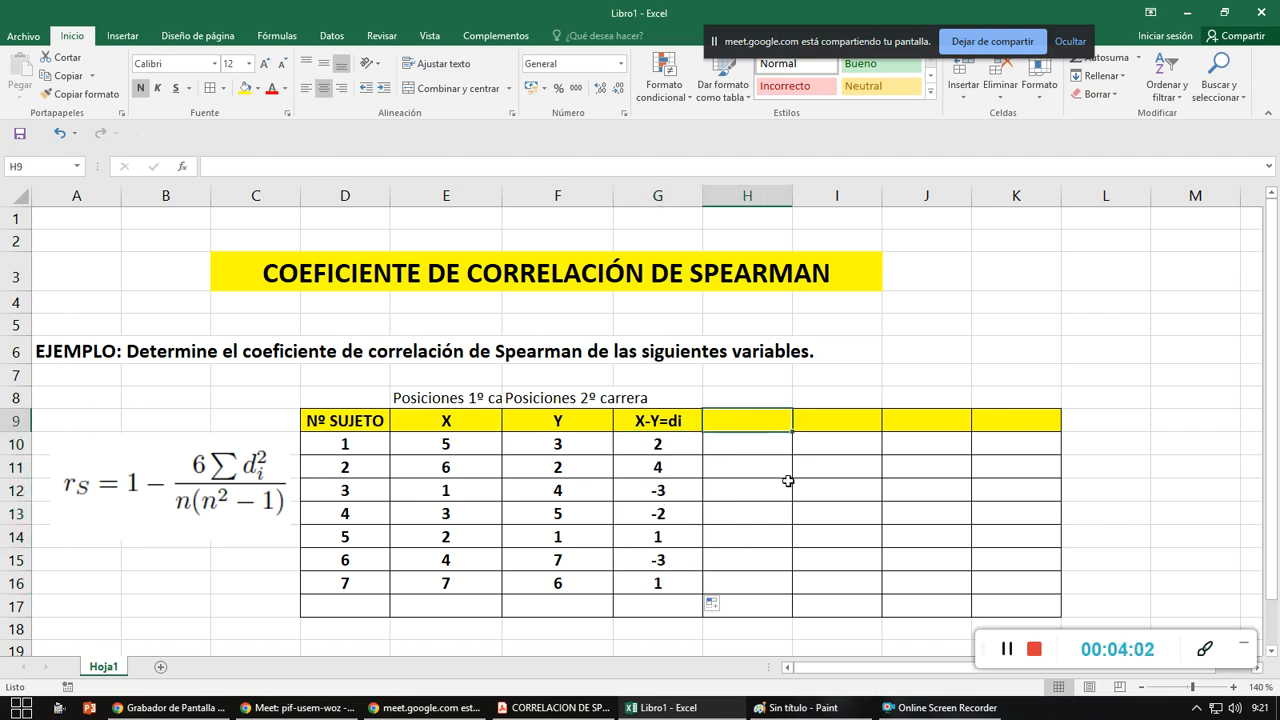
type("di")
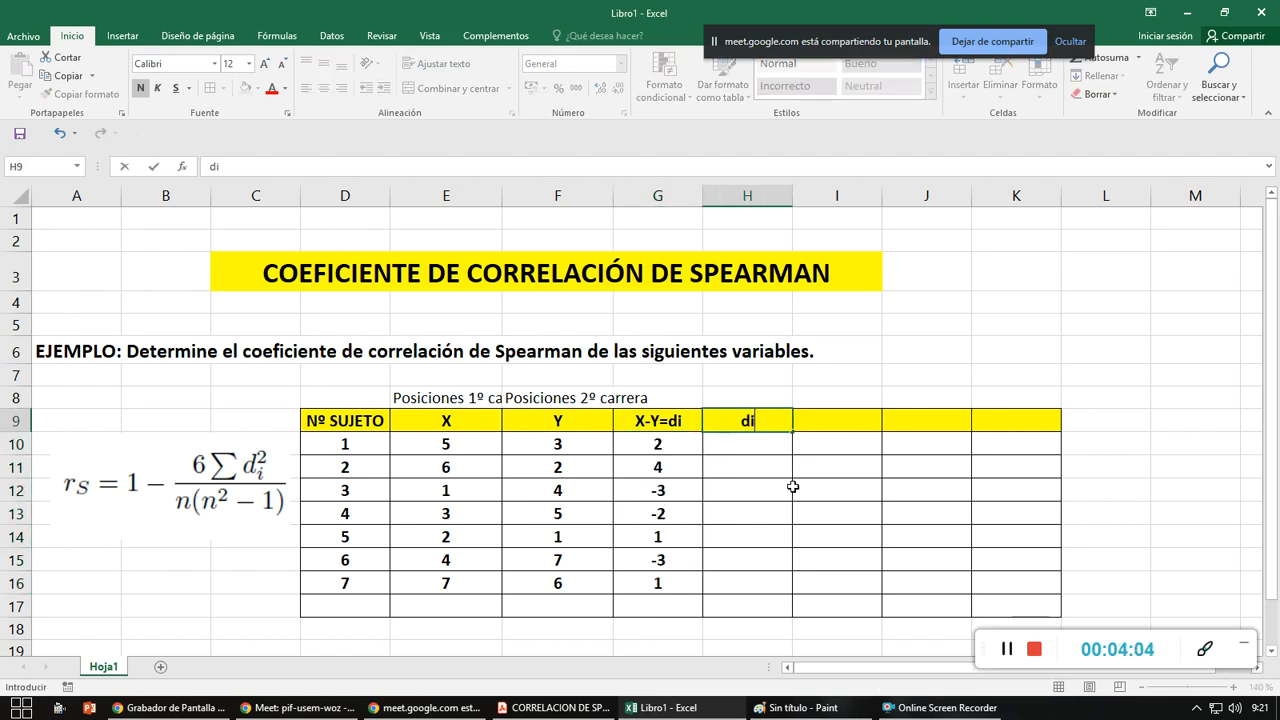
type("^^")
key("BackSpace")
type("2")
key("Return")
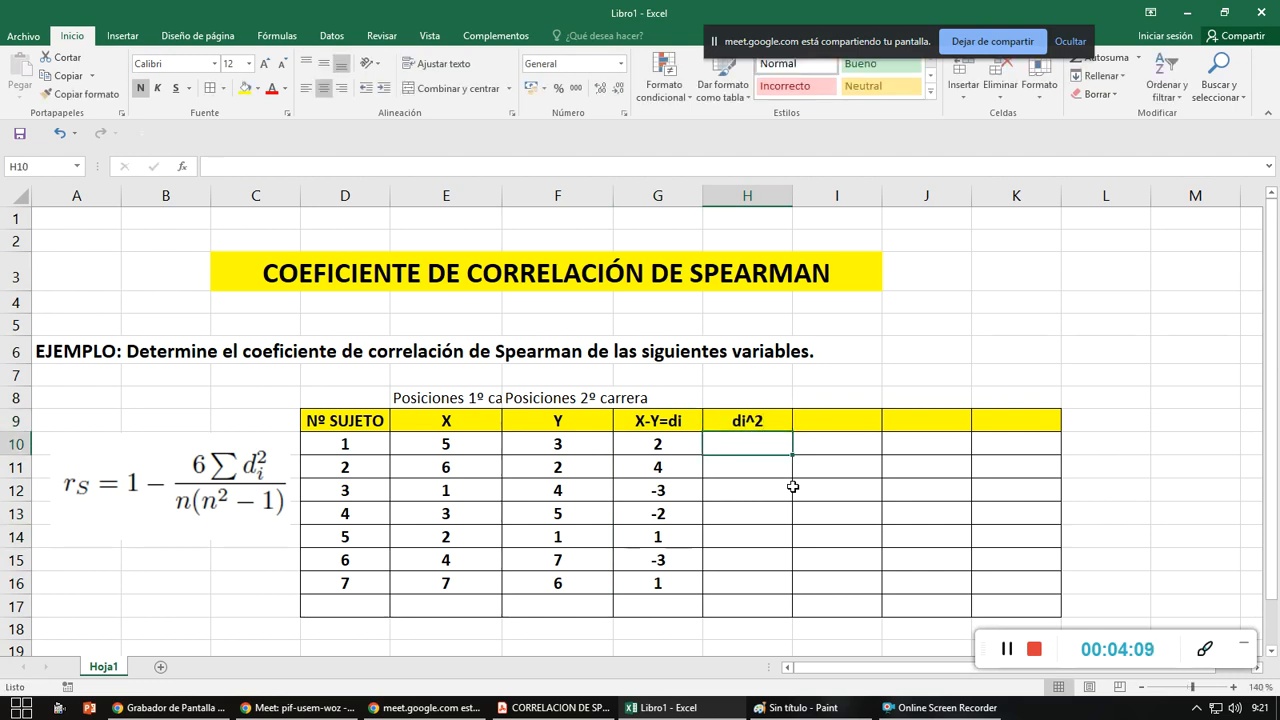
- Calculate the squared difference in H10 with =G10*G10 and fill the formula down to H16
type("=")
key("Left")
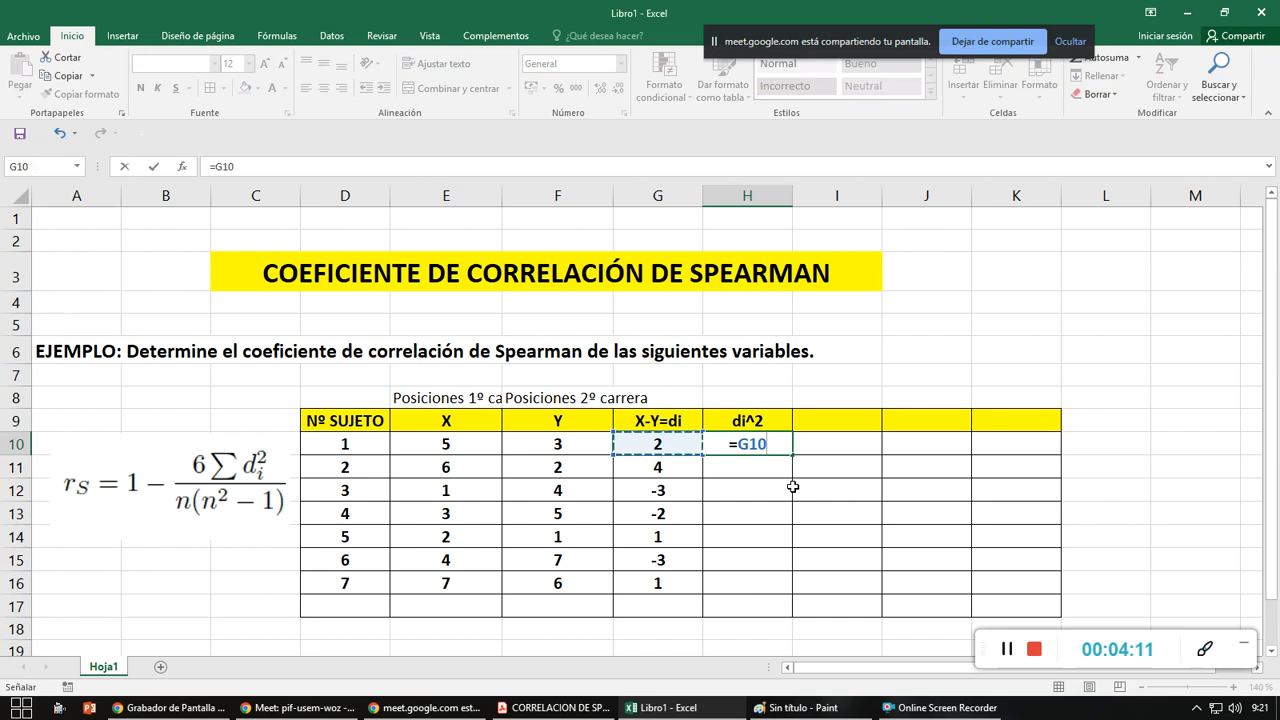
type("*")
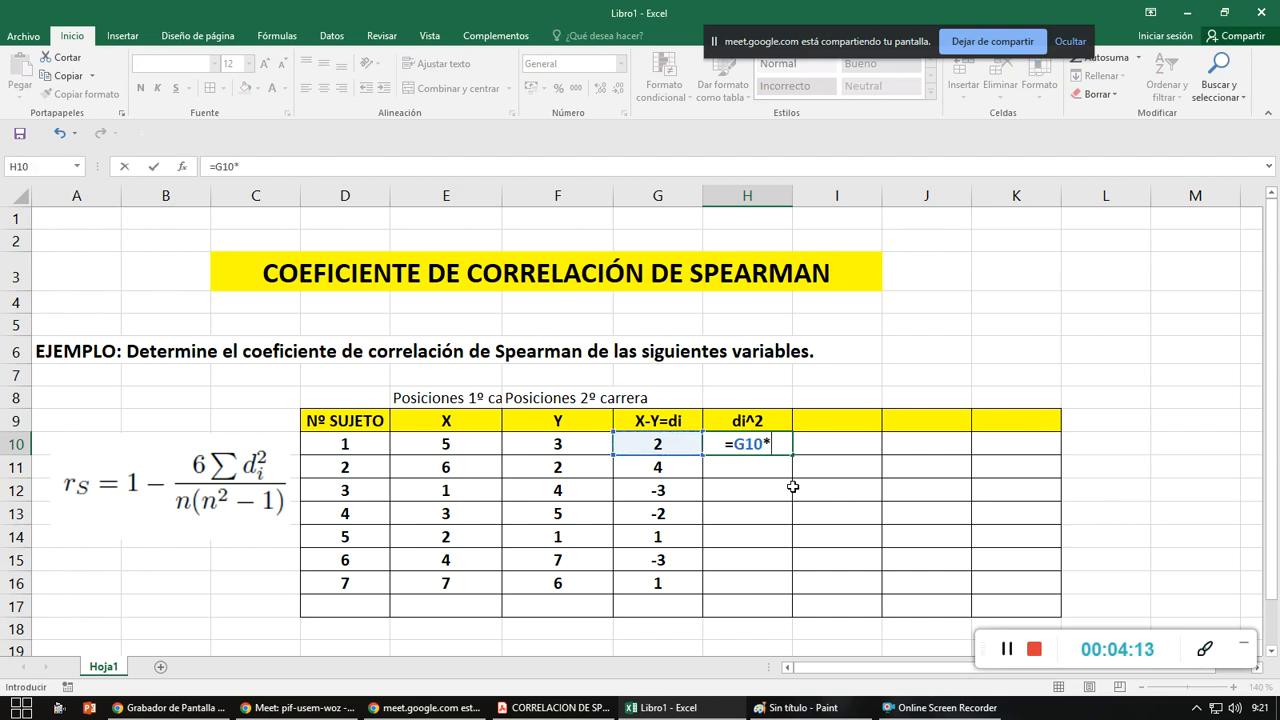
key("Left")
key("ctrl+Return")
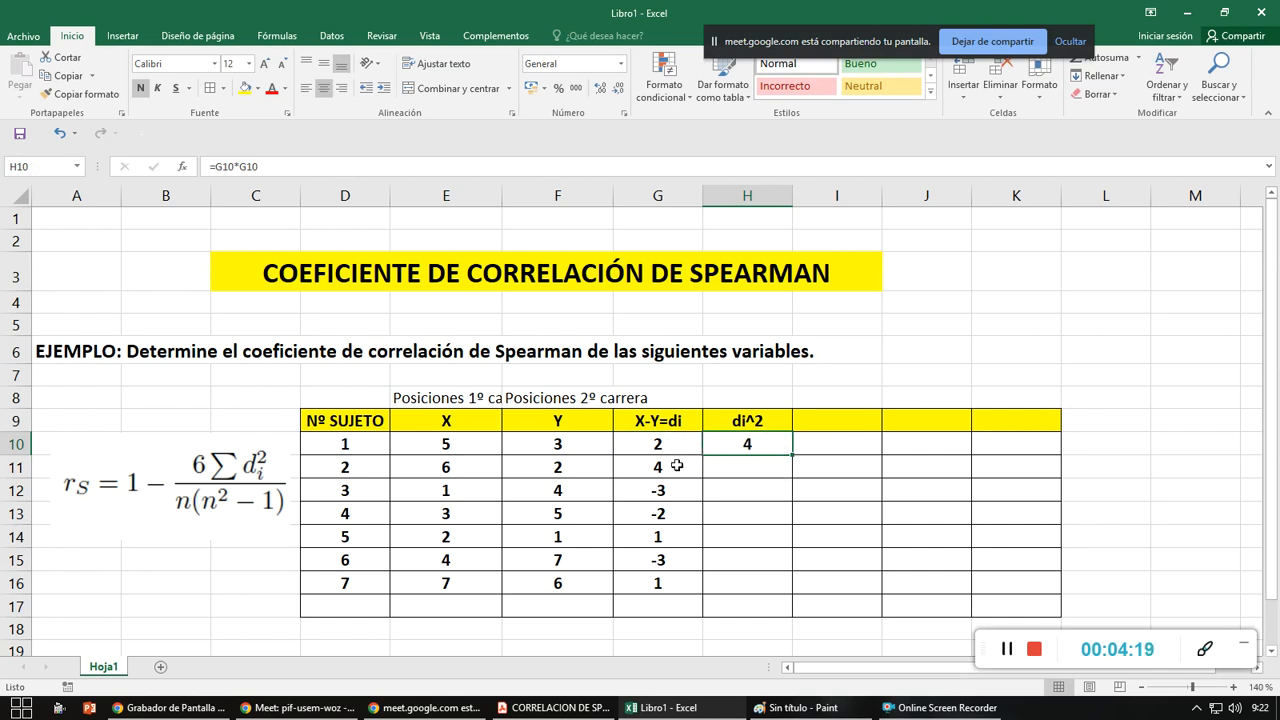
left_click_drag(792, 455, 760, 474)
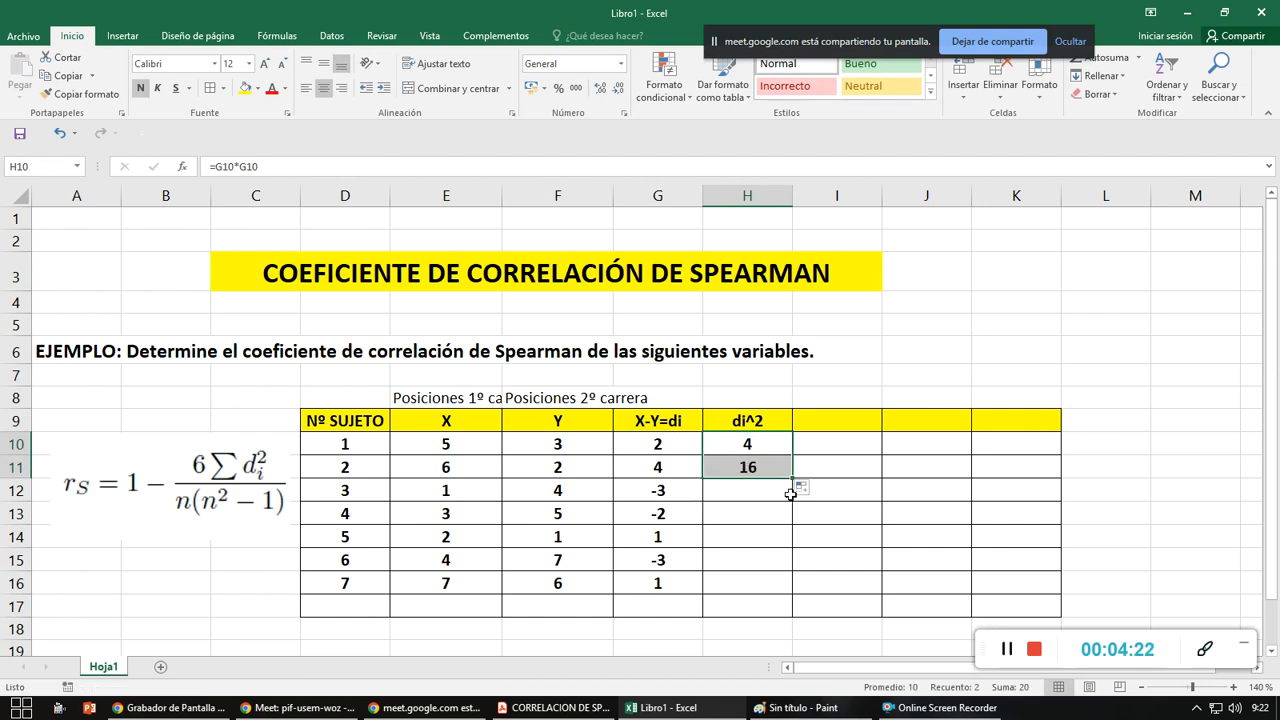
left_click_drag(790, 480, 791, 594)
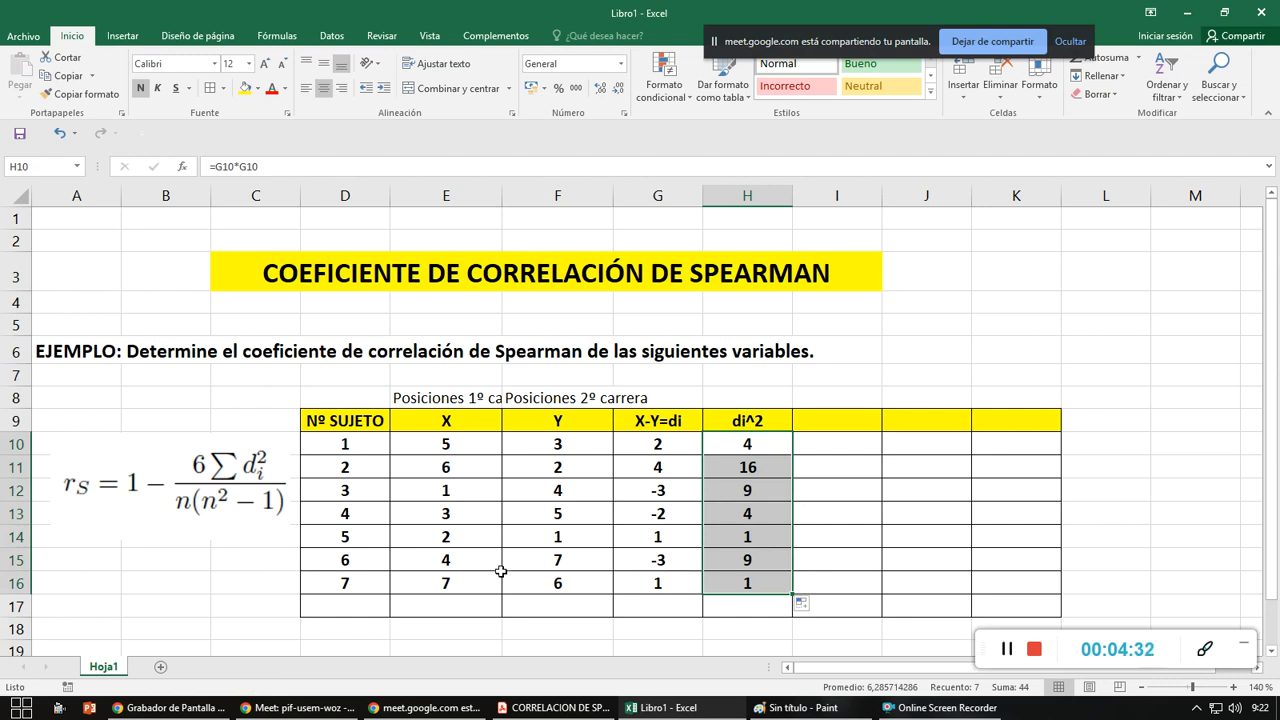
- Move the screen-sharing bar clear of AutoSum and total the squared differences in H17 with =SUMA(H10:H16)
key("alt")
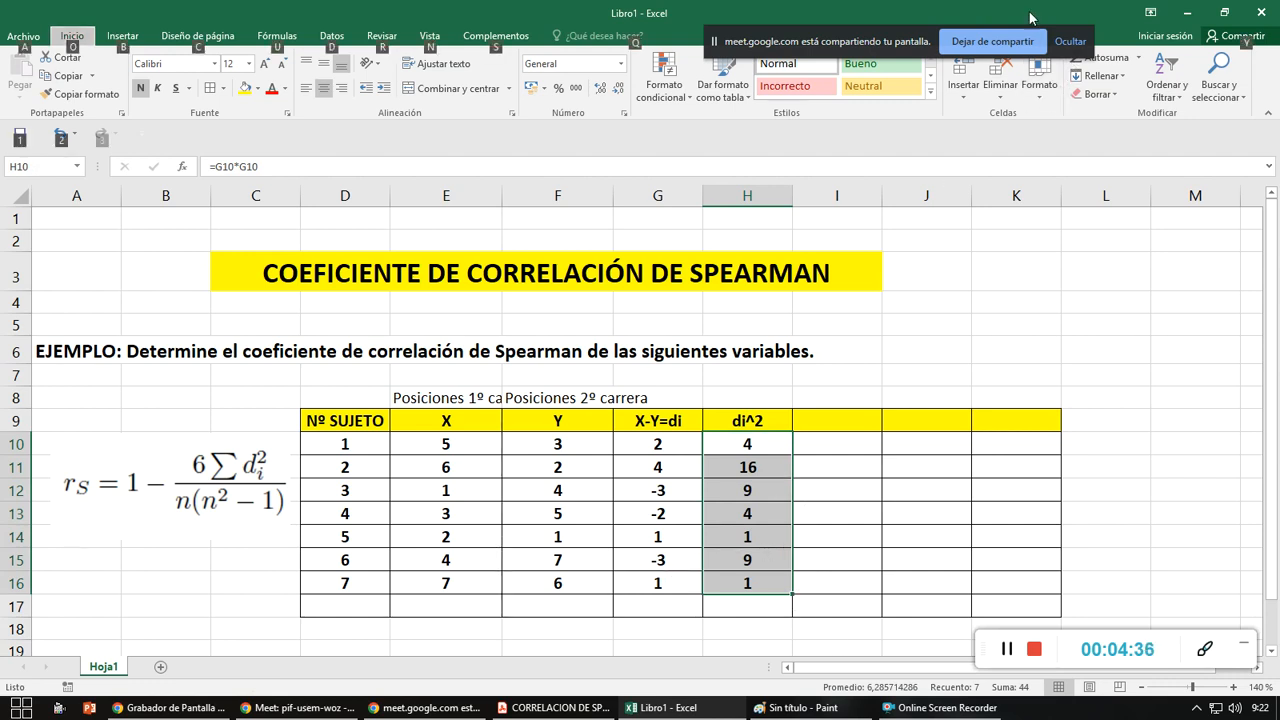
left_click_drag(857, 47, 837, 31)
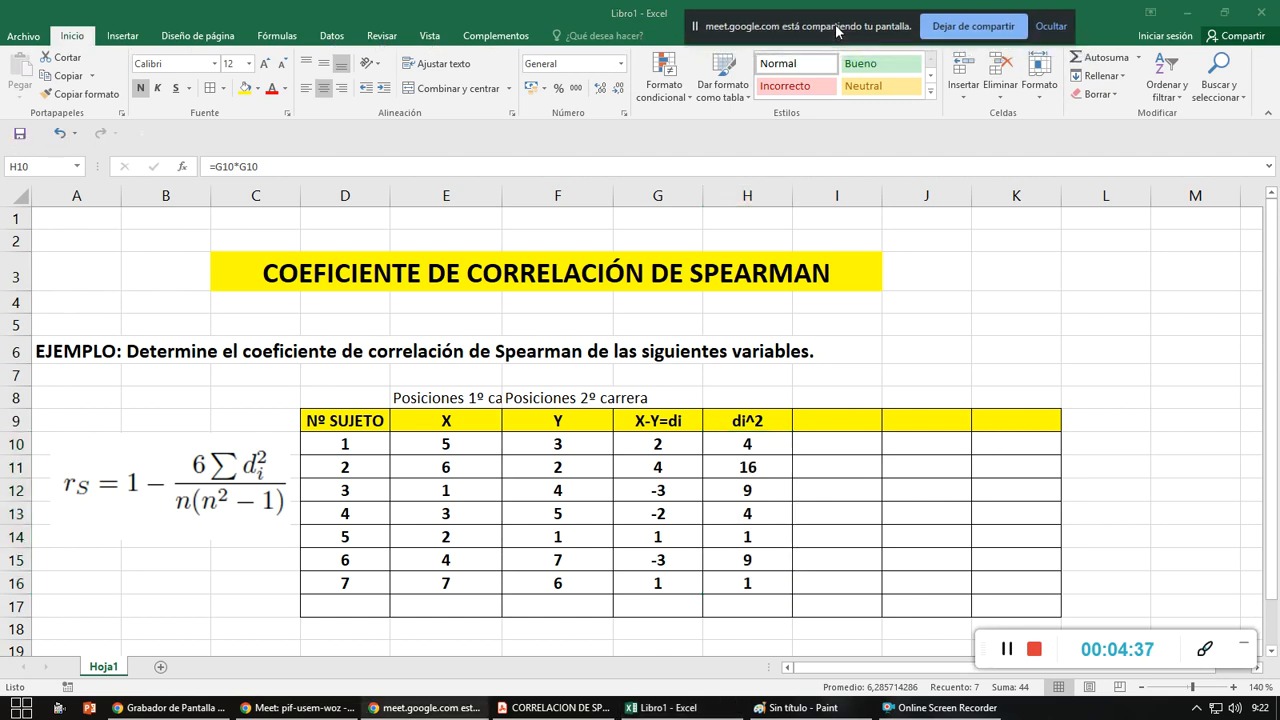
left_click(1071, 59)
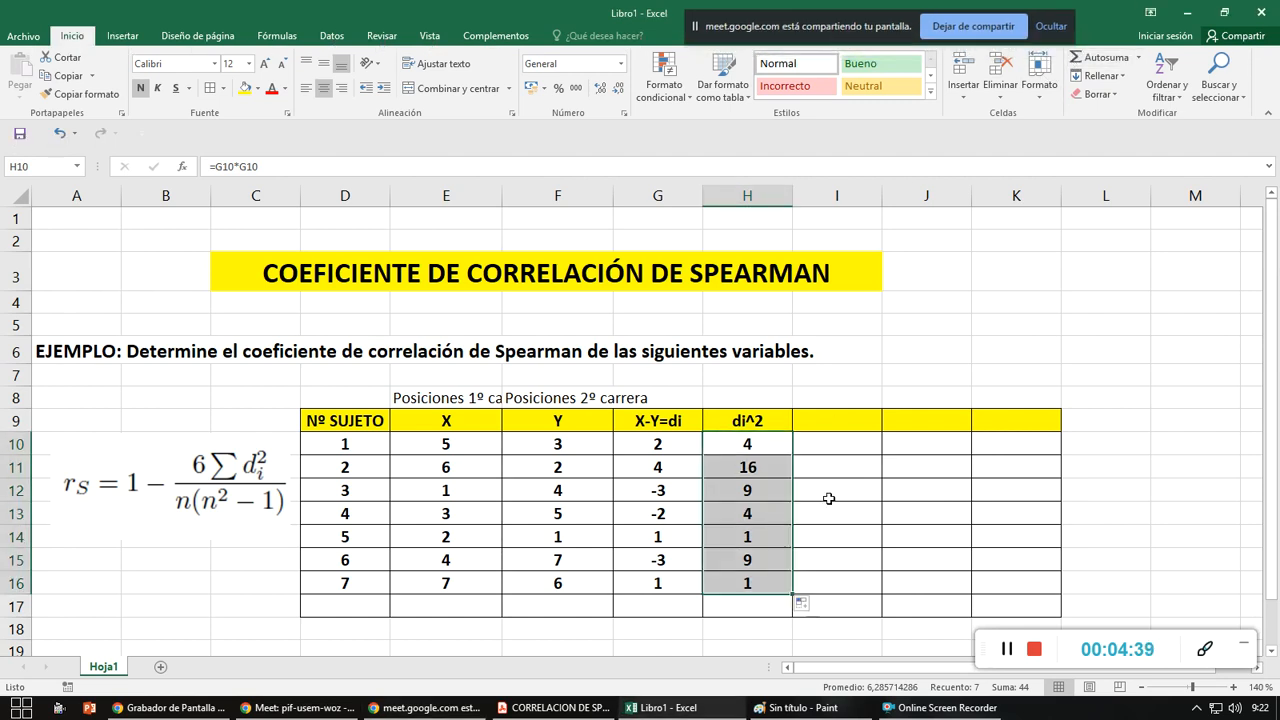
left_click(1080, 58)
- Apply a light orange fill to the squared-differences total in H17
left_click(763, 607)
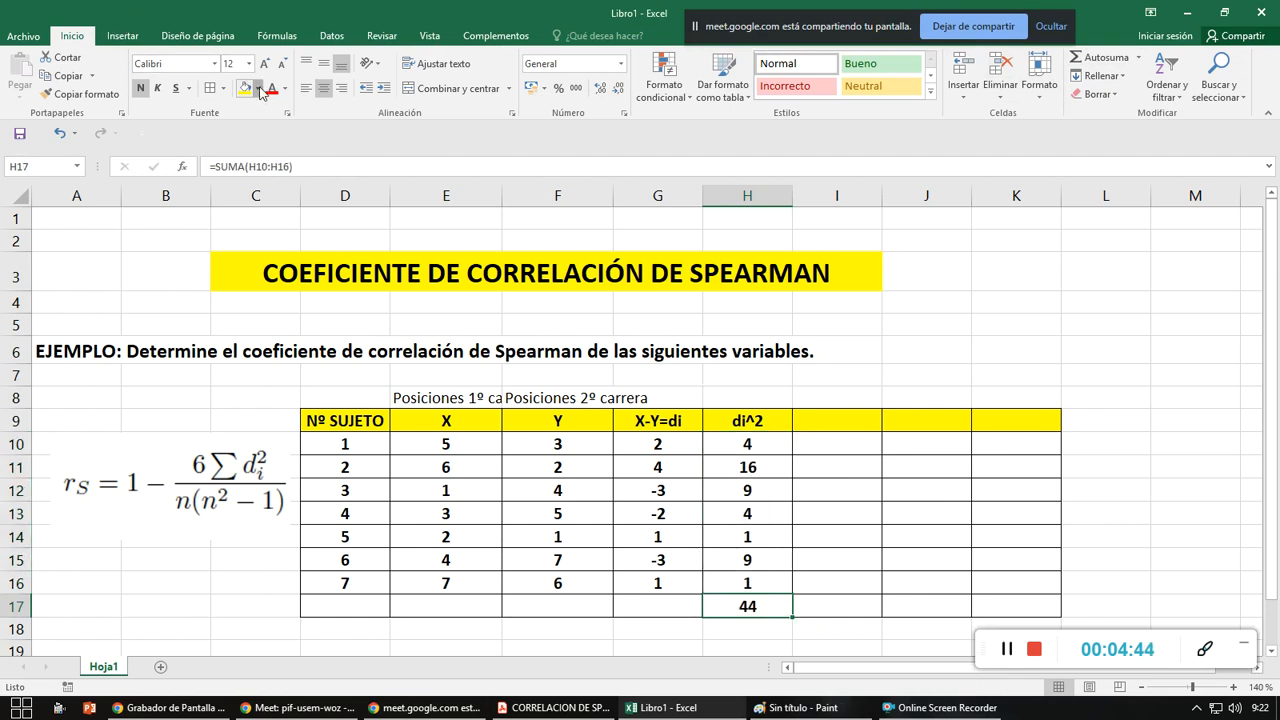
left_click(261, 89)
left_click(313, 166)
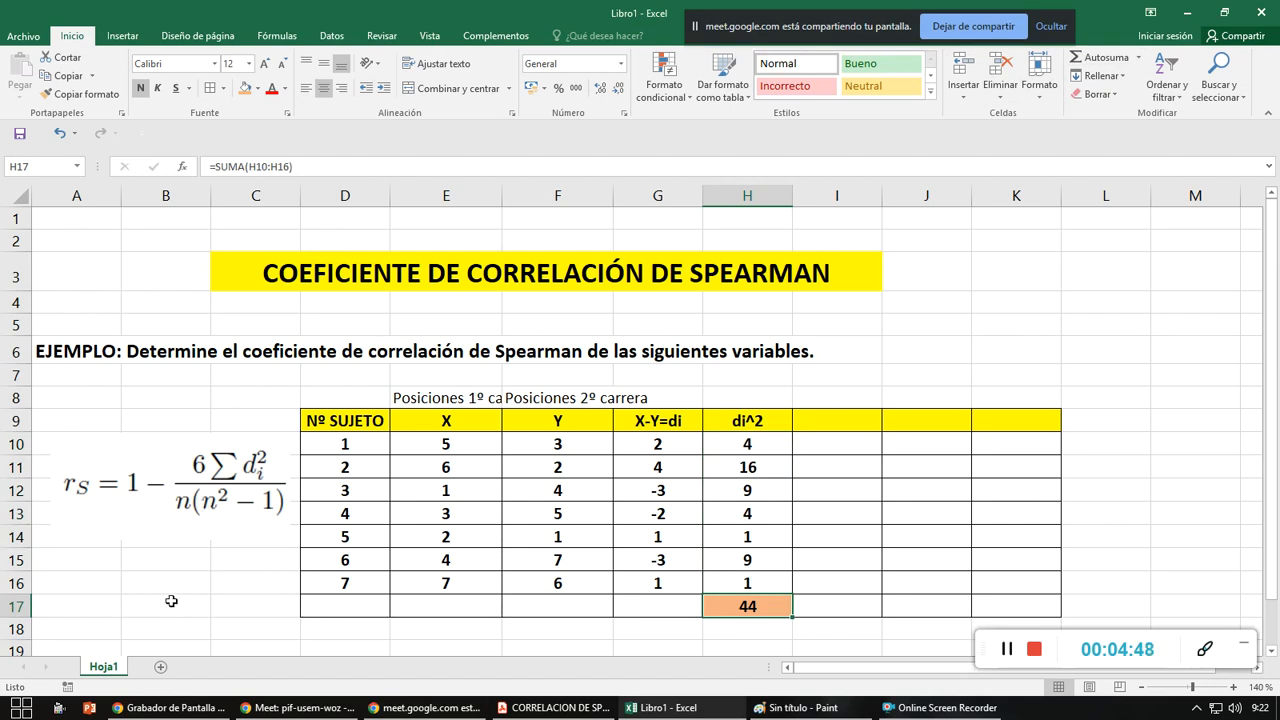
- Enter the sample size "n=7" in D18 below the table
scroll(171, 601, "down", 1)
left_click(371, 547)
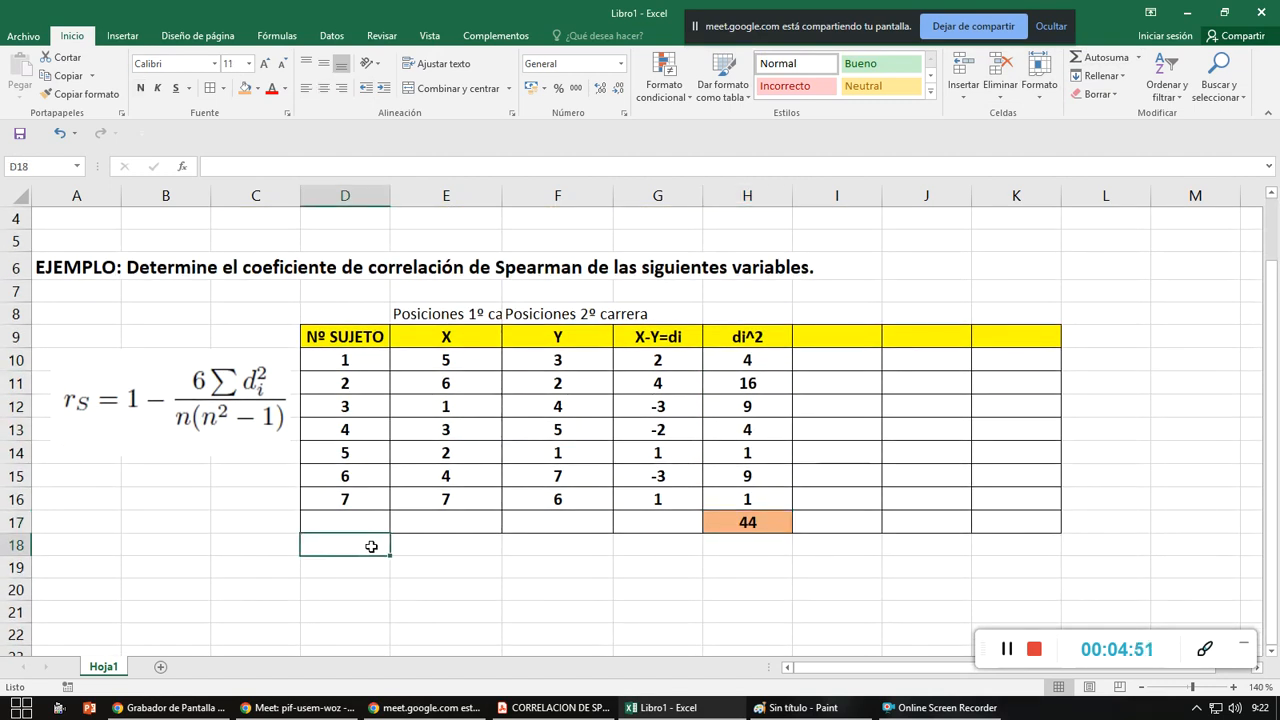
type("n=")
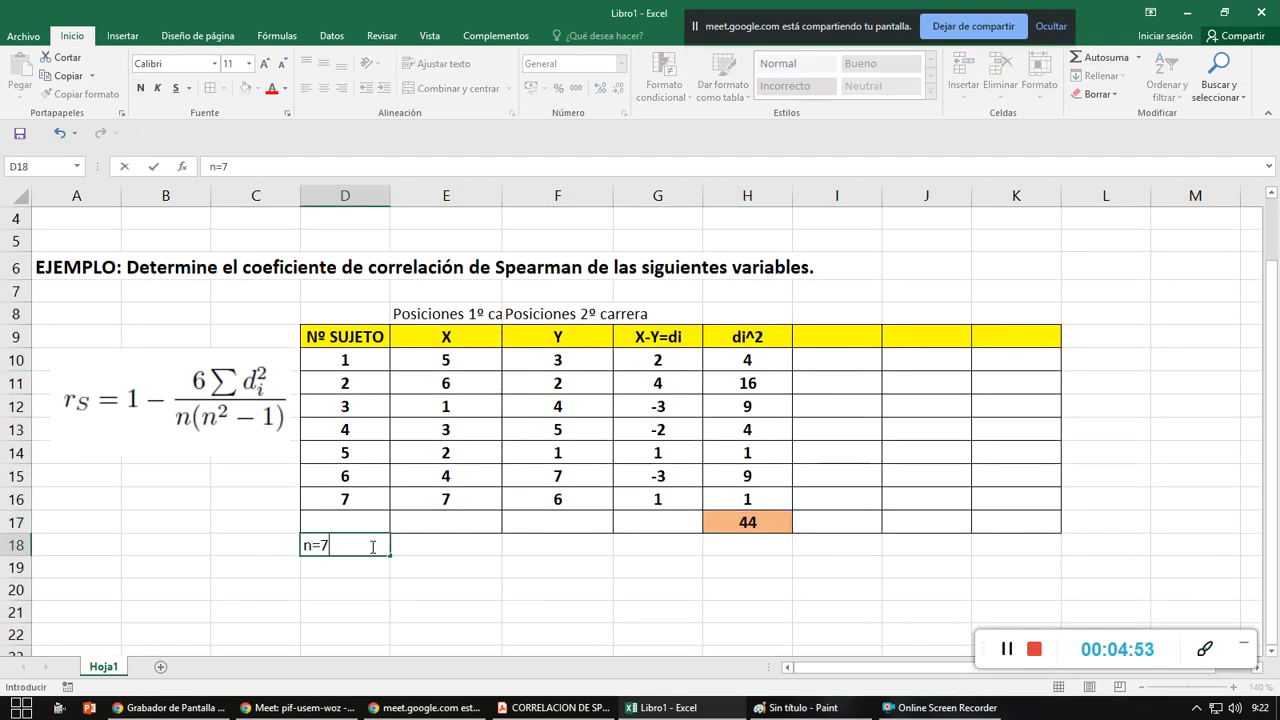
type("7")
key("Return")
- Center the sample-size text in D18, make it bold and give it the light orange fill
key("Up")
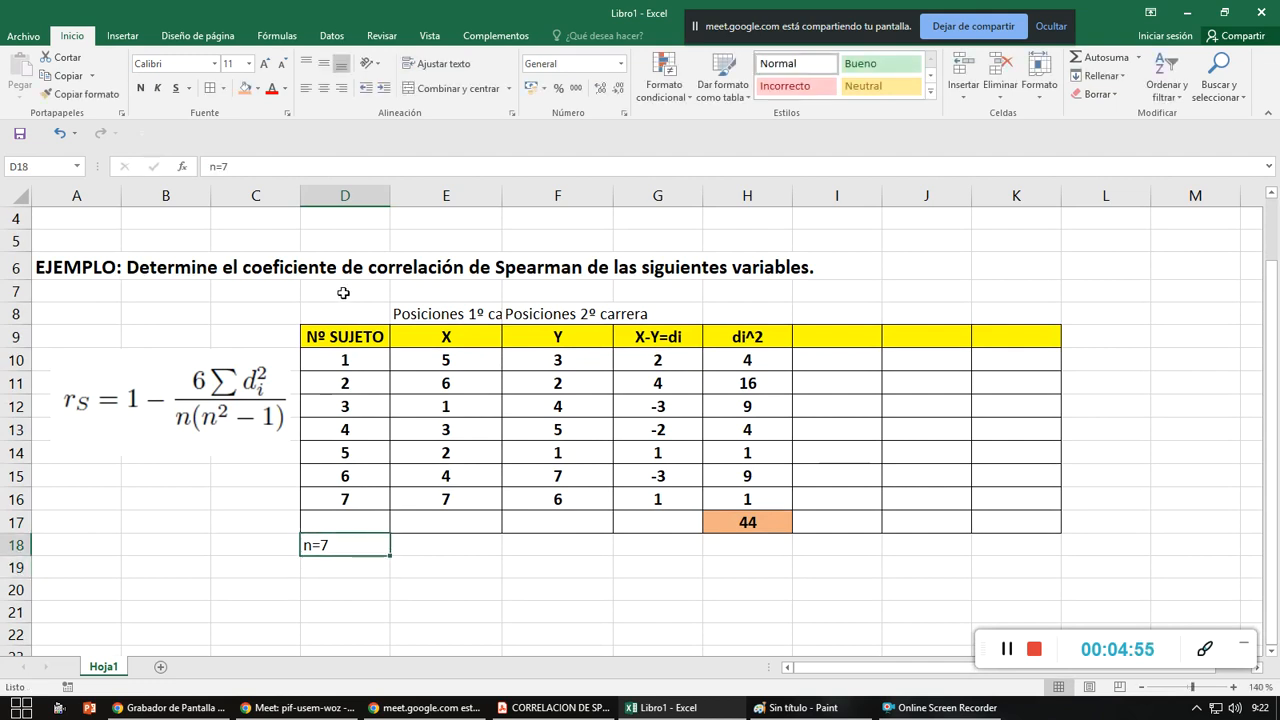
left_click(323, 88)
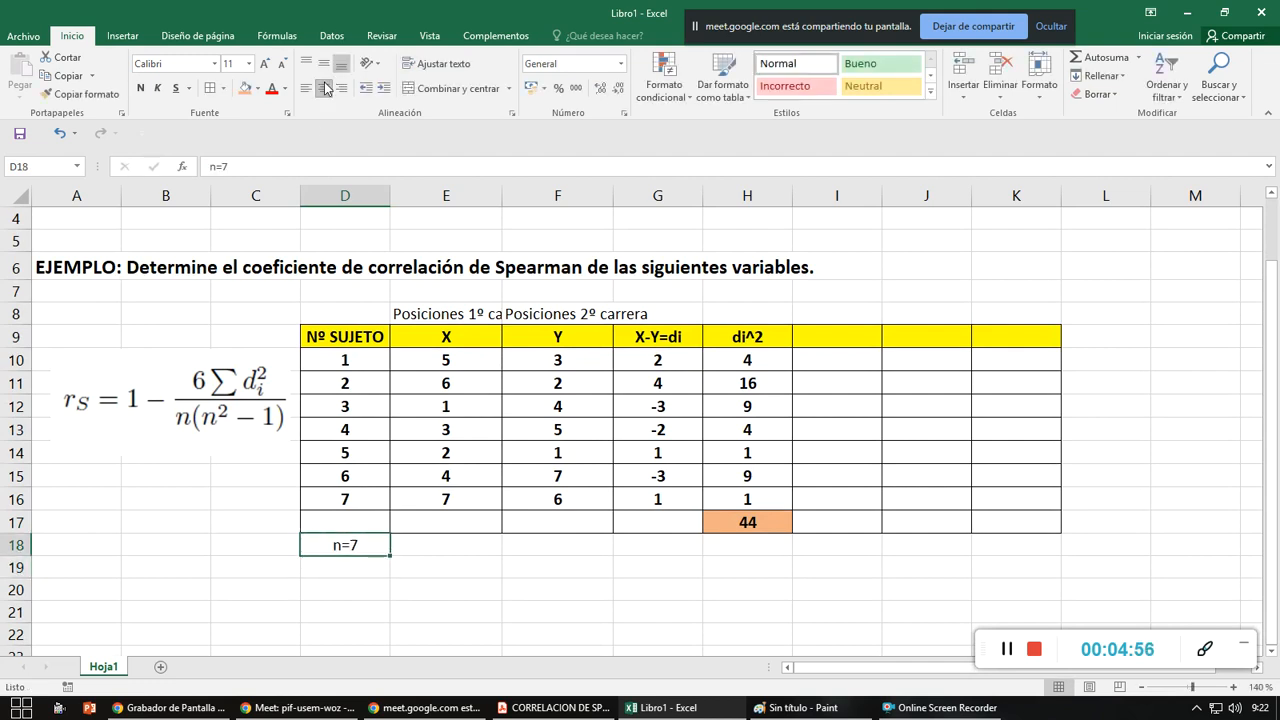
left_click(140, 88)
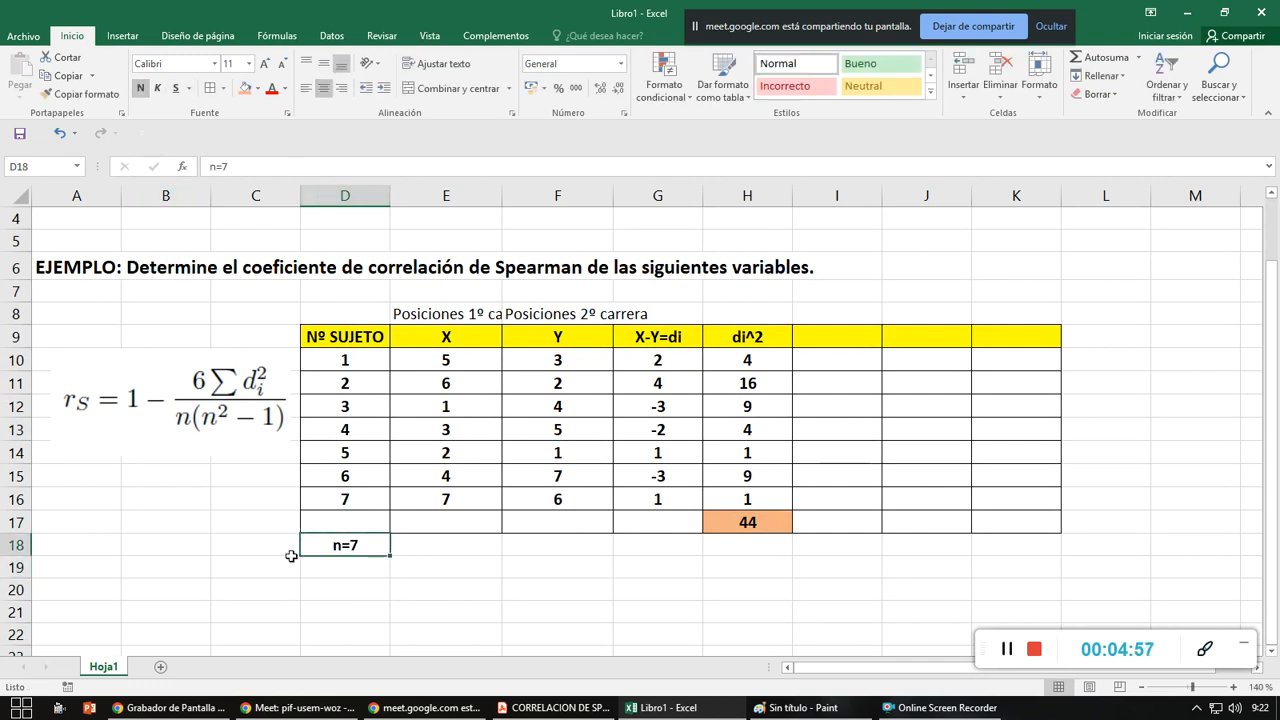
left_click(244, 88)
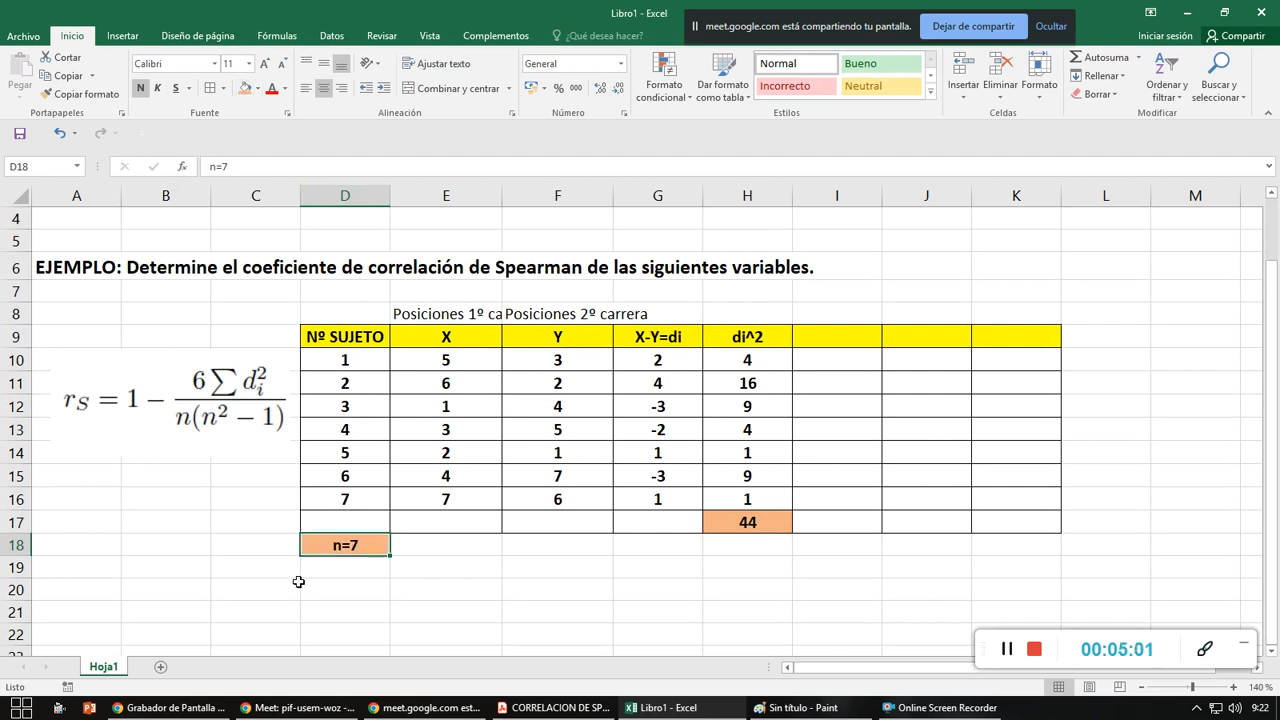
- Enter the label "6*Sum=" in D20 for the numerator of the Spearman formula
scroll(283, 570, "down", 2)
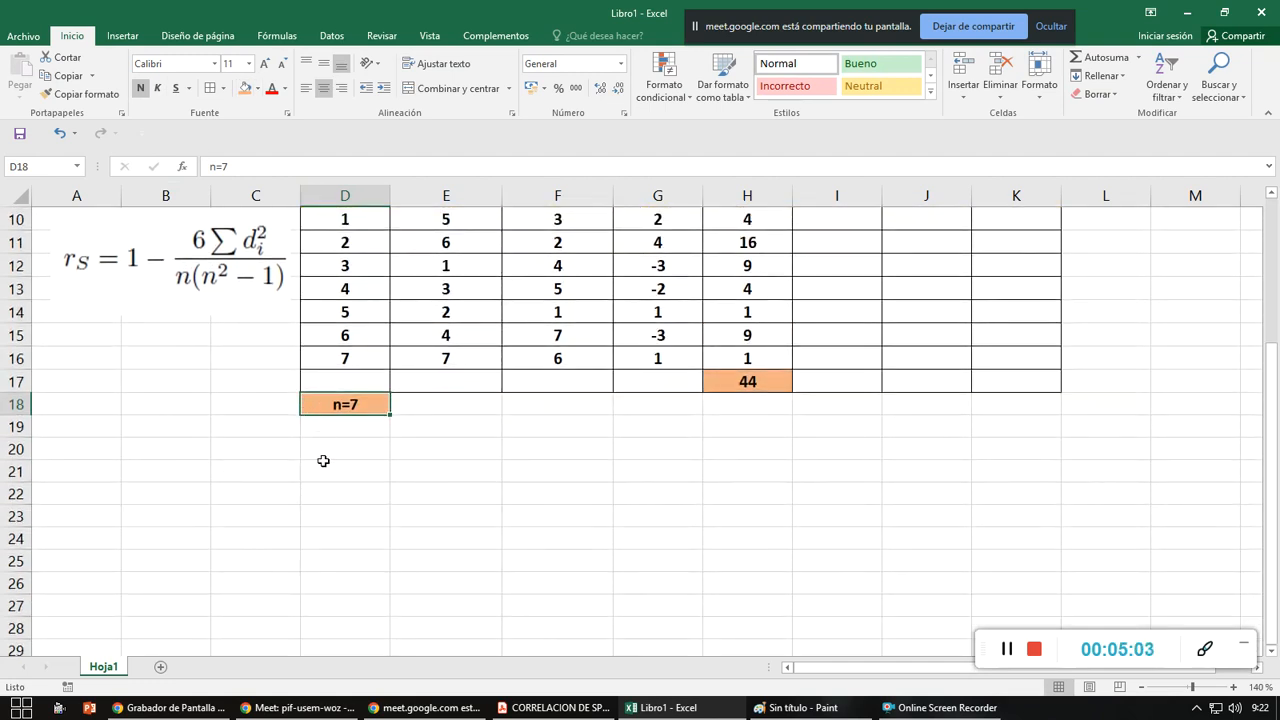
scroll(461, 460, "up", 1)
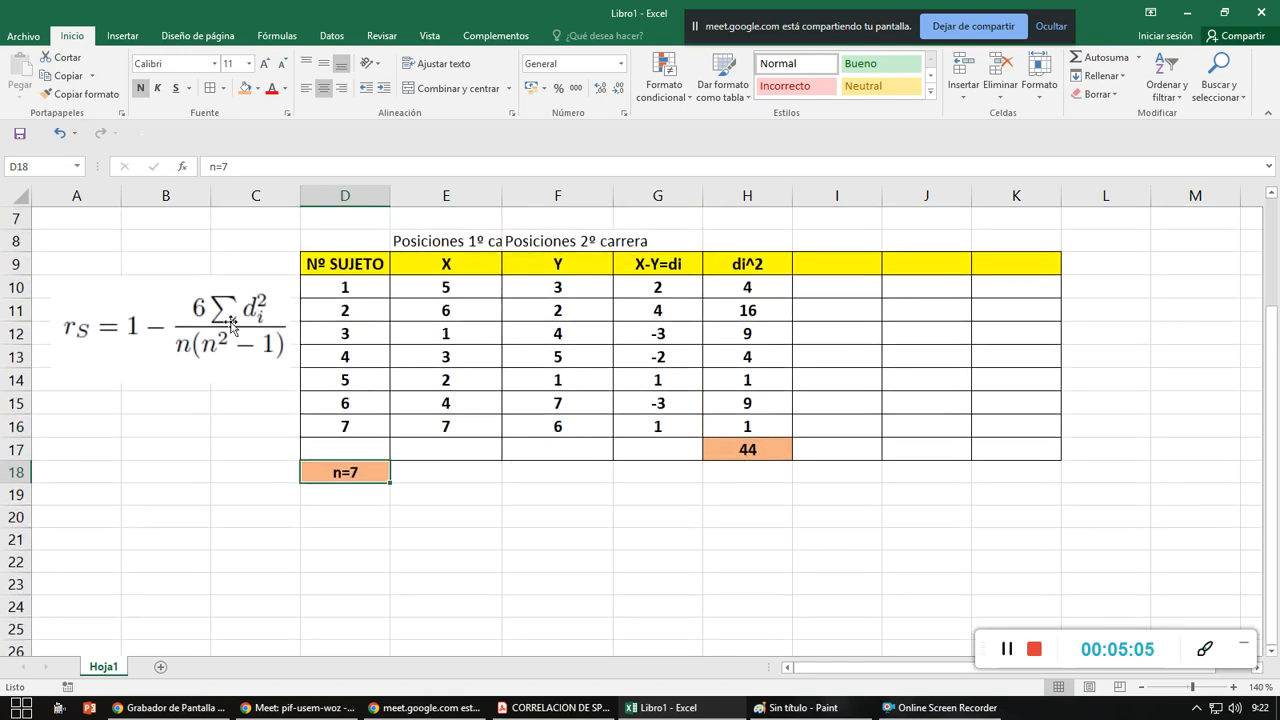
left_click(771, 449)
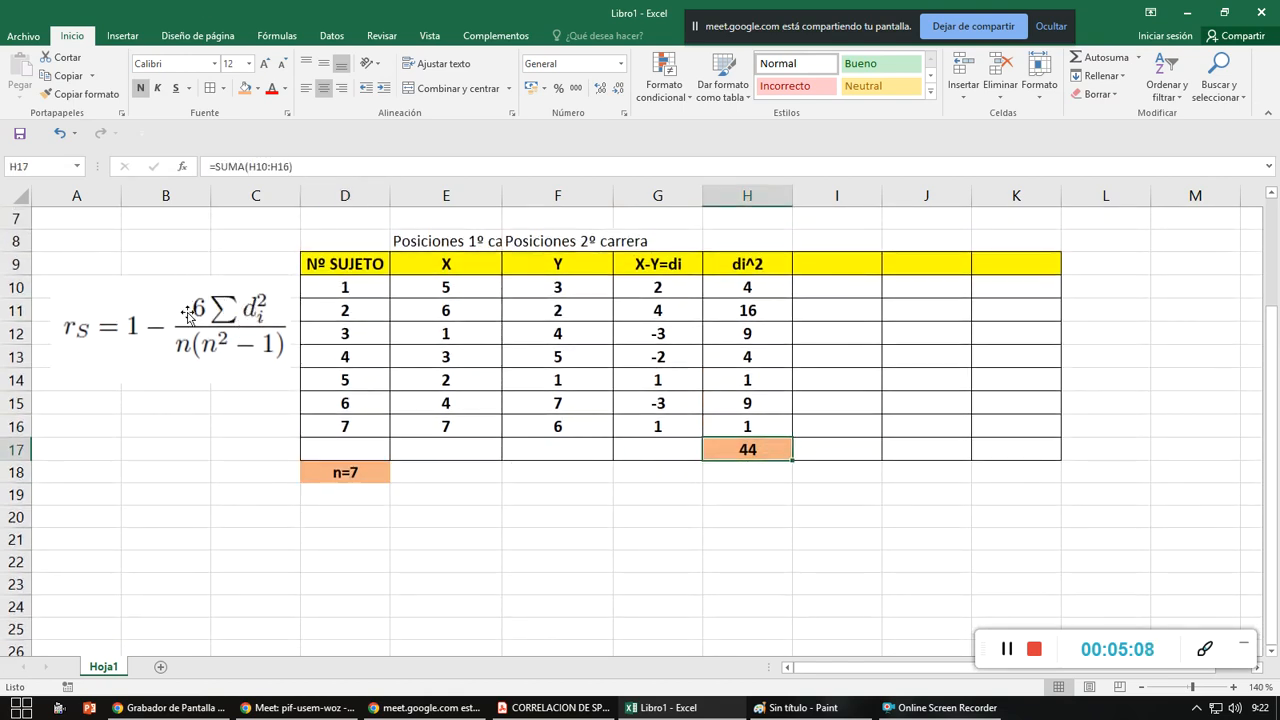
left_click(340, 517)
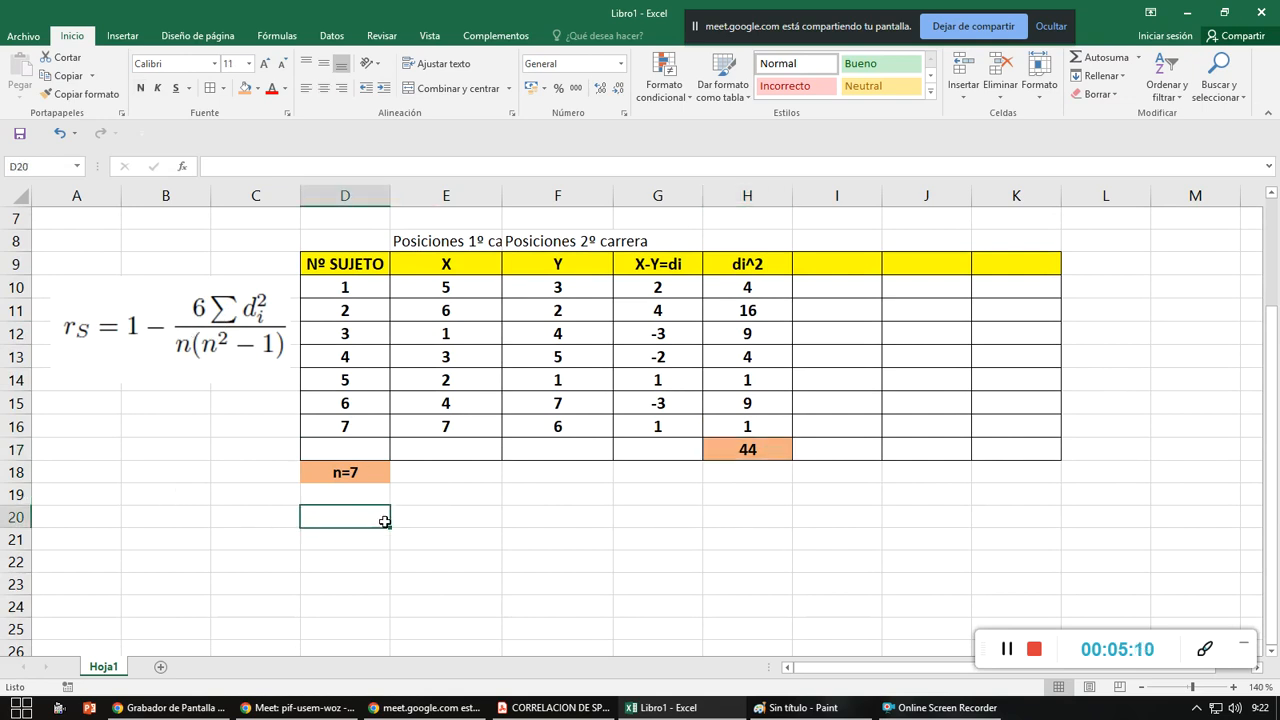
type("6")
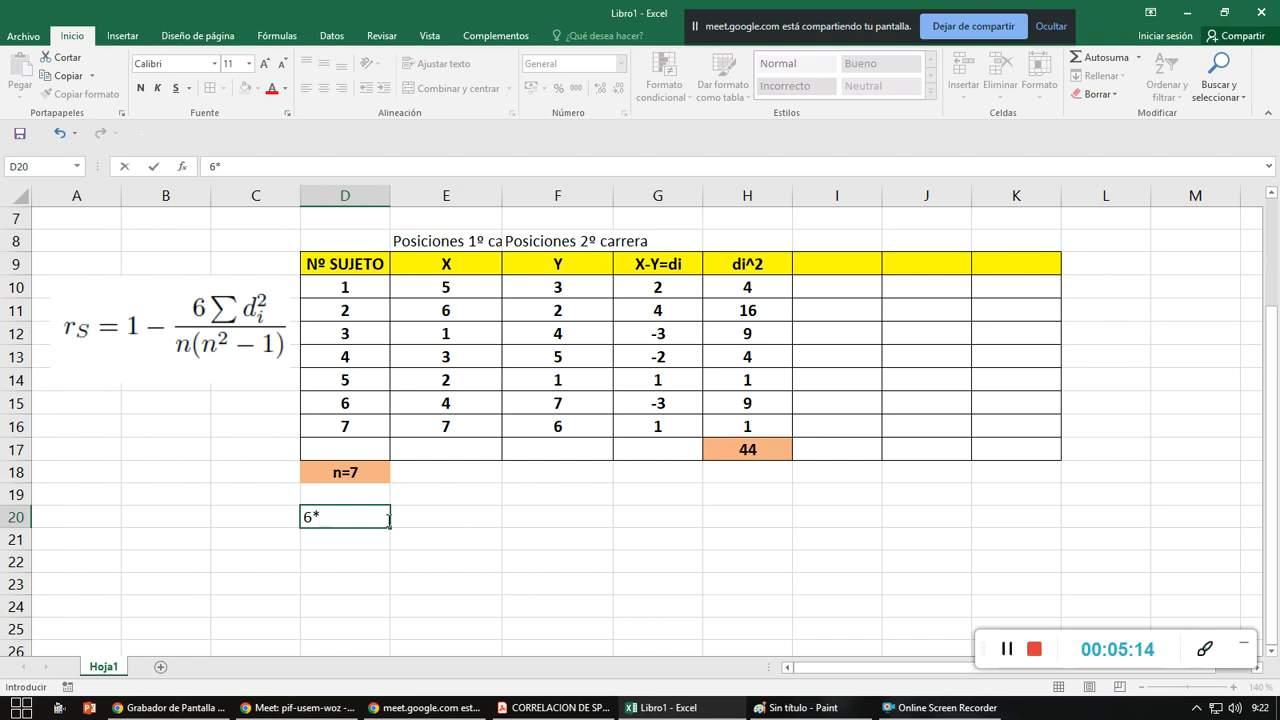
type("*Sum=")
key("Tab")
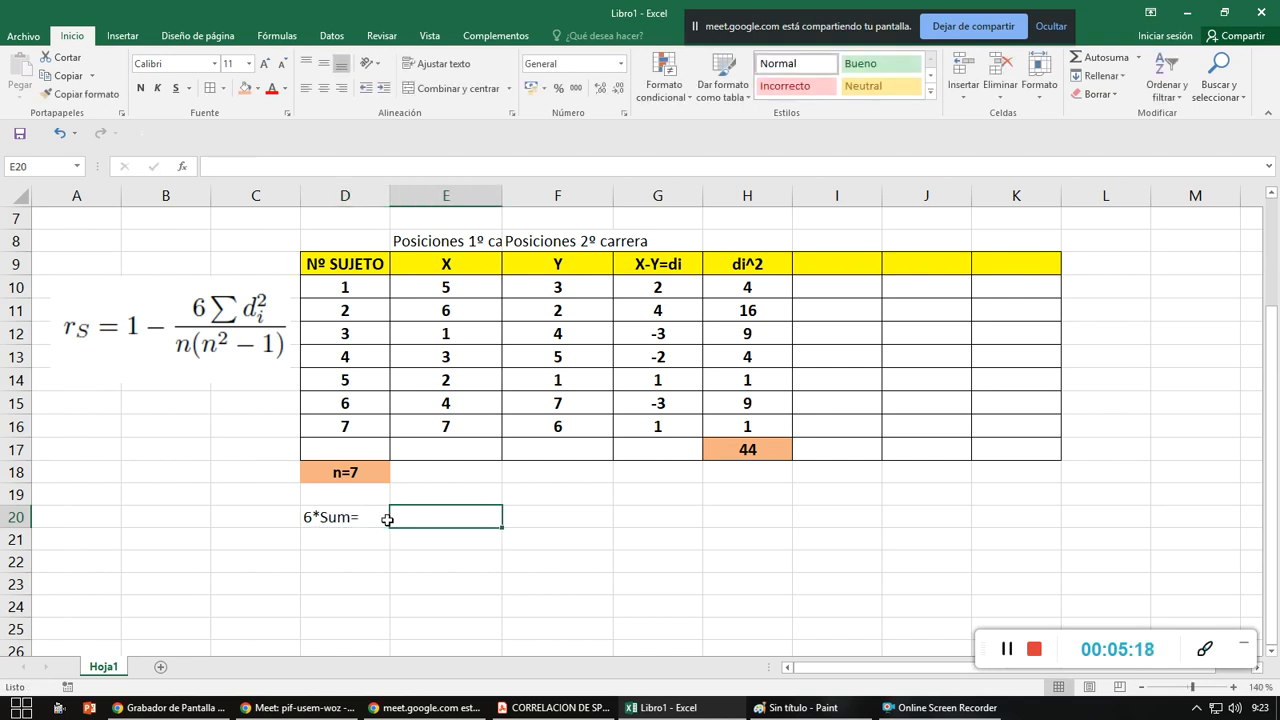
- Calculate the numerator in E20 with =H17*6 and center the result
type("=")
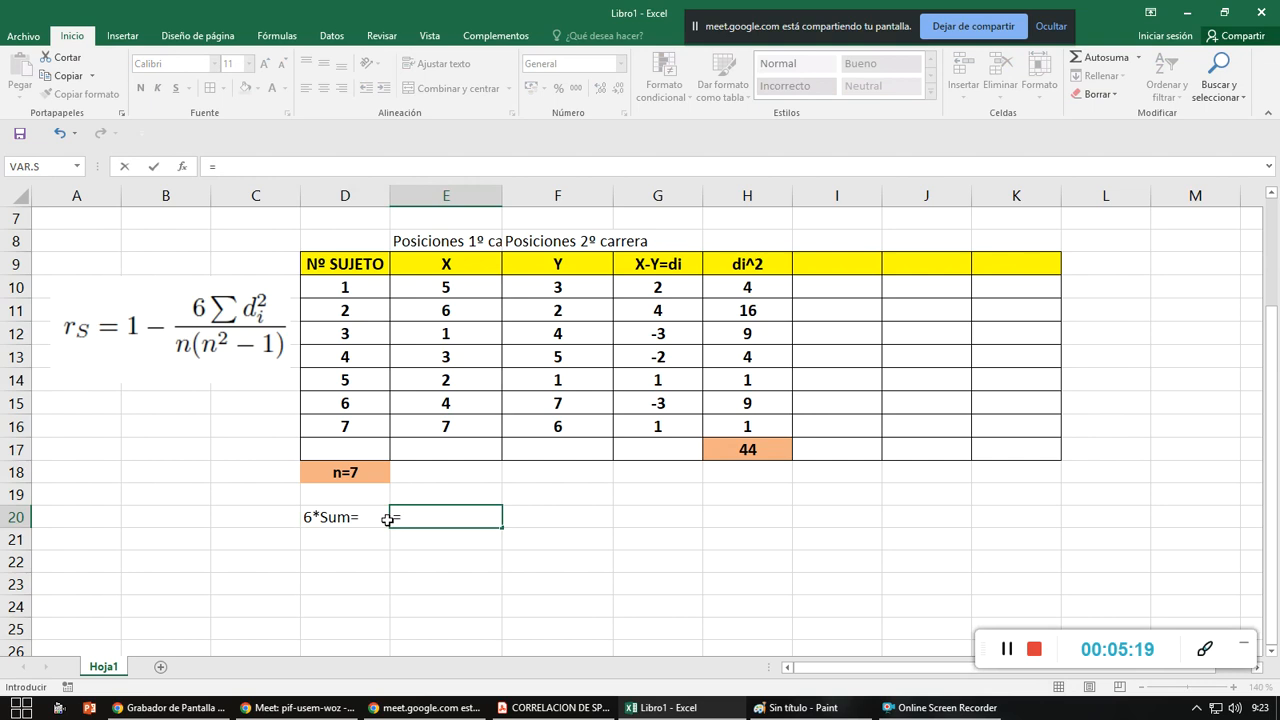
left_click(762, 446)
type("*6")
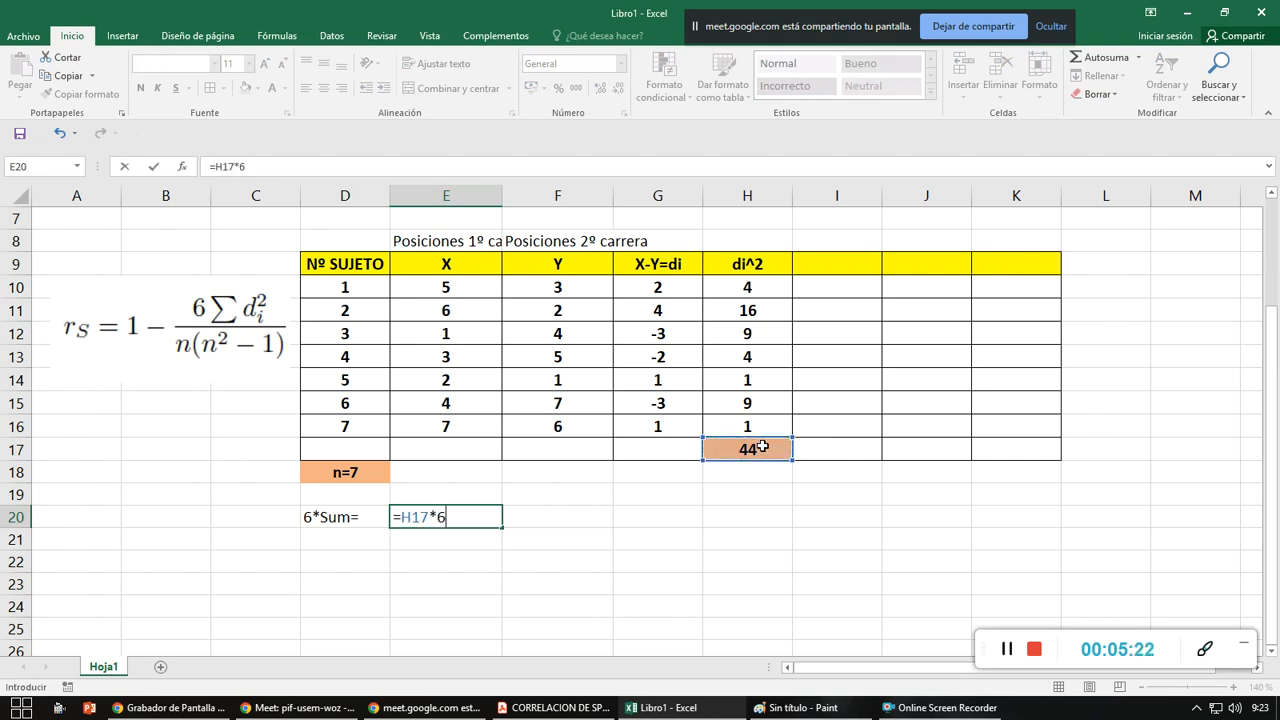
key("ctrl+Return")
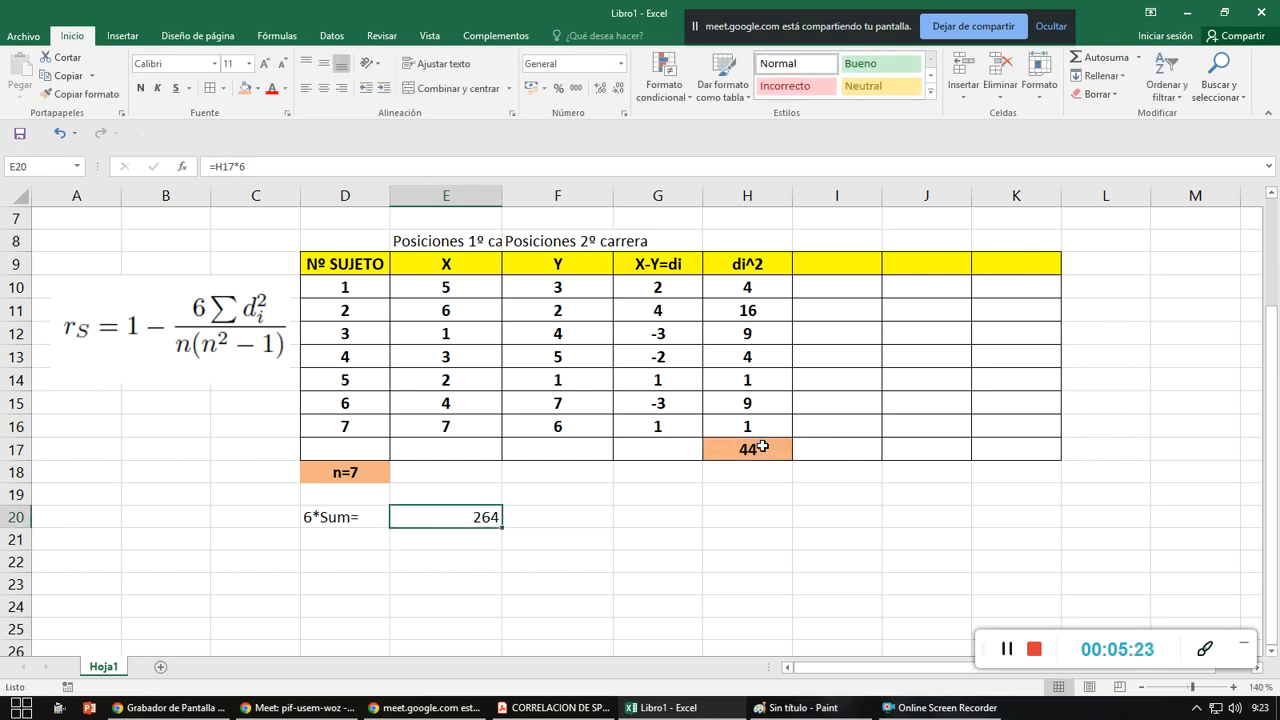
left_click(323, 88)
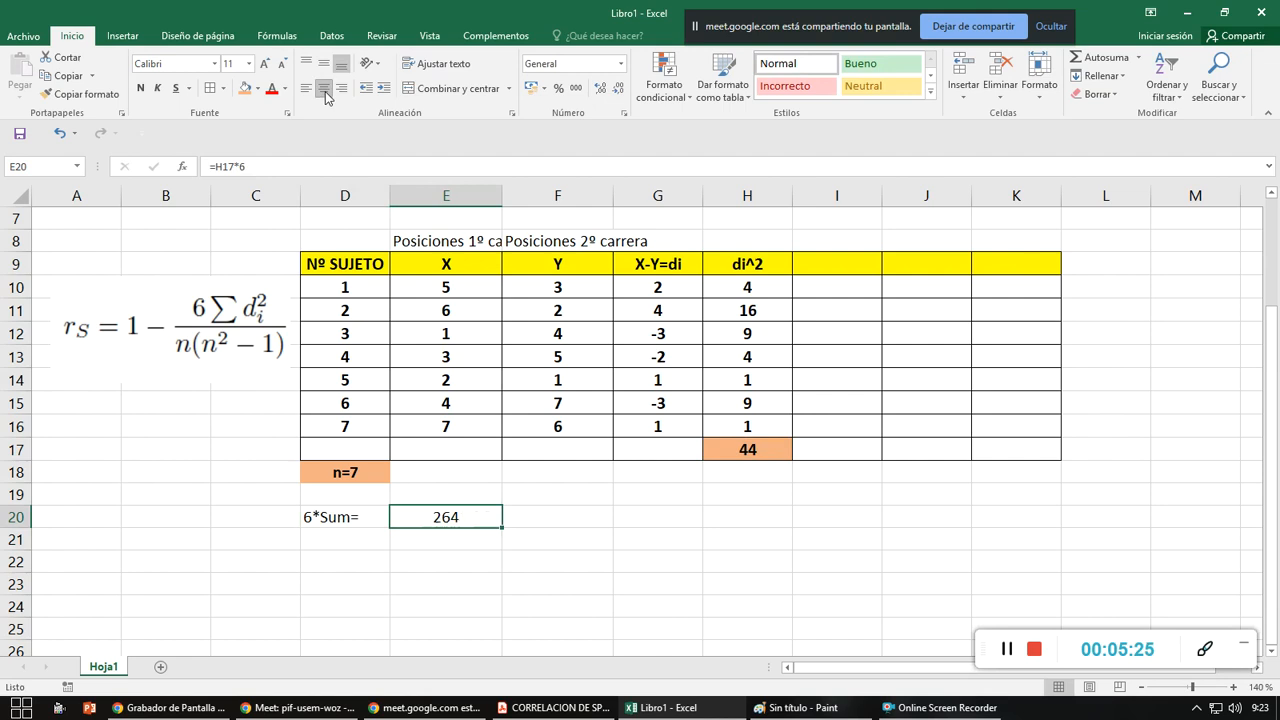
- Enter the label "7*(7^2-1)=" in D21 for the denominator of the Spearman formula
left_click(359, 539)
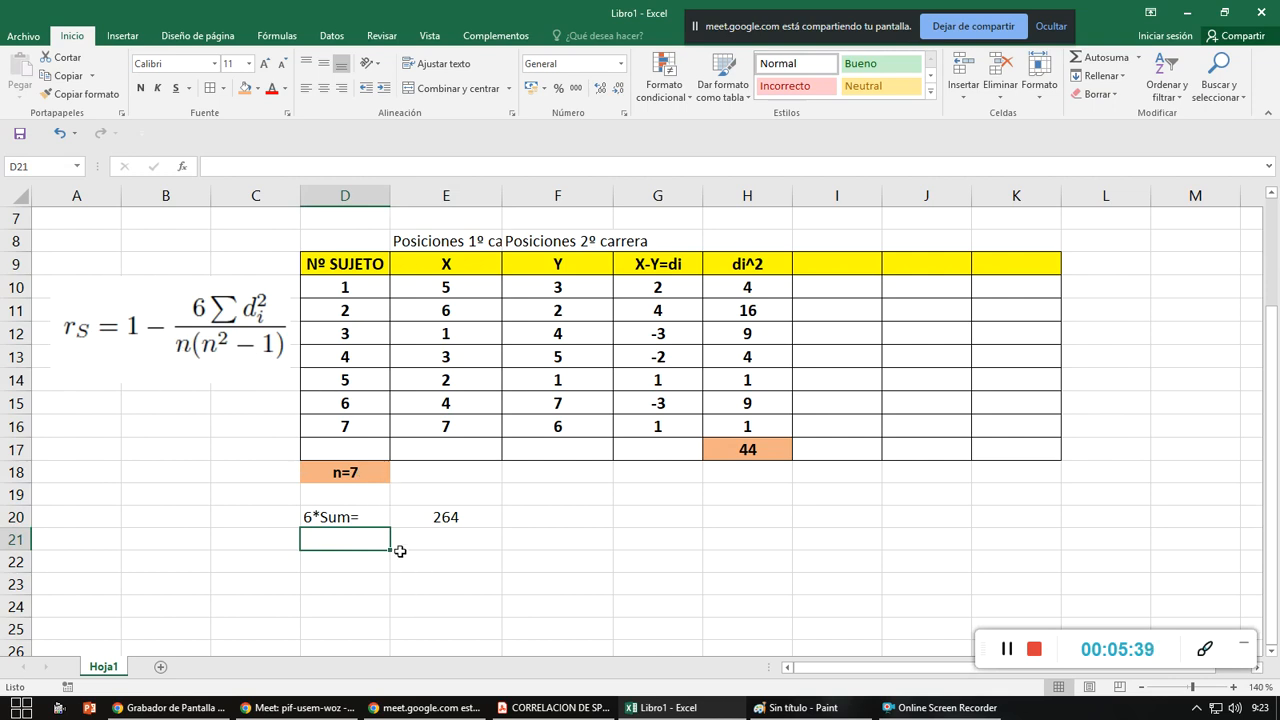
type("7*")
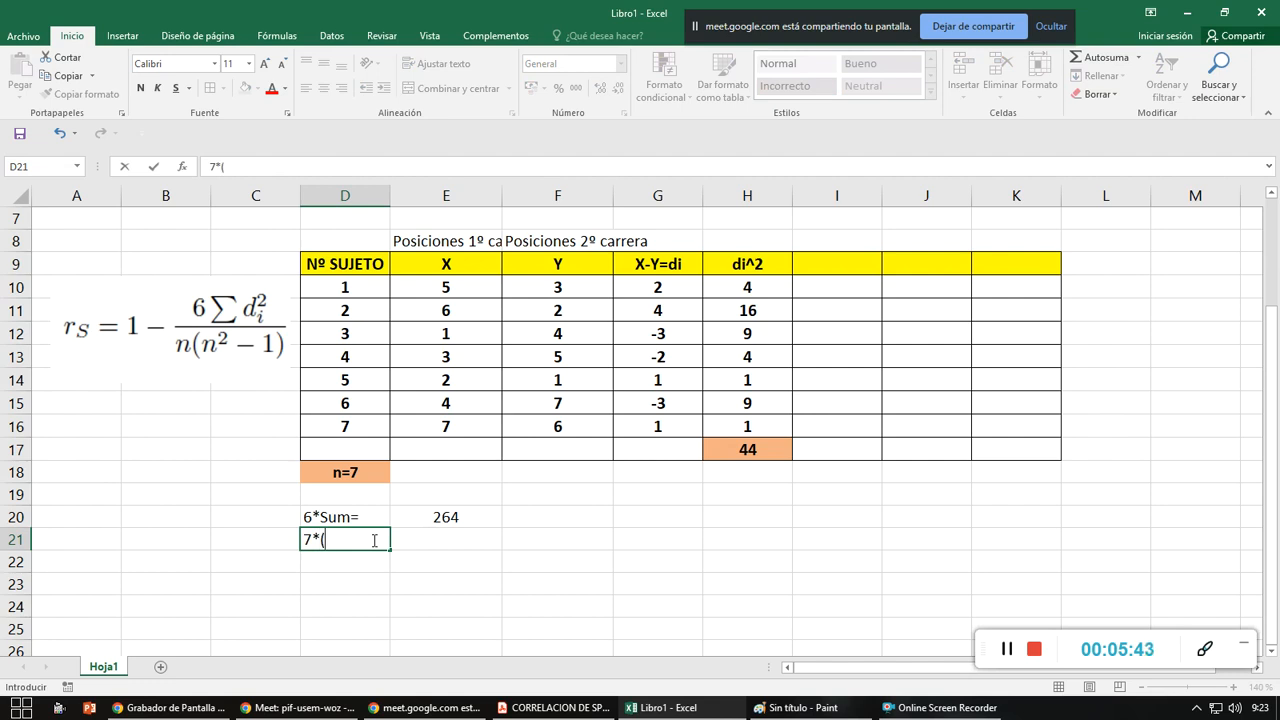
type("(7^2-1)=")
key("Tab")
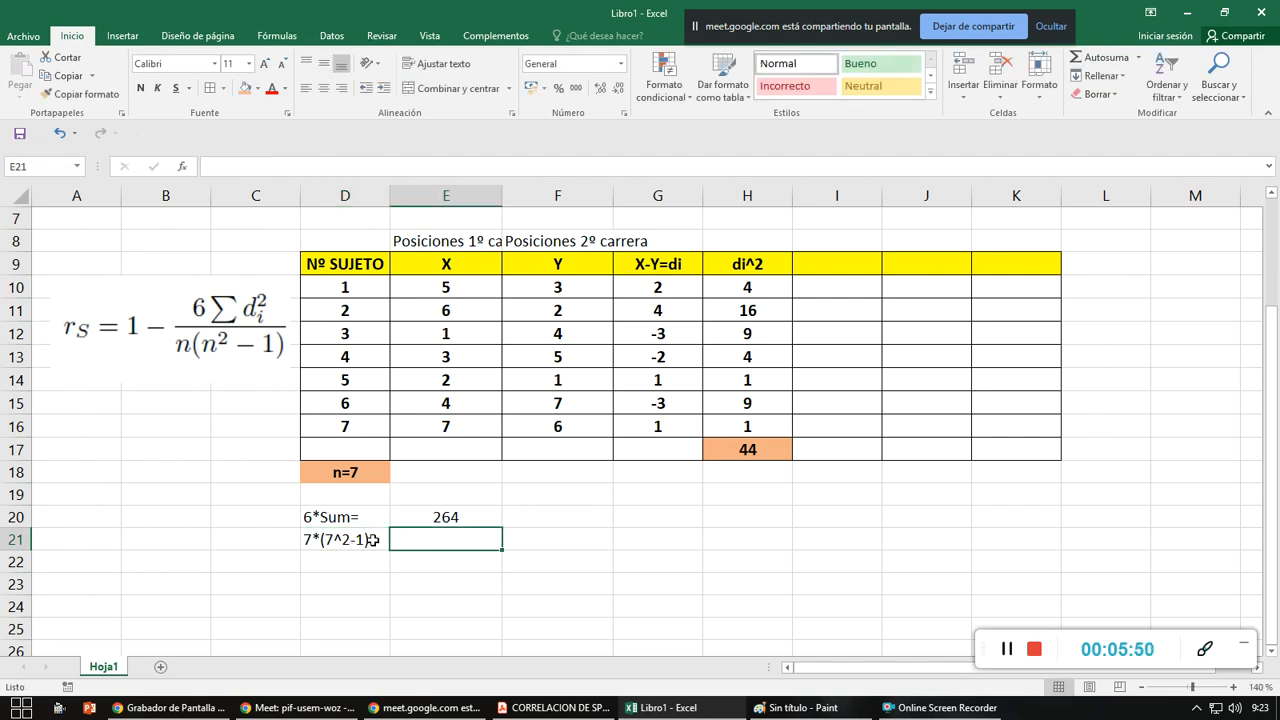
- Write the denominator formula in E21 as =7(D18*D18-1), referencing the sample-size cell
type("=7")
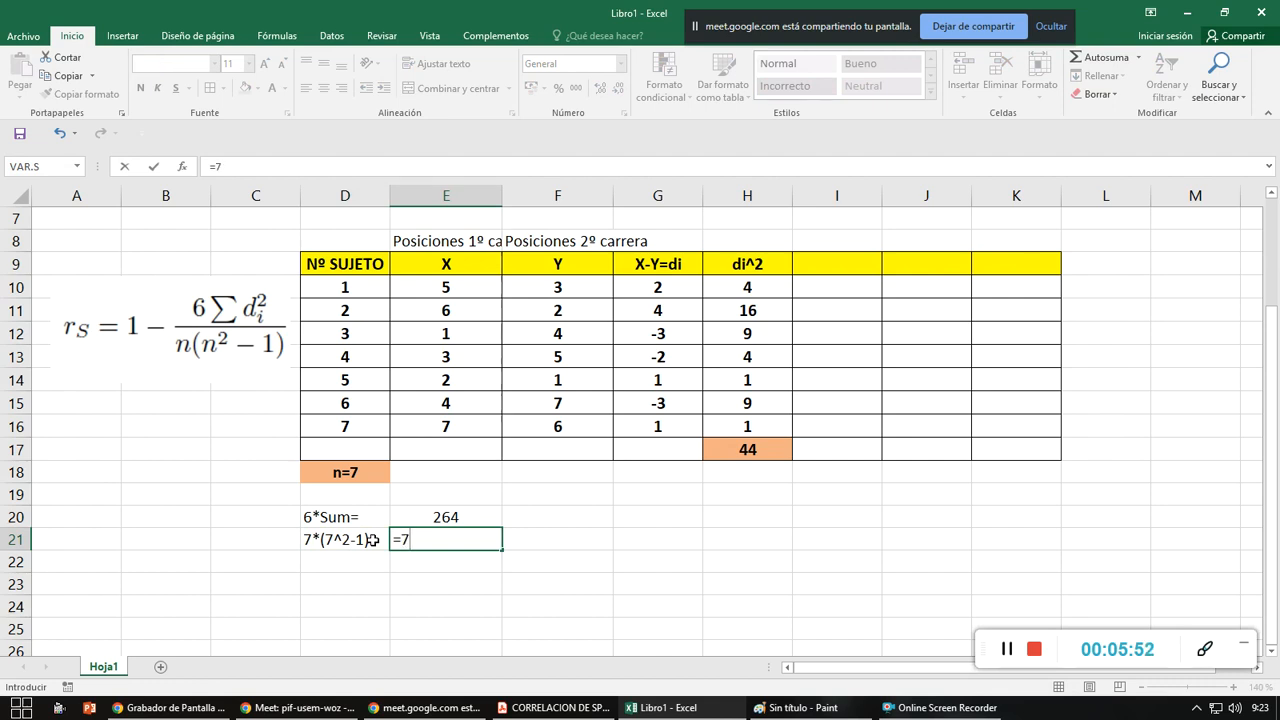
type("(")
key("BackSpace")
left_click(368, 470)
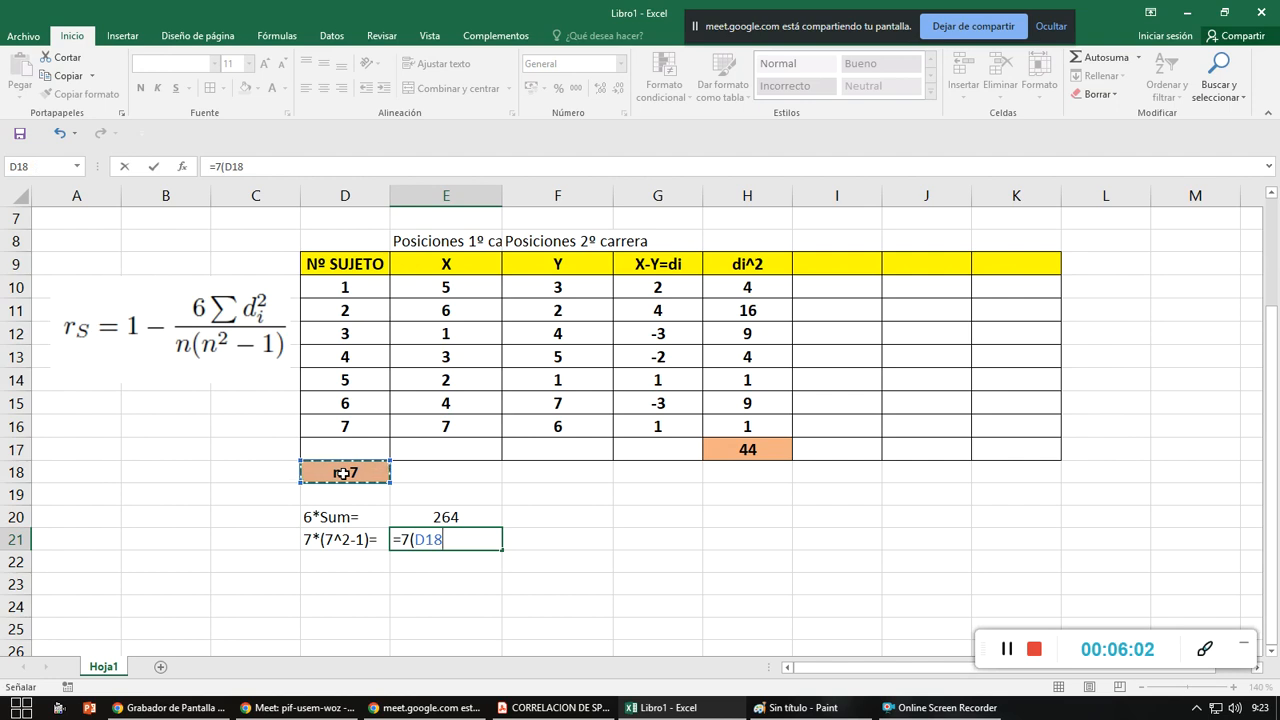
left_click(281, 473)
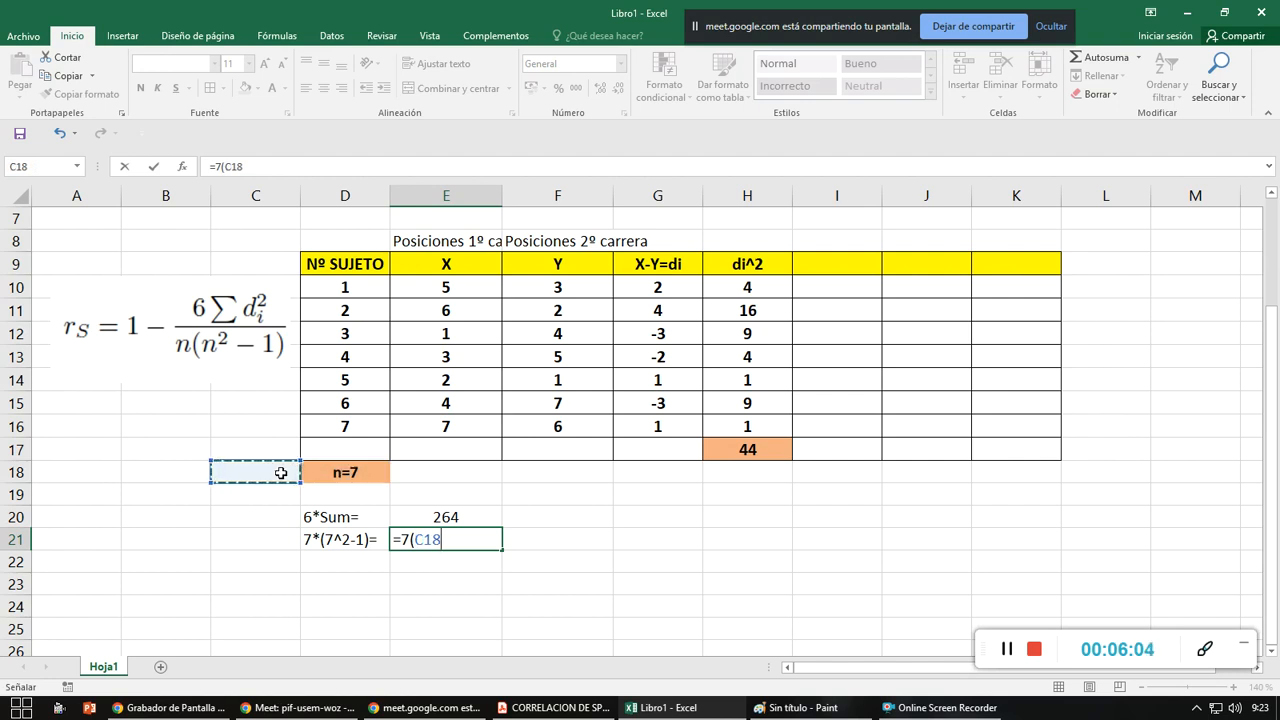
key("Right")
key("Right")
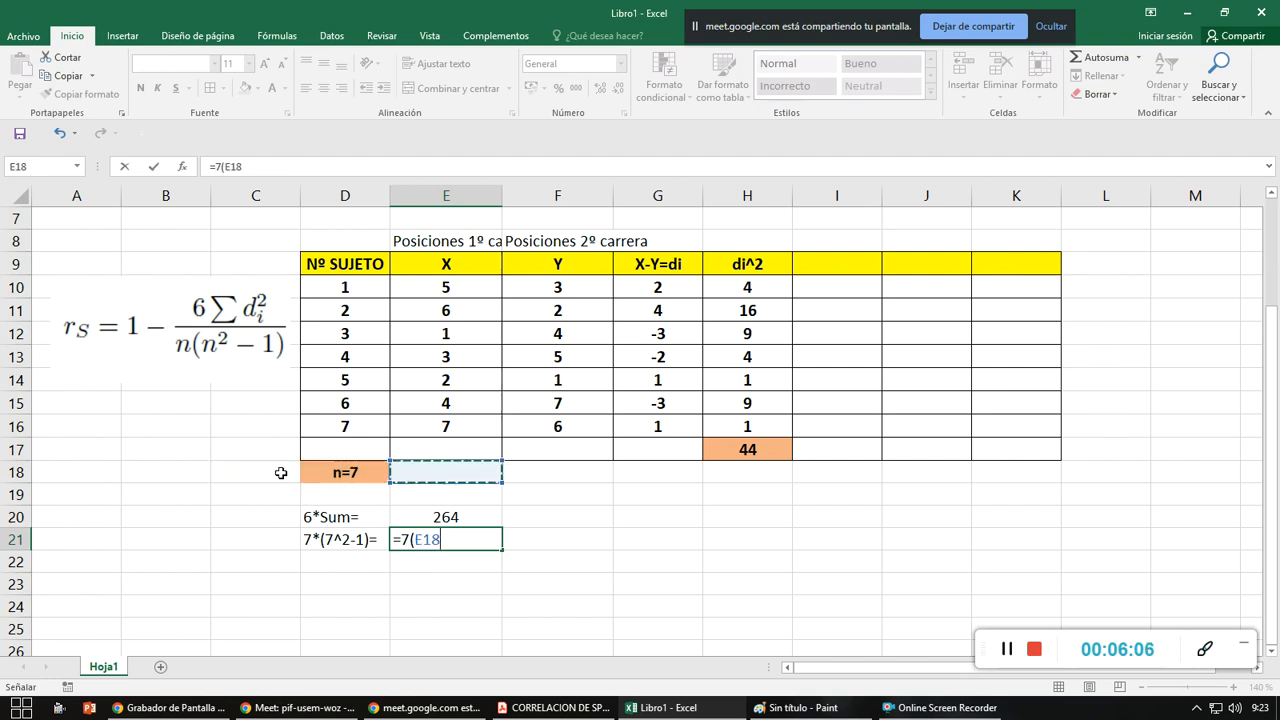
key("Left")
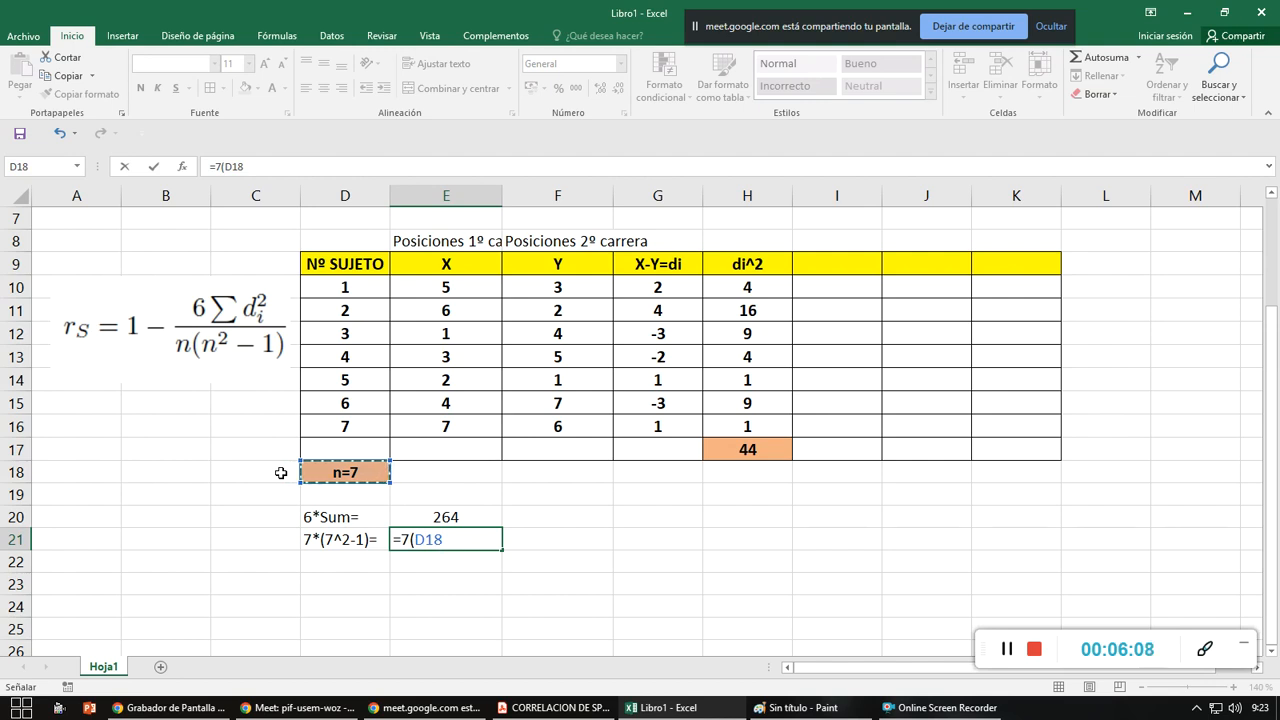
type("*")
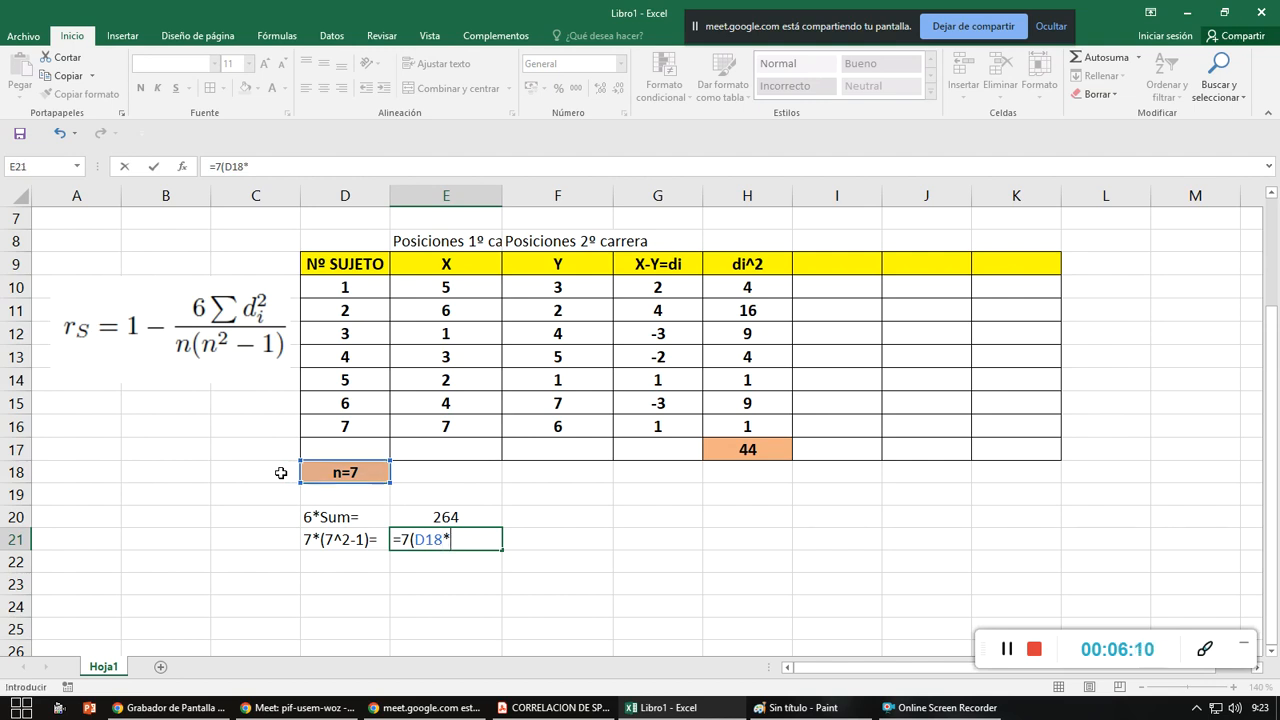
left_click(325, 466)
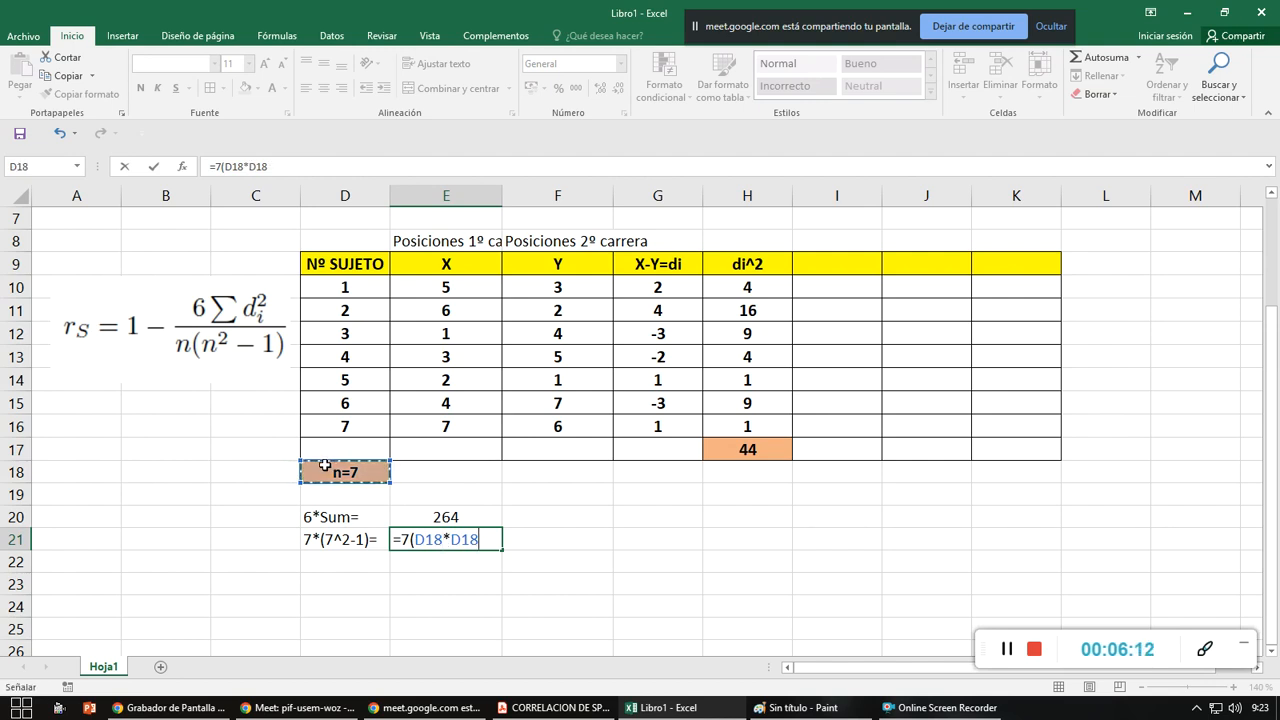
type("-1")
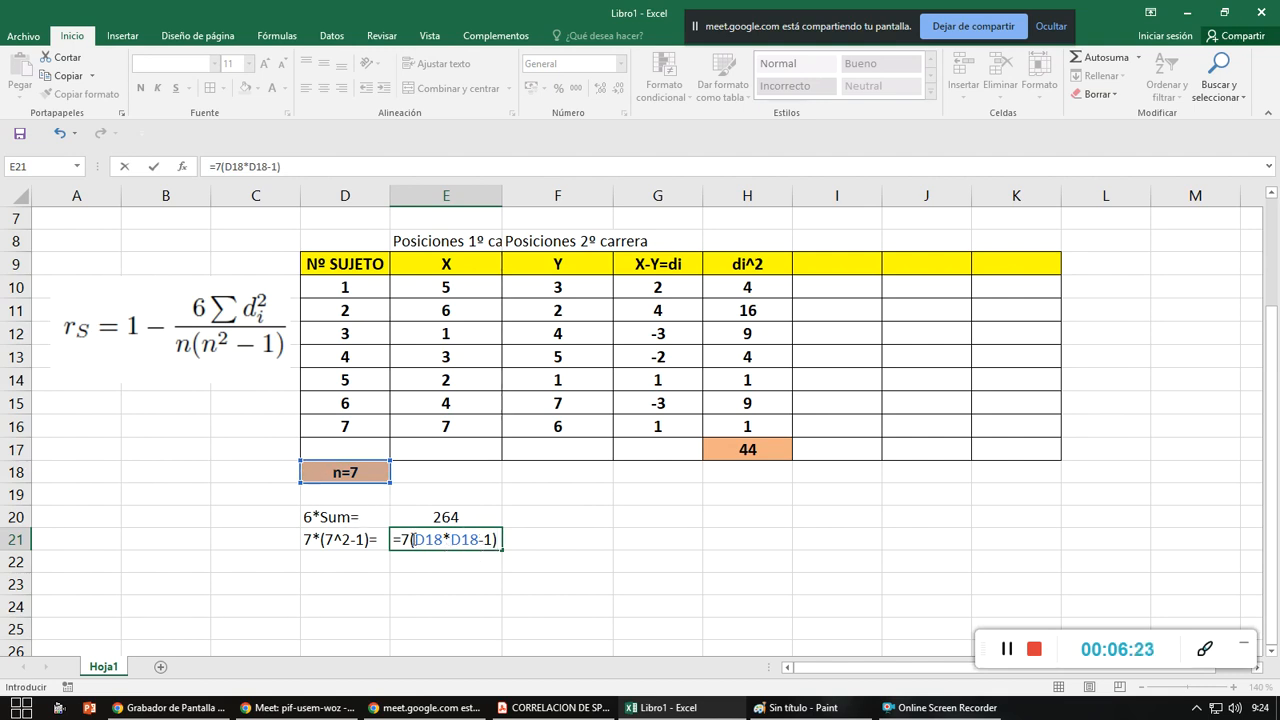
- Insert the missing multiplication sign so the formula in E21 reads =7*(D18*D18-1), and enter it
left_click(413, 539)
type("*")
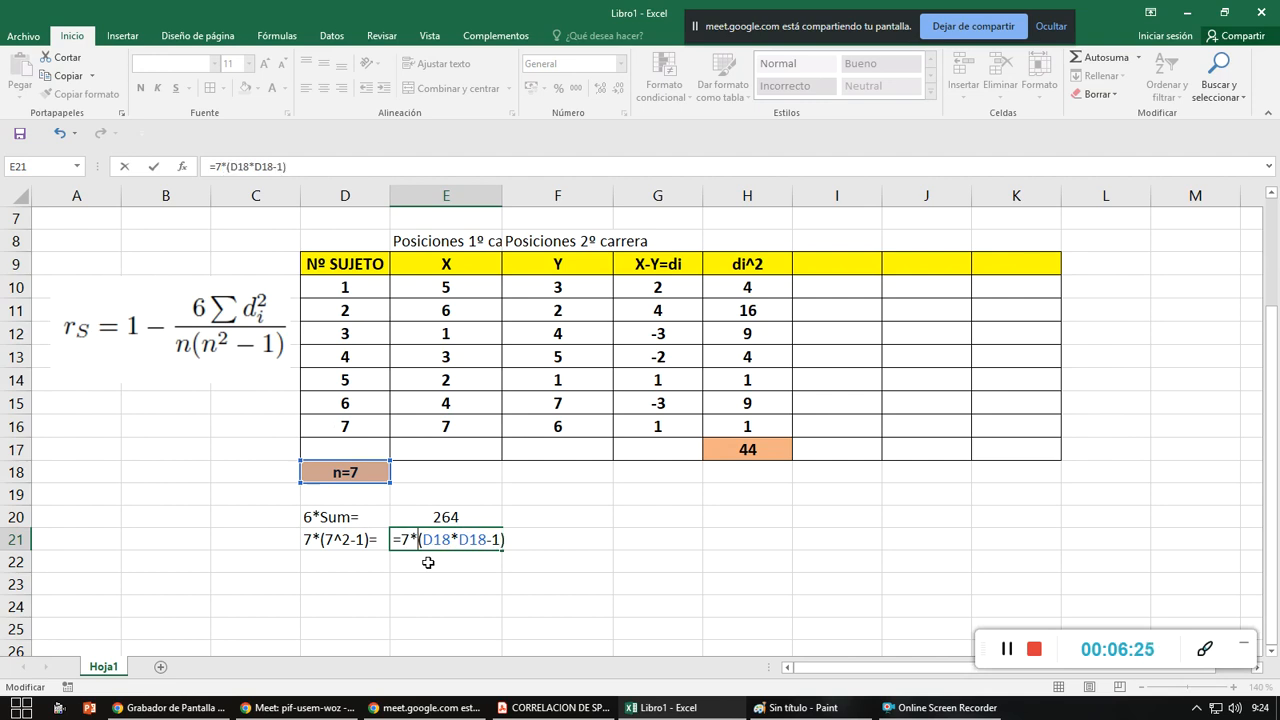
left_click(400, 479)
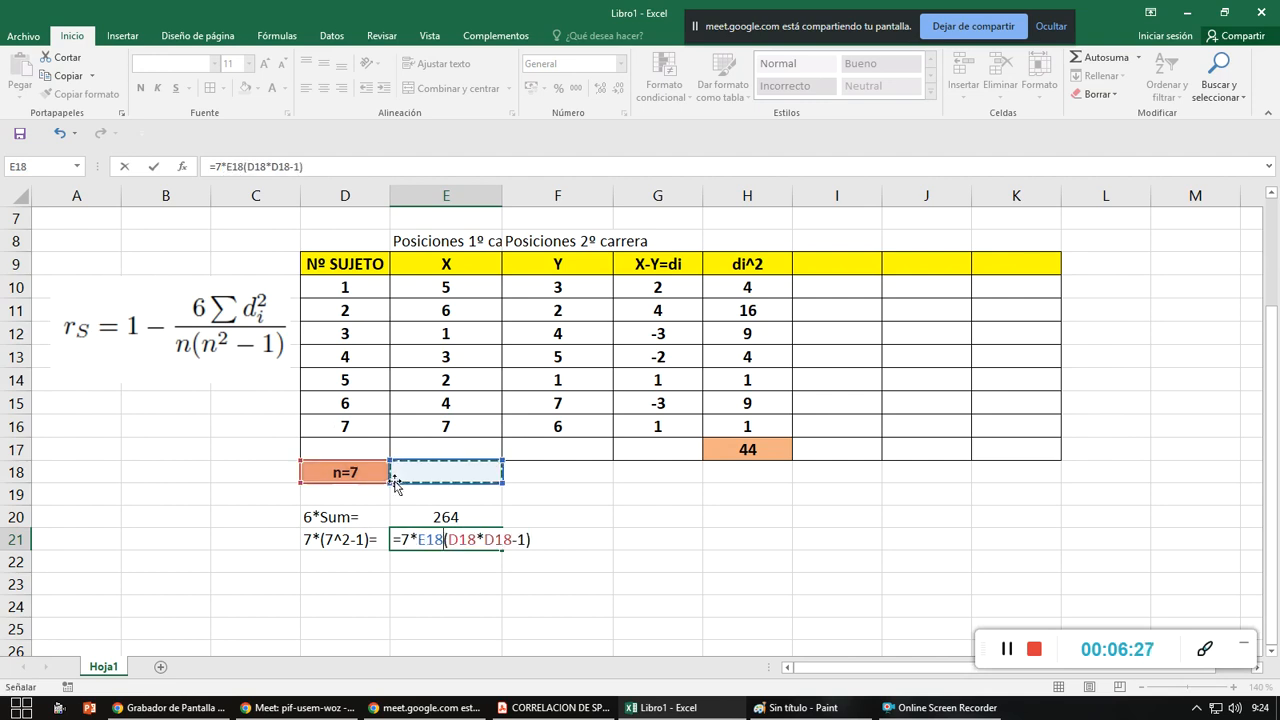
key("BackSpace")
key("BackSpace")
key("BackSpace")
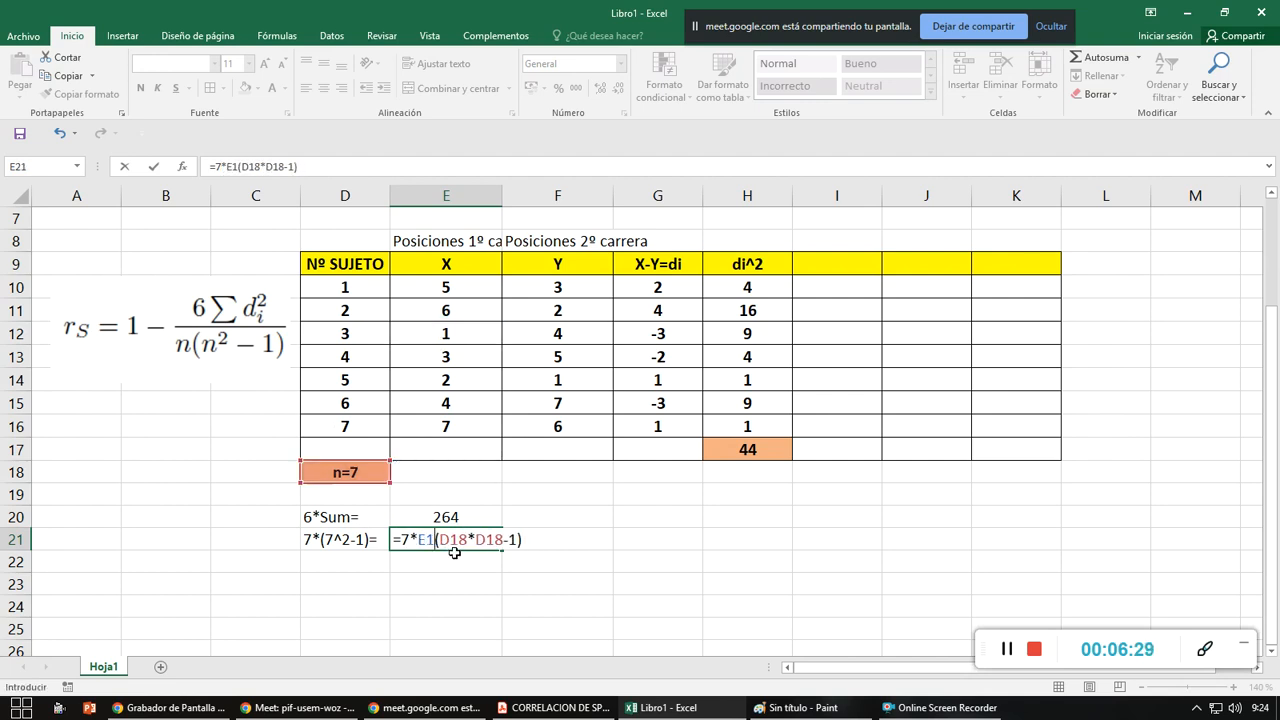
left_click(515, 541)
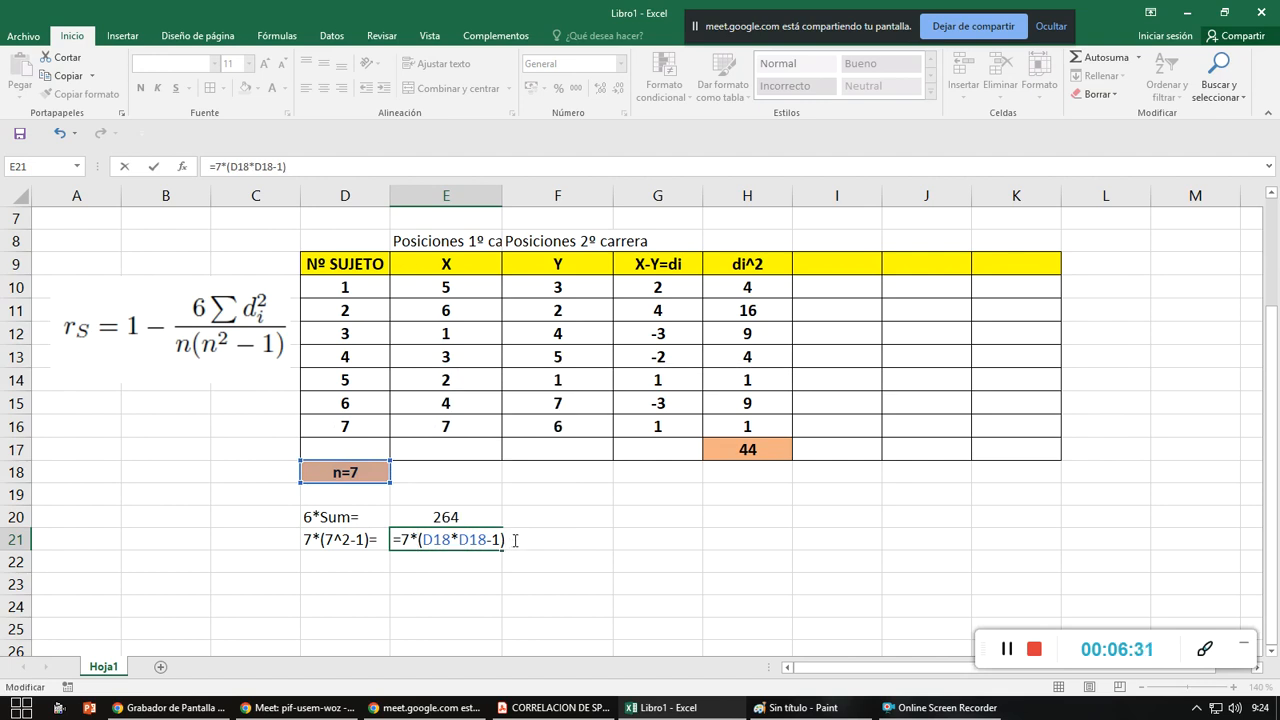
key("Return")
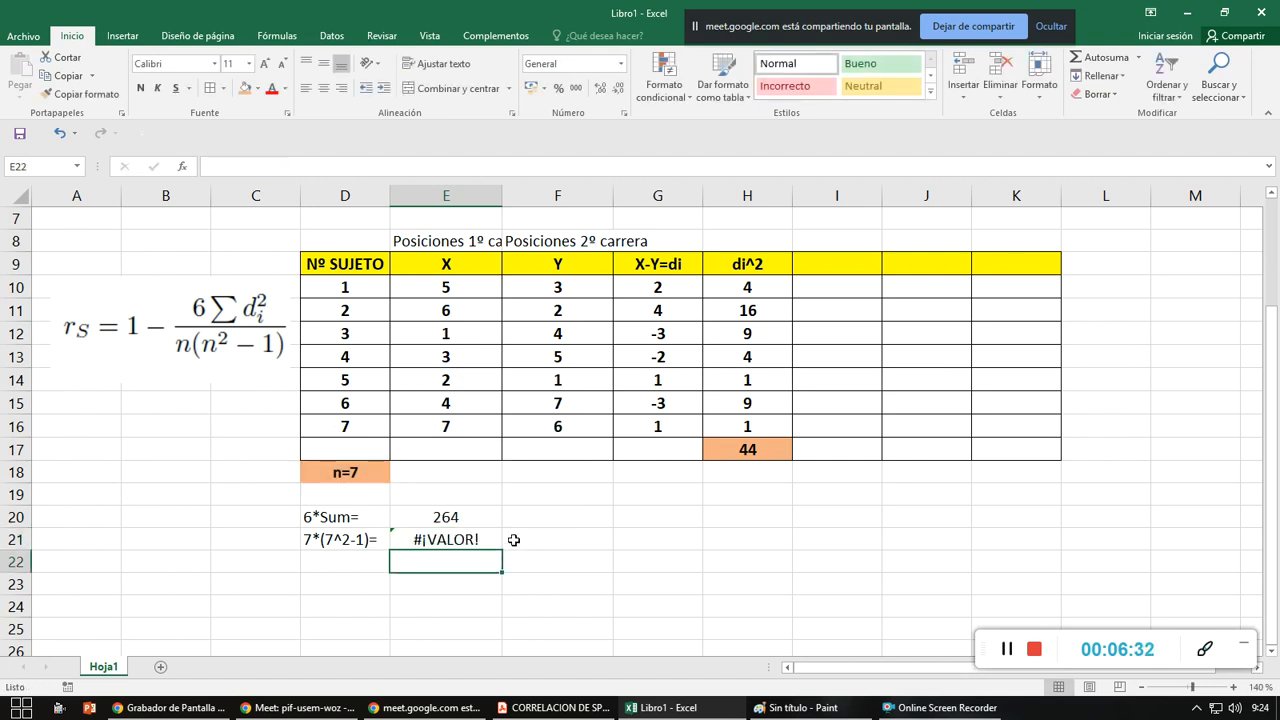
- Replace the sample-size text in D18 with the plain number 7
left_click(330, 472)
type("7")
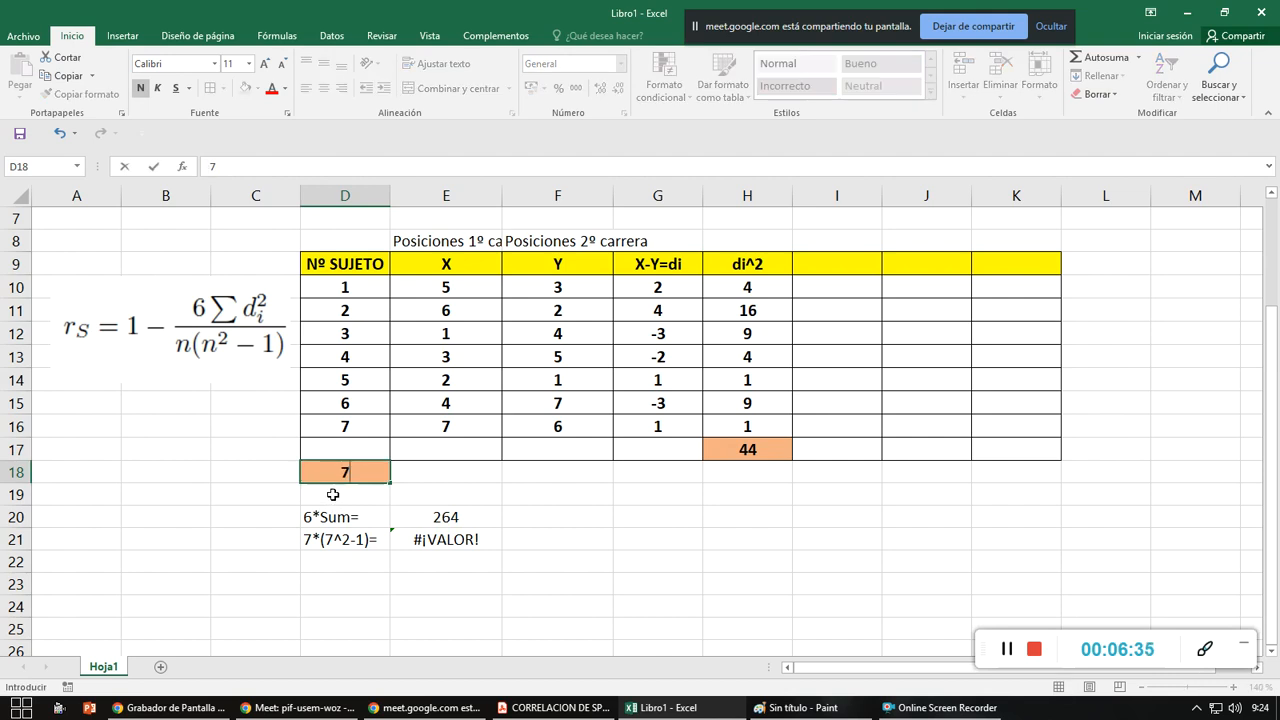
key("Return")
- Enter the label "n=" in C18 beside the sample size, right-aligned and bold
left_click(270, 478)
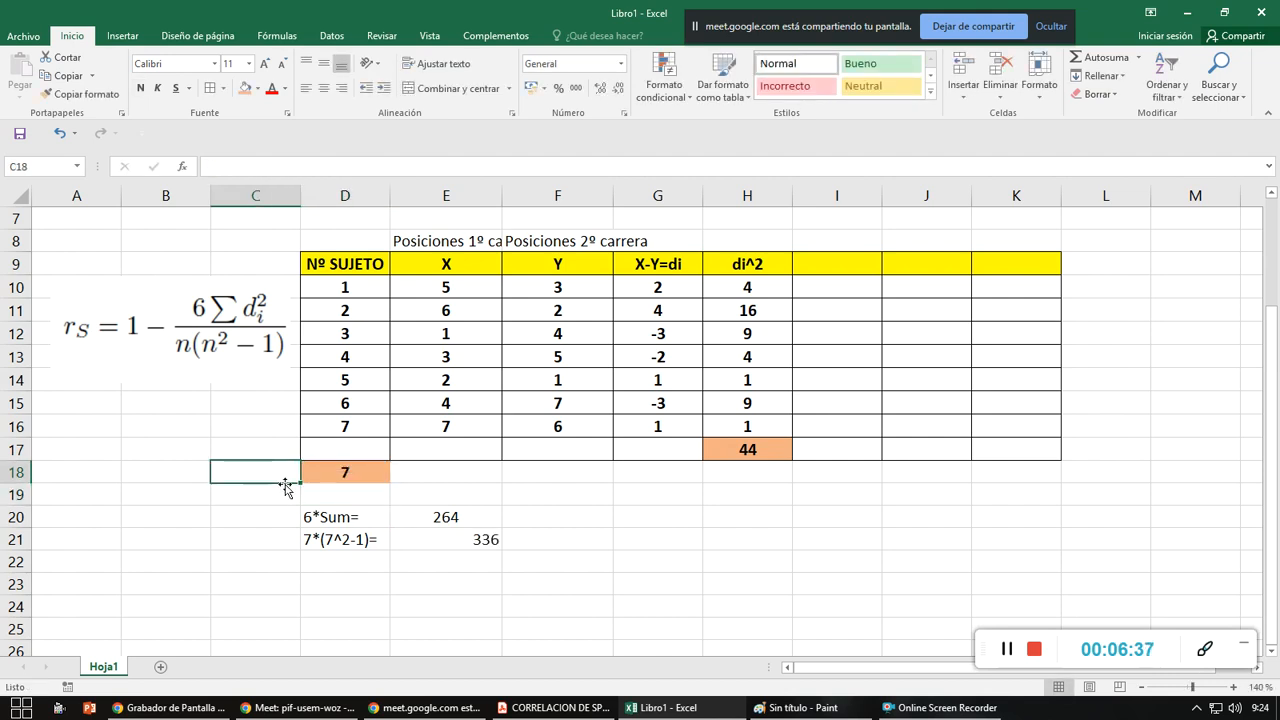
type("n")
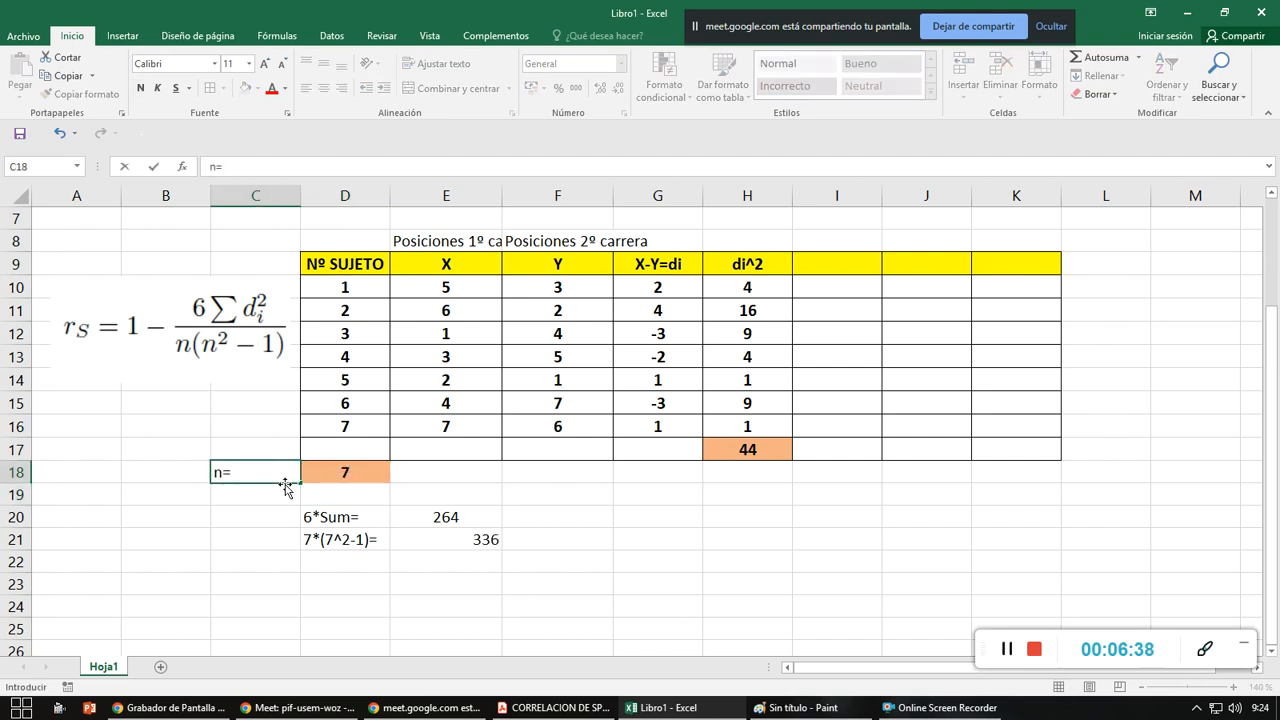
type("=")
left_click(225, 566)
left_click(248, 476)
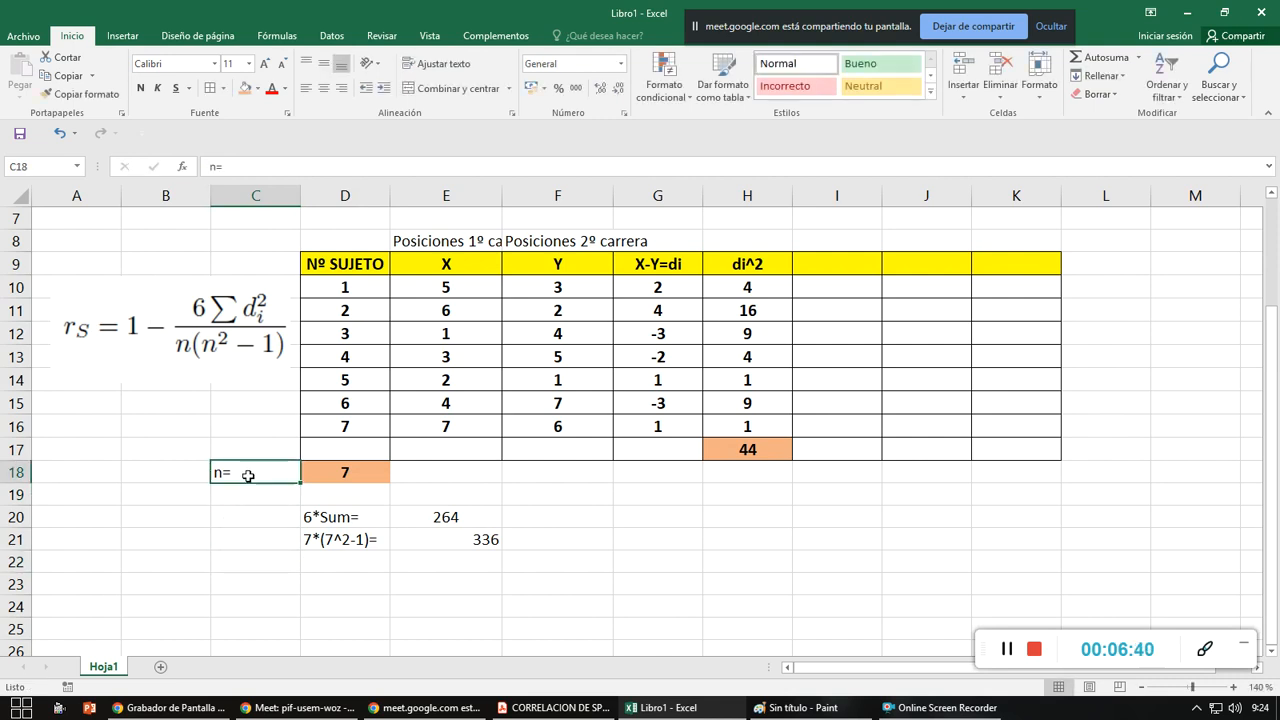
left_click(341, 88)
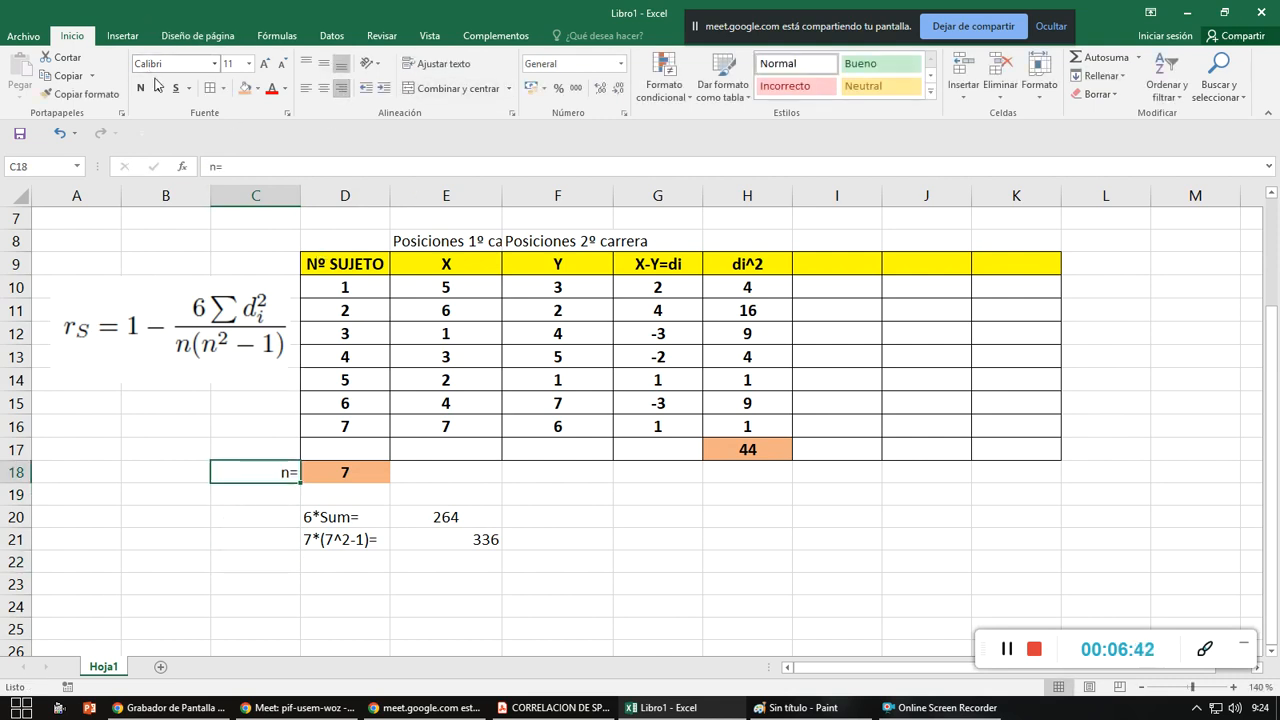
left_click(364, 485)
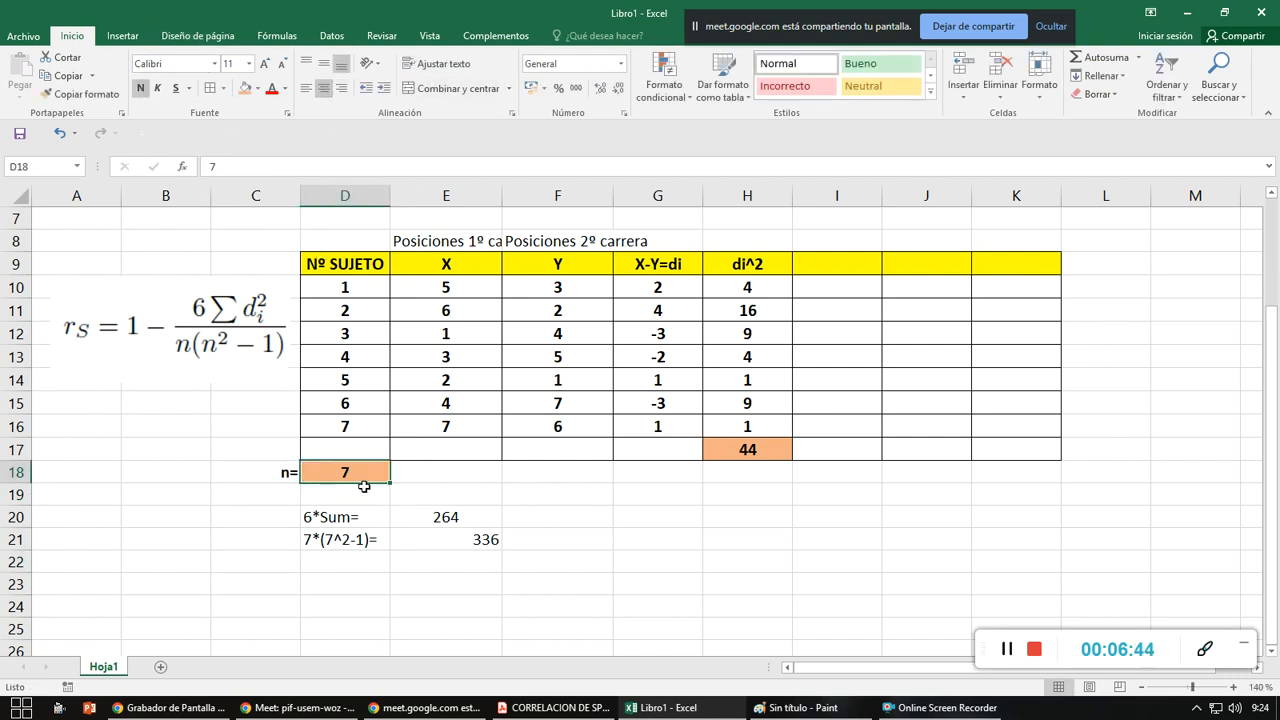
- Center the denominator result in E21 and enter the label "Div=" in D22
left_click(450, 550)
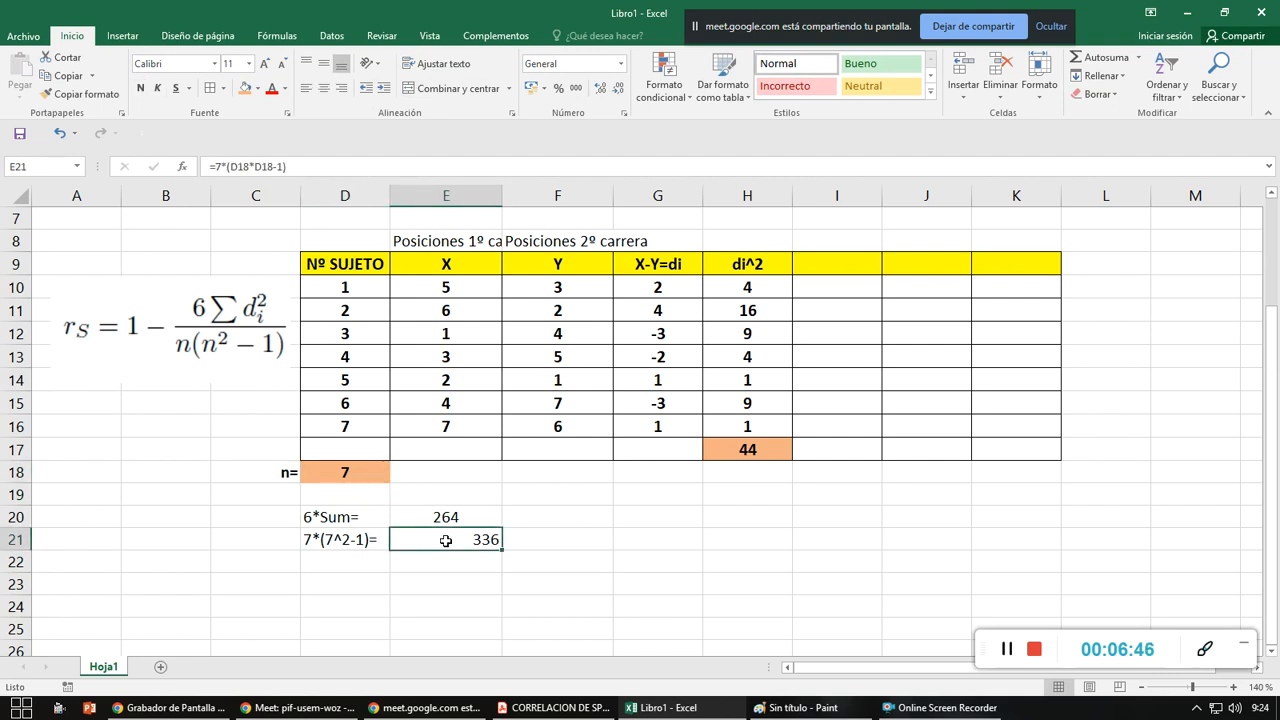
left_click(323, 88)
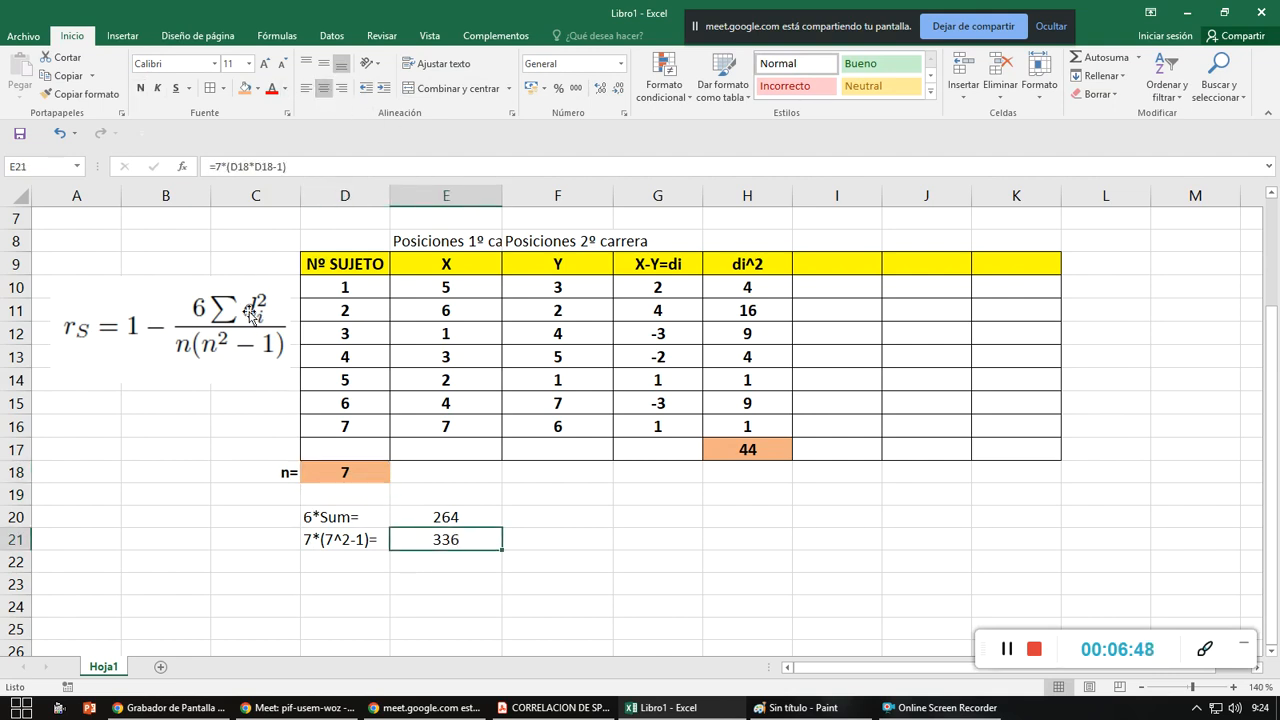
left_click(343, 561)
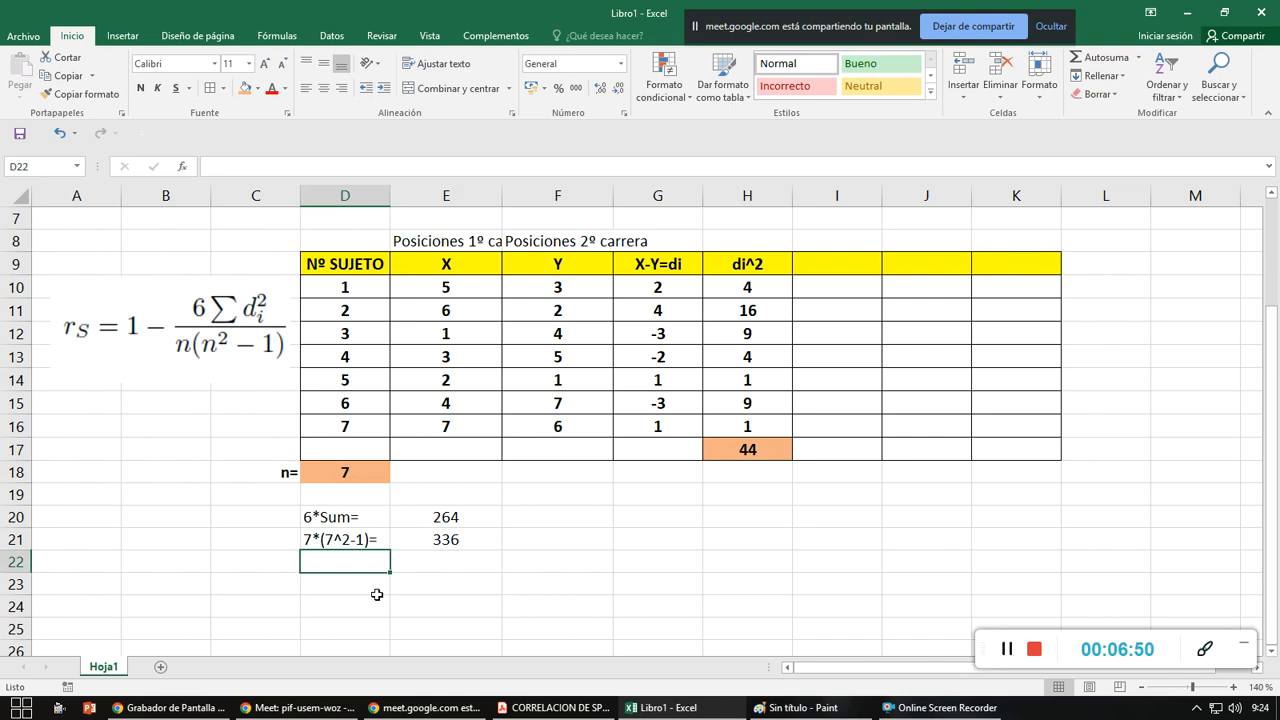
type("Div=")
key("Tab")
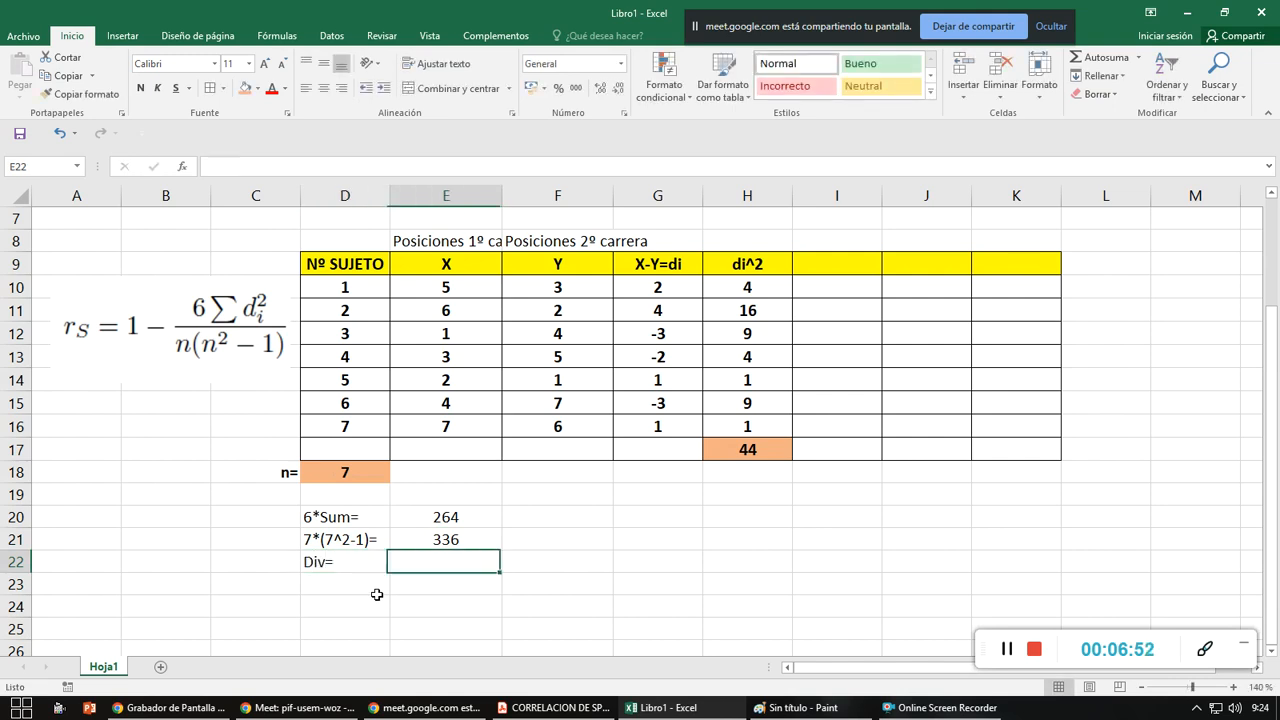
- Calculate the quotient of numerator and denominator in E22 with =E20/E21
type("=")
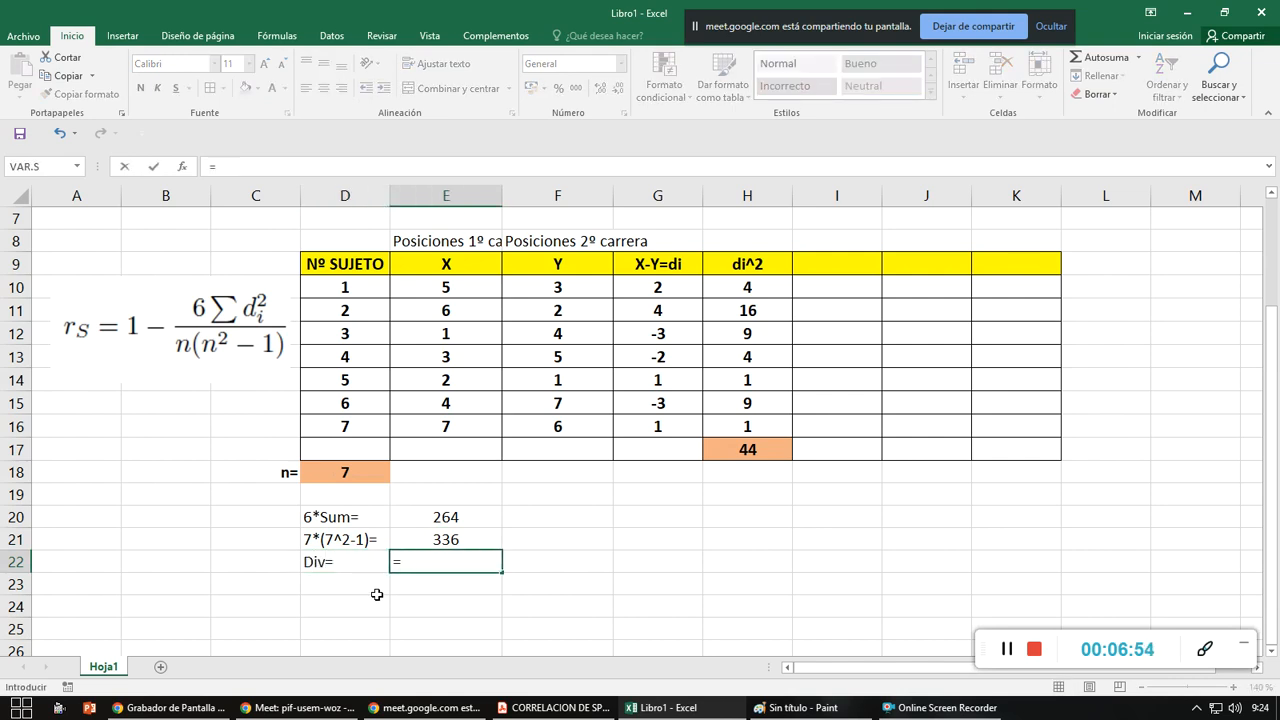
key("Up")
key("Up")
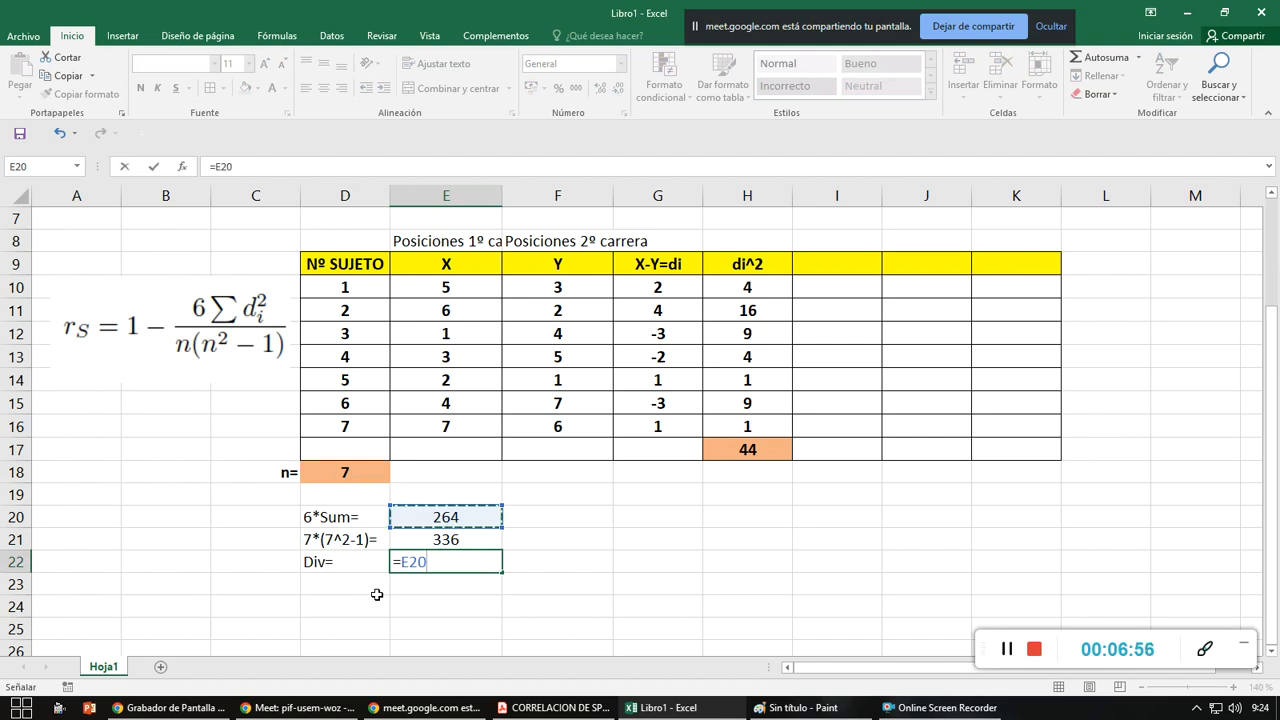
type("/")
key("Up")
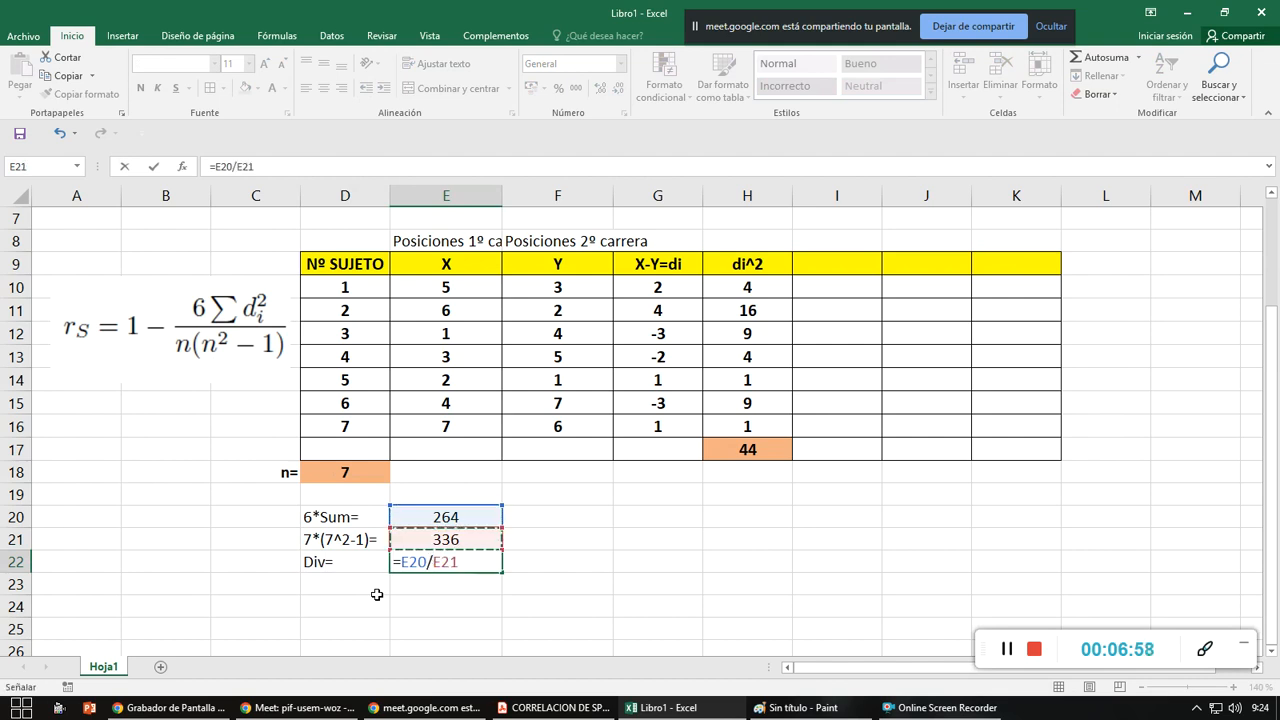
key("ctrl+Return")
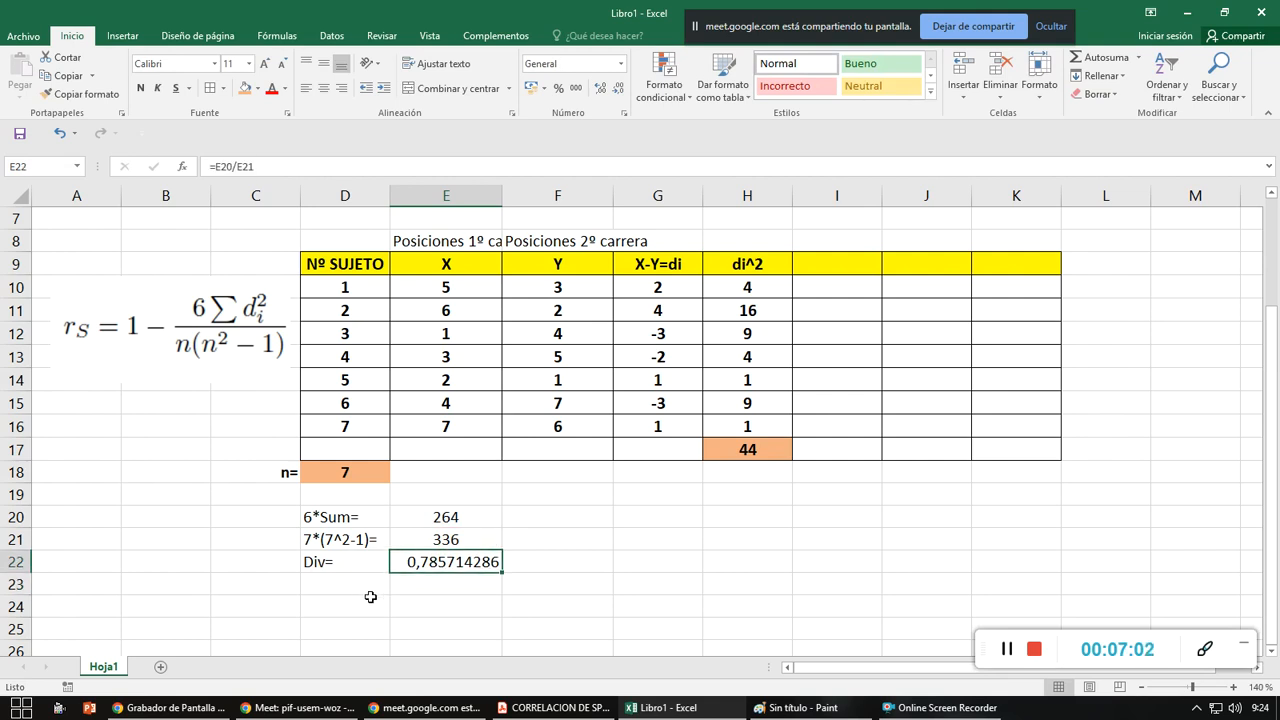
- Enter the label "rs=" in D23 and calculate Spearman's coefficient in E23 with =1-E22
left_click(365, 591)
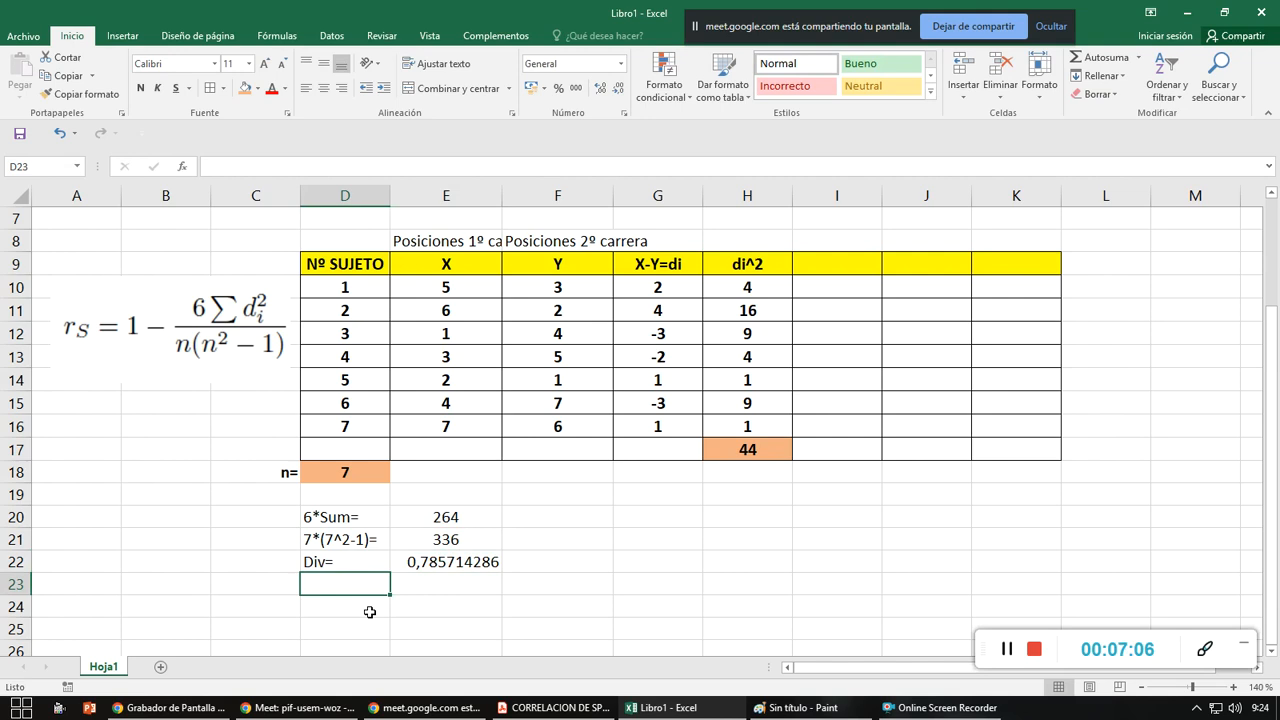
type("rs=")
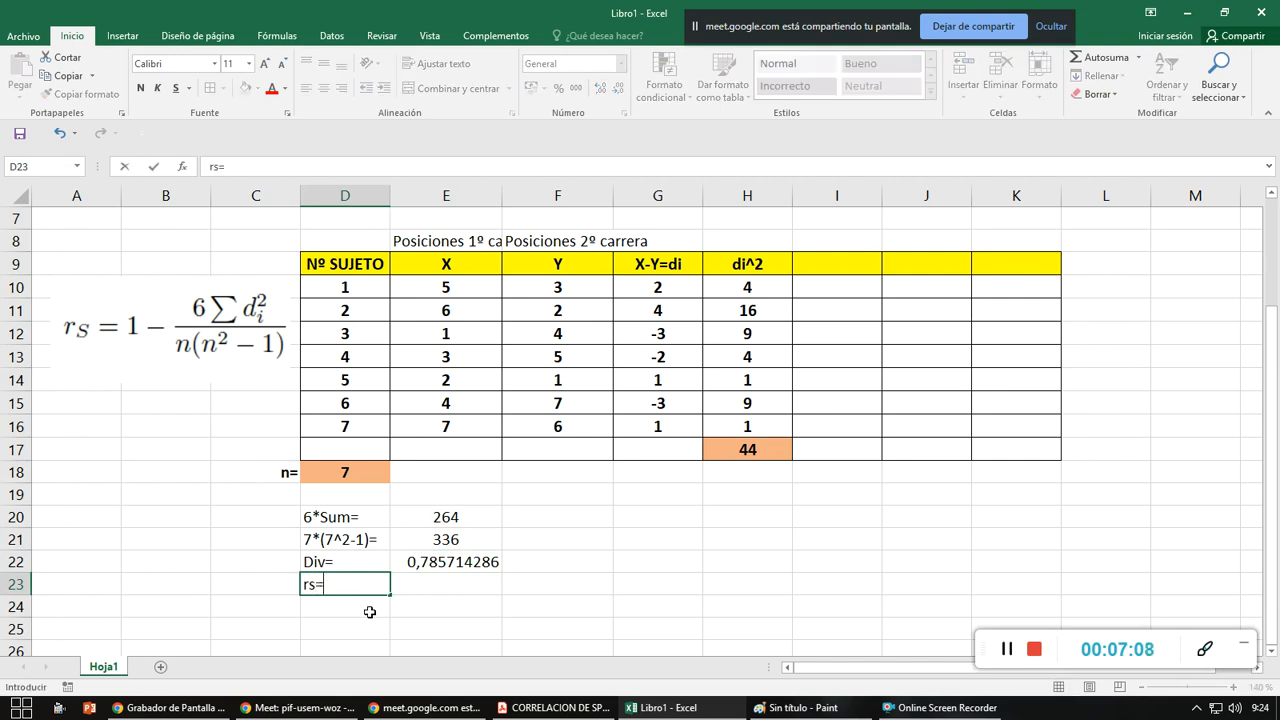
key("Tab")
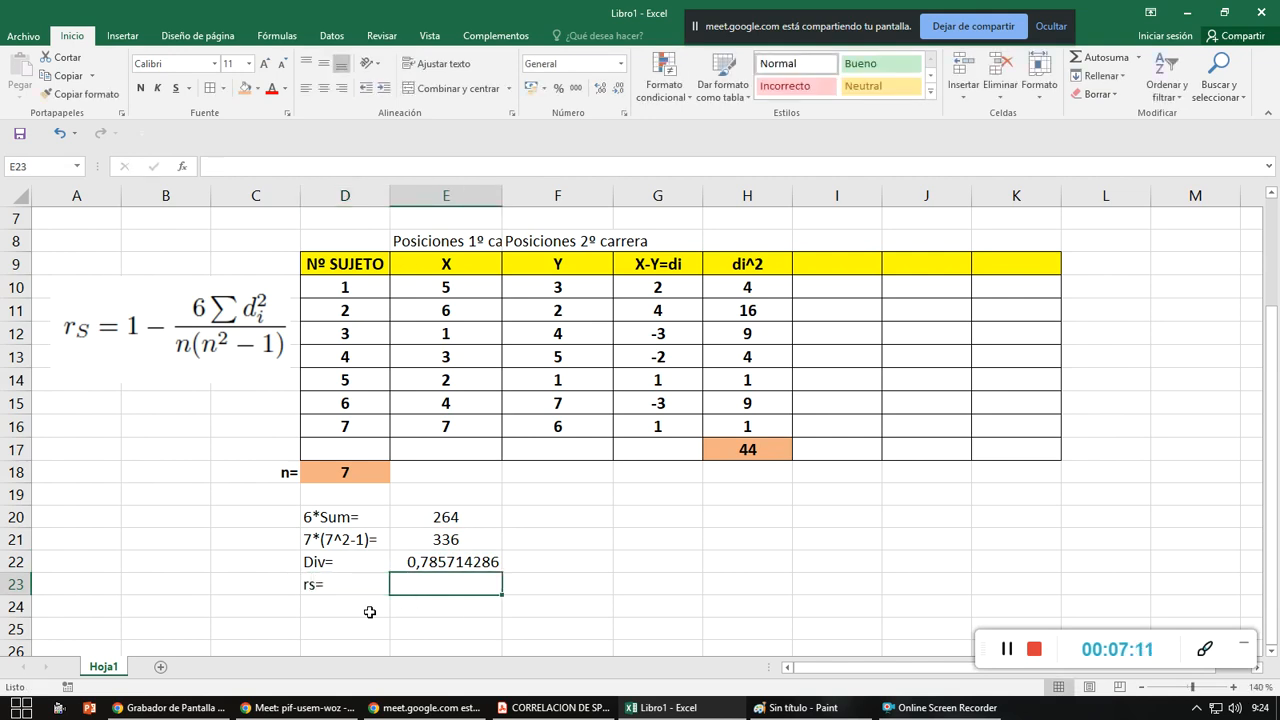
type("=1-")
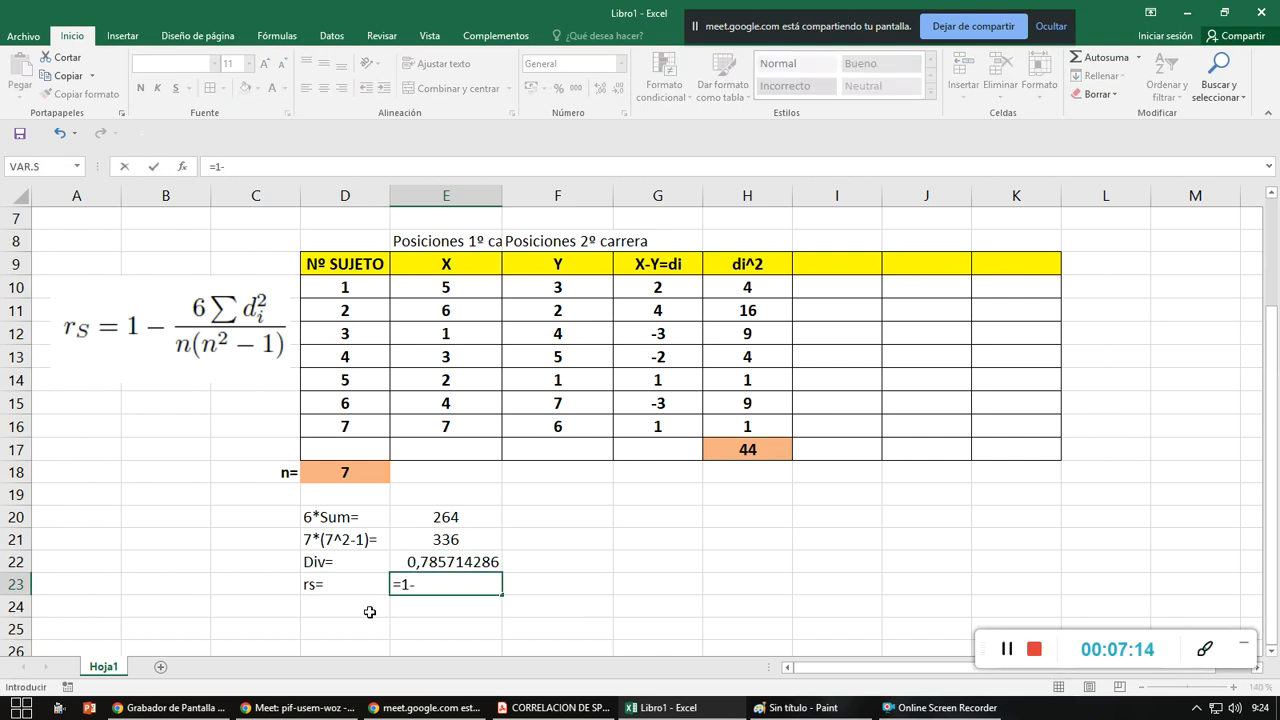
key("Up")
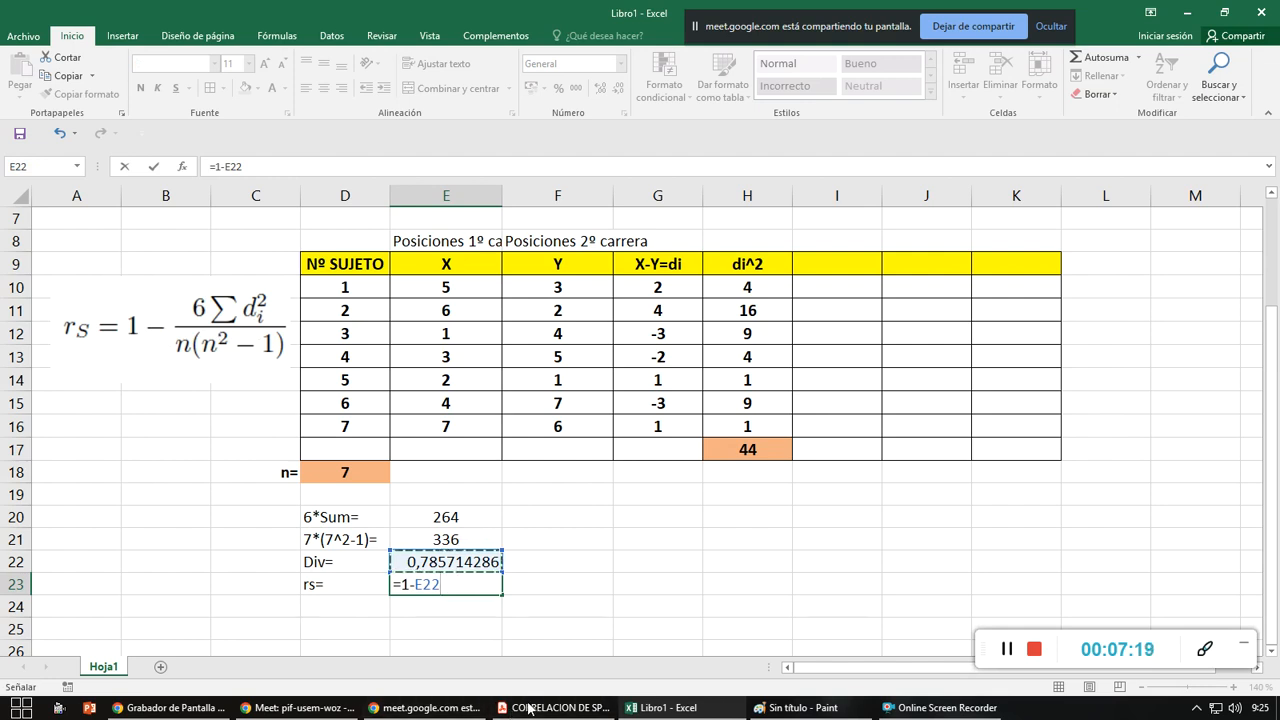
key("Return")
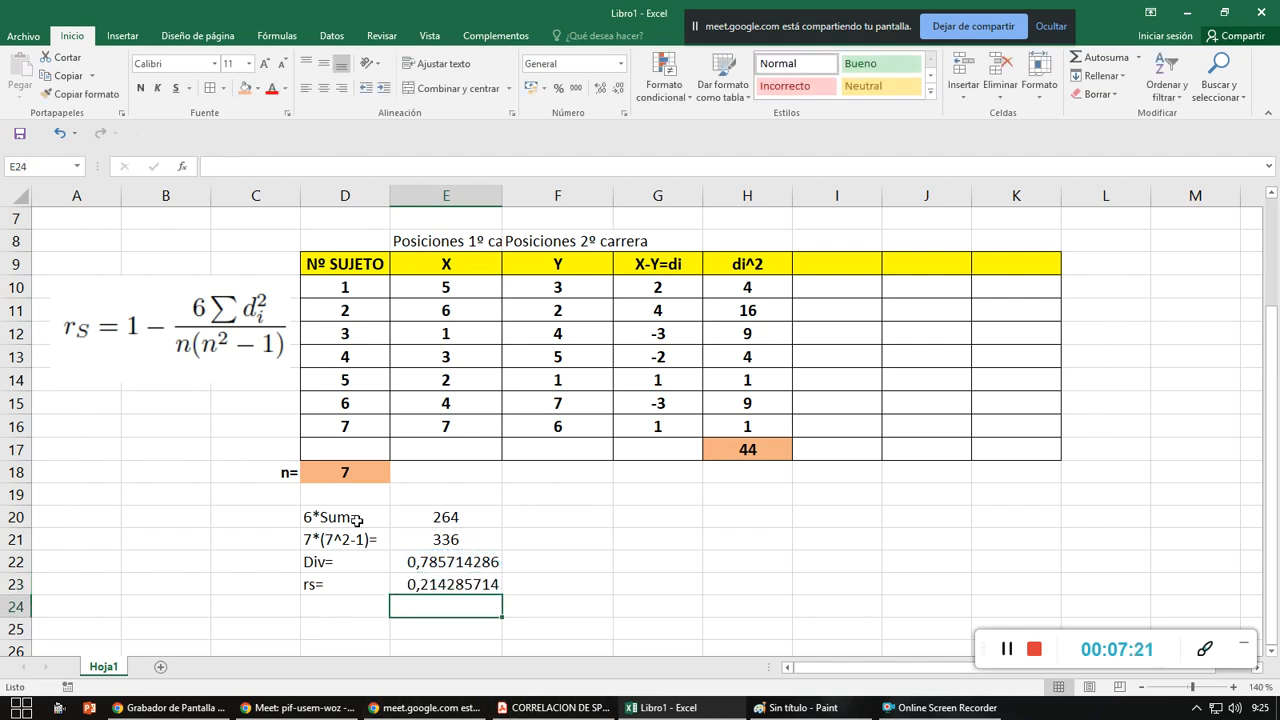
- Right-align the calculation labels in D20:D24, then select the coefficient result in E23
left_click_drag(355, 517, 360, 606)
left_click(341, 89)
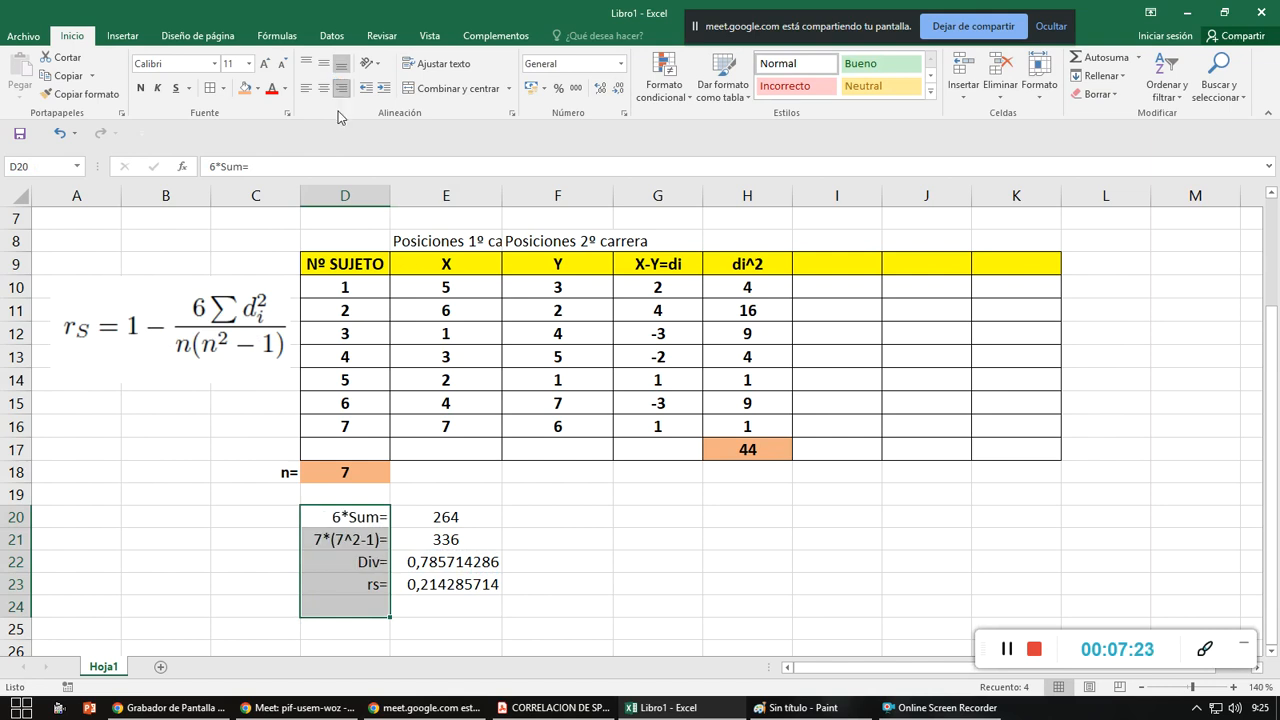
left_click(465, 586)
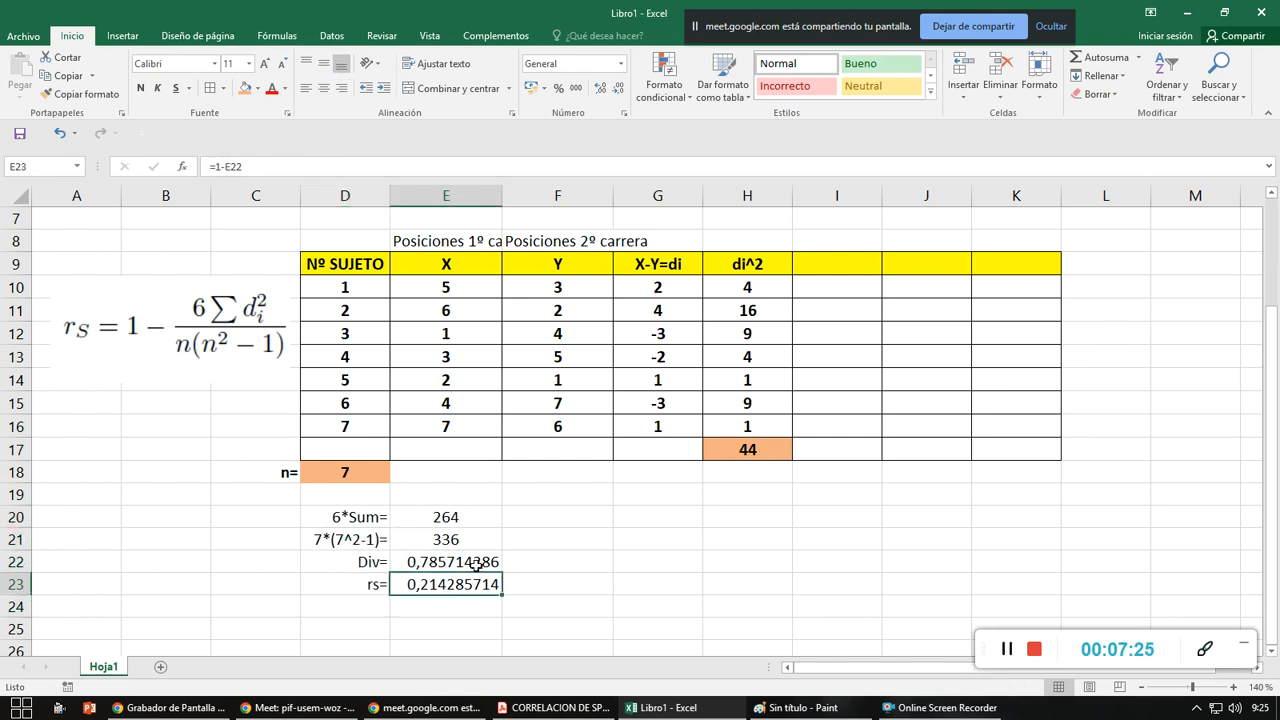
- Reduce the Spearman coefficient in E23 to two decimal places and center it in its cell
left_click(474, 565)
left_click(476, 595)
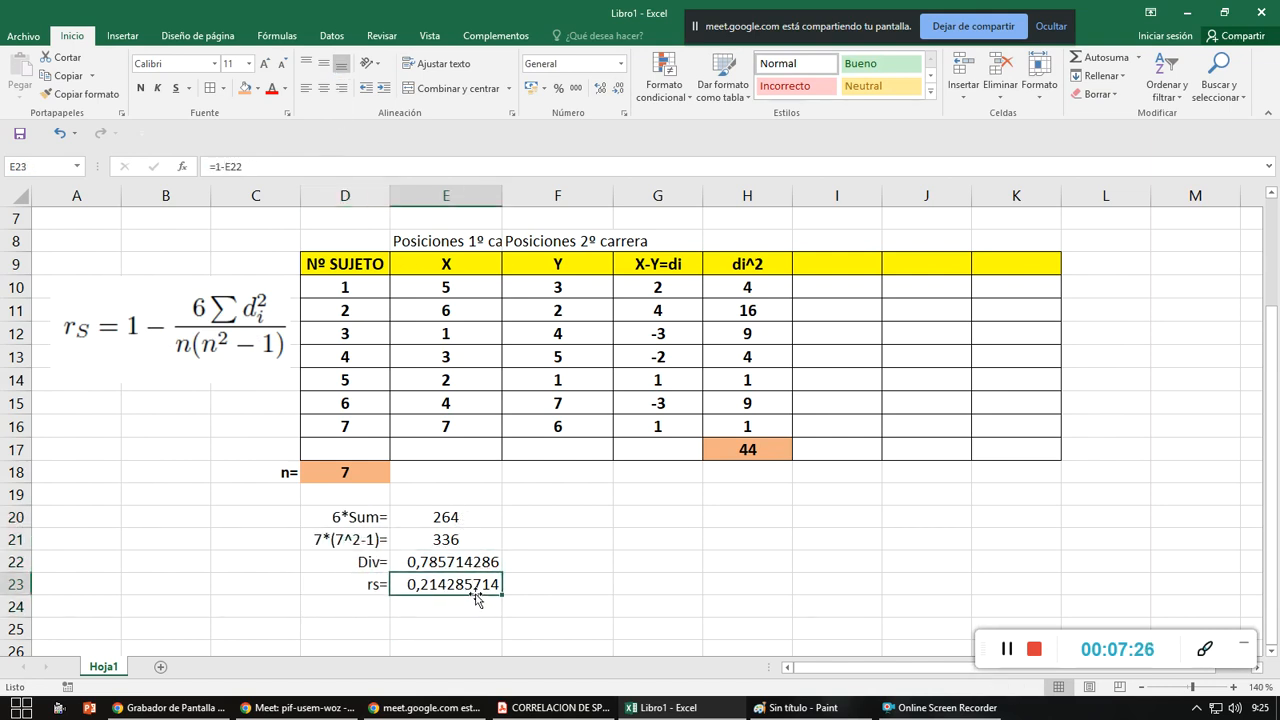
left_click(619, 89)
left_click(619, 89)
left_click(619, 89)
left_click(619, 89)
left_click(619, 89)
left_click(619, 89)
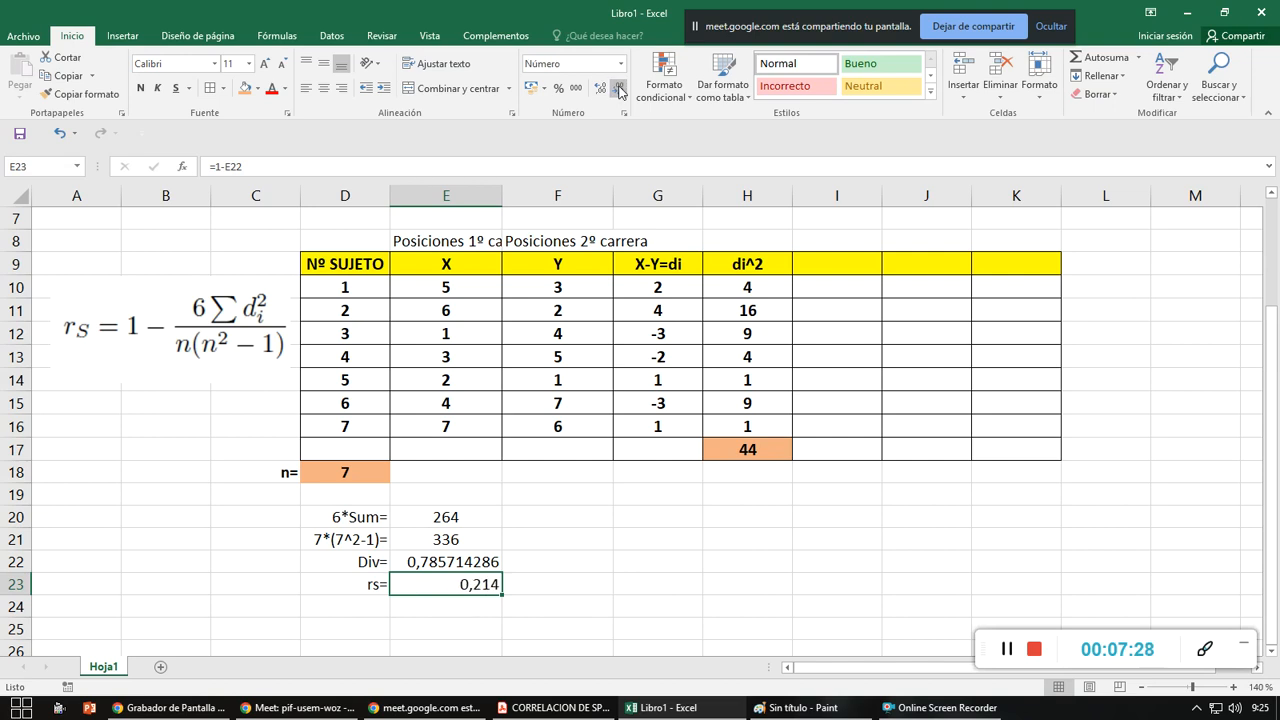
left_click(619, 89)
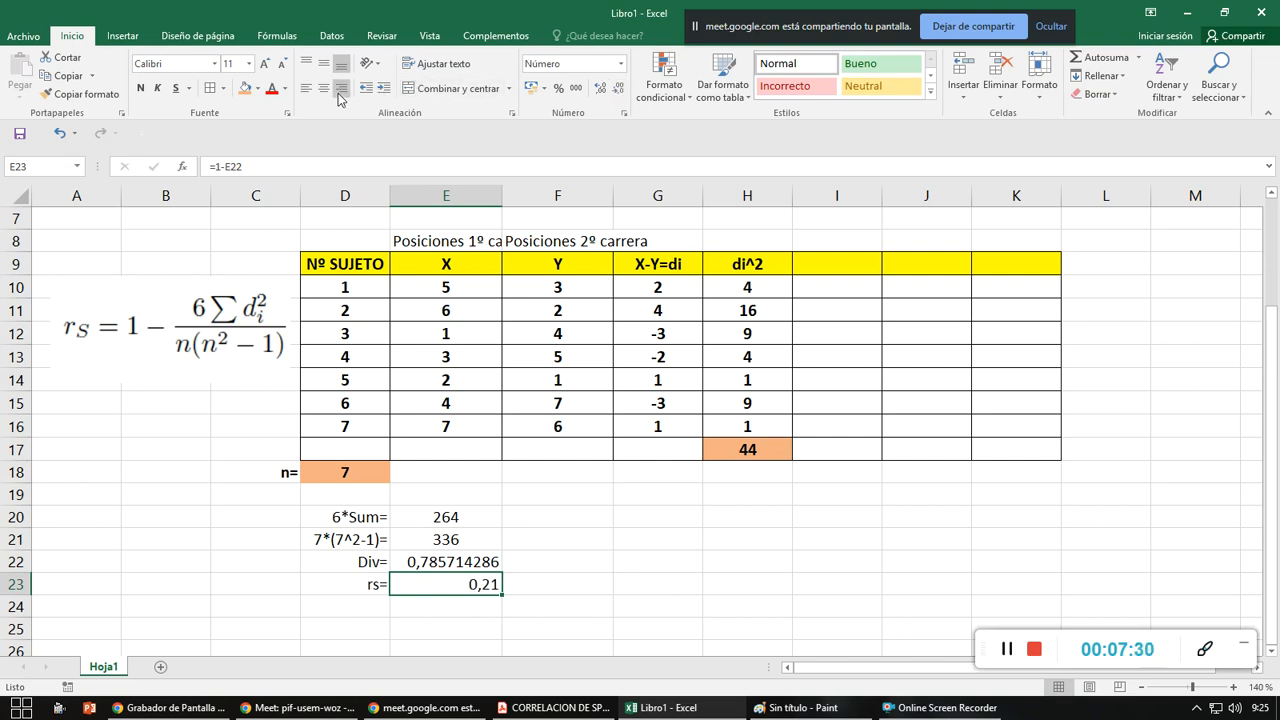
left_click(325, 89)
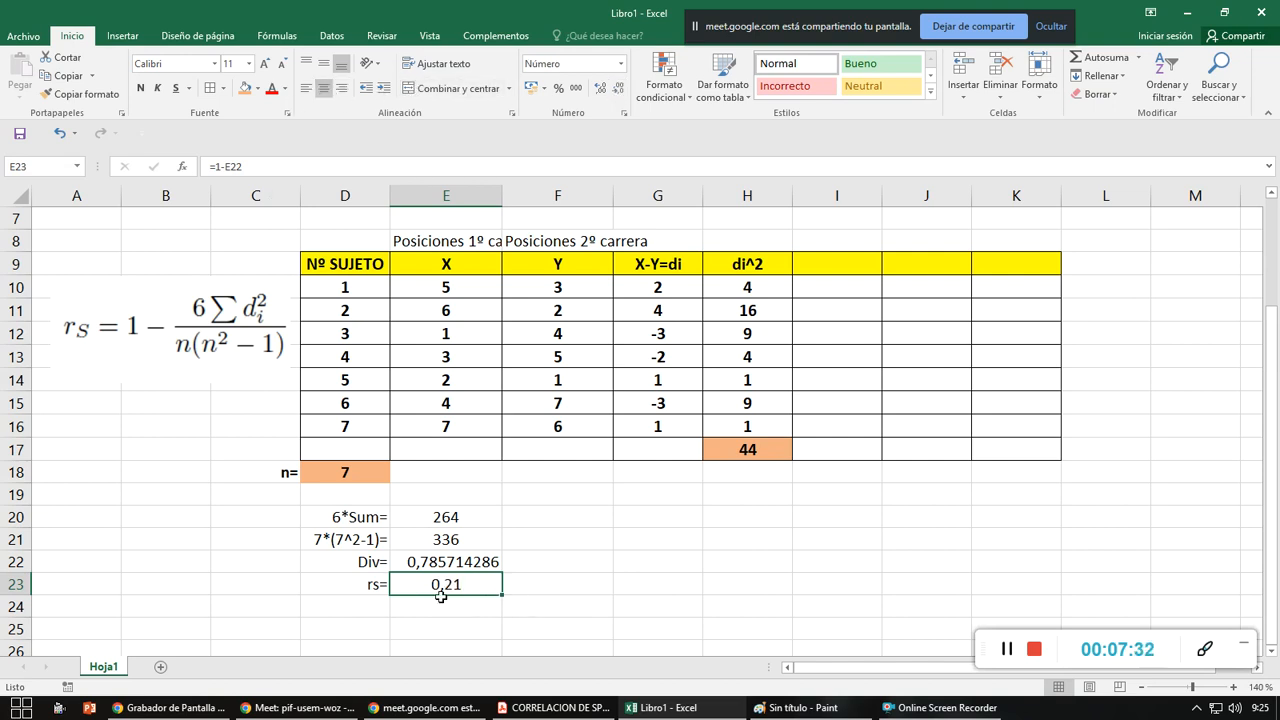
- Make the coefficient label and result in D23:E23 bold and give both cells a green fill
left_click_drag(372, 584, 410, 584)
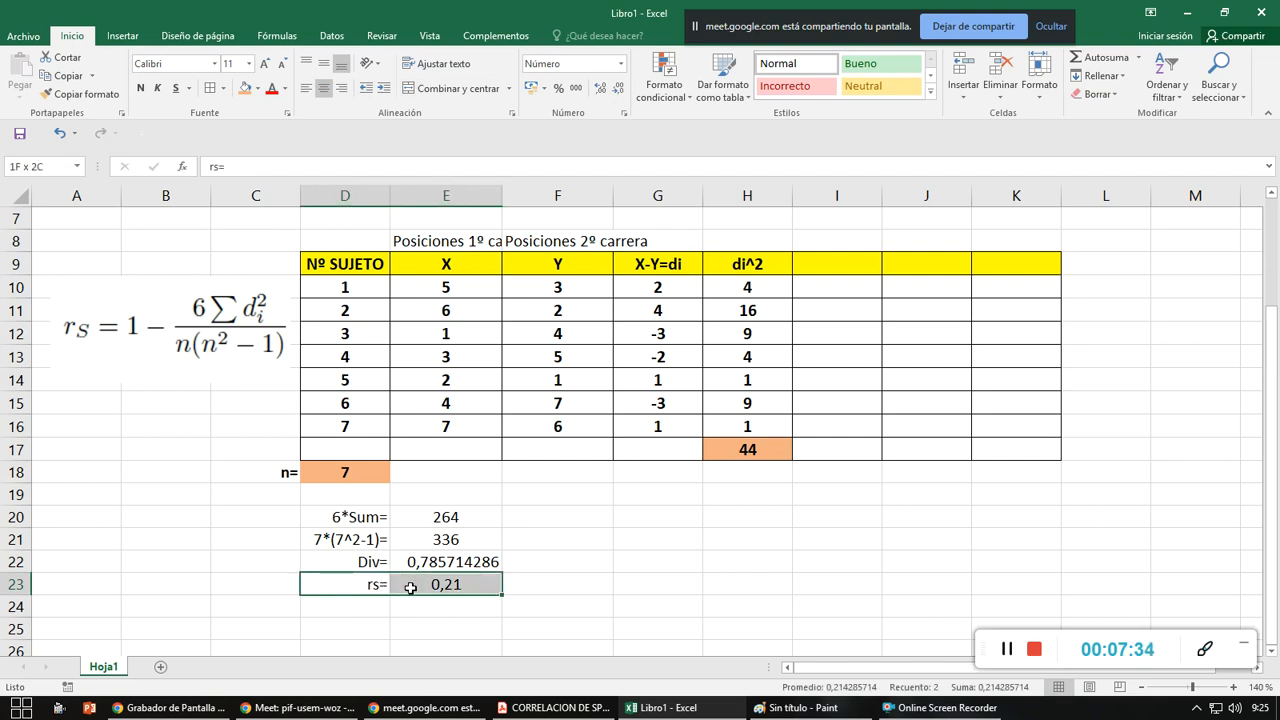
left_click(141, 88)
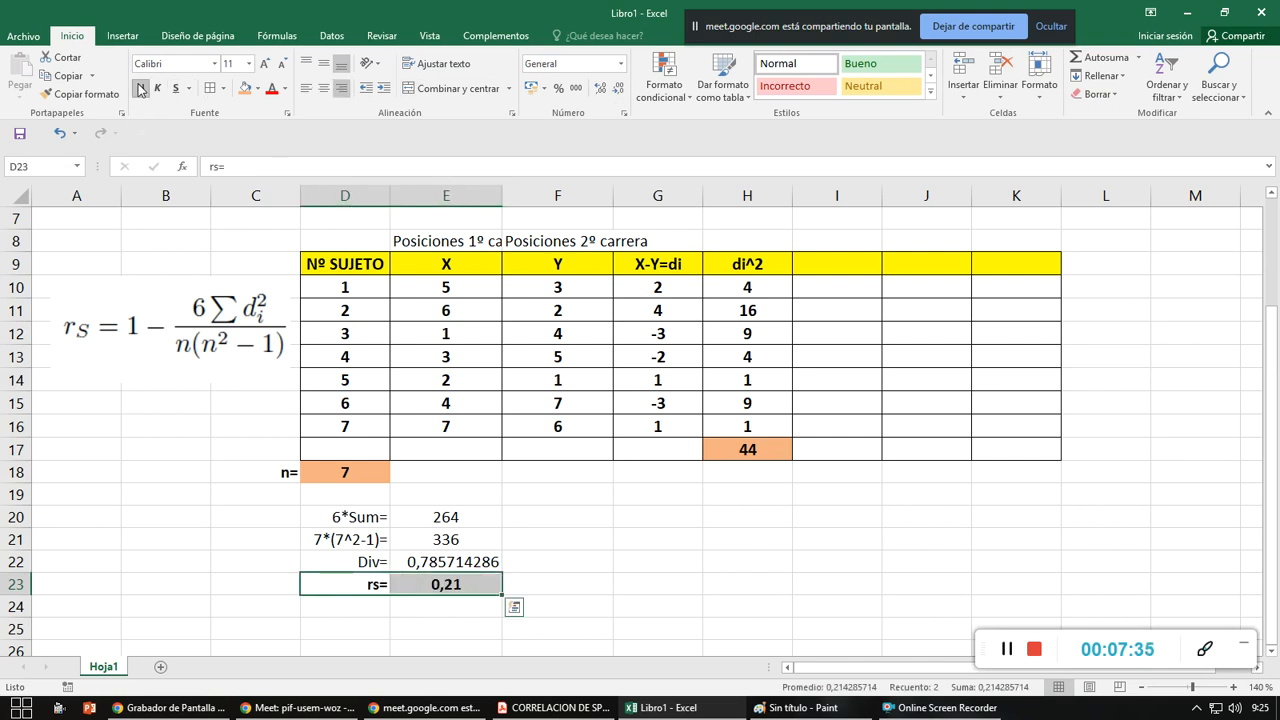
left_click(257, 89)
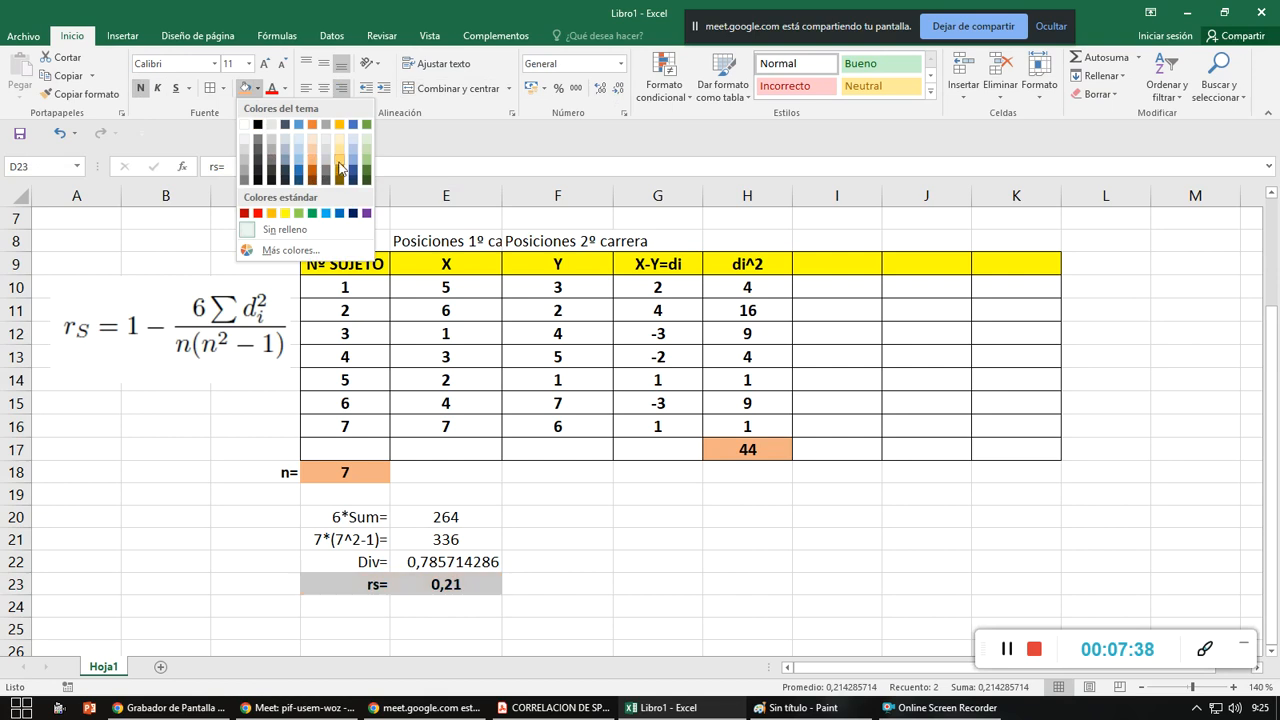
left_click(366, 165)
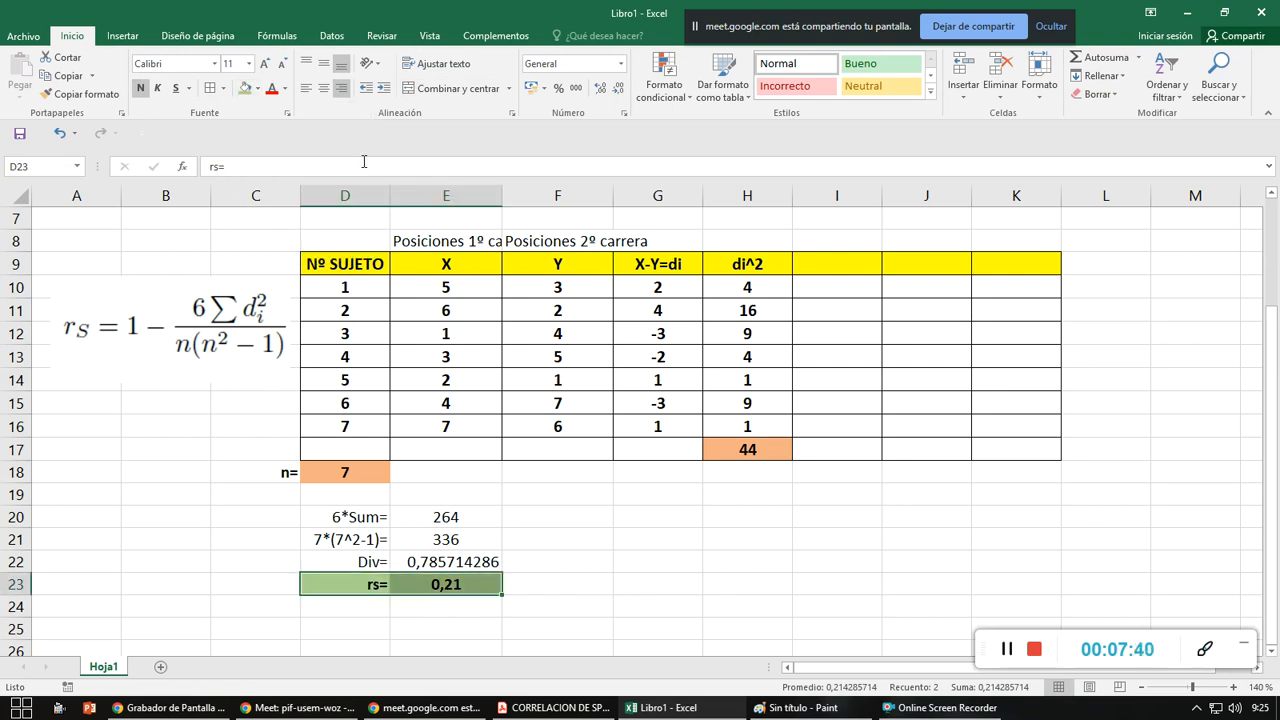
left_click(608, 625)
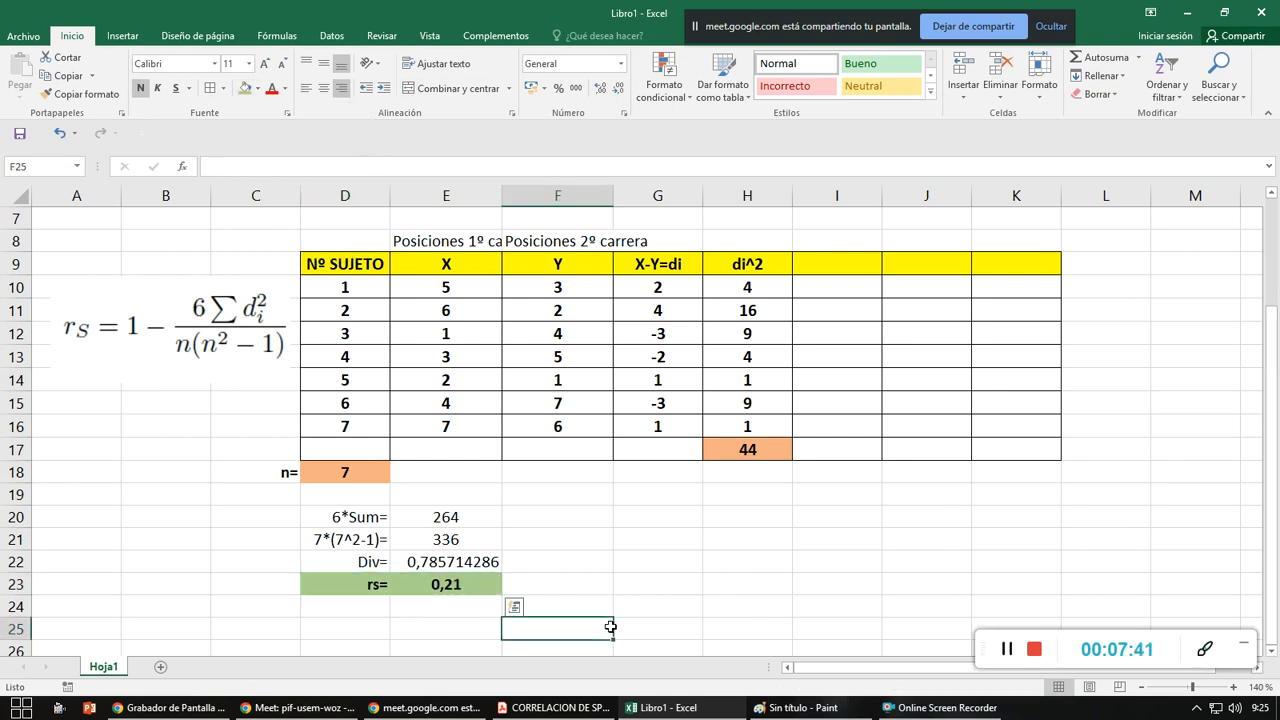
- Switch to the Spearman PDF in Acrobat Reader and look up the coefficient's range and relation in Tabla 1
left_click(558, 707)
scroll(775, 511, "up", 5)
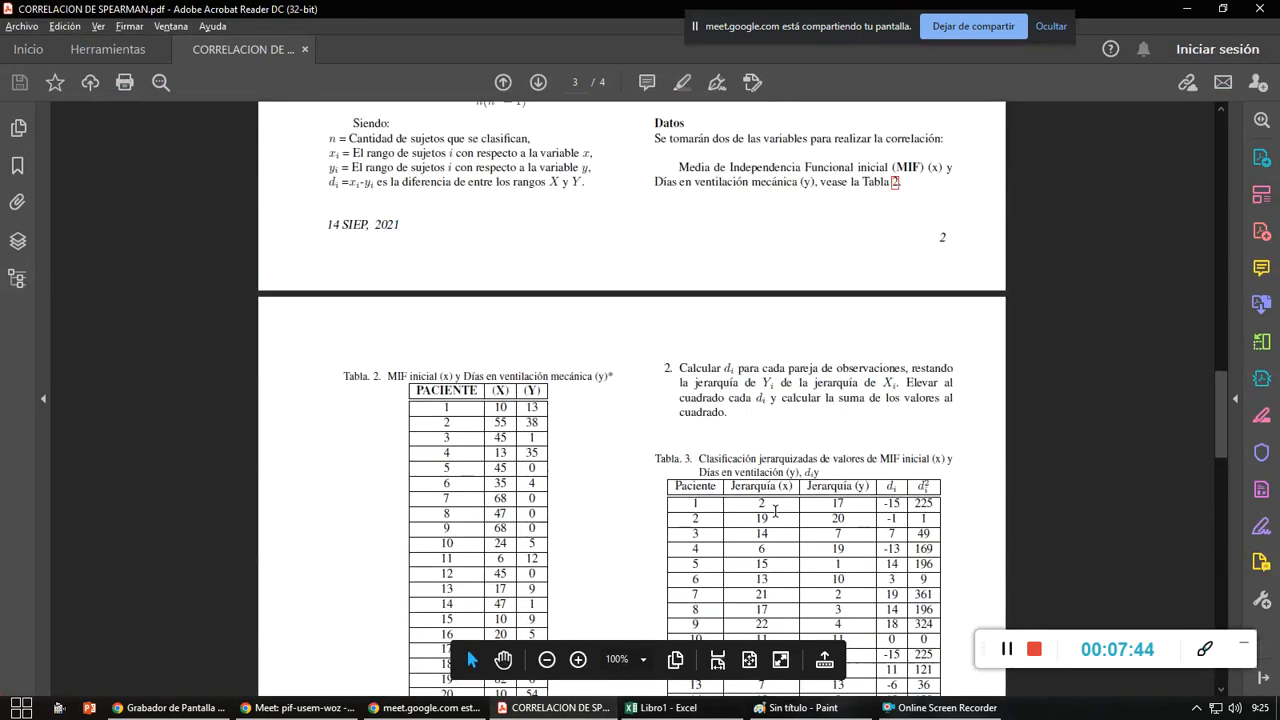
scroll(775, 511, "up", 10)
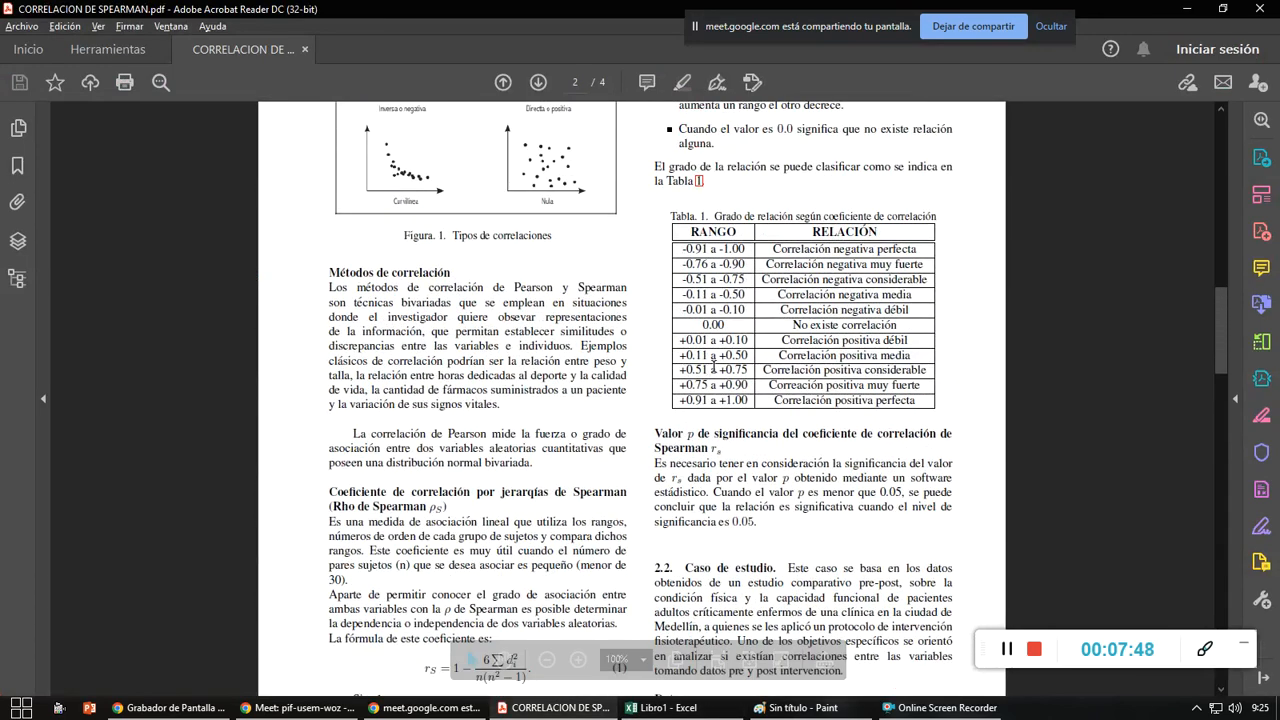
left_click_drag(681, 355, 745, 357)
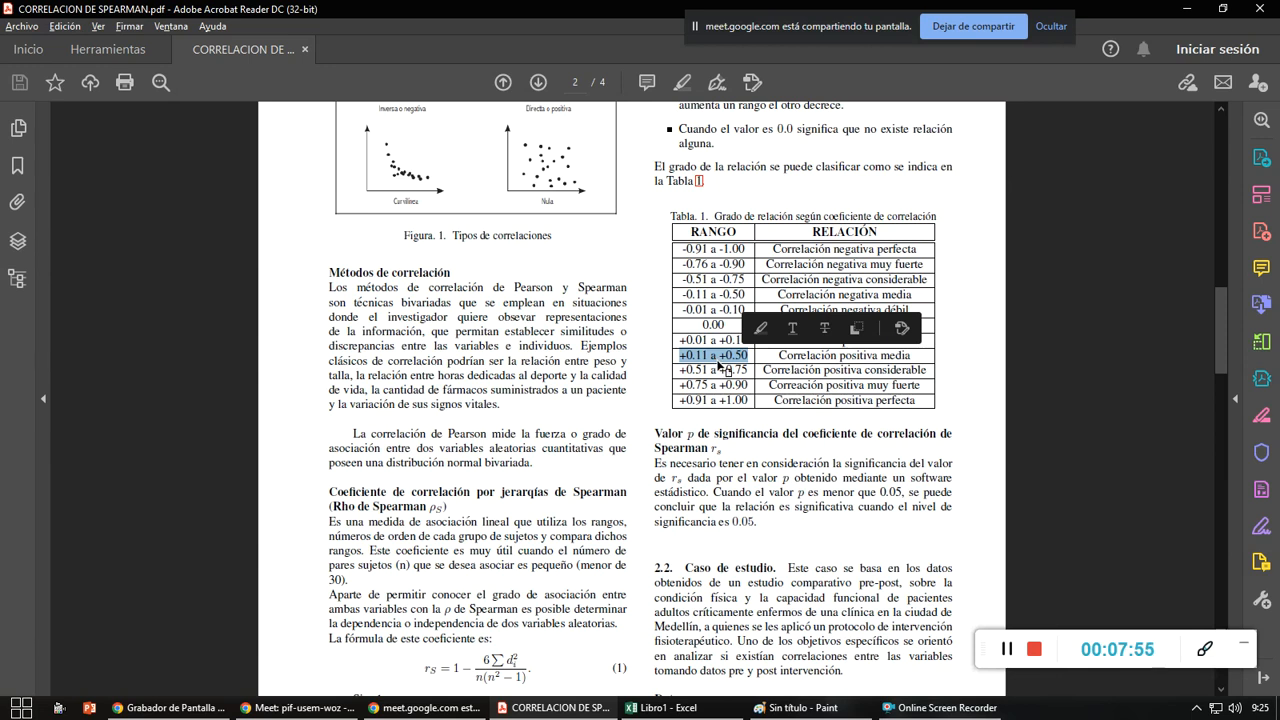
left_click_drag(778, 355, 906, 358)
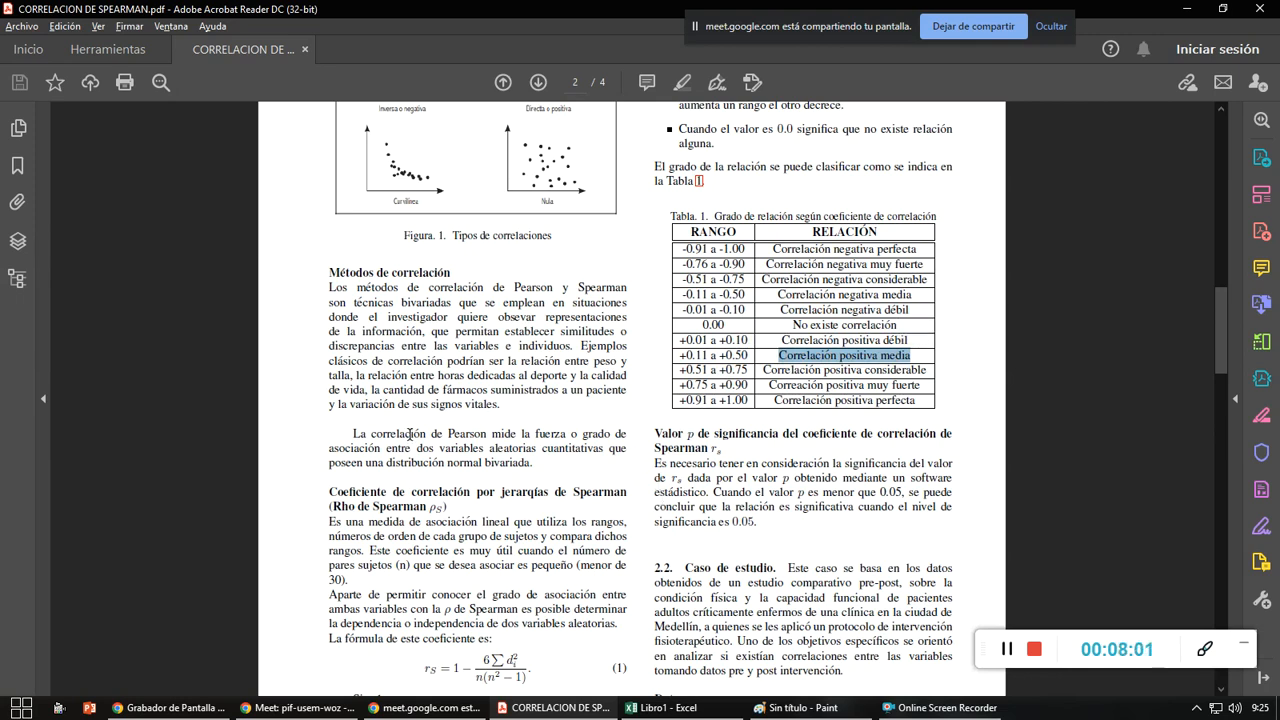
- Switch back to Excel, enter the interpretation "Es de correlación positiva media" in F23, and make it bold
key("alt+Tab")
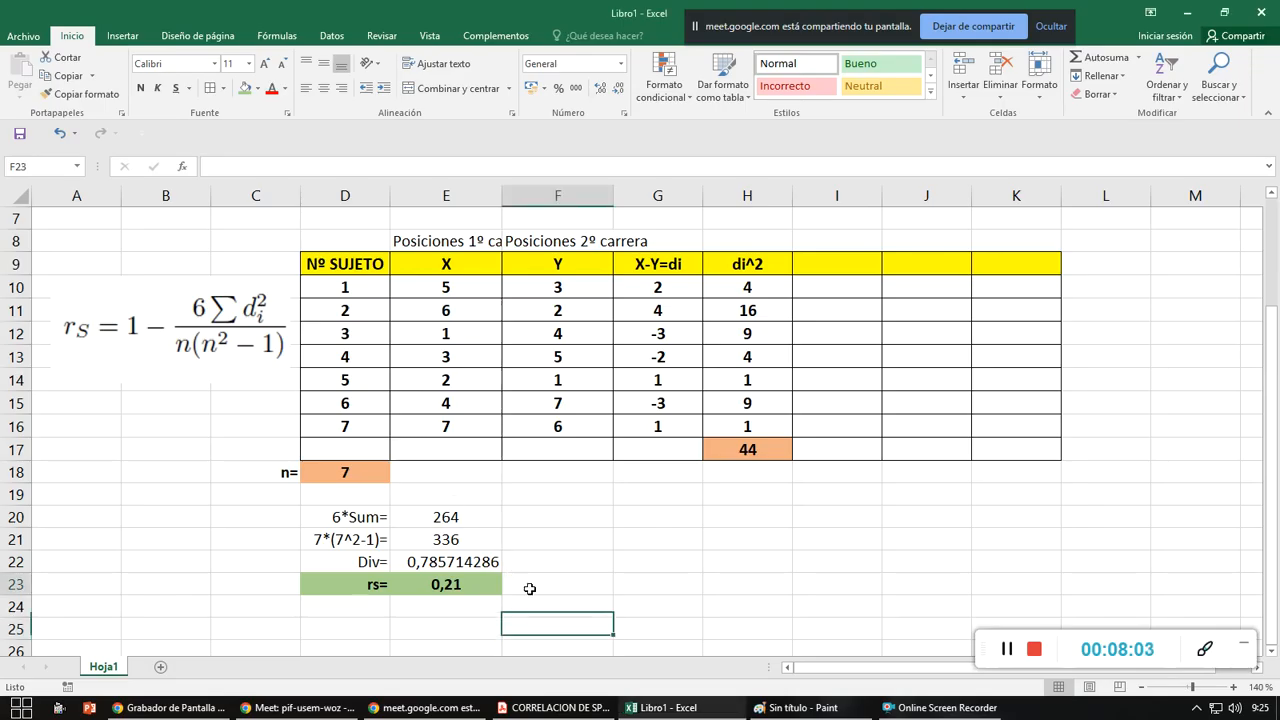
left_click(570, 583)
type("Es ")
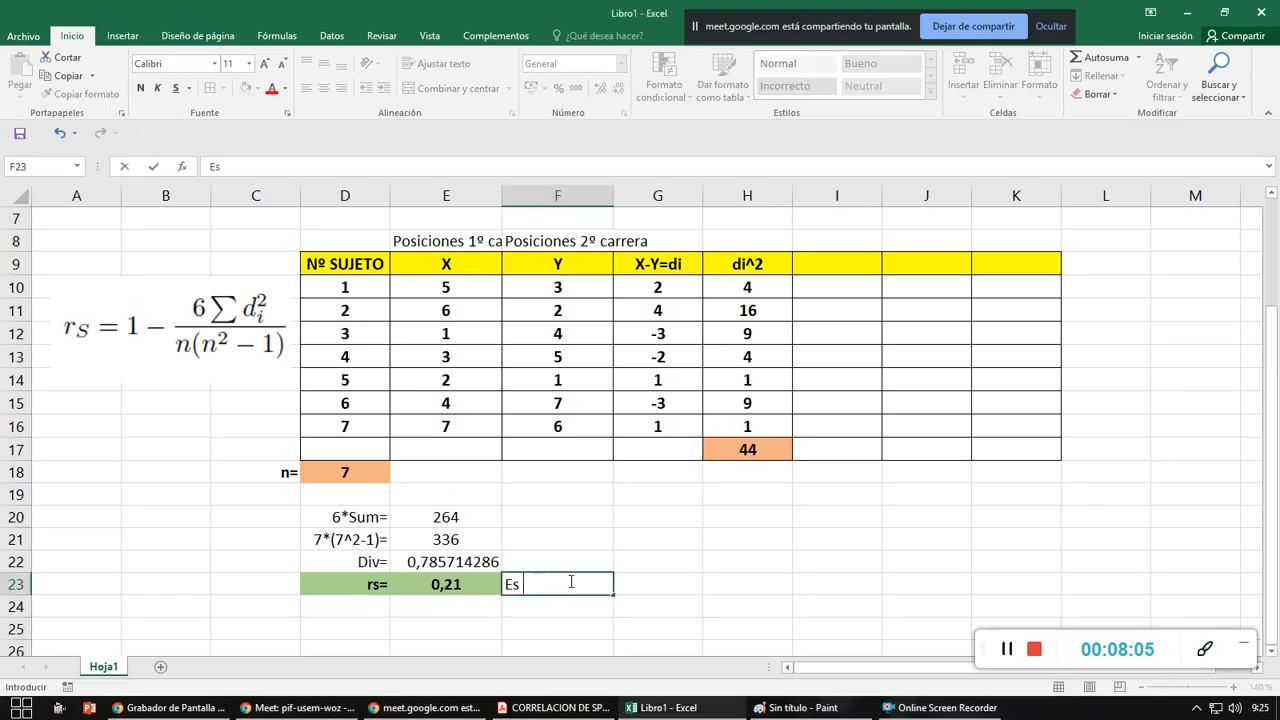
type("de correlac")
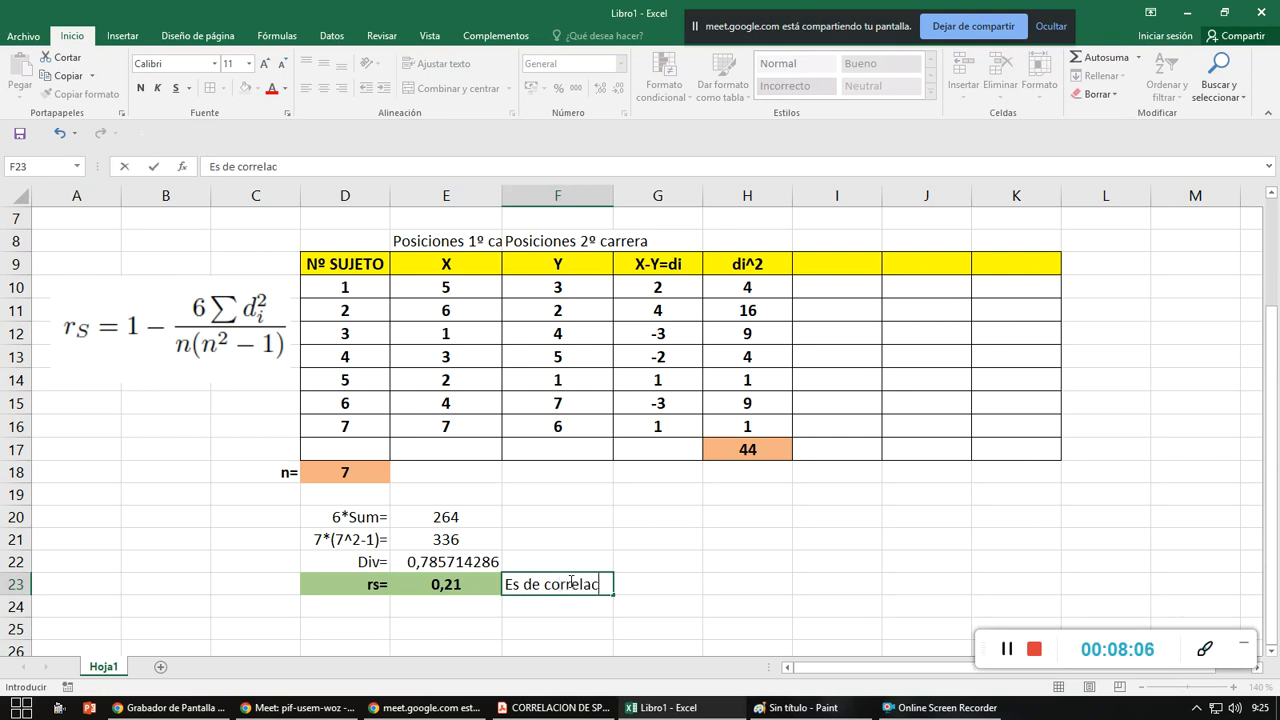
type("ión positivia media")
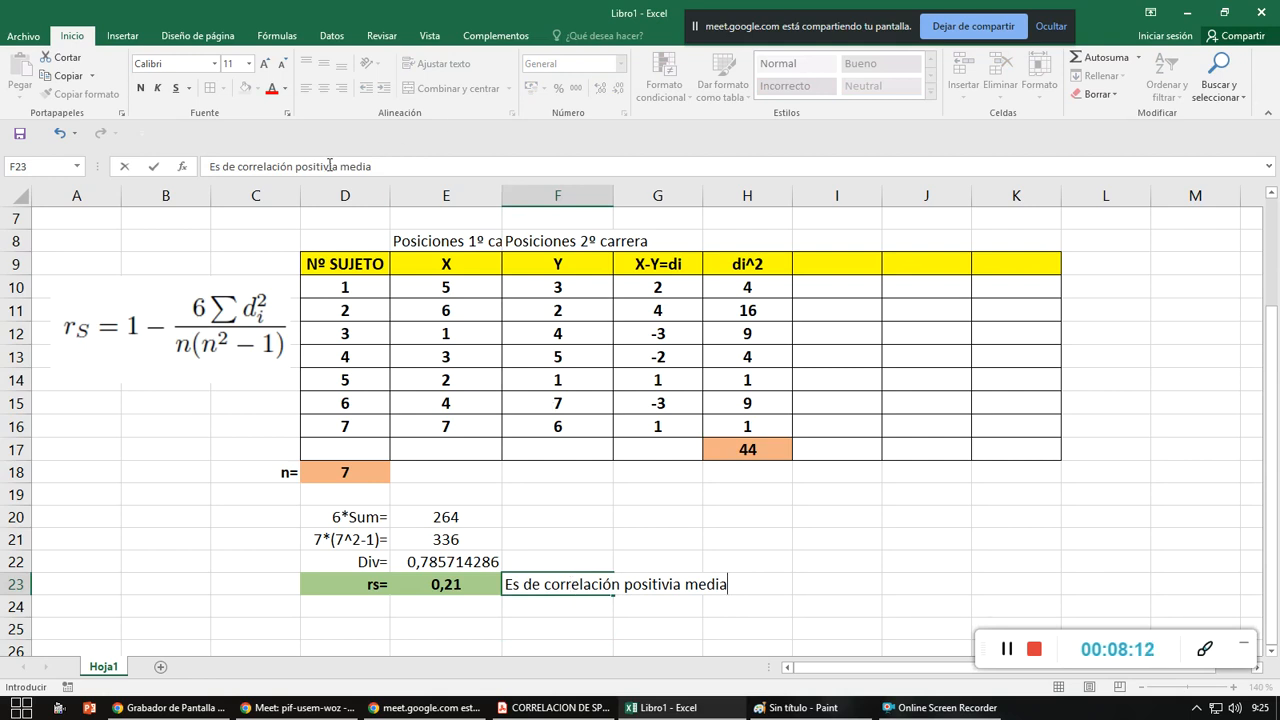
left_click(331, 166)
key("BackSpace")
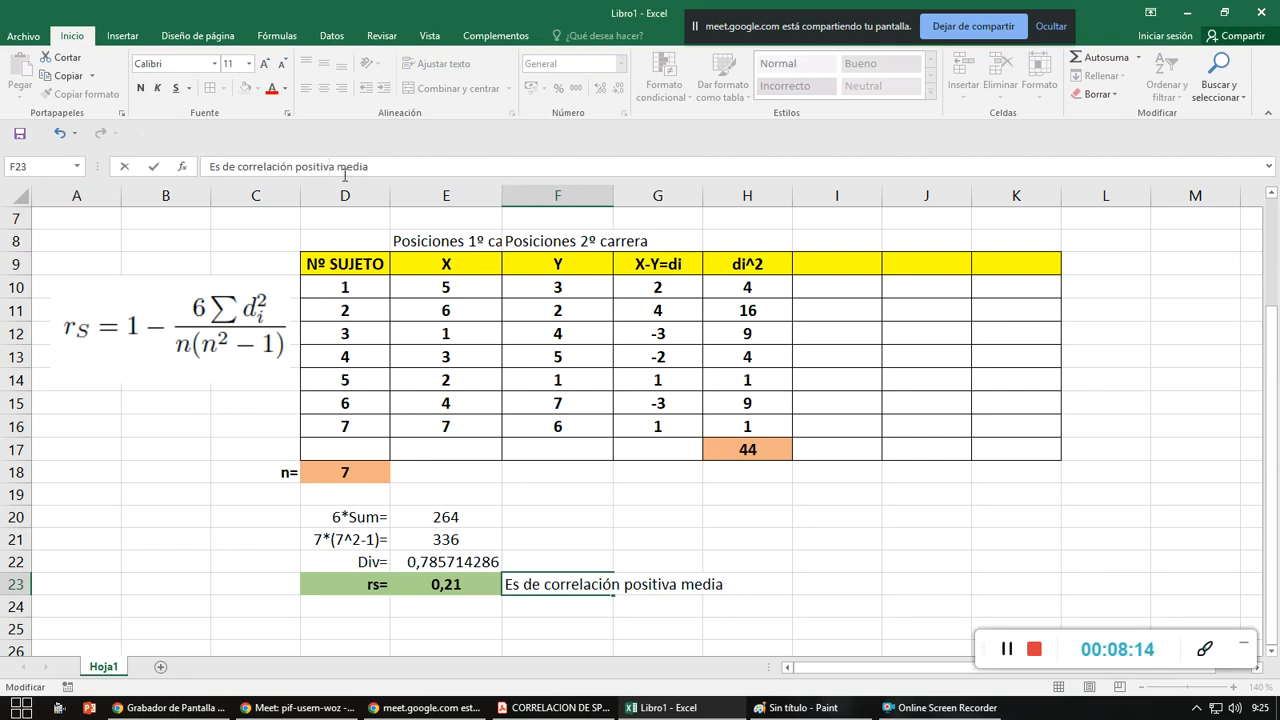
key("Return")
key("Up")
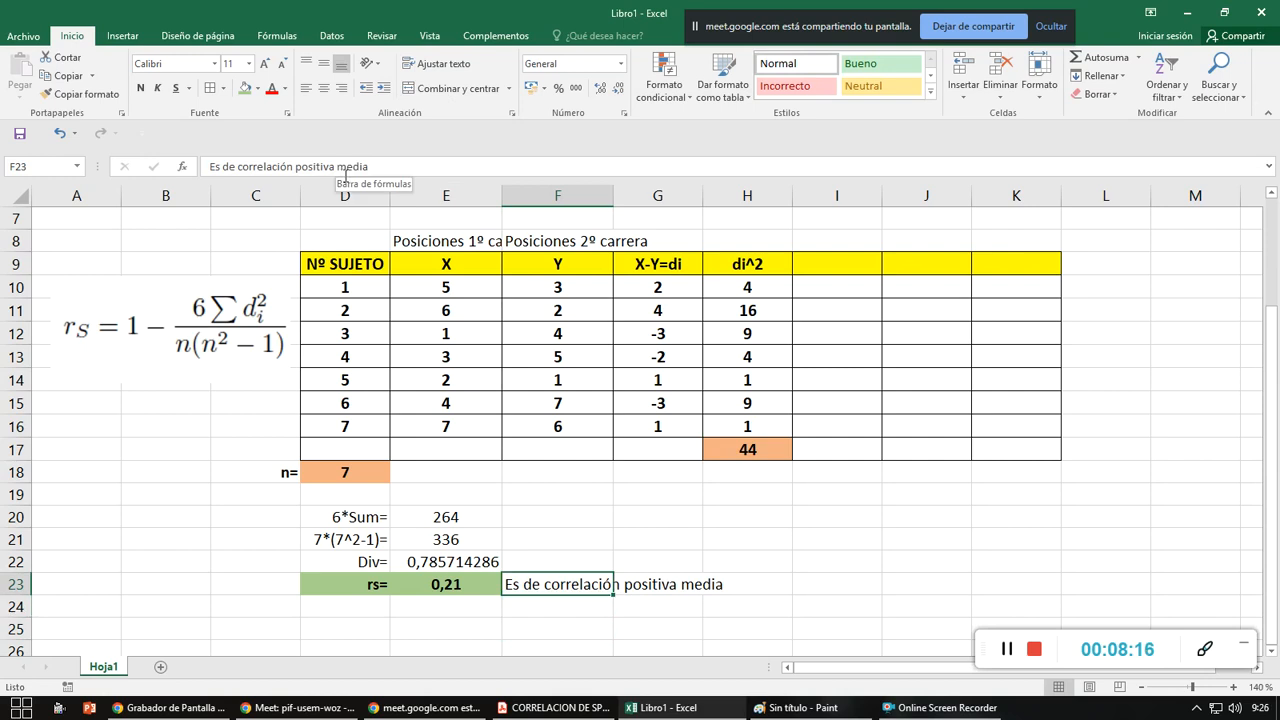
left_click(143, 88)
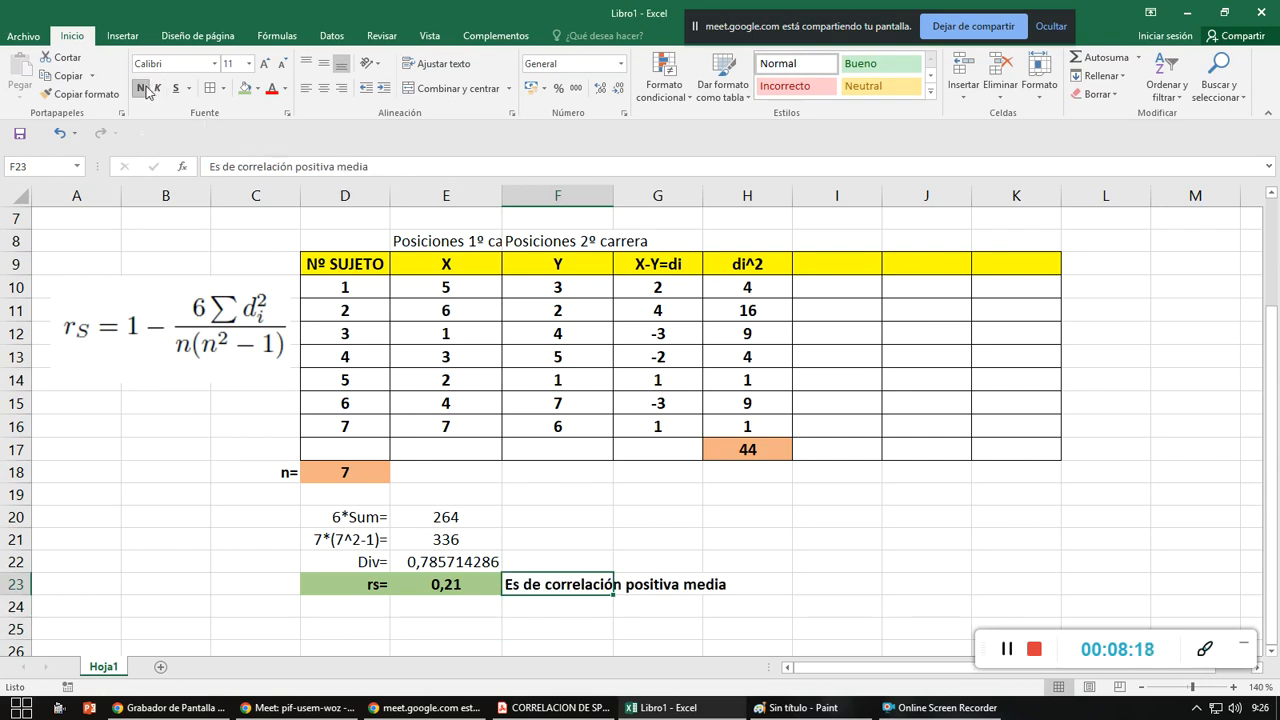
left_click(699, 558)
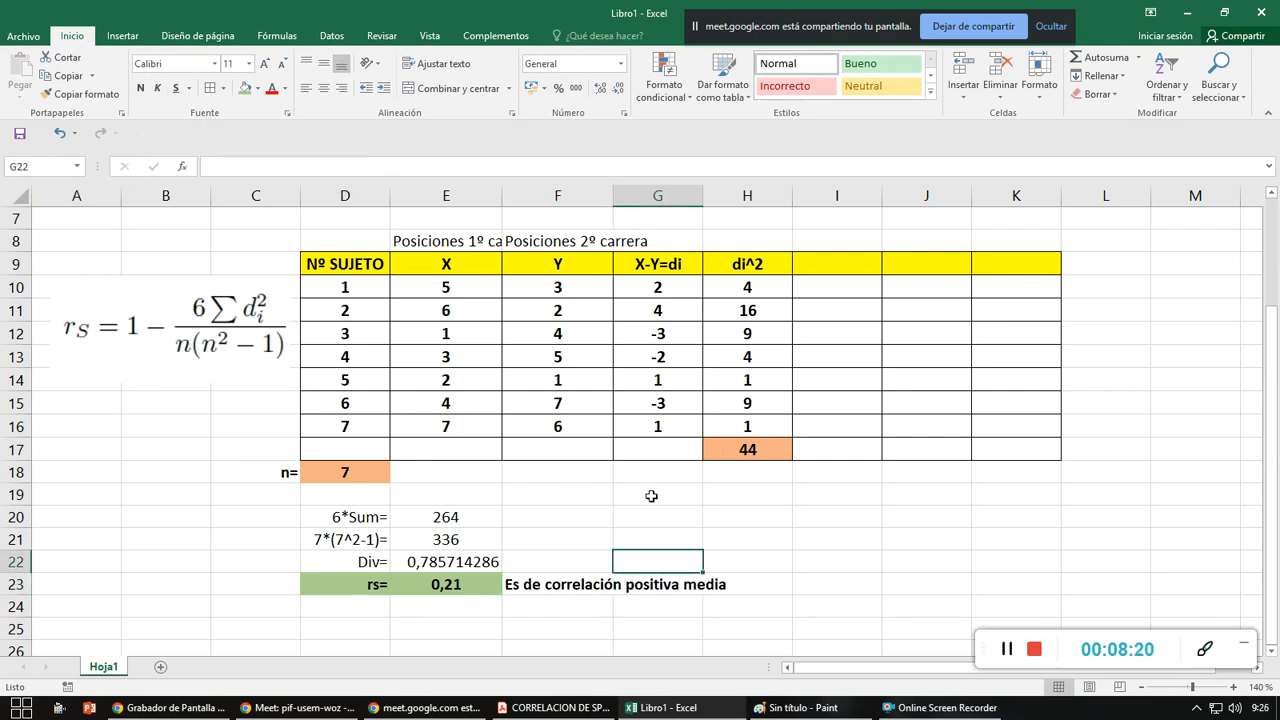
- Widen columns E and F to fit the headings "Posiciones 1º carrera" and "Posiciones 2º carrera"
scroll(566, 523, "up", 1)
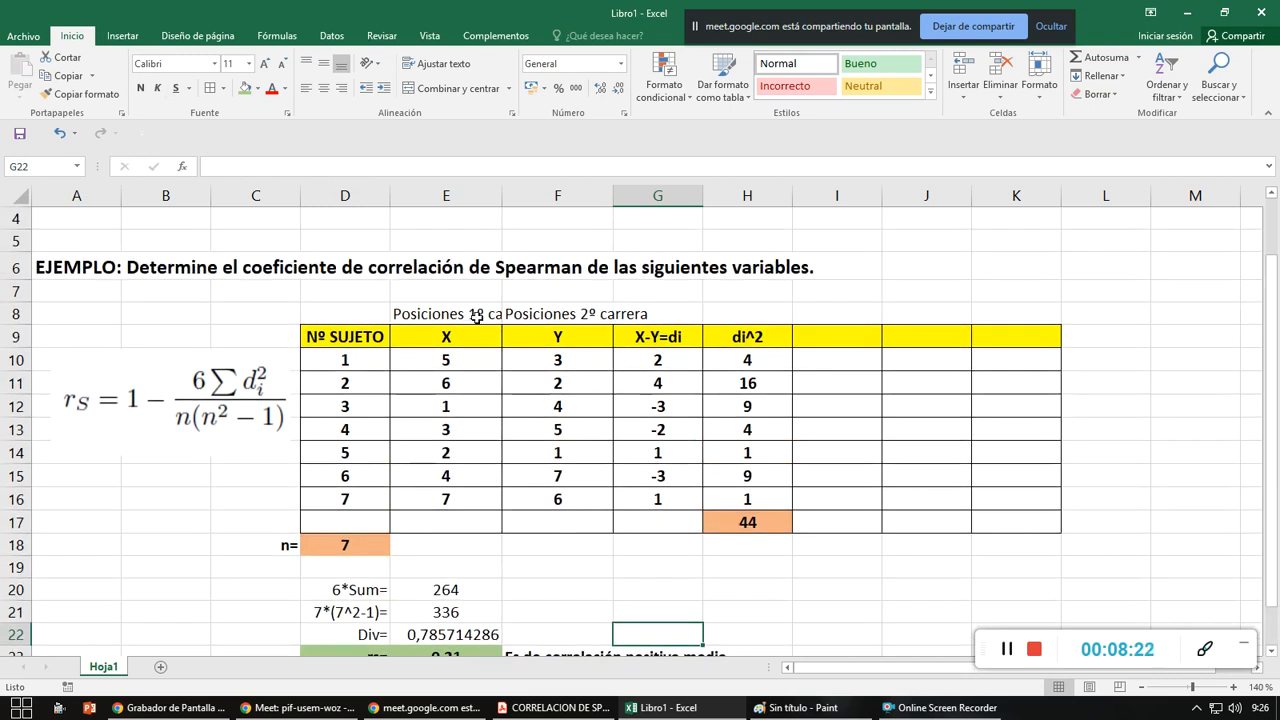
left_click_drag(502, 196, 546, 196)
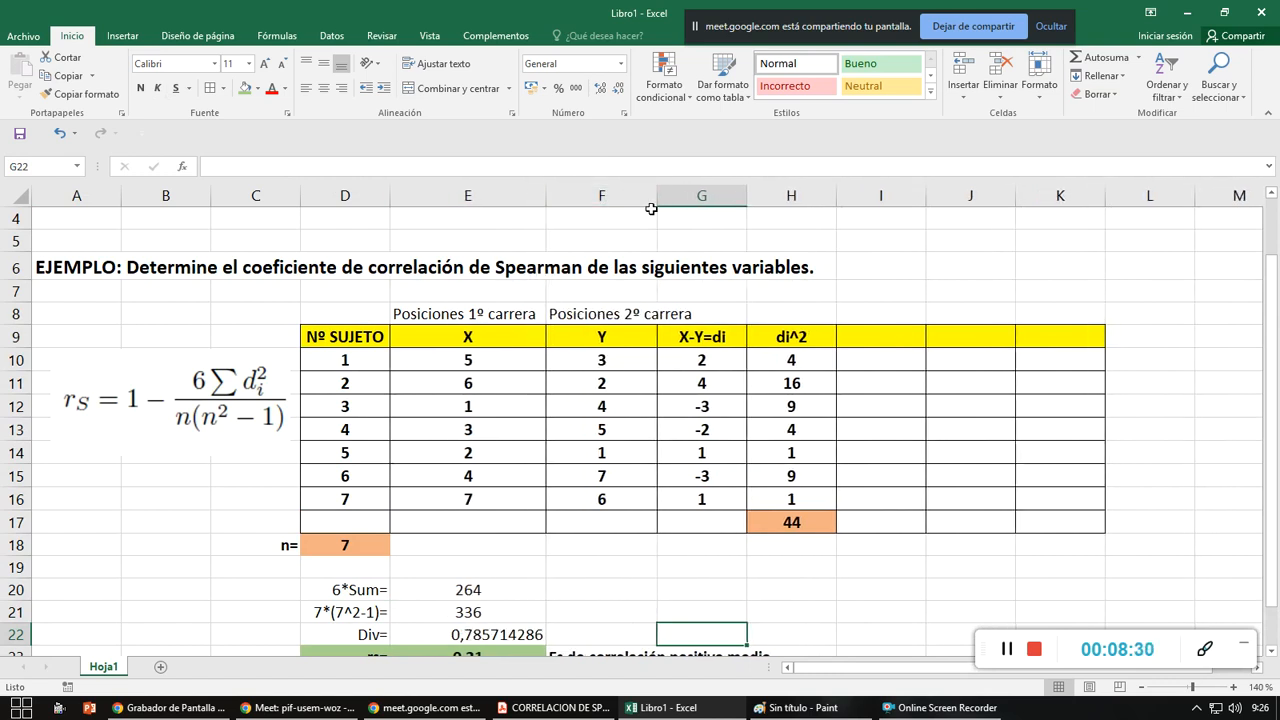
left_click_drag(657, 196, 696, 347)
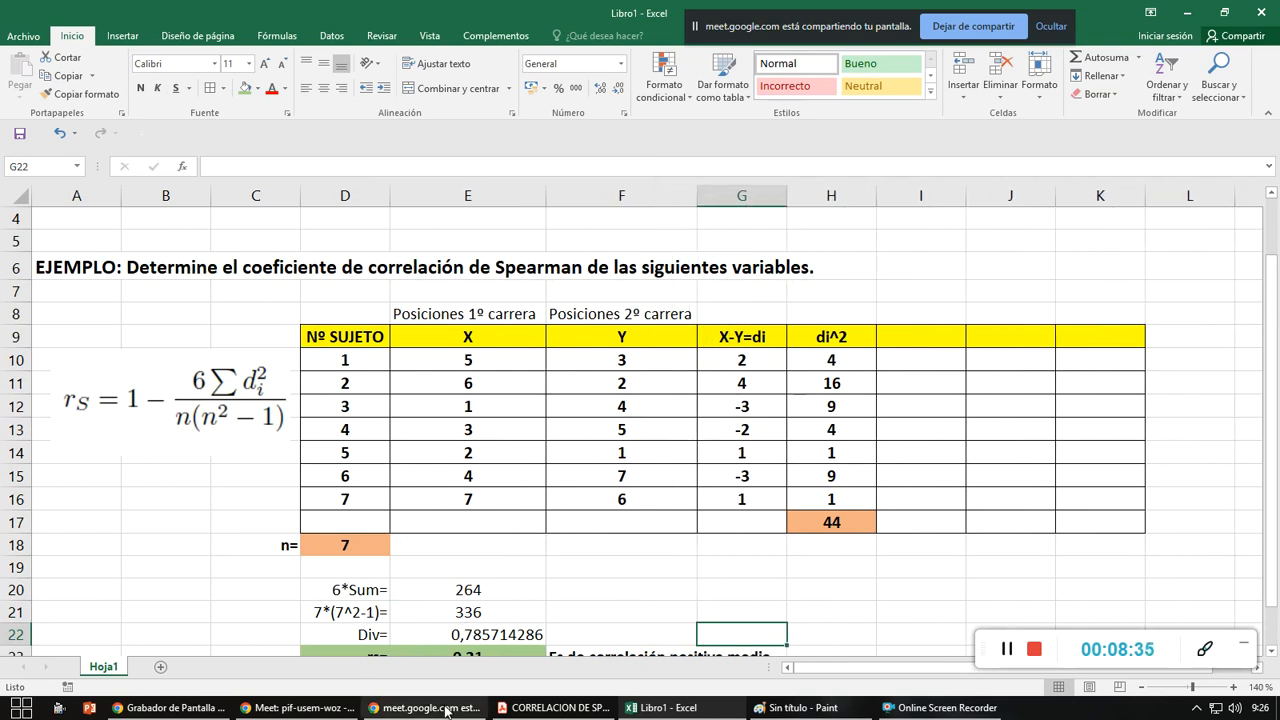
- Review the completed worksheet, checking the title, data table, formula image, intermediate calculations and the coefficient formula in E23
scroll(634, 594, "down", 2)
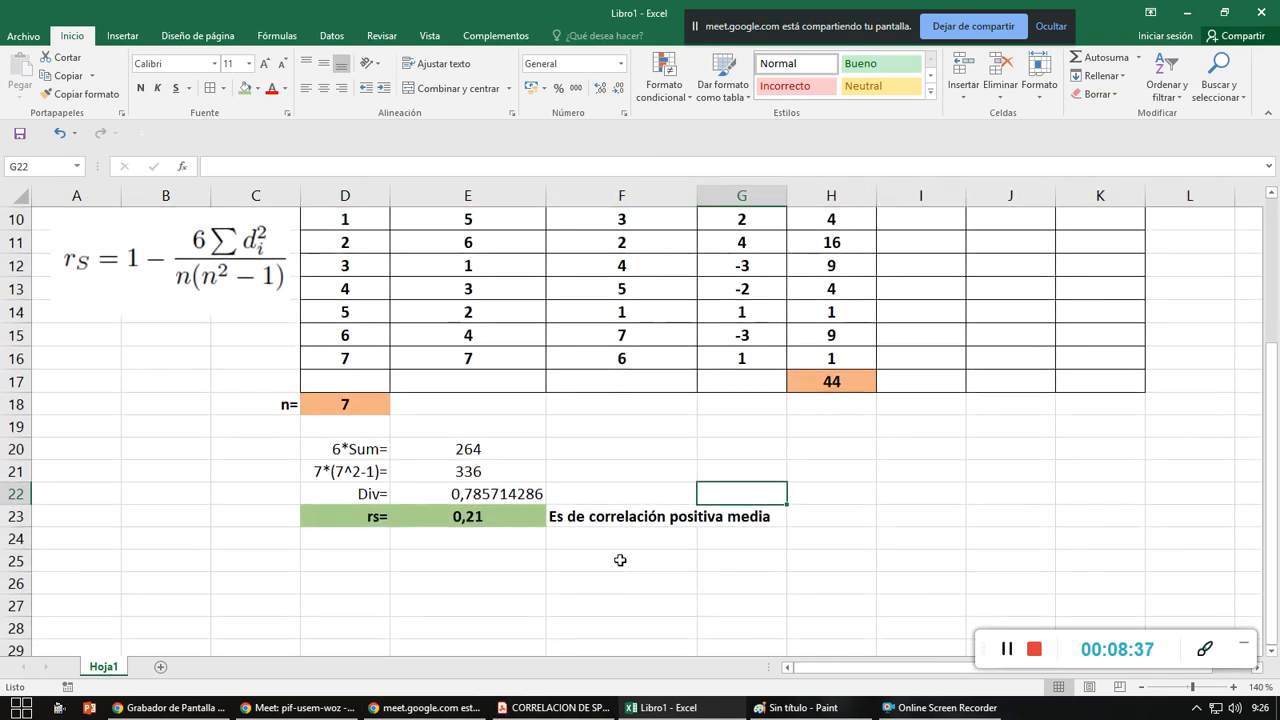
scroll(620, 560, "up", 2)
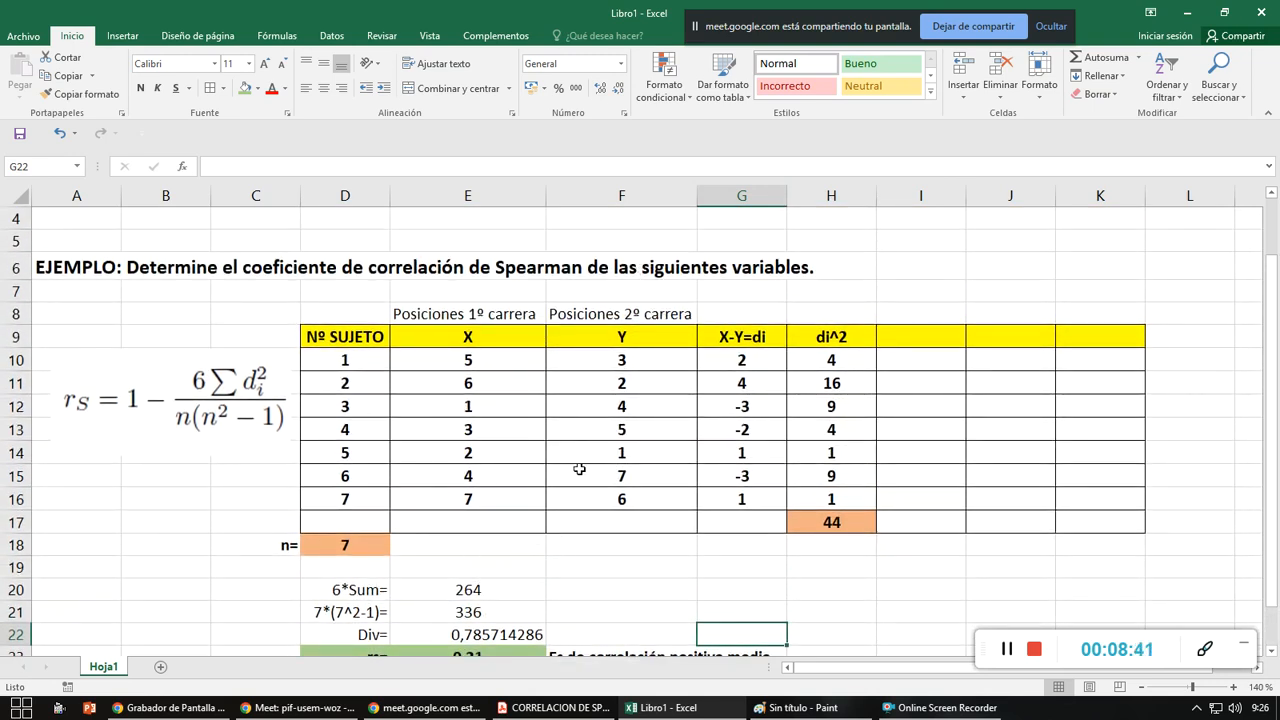
scroll(240, 466, "up", 1)
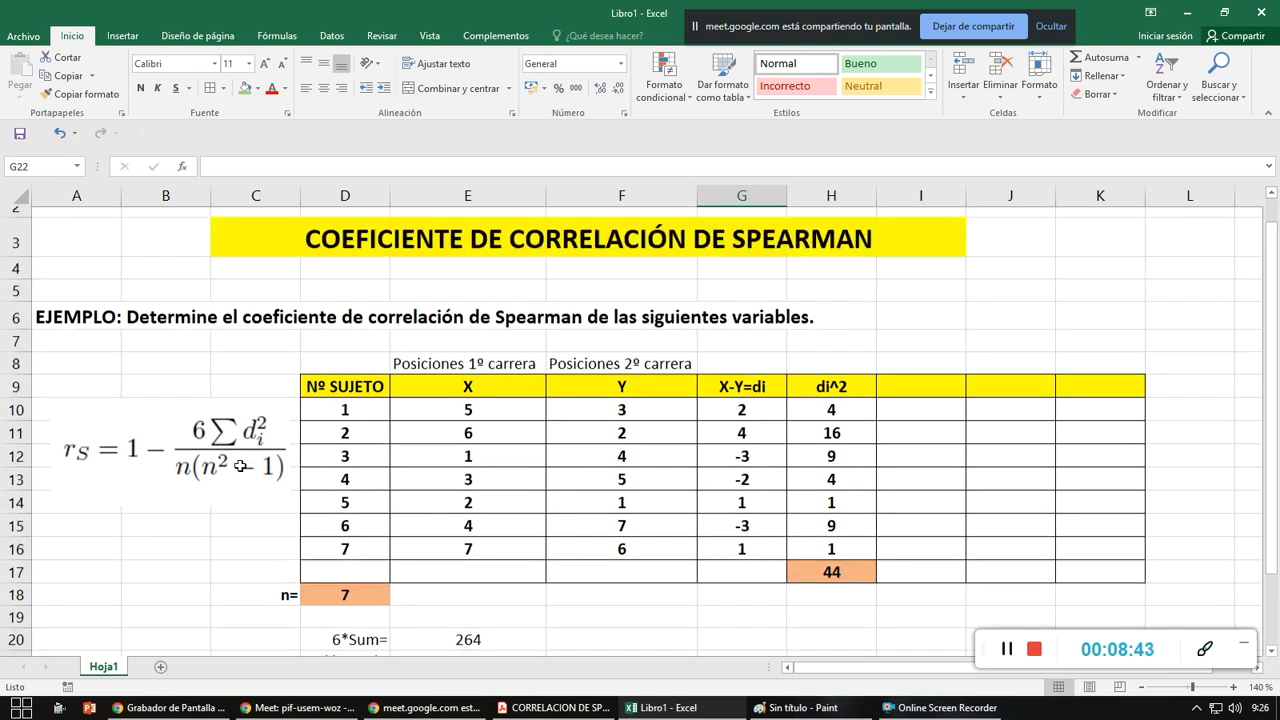
scroll(240, 466, "up", 1)
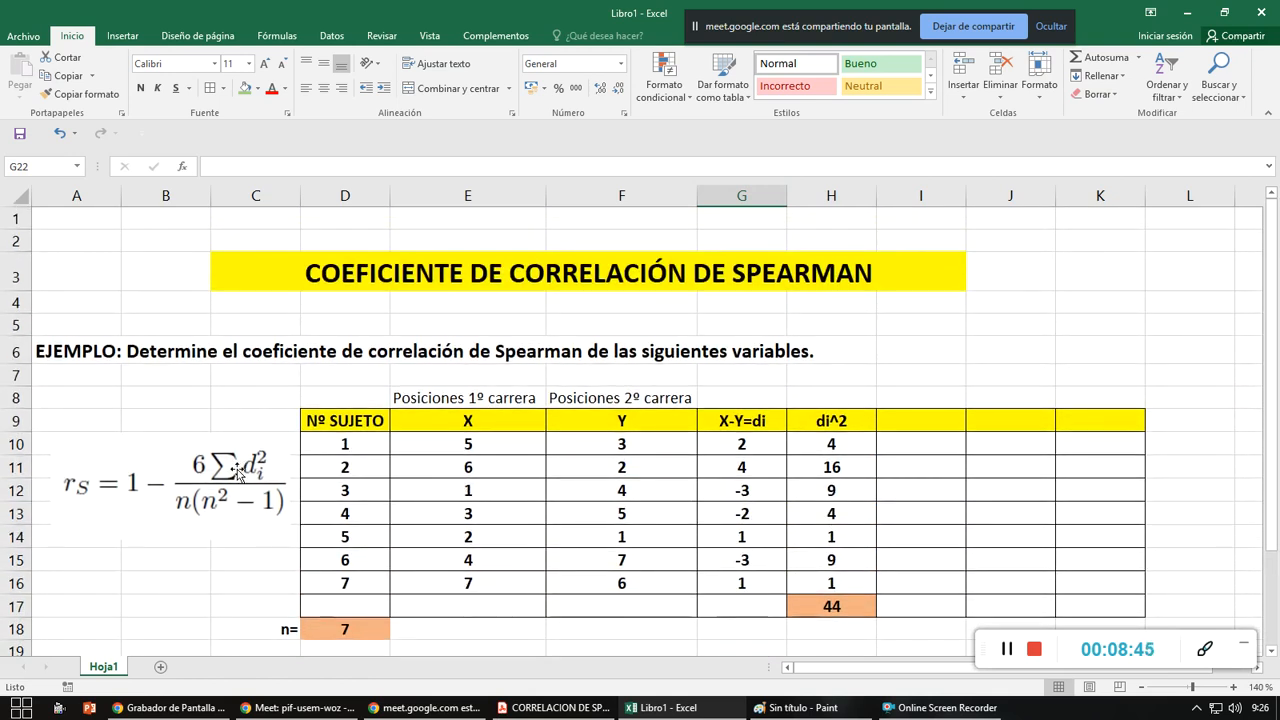
scroll(242, 470, "down", 3)
left_click(221, 292)
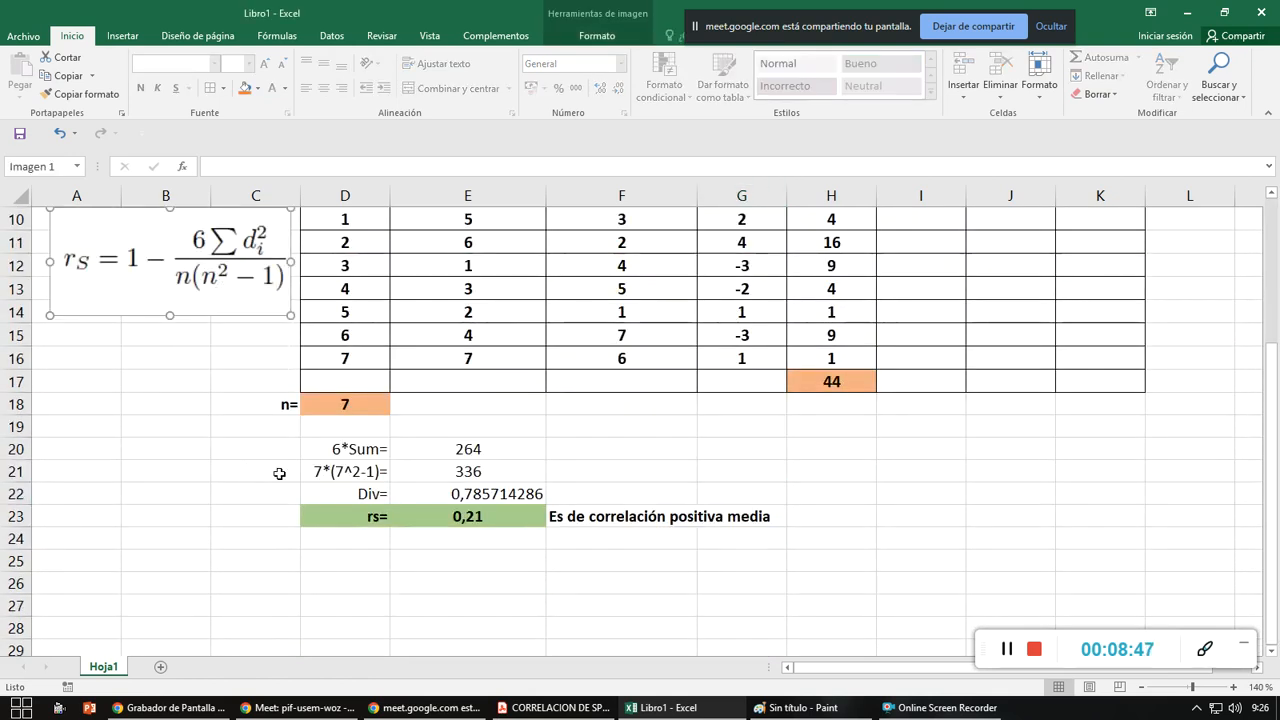
left_click(396, 522)
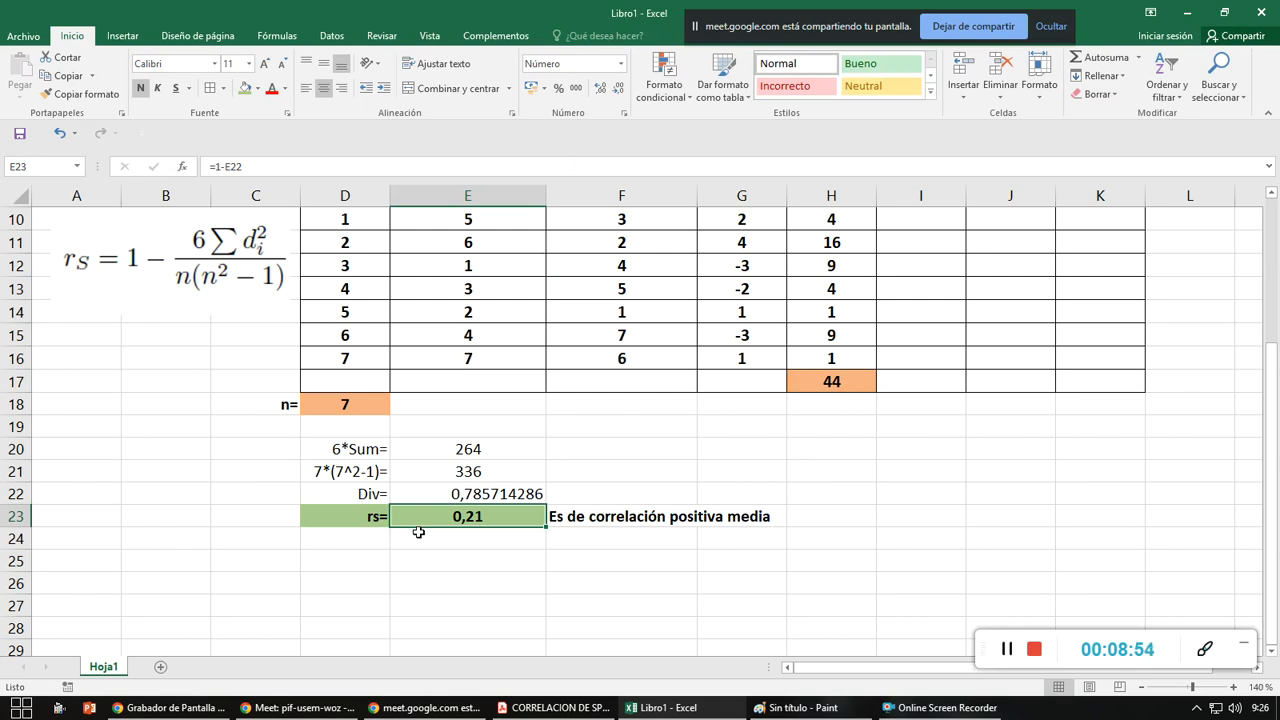
scroll(497, 515, "up", 2)
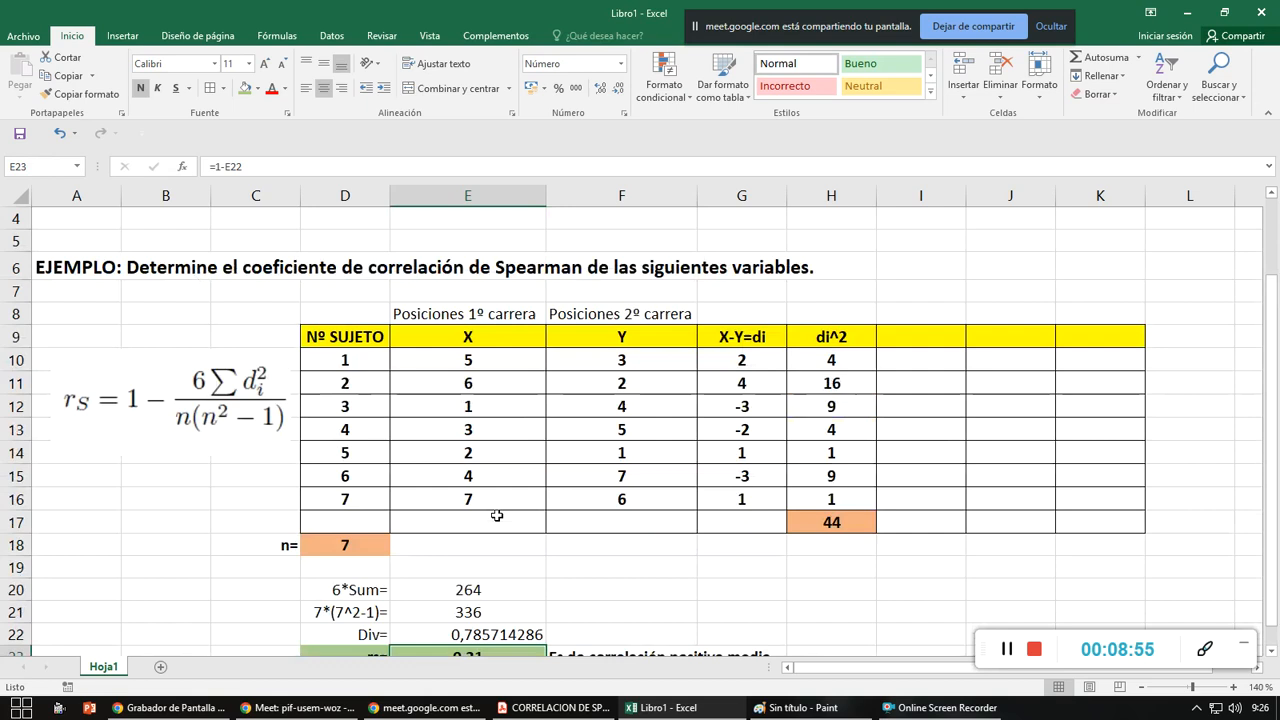
- Switch to the Spearman PDF in Acrobat Reader and examine the case study's hypotheses and worked coefficient calculation on page 3
key("alt+Tab")
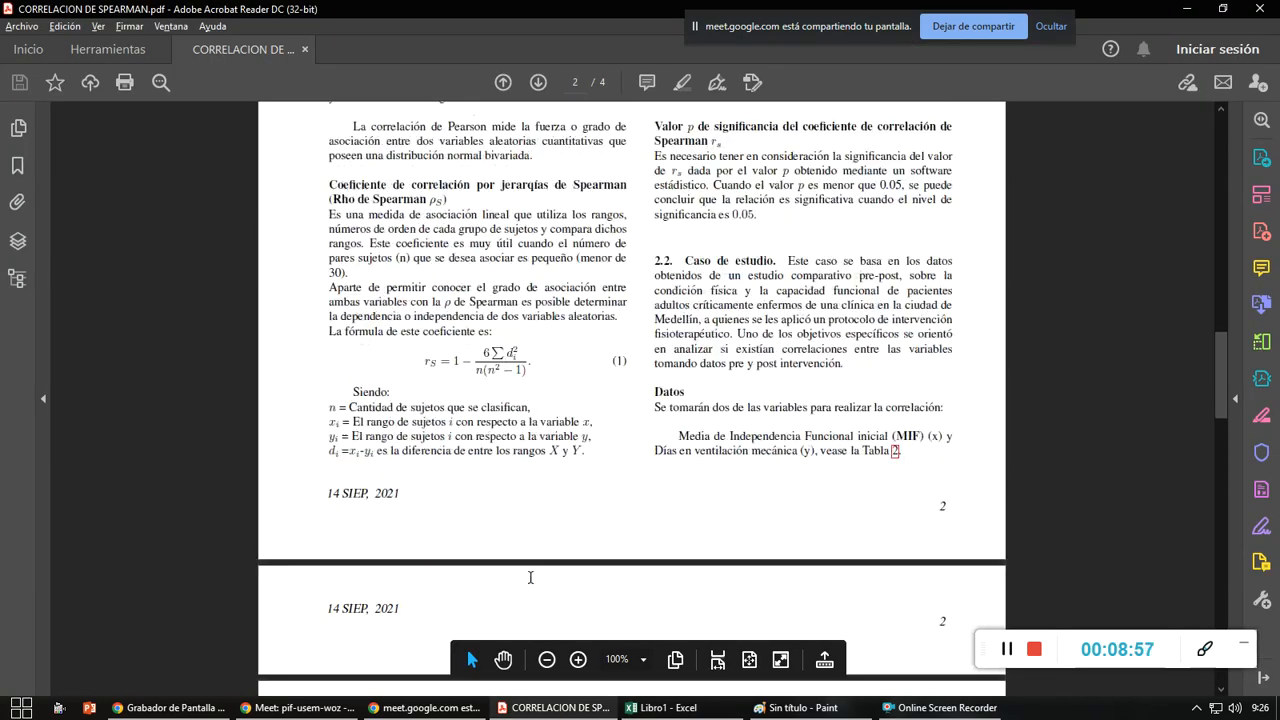
scroll(530, 576, "down", 10)
scroll(530, 576, "down", 10)
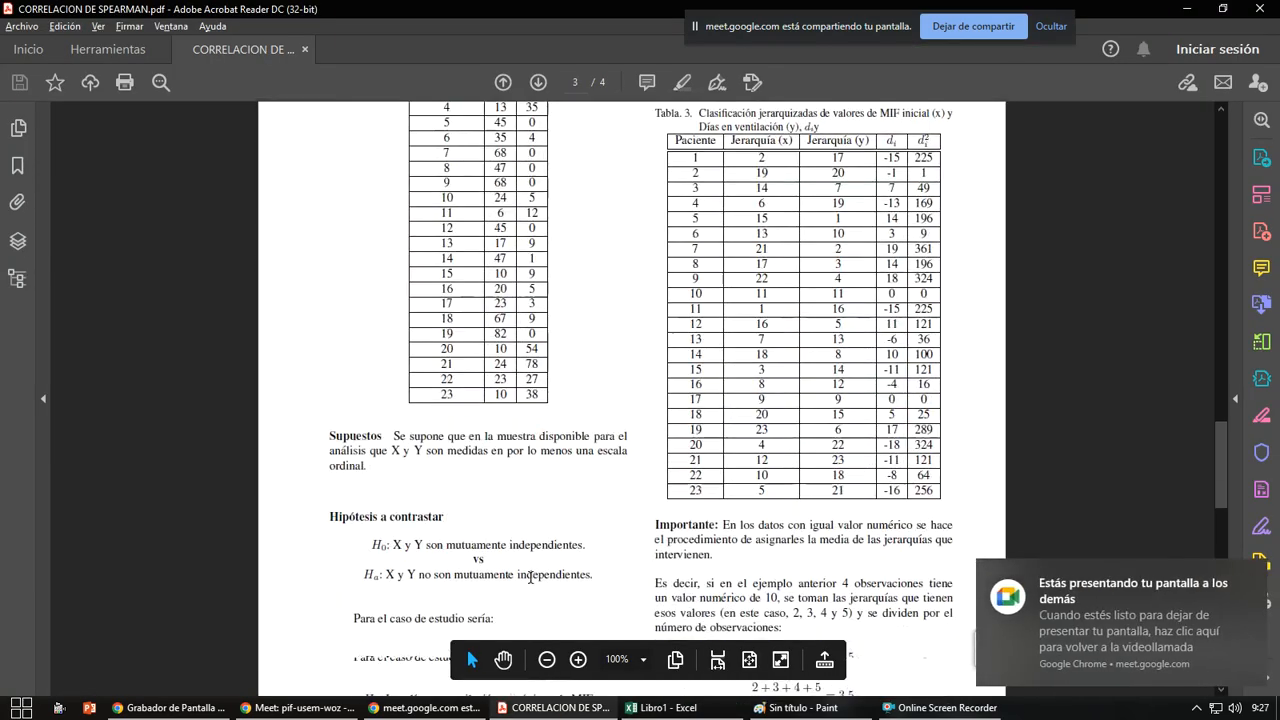
scroll(530, 577, "down", 1)
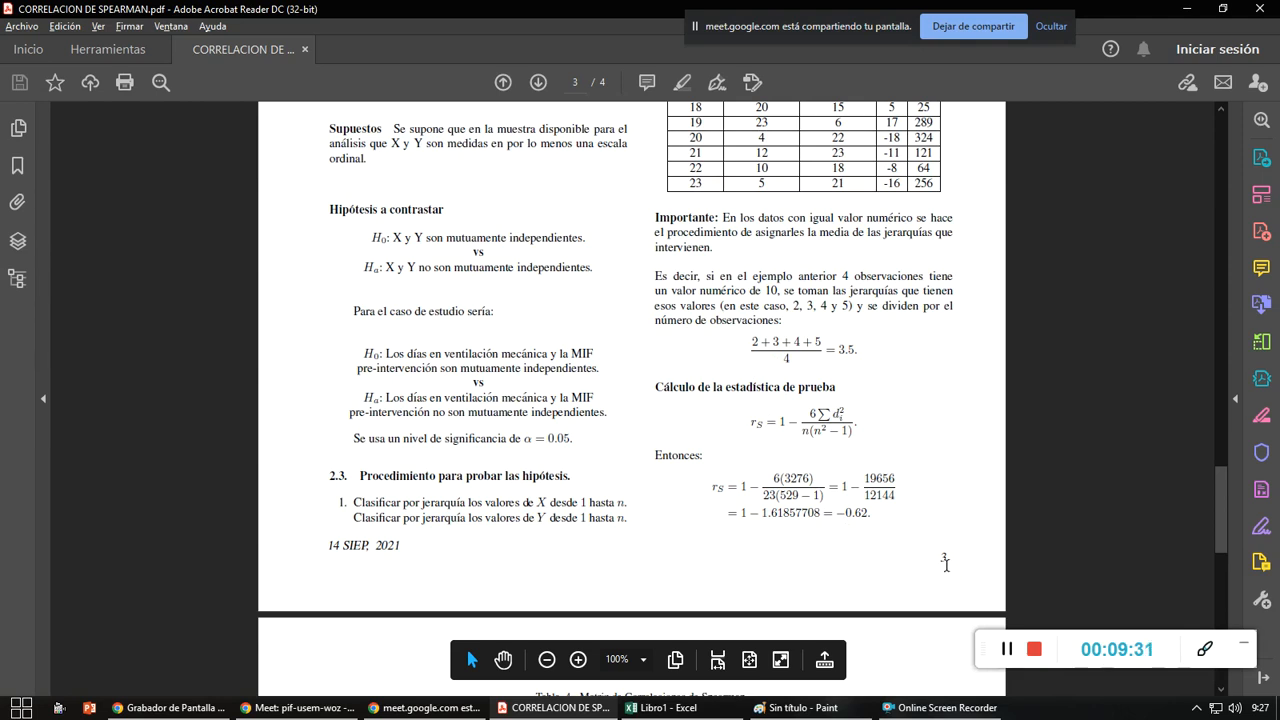
double_click(944, 558)
scroll(740, 515, "up", 1)
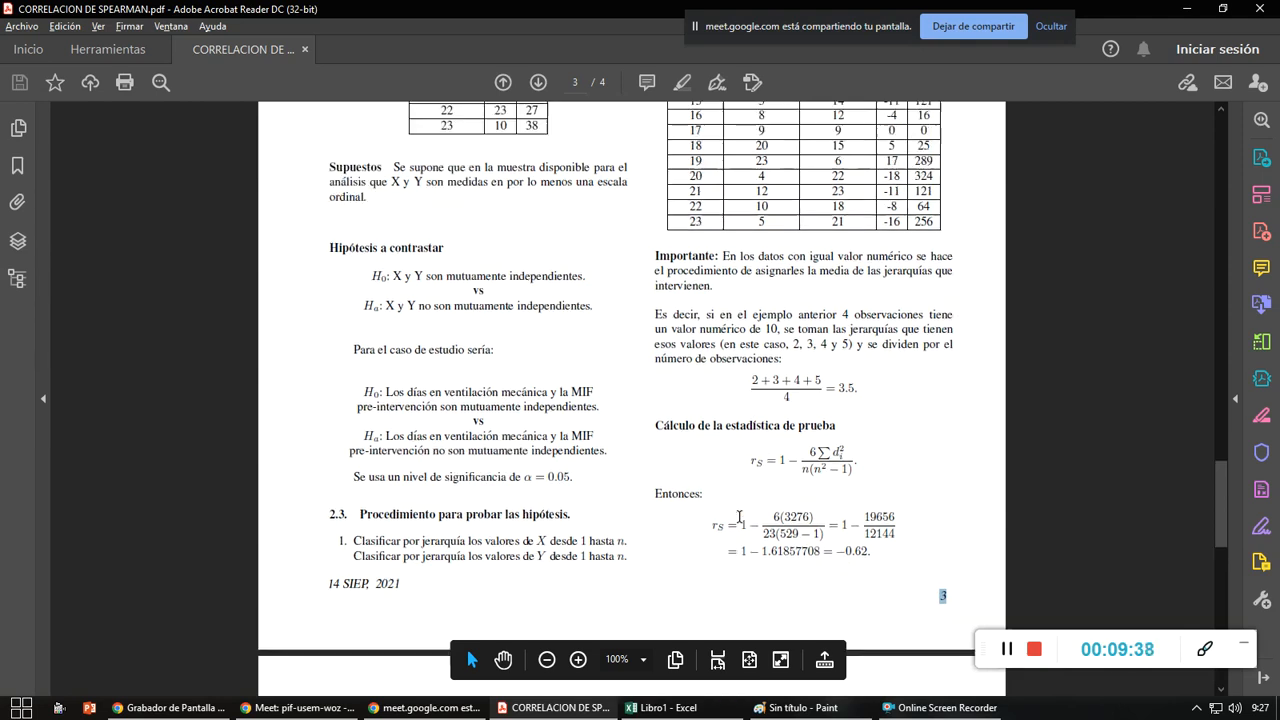
- Examine the ranked-values table, the averaging rule for tied values and the coefficient calculation on page 3 of the PDF
scroll(703, 391, "up", 1)
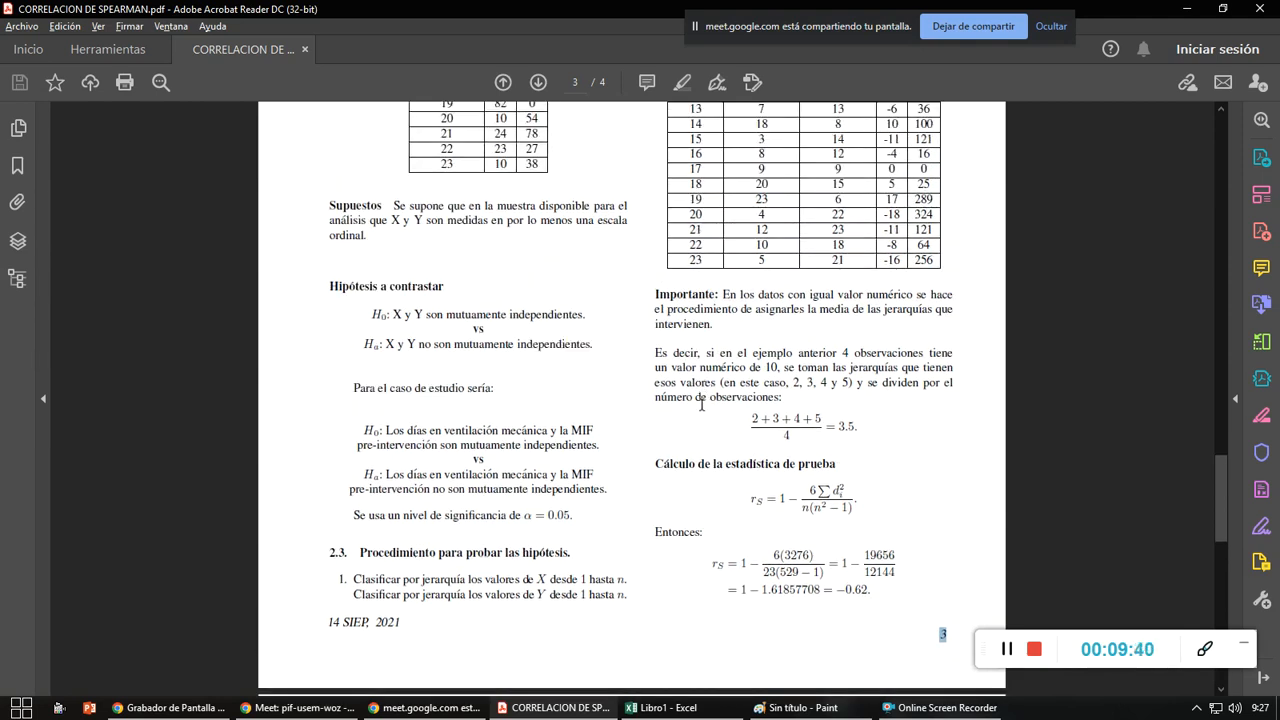
scroll(702, 404, "up", 4)
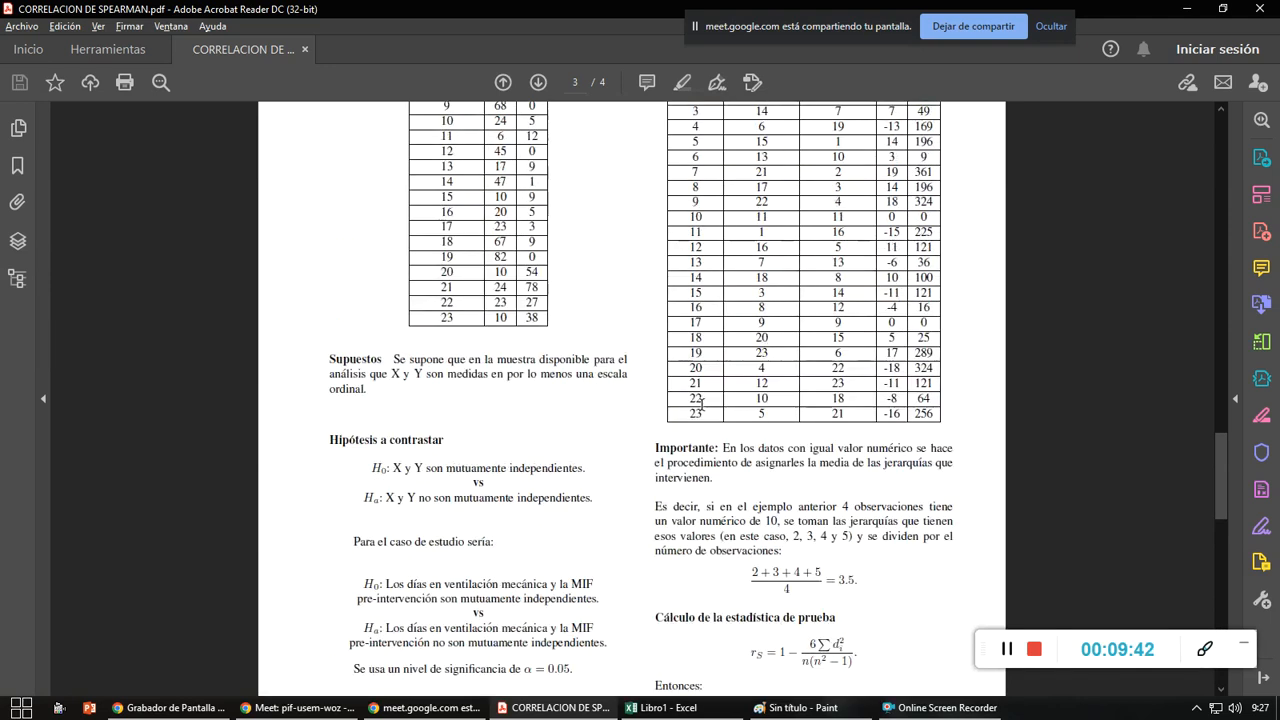
scroll(774, 543, "down", 1)
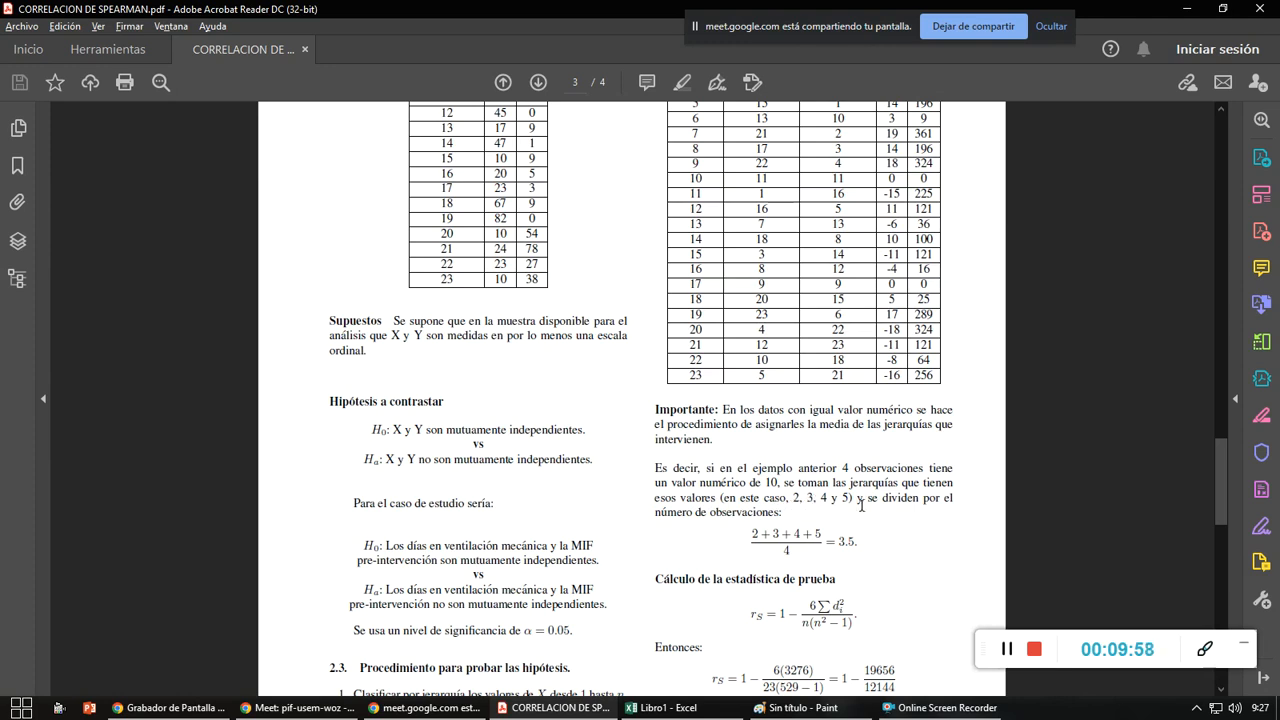
scroll(805, 467, "up", 2)
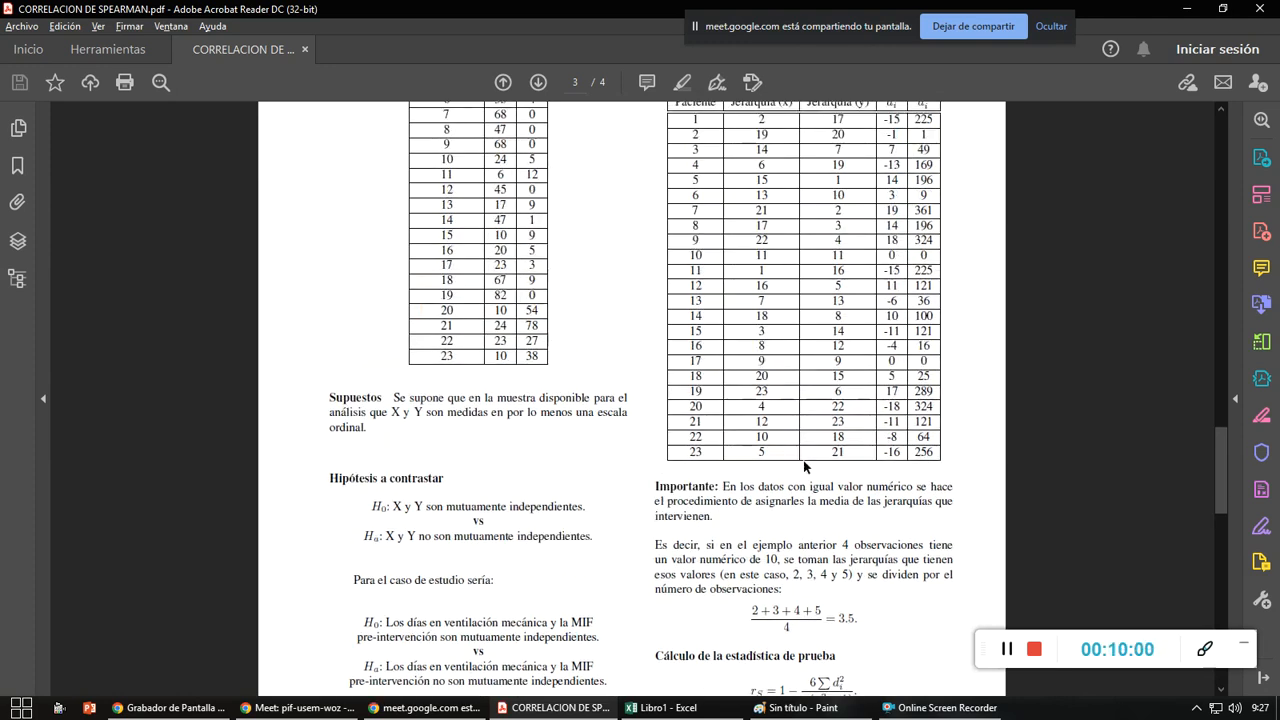
scroll(808, 467, "up", 1)
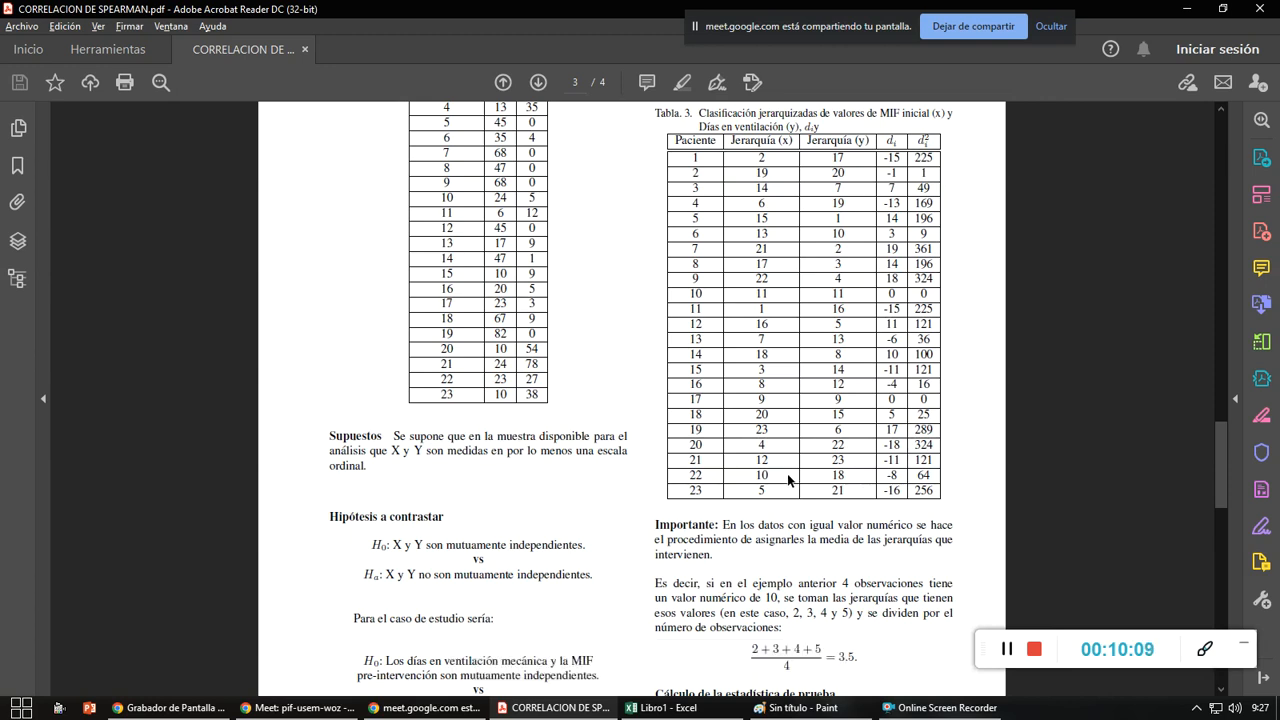
scroll(792, 470, "down", 1)
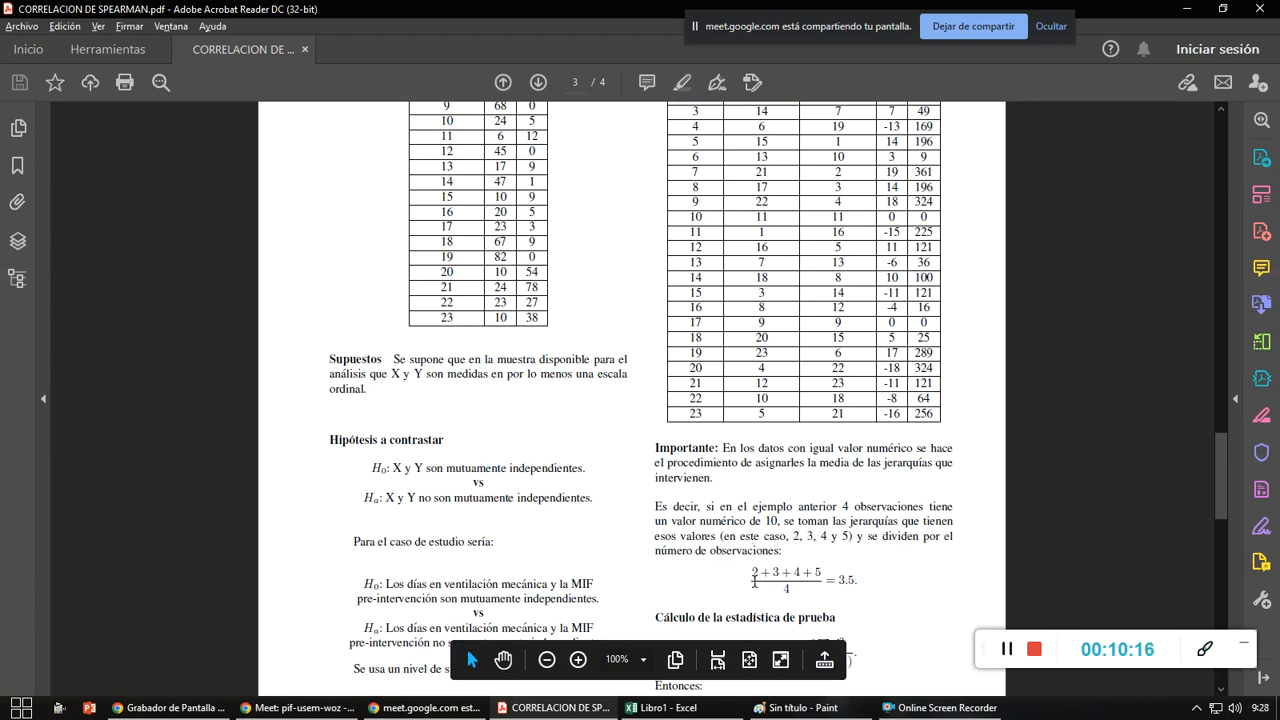
left_click_drag(752, 582, 800, 594)
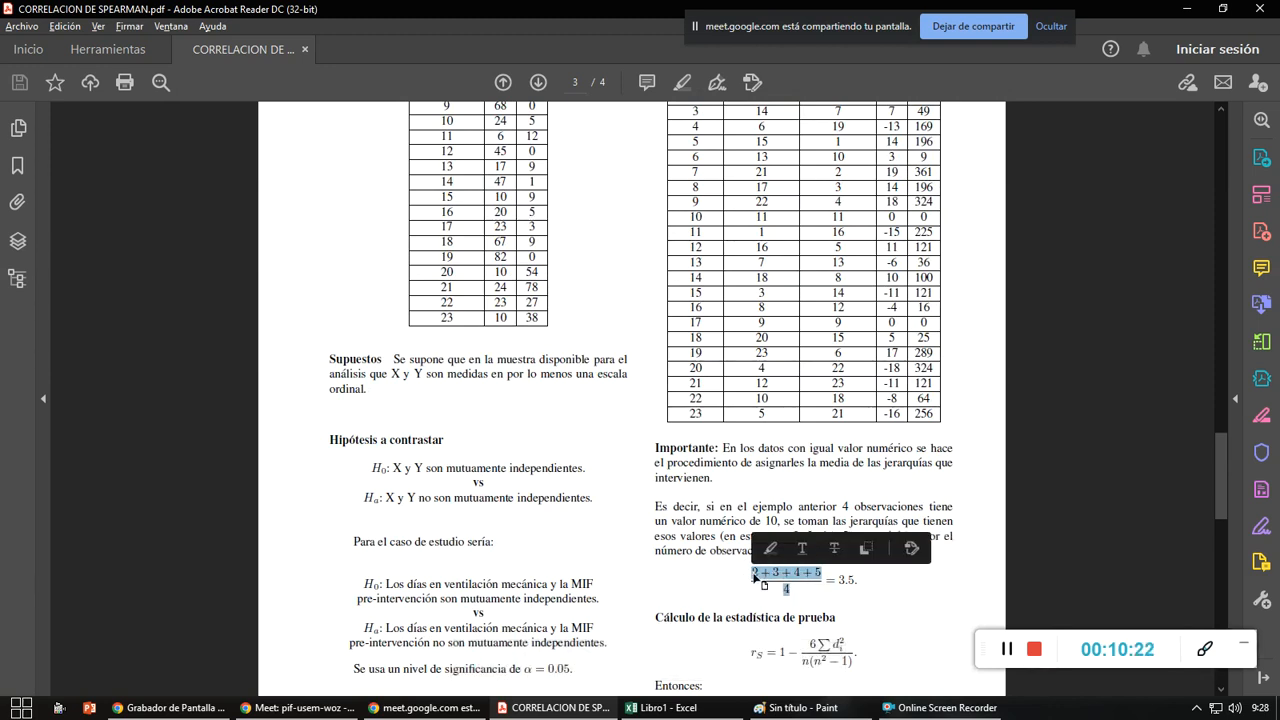
left_click(748, 568)
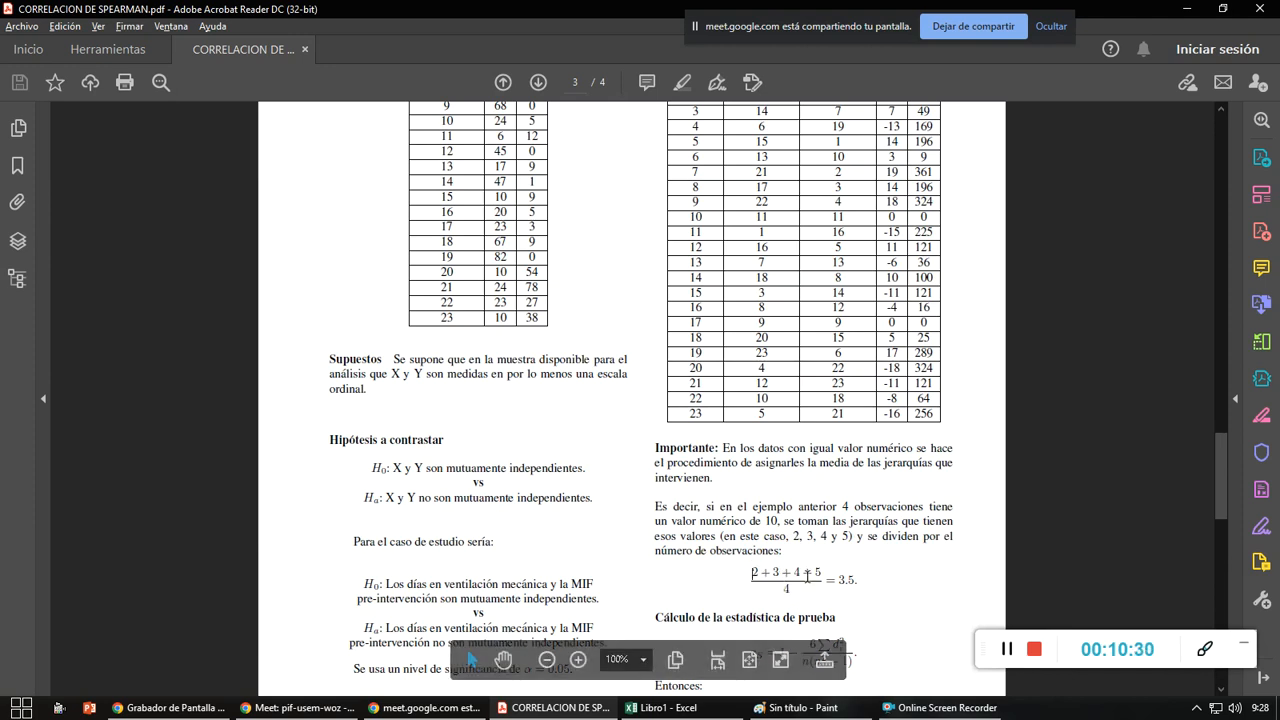
scroll(792, 589, "down", 2)
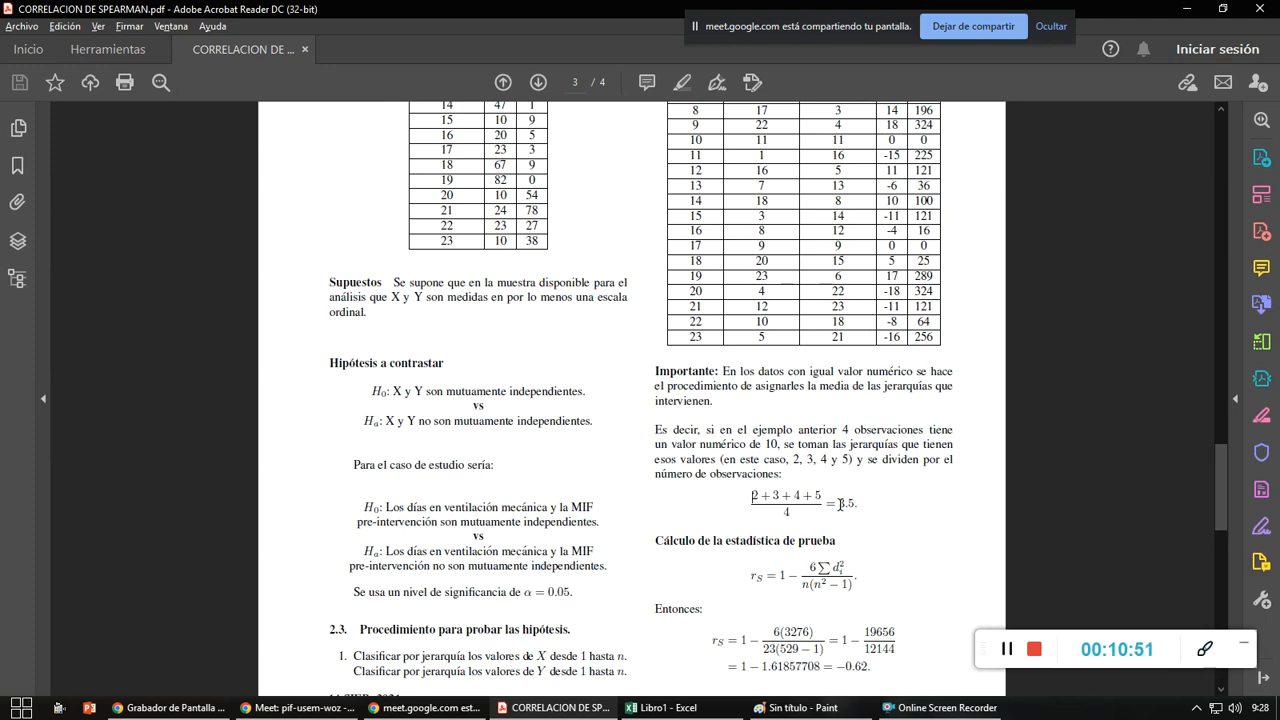
scroll(840, 503, "up", 3)
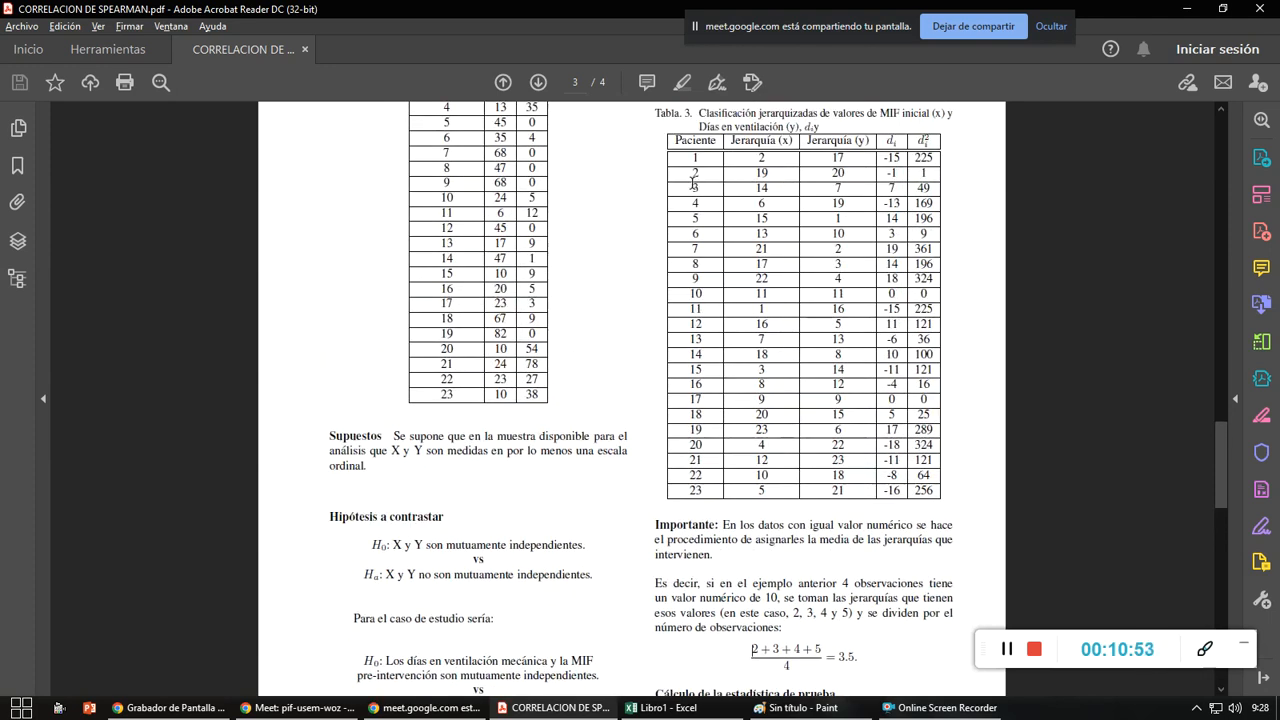
scroll(788, 406, "down", 5)
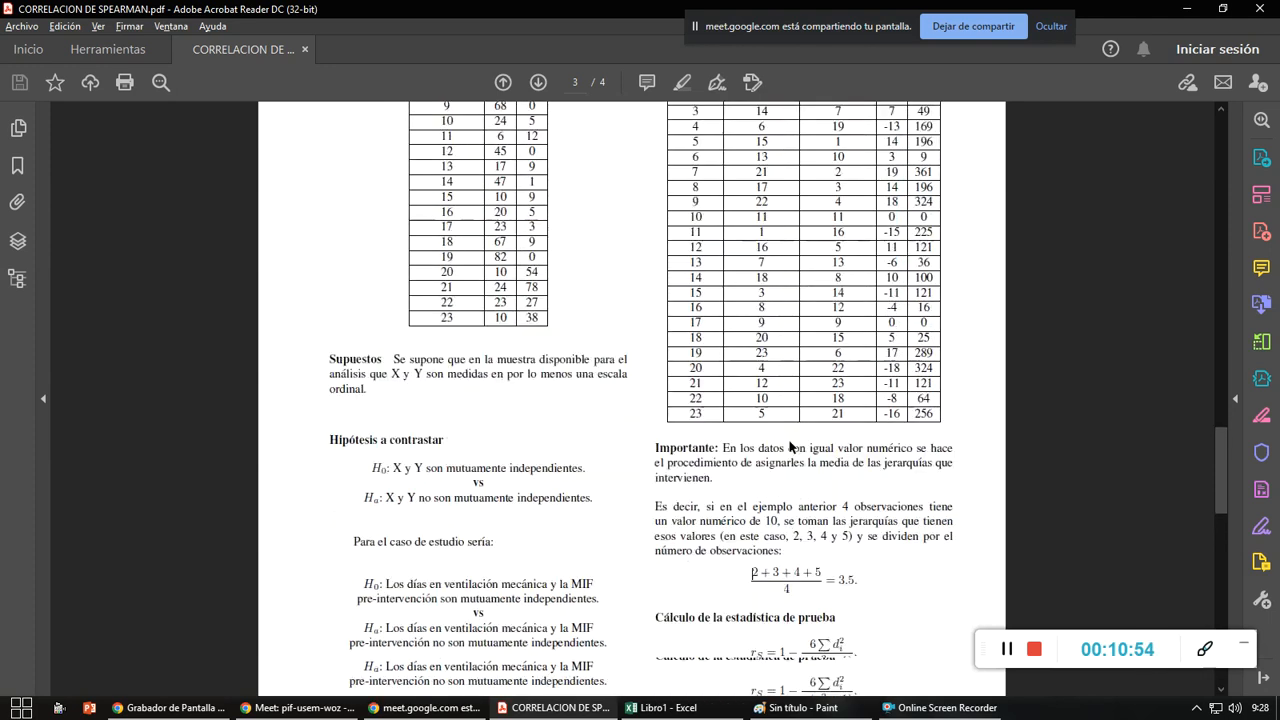
- Check the race positions in the Excel worksheet, and return to the tied-values explanation in the Spearman PDF
left_click(660, 707)
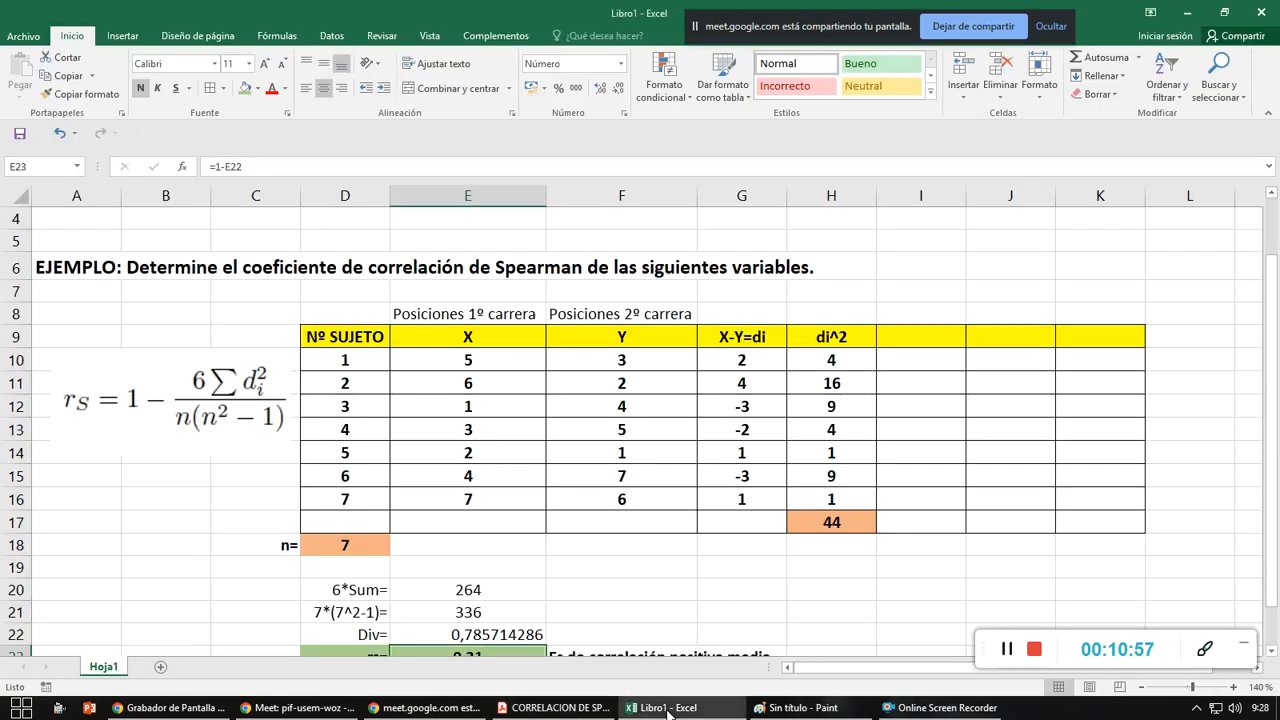
left_click(582, 384)
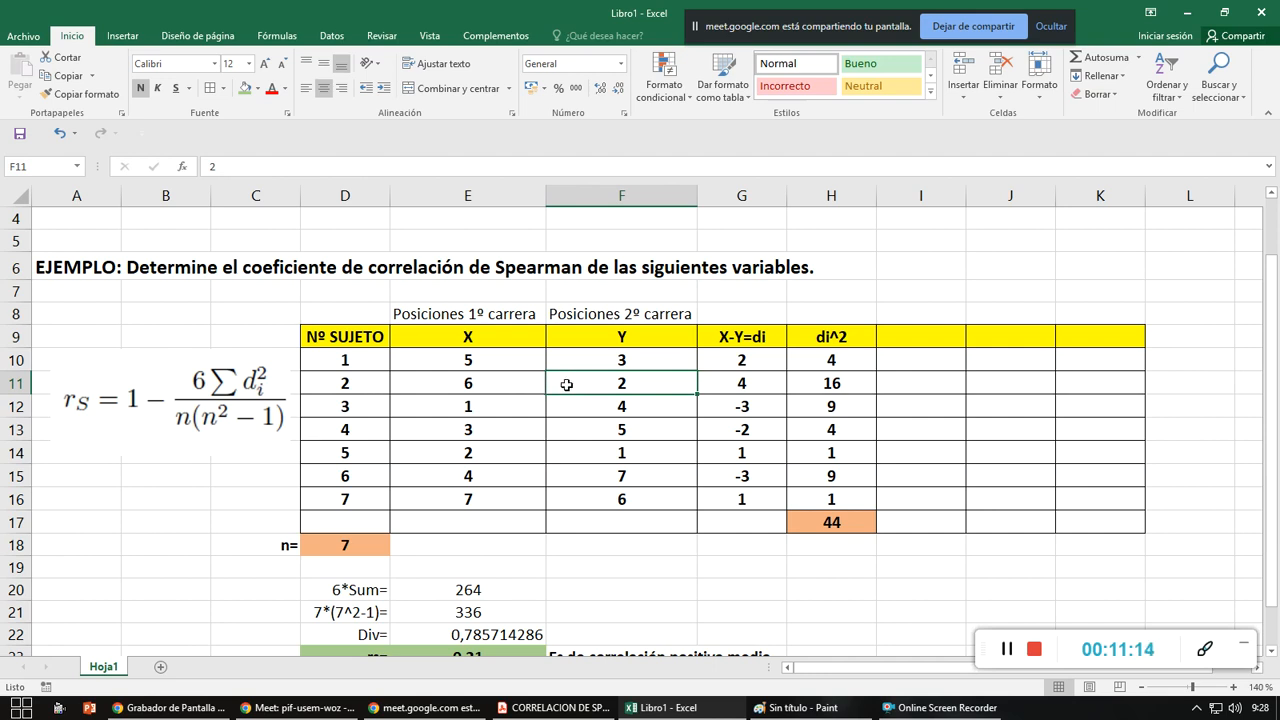
left_click(558, 708)
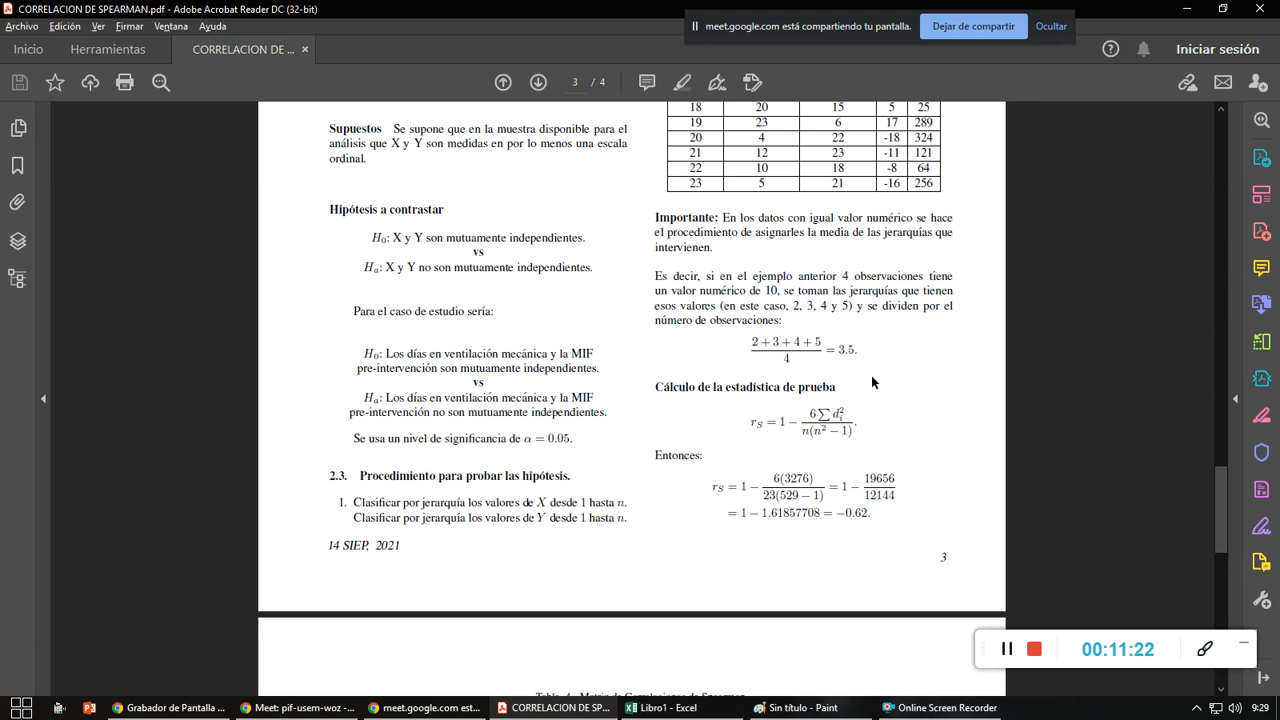
scroll(871, 376, "up", 2)
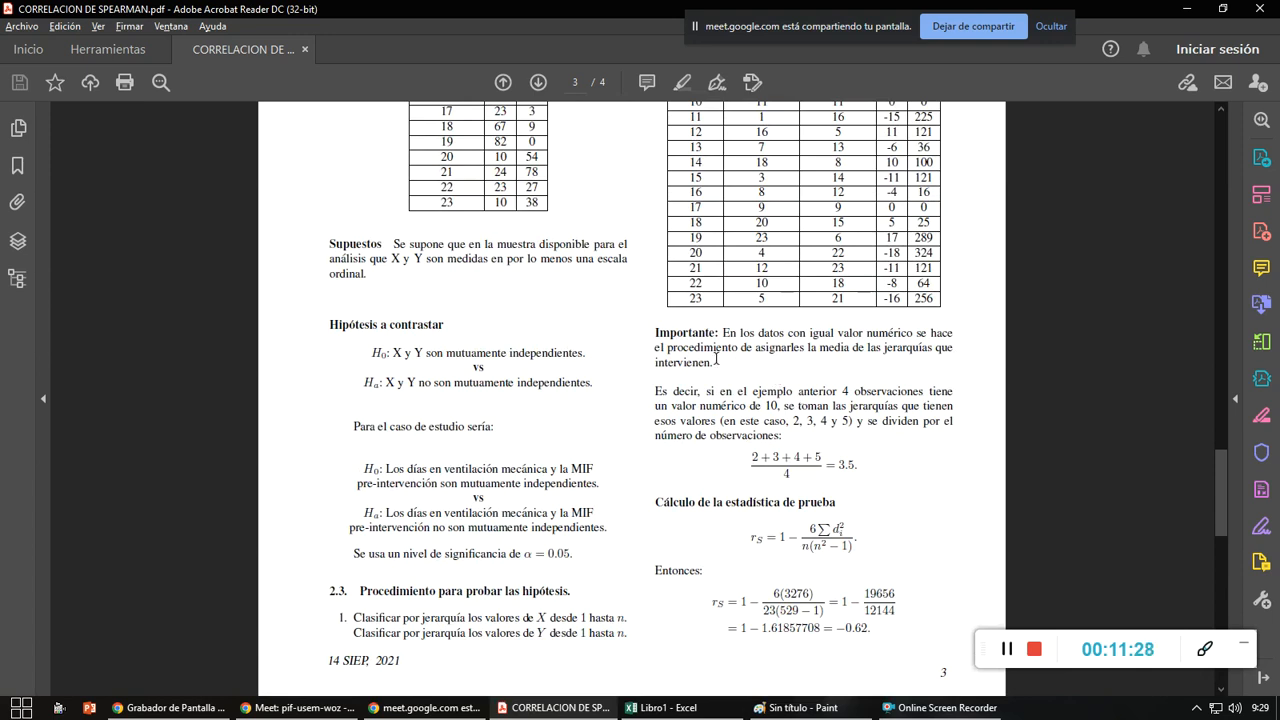
scroll(638, 345, "up", 1)
scroll(638, 345, "up", 1)
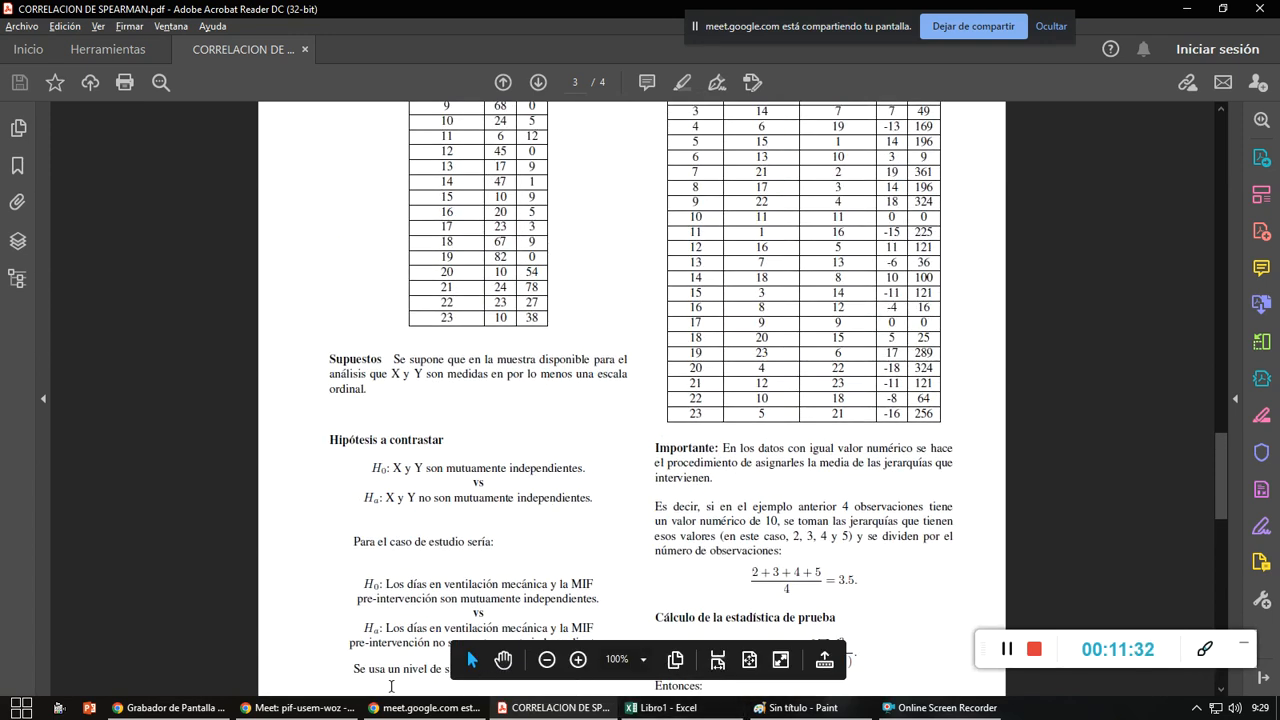
- Switch to the Google Meet call in Chrome and check the participants
mouse_move(291, 715)
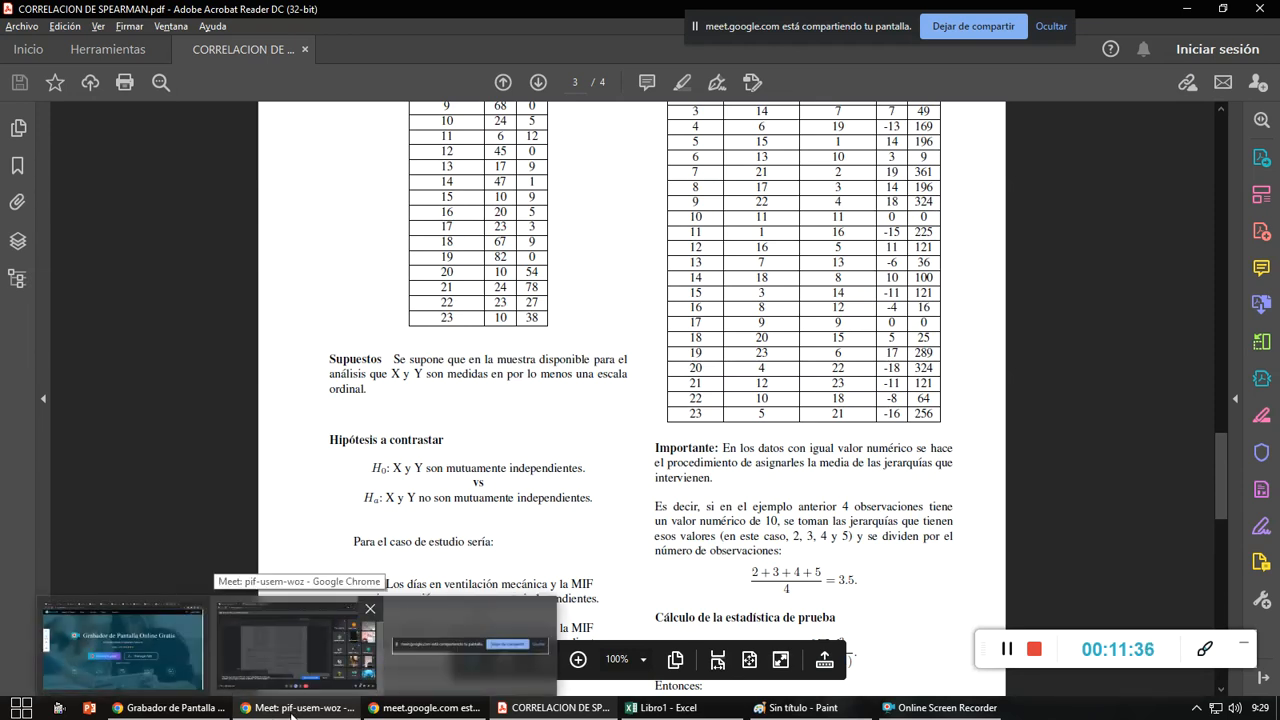
left_click(291, 708)
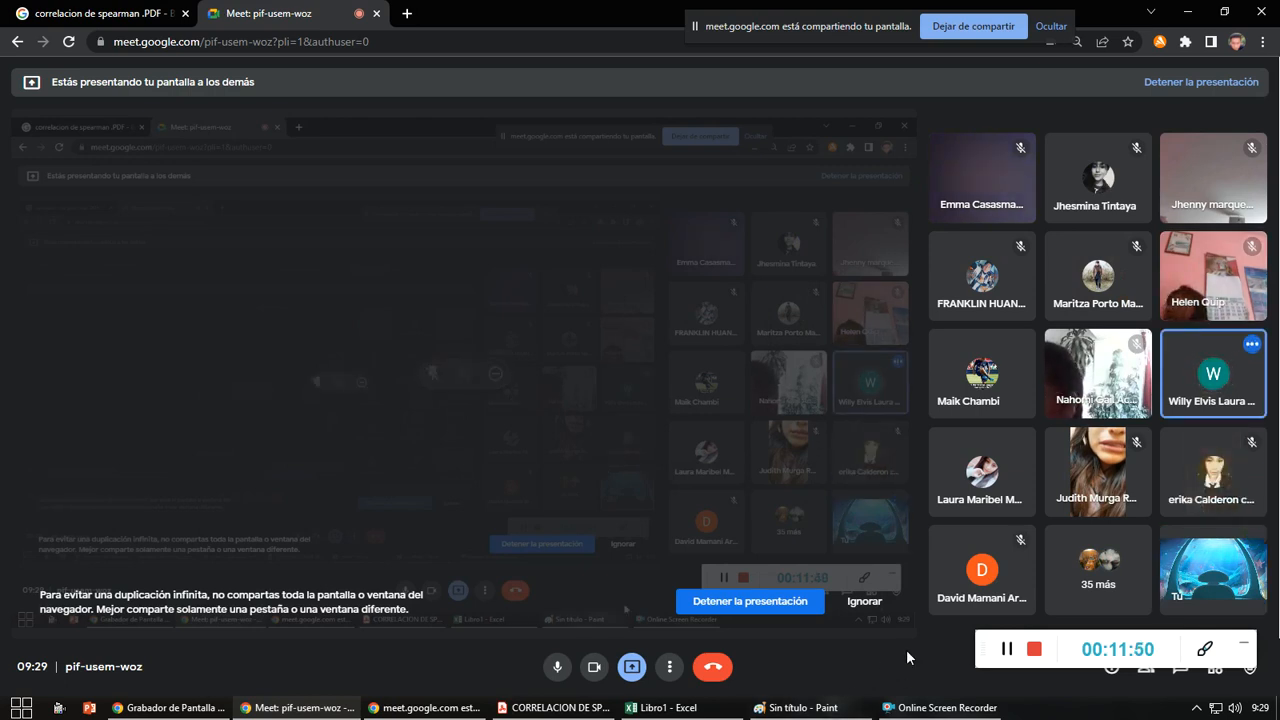
mouse_move(980, 649)
left_mouse_down()
mouse_move(926, 664)
mouse_move(985, 669)
left_mouse_up()
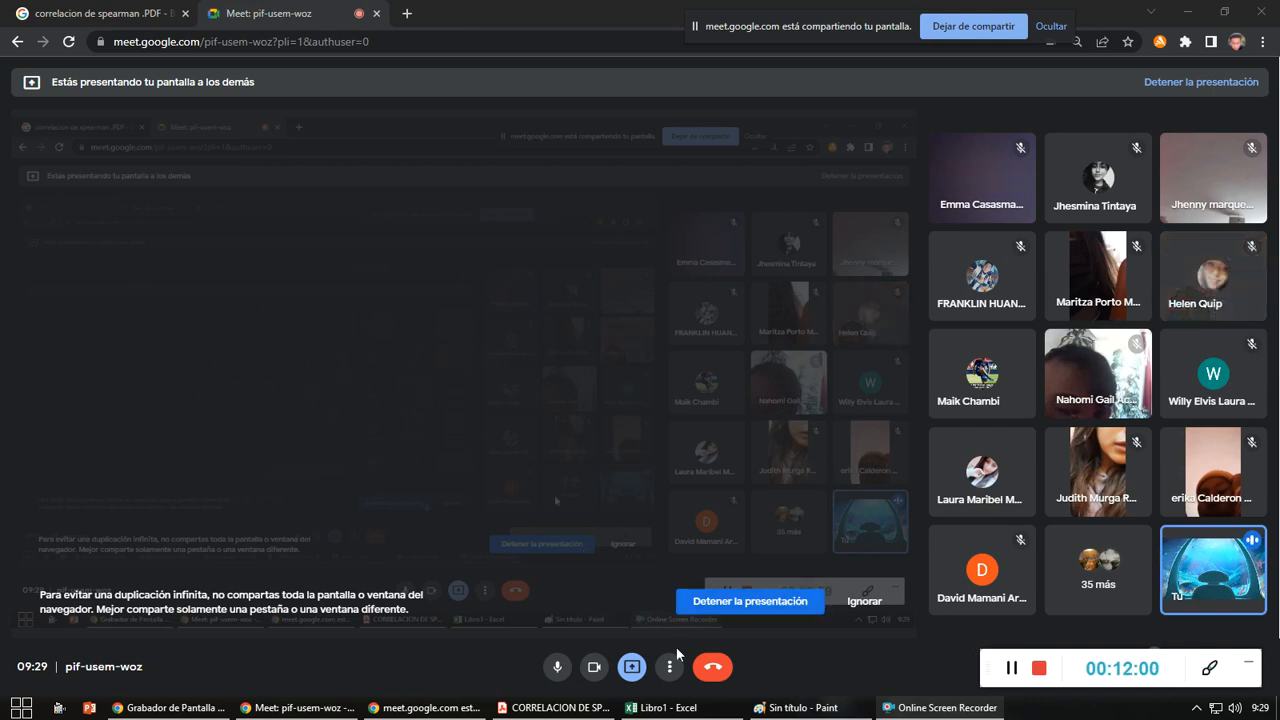
- Switch back to Excel and add a new blank worksheet after Hoja1
left_click(662, 707)
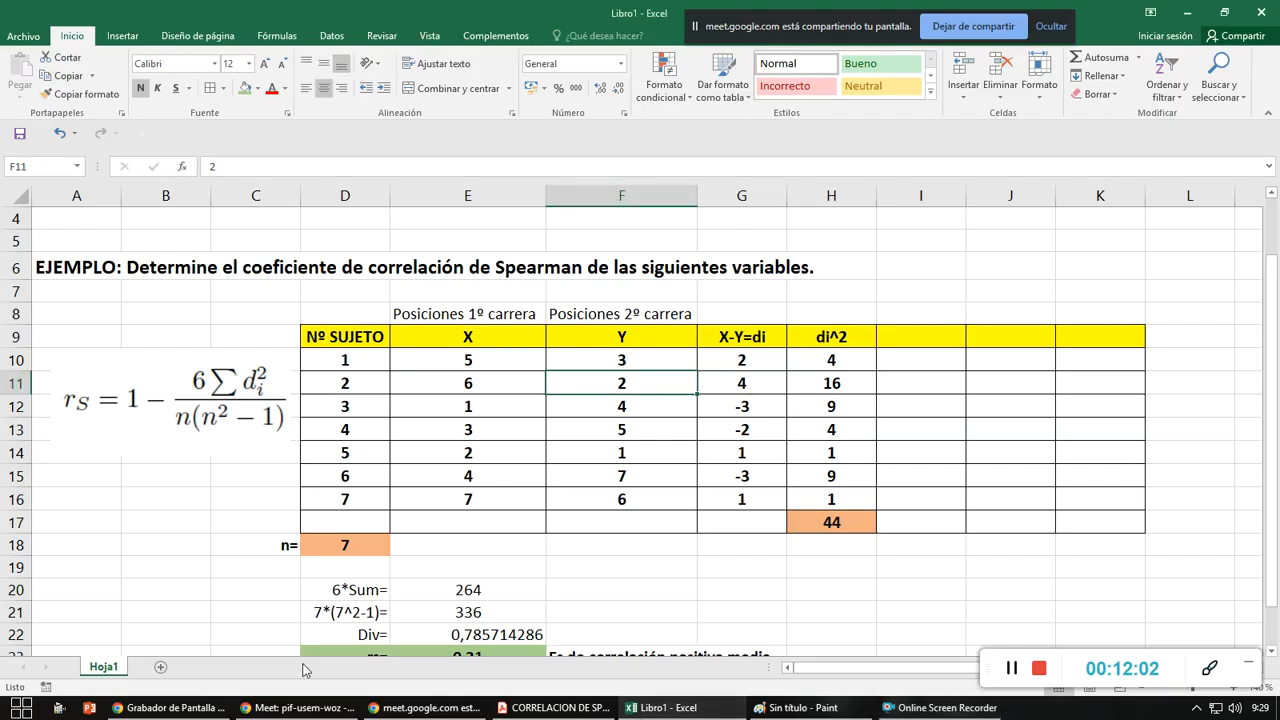
left_click(161, 669)
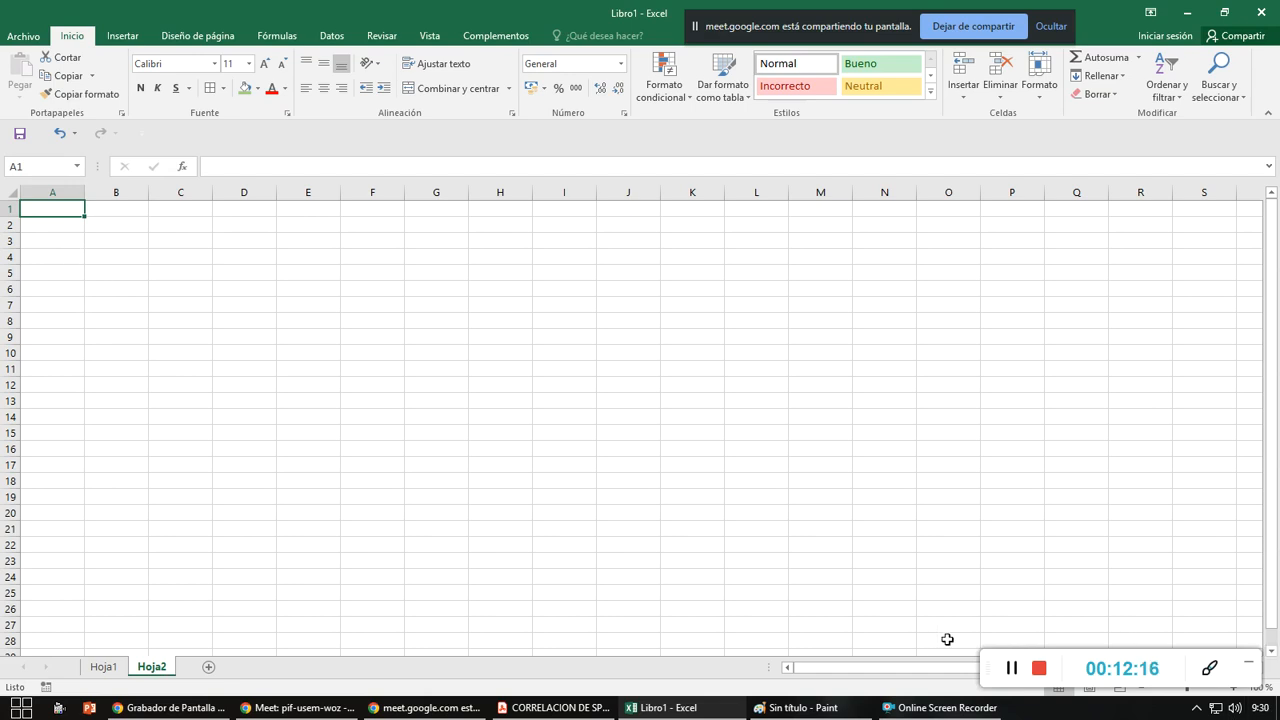
left_click_drag(988, 668, 989, 221)
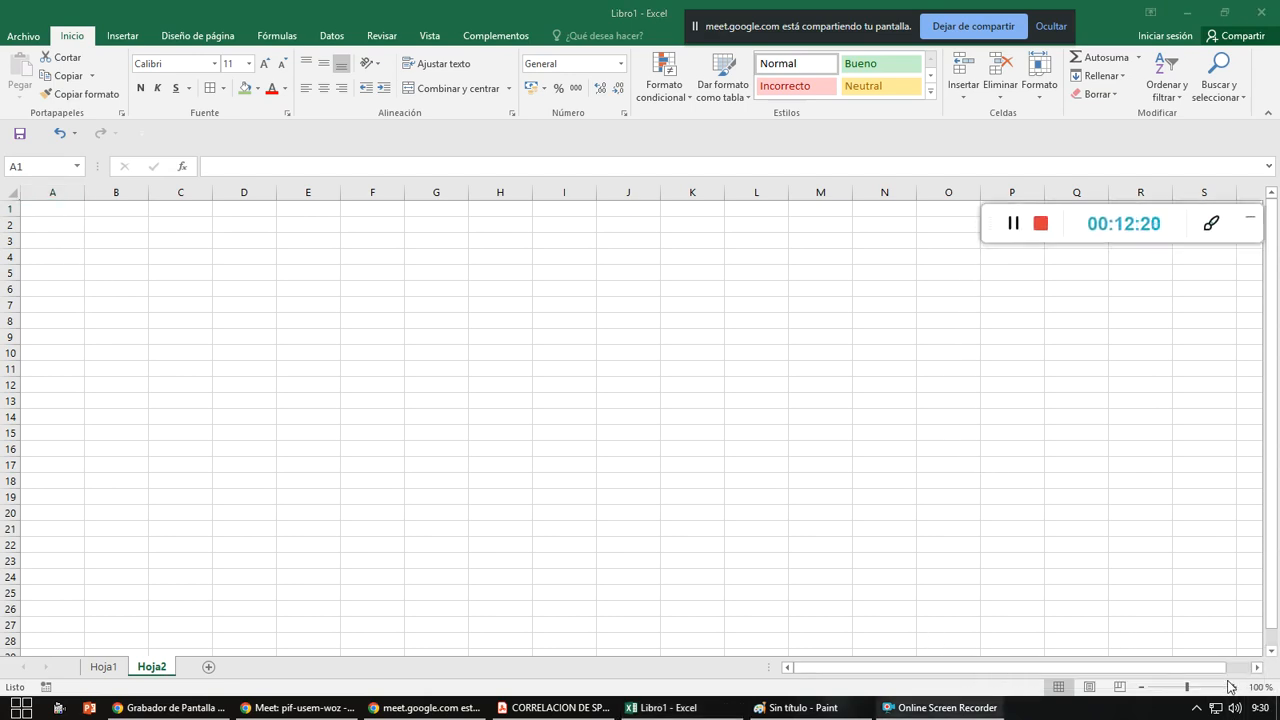
- Enter the column headings P1, P2, P3, P4, P5 and P6 across A1:F1 of the new sheet
left_click(1233, 687)
left_click(1233, 687)
left_click(1233, 687)
left_click(1233, 687)
left_click(1233, 687)
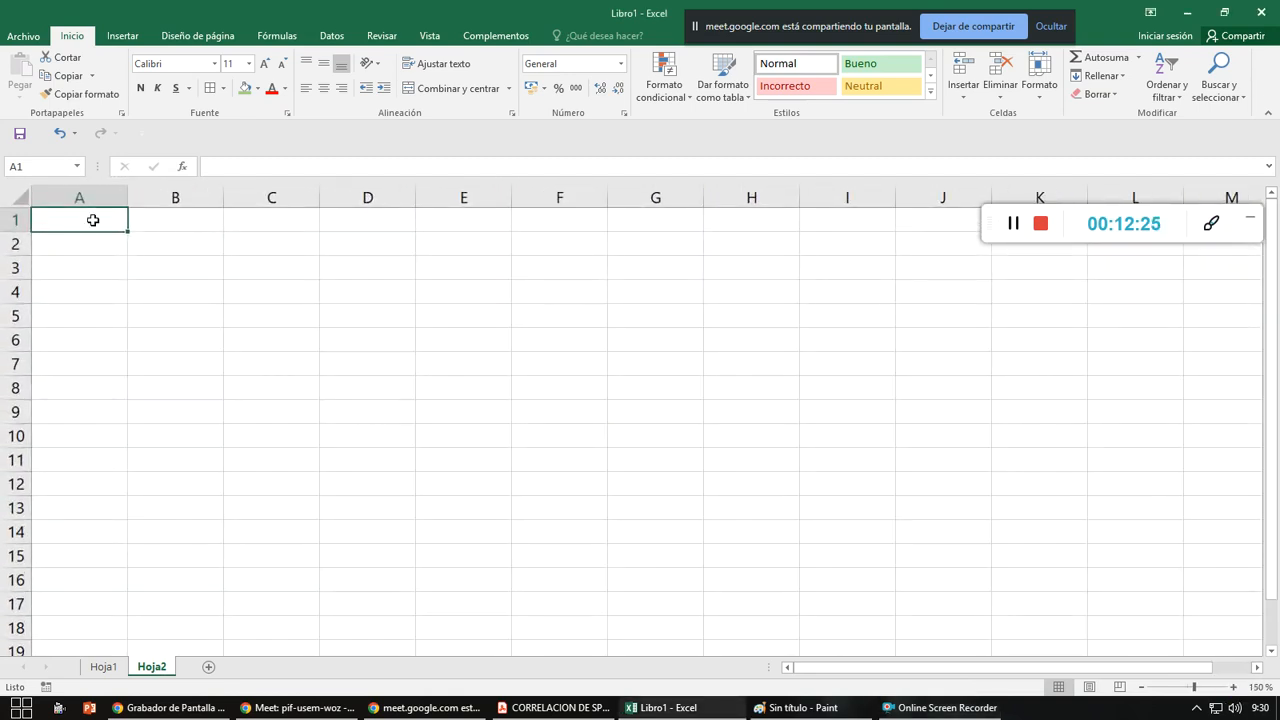
type("P1")
key("Tab")
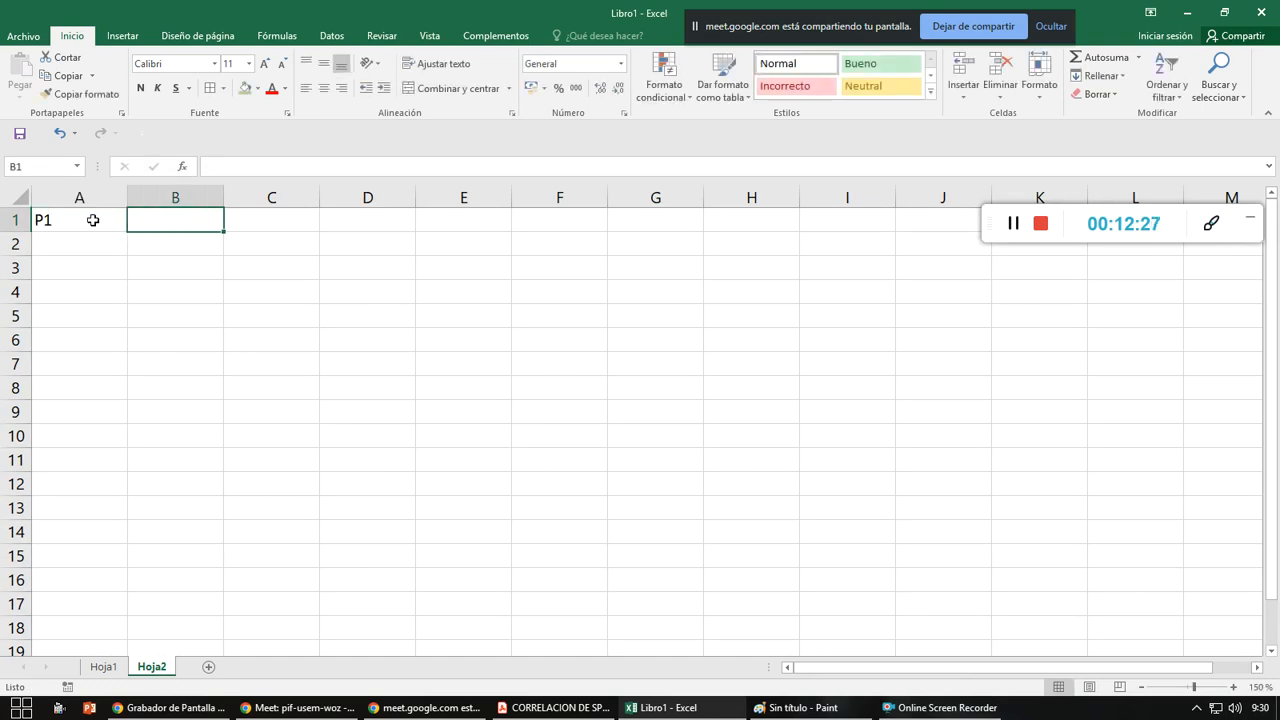
type("P2")
key("Tab")
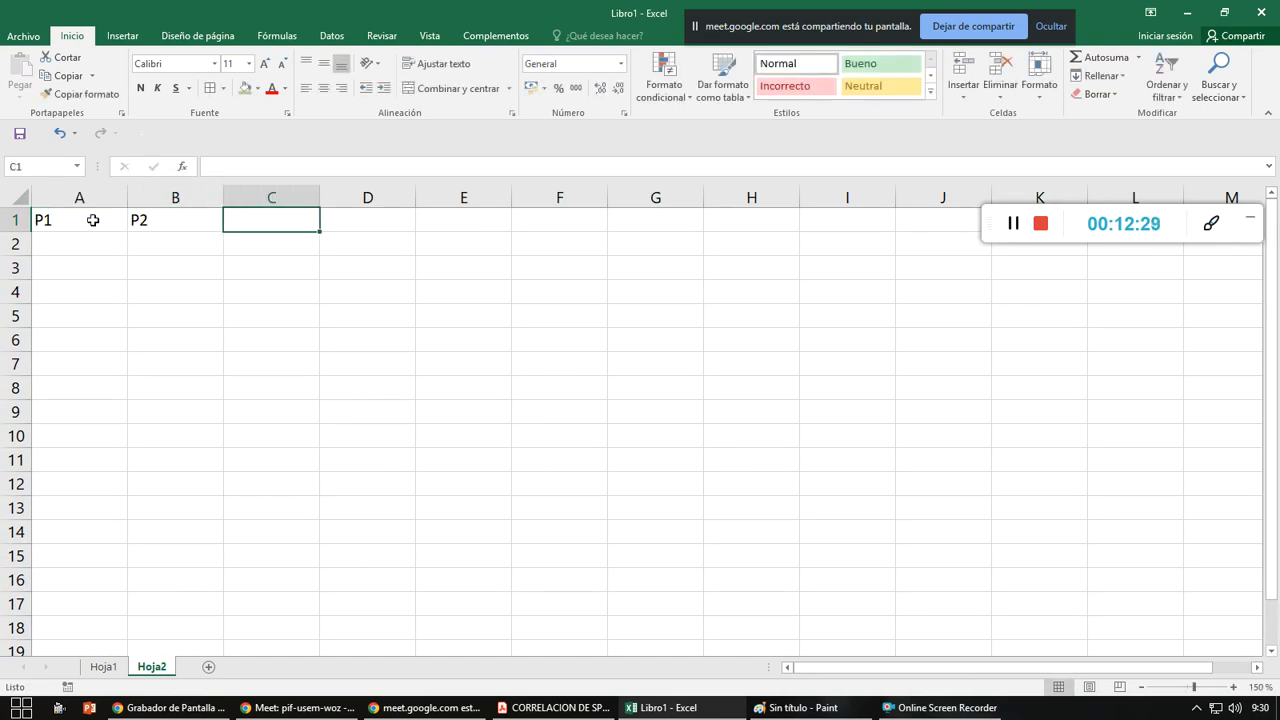
type("P3")
key("Tab")
type("P4")
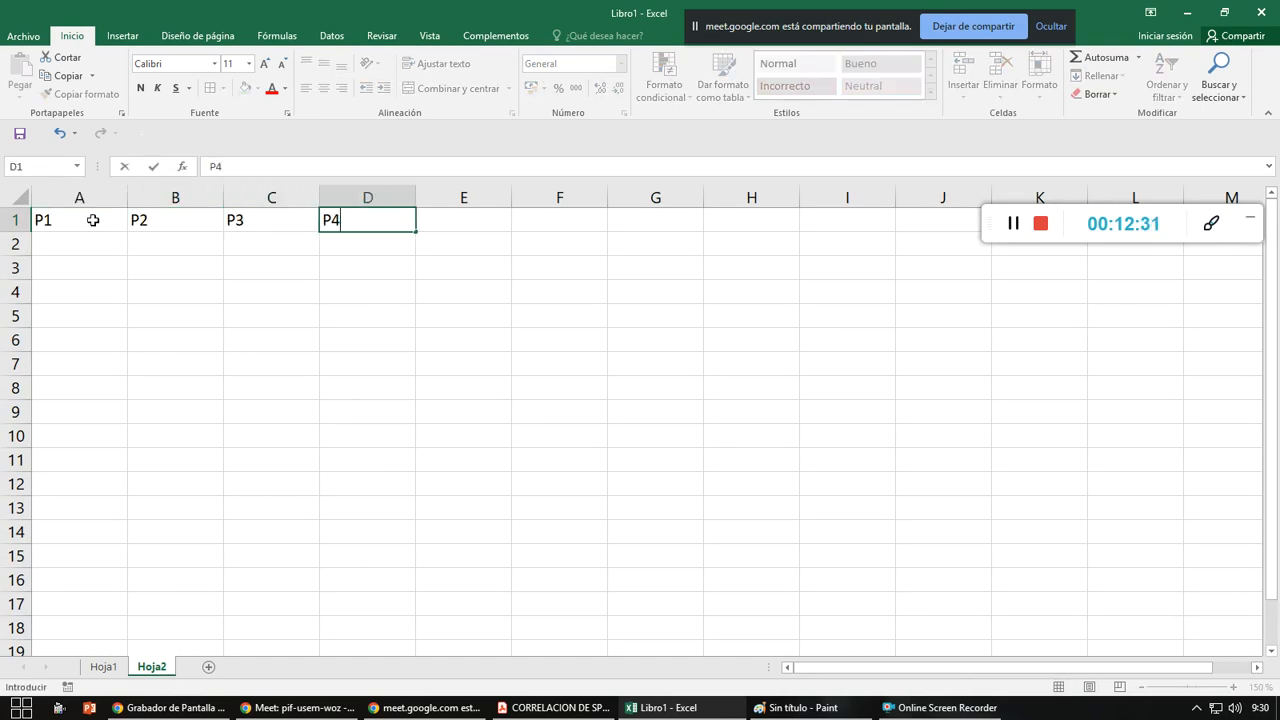
key("Tab")
type("P5")
key("Tab")
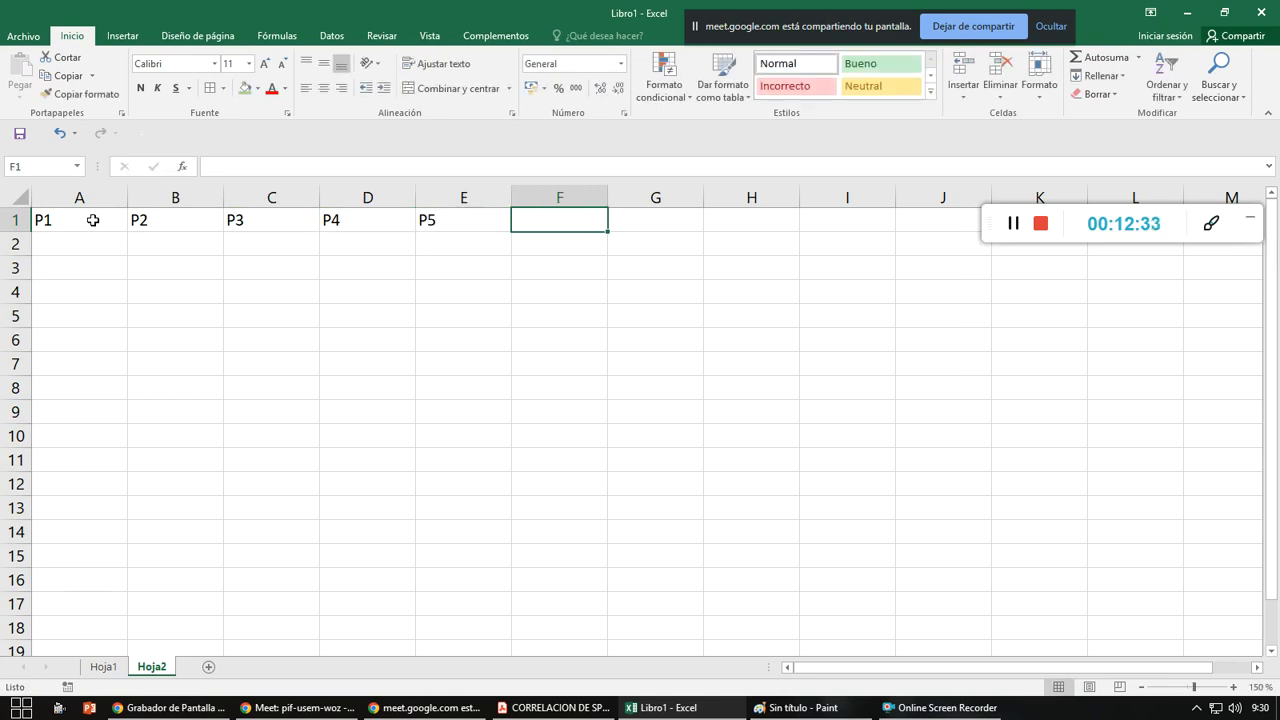
type("P6")
key("Down")
- Fill the P1 column in A2:A8 with the values 4, 3, 2, 1, 3, 4 and 2
key("Left")
key("Left")
key("Left")
key("Left")
key("Left")
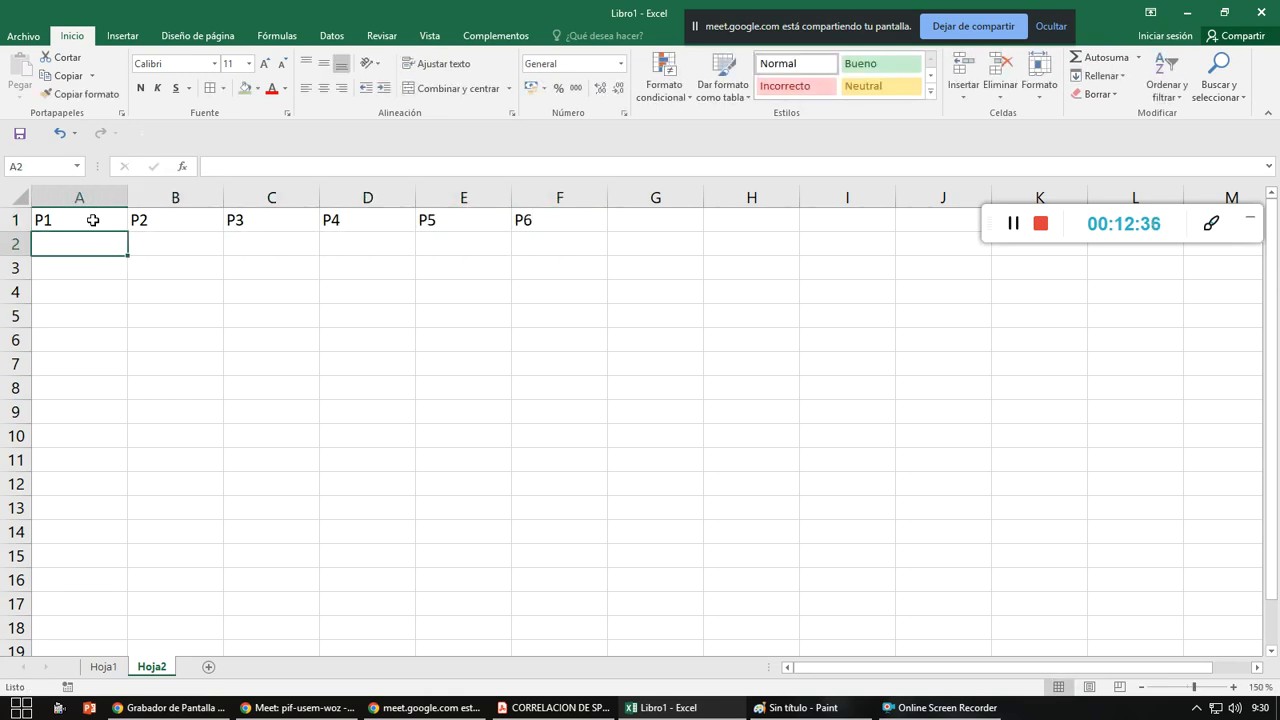
type("4")
key("Return")
type("3")
key("Return")
type("2")
key("Return")
type("1")
key("Return")
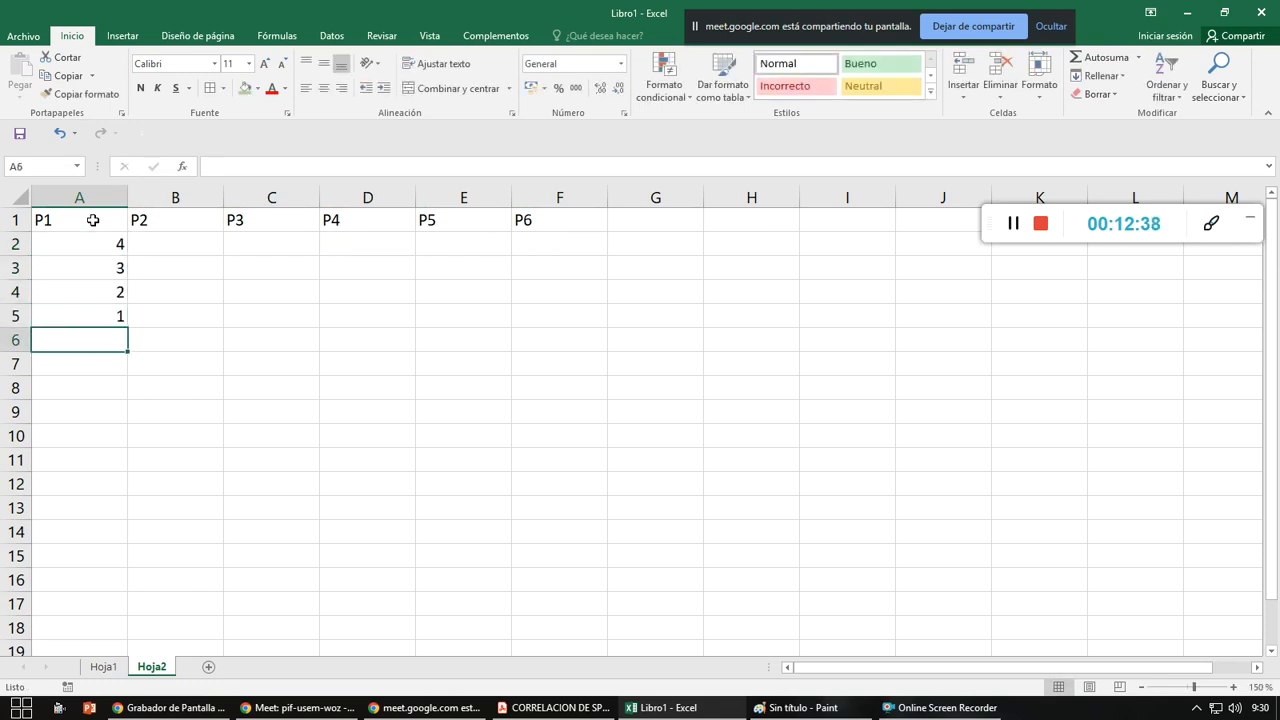
type("3")
key("Return")
type("42")
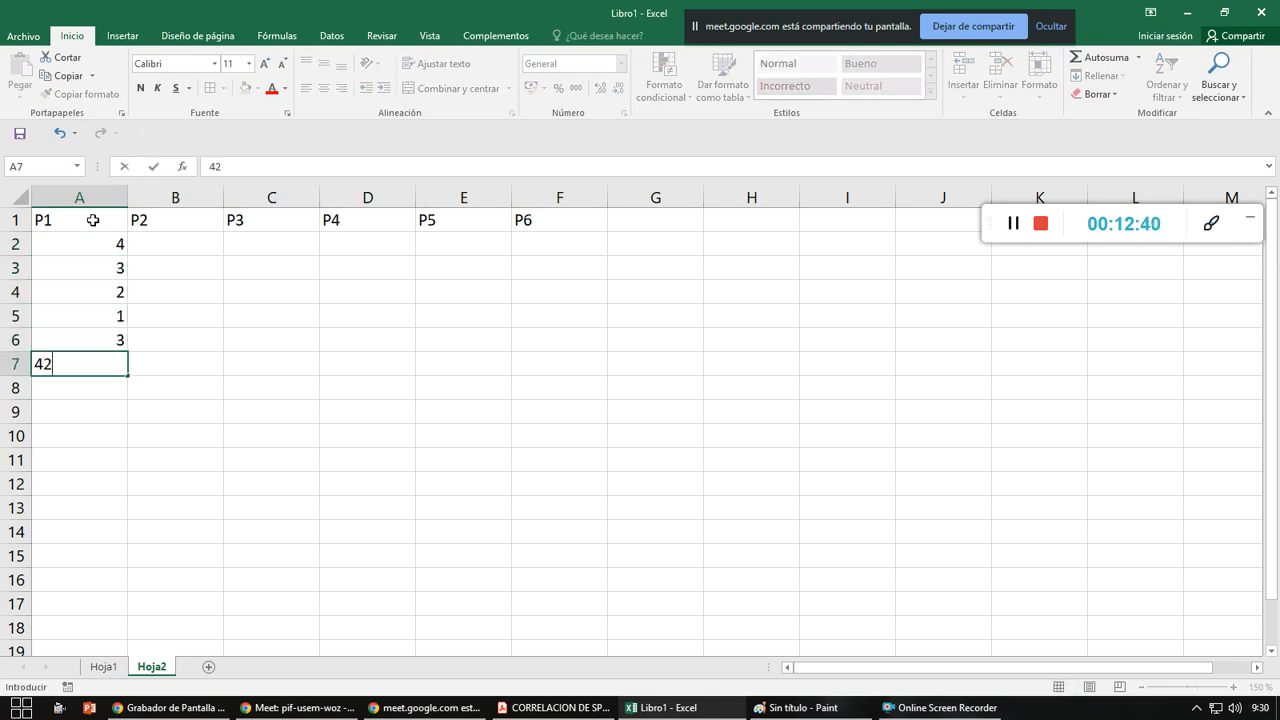
key("Return")
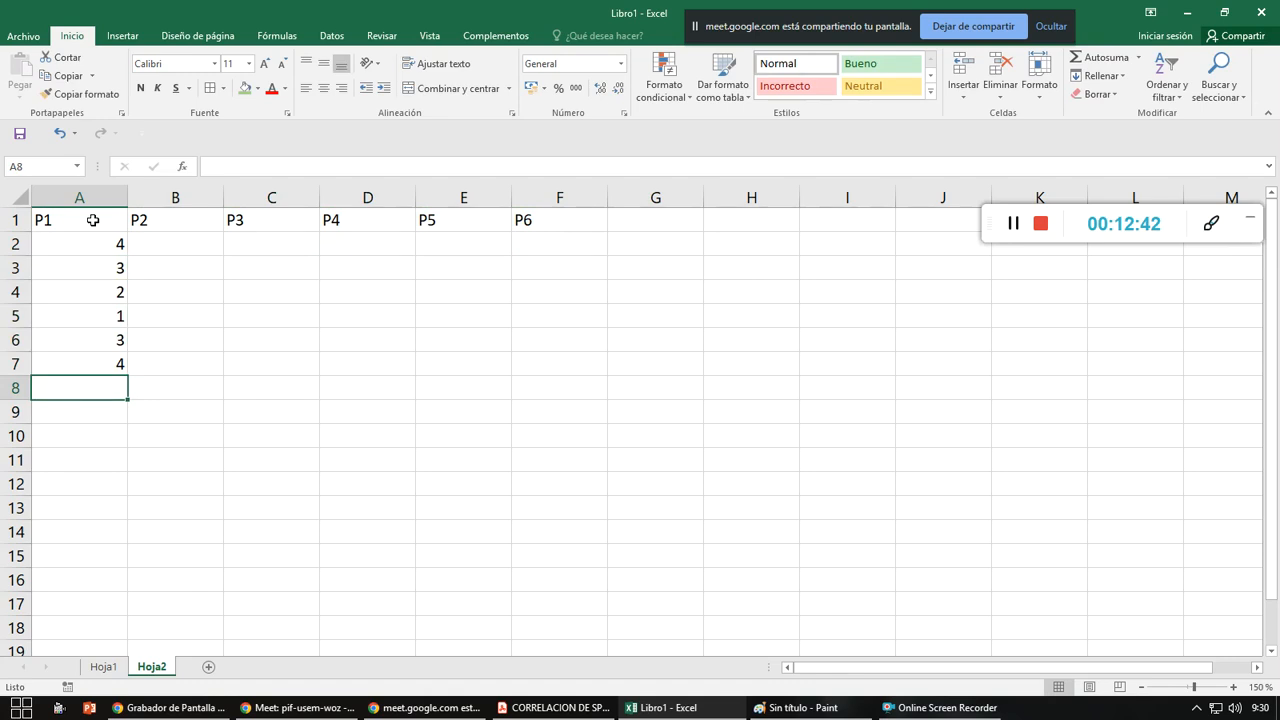
type("2")
key("Tab")
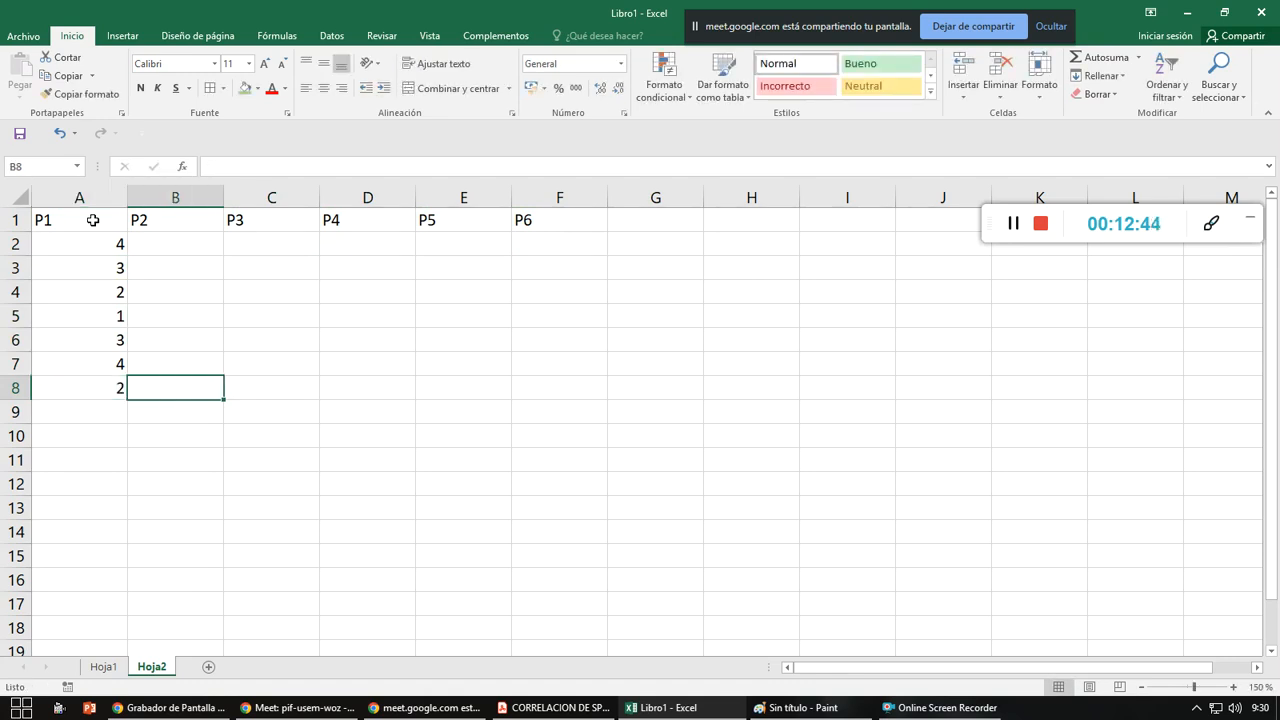
- Fill the P2 column in B2:B8 with the values 2, 3, 2, 1, 3, 2 and 4
type("4")
key("Up")
type("2")
key("Up")
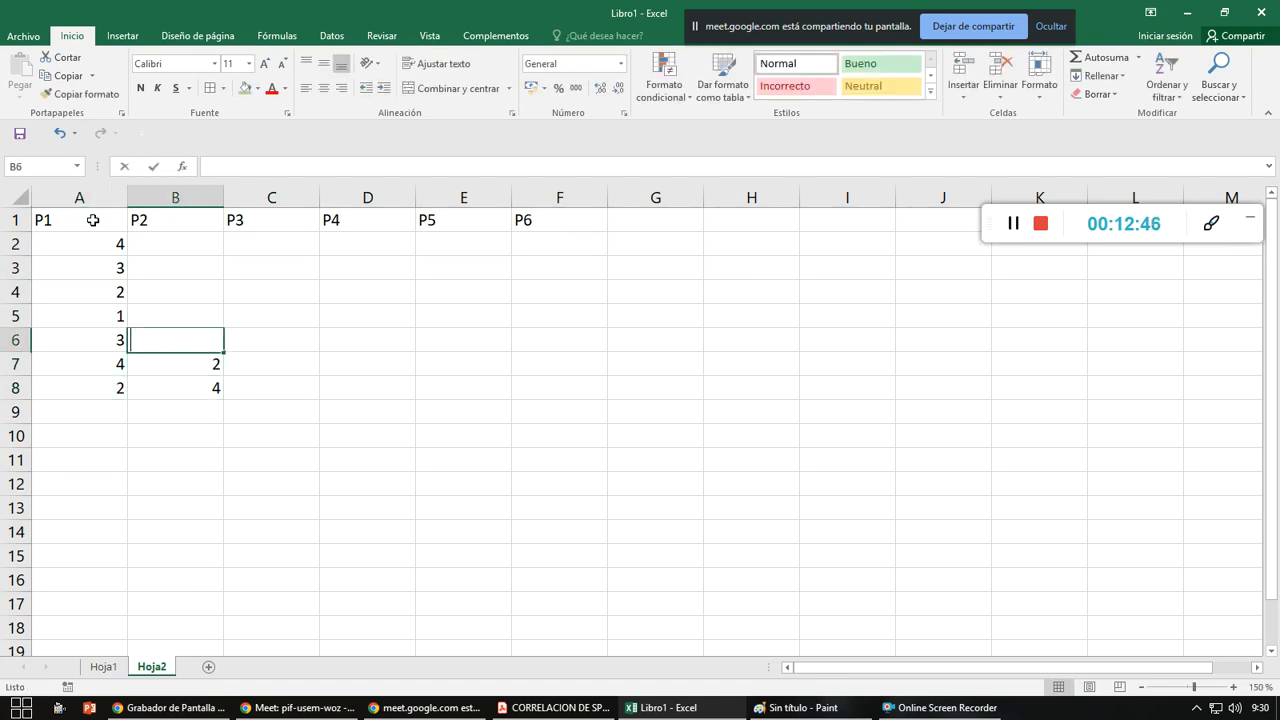
type("3")
key("Up")
type("1")
key("Up")
key("2")
key("Up")
key("3")
key("Up")
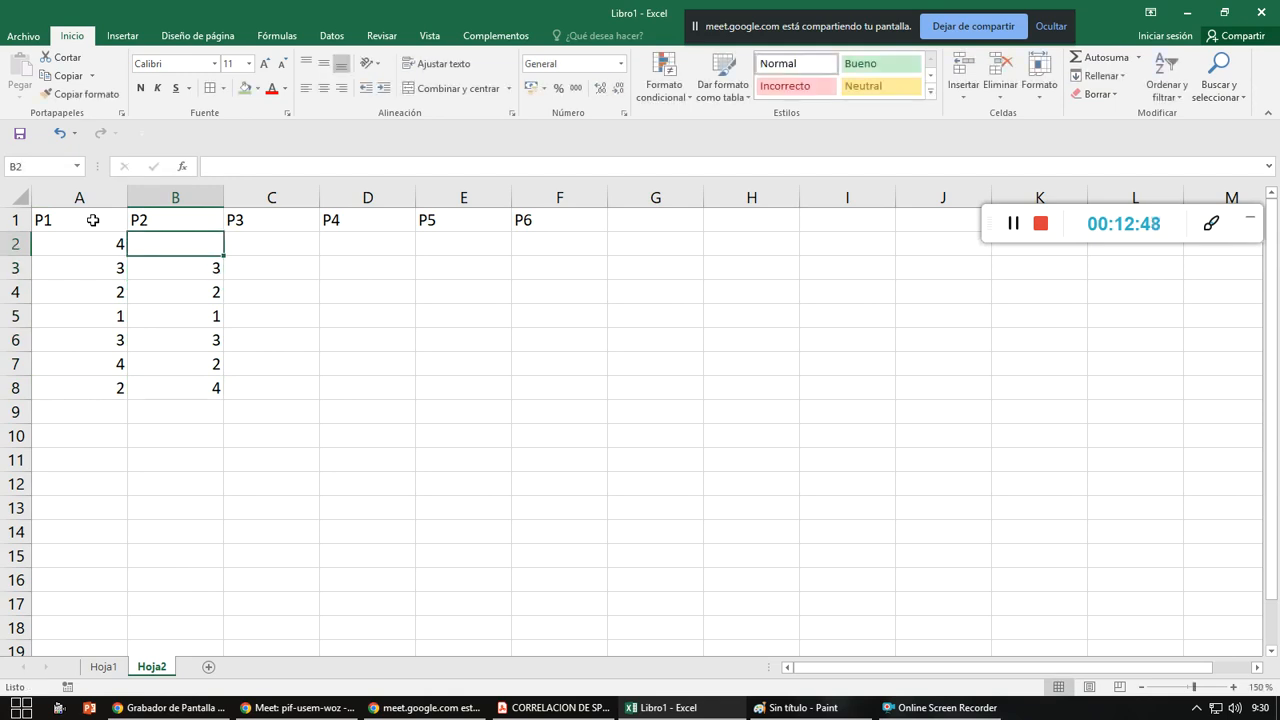
type("2")
key("Tab")
- Enter 4 in C2 and restore the heading P3 in C1
type("4")
key("Up")
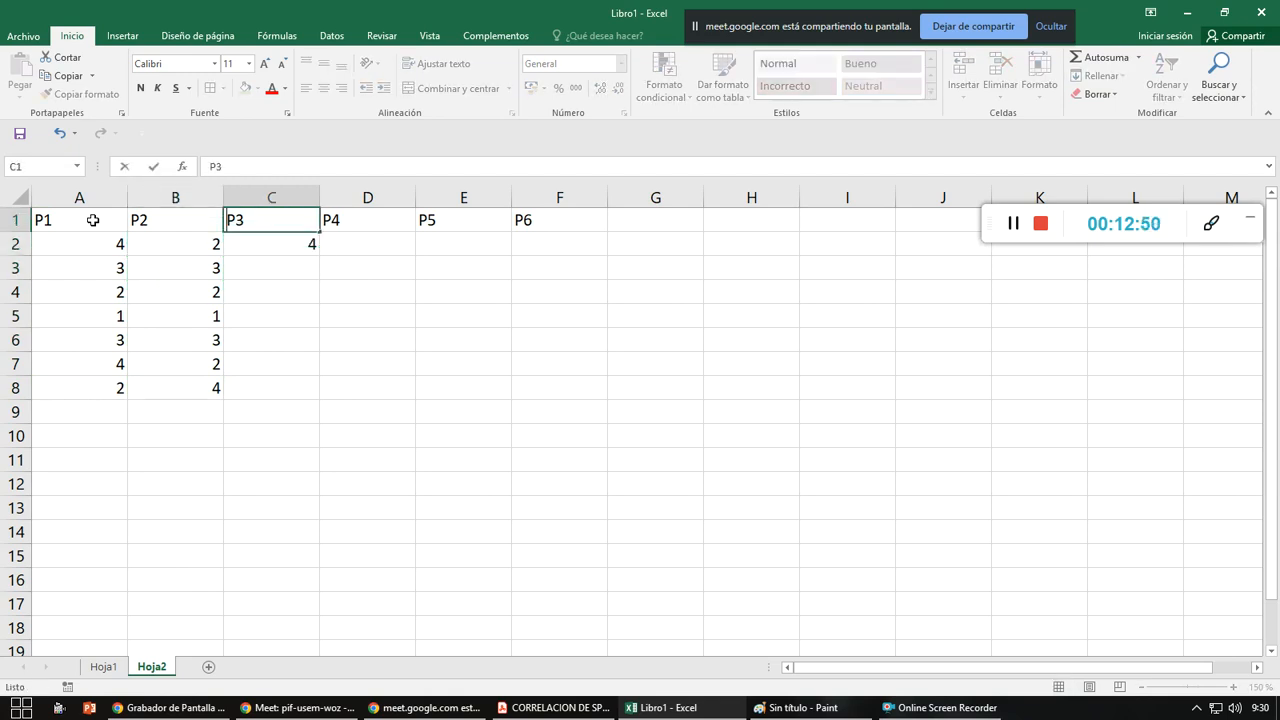
type("33")
key("Return")
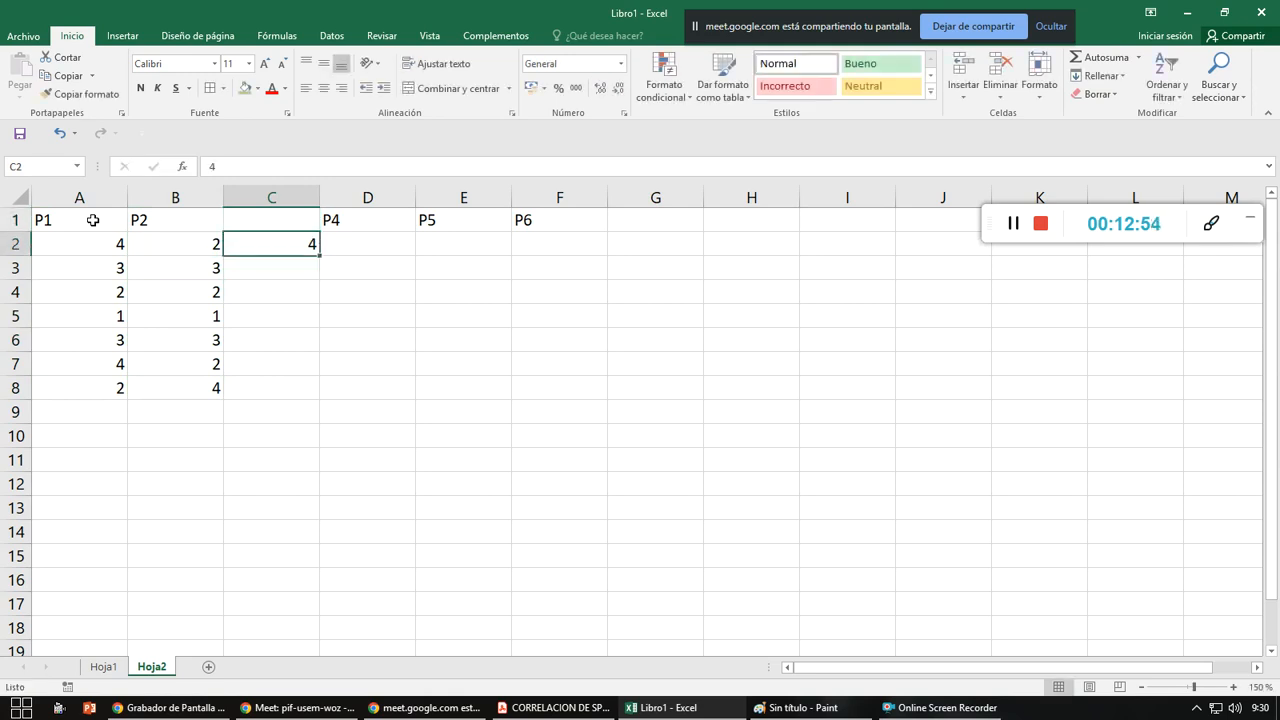
key("Up")
type("P3")
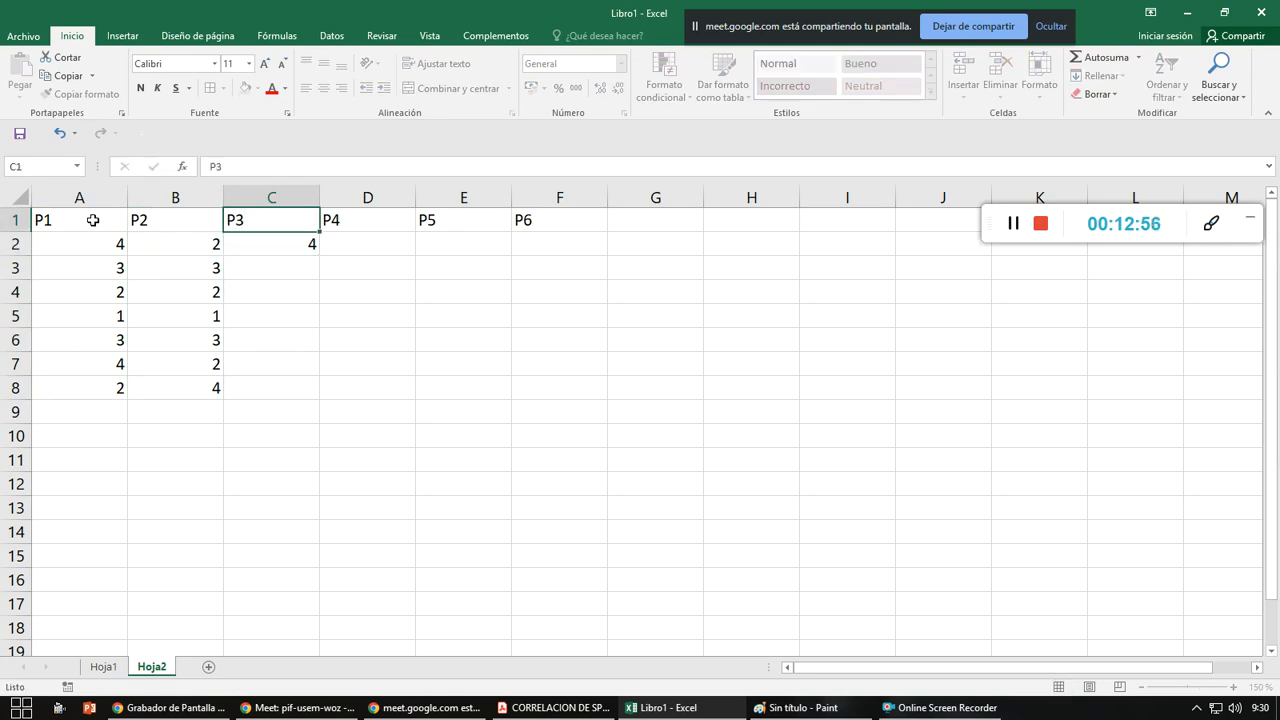
key("Return")
key("Return")
- Fill the rest of the P3 column in C3:C8 with the values 2, 1, 3, 4, 2 and 3
type("2")
key("Return")
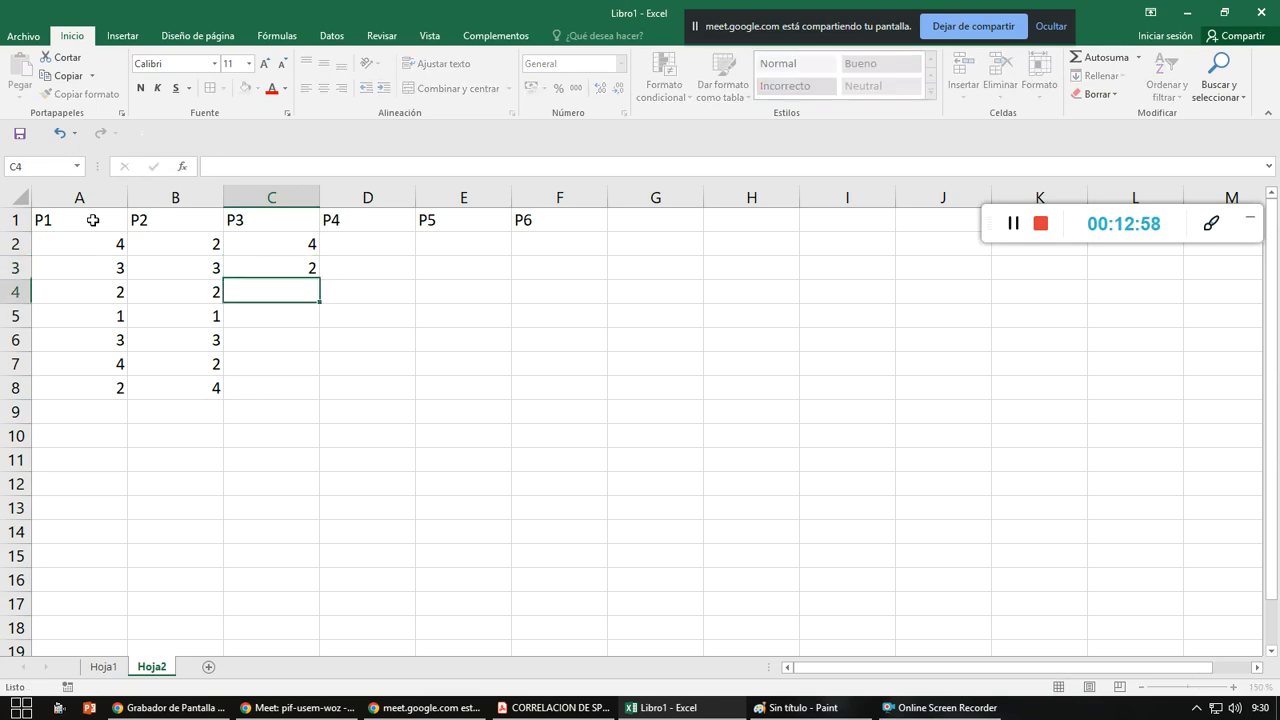
type("1")
key("Return")
type("3")
key("Return")
type("4")
key("Return")
type("2")
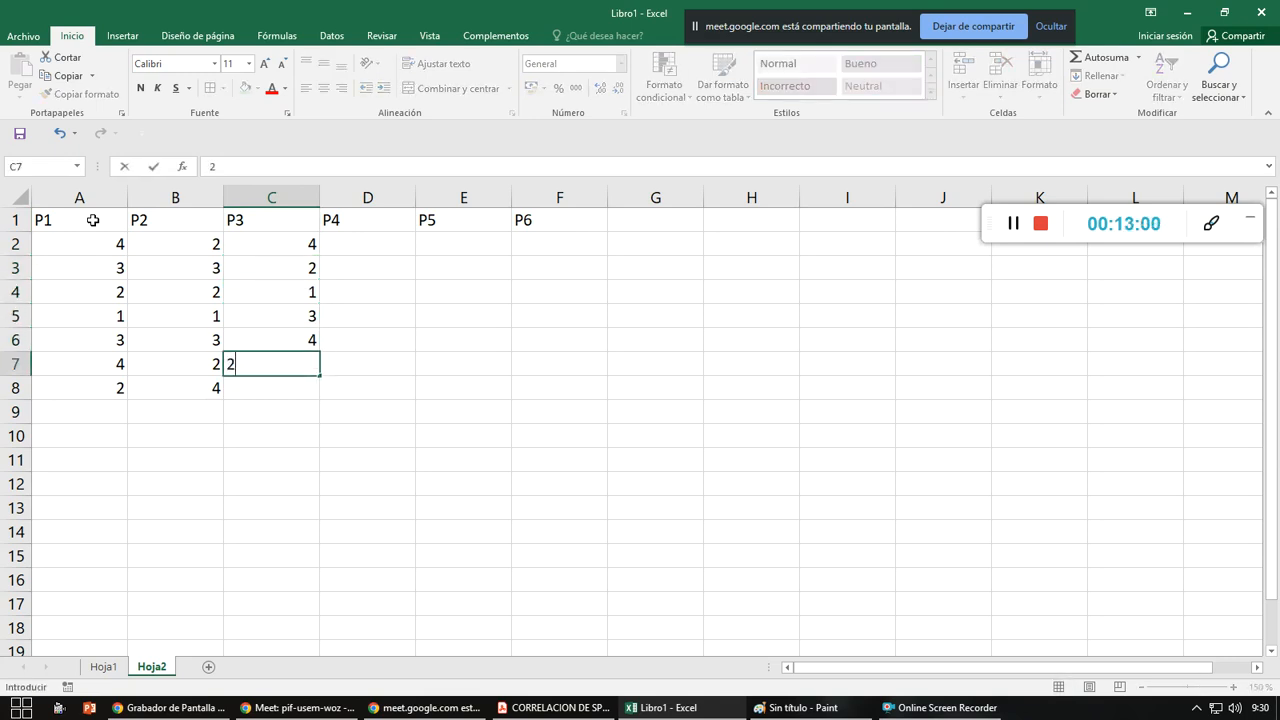
key("Return")
type("3")
key("Tab")
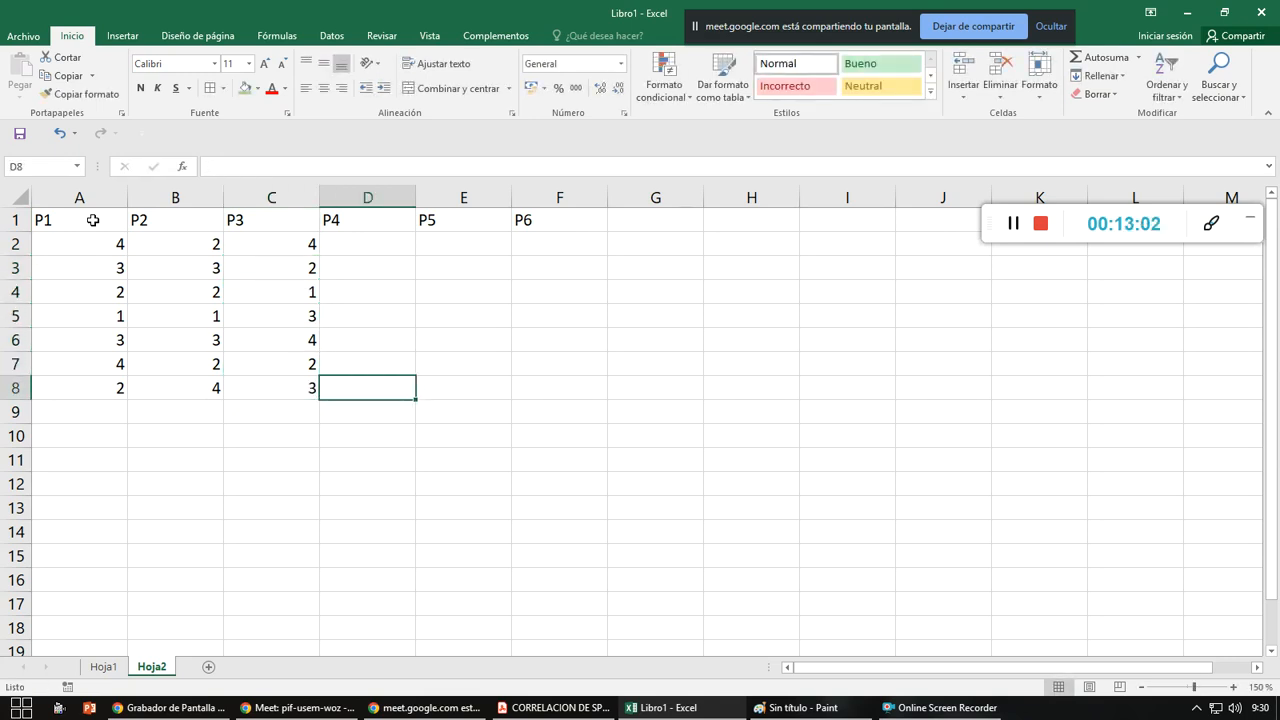
- Fill the P4 column in D2:D8 with the values 3, 2, 1, 2, 3, 4 and 3
type("3")
key("Up")
type("4")
key("Up")
type("5")
key("Return")
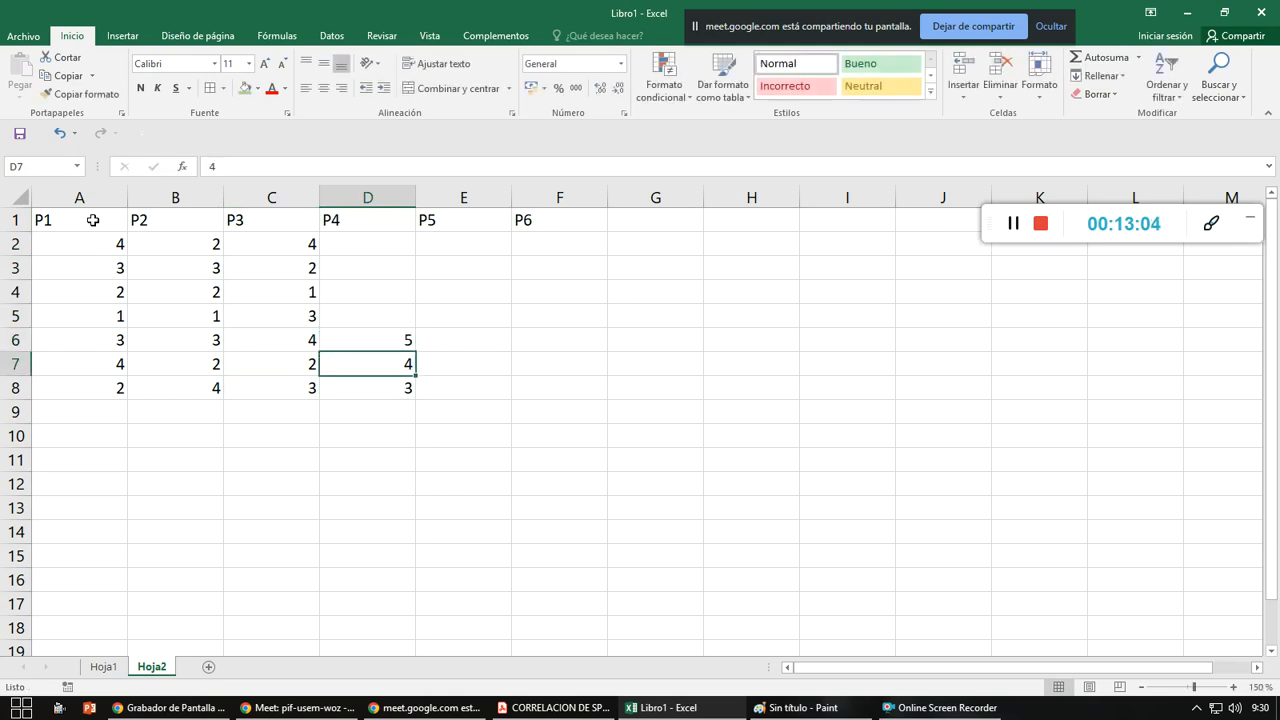
key("Up")
type("3")
key("Up")
type("2")
key("Up")
type("1")
key("Up")
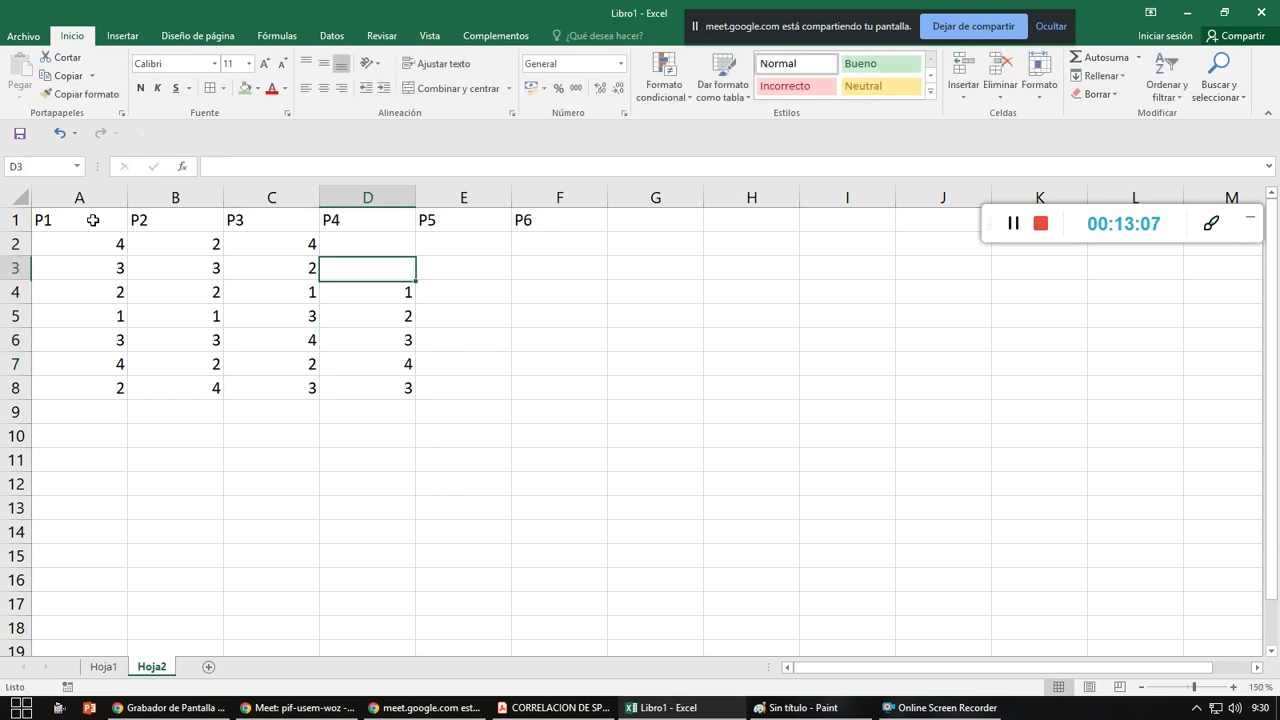
type("23")
key("Right")
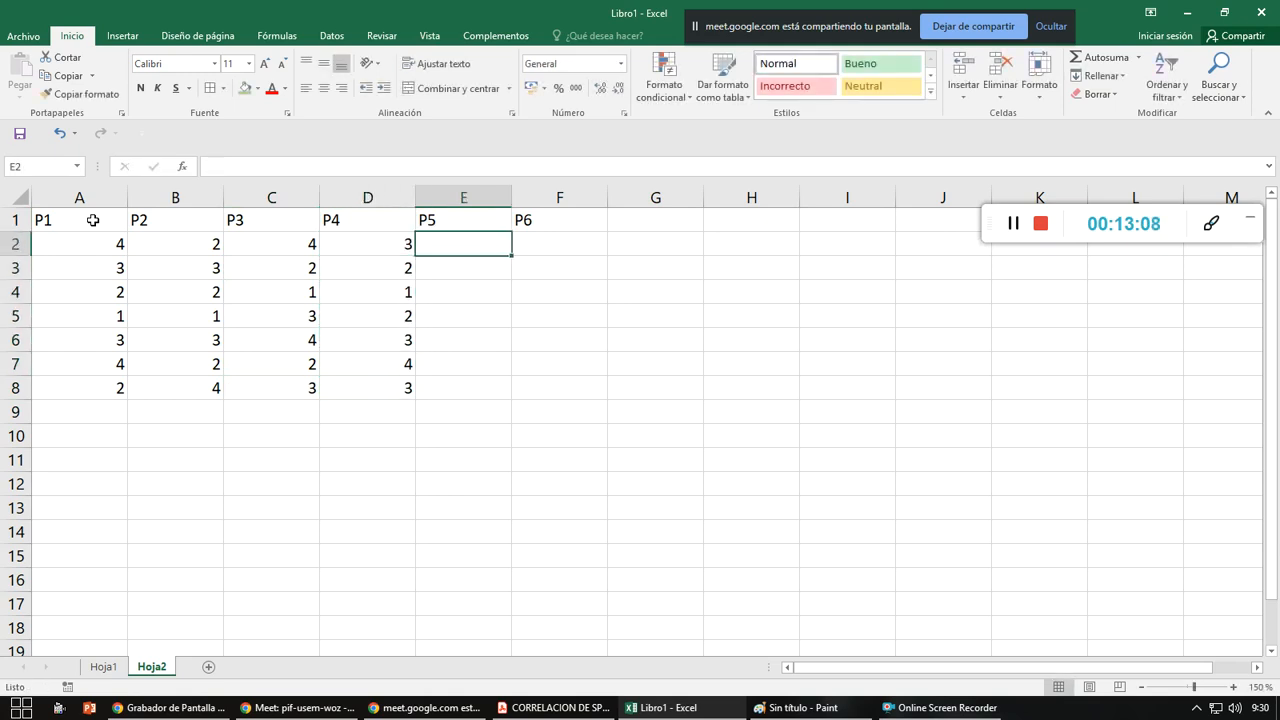
- Enter 4 in E2 and restore the heading P5 in E1
type("4")
key("Up")
type("2")
key("ctrl+Return")
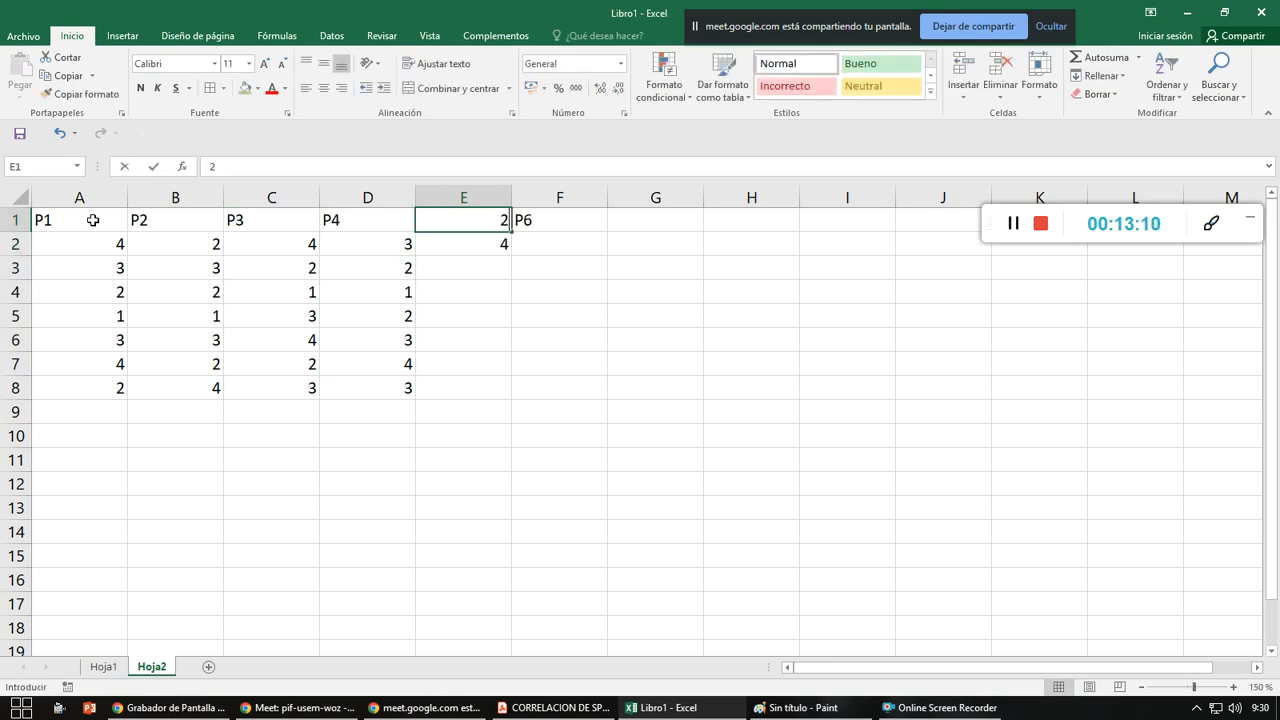
type("1")
key("BackSpace")
type("P")
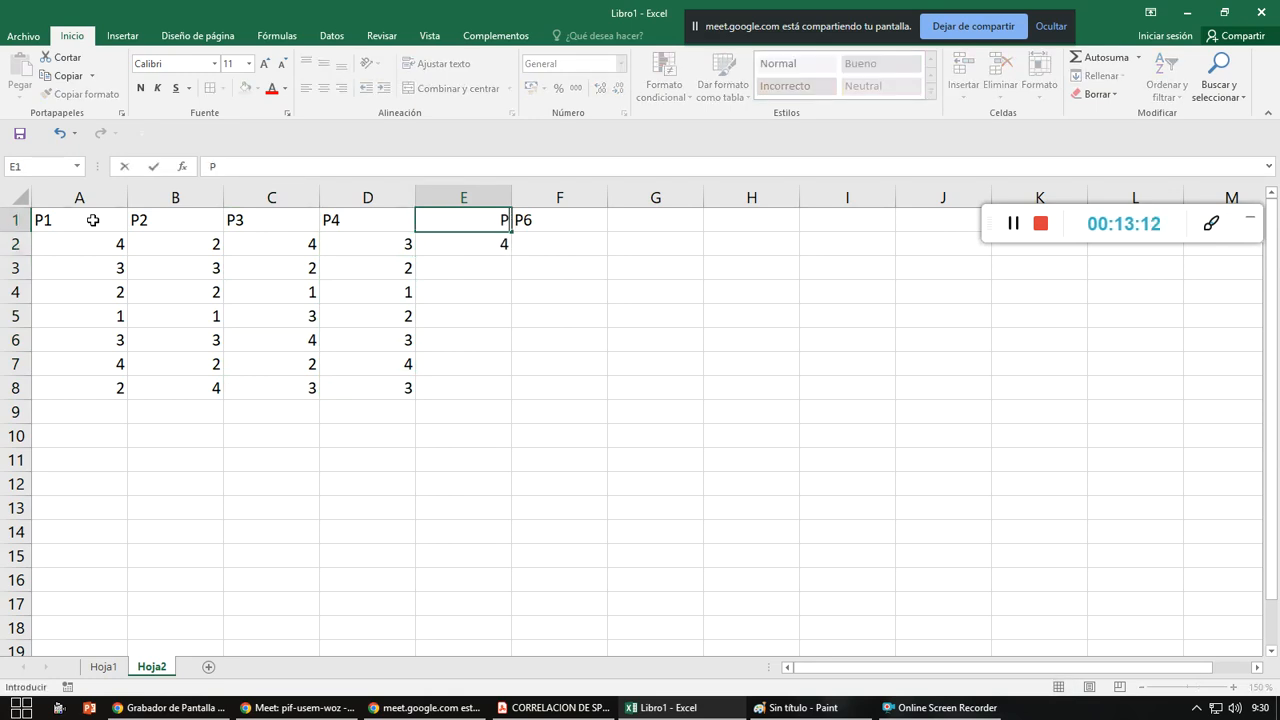
type("5")
key("Return")
key("Return")
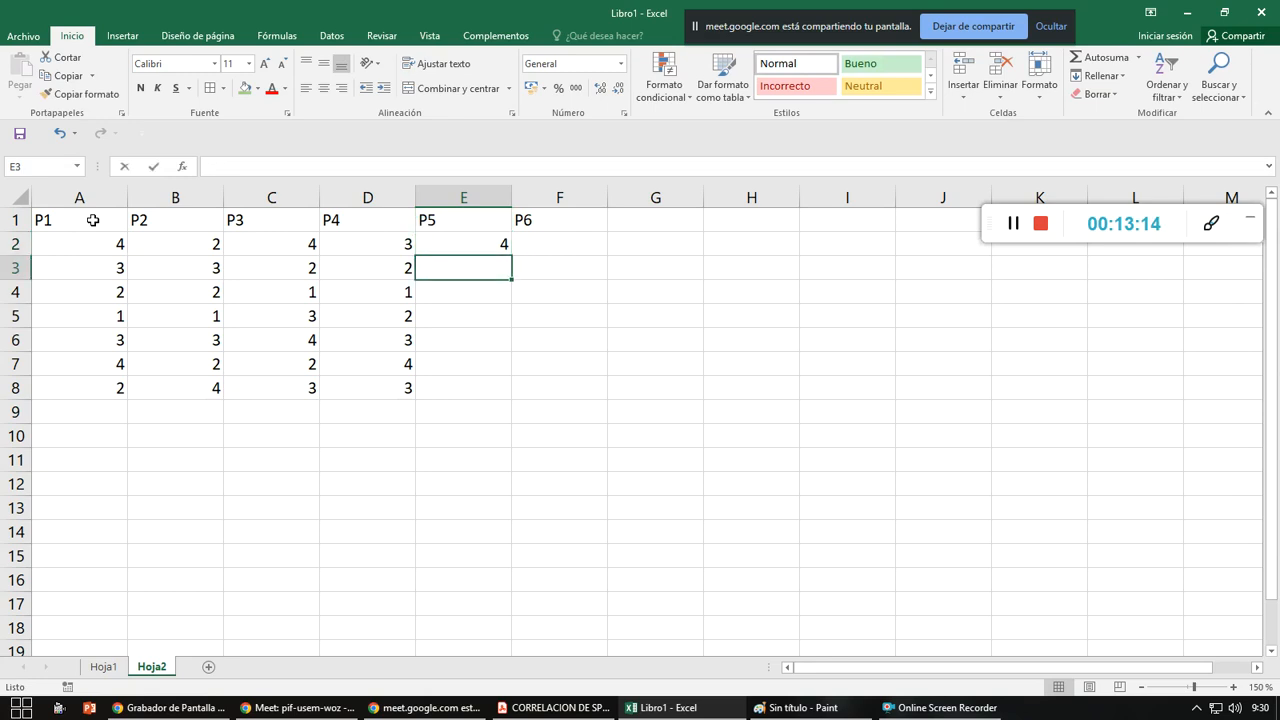
- Fill the rest of the P5 column in E3:E8 with the values 3, 2, 1, 4, 1 and 3
type("3")
key("Return")
type("2")
key("Return")
type("1")
key("Return")
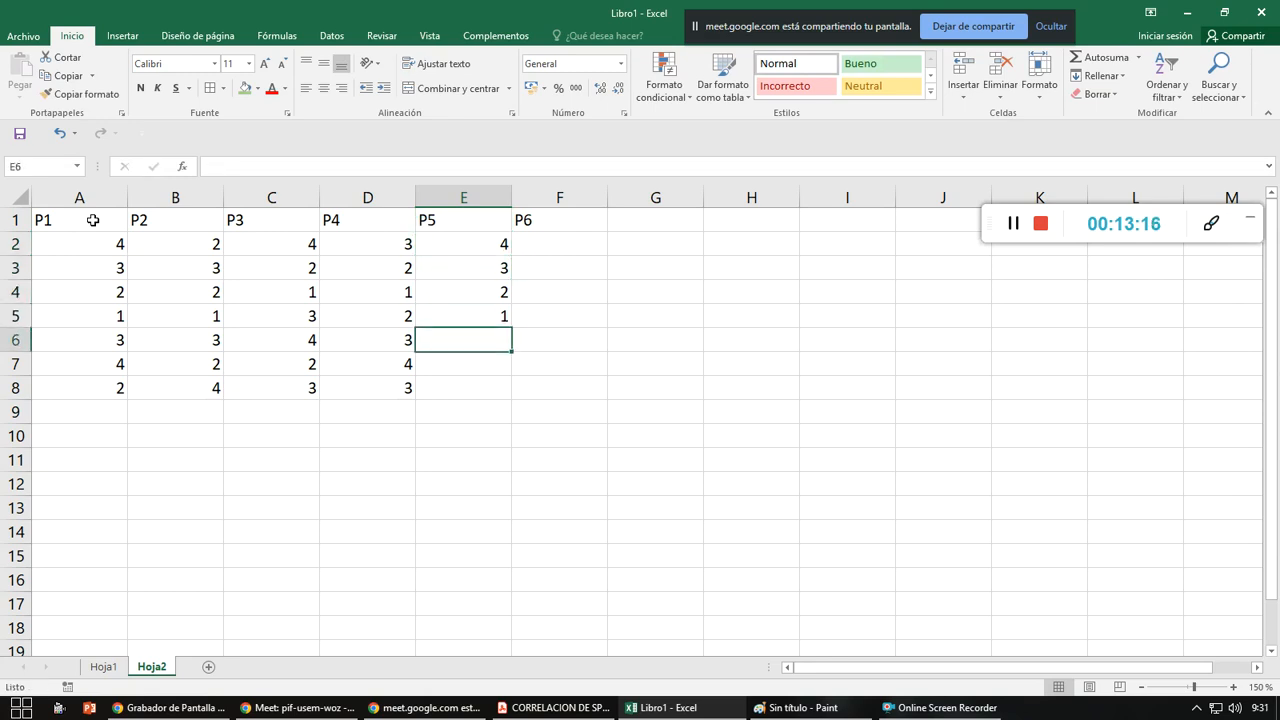
type("4")
key("Return")
type("1")
key("Return")
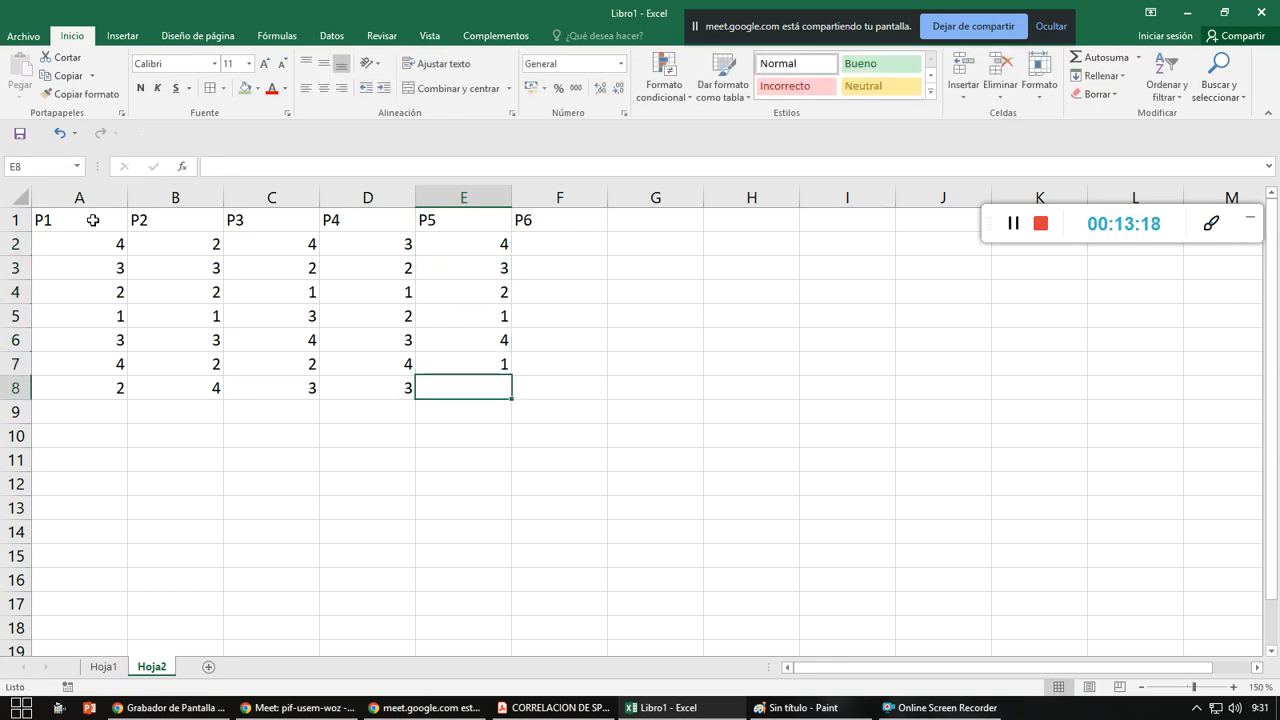
type("3")
key("Tab")
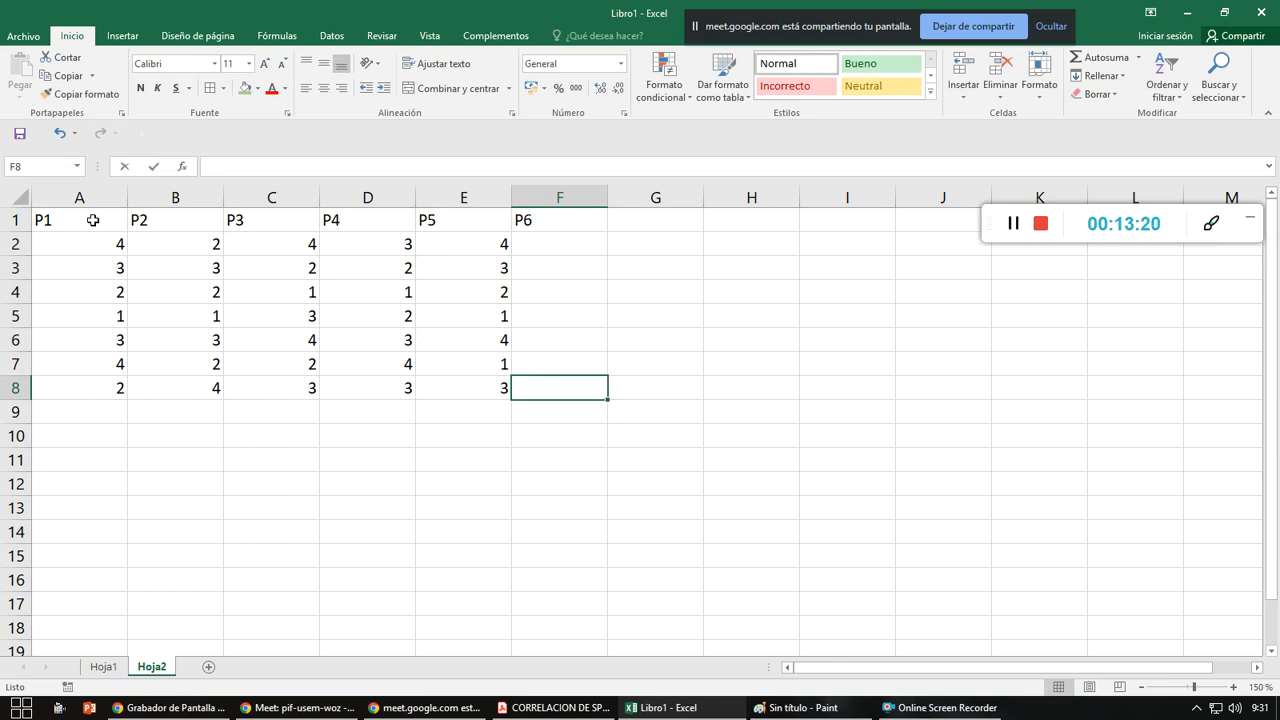
- Fill the P6 column in F2:F8 with the values 3, 2, 4, 2, 3, 4 and 3
type("3")
key("shift+Return")
type("4")
key("shift+Return")
type("3")
key("shift+Return")
type("2")
key("shift+Return")
type("4")
key("shift+Return")
type("2")
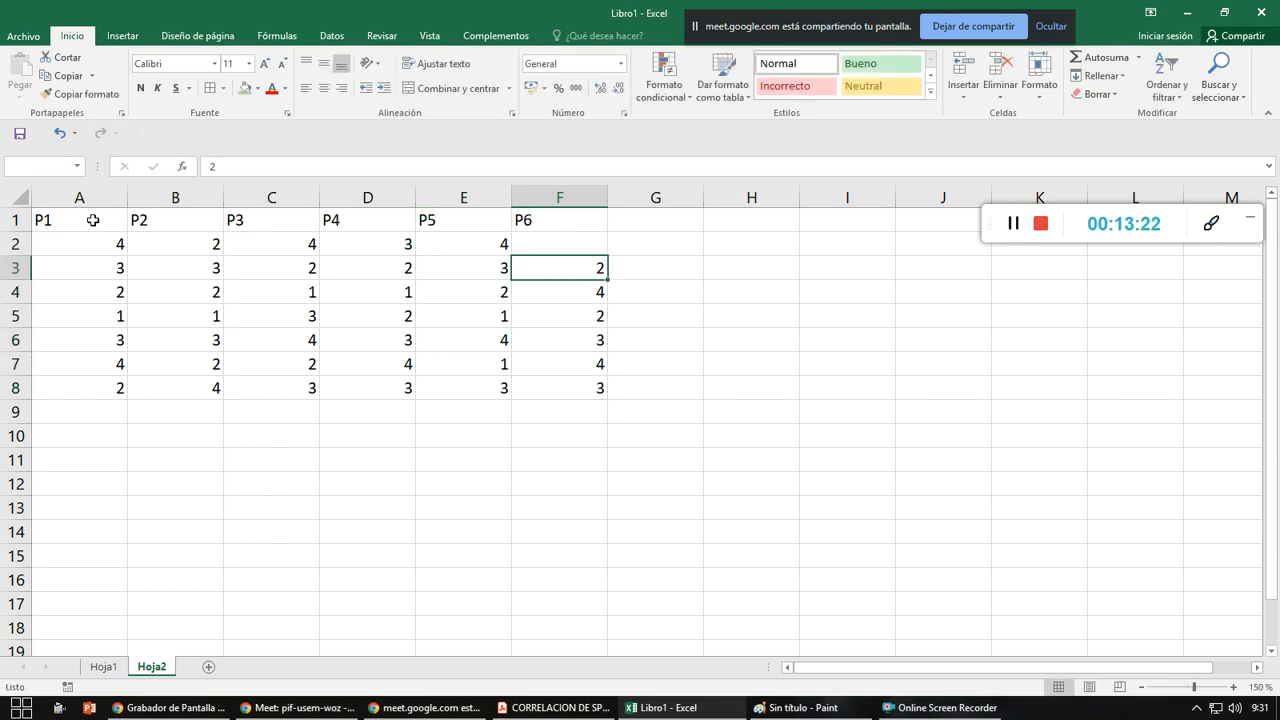
key("shift+Return")
type("3")
key("Return")
- Apply borders to all cells of the table A1:F8 and center its contents
left_click_drag(100, 218, 600, 378)
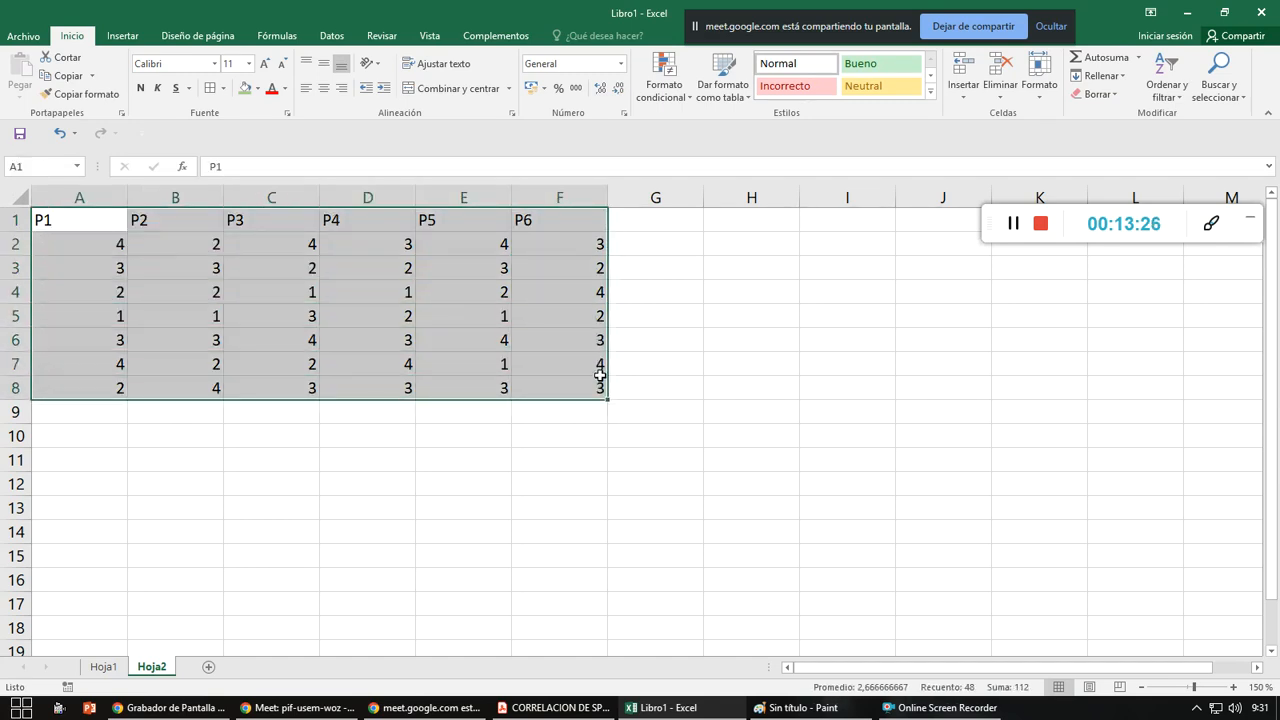
left_click(210, 88)
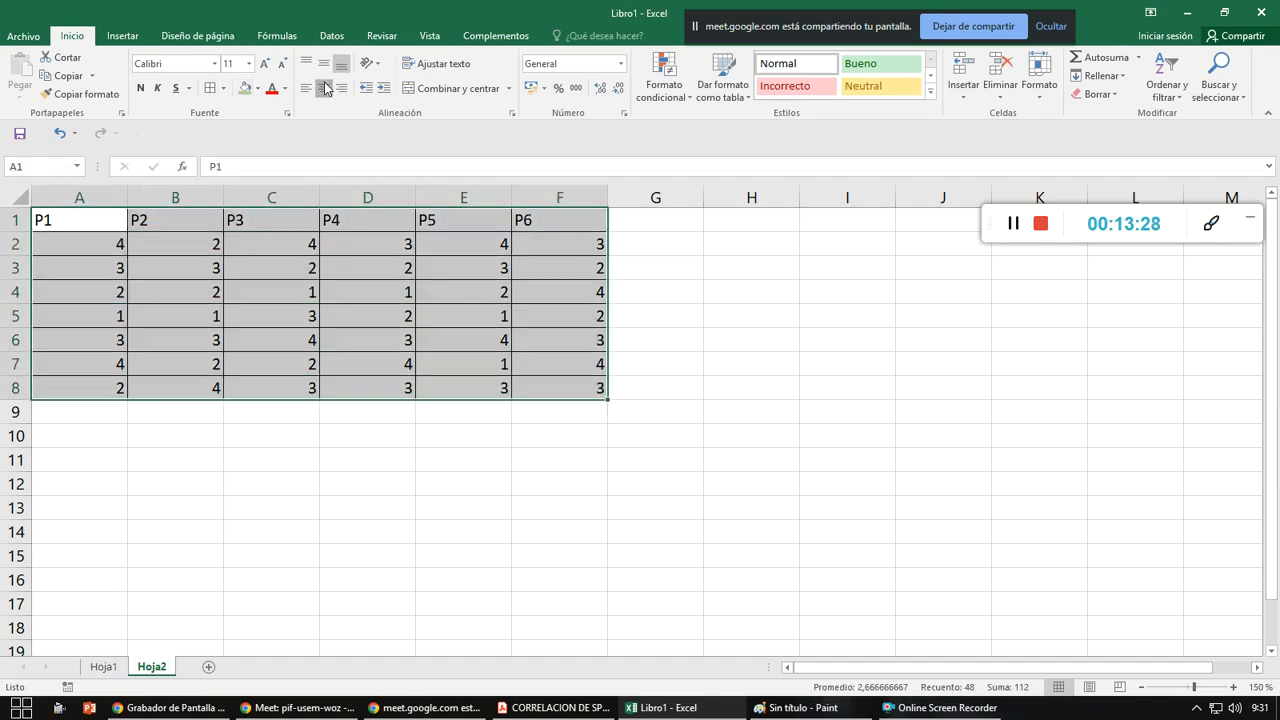
left_click(324, 88)
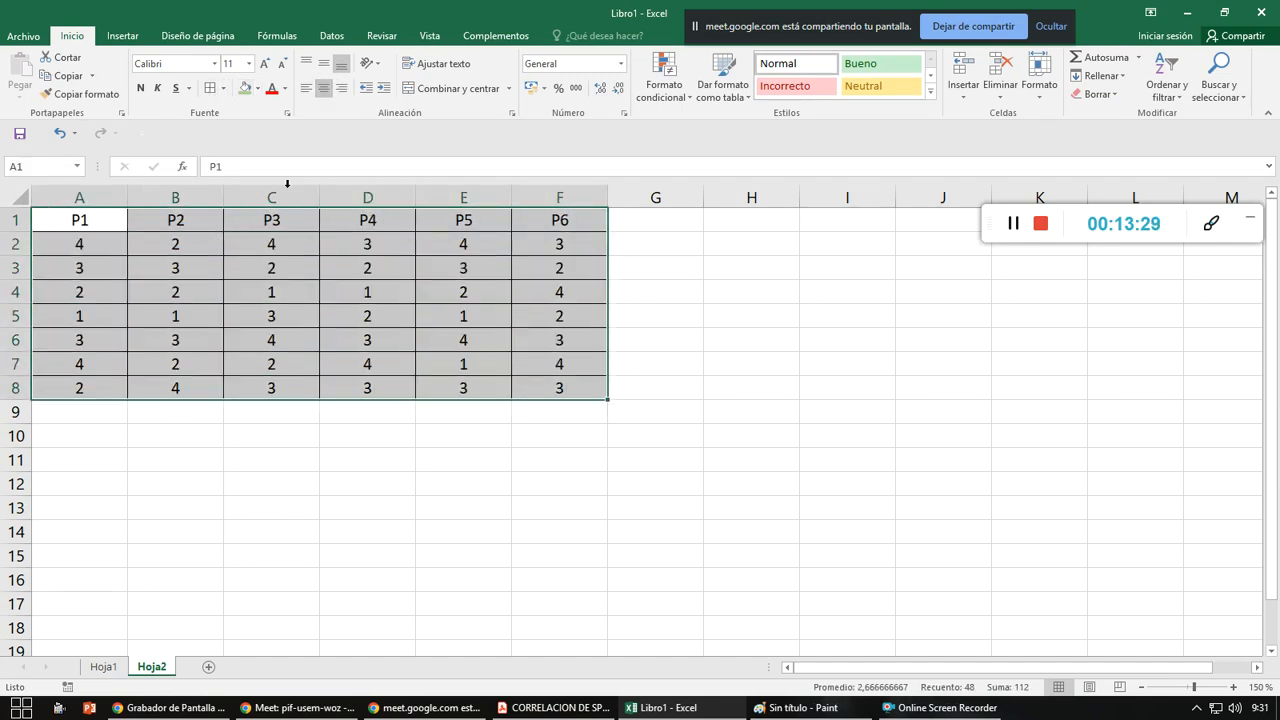
- Insert a blank column before the P1 column so the table starts in column B
right_click(68, 192)
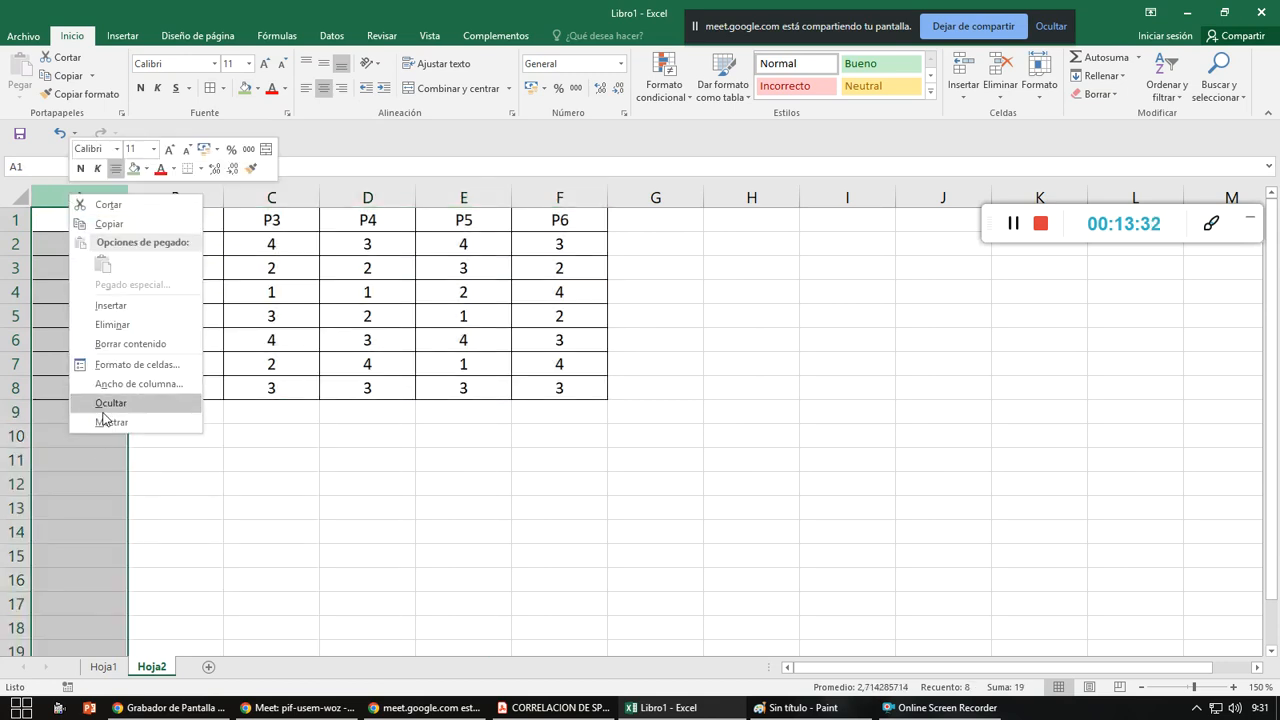
key("Escape")
left_click(174, 449)
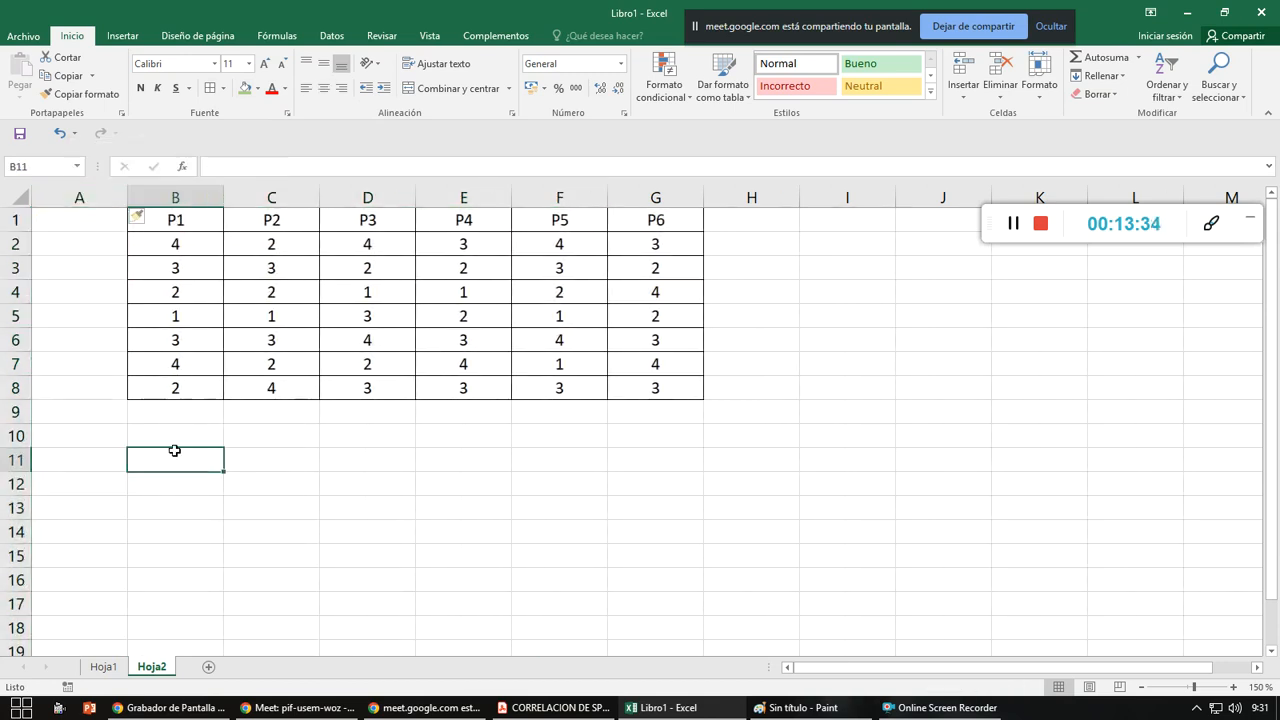
- Format the headings in B1:G1 with a yellow fill and bold text
left_click_drag(177, 219, 692, 225)
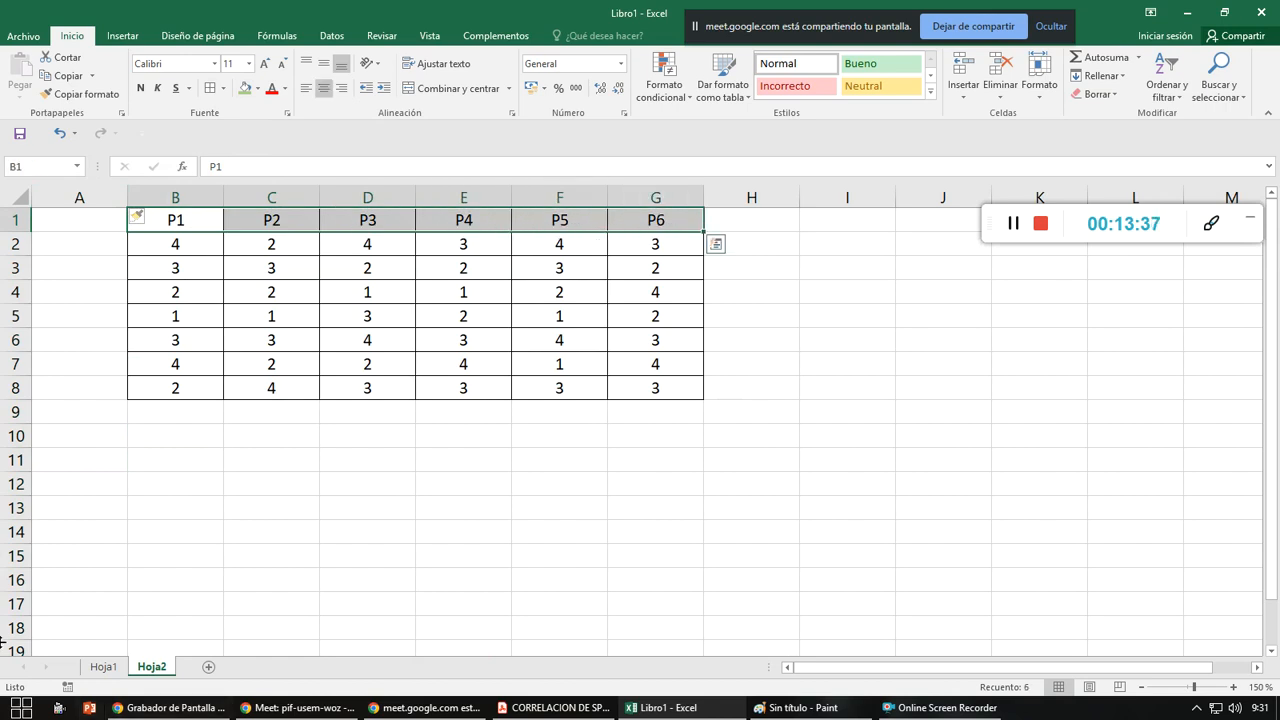
left_click(257, 89)
left_click(285, 213)
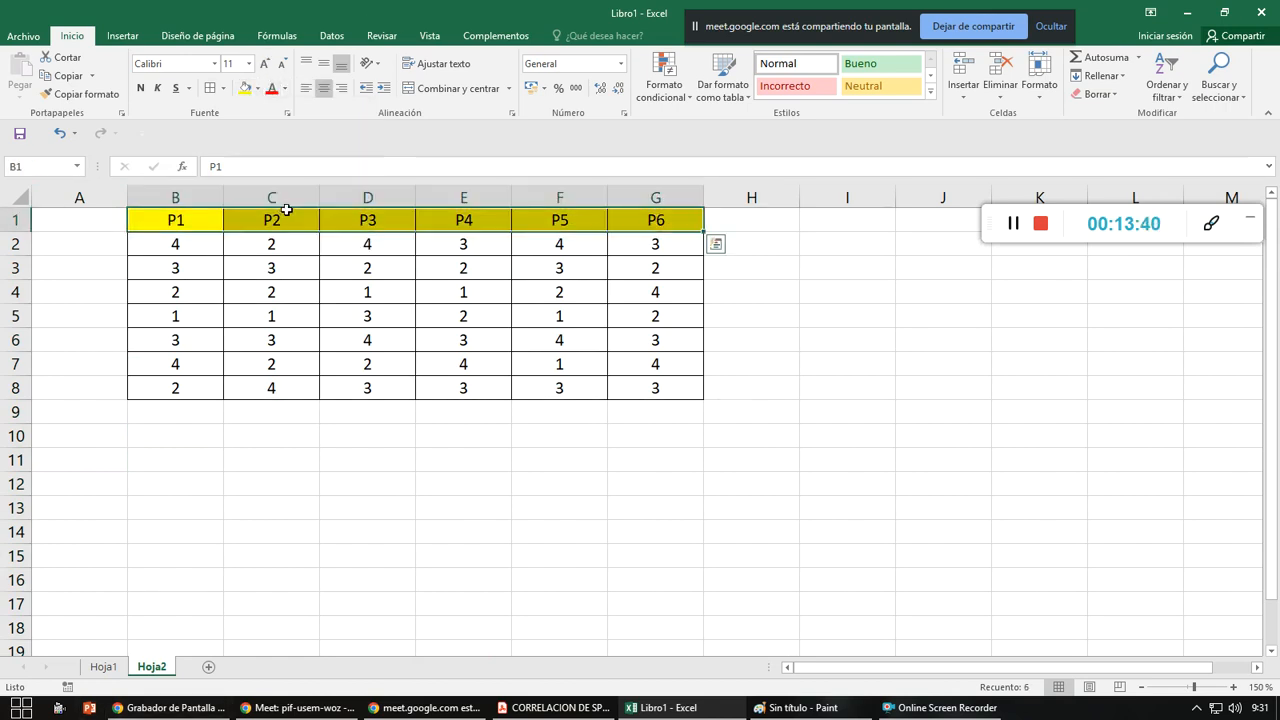
left_click(142, 89)
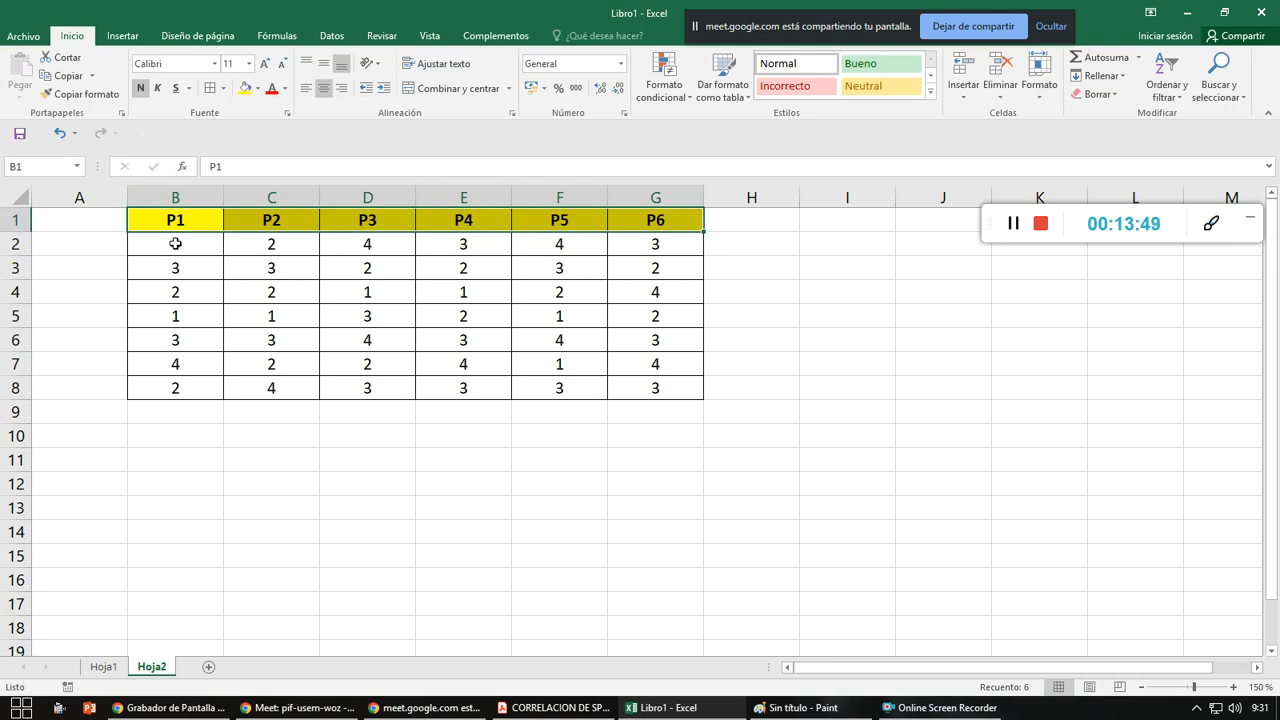
- Enter the rating scale MB=4, B=3, R=2 and M=1 in cells I3:I6 beside the table
left_click_drag(173, 243, 634, 388)
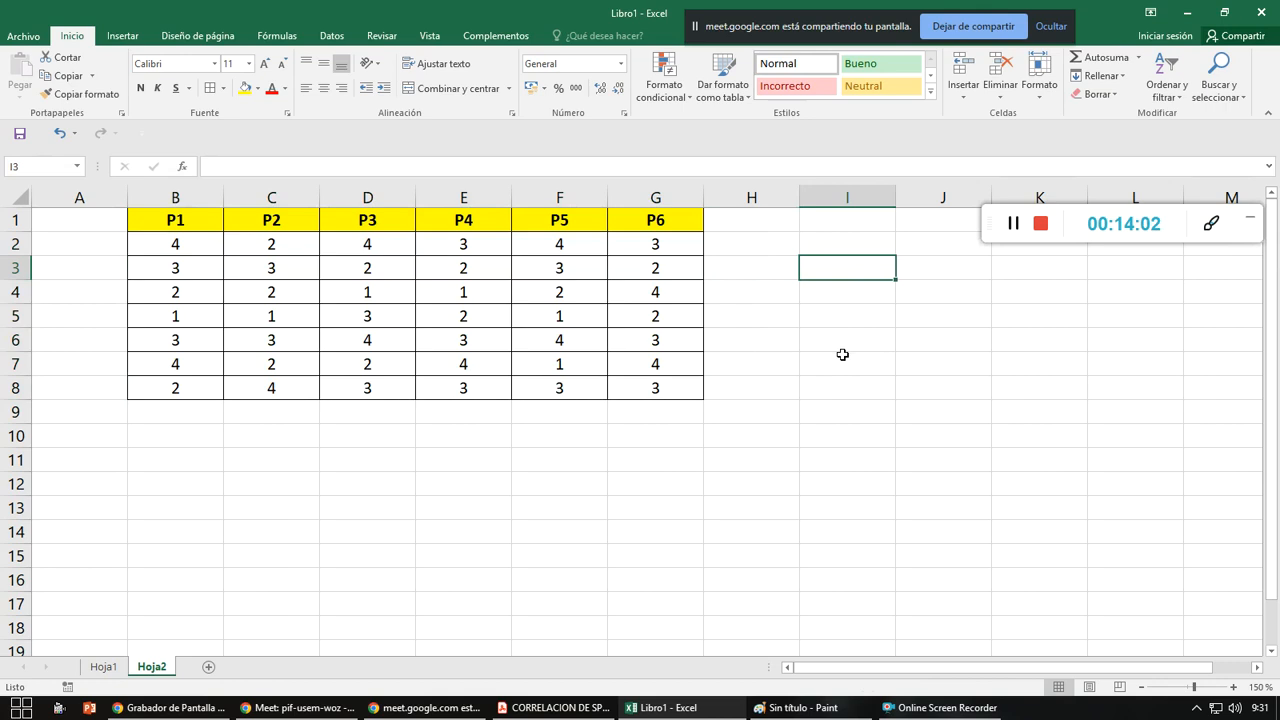
type("MB=")
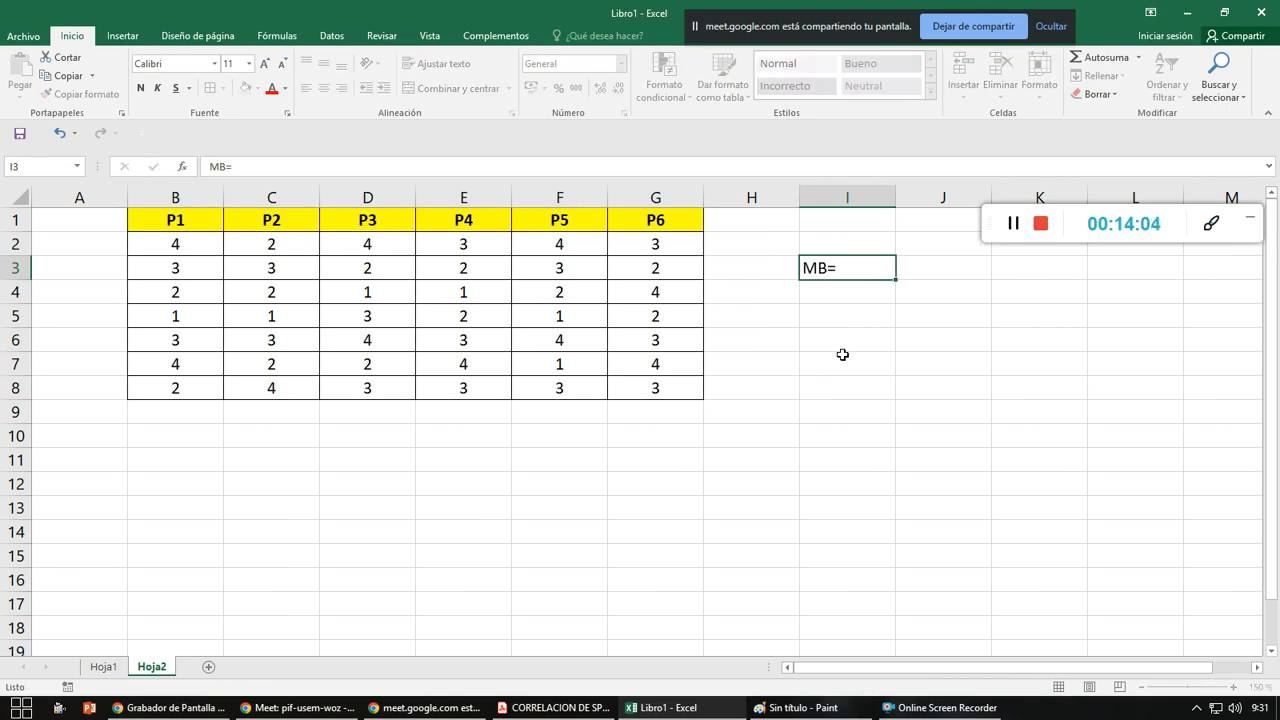
key("Return")
key("Up")
type("MB")
key("Return")
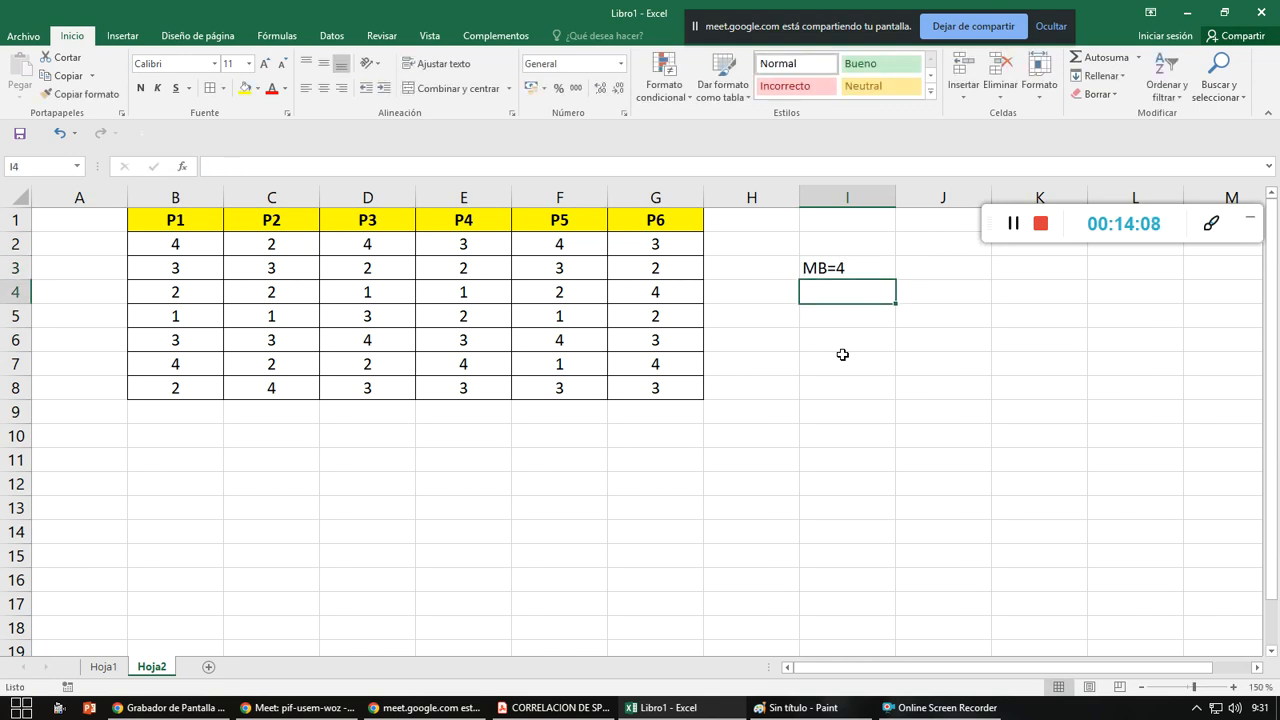
type("B=3")
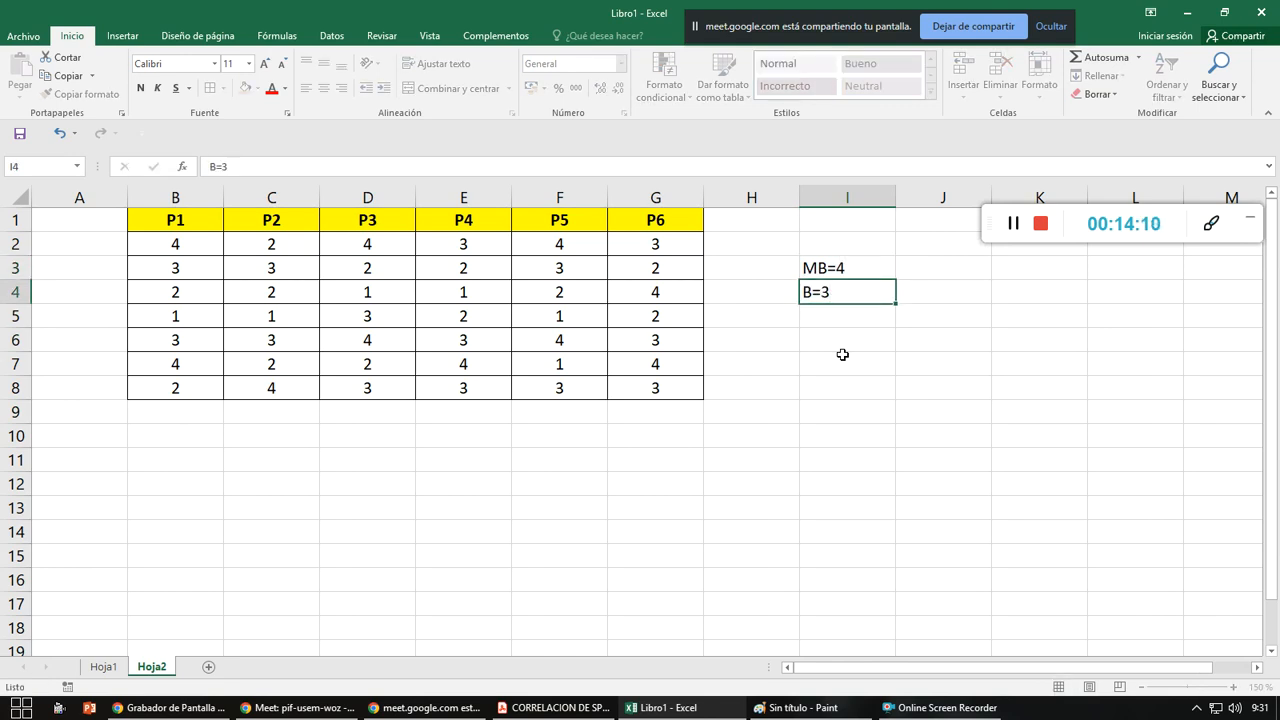
key("Return")
type("R=2")
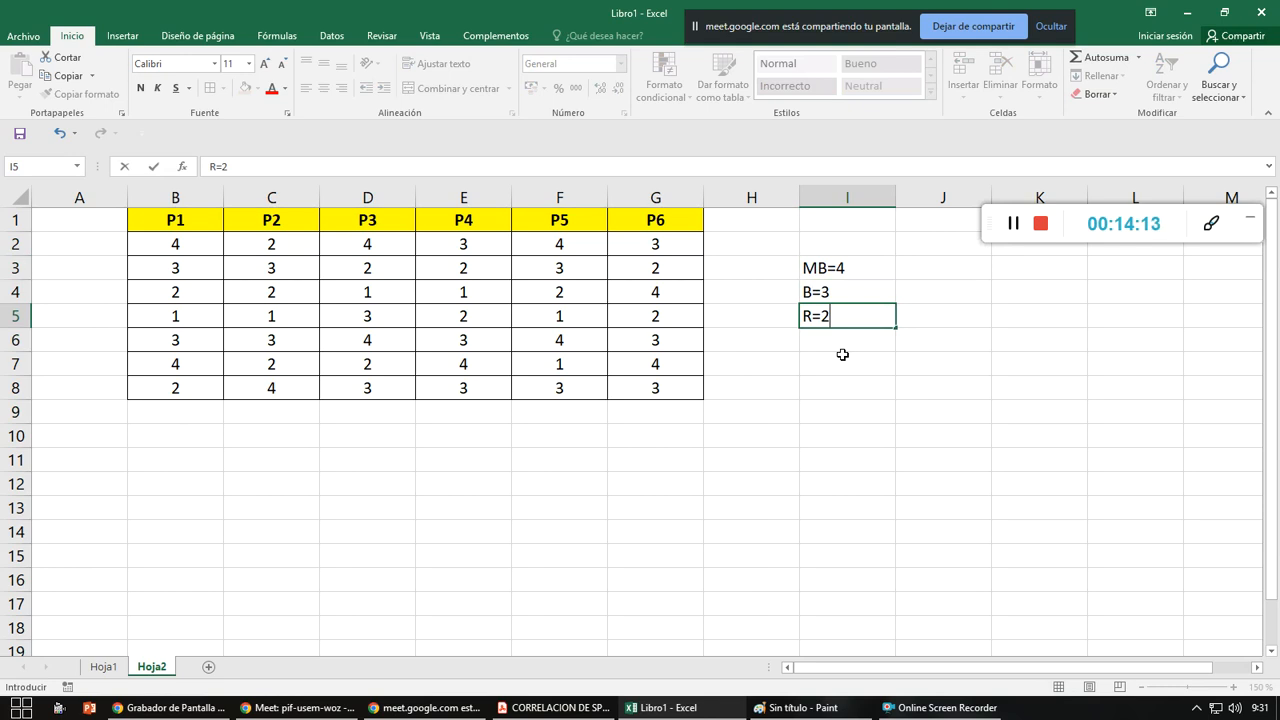
key("Return")
type("M=1")
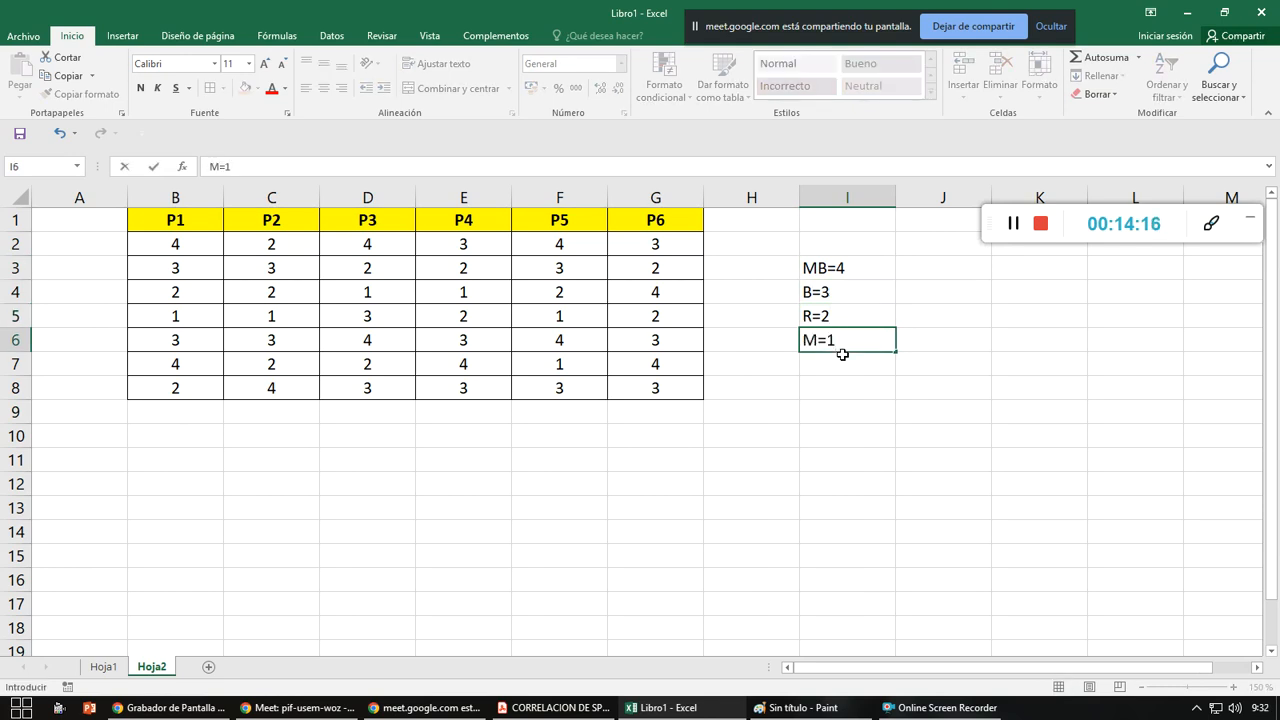
key("Return")
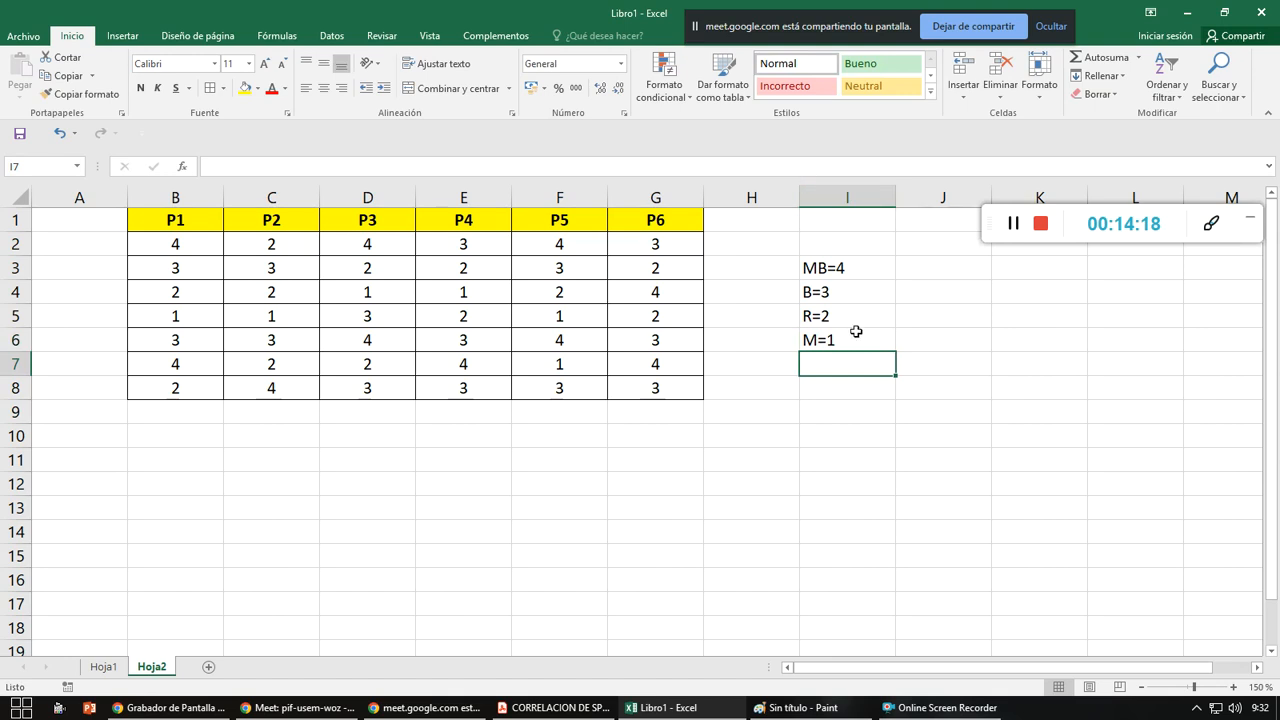
- Format the rating scale in I3:I6 with a yellow fill, cell borders and bold text
left_click_drag(857, 265, 857, 334)
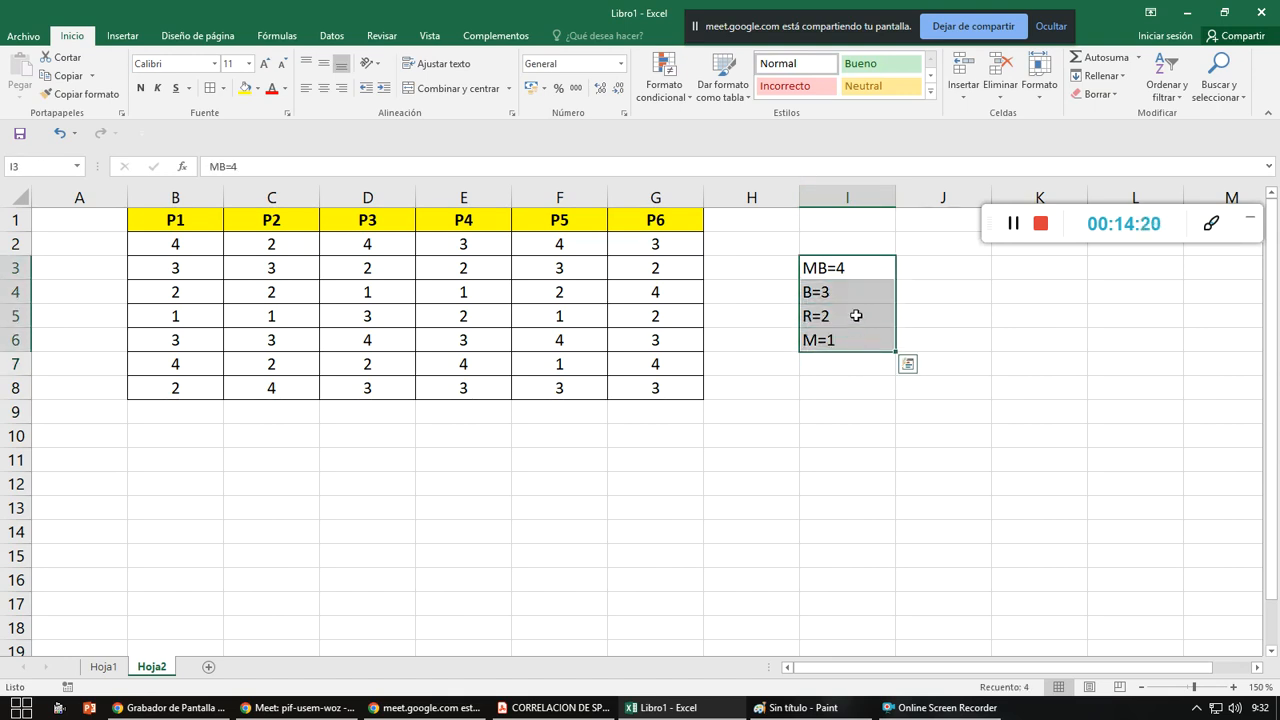
left_click(244, 88)
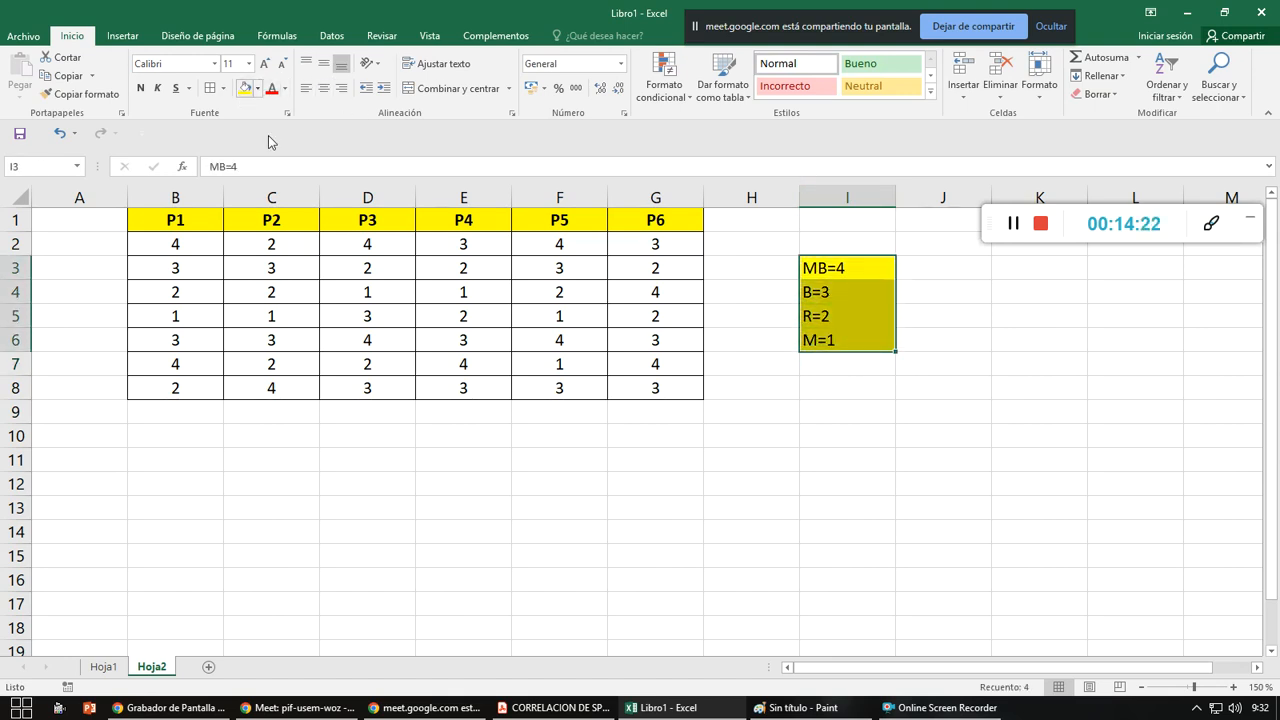
left_click(210, 88)
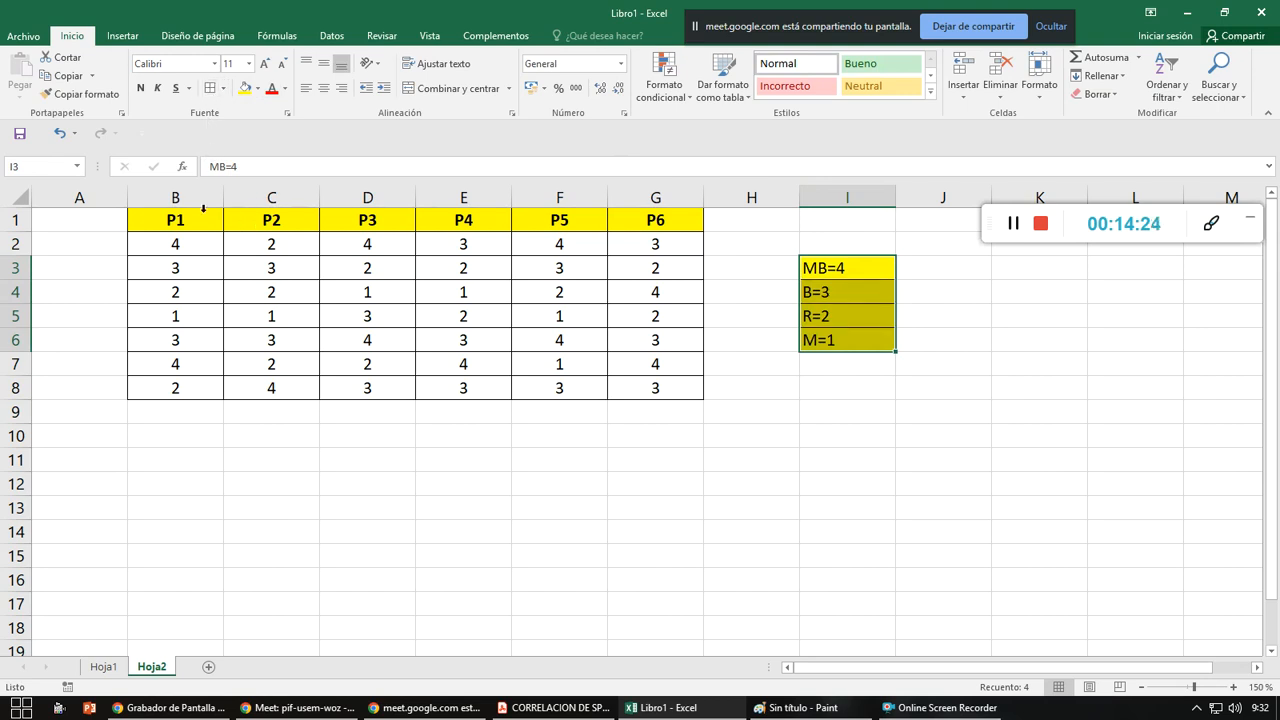
left_click(140, 88)
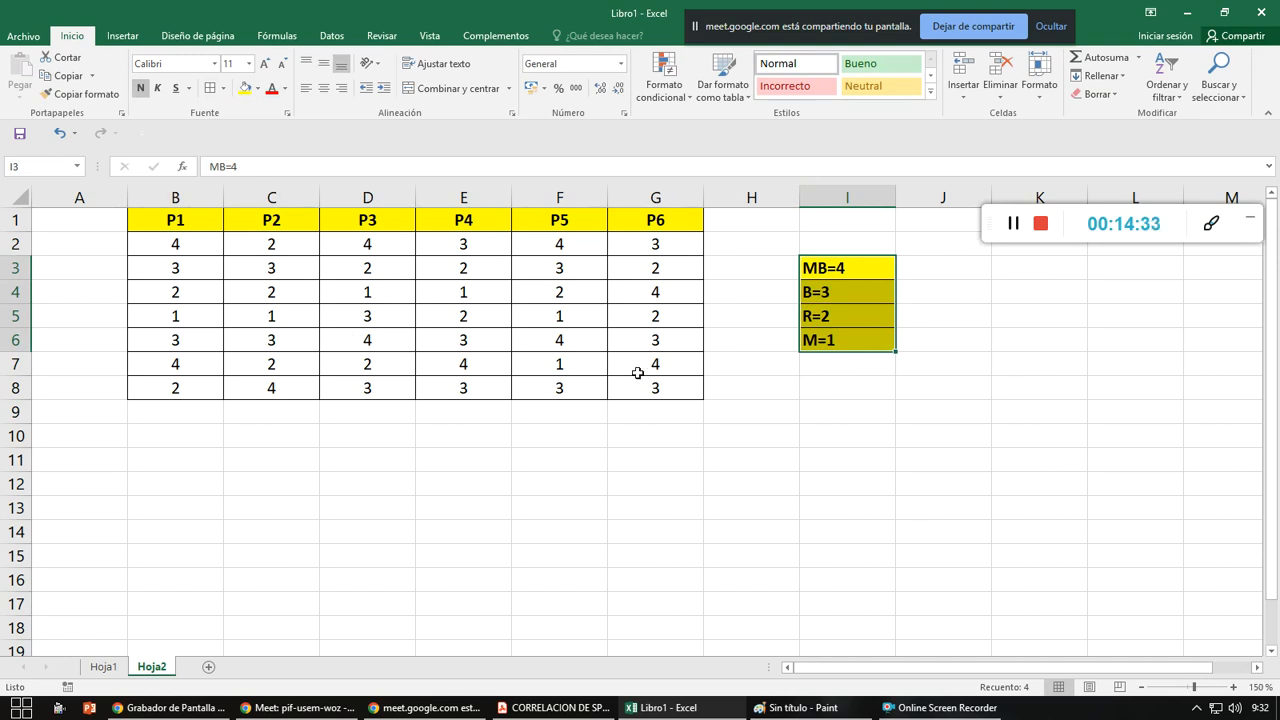
left_click_drag(545, 246, 532, 266)
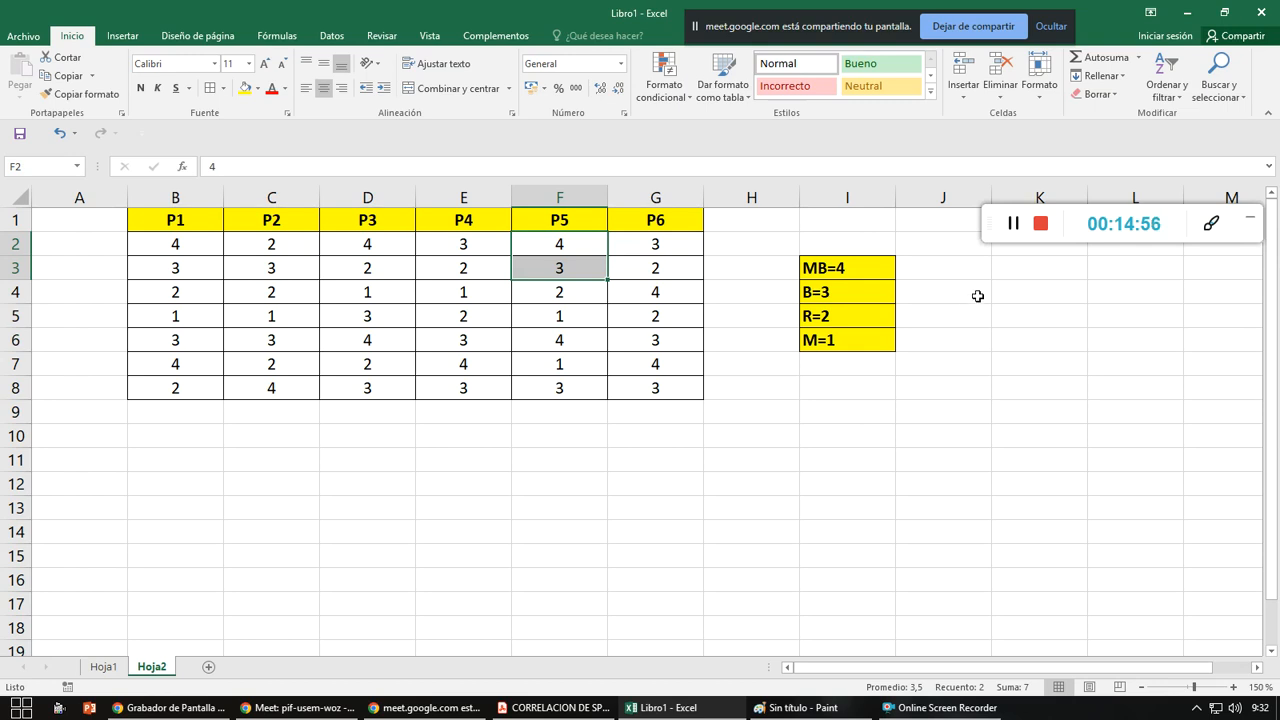
left_click(734, 433)
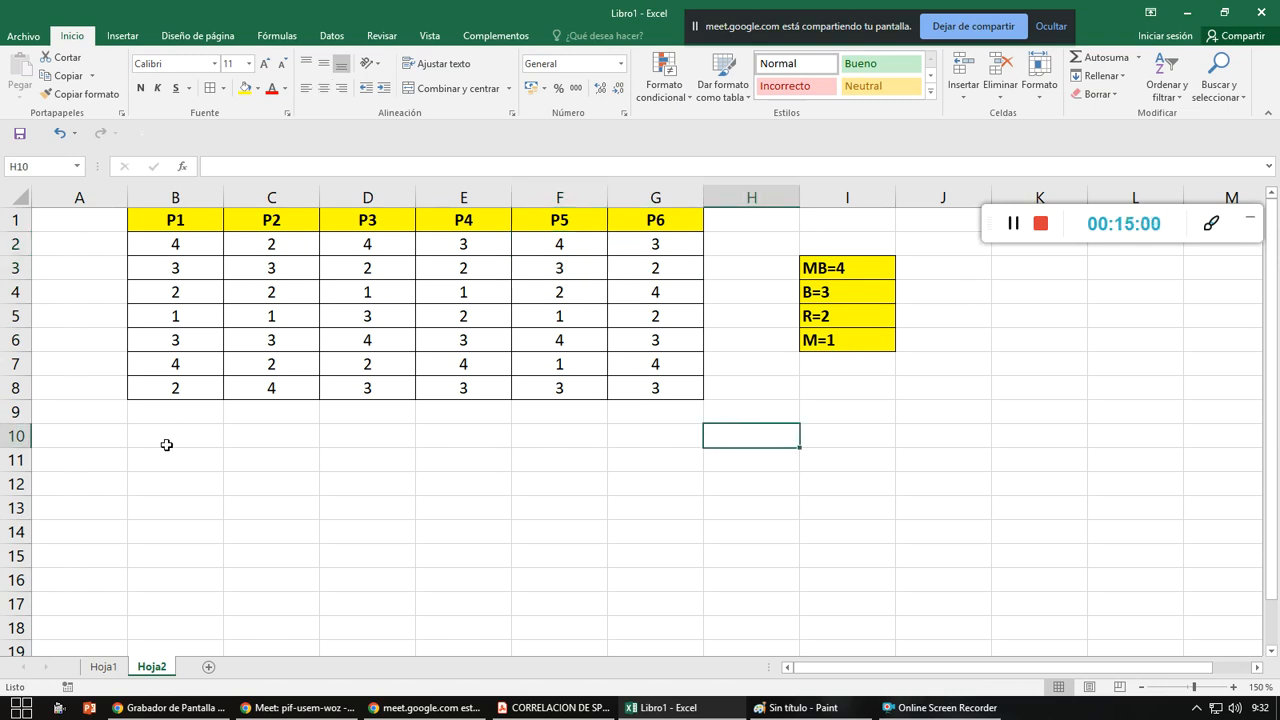
left_click(152, 413)
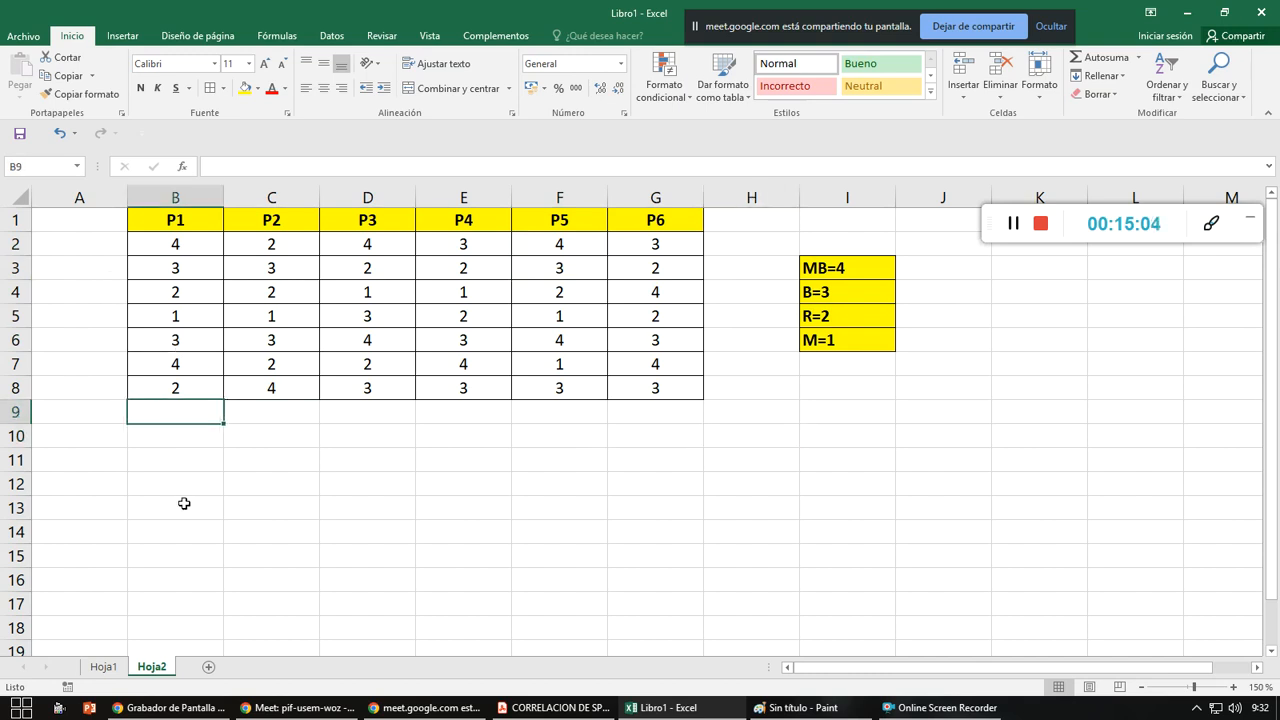
- Minimise the open windows to reach the desktop and launch IBM SPSS Statistics 25
left_click(1186, 20)
left_click(1186, 12)
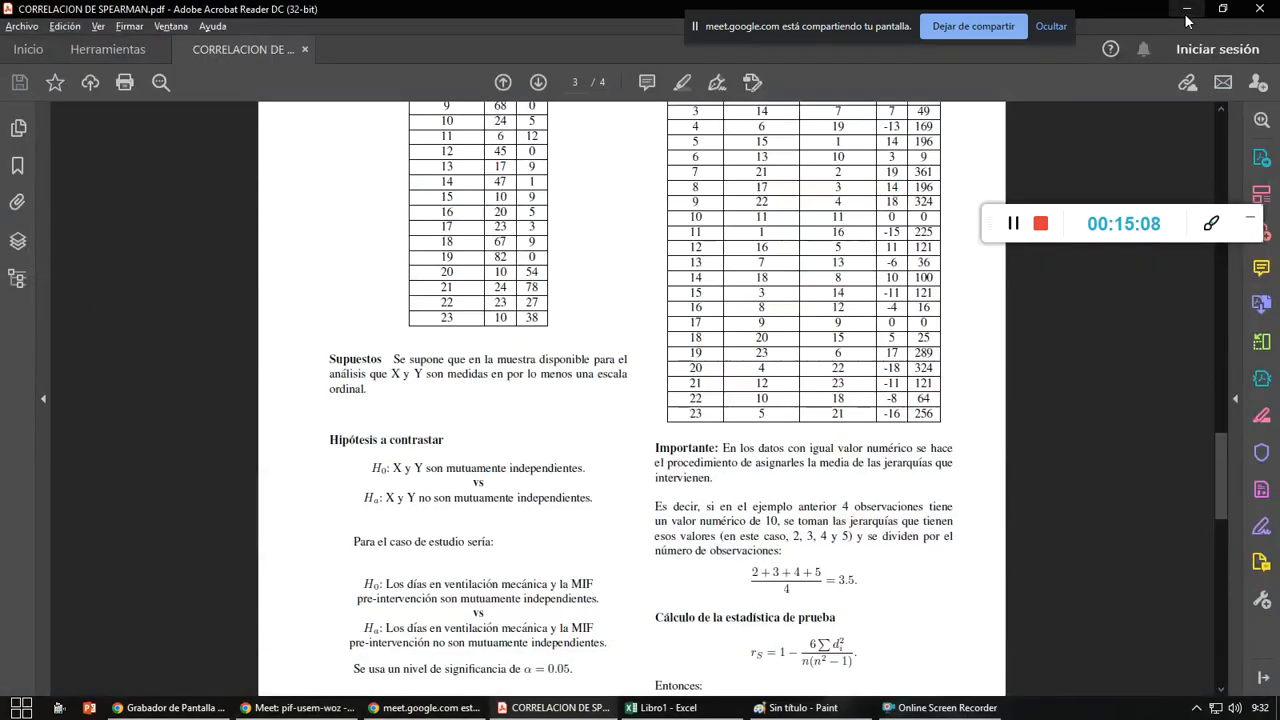
left_click(1186, 12)
left_click(1186, 20)
left_click(1186, 12)
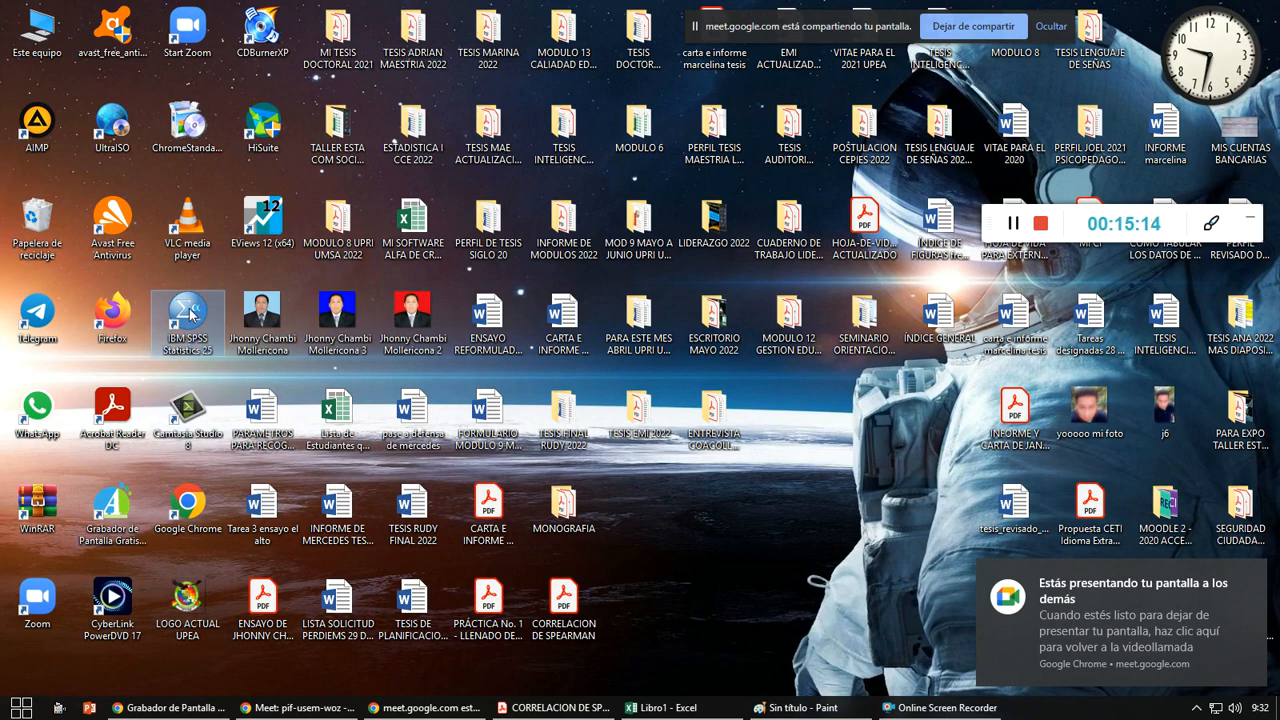
left_click(190, 316)
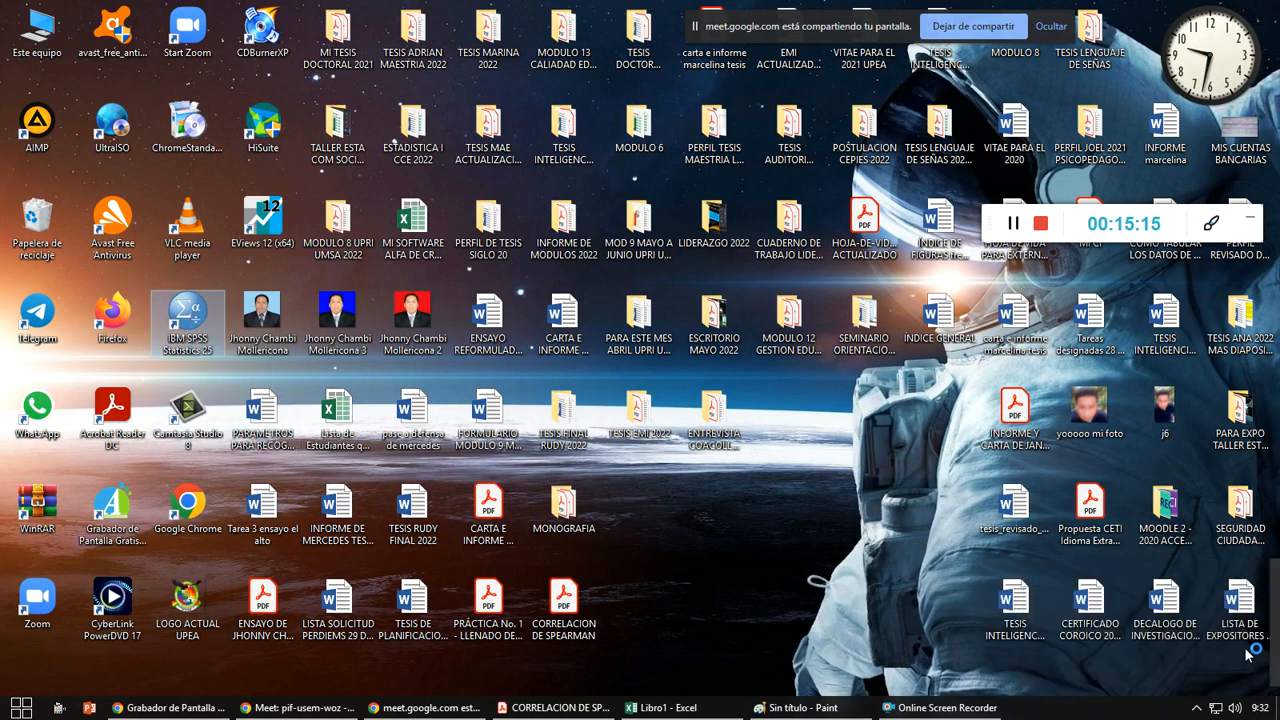
left_click(648, 496)
right_click(648, 496)
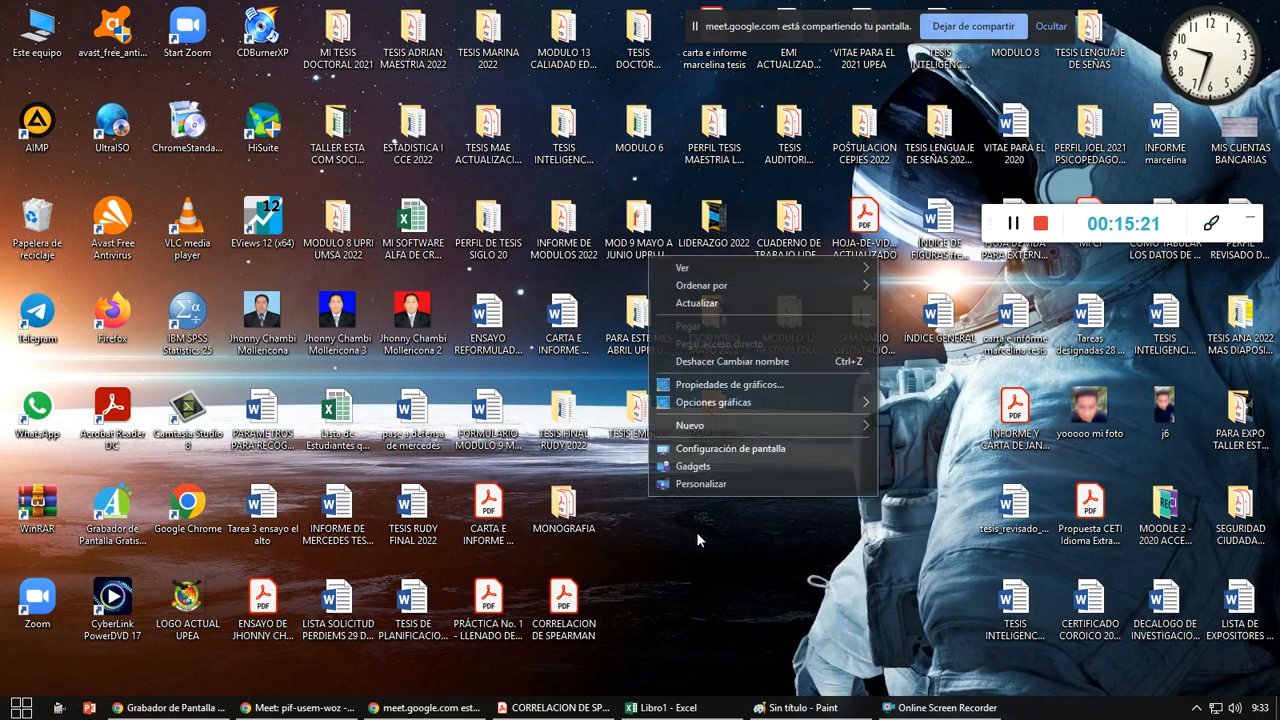
left_click(736, 305)
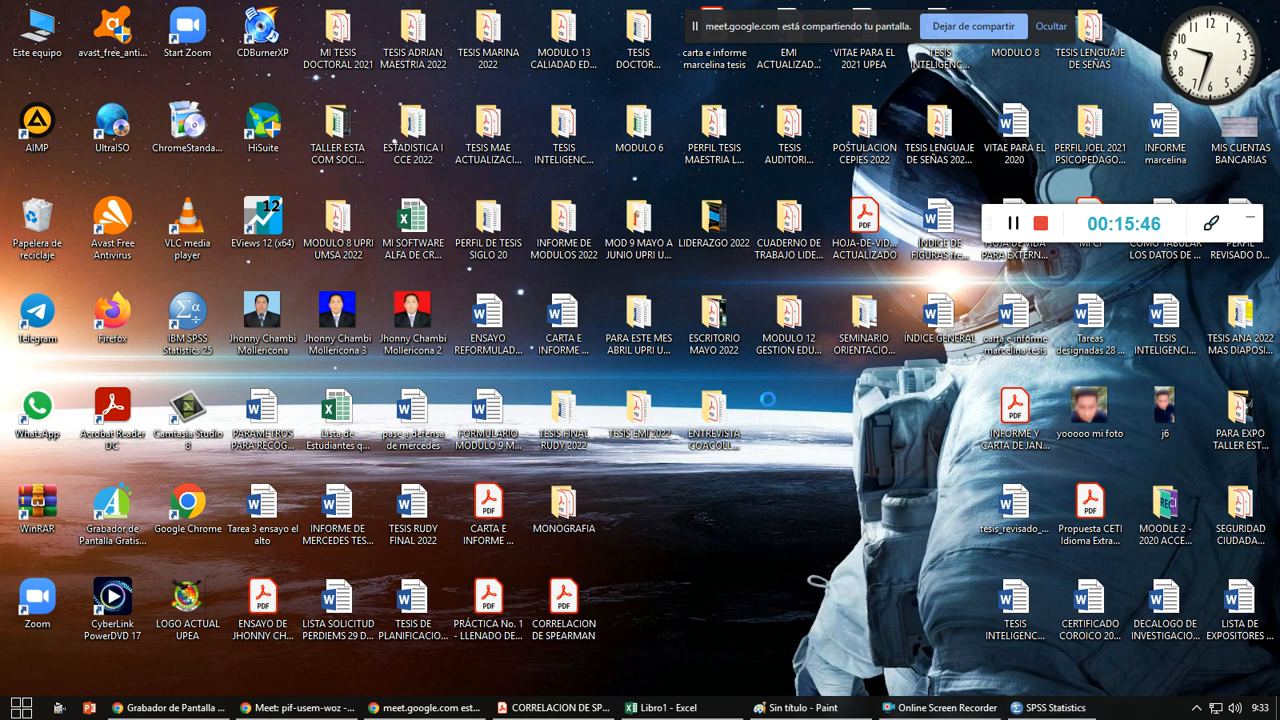
right_click(925, 412)
left_click(965, 454)
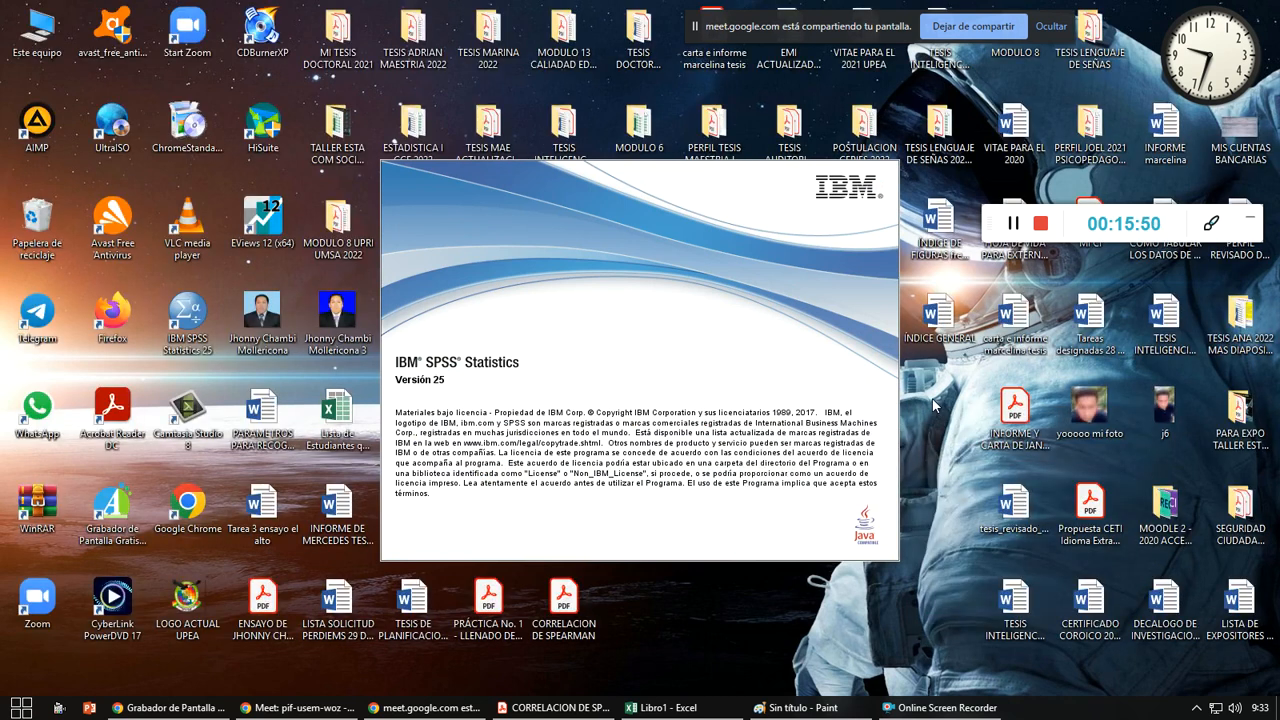
right_click(933, 404)
left_click(965, 453)
right_click(943, 408)
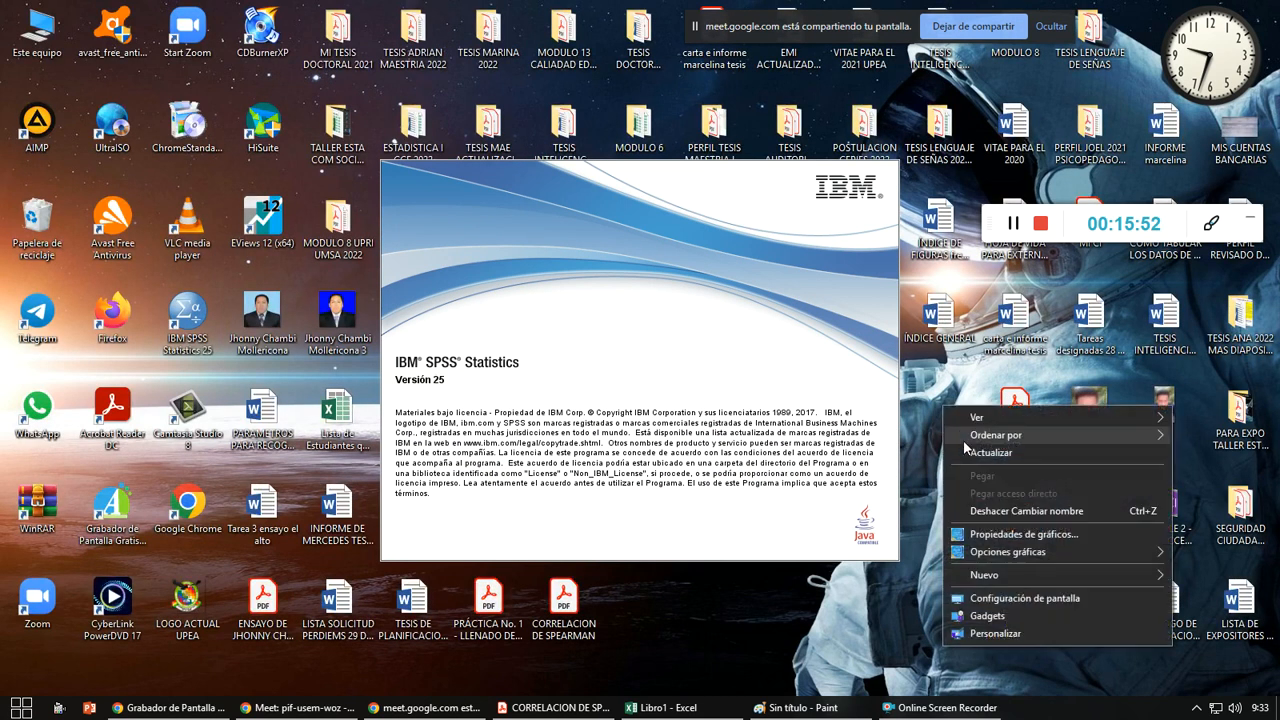
left_click(965, 452)
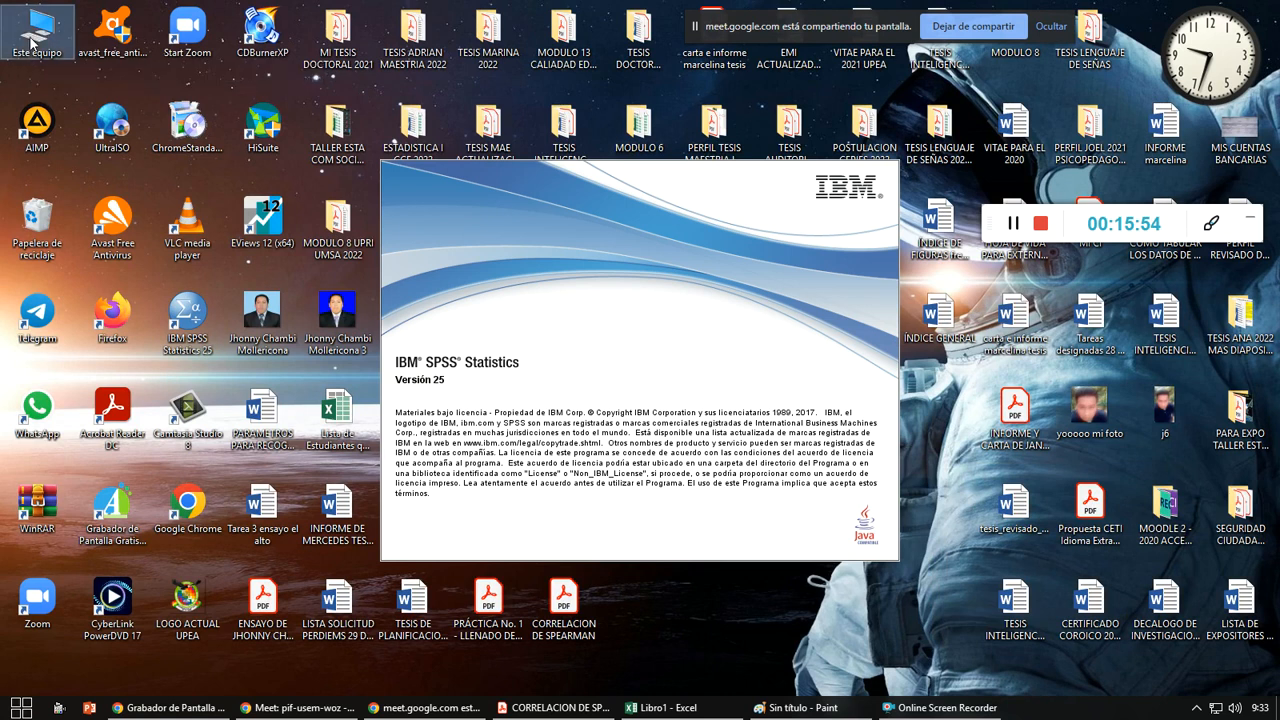
- Browse this computer's drives in File Explorer and open the Stata15 folder on local disk E:
double_click(33, 40)
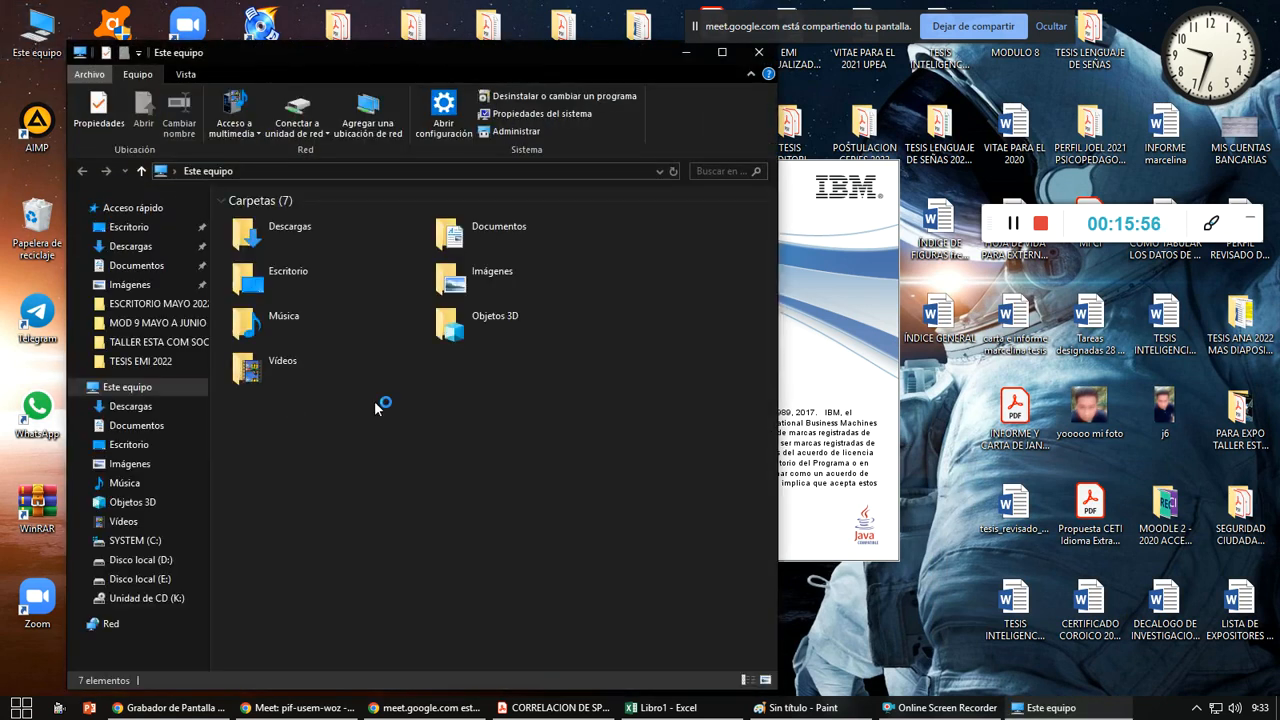
double_click(500, 426)
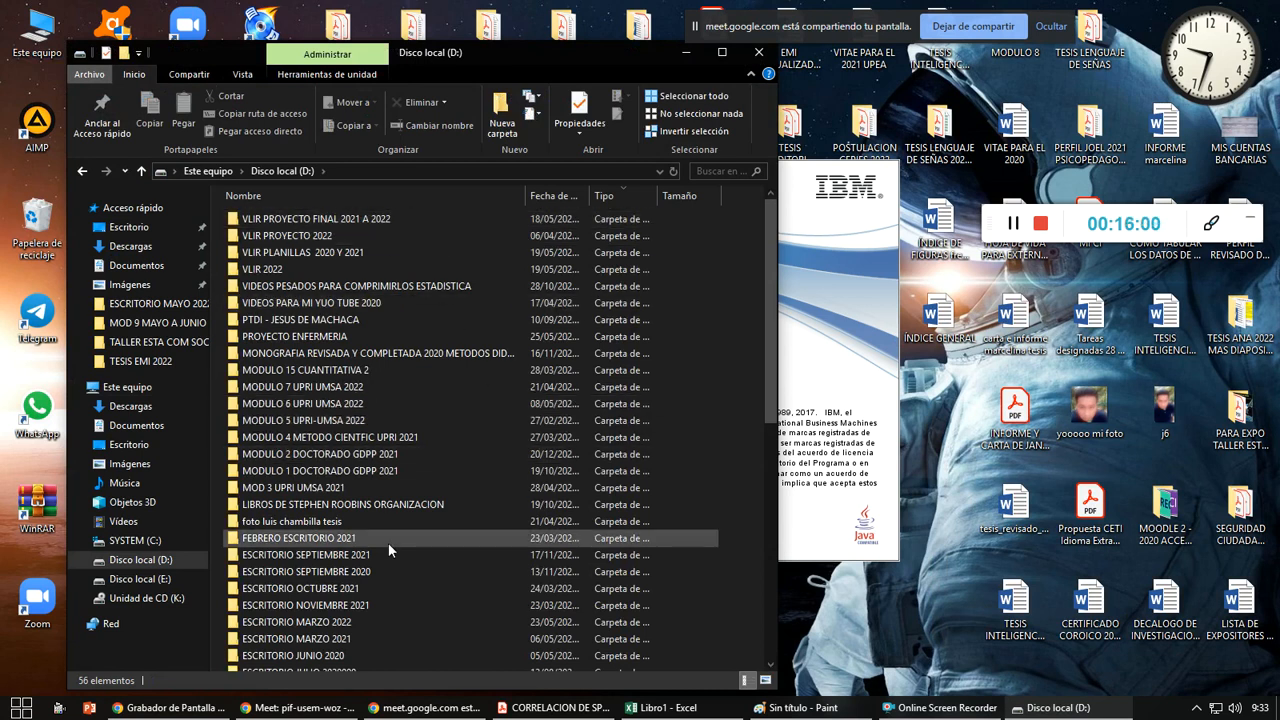
scroll(384, 540, "down", 3)
left_click(130, 580)
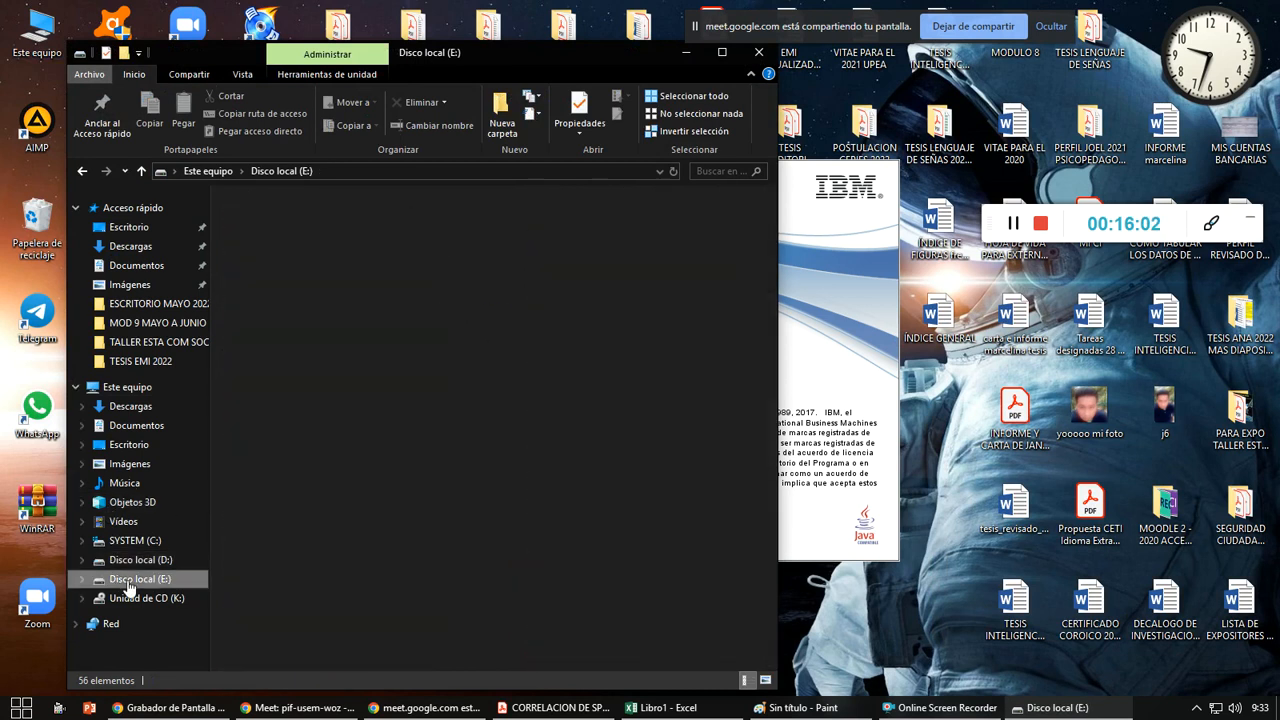
left_click(270, 270)
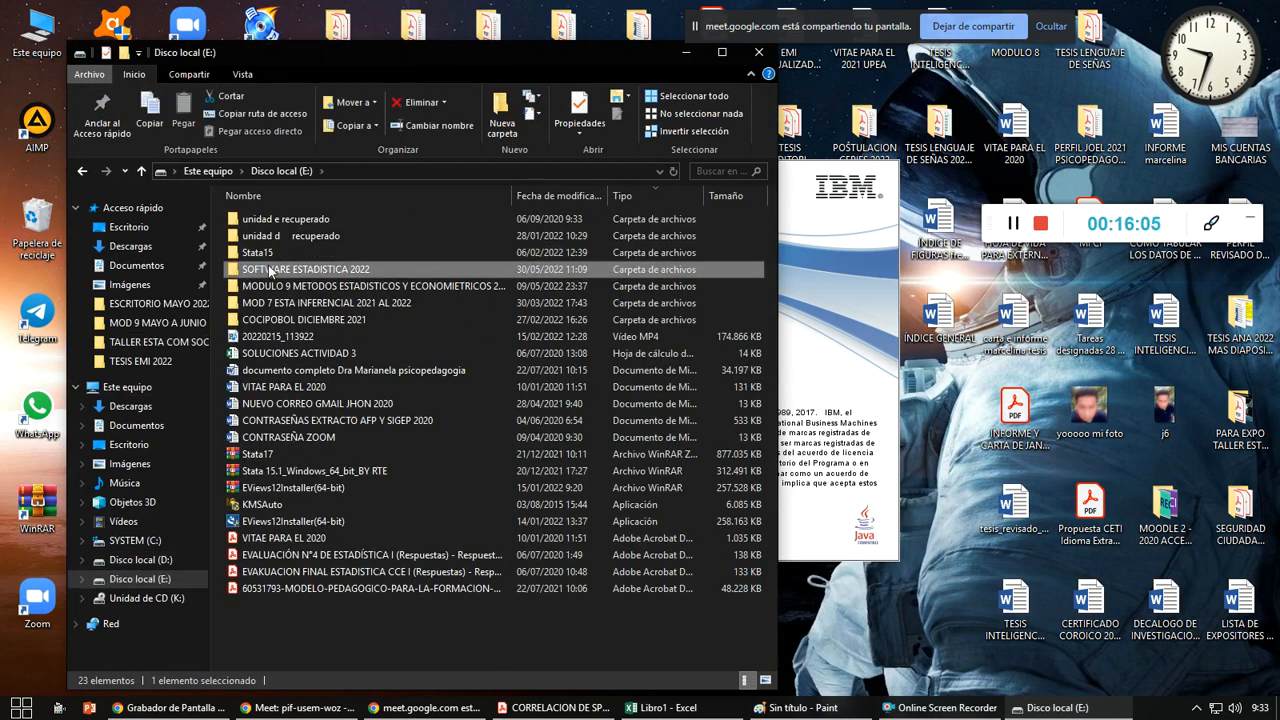
double_click(257, 252)
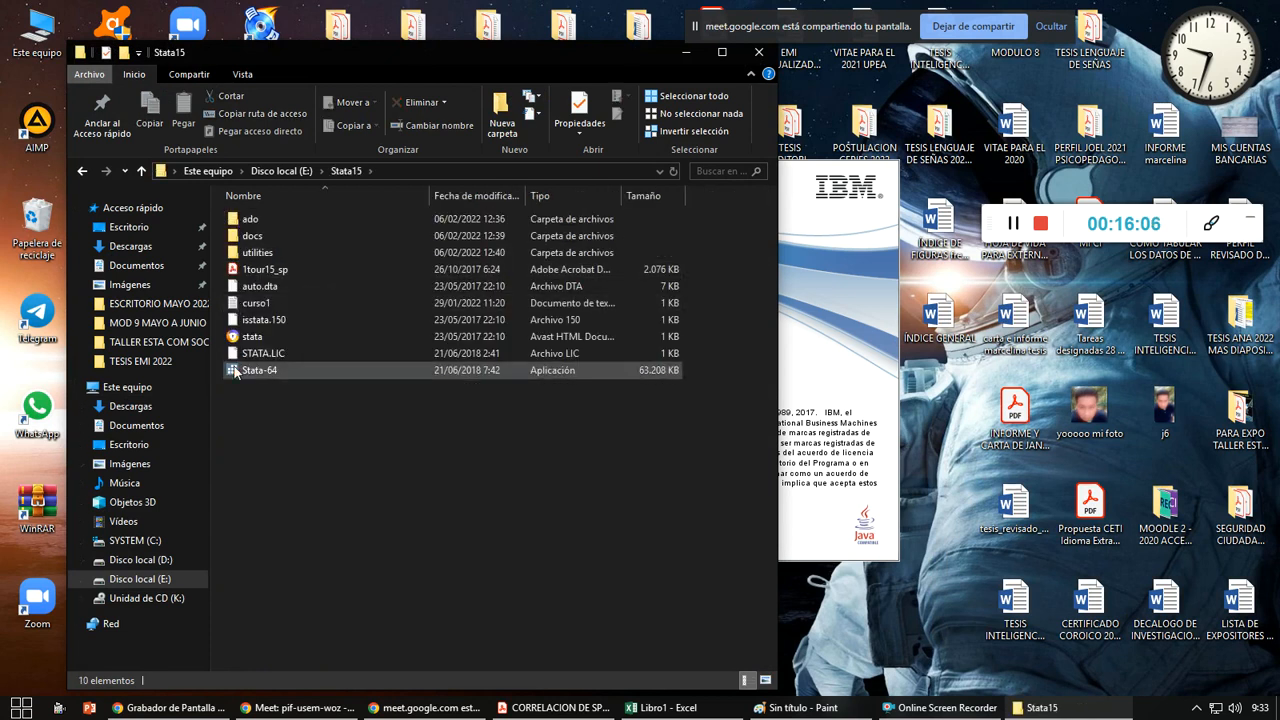
- Launch Stata-64 from the Stata15 folder and dismiss the SPSS Statistics welcome dialog
left_click(257, 372)
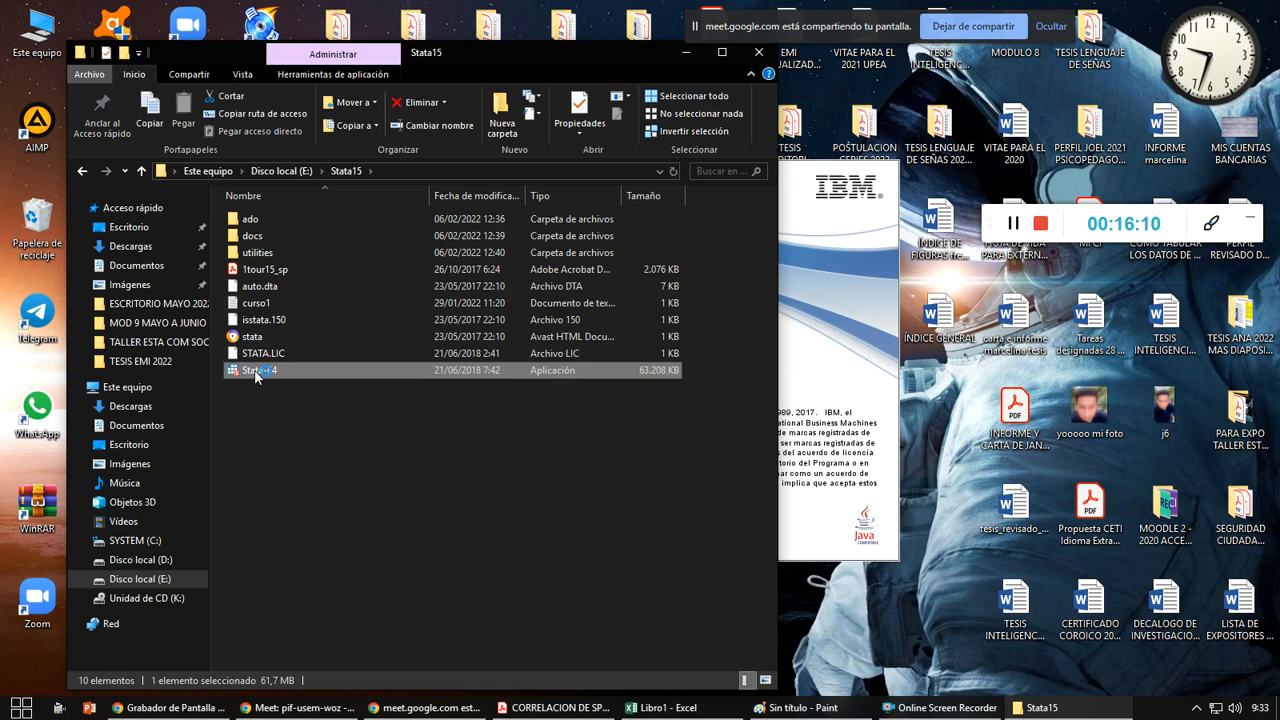
left_click(687, 52)
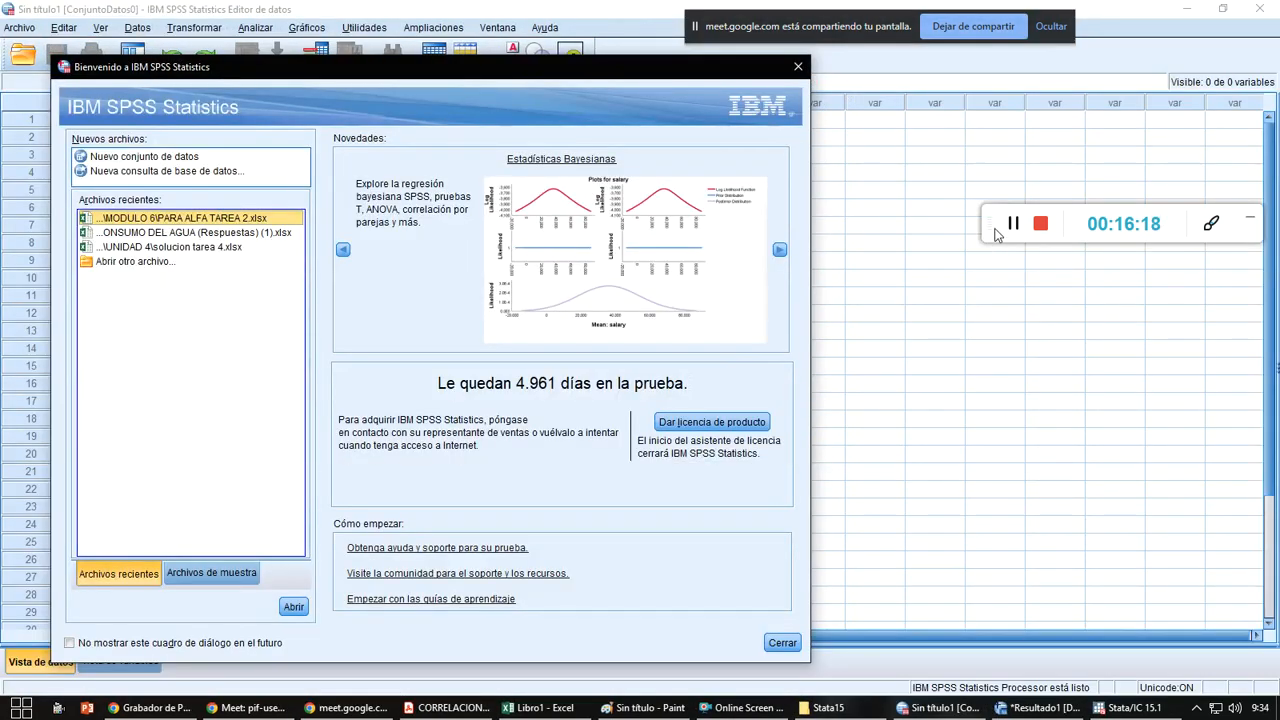
left_click_drag(995, 233, 990, 83)
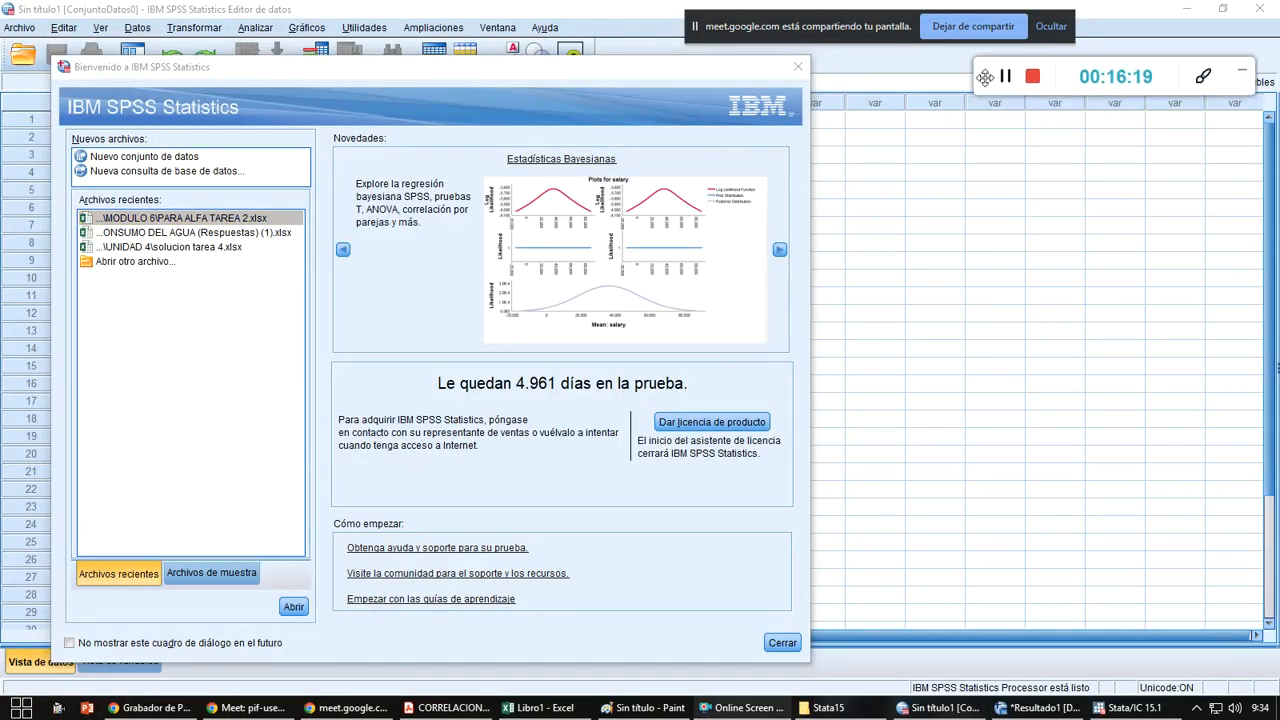
left_click(797, 67)
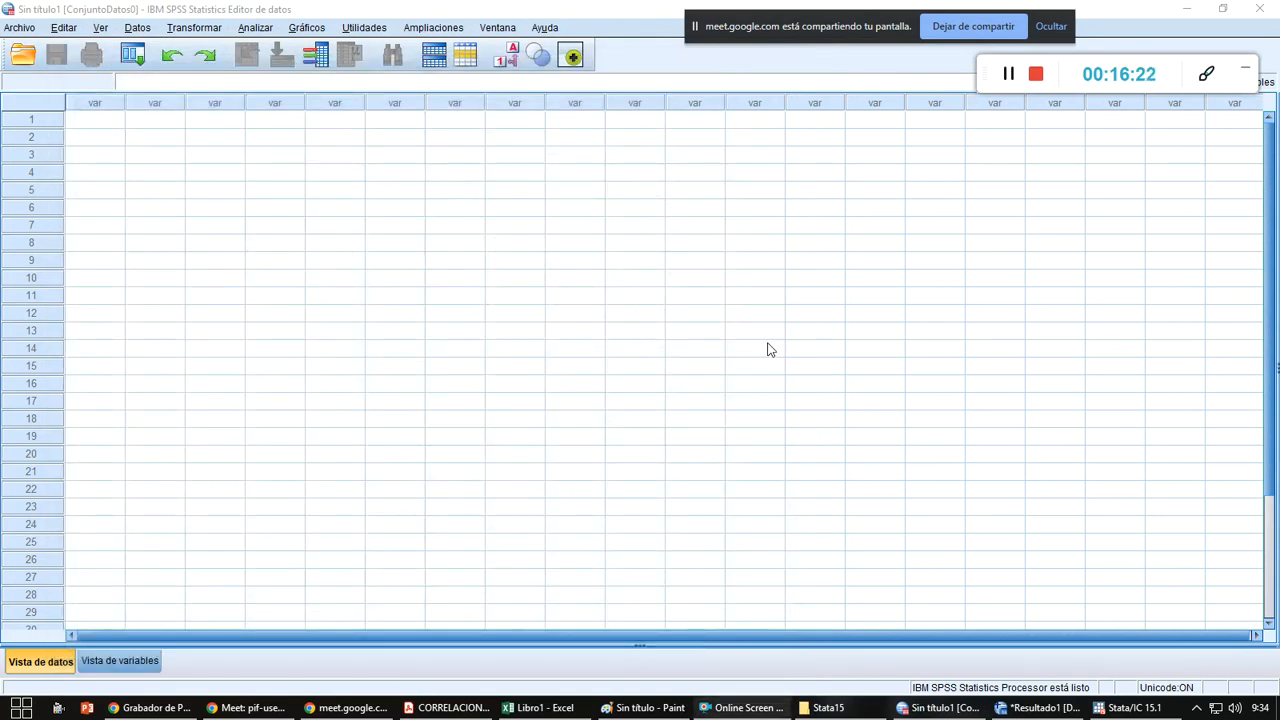
left_click(20, 28)
mouse_move(52, 86)
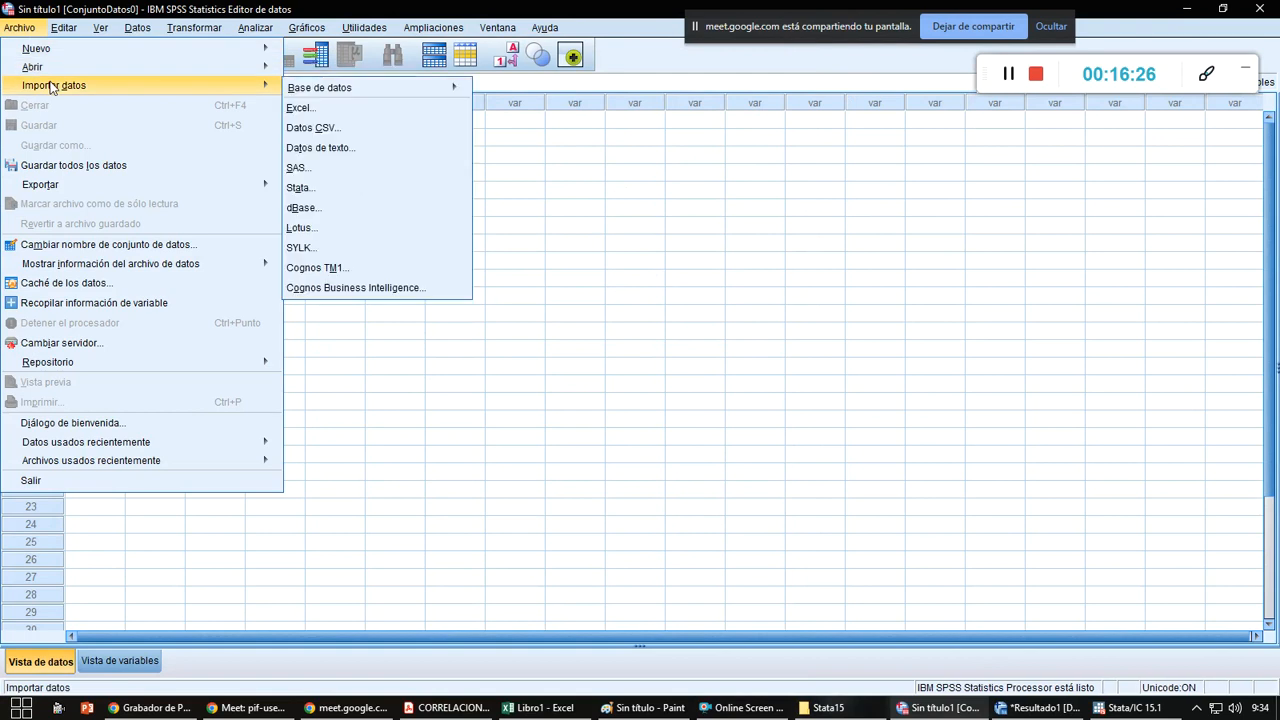
left_click(613, 314)
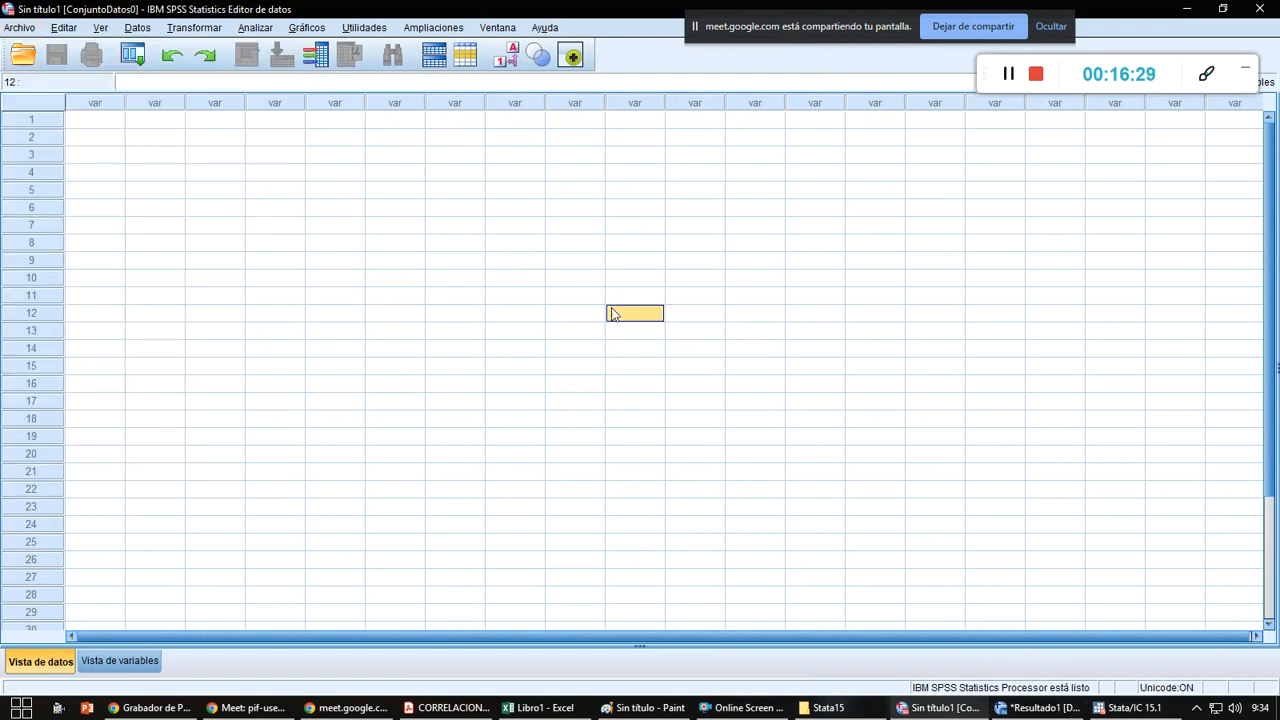
- Switch to the Excel workbook Libro1 and copy the response values B2:G8 on sheet Hoja2, without the headers
left_click(545, 708)
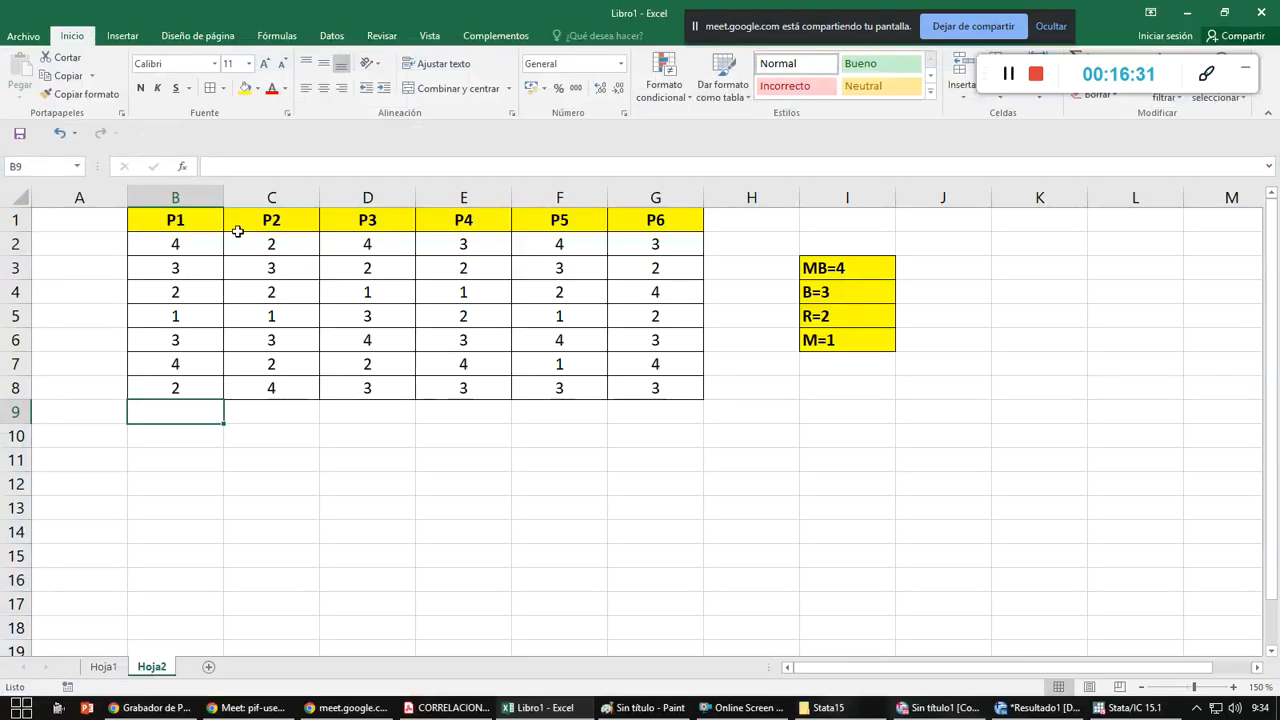
left_click(103, 666)
left_click(152, 666)
left_click_drag(860, 243, 866, 368)
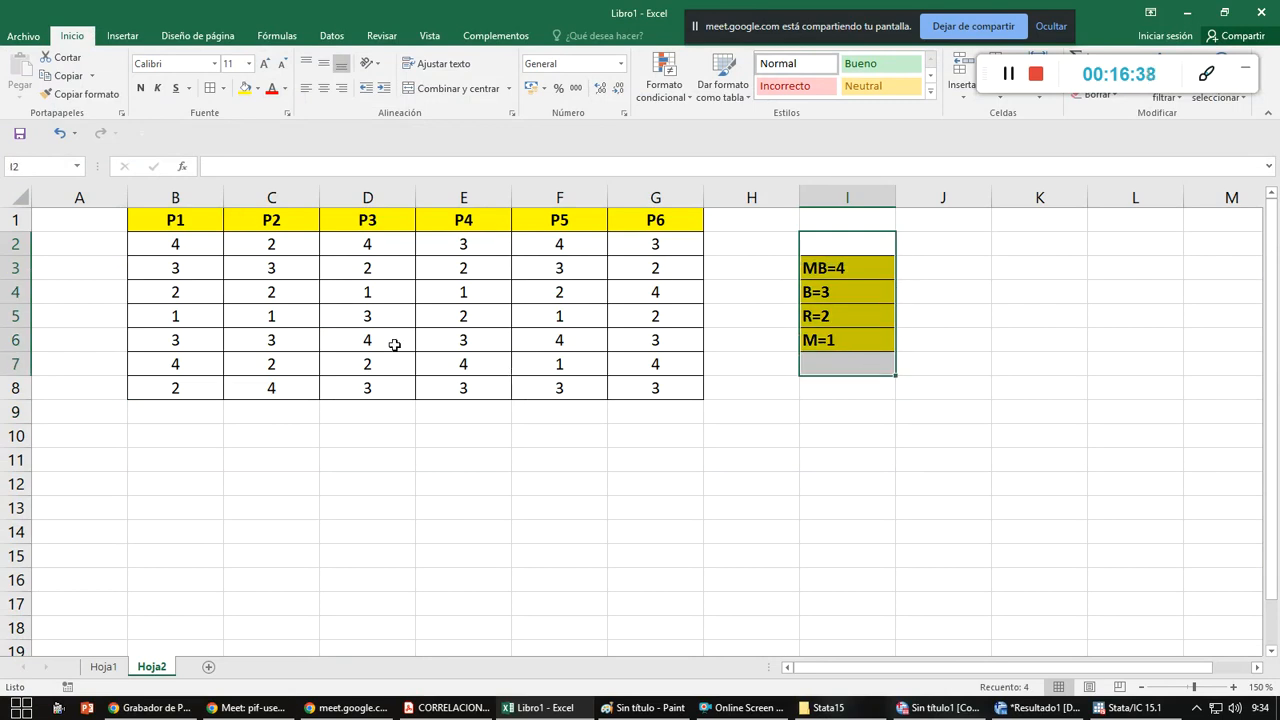
left_click_drag(189, 243, 642, 387)
key("ctrl+c")
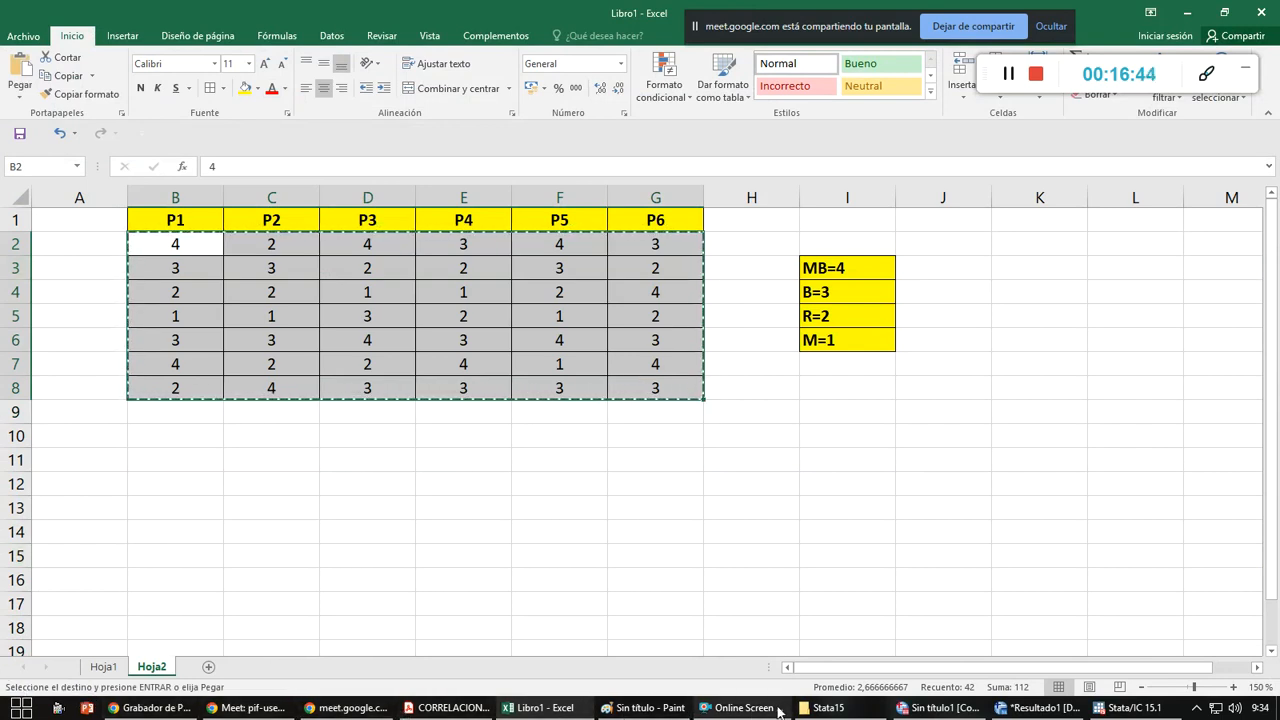
- Switch to the SPSS data editor and define six variables named P1, P2, P3, P4, P5 and P6
left_click(953, 708)
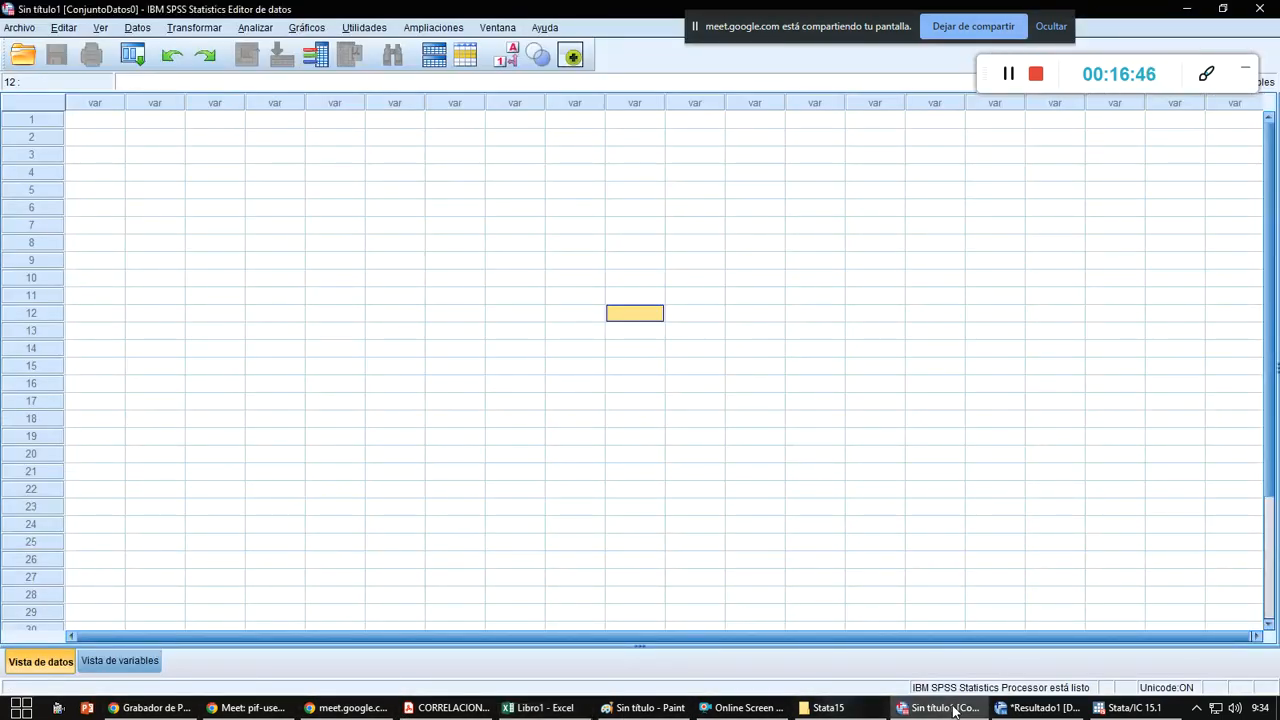
left_click(118, 662)
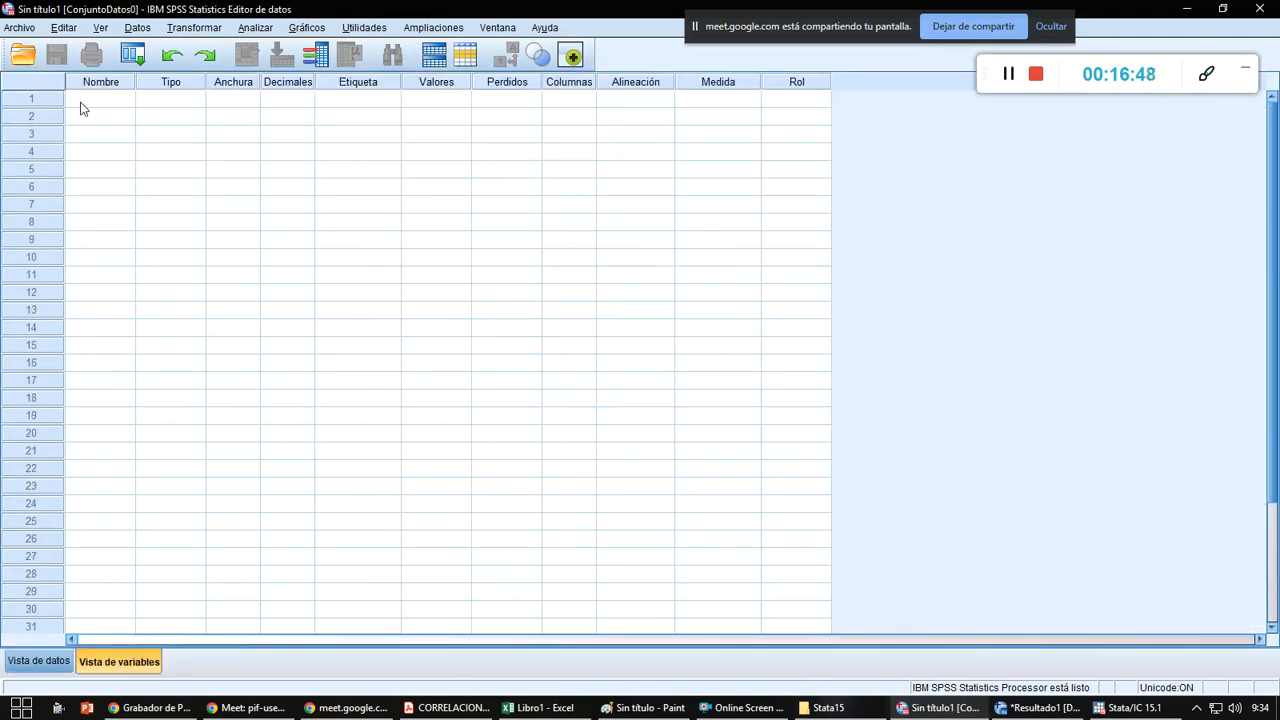
left_click(83, 101)
type("P1")
key("Return")
type("P2")
key("Return")
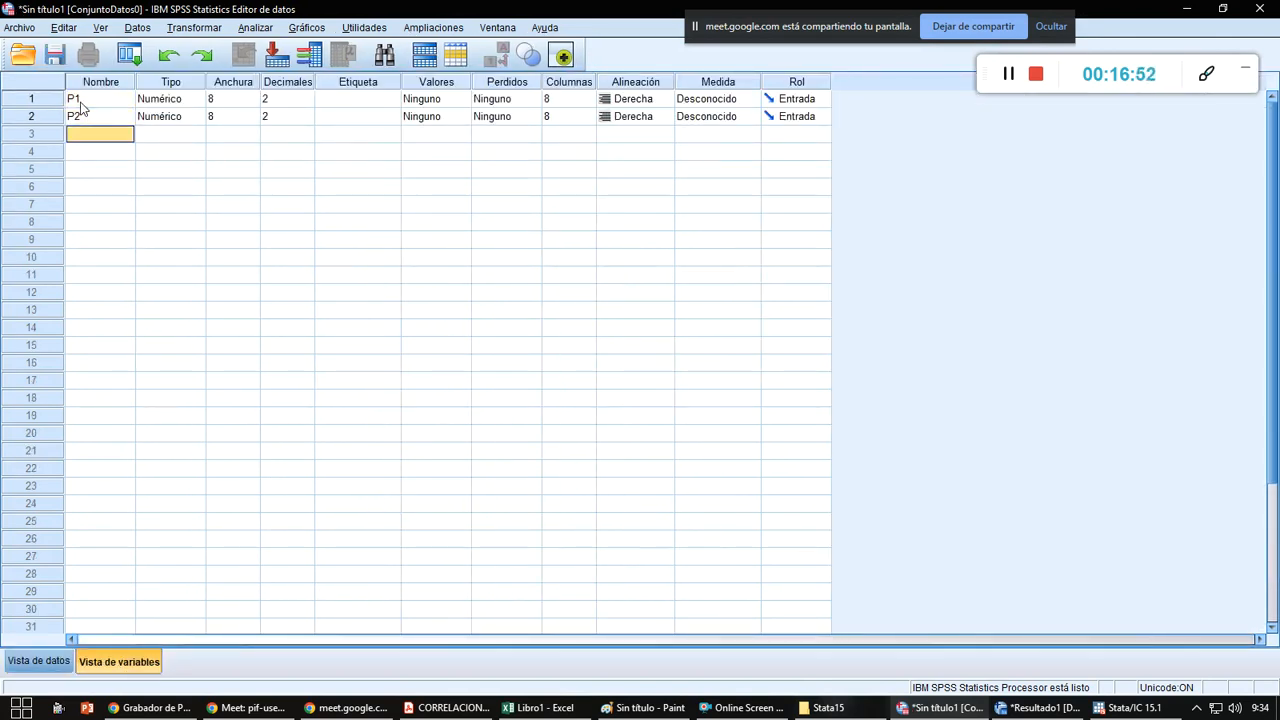
type("P3")
key("Return")
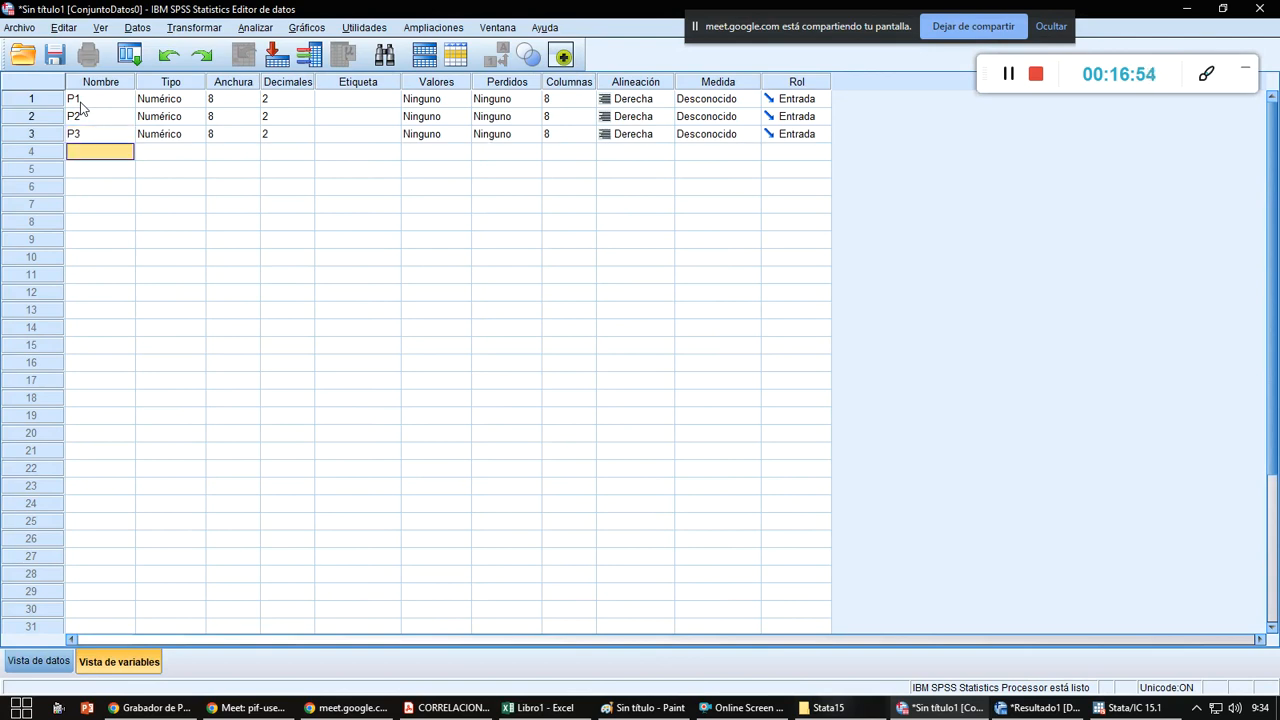
type("P4")
key("Return")
type("P5")
key("Return")
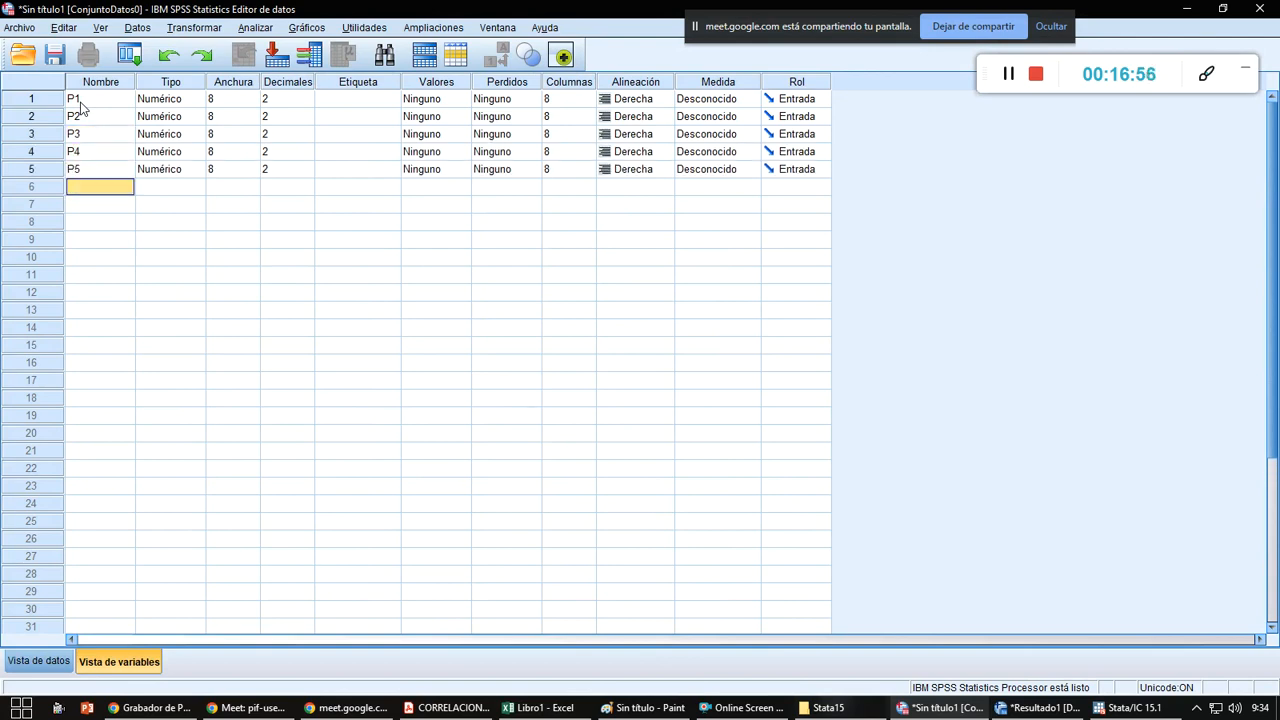
type("P6")
key("Return")
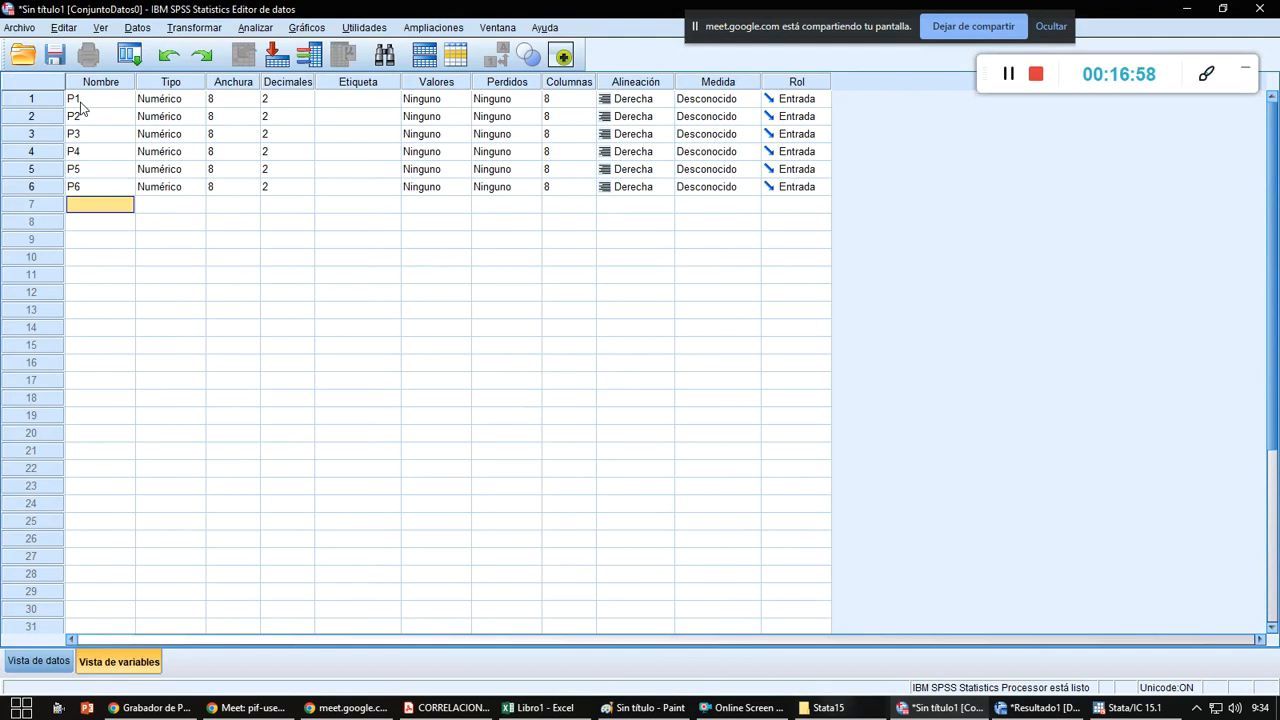
- Set the number of decimals to 0 for all variables P1 to P6
left_click(290, 99)
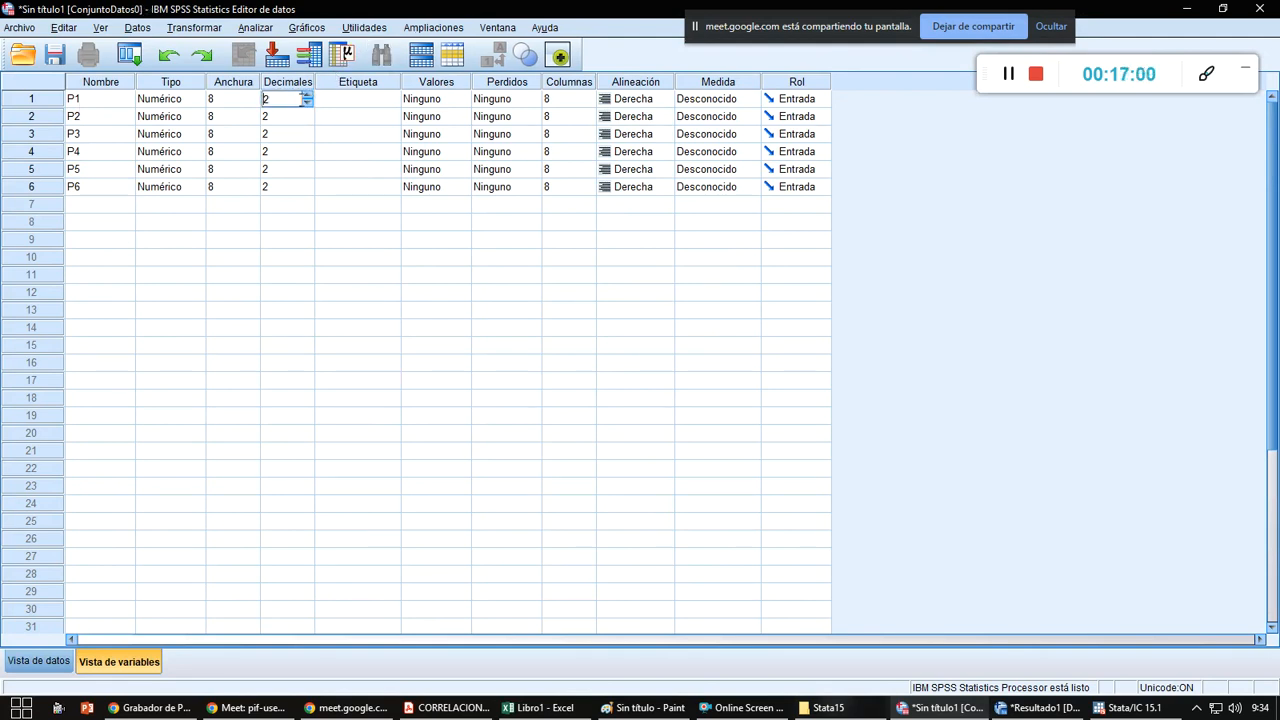
left_click(307, 96)
left_click(309, 101)
left_click(309, 101)
left_click(308, 115)
left_click(309, 135)
left_click(309, 135)
left_click(308, 155)
left_click(306, 173)
left_click(308, 192)
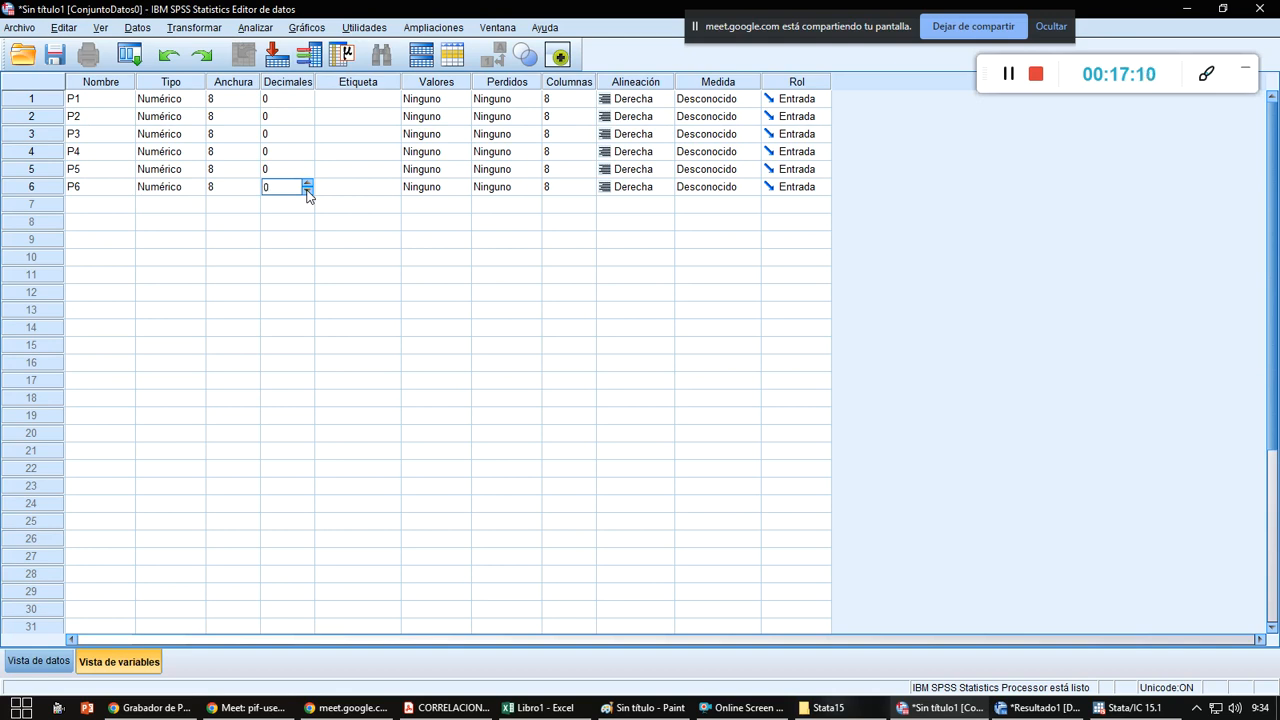
- Paste the copied Excel responses into the data view under P1 to P6, starting at case 1
left_click(32, 661)
left_click_drag(92, 116, 423, 229)
left_click(423, 229)
left_click_drag(98, 119, 405, 282)
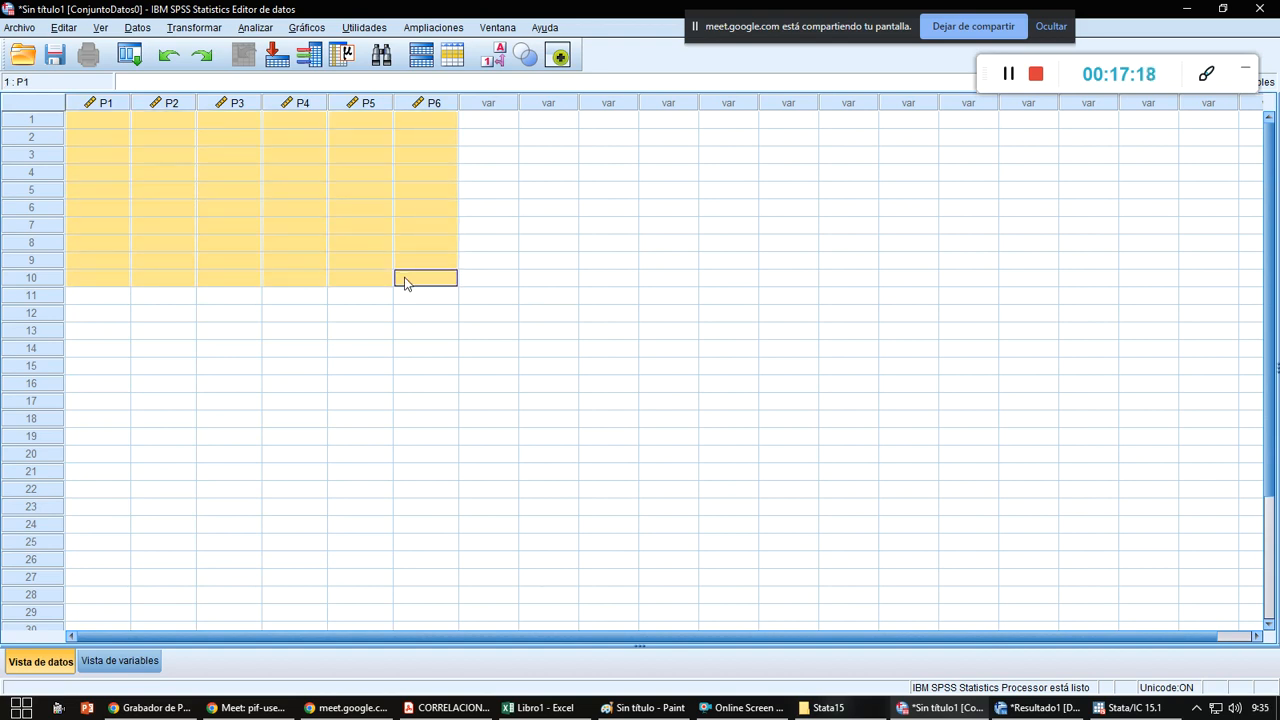
key("ctrl+v")
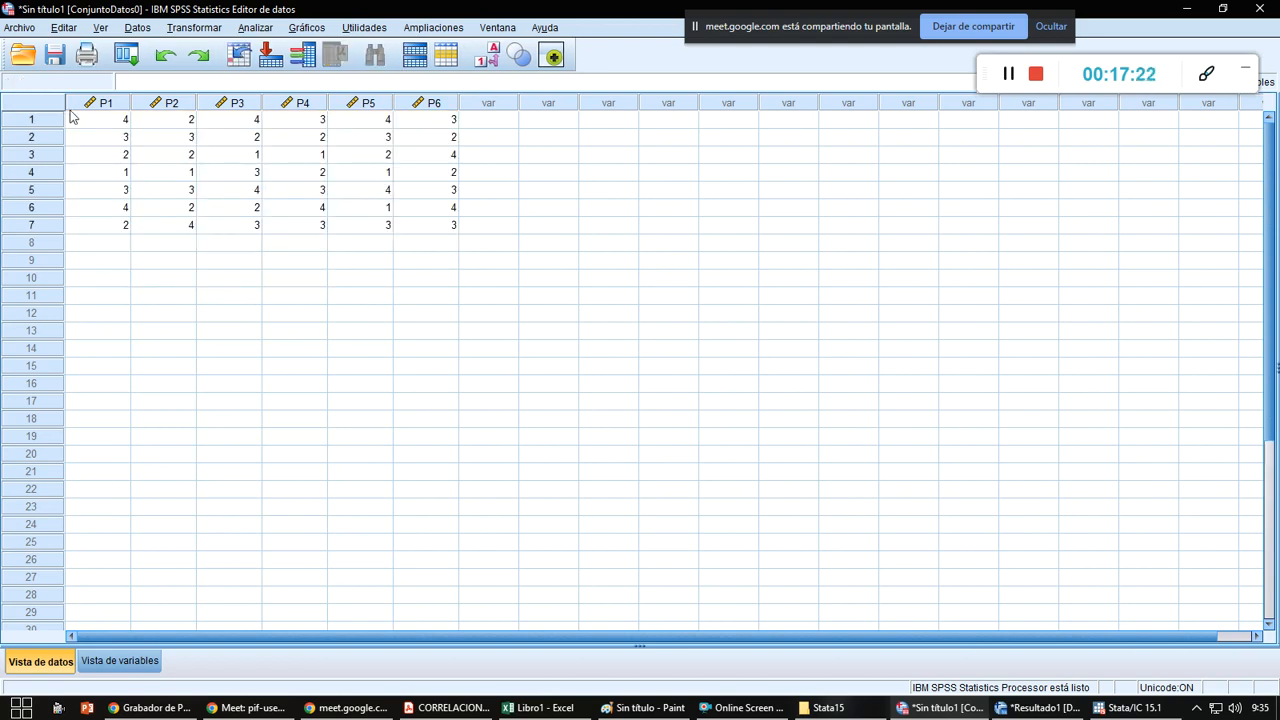
left_click(540, 707)
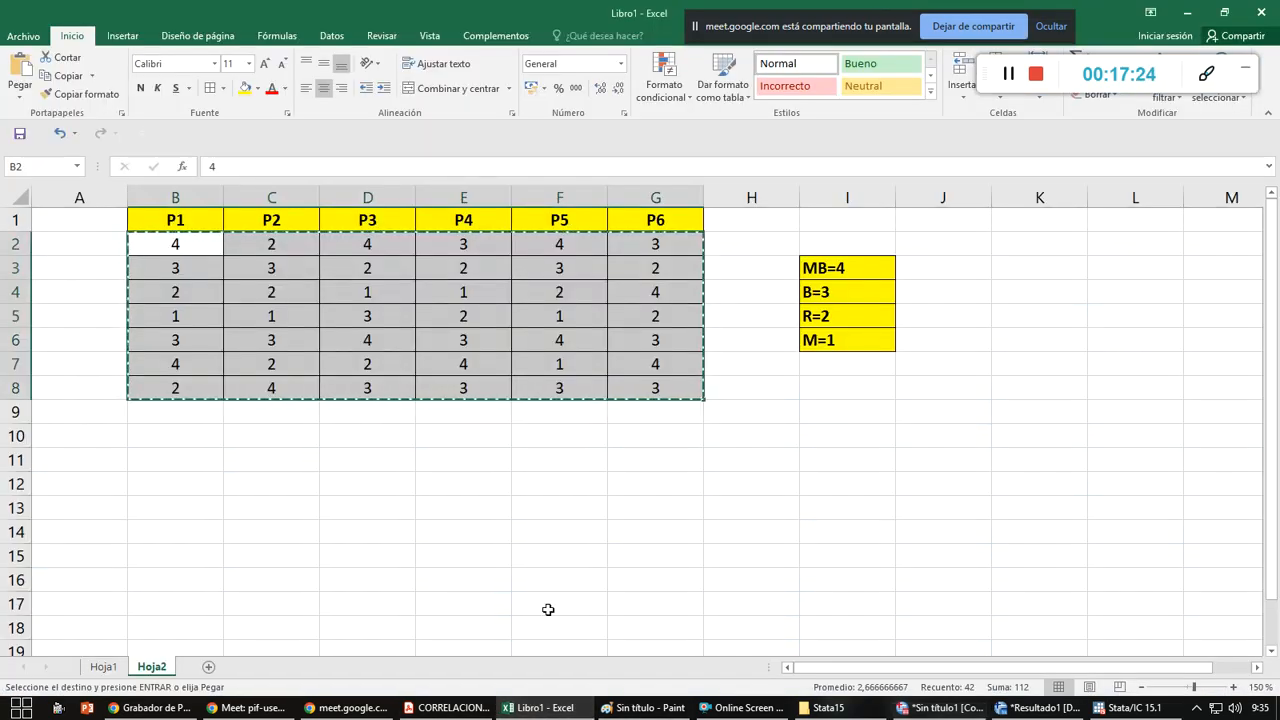
left_click(499, 532)
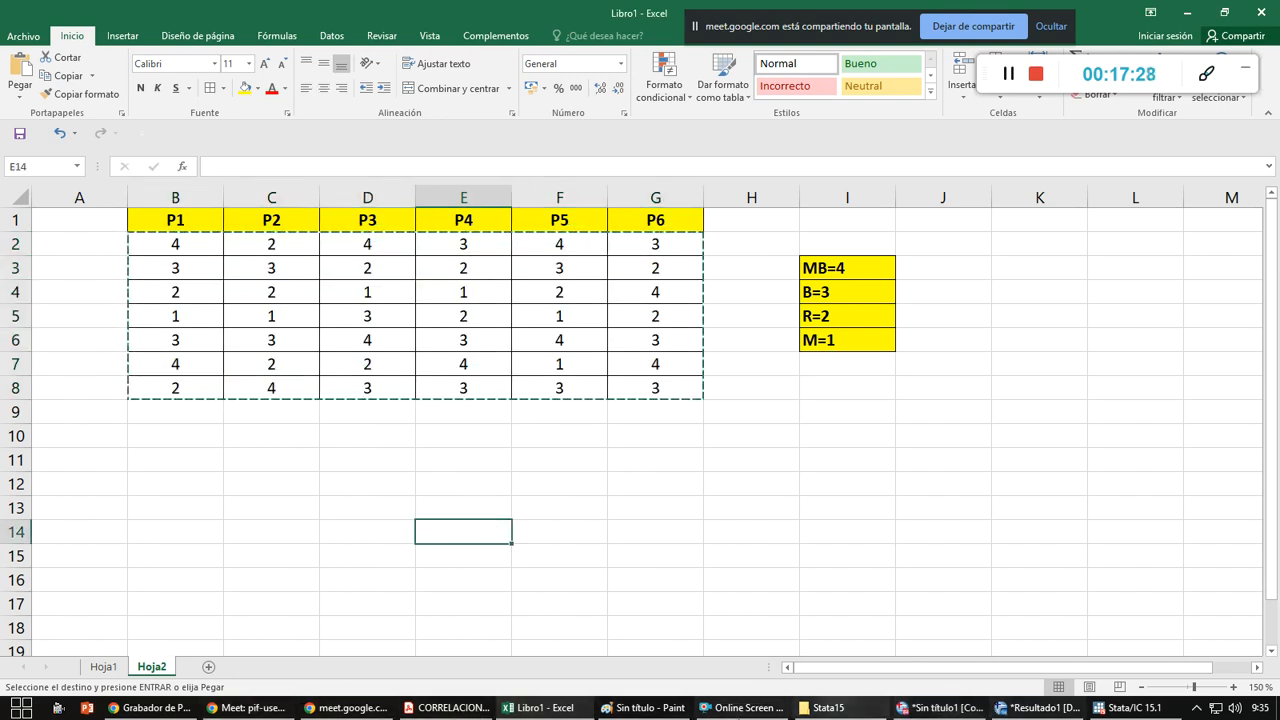
left_click(945, 707)
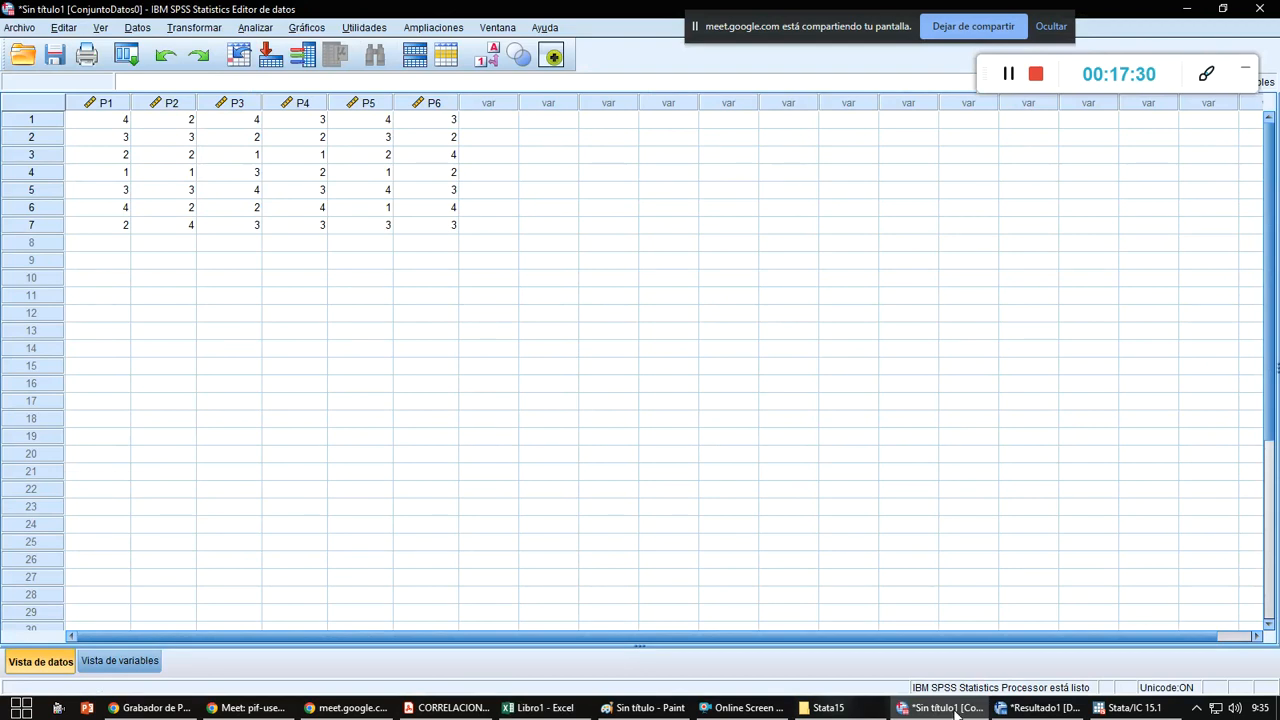
- Run a scale reliability analysis with the Alfa model, using P1 to P6 as the elements
left_click(250, 28)
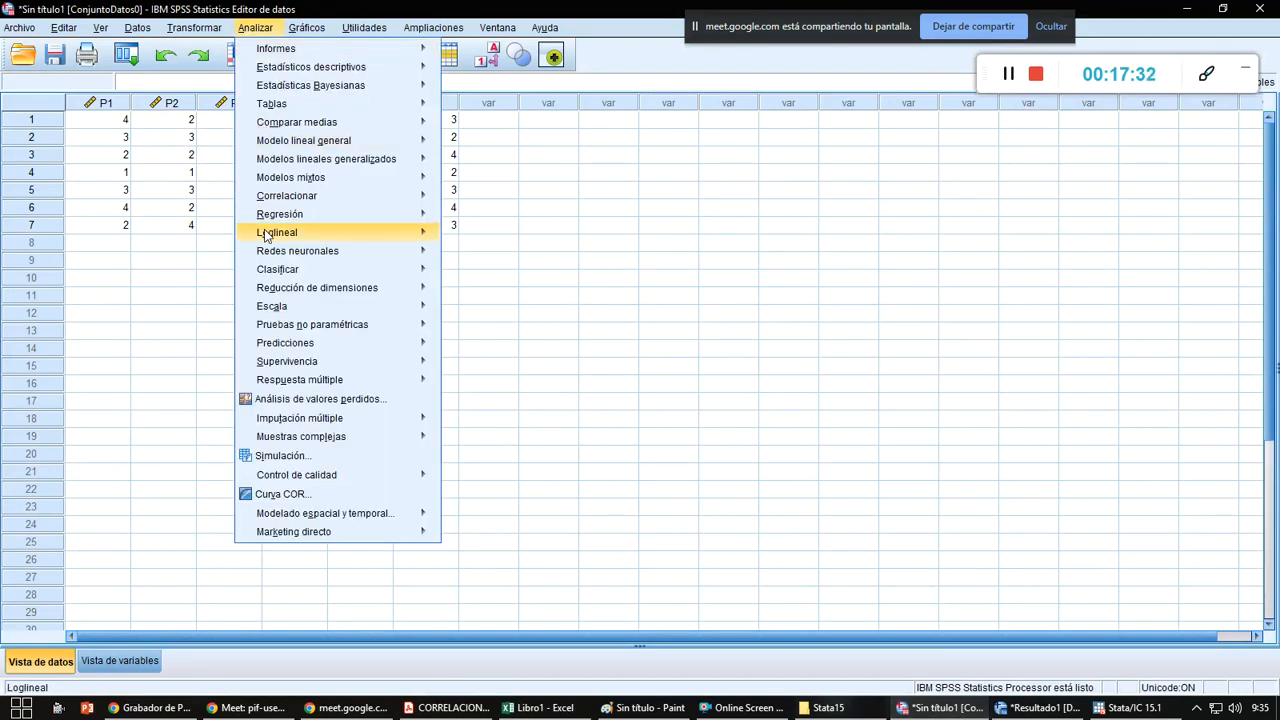
mouse_move(340, 312)
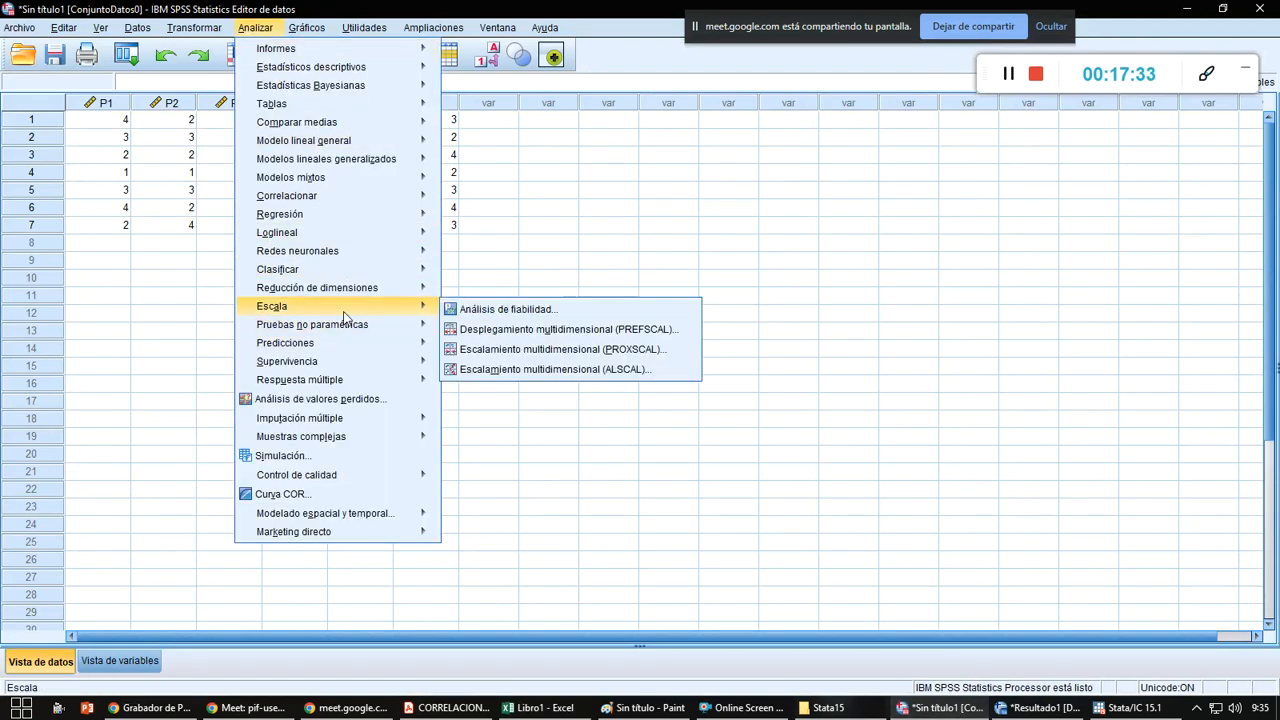
left_click(530, 318)
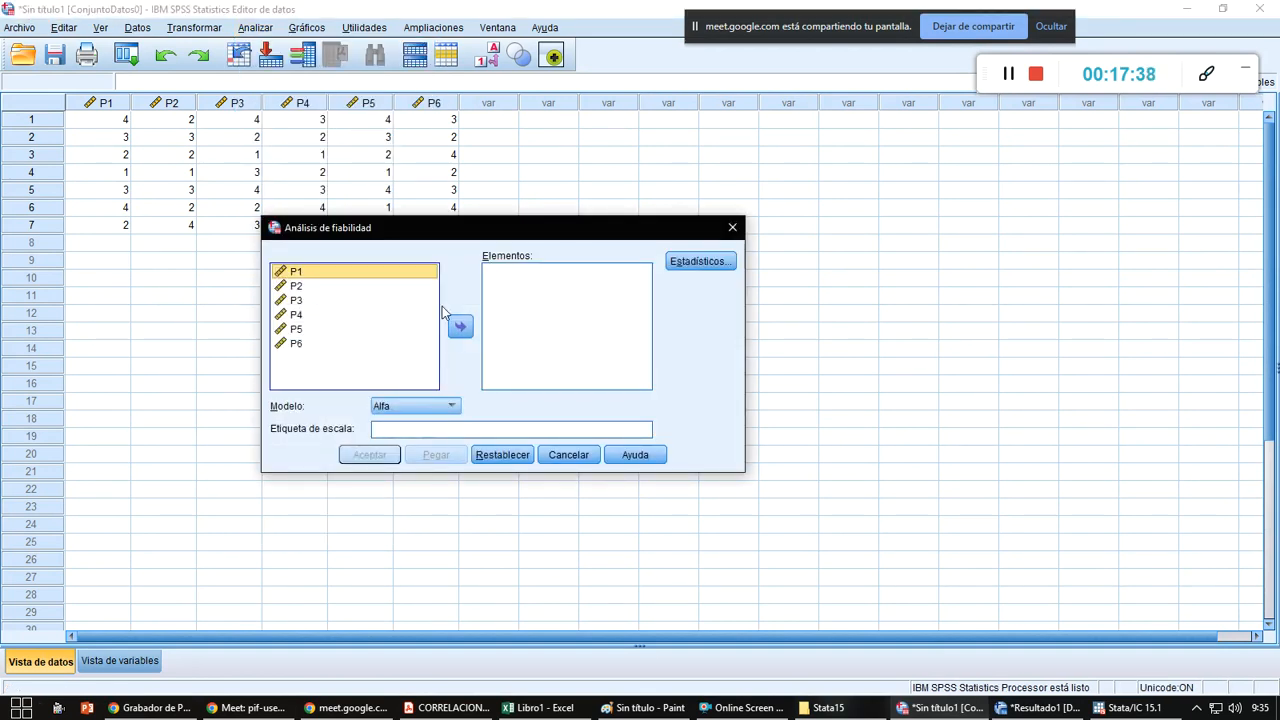
key("shift+Down")
key("shift+Down")
key("shift+Down")
key("shift+Down")
key("shift+Down")
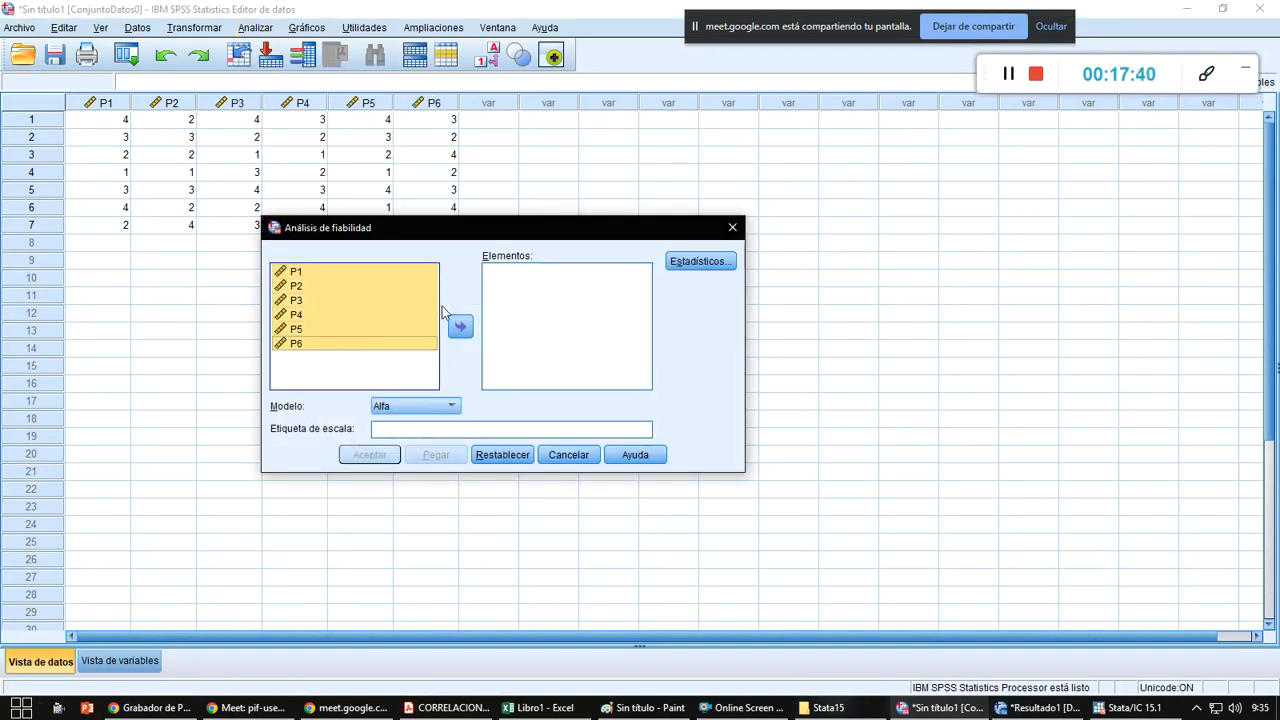
left_click(460, 326)
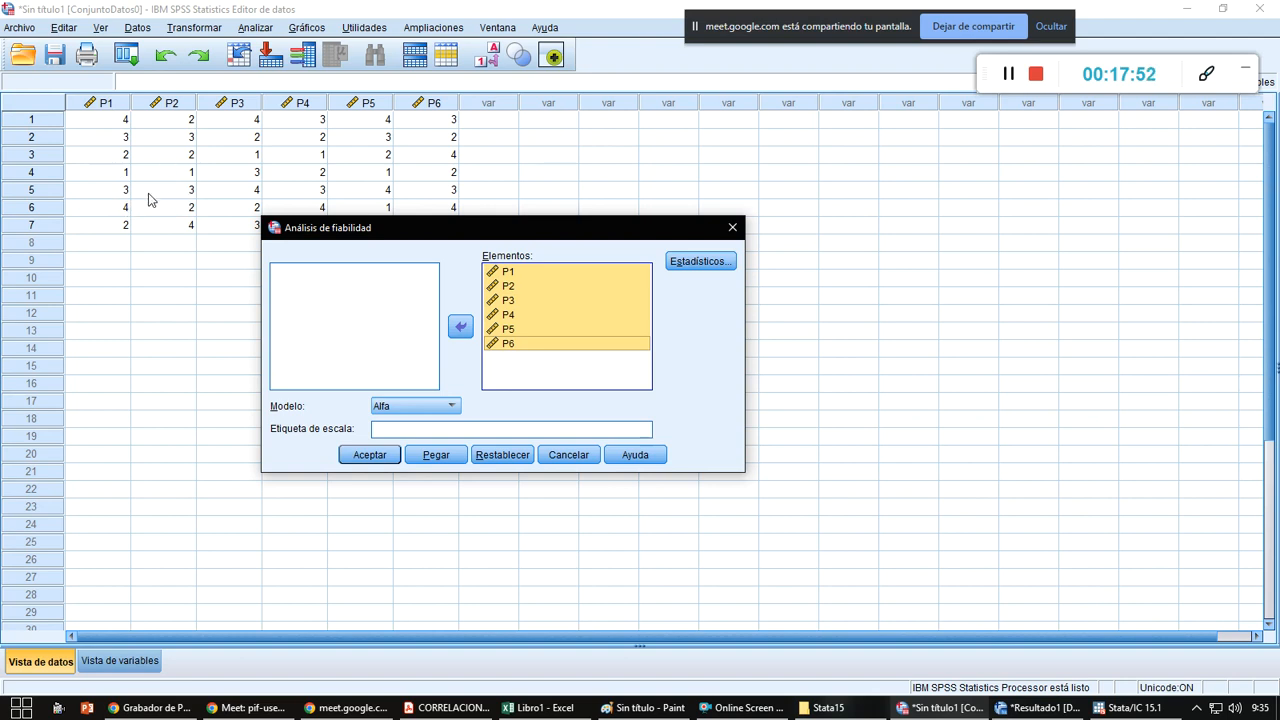
left_click(364, 461)
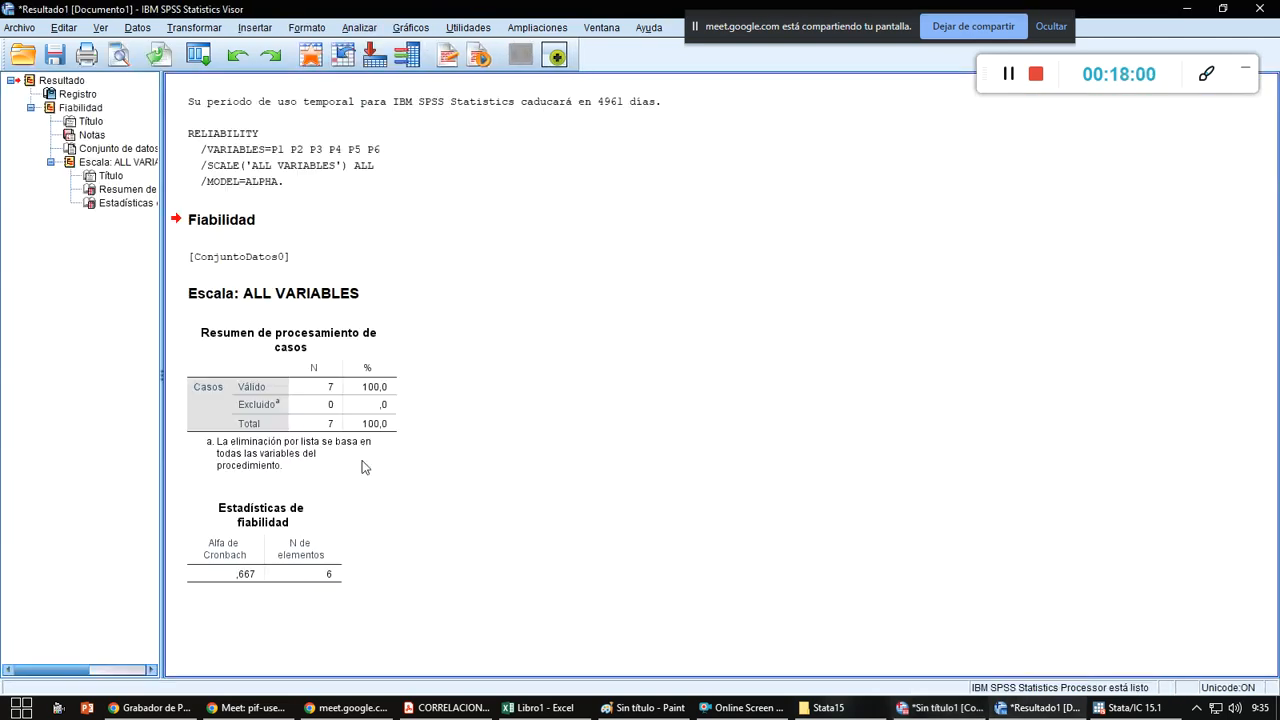
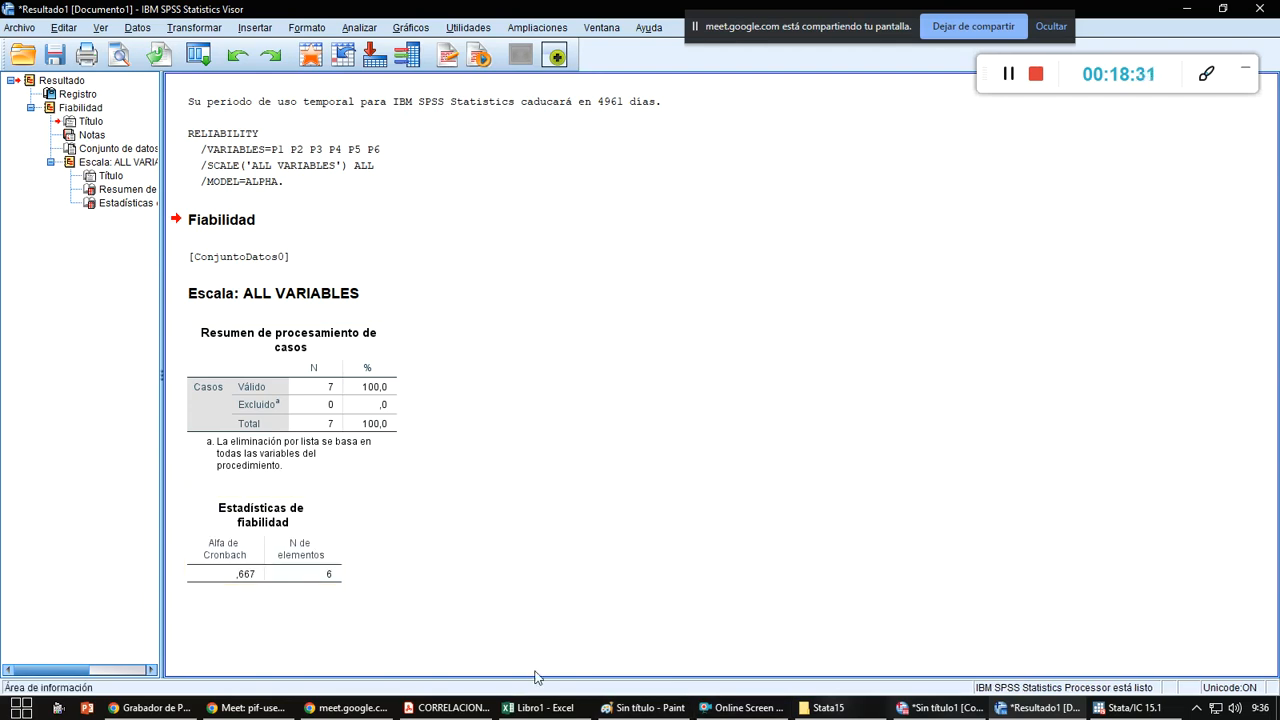
- Review the Cronbach's alpha output alongside the SPSS data set and the source table in Excel
left_click(1050, 710)
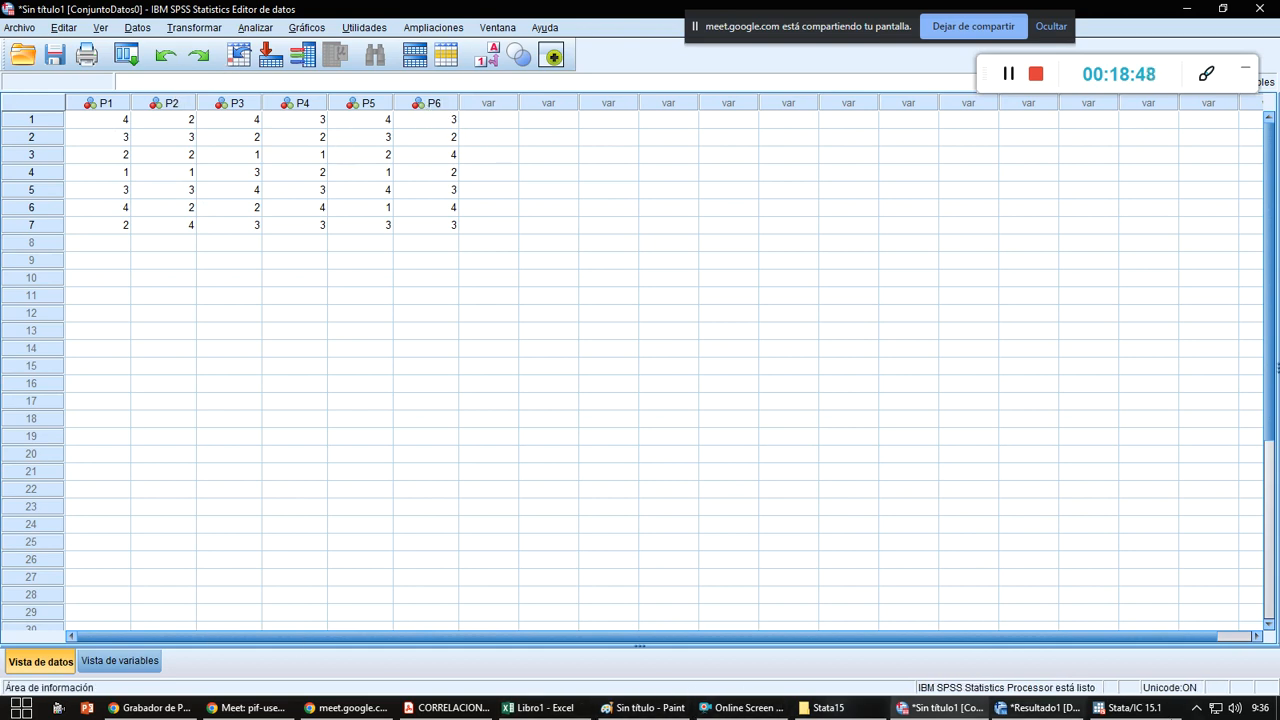
left_click(947, 706)
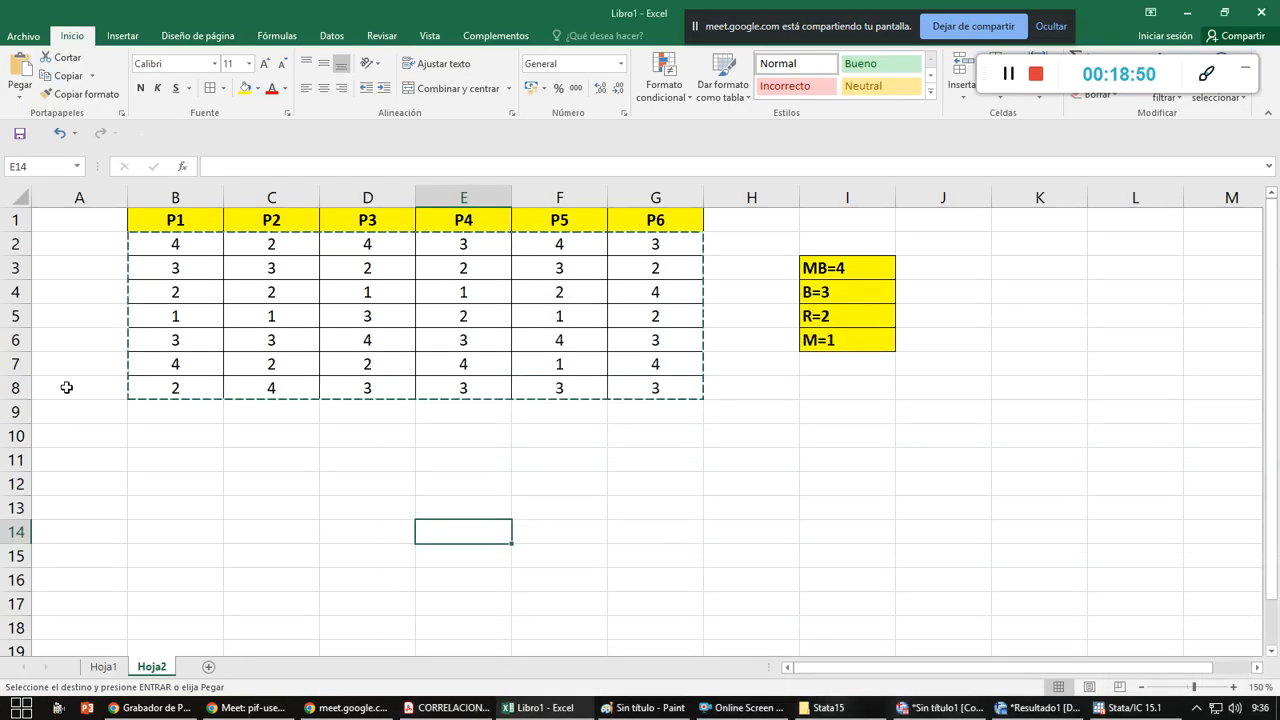
left_click(1040, 708)
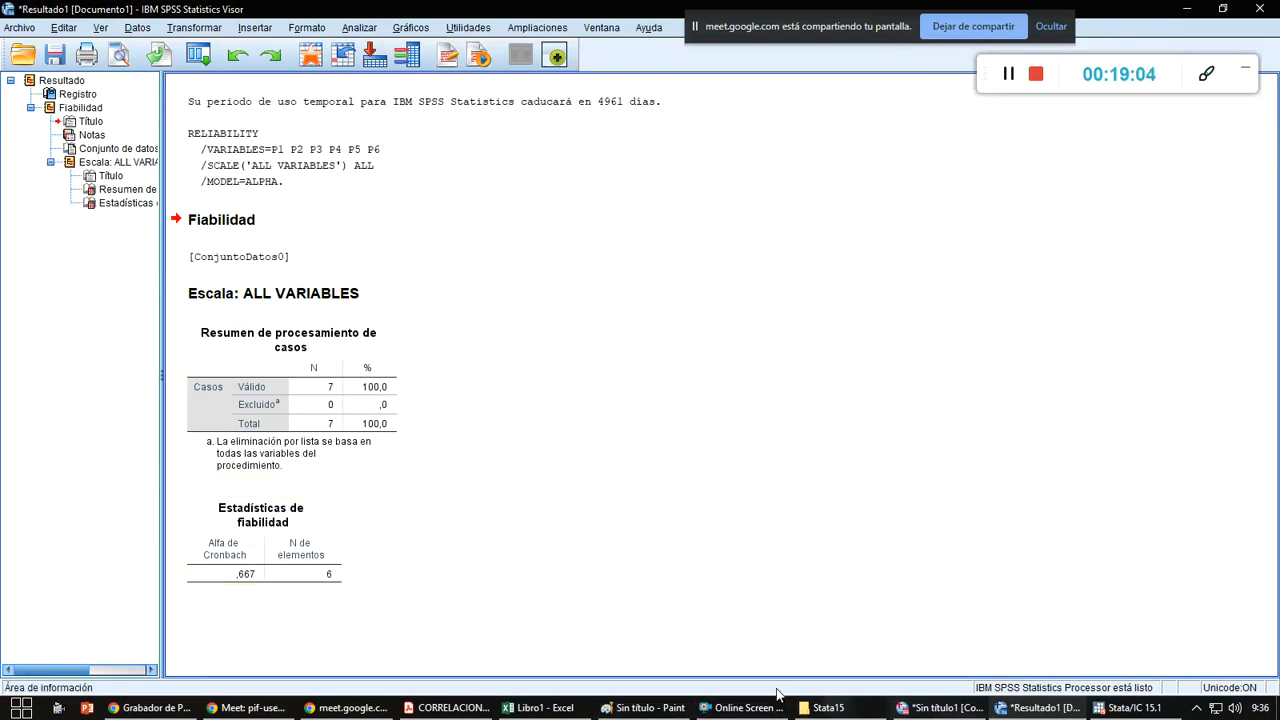
left_click(936, 708)
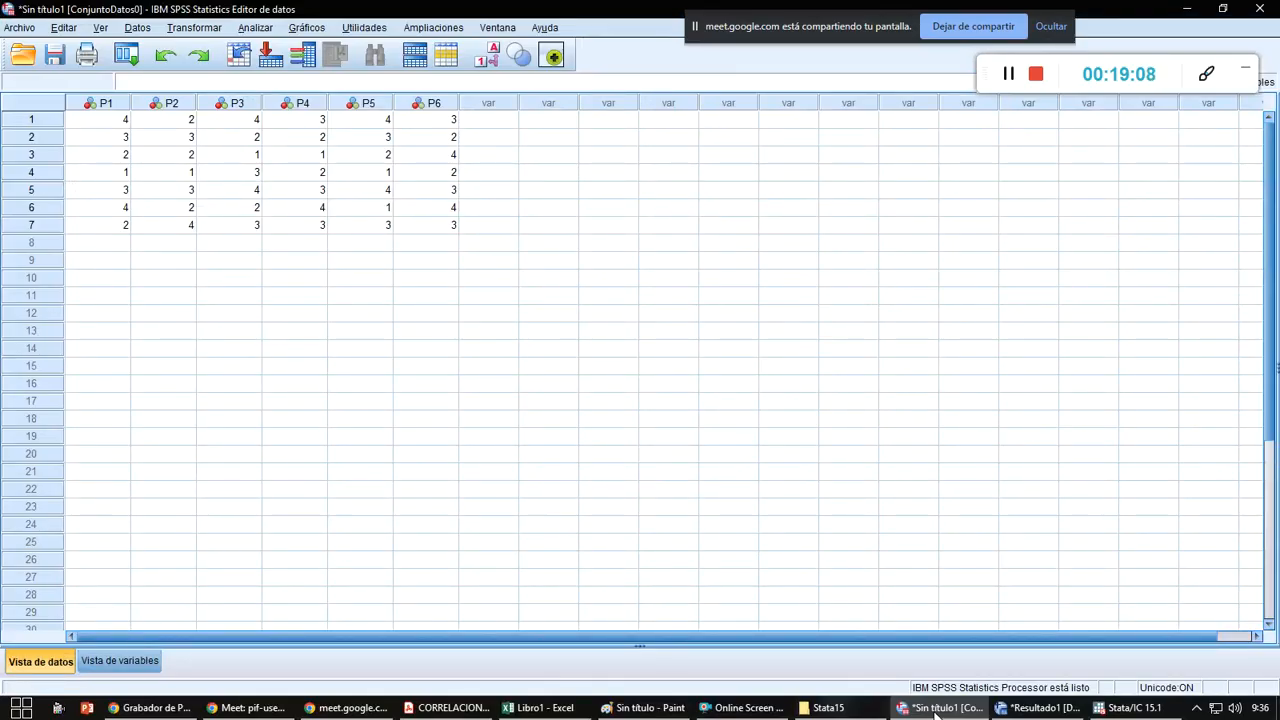
left_click(936, 710)
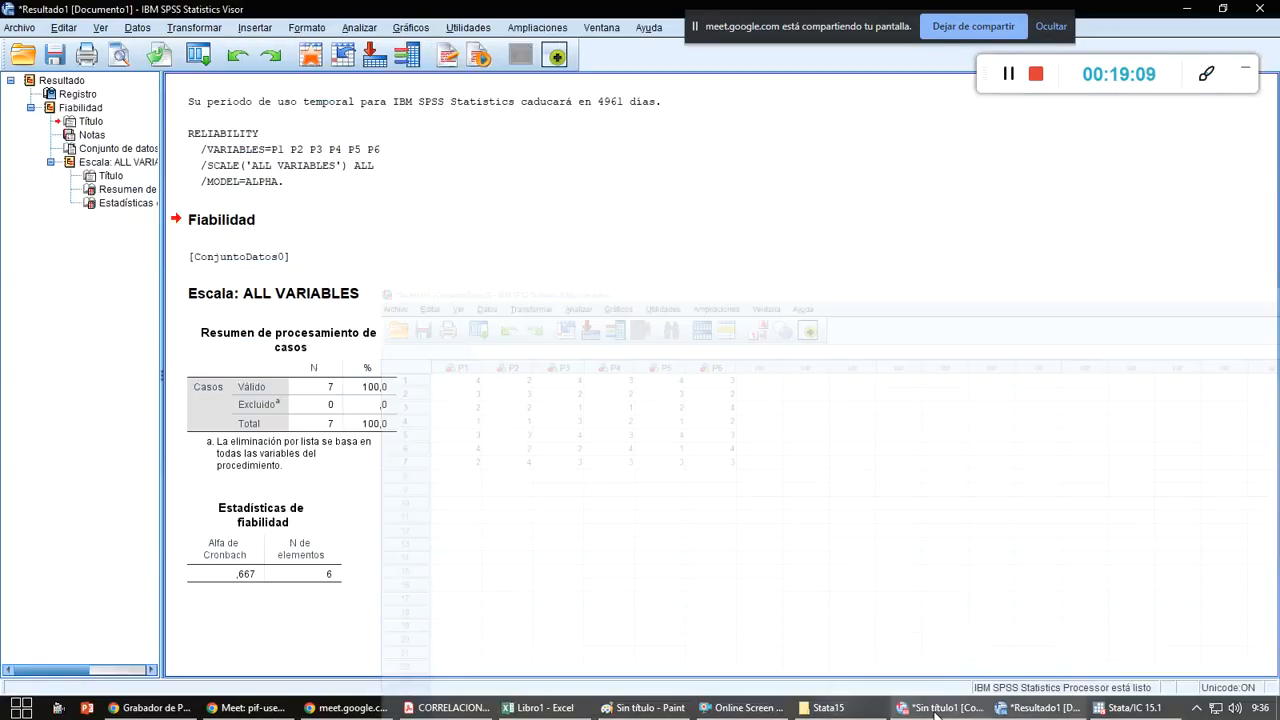
- Glance at the Stata15 folder and minimize the open windows to reach the desktop
left_click(860, 710)
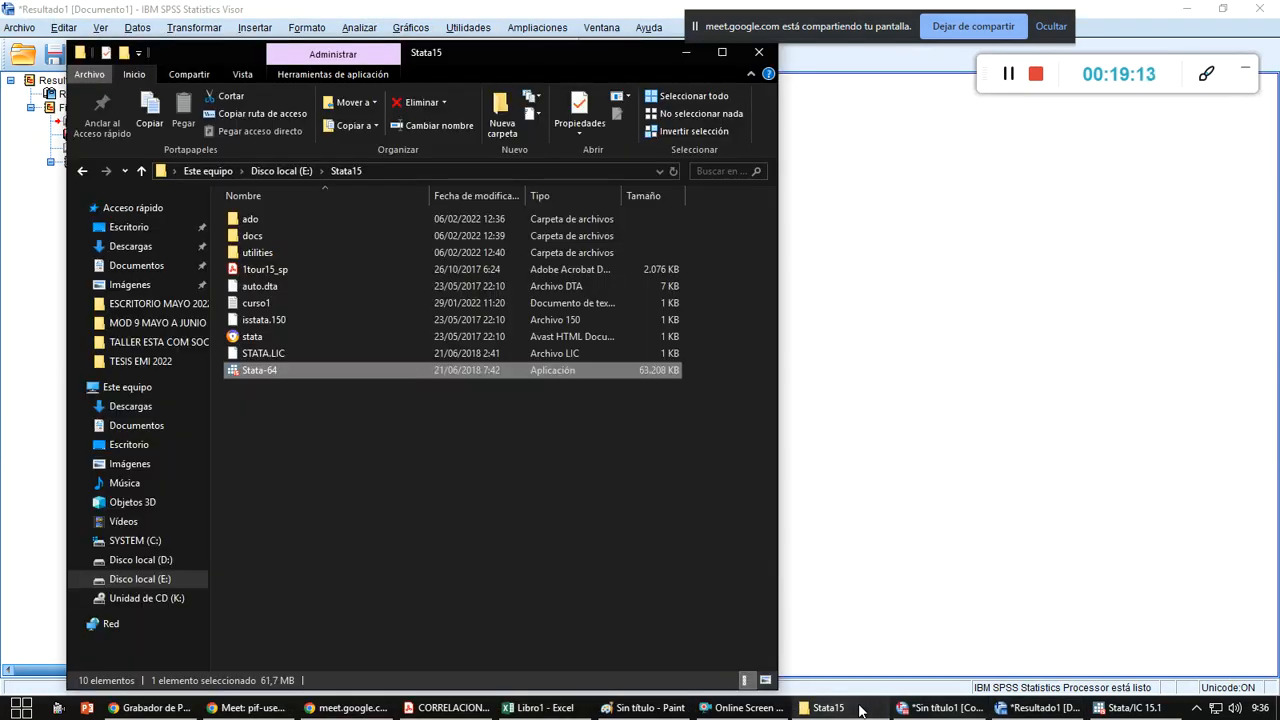
left_click(860, 710)
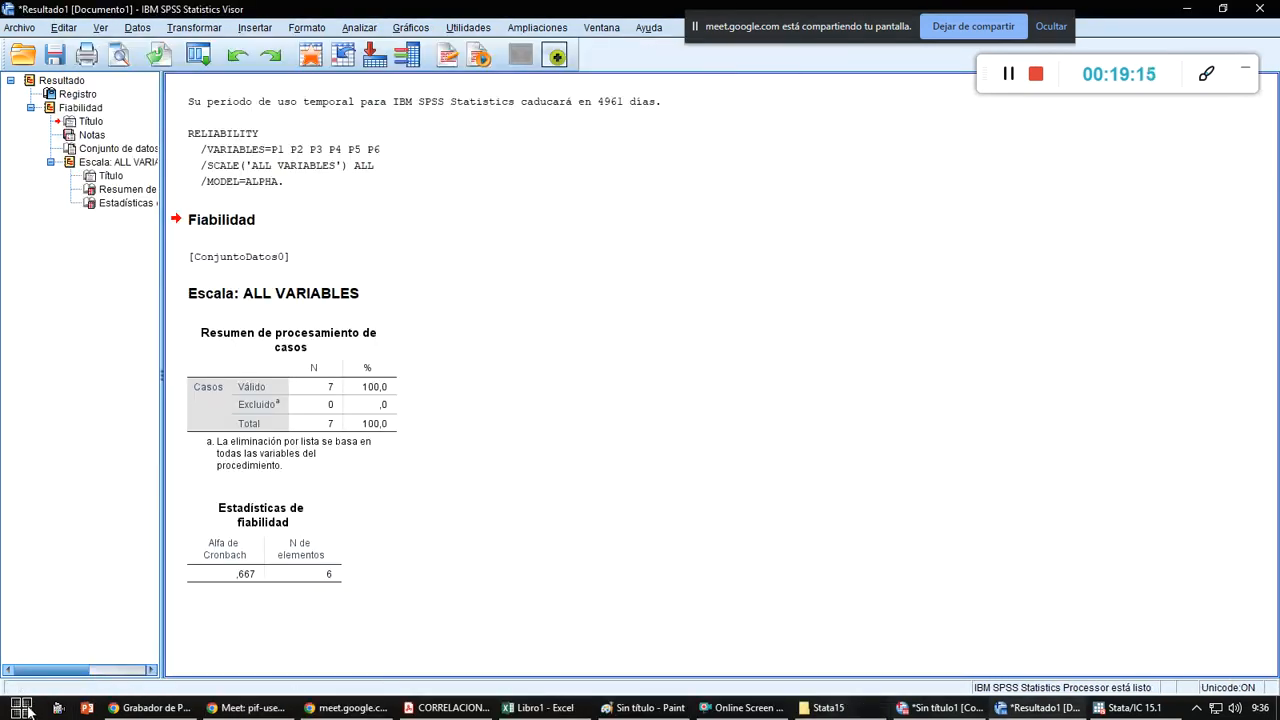
left_click(1190, 11)
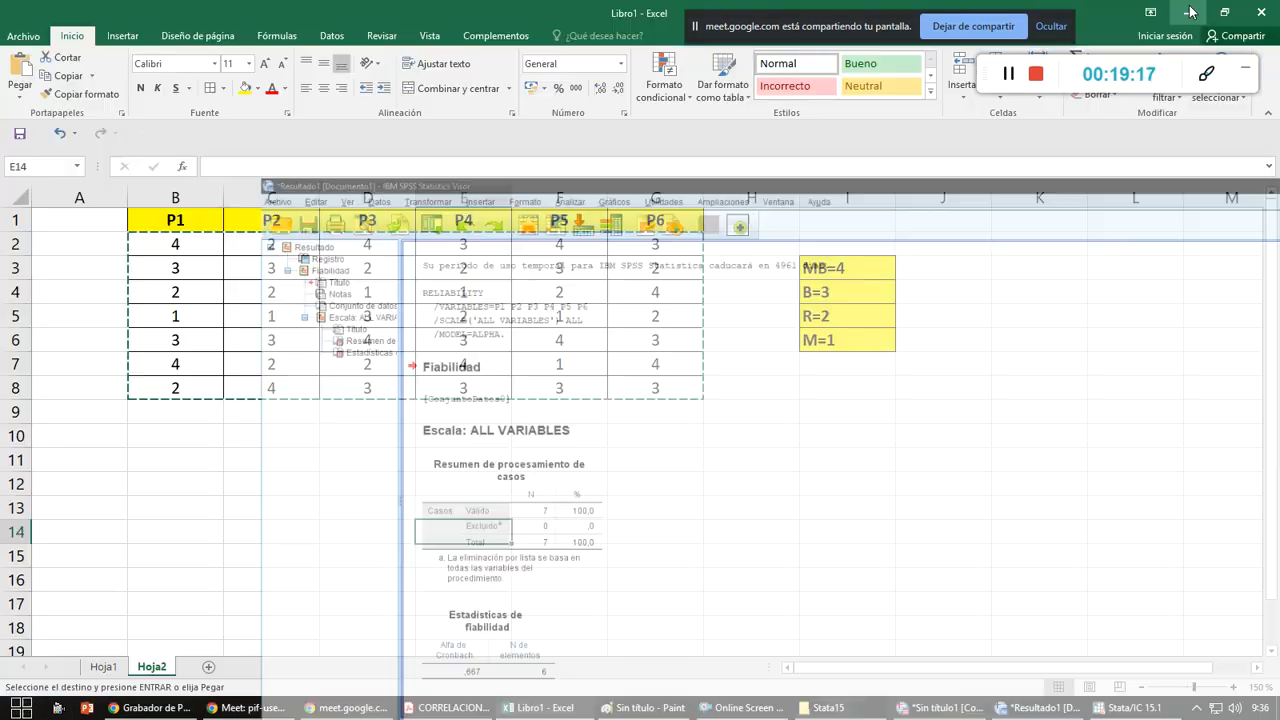
left_click(1190, 11)
left_click(1189, 12)
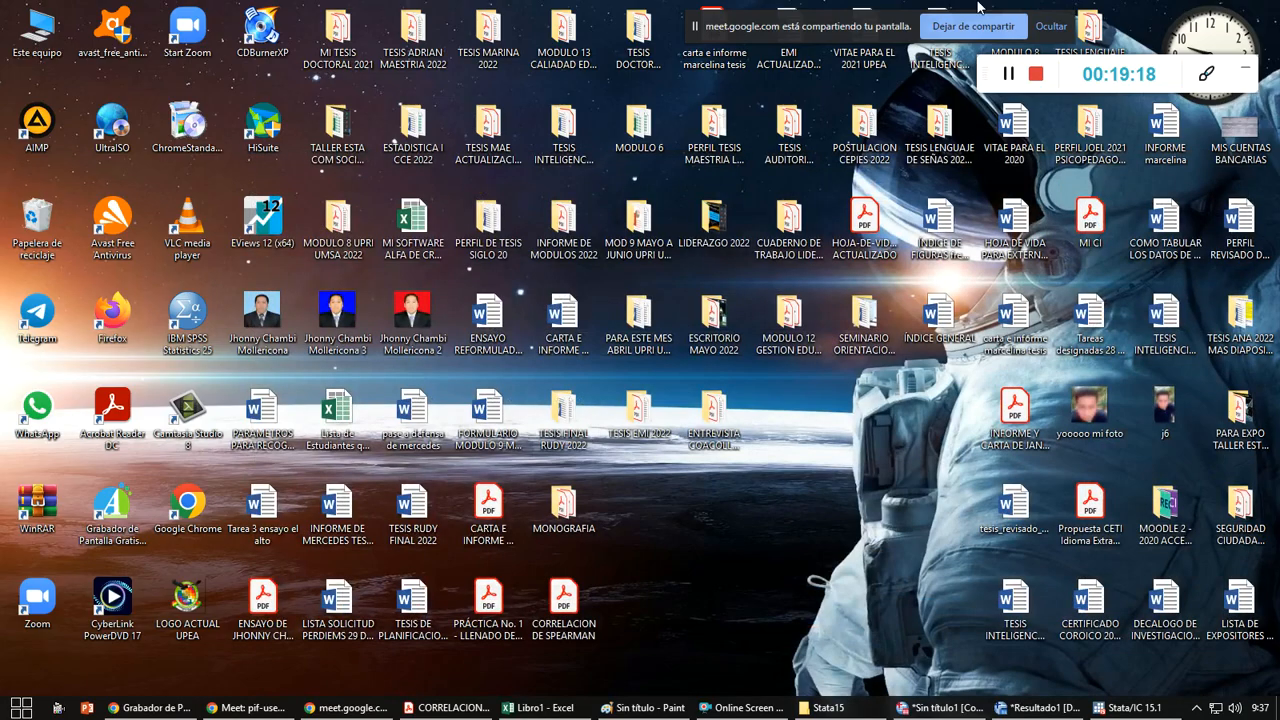
- Look through the files in the desktop folder ESTADISTICA I CCE 2022 and minimize the folder window
double_click(425, 127)
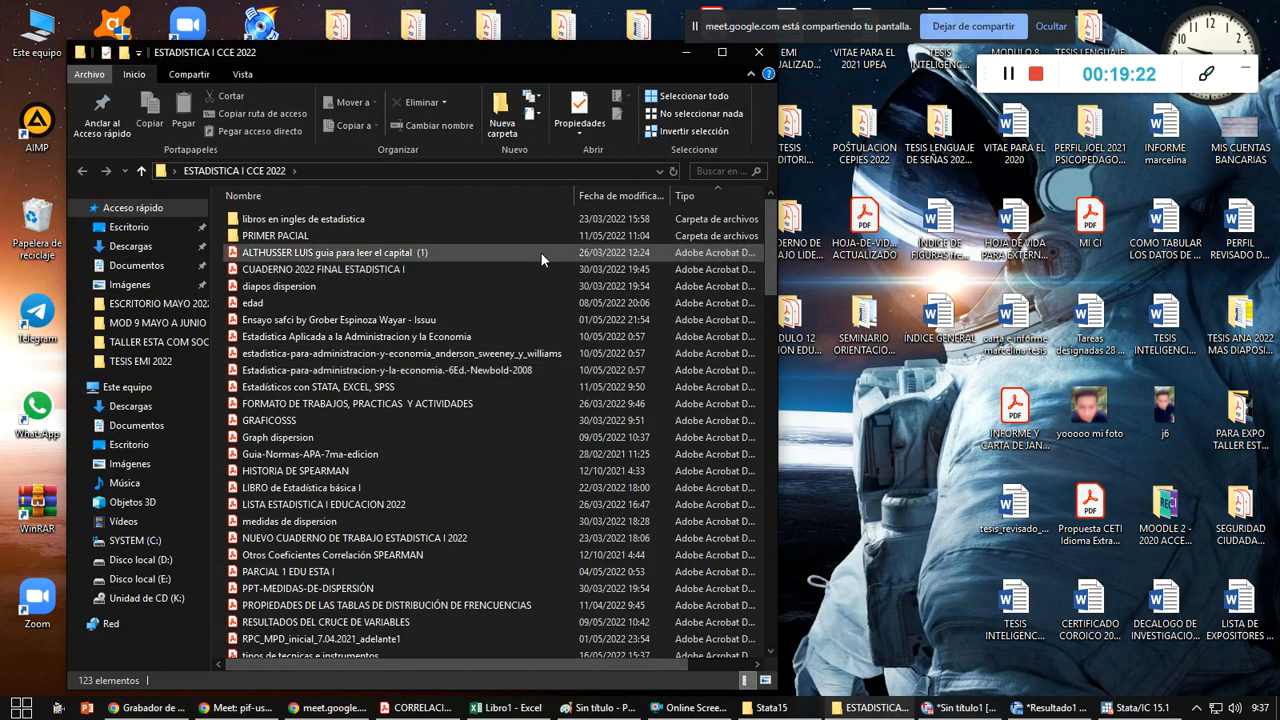
scroll(461, 441, "down", 1)
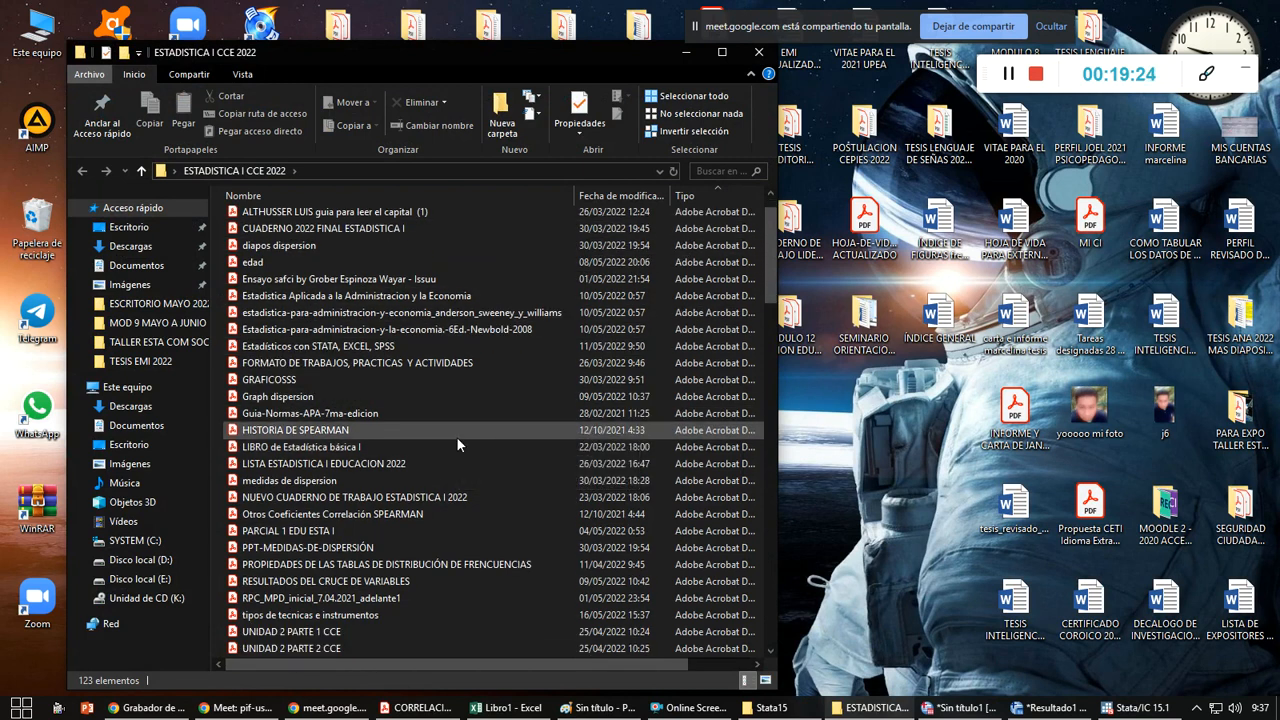
scroll(456, 436, "down", 2)
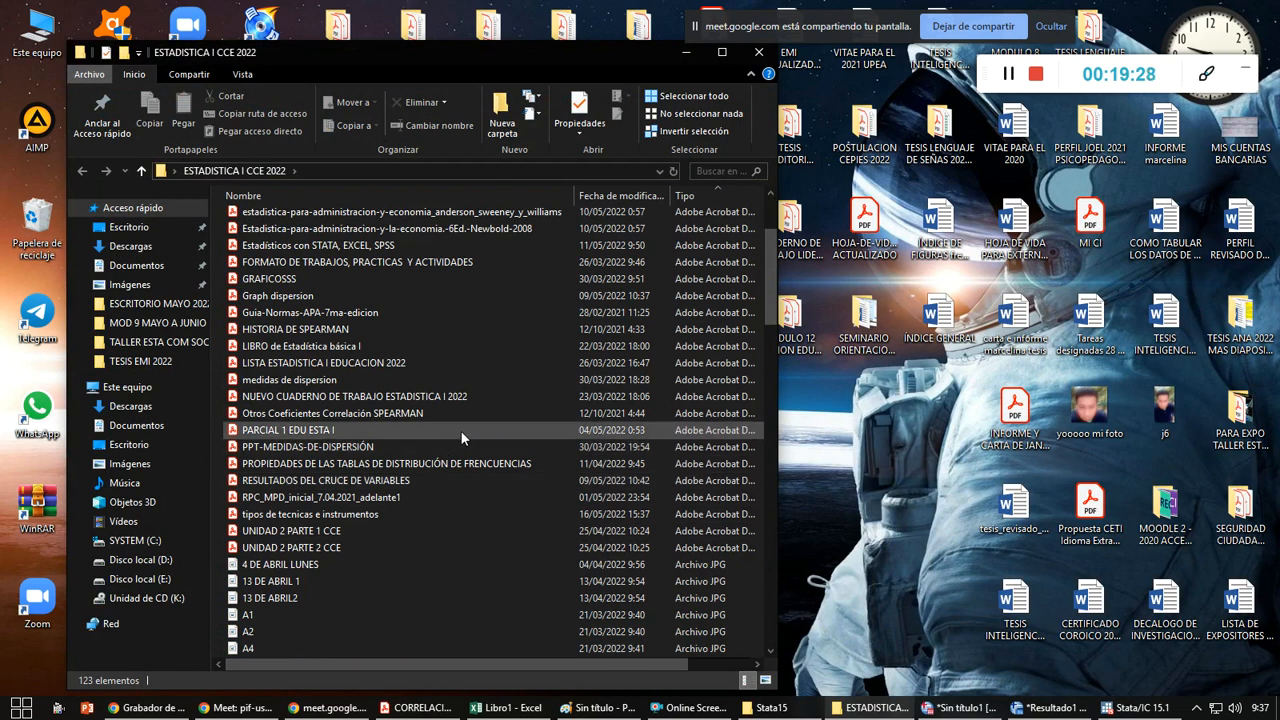
scroll(460, 430, "up", 1)
scroll(462, 436, "up", 1)
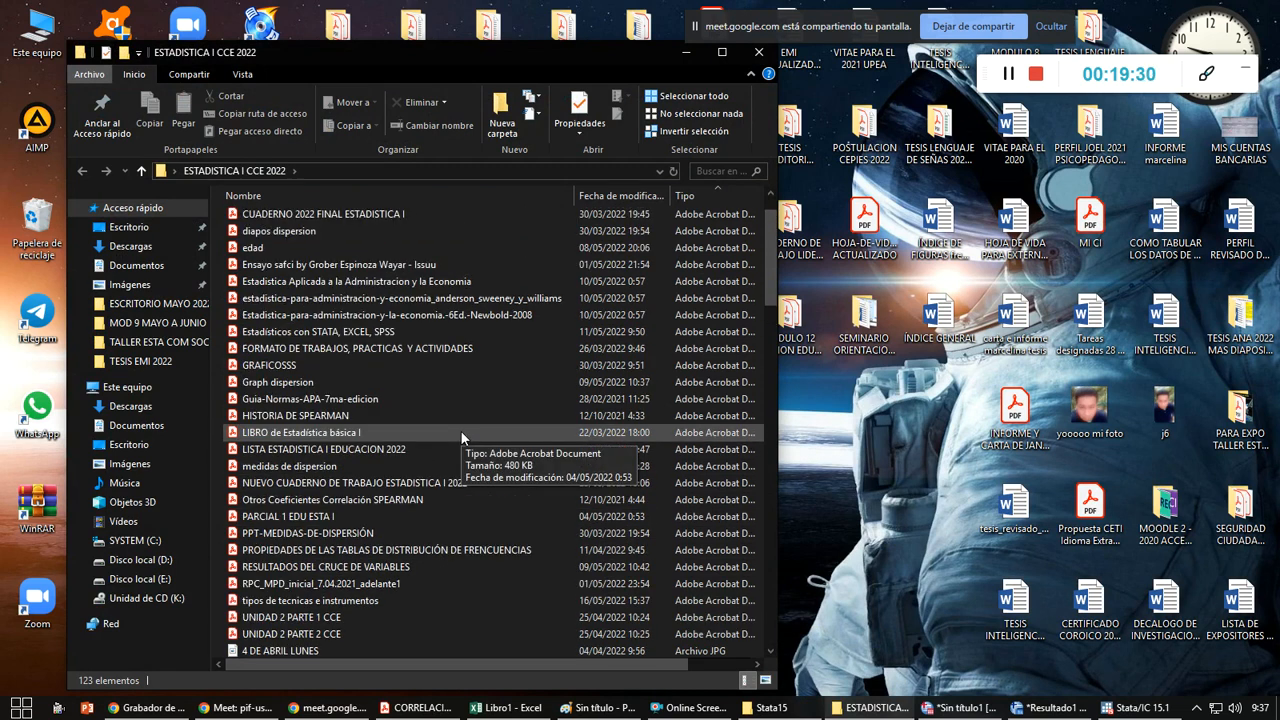
scroll(460, 430, "up", 1)
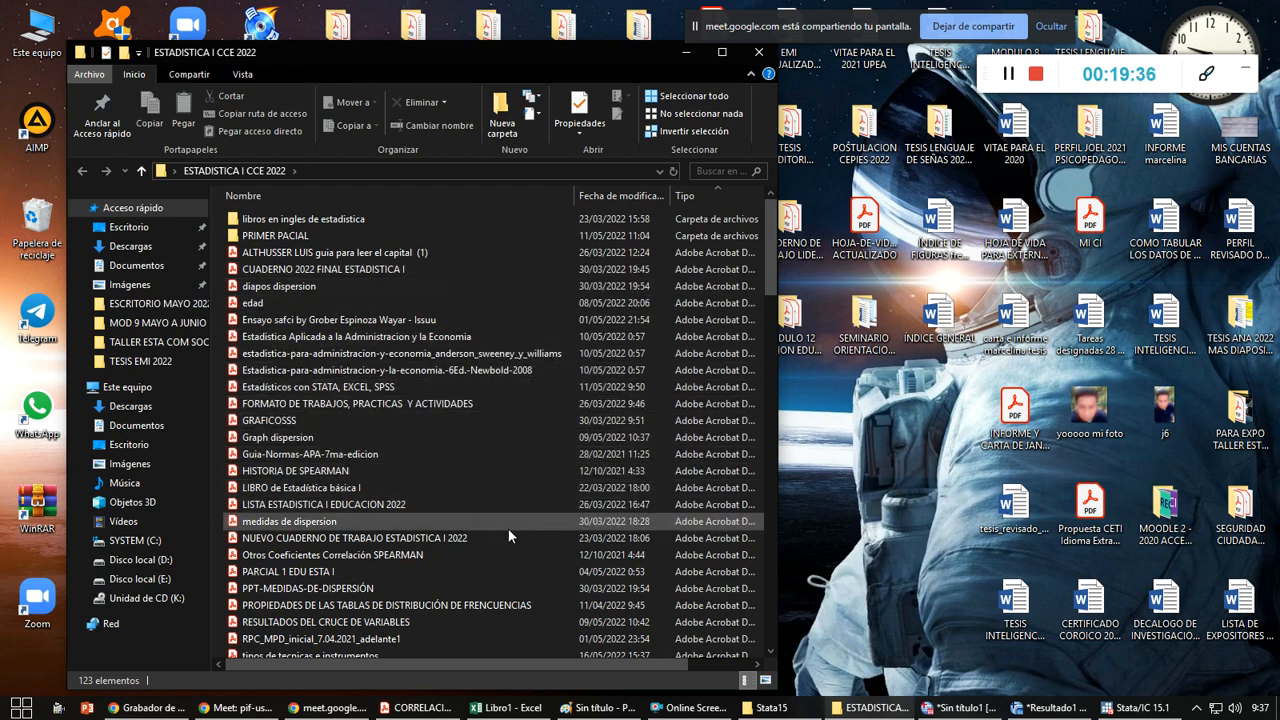
scroll(484, 516, "down", 2)
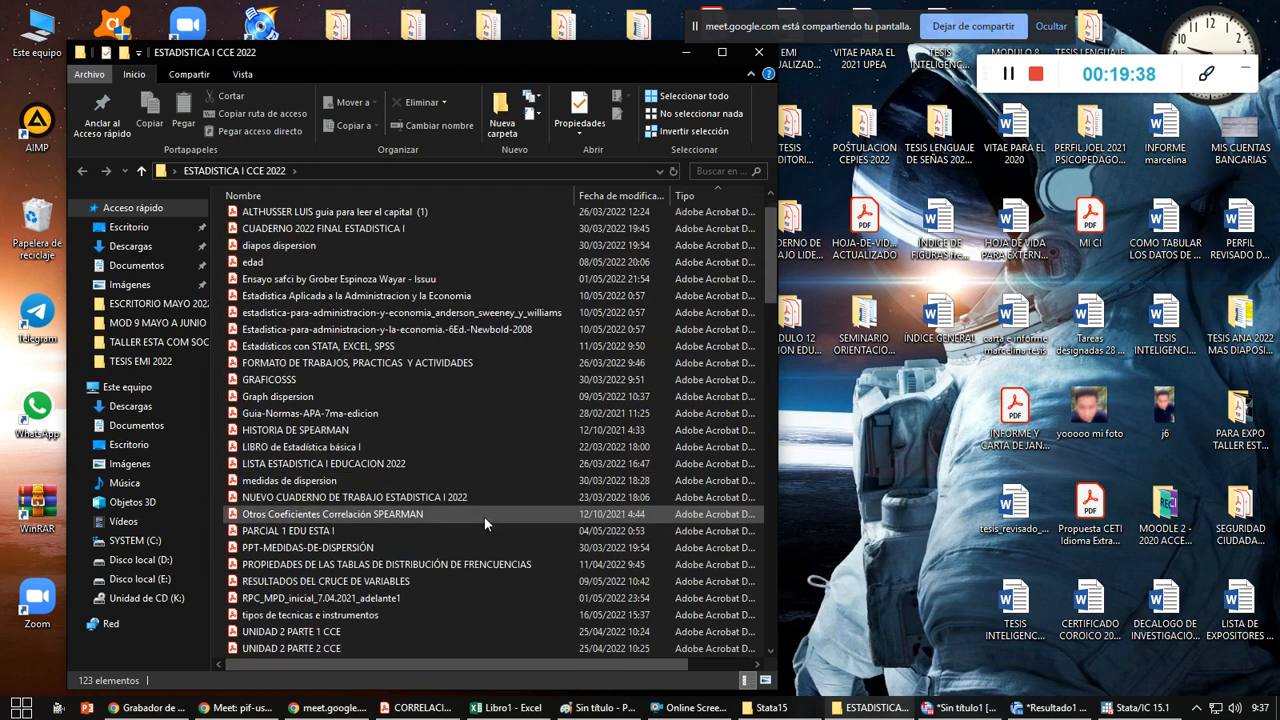
scroll(484, 517, "up", 2)
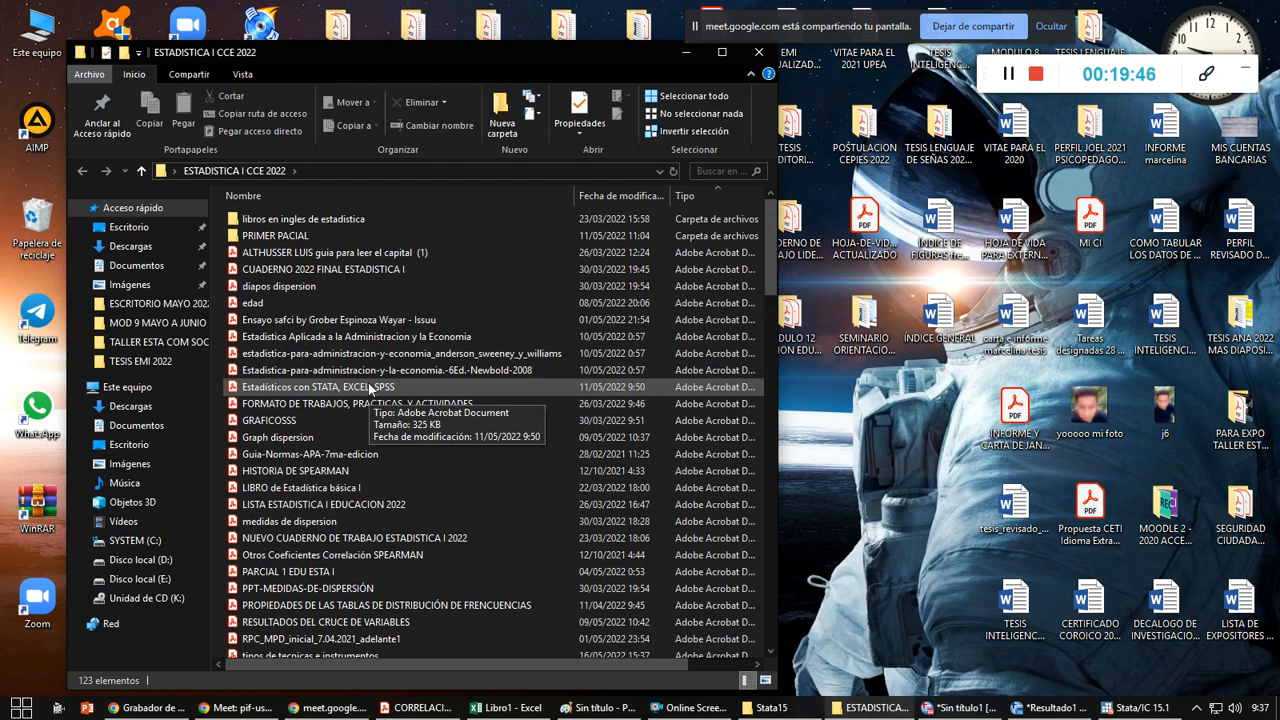
left_click(684, 52)
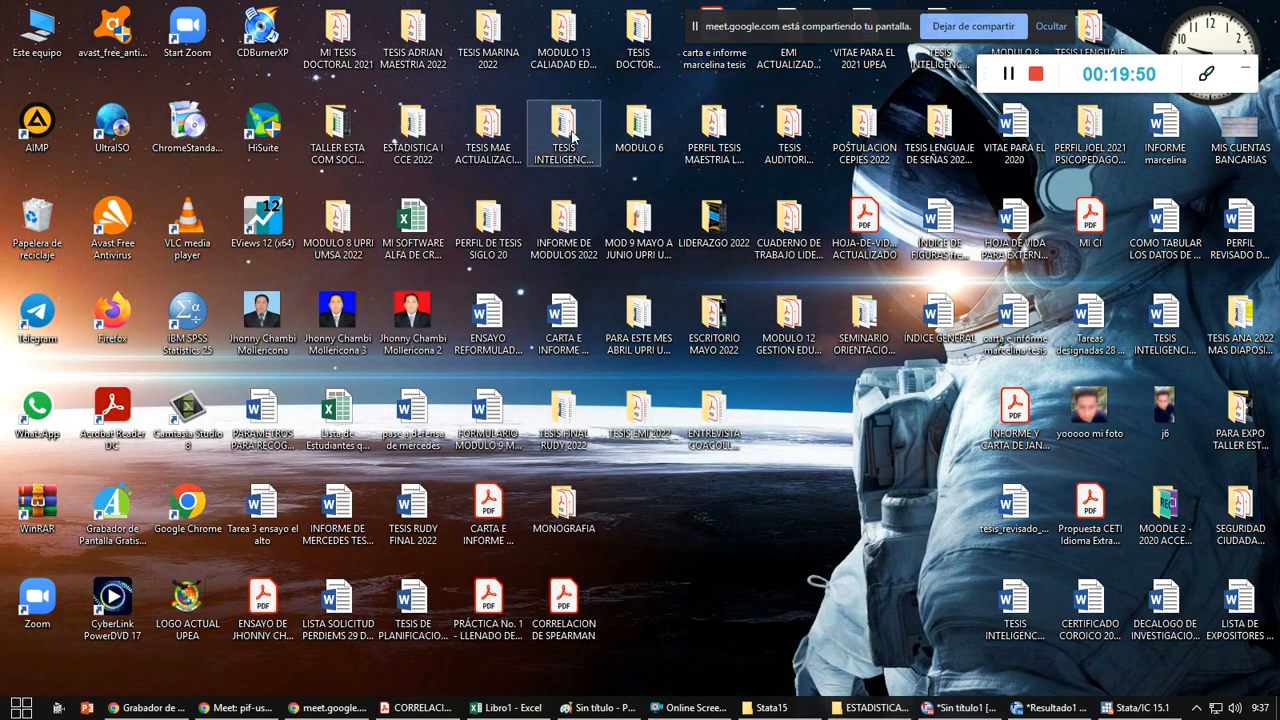
- Look through the desktop folder MODULO 6 and its subfolders UNIDAD 1, UNIDAD 3 and UNIDAD 2, and close it
double_click(638, 128)
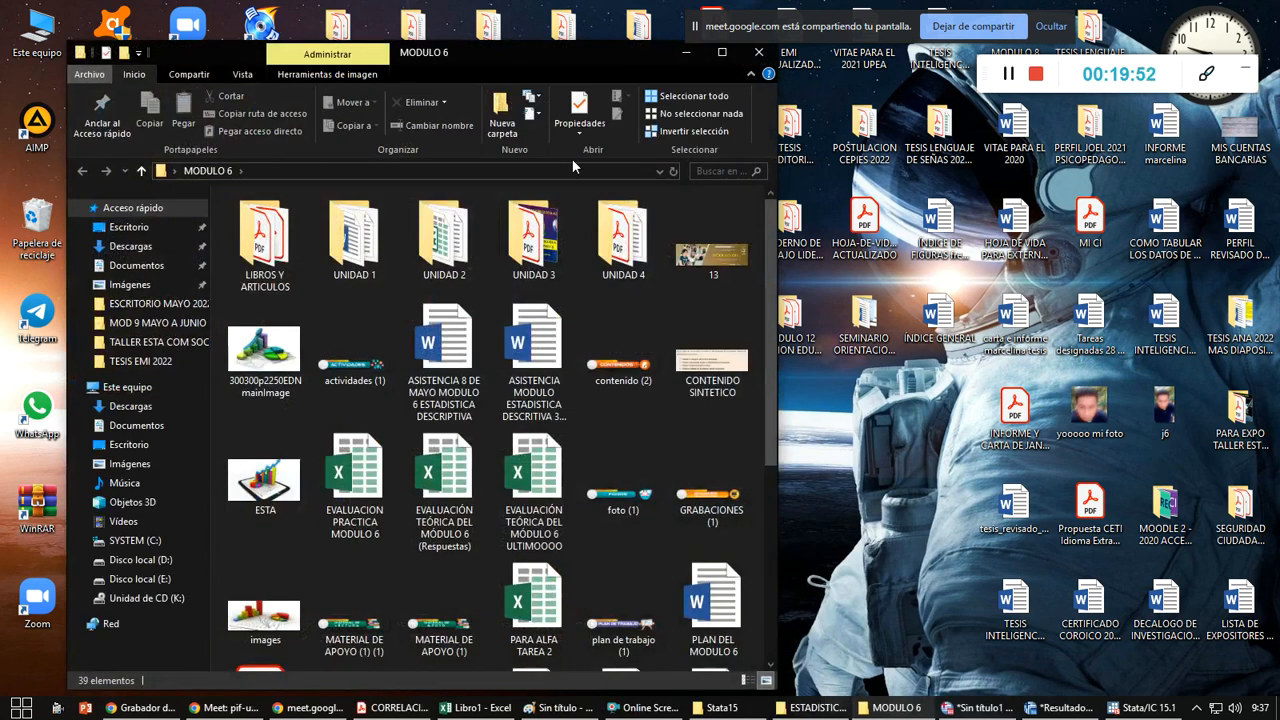
scroll(592, 409, "down", 3)
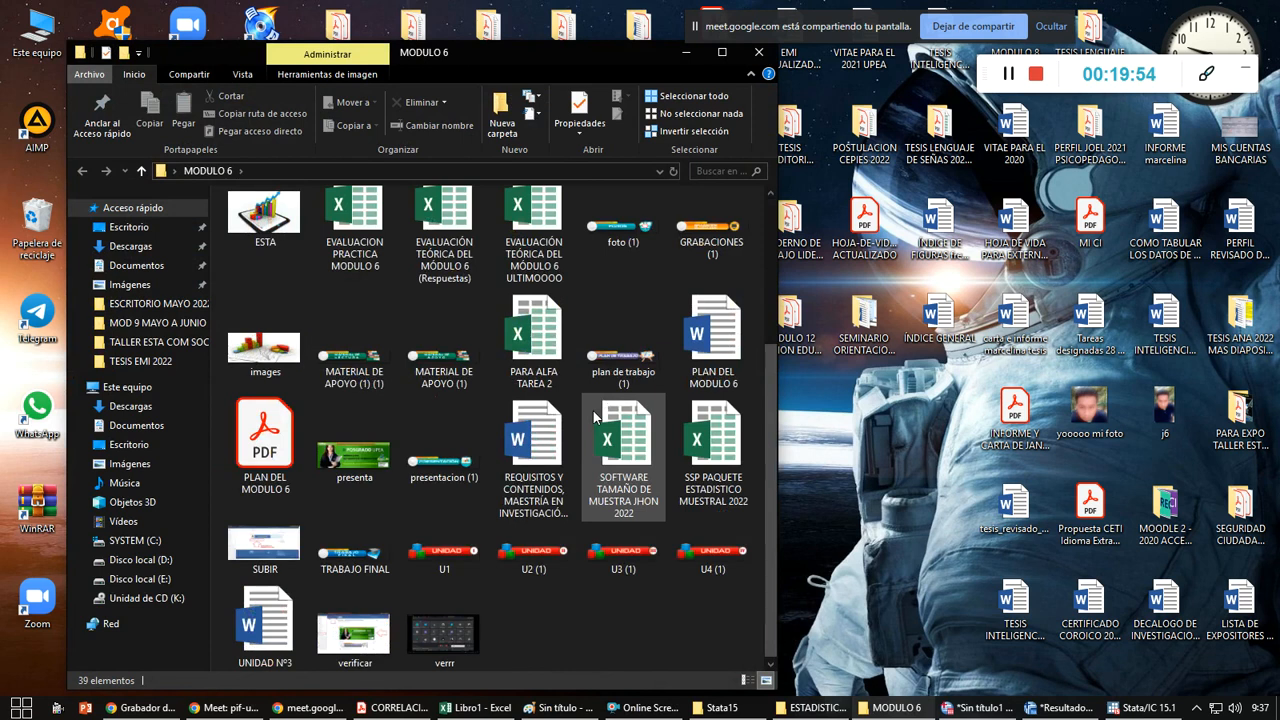
scroll(594, 416, "up", 3)
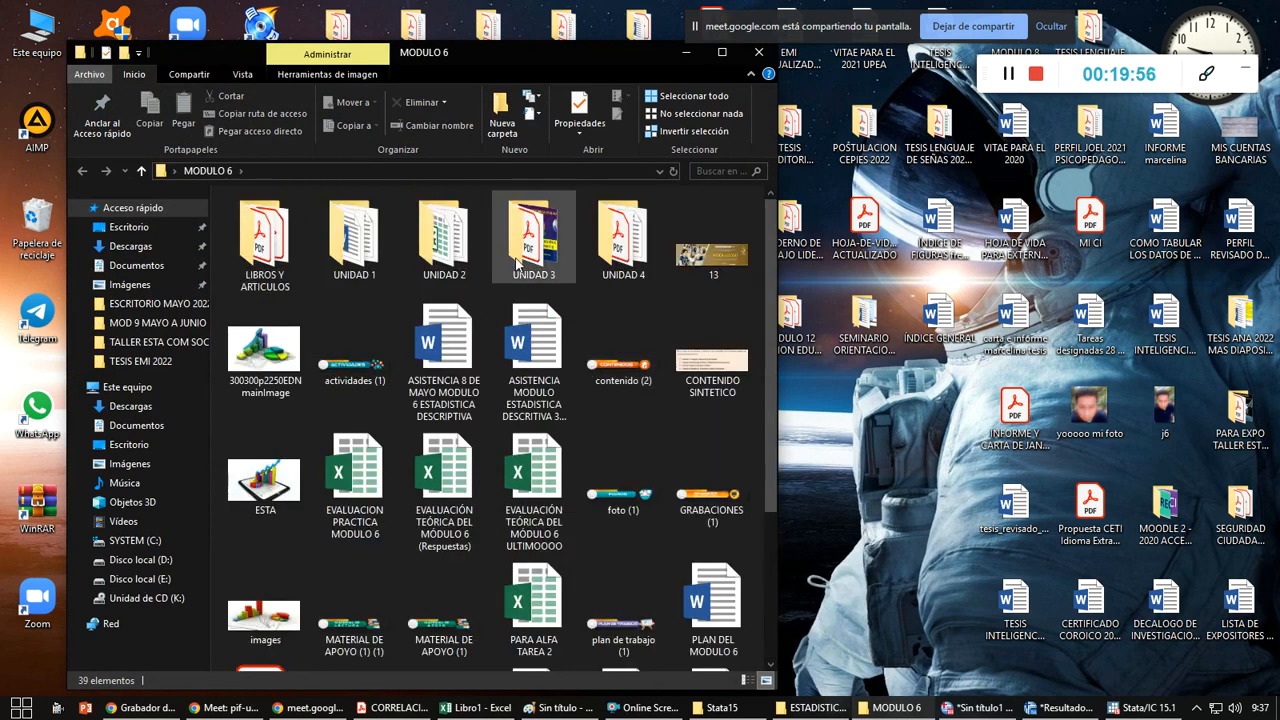
left_click(338, 250)
double_click(337, 247)
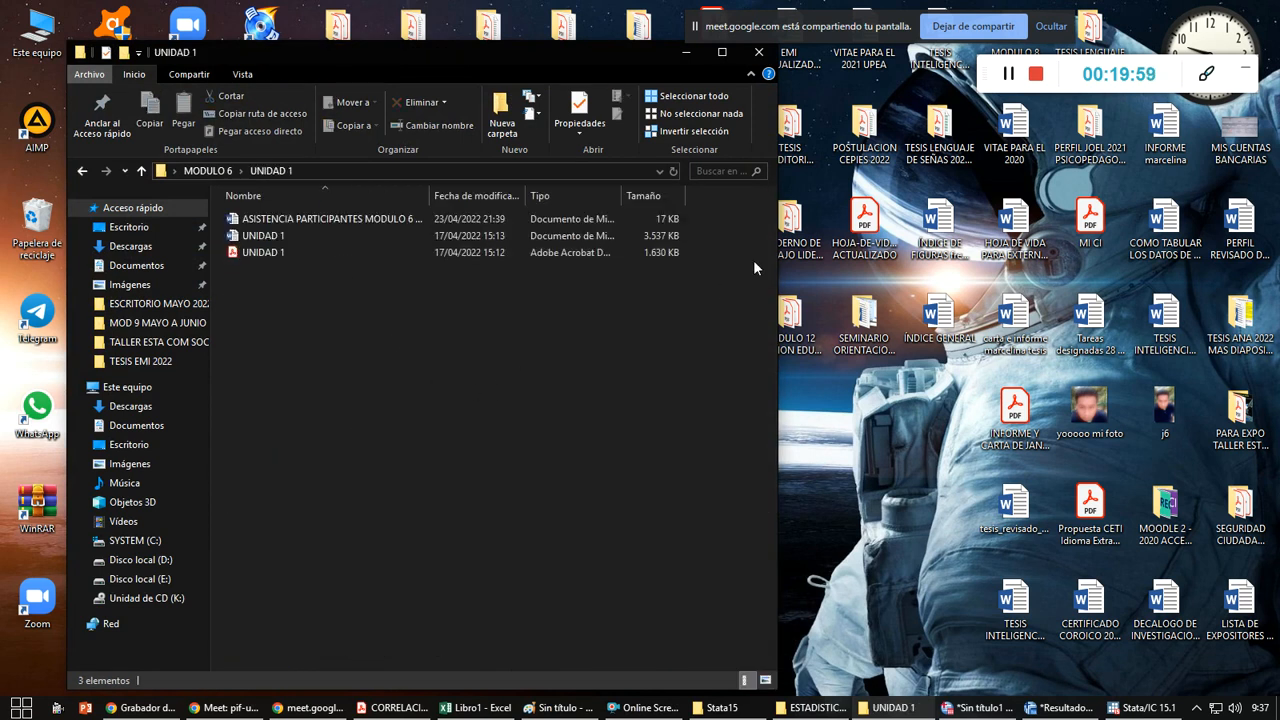
left_click(140, 172)
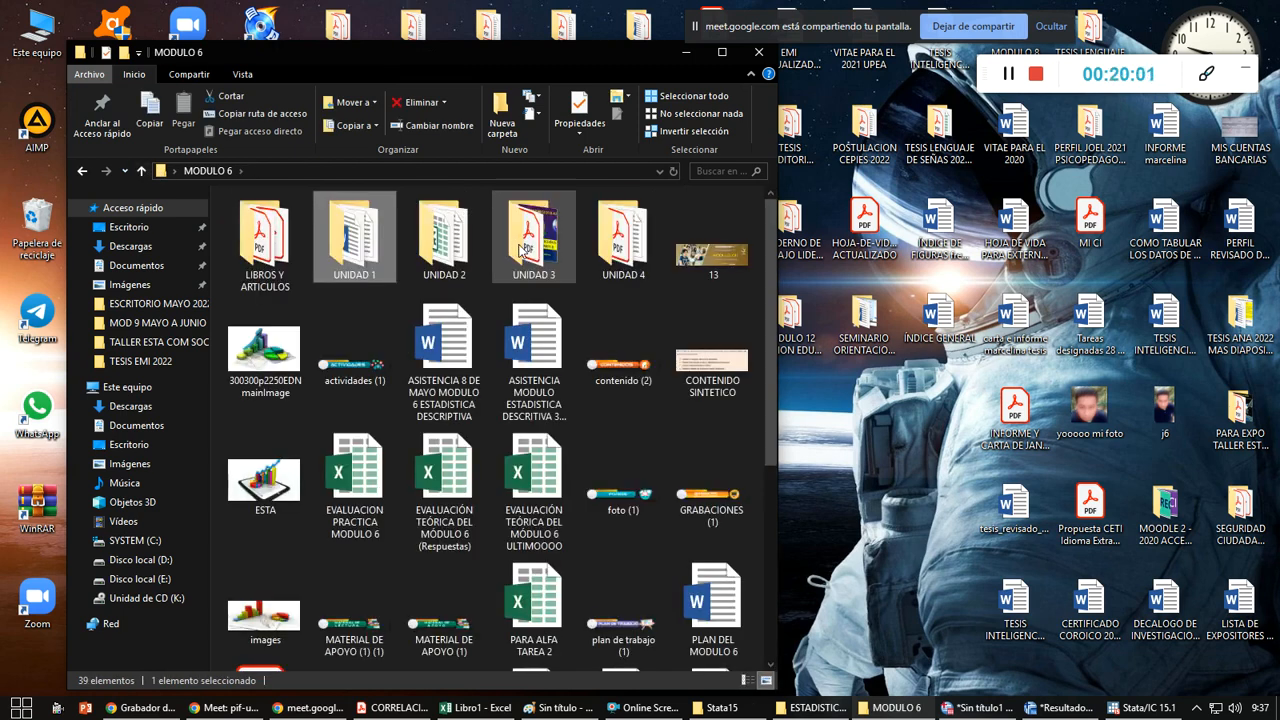
double_click(514, 255)
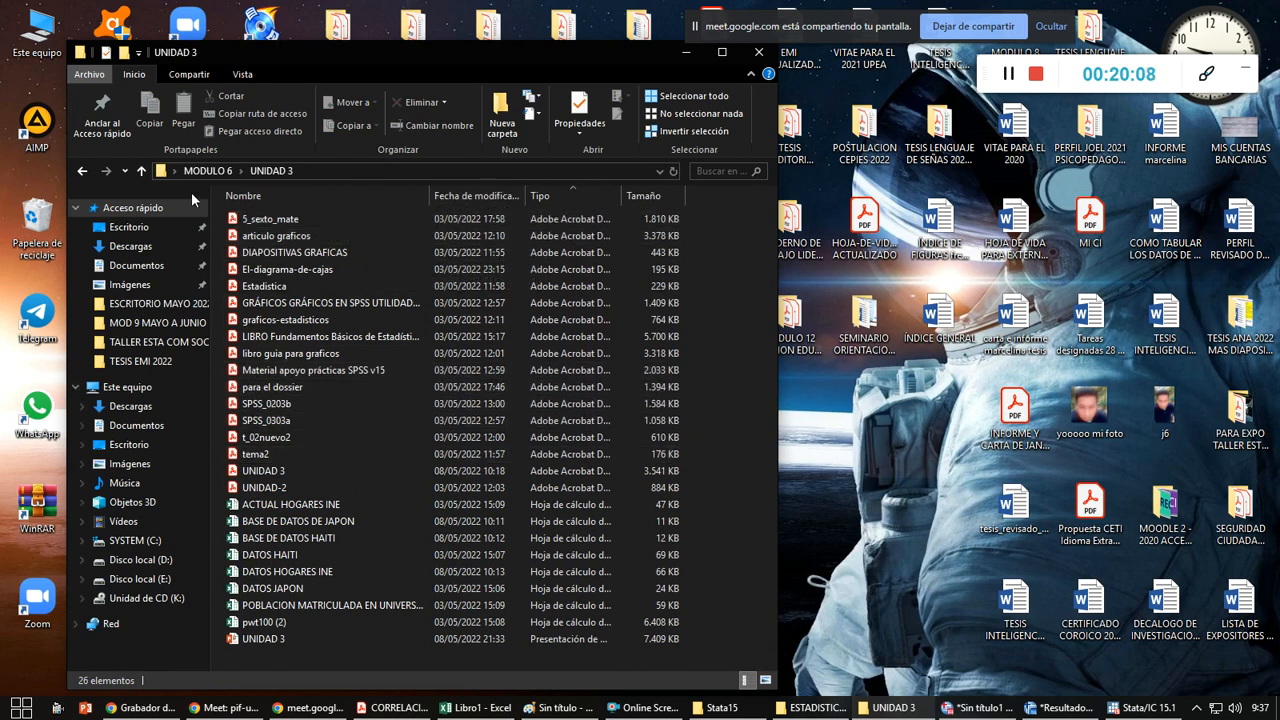
left_click(140, 170)
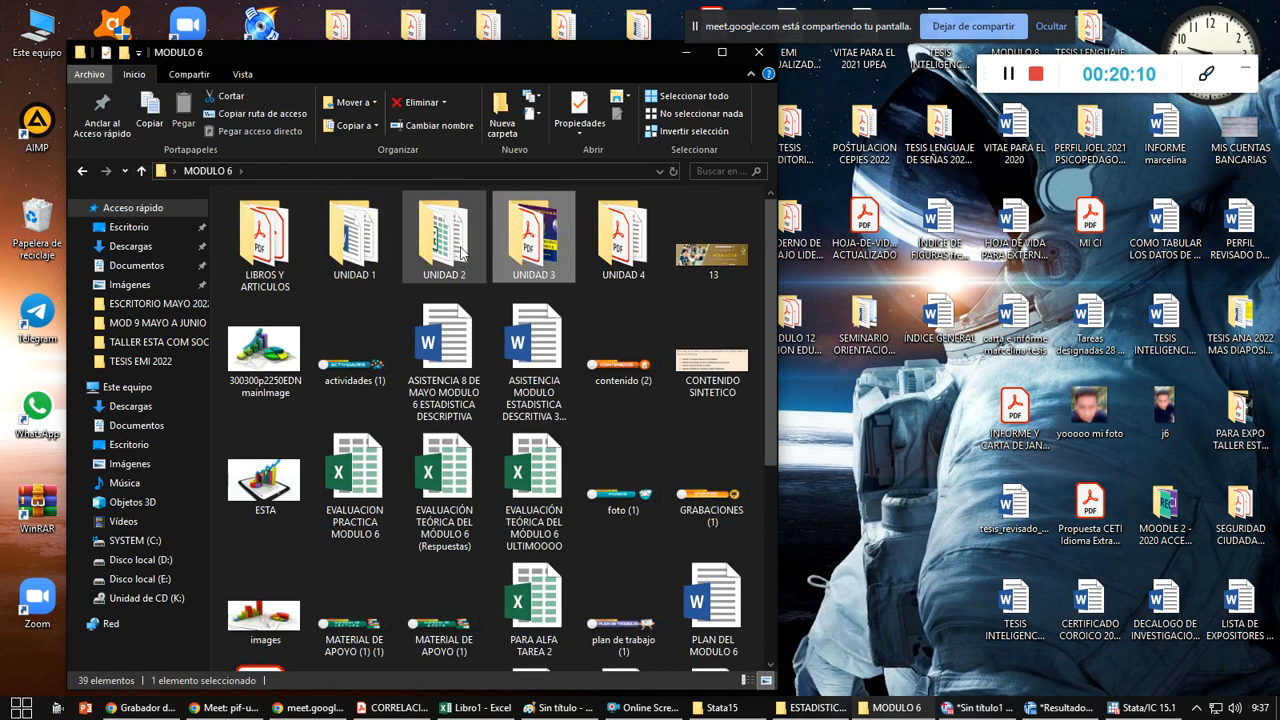
double_click(458, 248)
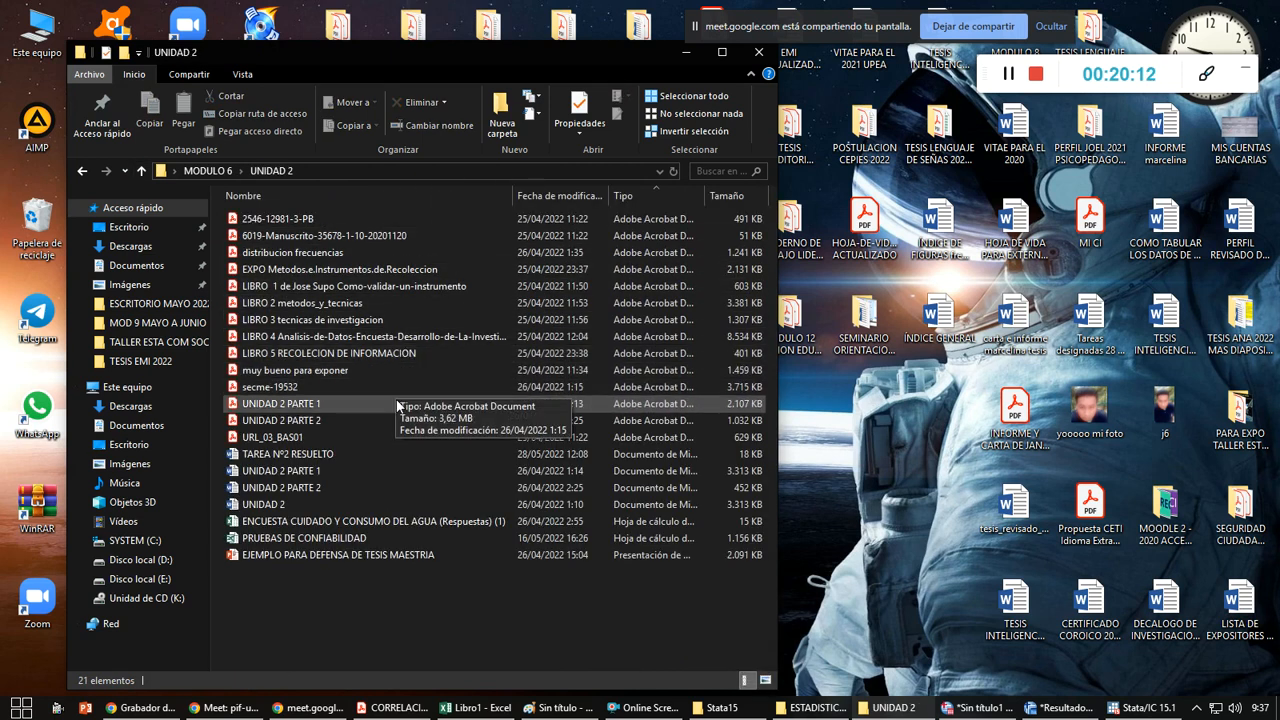
left_click(141, 171)
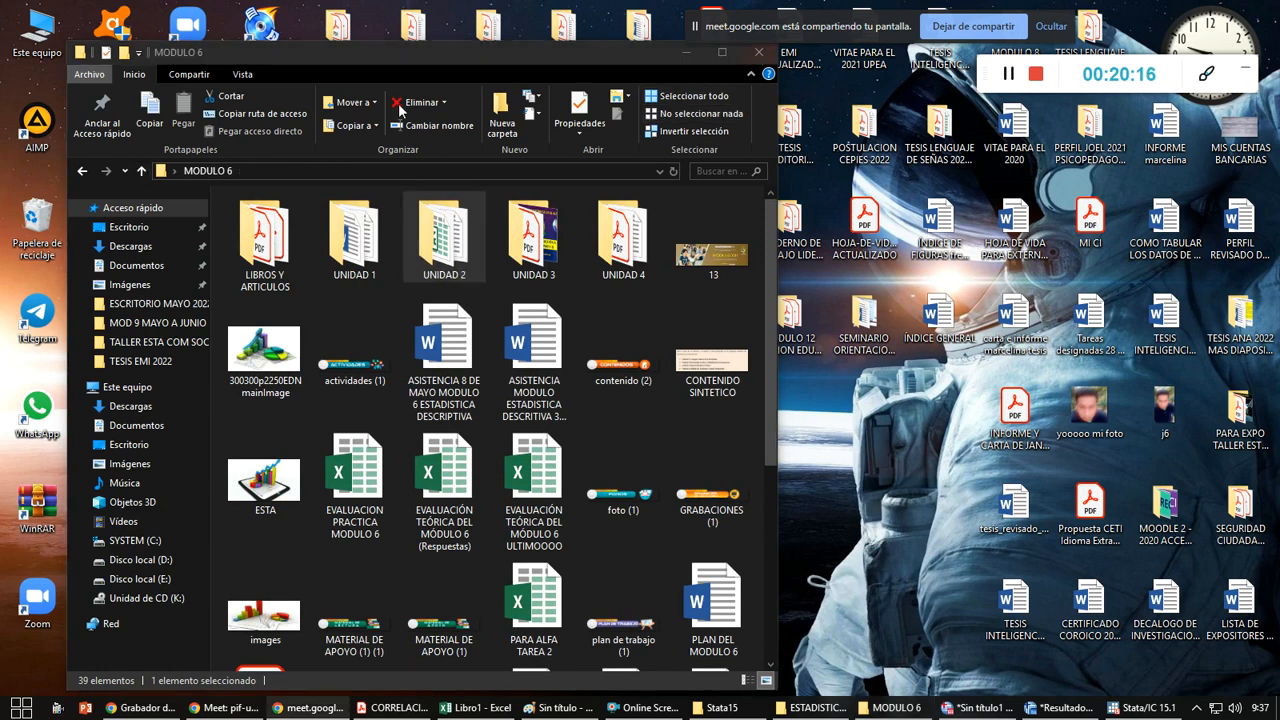
left_click(760, 55)
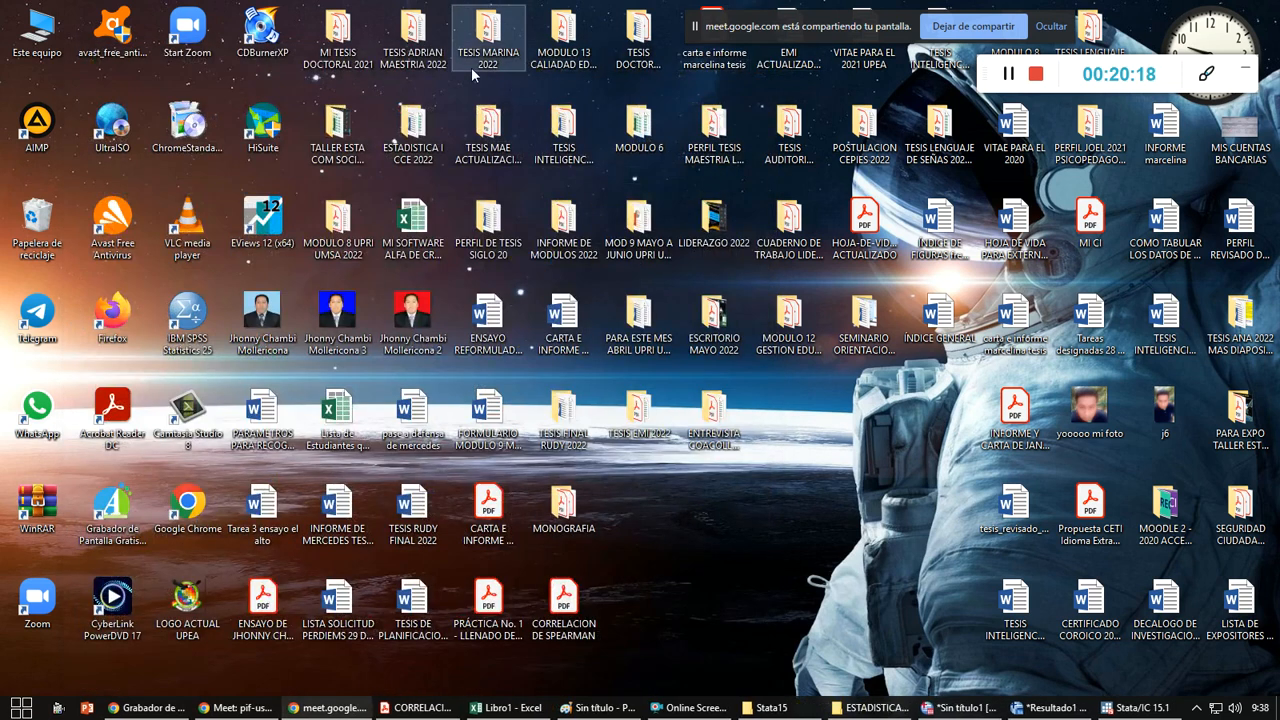
- Look over the TALLER ESTA COM SOCIAL 2022 folder, close it, and check the Google Meet call
double_click(355, 134)
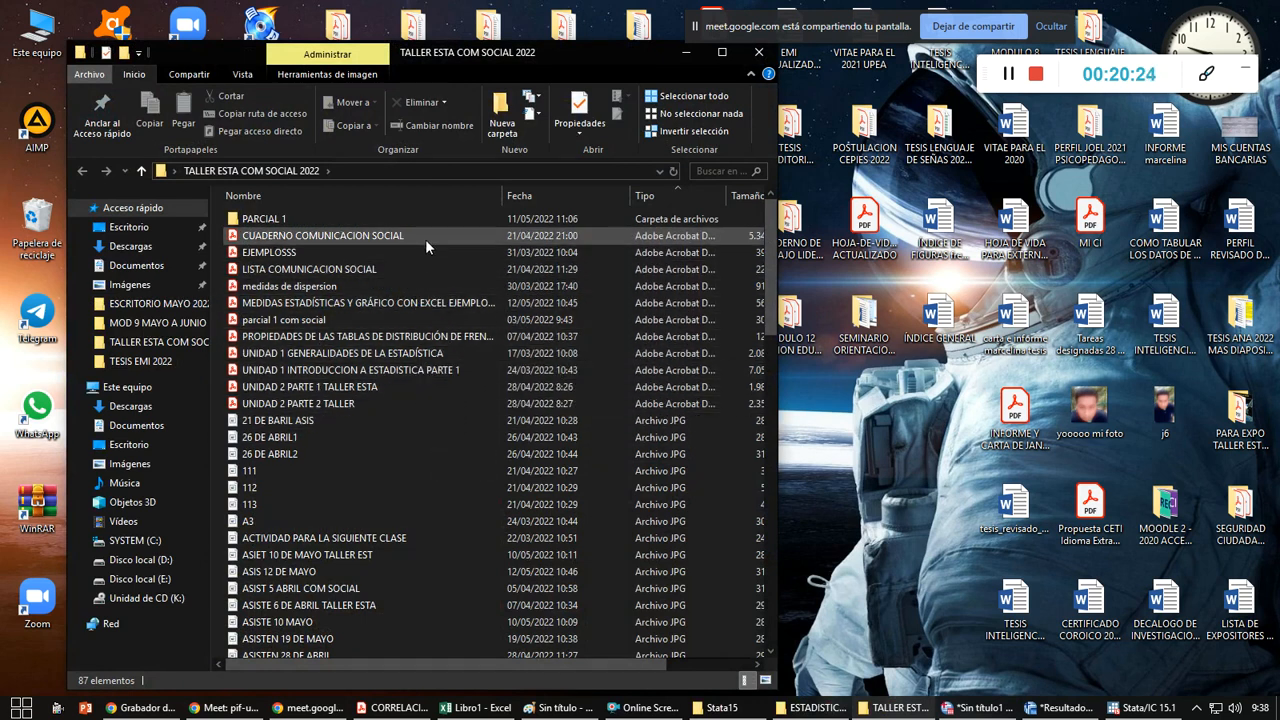
left_click(759, 53)
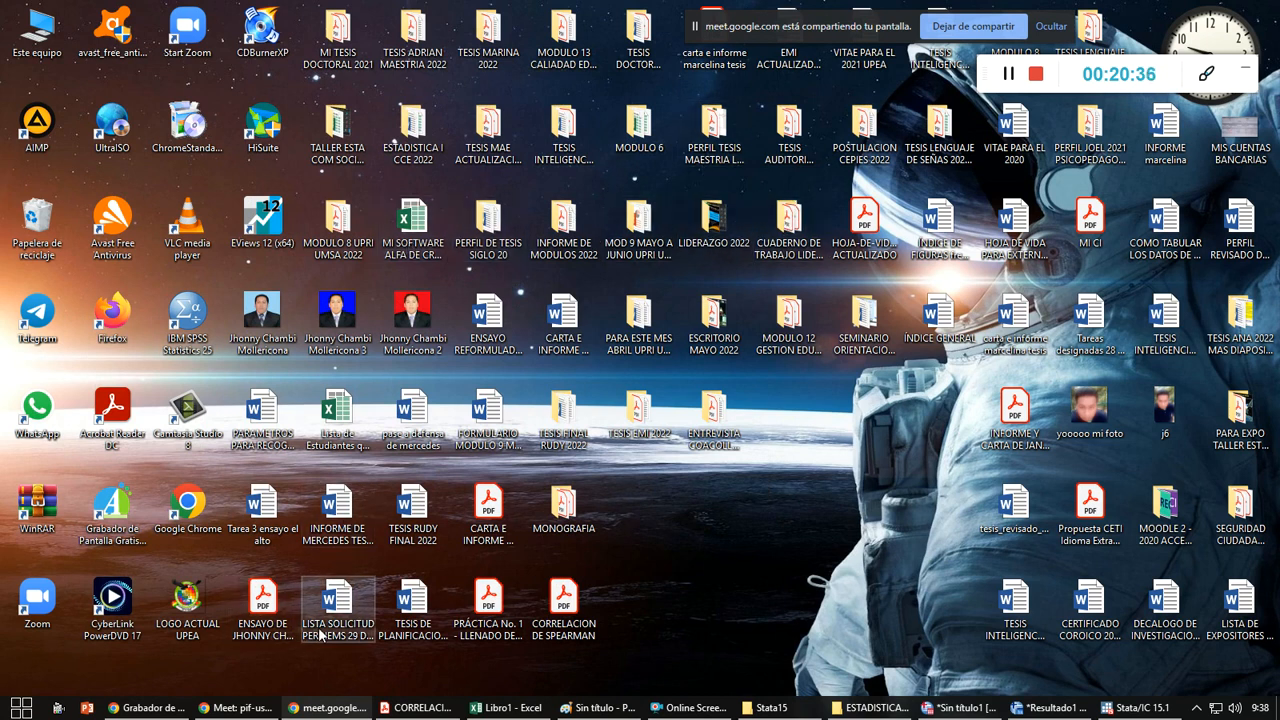
left_click(238, 708)
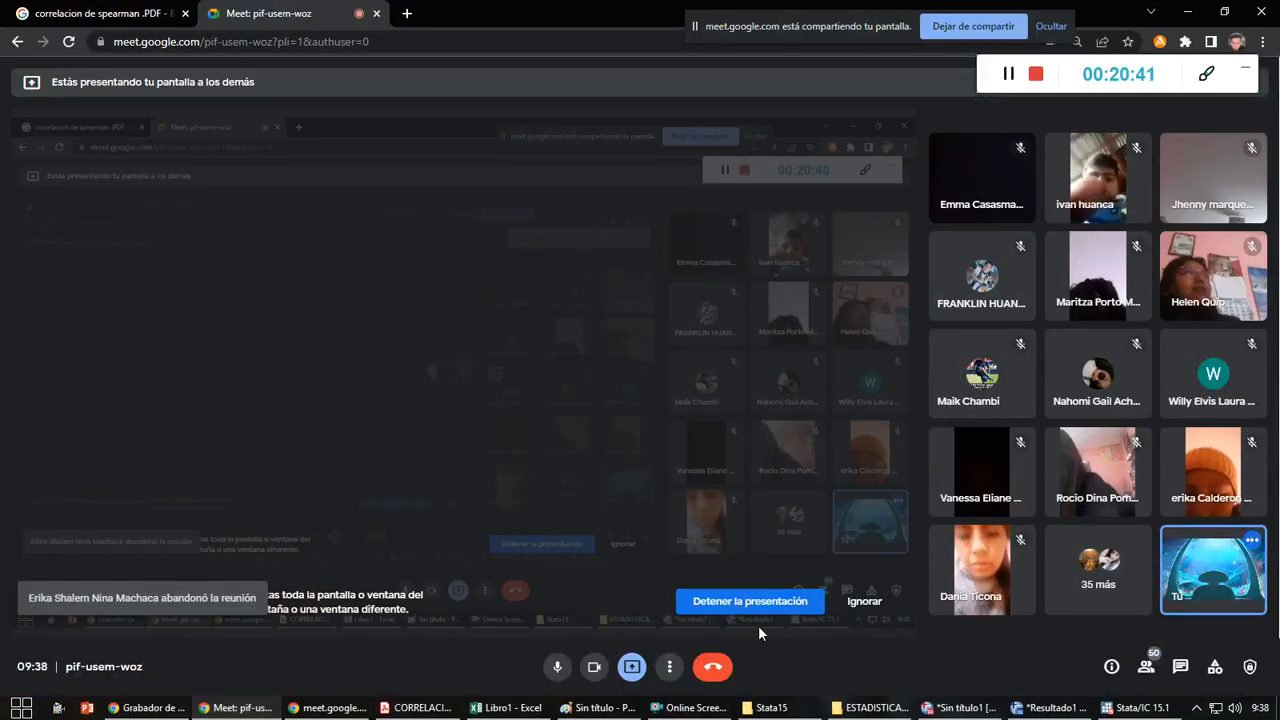
- Switch to Stata, dismiss the screen-sharing notification, and open the Data Editor in edit mode
left_click(1129, 712)
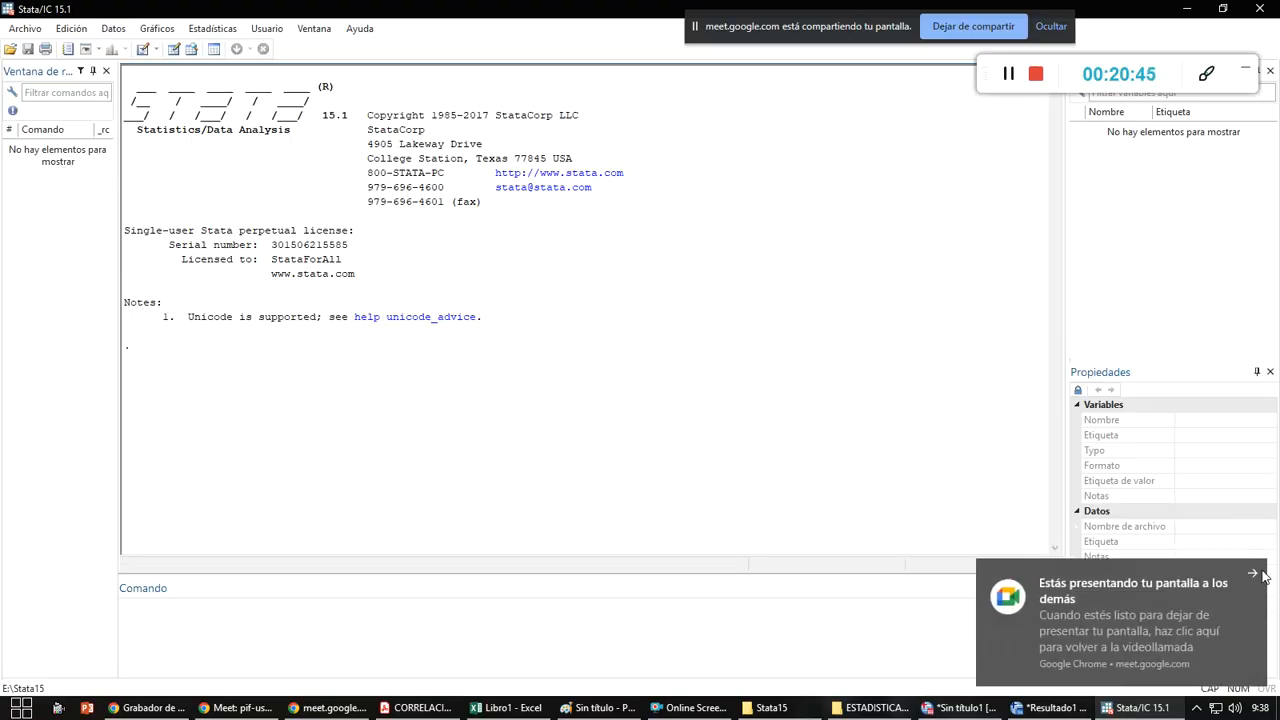
left_click(1255, 576)
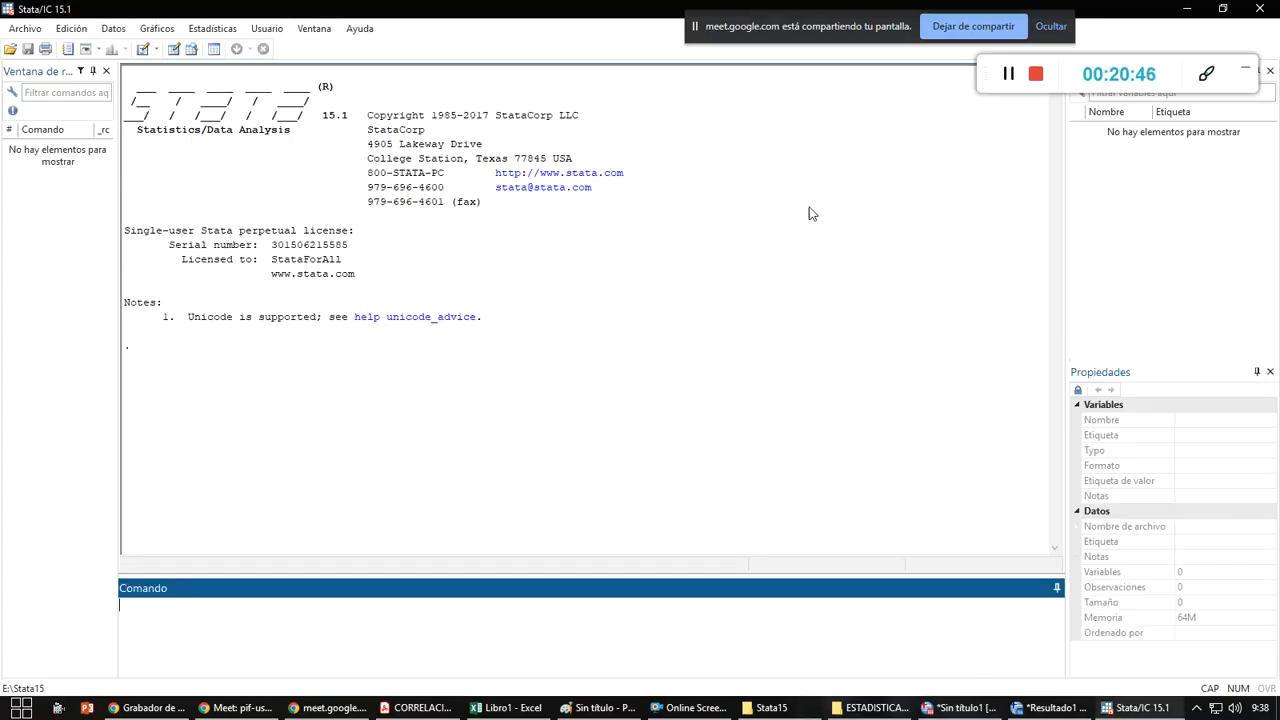
left_click(174, 49)
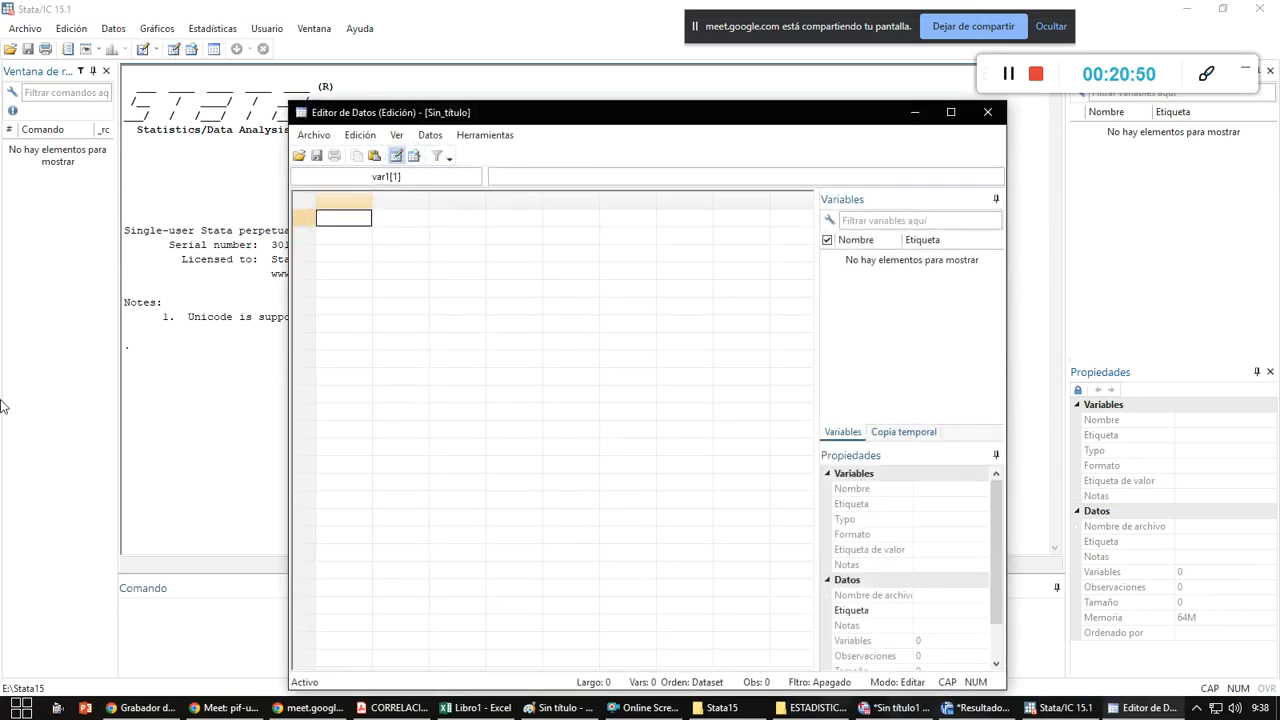
- Switch to the Excel workbook and copy the table with its P1 to P6 headers, range B1:G8 on Hoja2
left_click(473, 708)
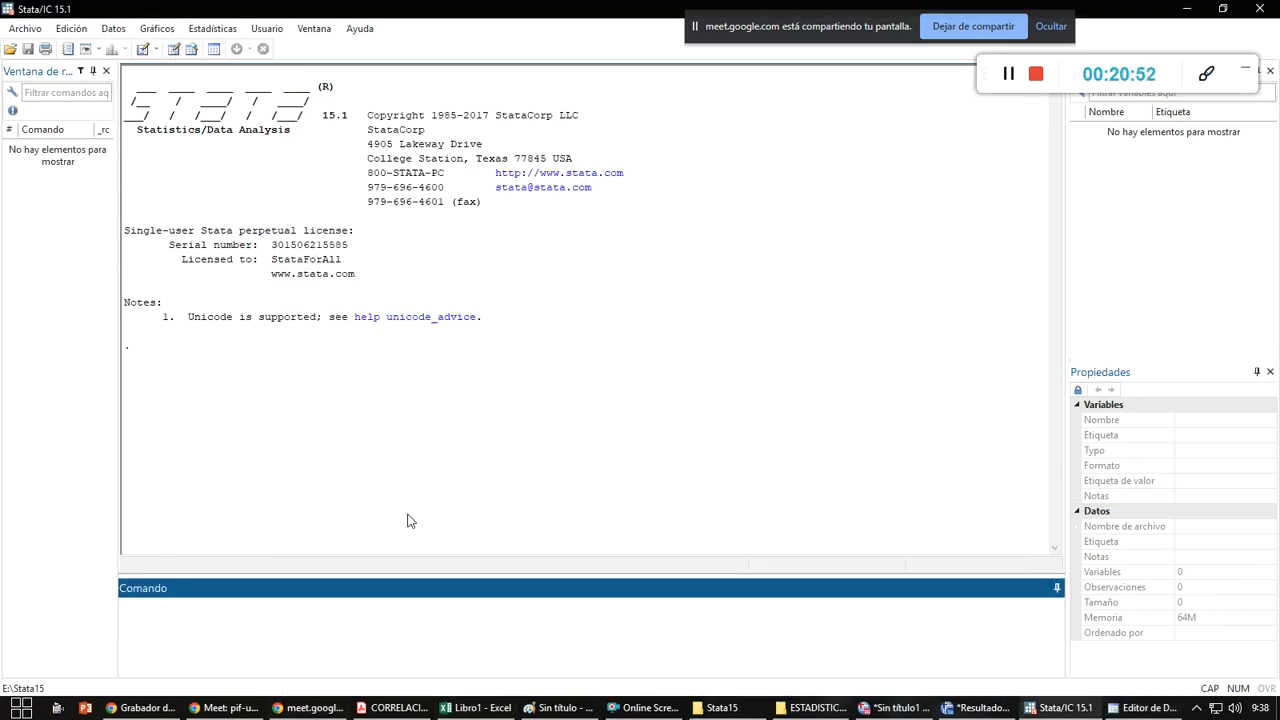
left_click(470, 708)
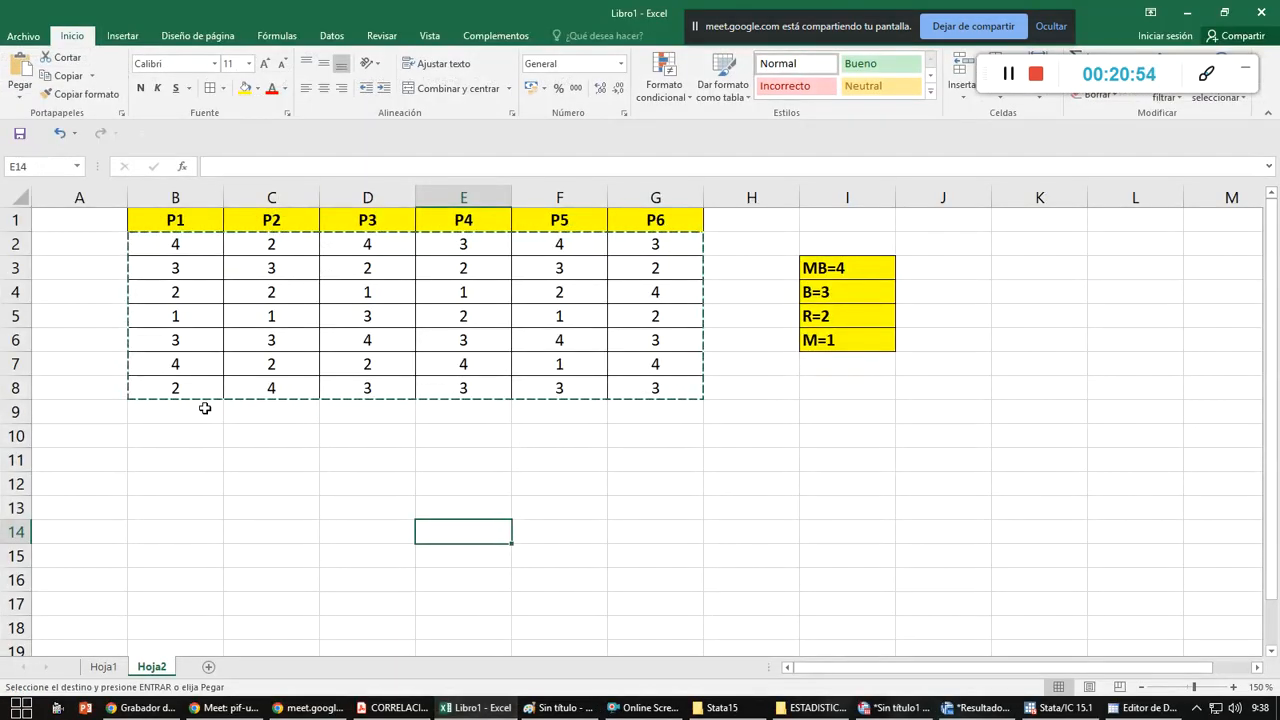
left_click_drag(203, 220, 668, 385)
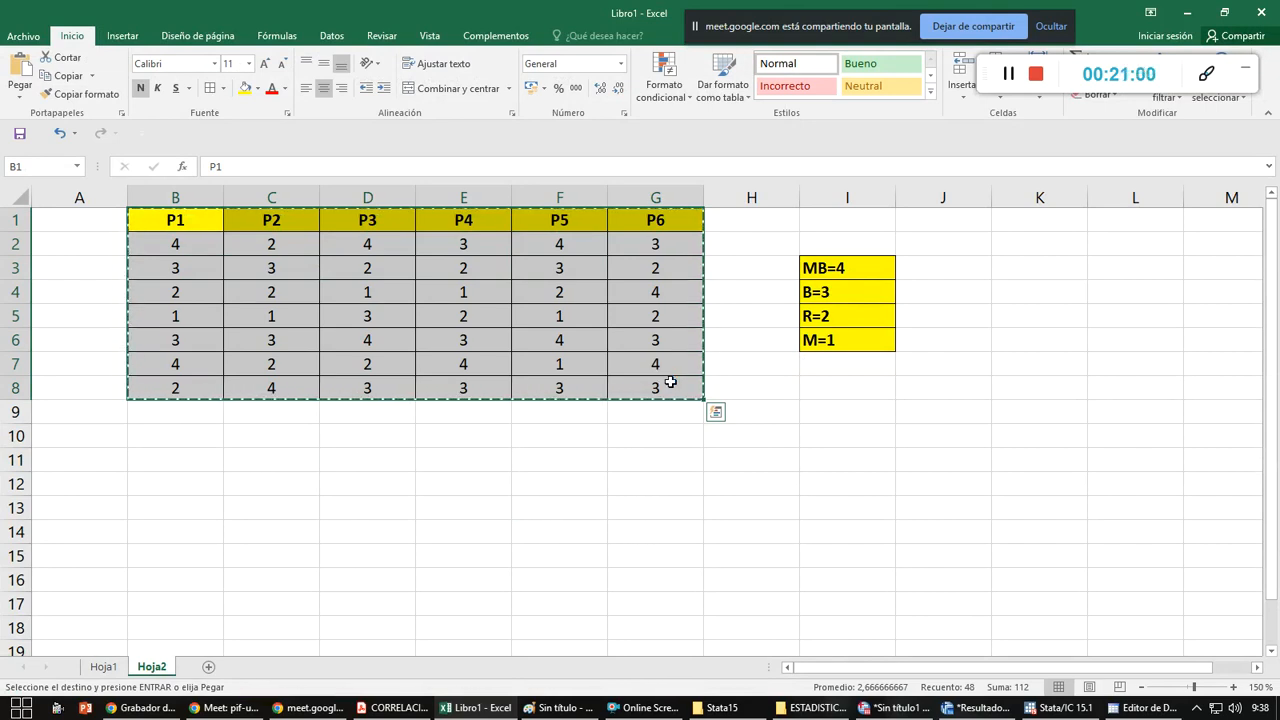
- Paste the copied table into Stata's Data Editor from the first cell, using the first row as variable names
key("alt+Tab")
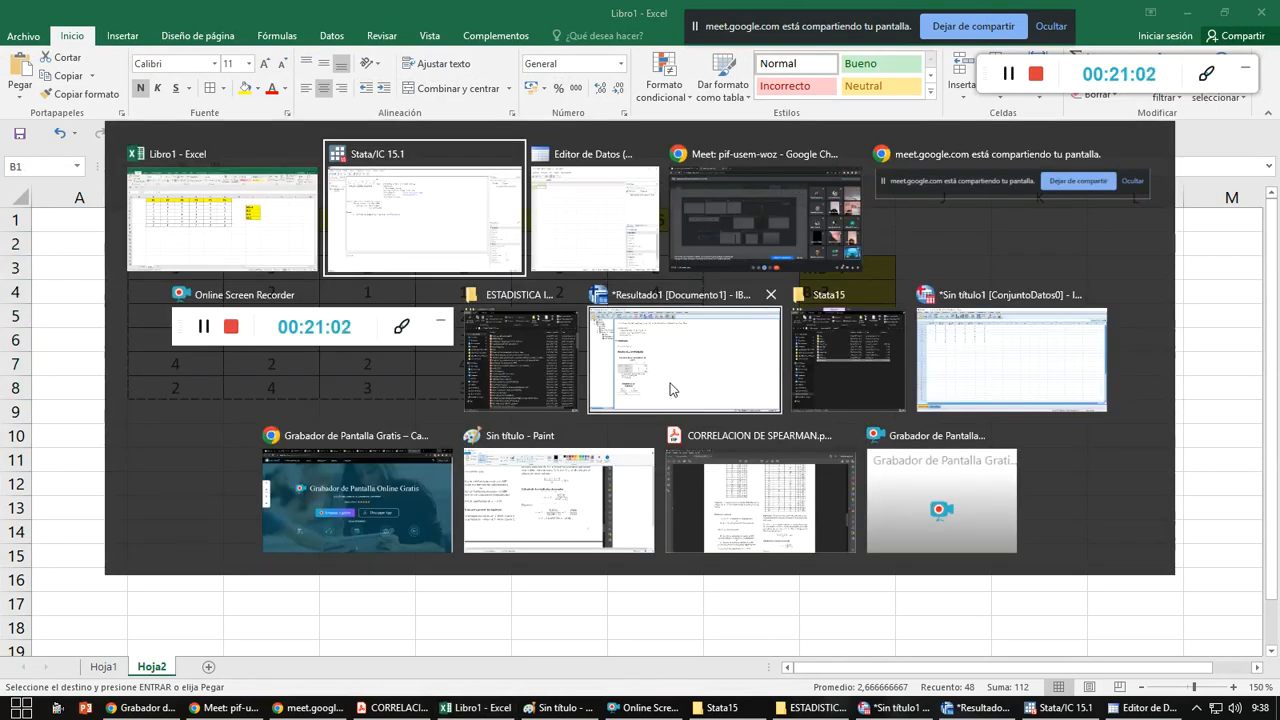
key("alt+Tab")
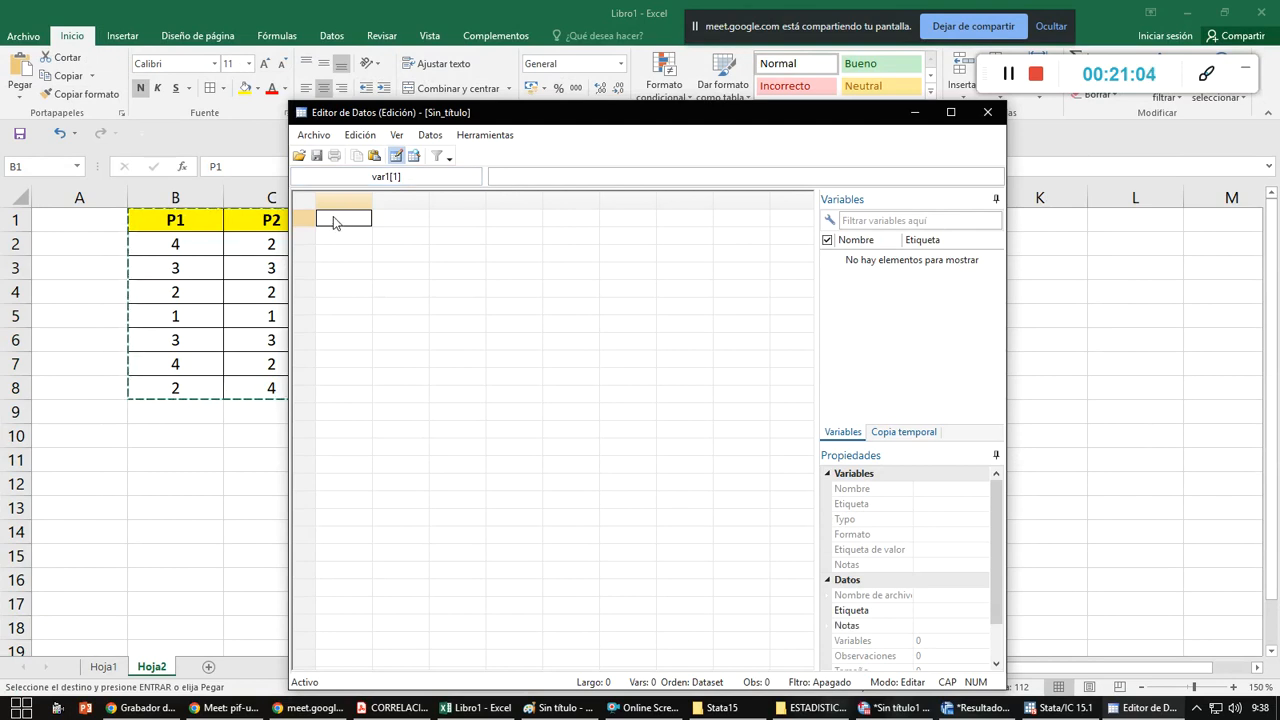
key("ctrl+v")
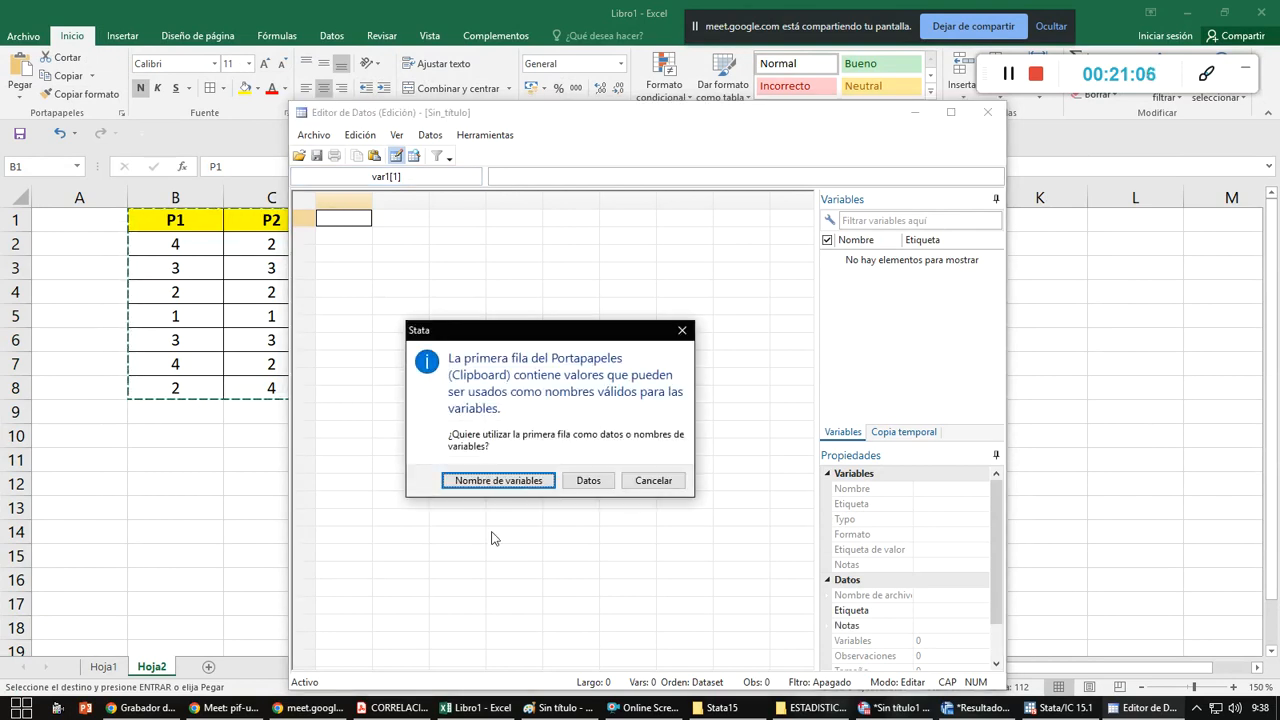
left_click(494, 484)
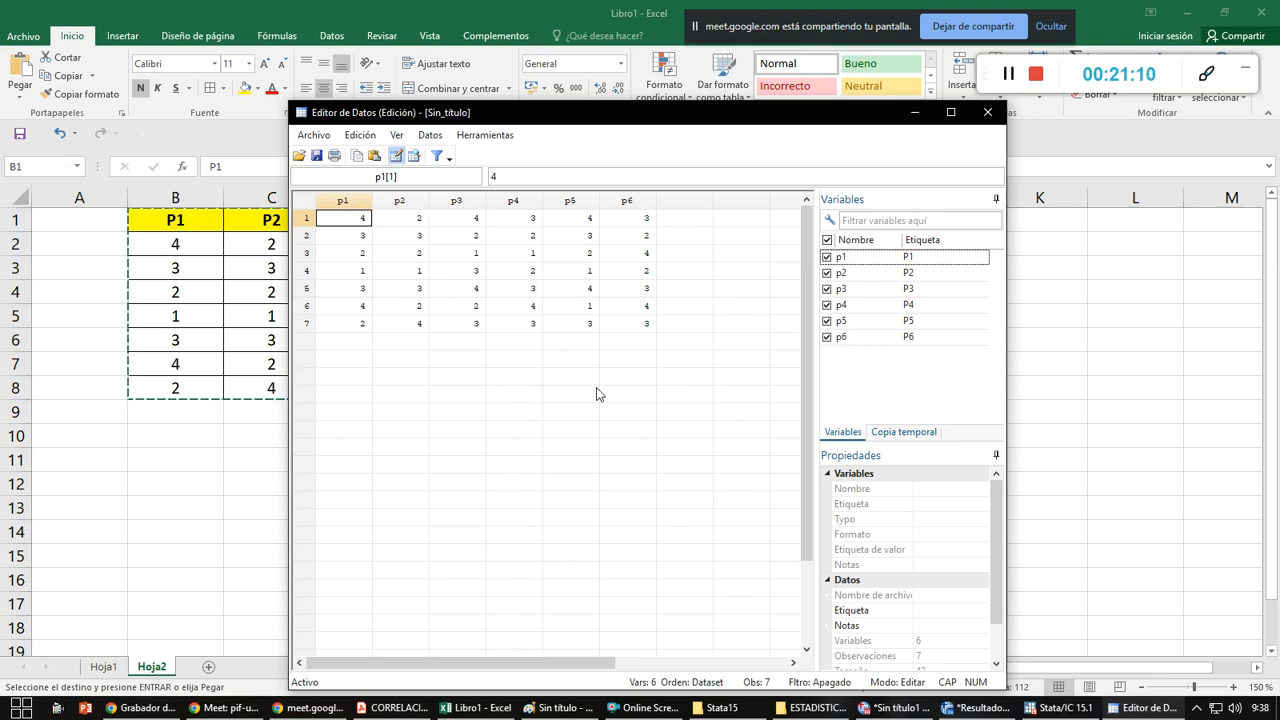
- Close the Data Editor, go back to Stata's main window and run sum p1 to get the variable's summary statistics
left_click(987, 112)
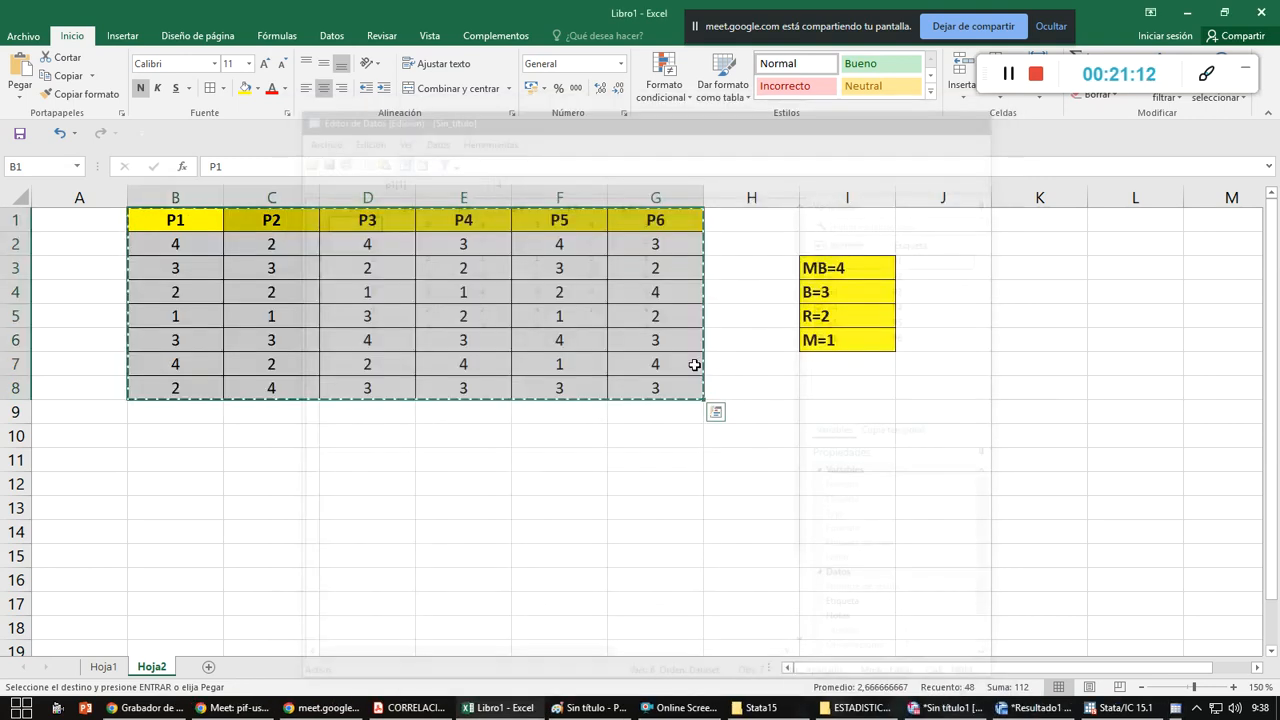
left_click(1188, 14)
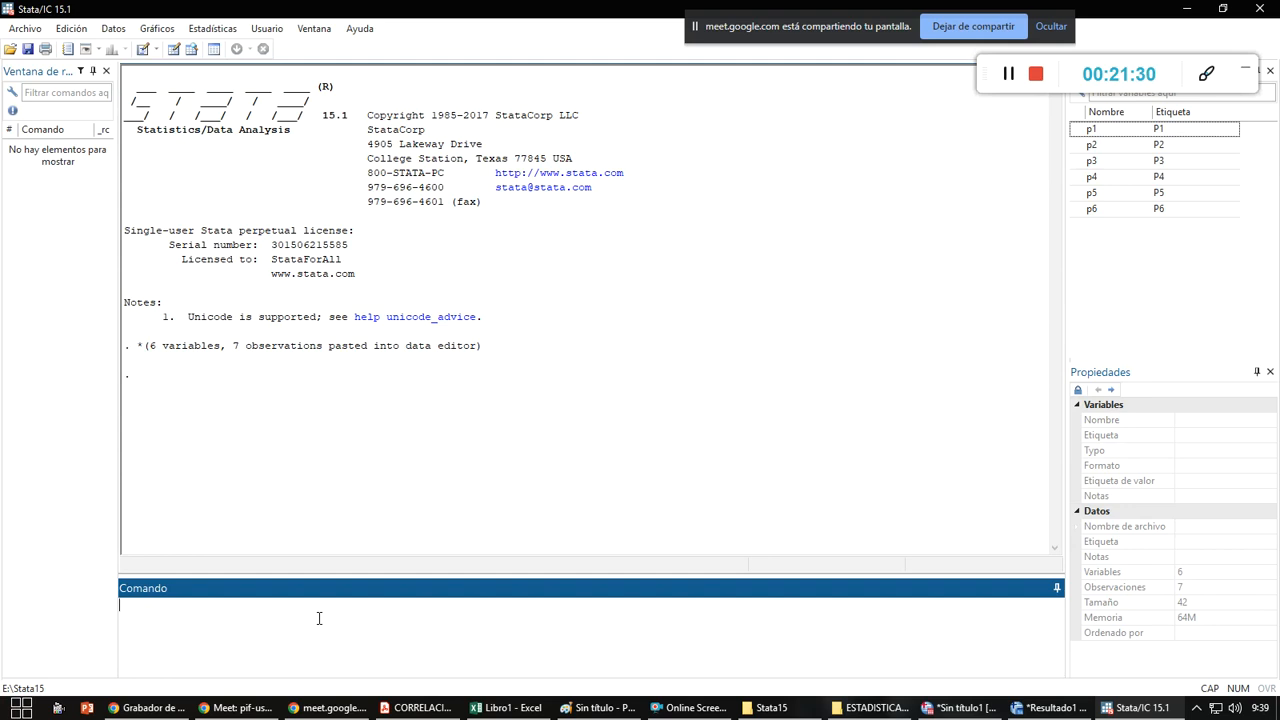
type("SUM")
left_click(1095, 130)
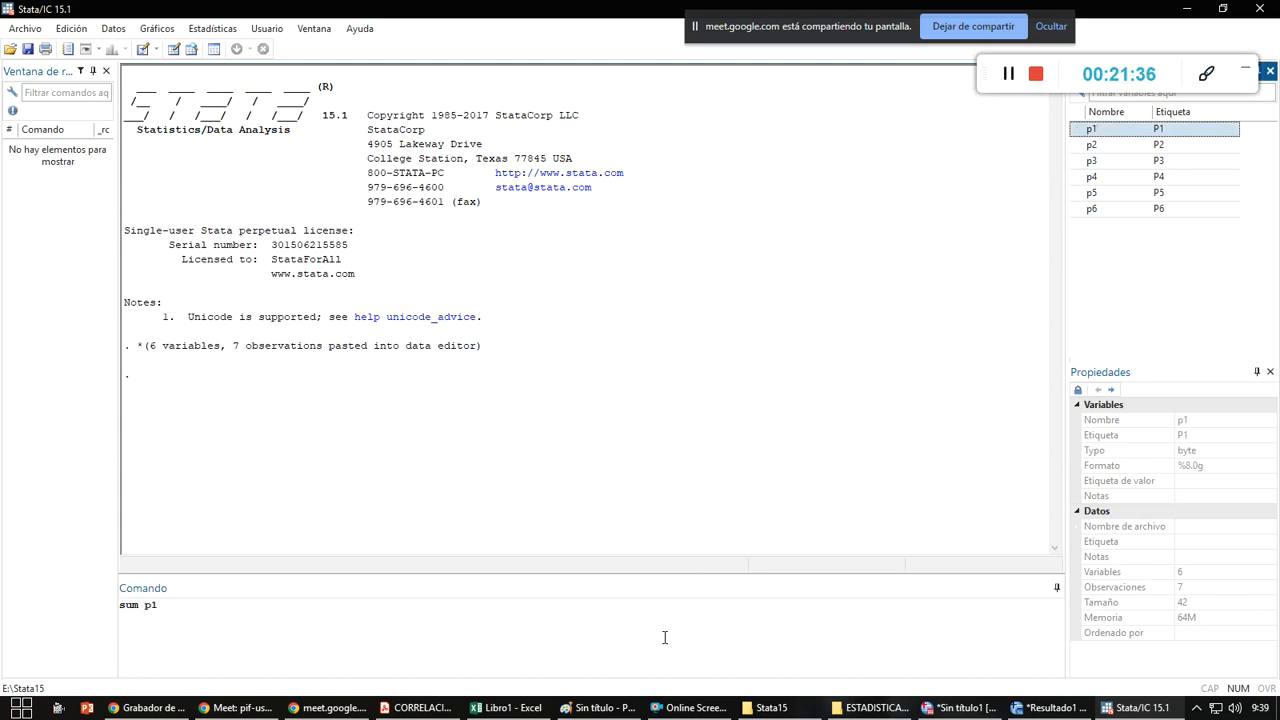
left_click(197, 617)
key("Return")
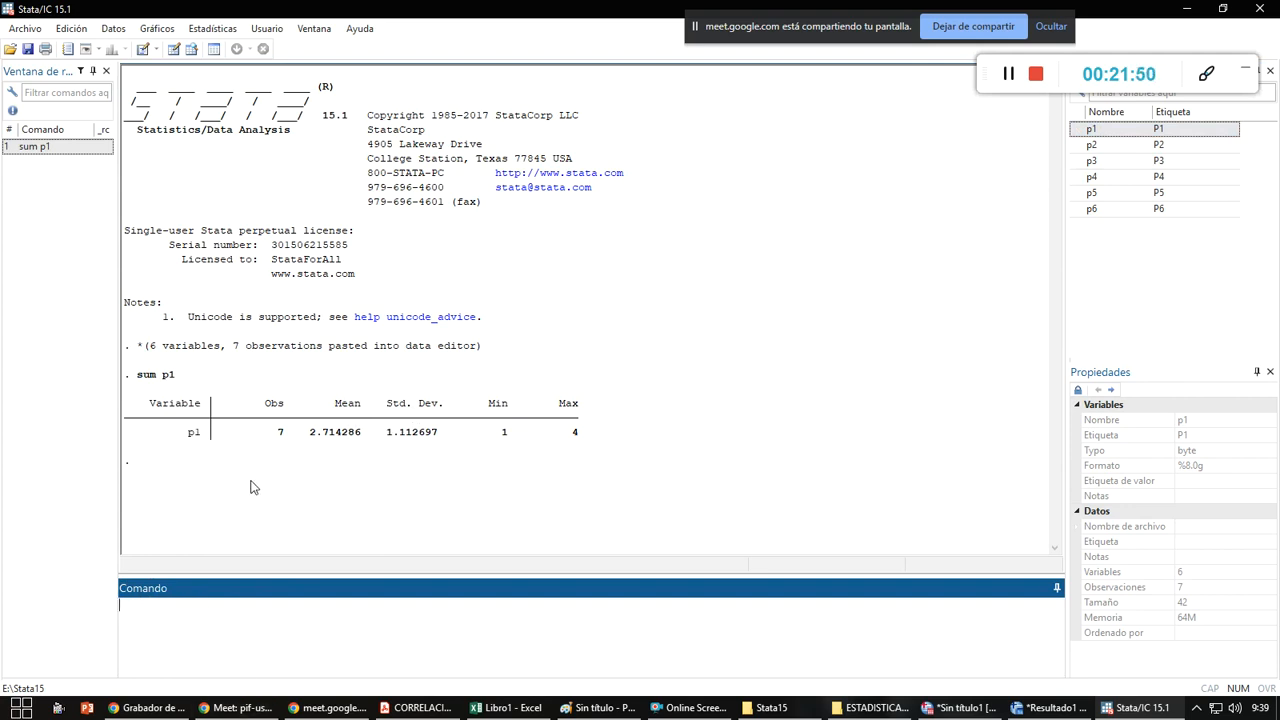
- Switch to the Google Meet call and stop sharing the screen
left_click(228, 708)
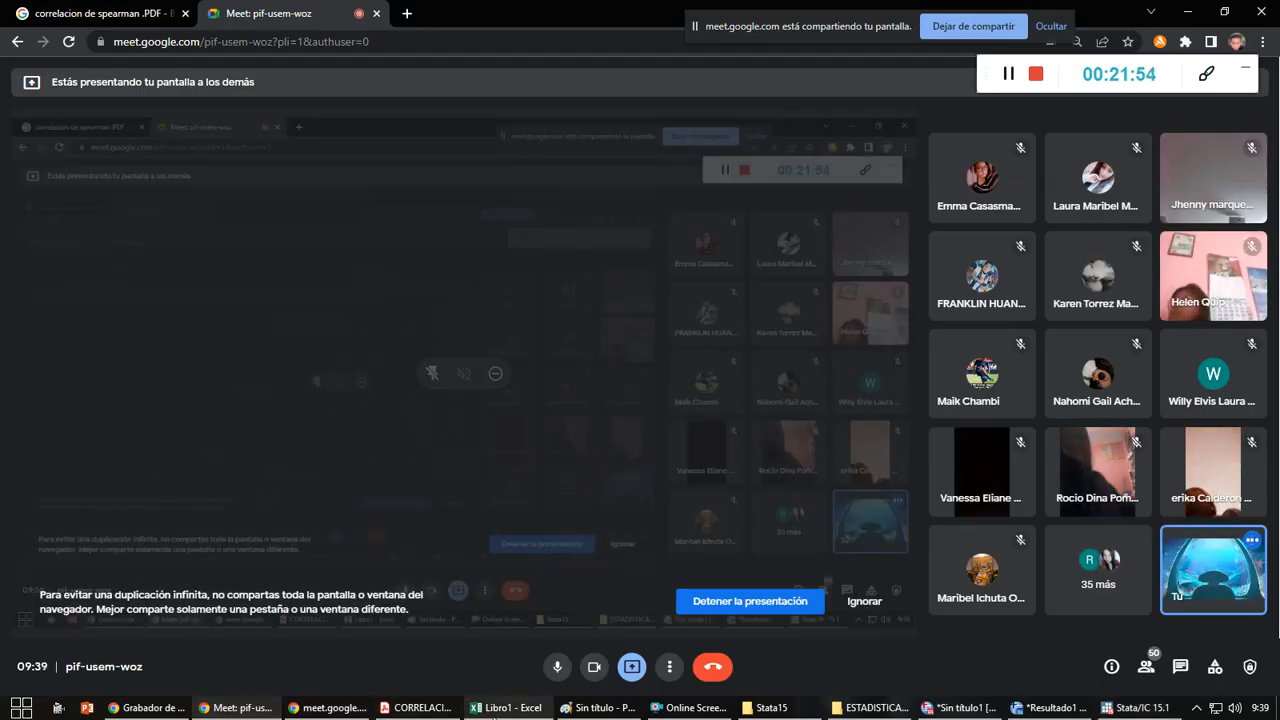
left_click(953, 28)
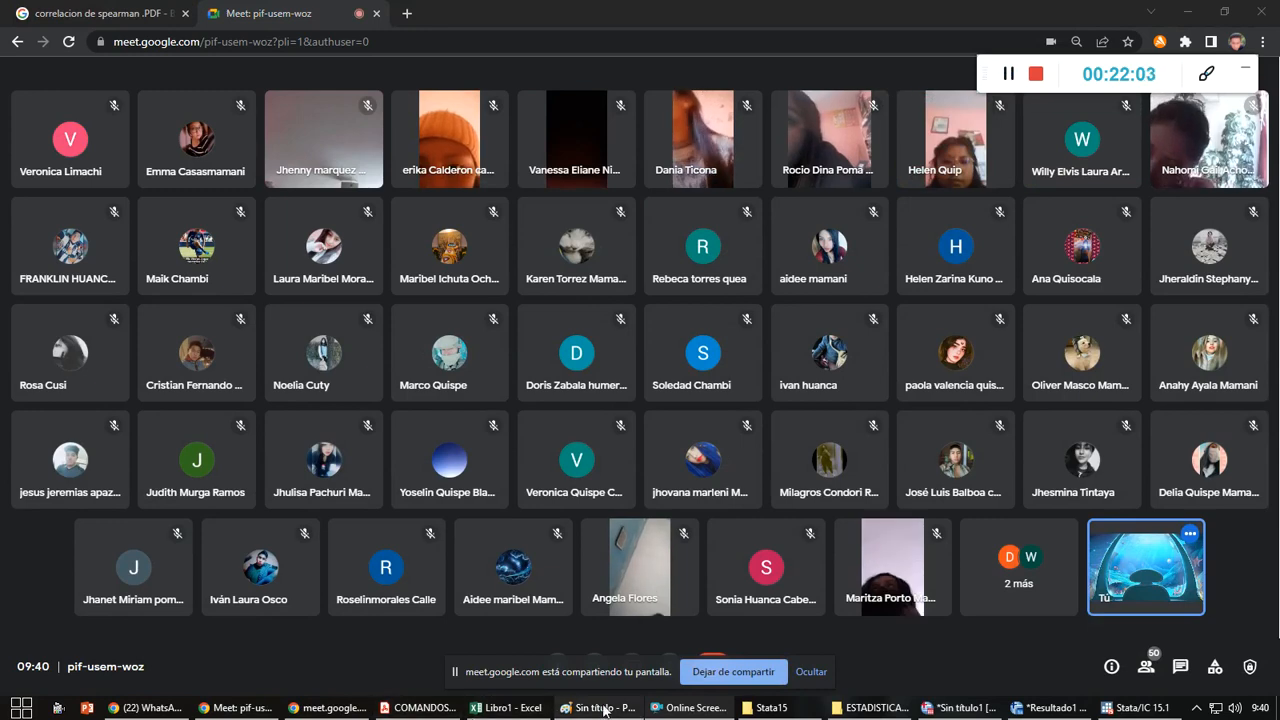
- Switch to COMANDOS STATA.pdf in Acrobat Reader and skim the manual from the introduction through menus, data handling and graphs to univariate statistics
left_click(418, 707)
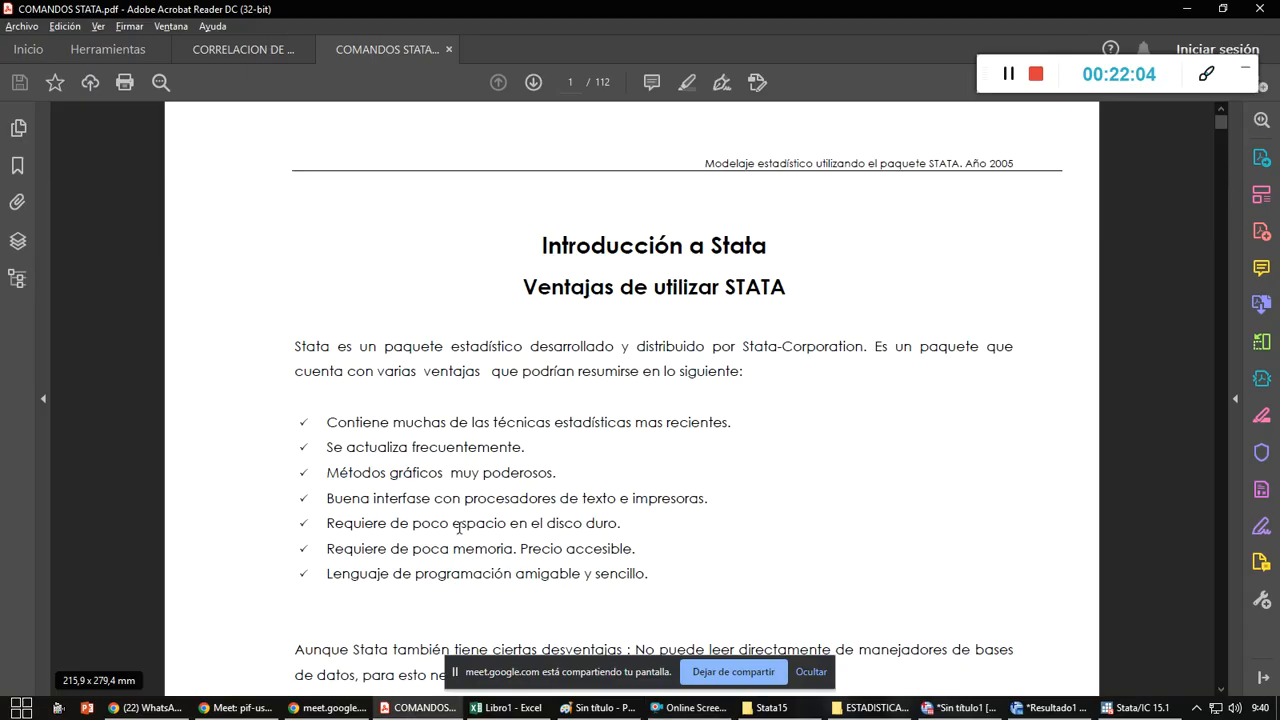
scroll(802, 320, "down", 3)
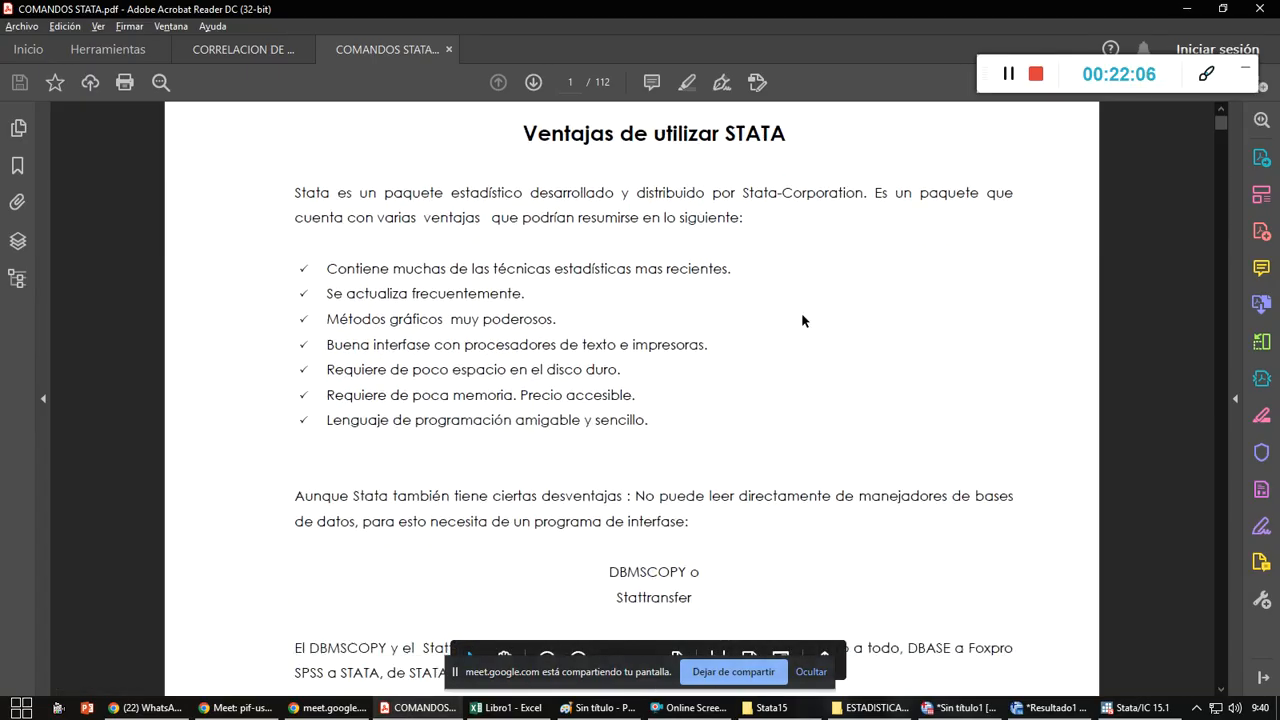
scroll(802, 320, "down", 10)
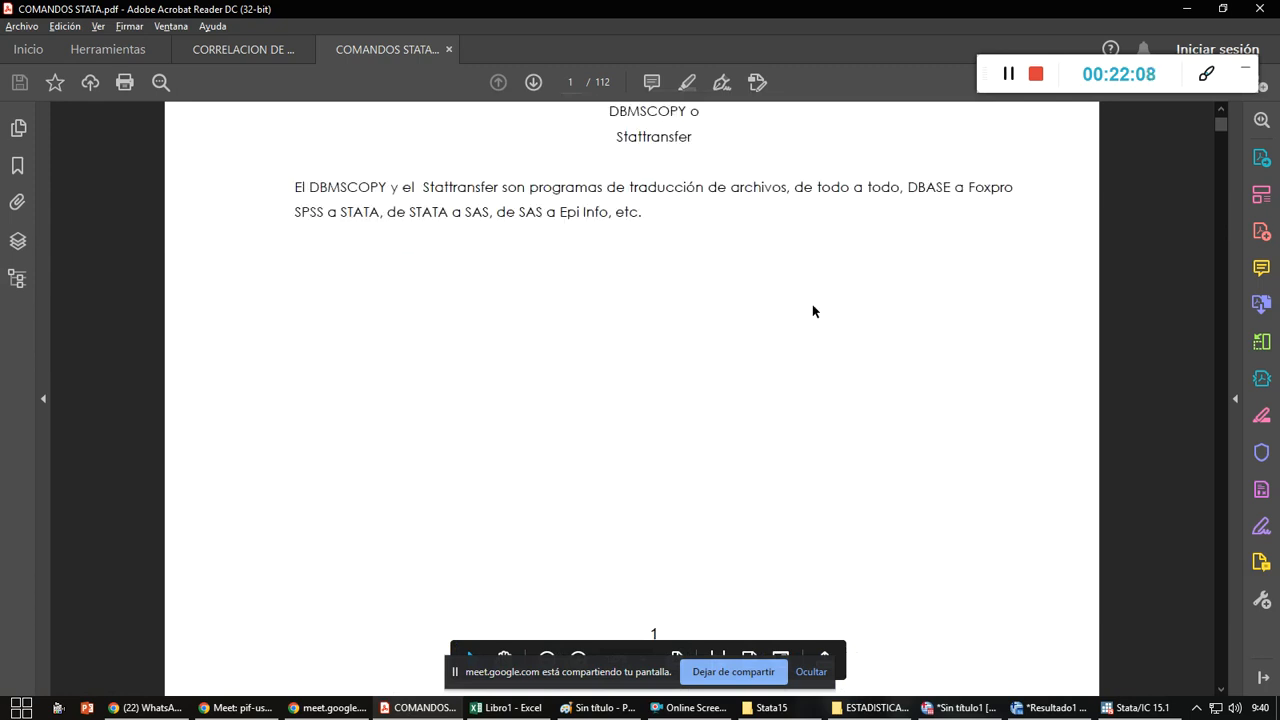
scroll(815, 309, "down", 15)
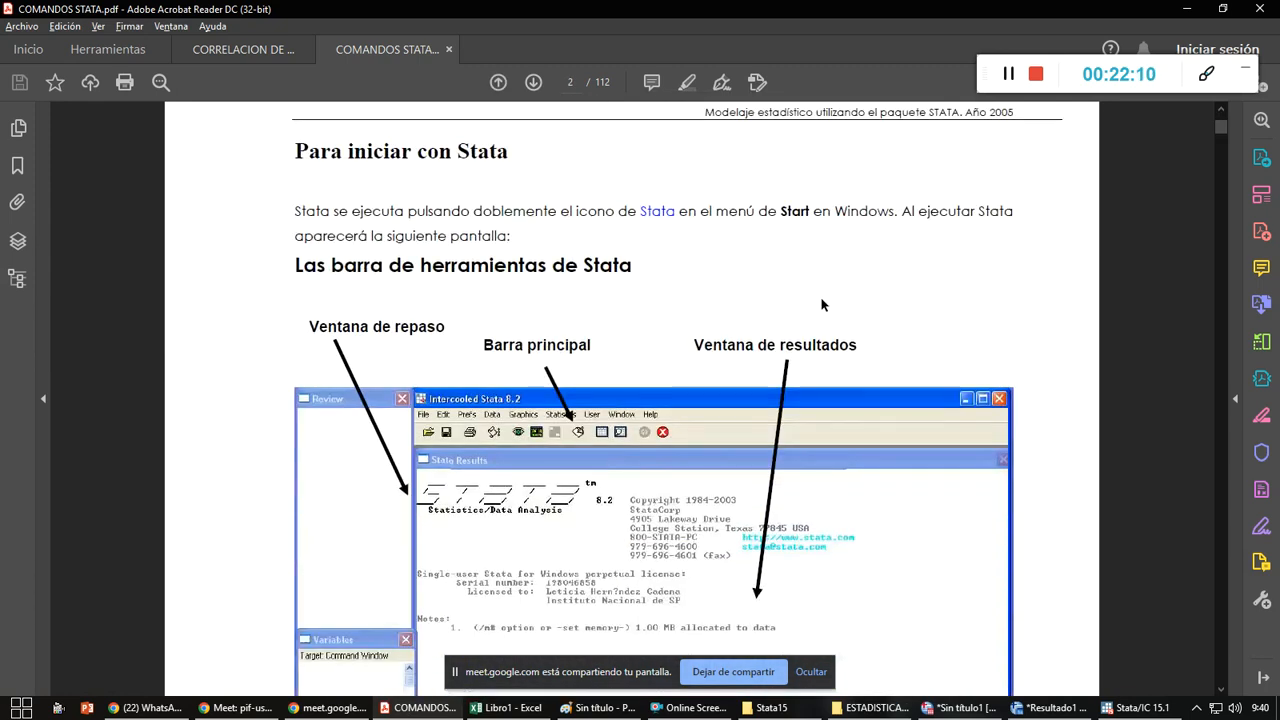
scroll(820, 298, "down", 6)
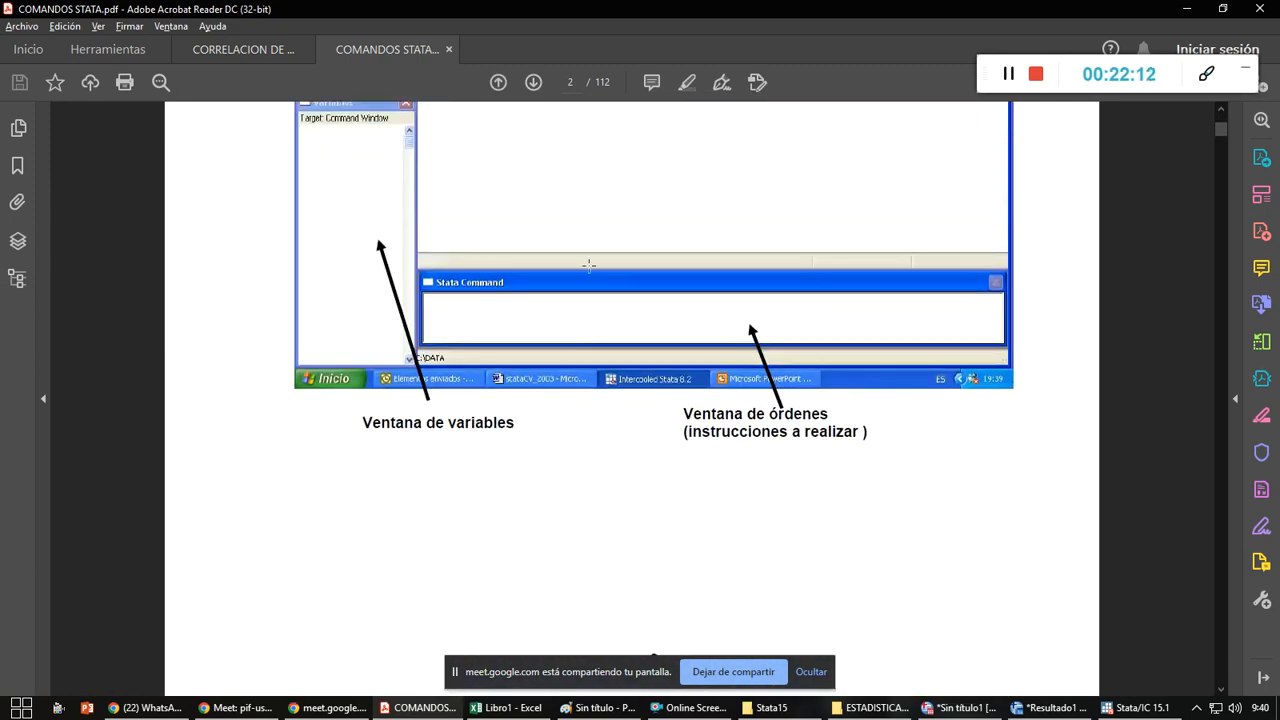
scroll(886, 345, "down", 14)
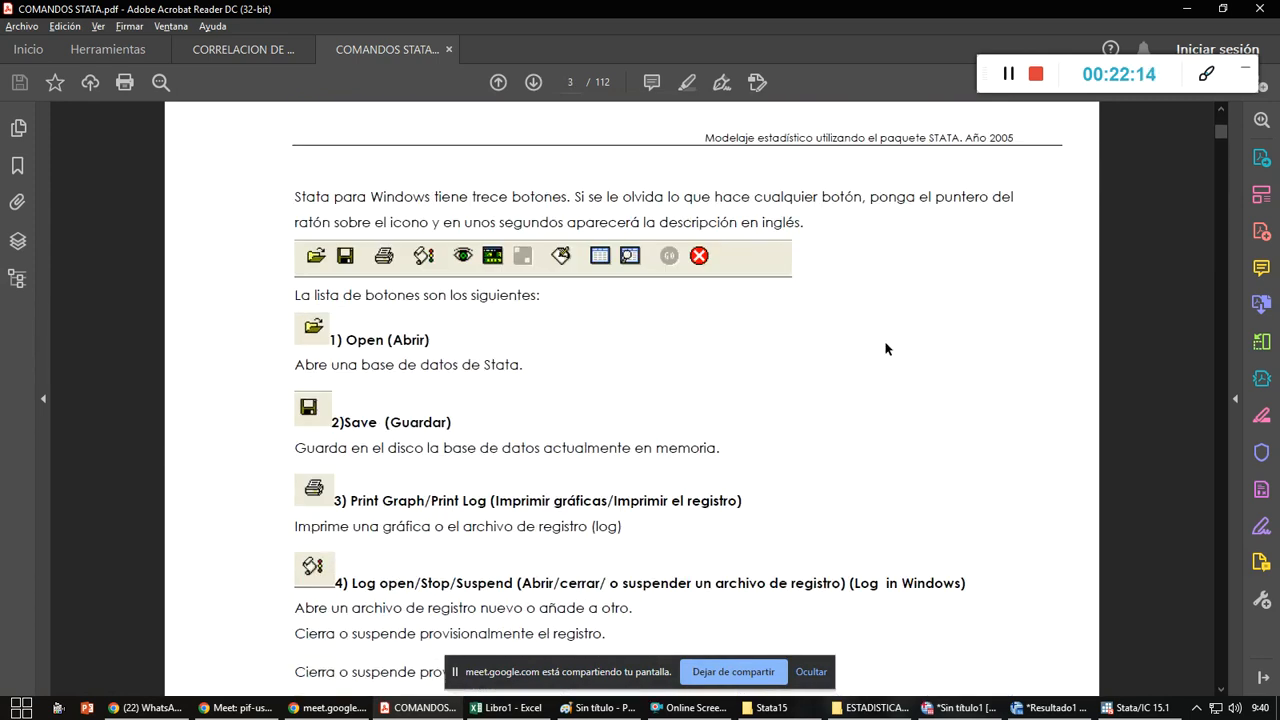
scroll(763, 377, "down", 10)
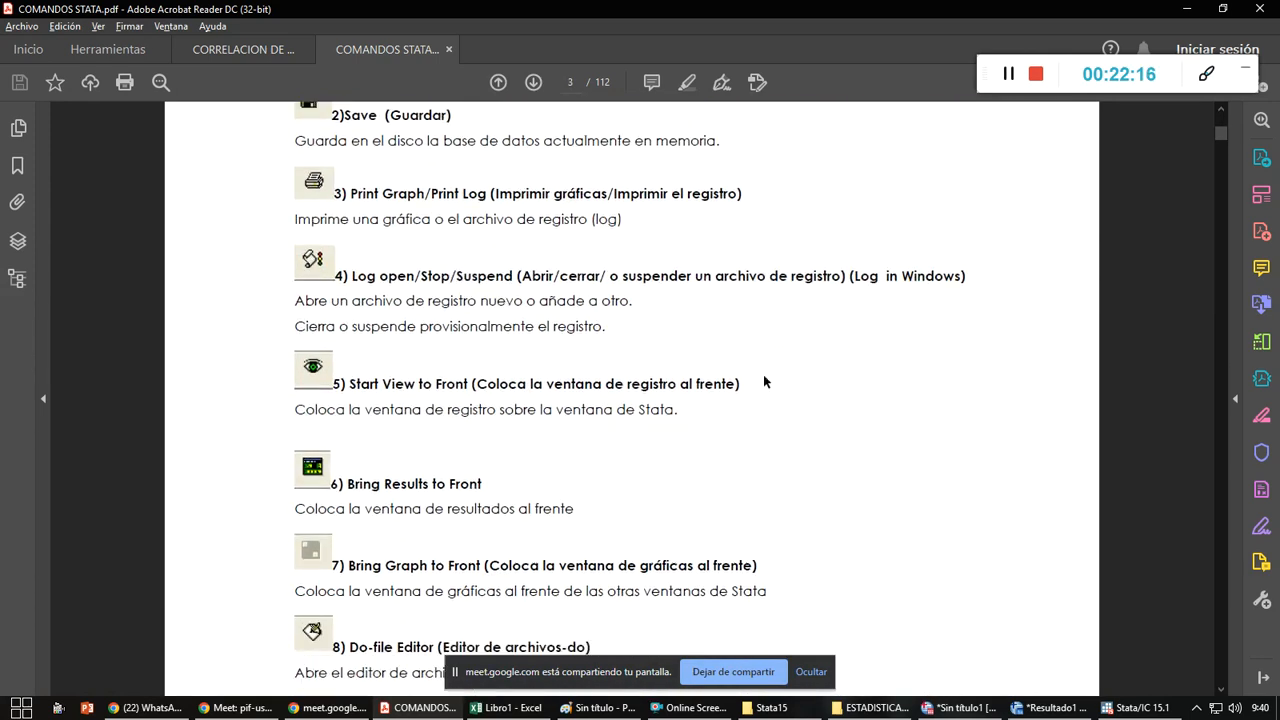
scroll(578, 331, "down", 10)
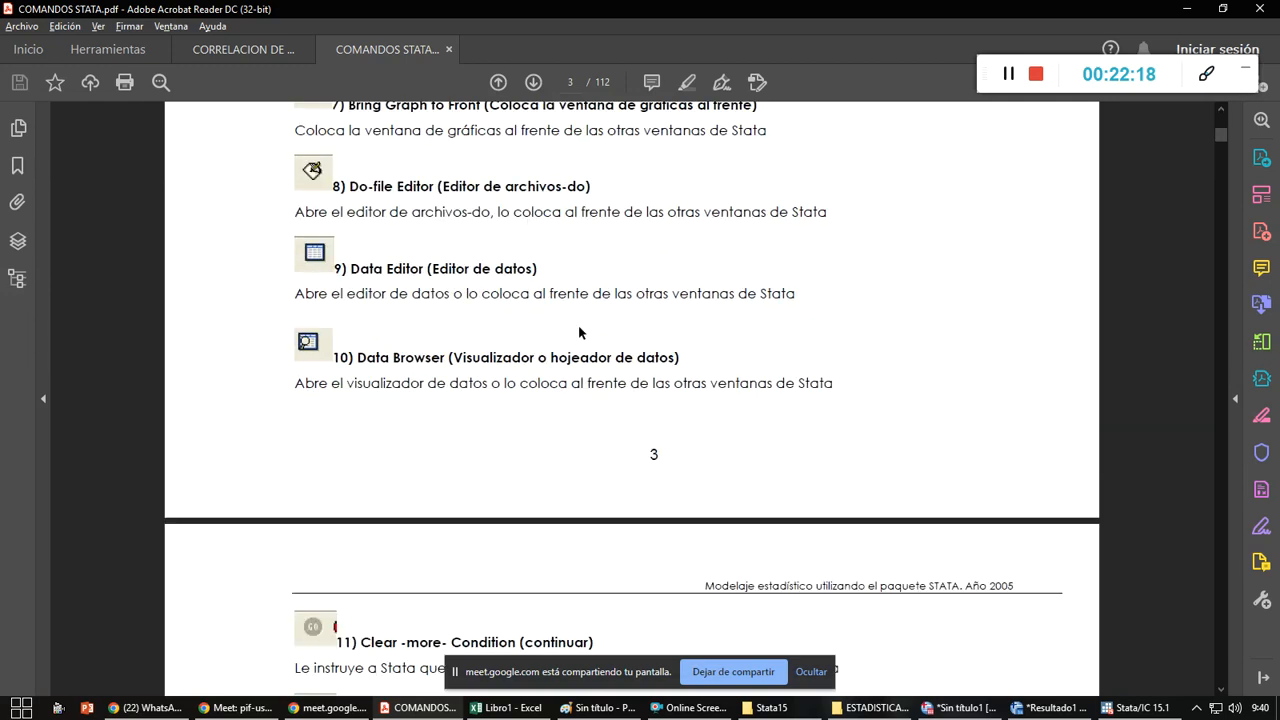
scroll(578, 330, "down", 8)
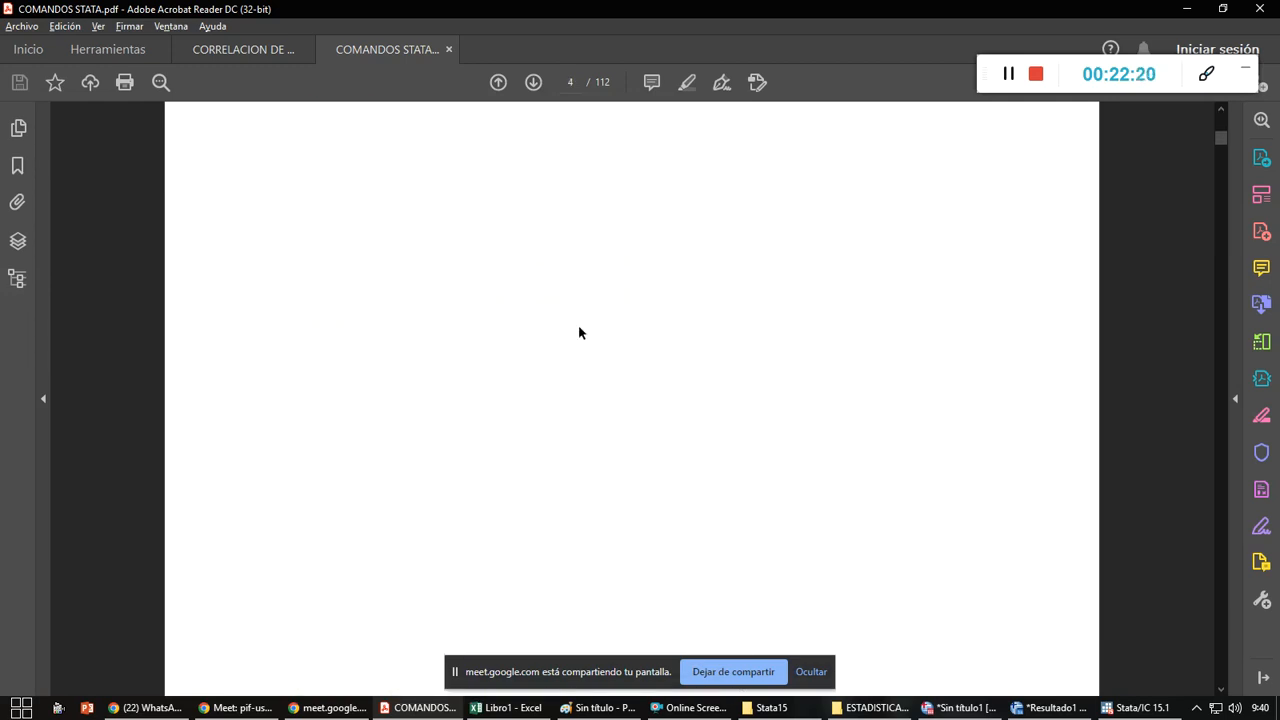
scroll(578, 331, "down", 19)
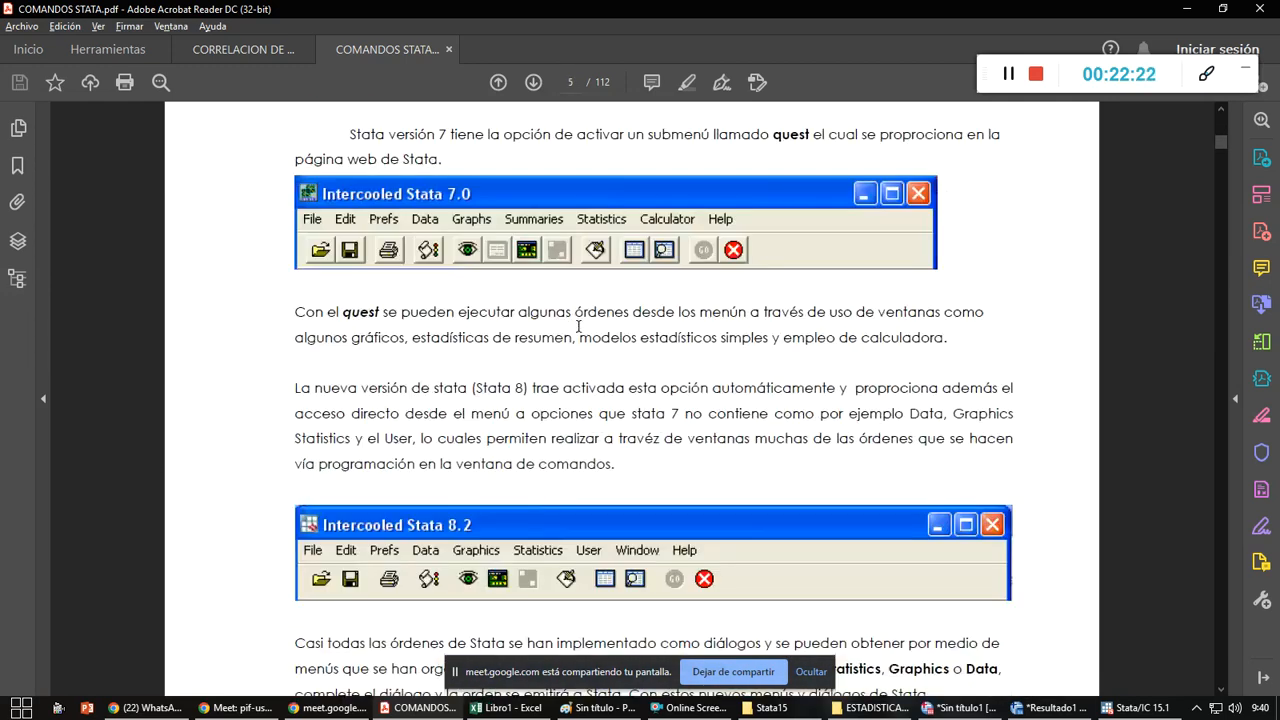
scroll(578, 326, "down", 11)
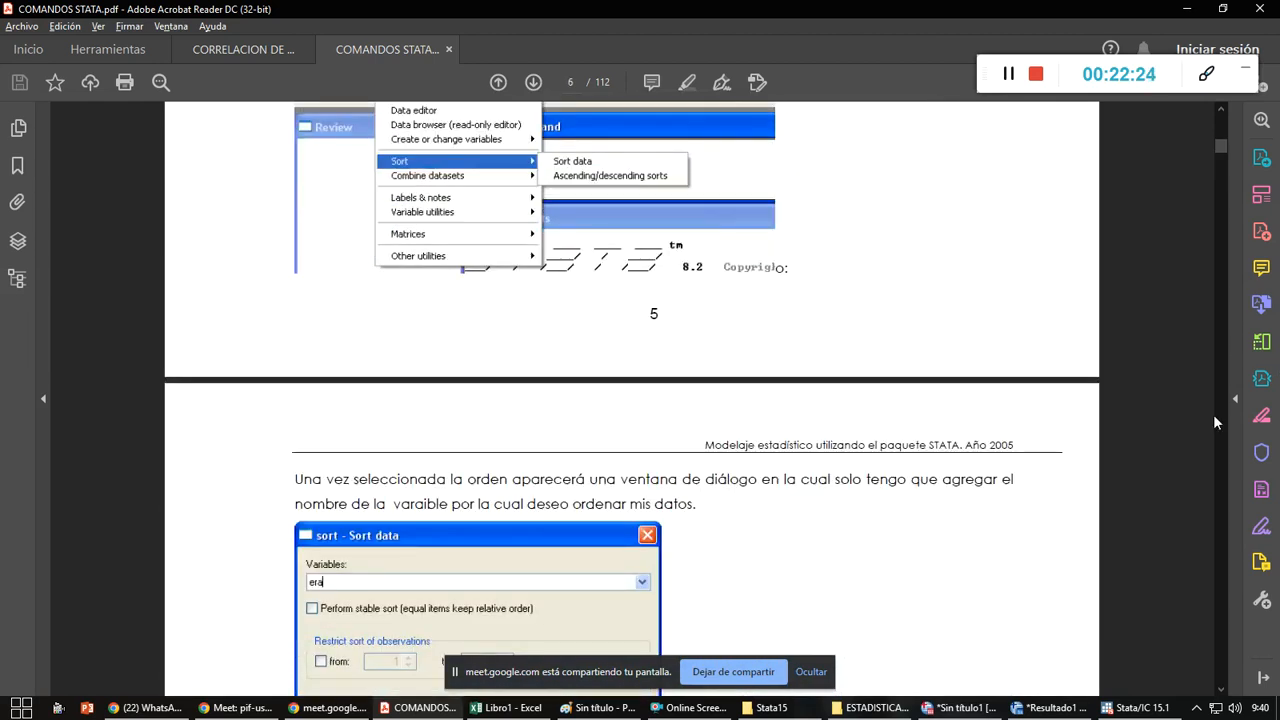
scroll(1220, 450, "down", 20)
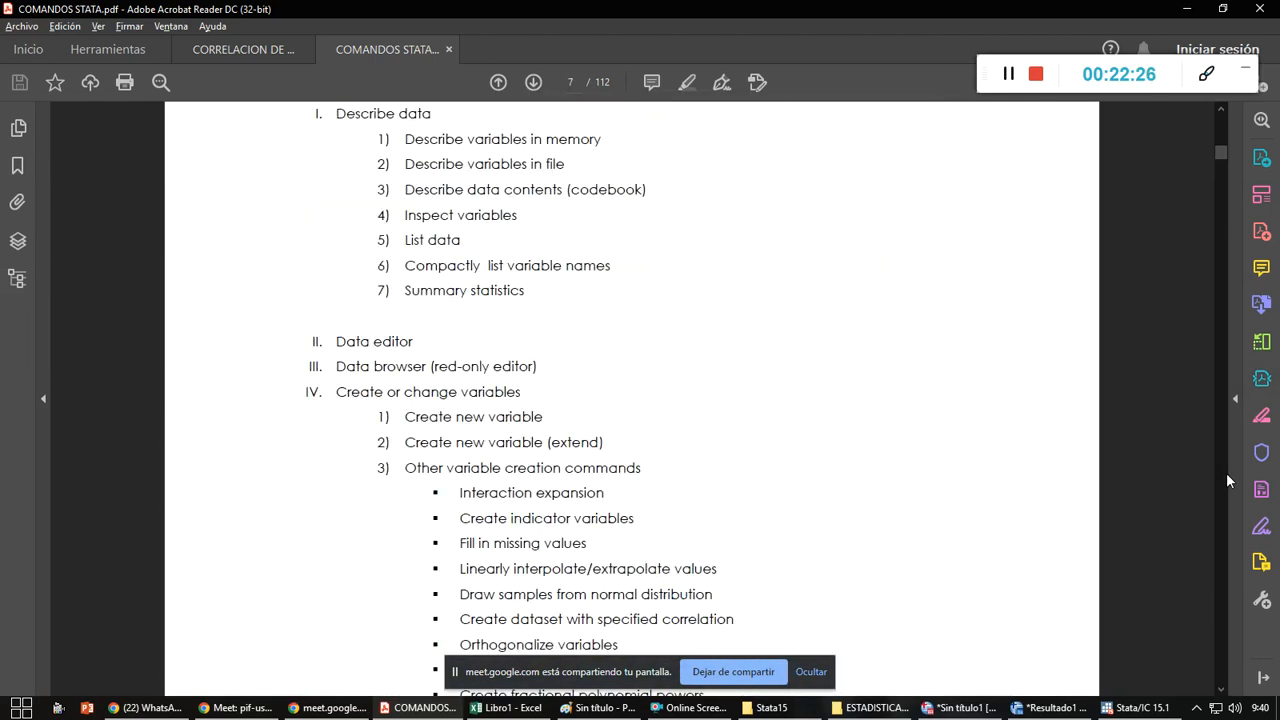
scroll(1226, 472, "down", 12)
scroll(1226, 472, "down", 20)
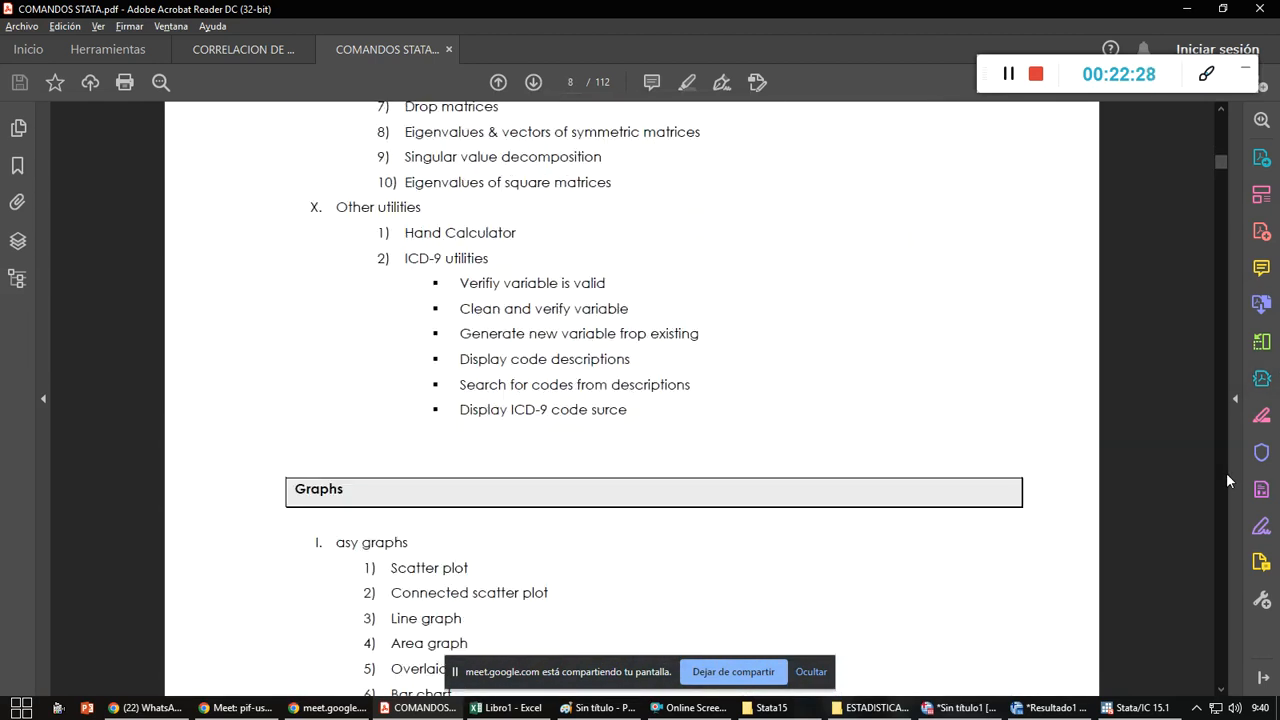
scroll(1226, 472, "down", 20)
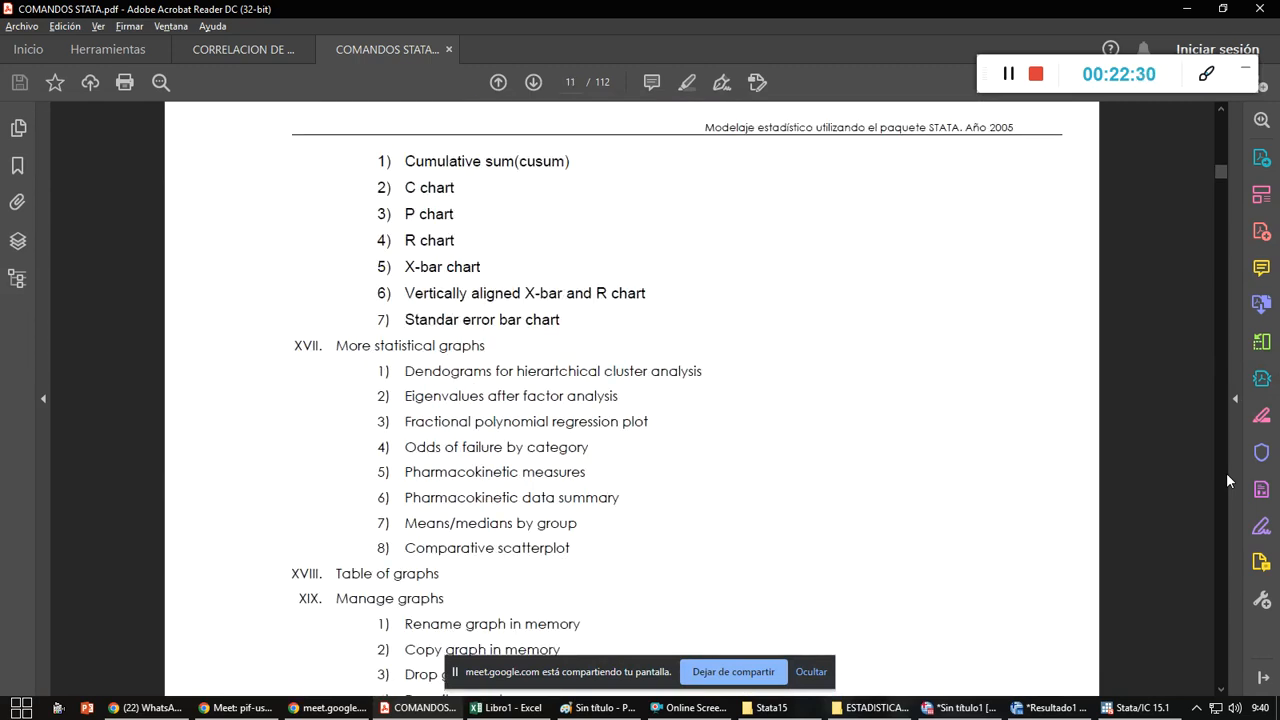
scroll(1226, 472, "down", 20)
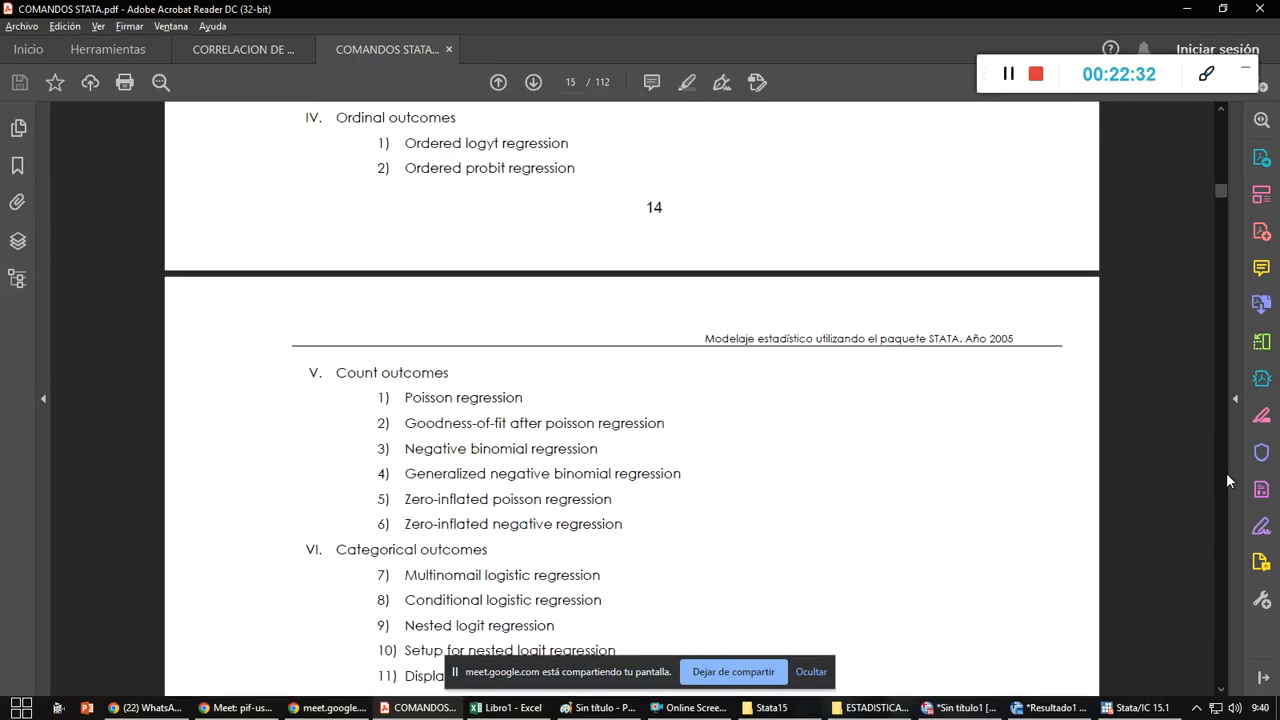
scroll(1226, 472, "down", 20)
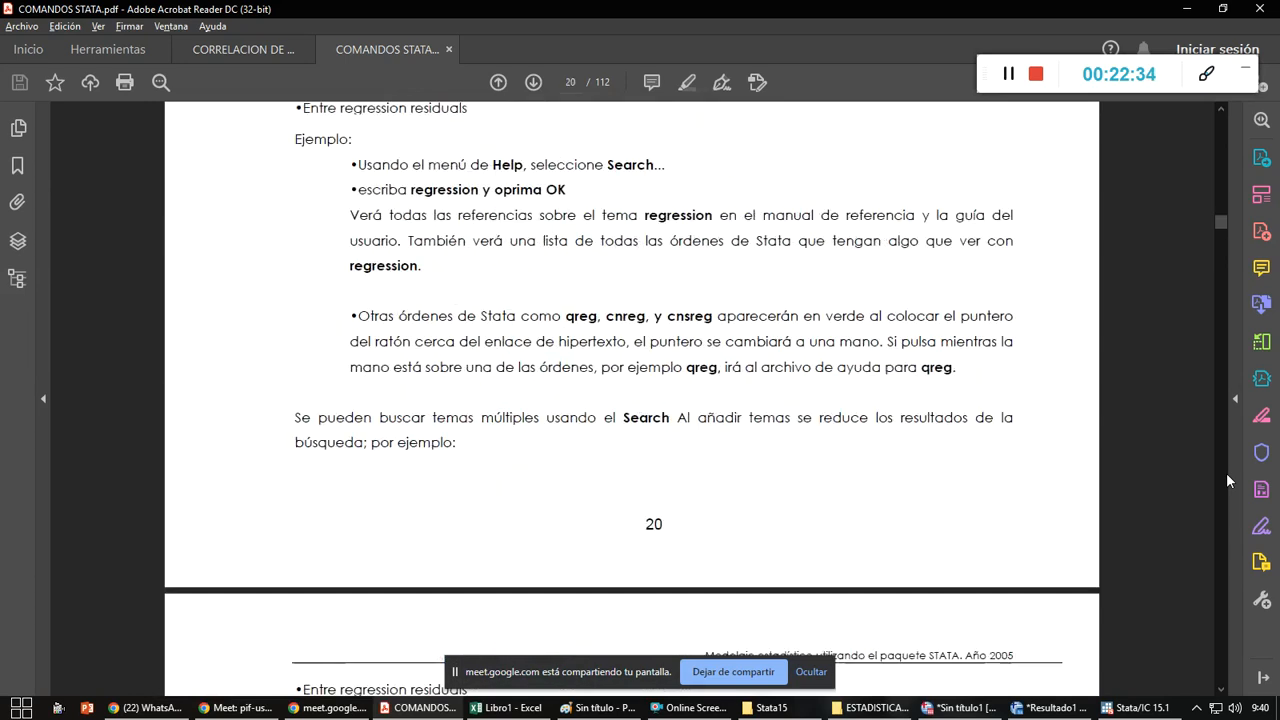
scroll(1226, 472, "down", 20)
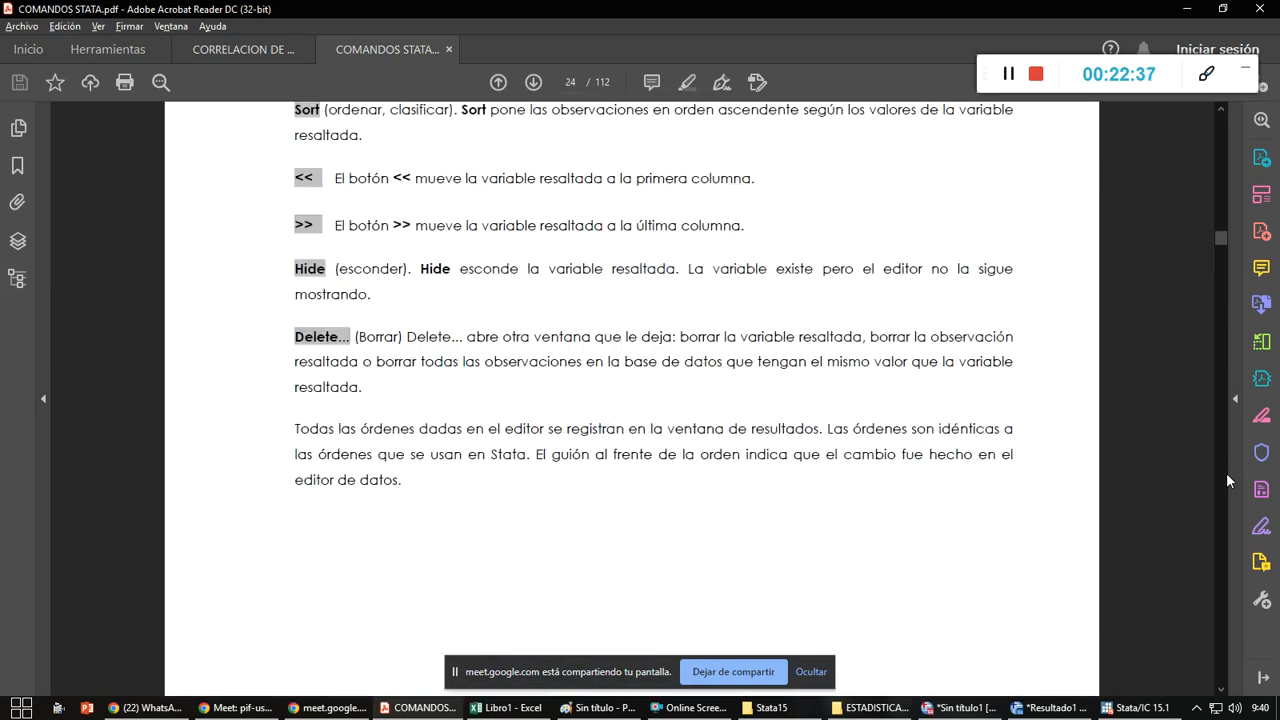
scroll(1226, 472, "down", 20)
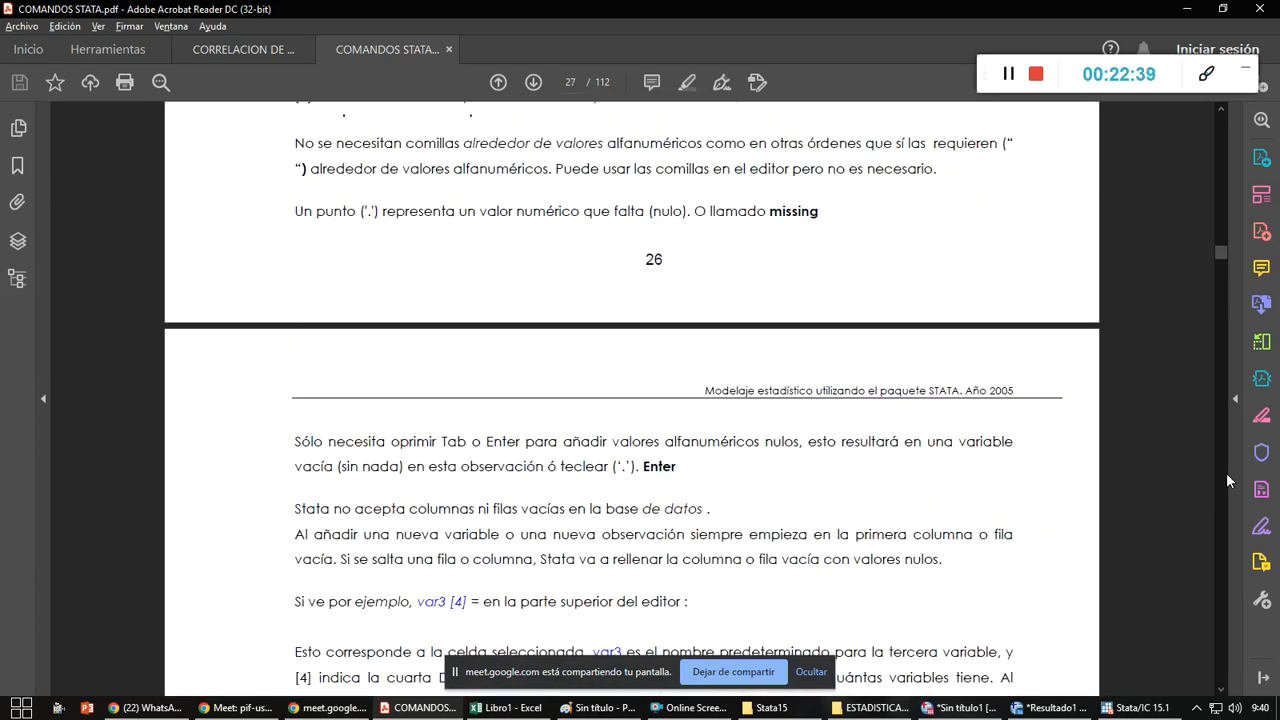
scroll(1226, 472, "down", 20)
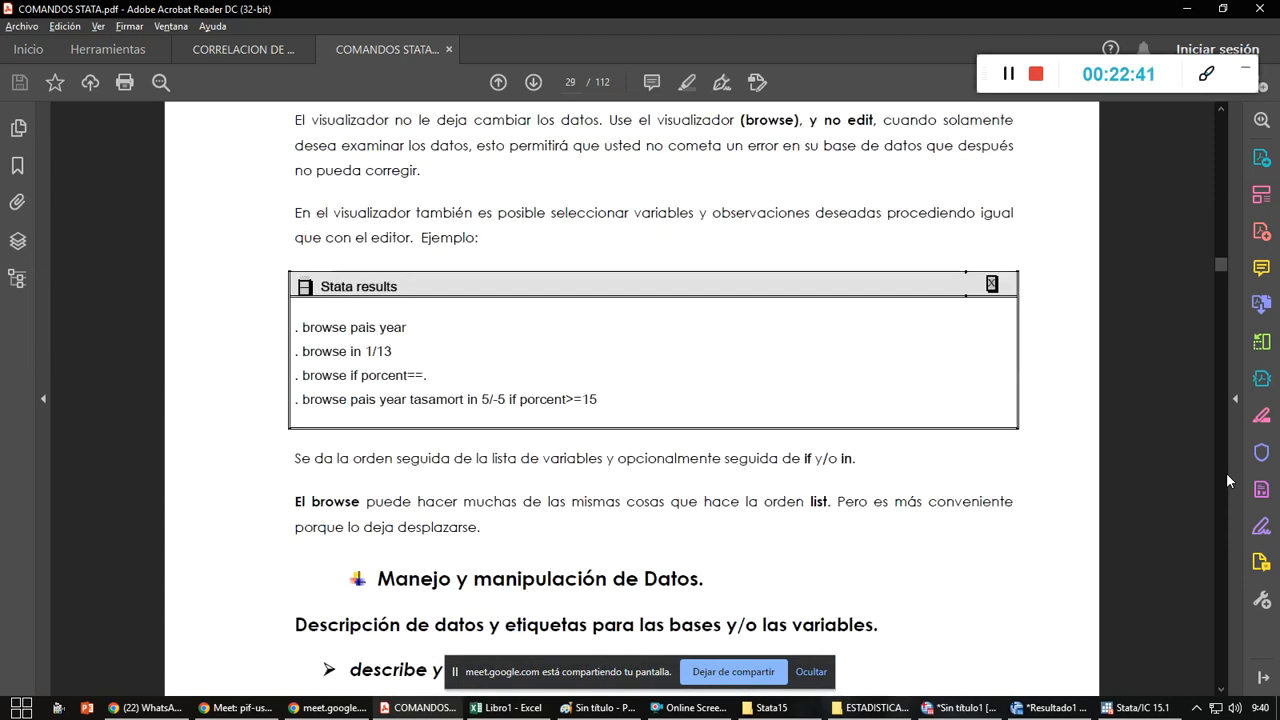
scroll(1226, 472, "down", 20)
scroll(1226, 472, "down", 15)
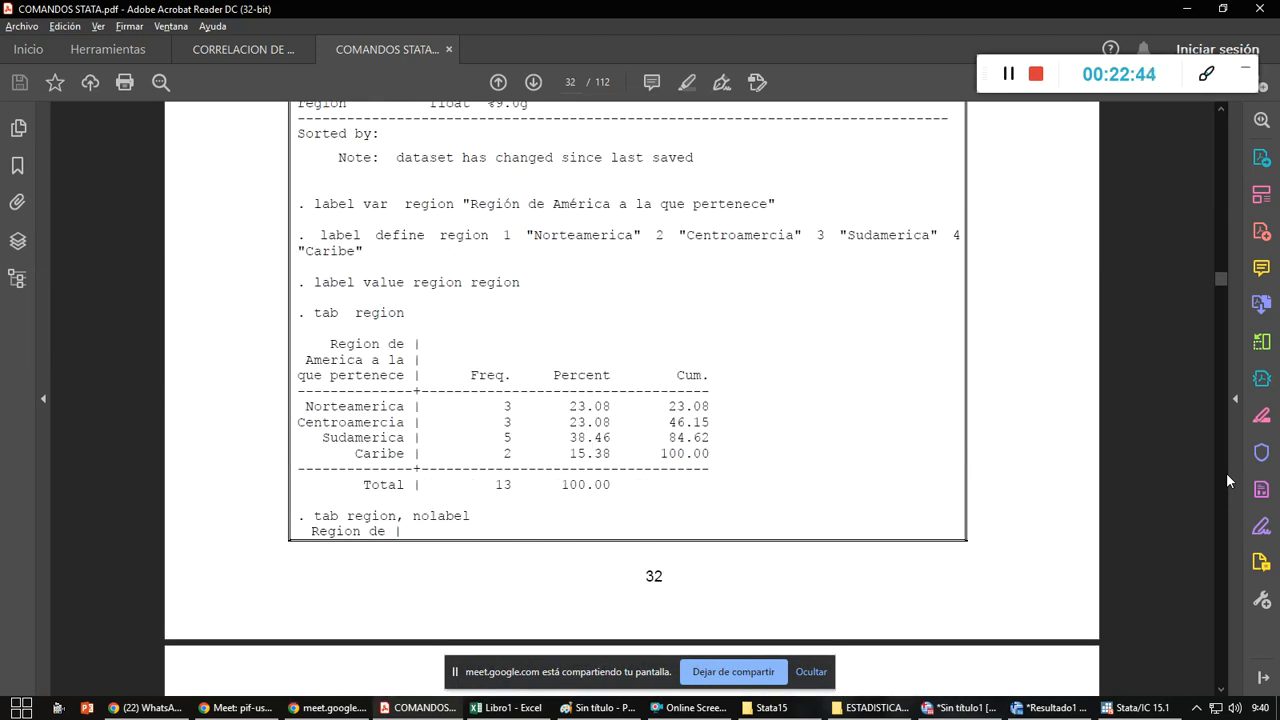
scroll(1226, 472, "down", 20)
scroll(1226, 472, "down", 20)
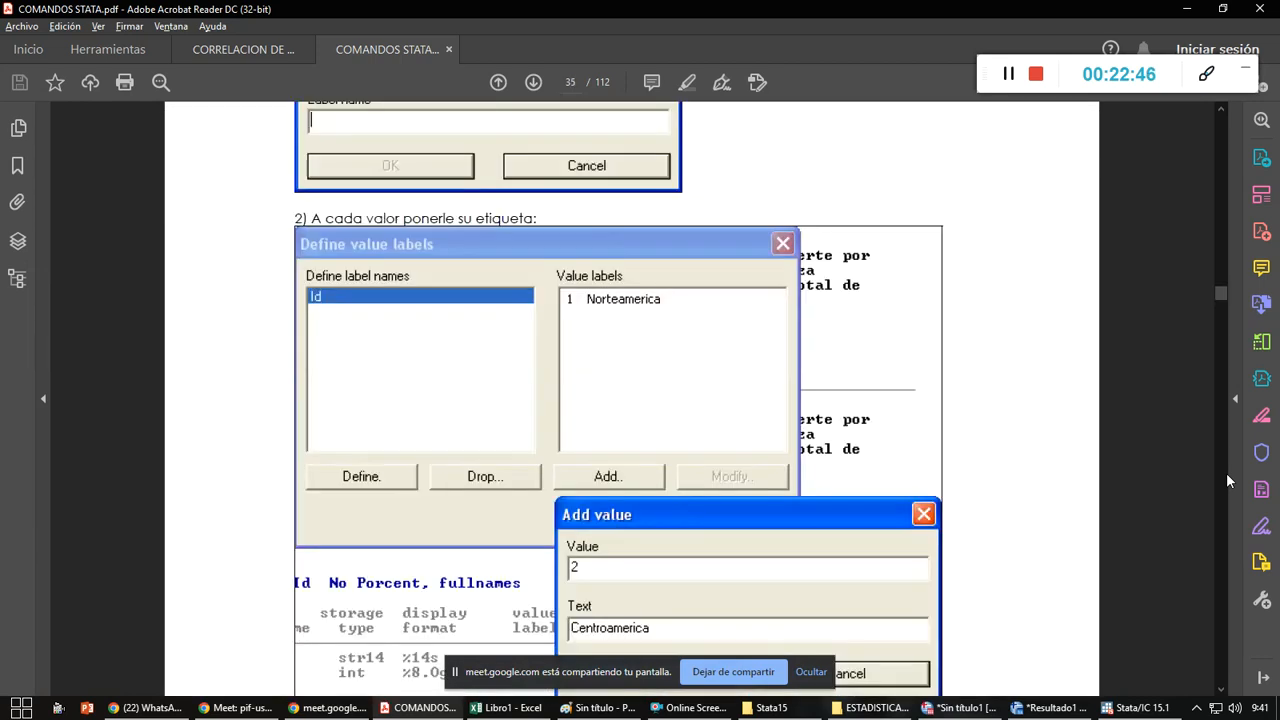
scroll(1226, 472, "down", 20)
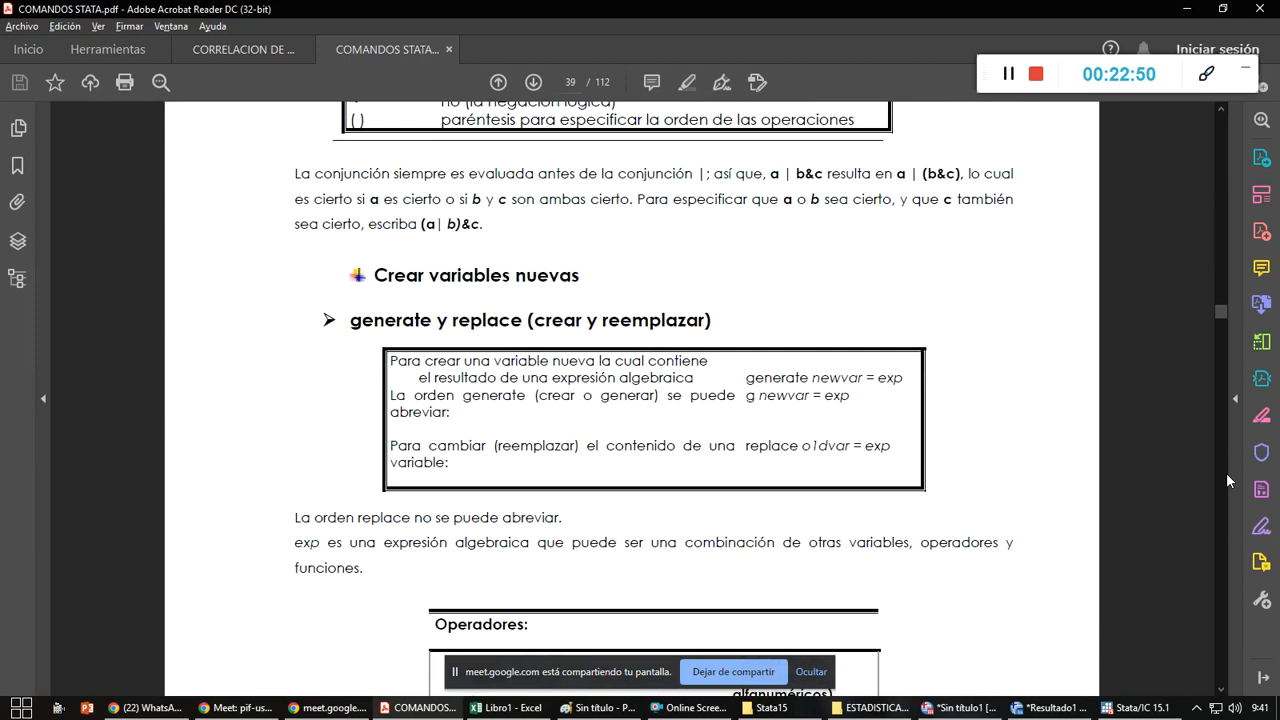
scroll(1226, 472, "down", 20)
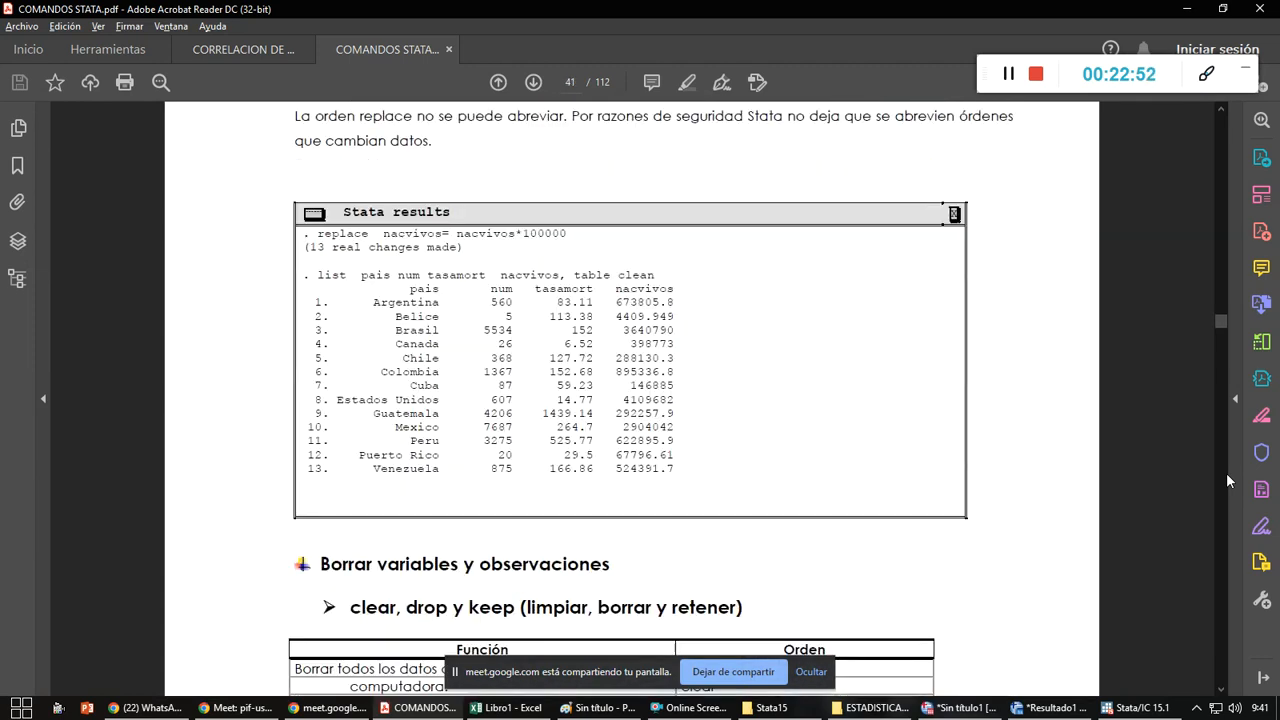
scroll(1226, 472, "down", 20)
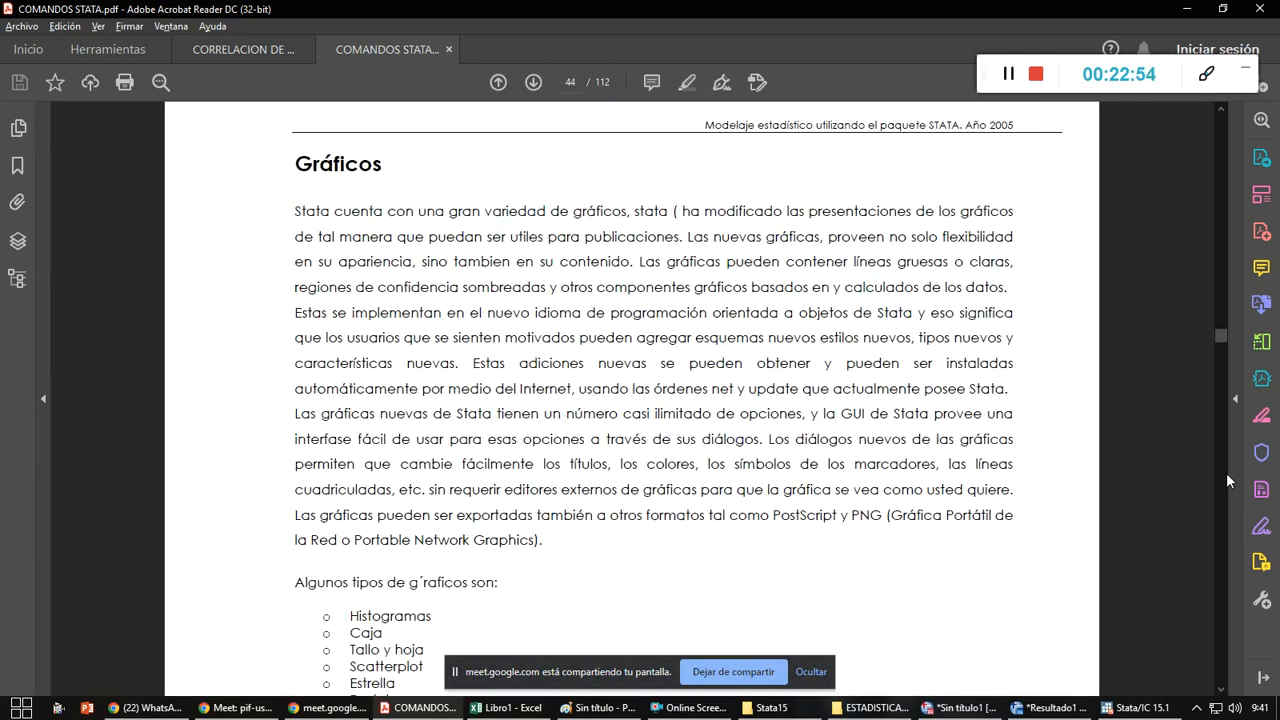
scroll(1226, 472, "down", 20)
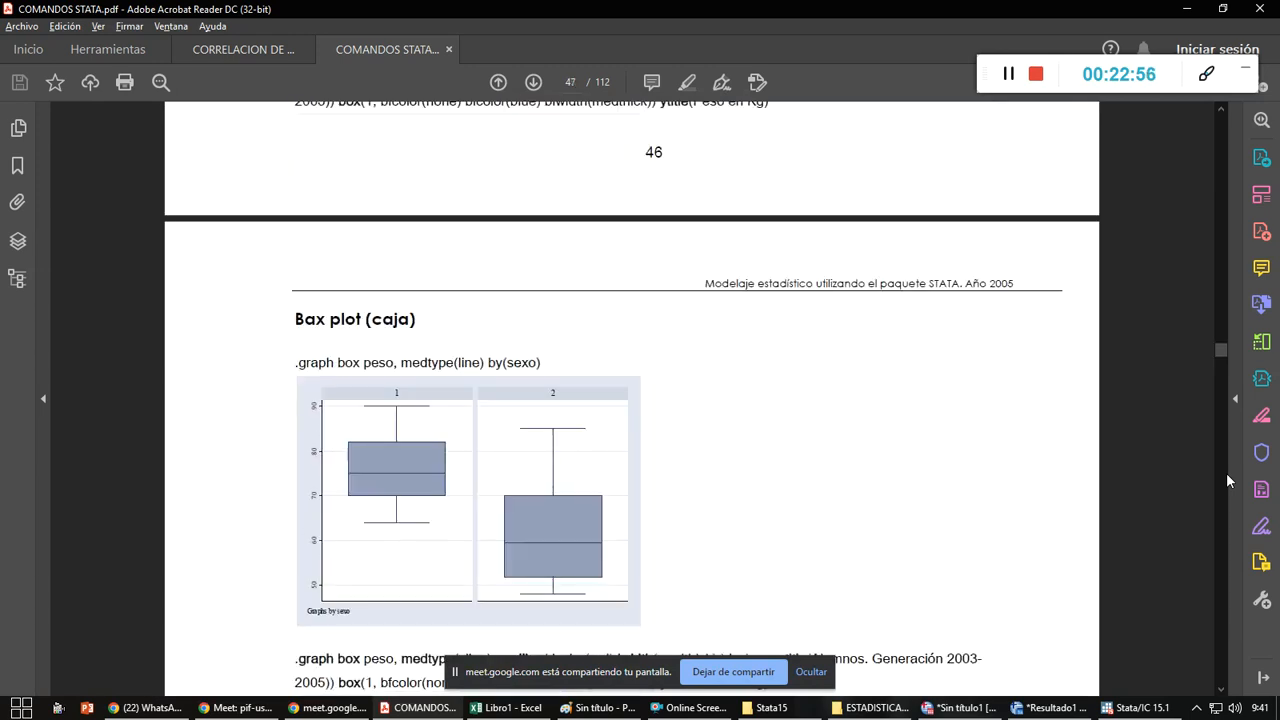
scroll(1226, 472, "down", 18)
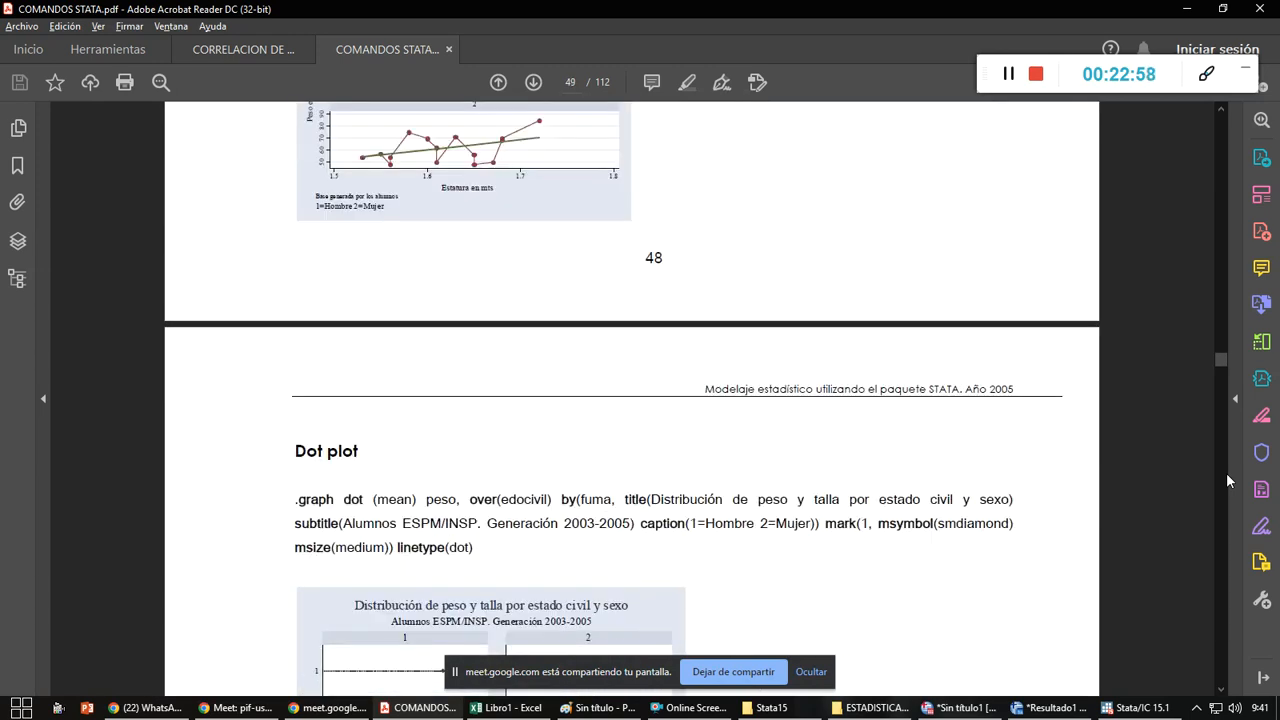
scroll(1226, 472, "down", 5)
scroll(1226, 472, "down", 5)
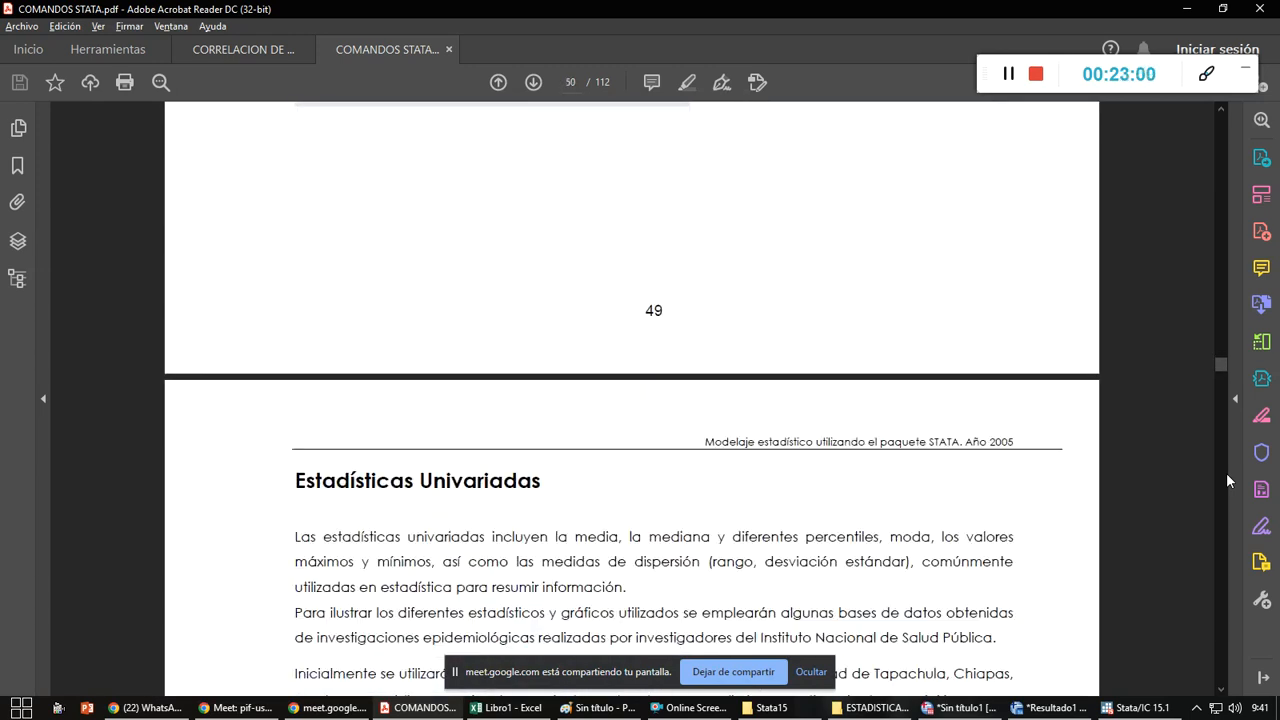
scroll(1226, 472, "down", 15)
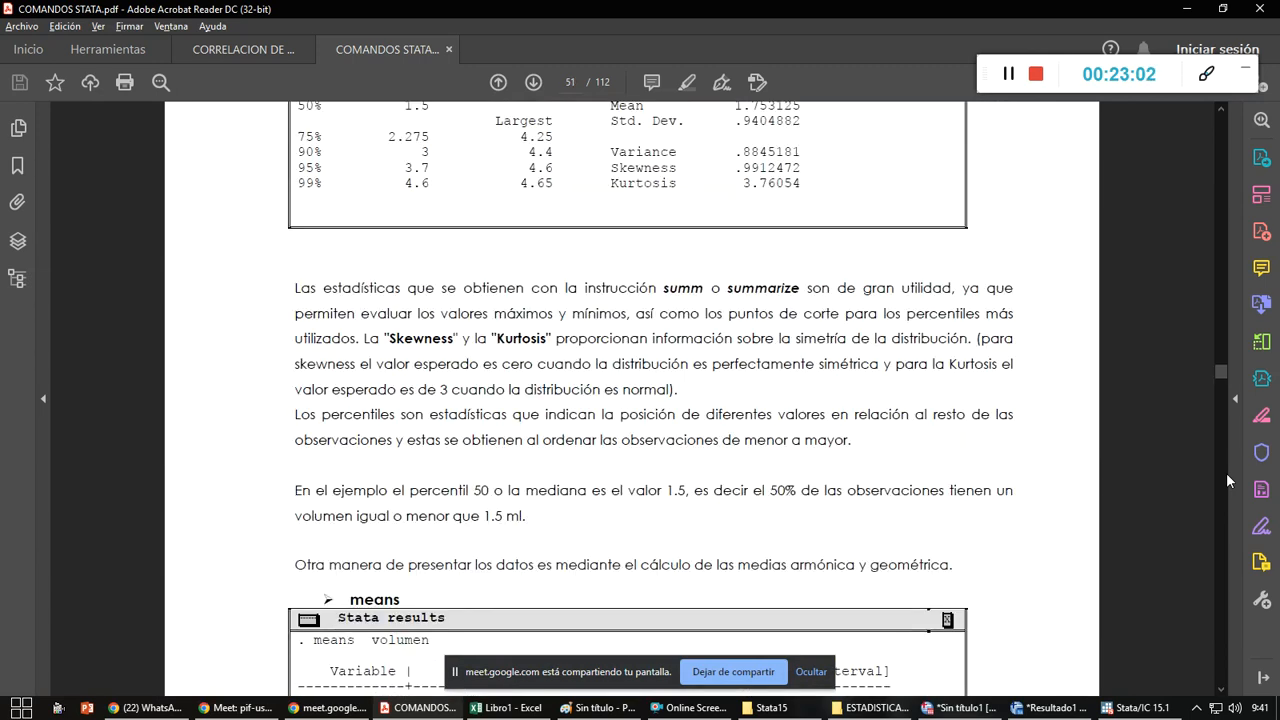
scroll(1226, 472, "down", 15)
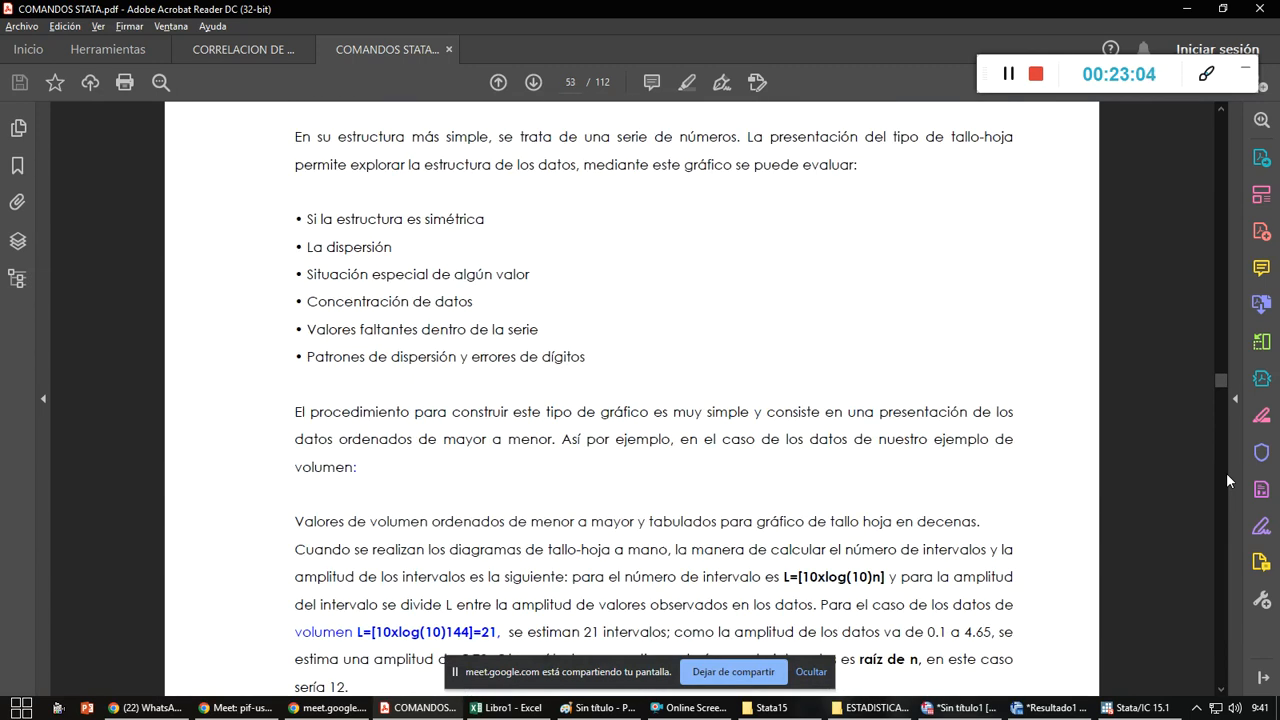
- Skim the manual's pages on stem-and-leaf plots, letter-value displays, box plots, variable transformations and normality tests
scroll(1226, 472, "down", 10)
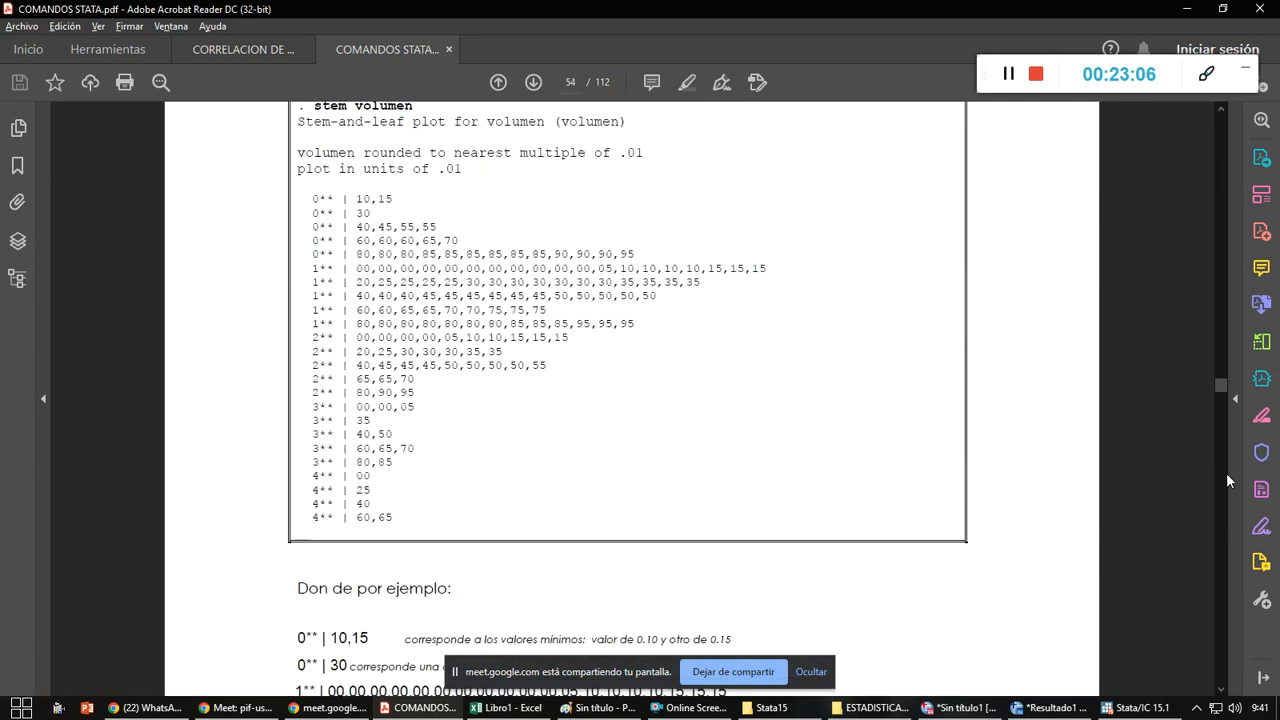
scroll(1226, 472, "down", 15)
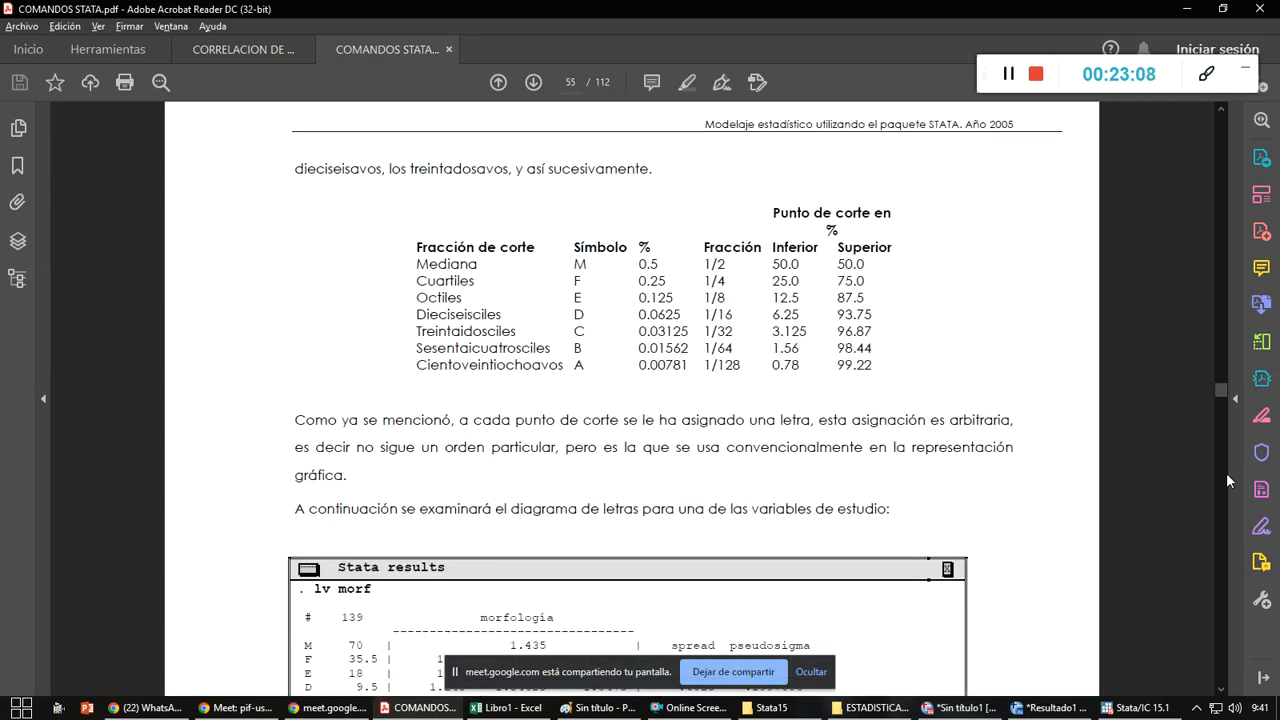
scroll(1226, 472, "down", 12)
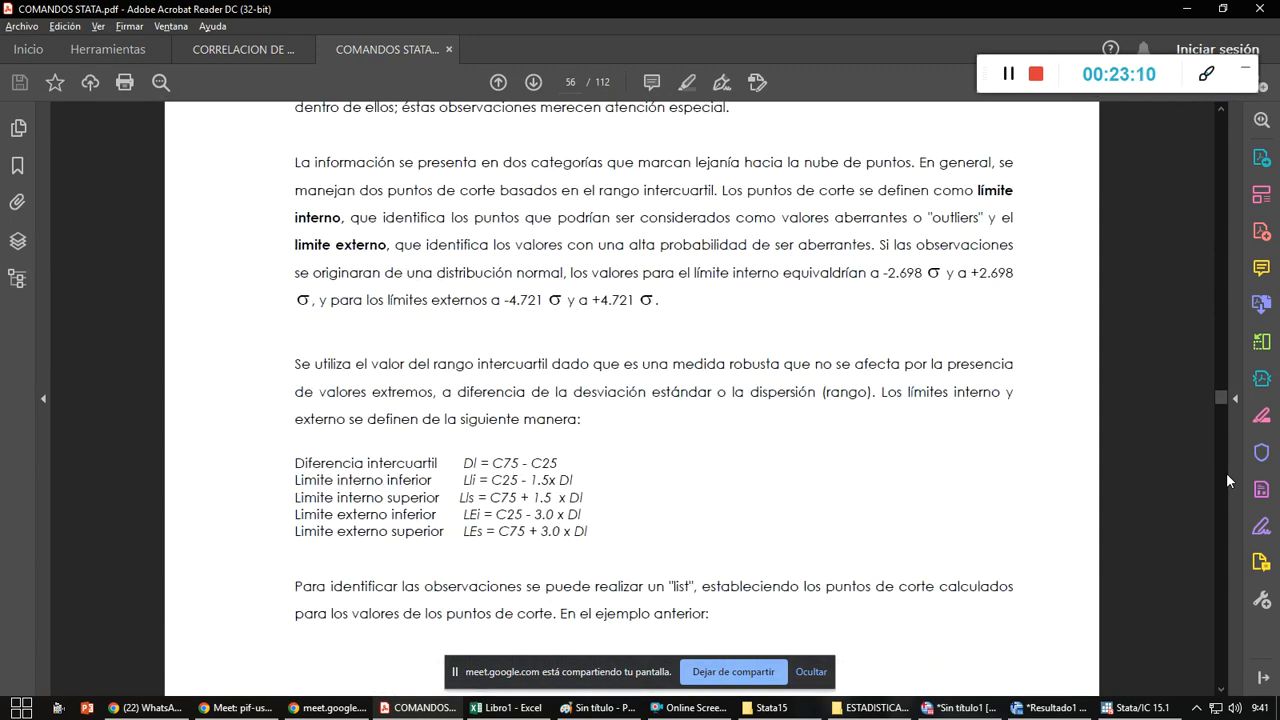
scroll(1226, 472, "down", 5)
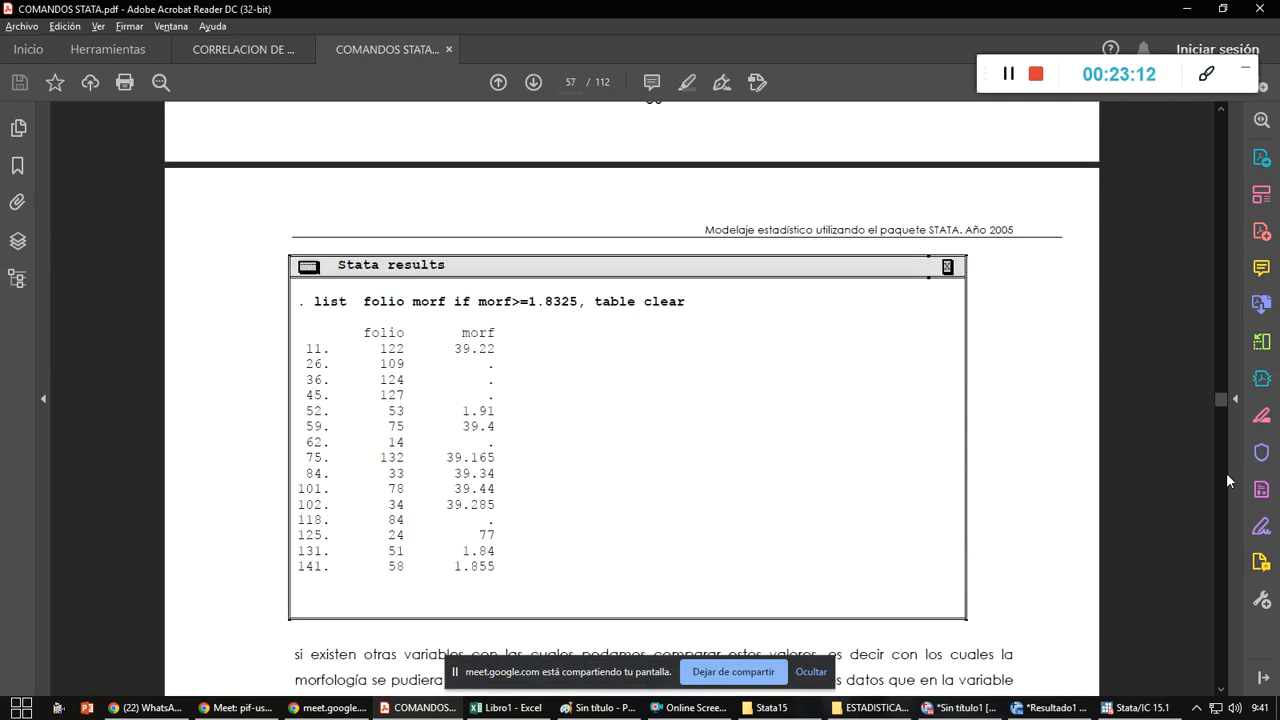
scroll(1226, 472, "down", 6)
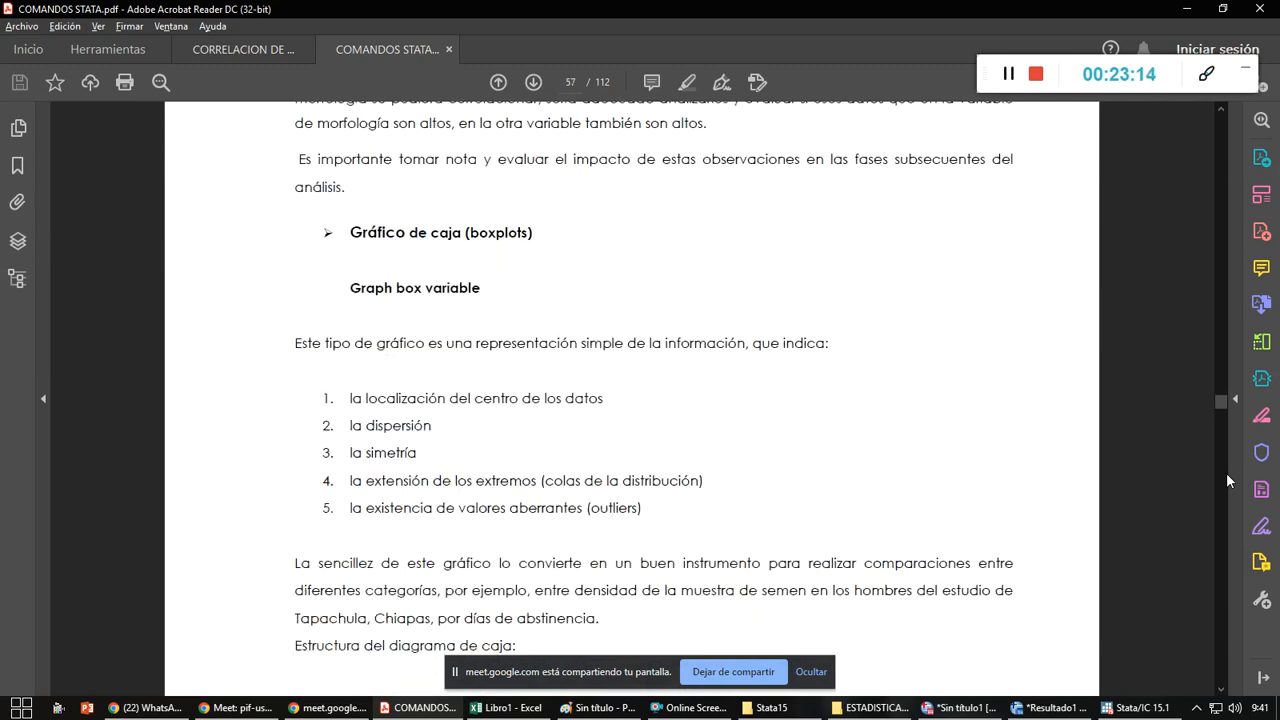
scroll(1226, 472, "down", 5)
scroll(1226, 472, "down", 6)
scroll(1226, 472, "down", 15)
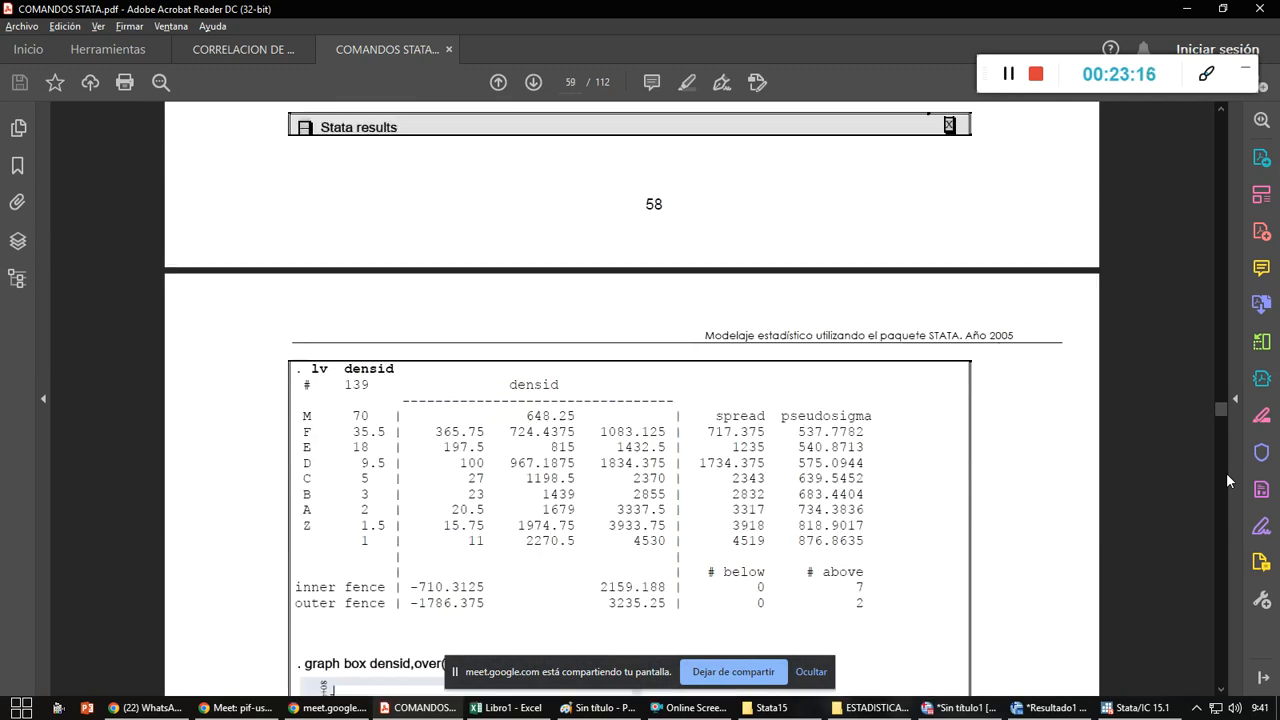
scroll(1226, 472, "down", 6)
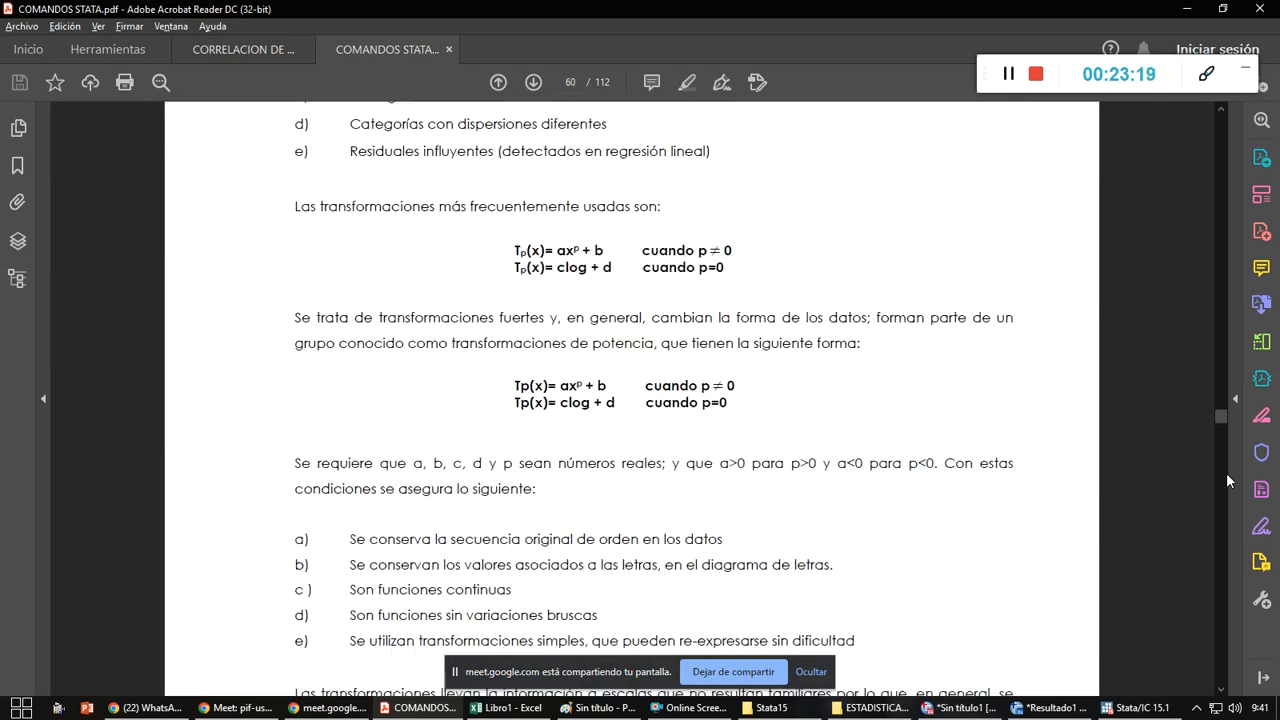
scroll(1226, 472, "down", 10)
scroll(1226, 472, "down", 15)
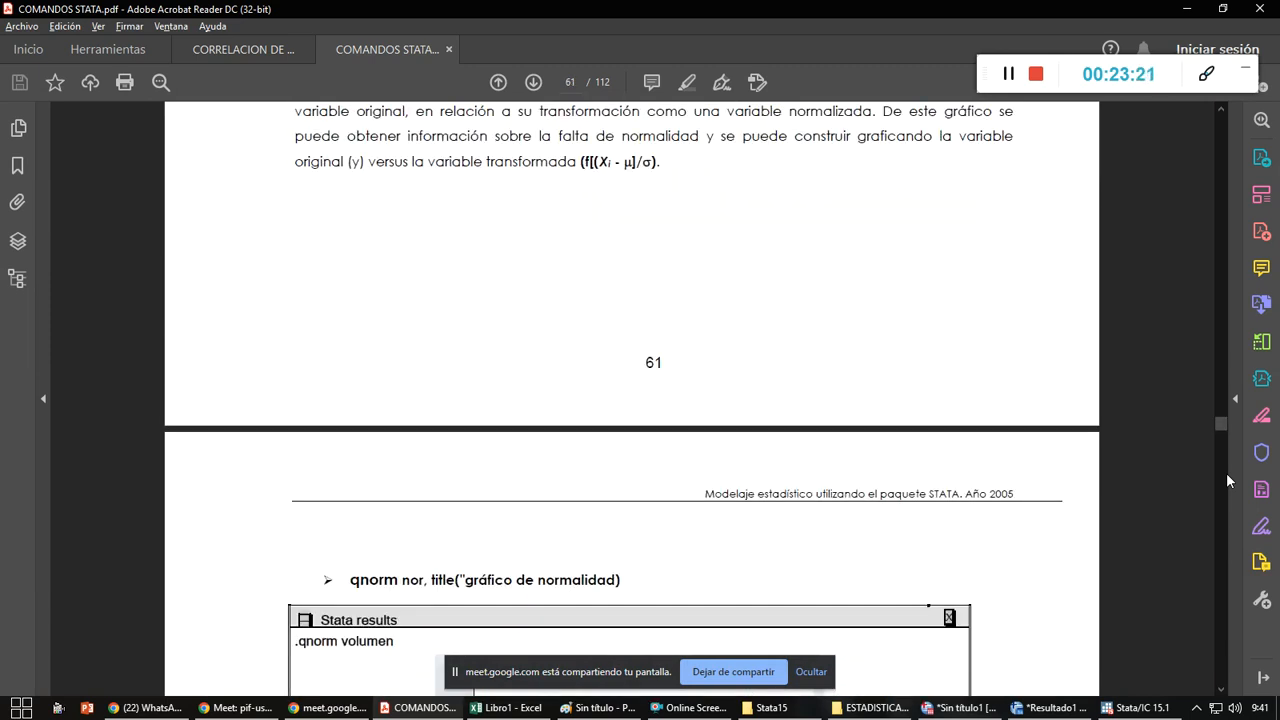
scroll(1226, 472, "down", 15)
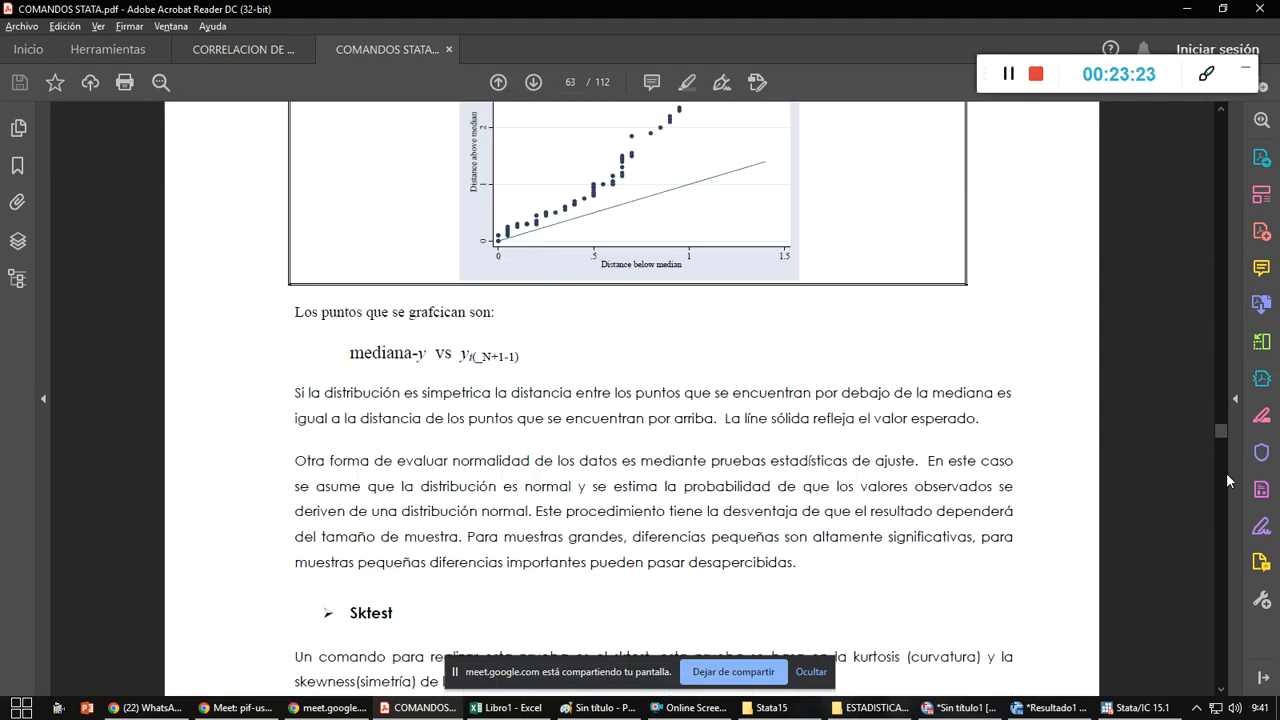
scroll(1226, 472, "down", 10)
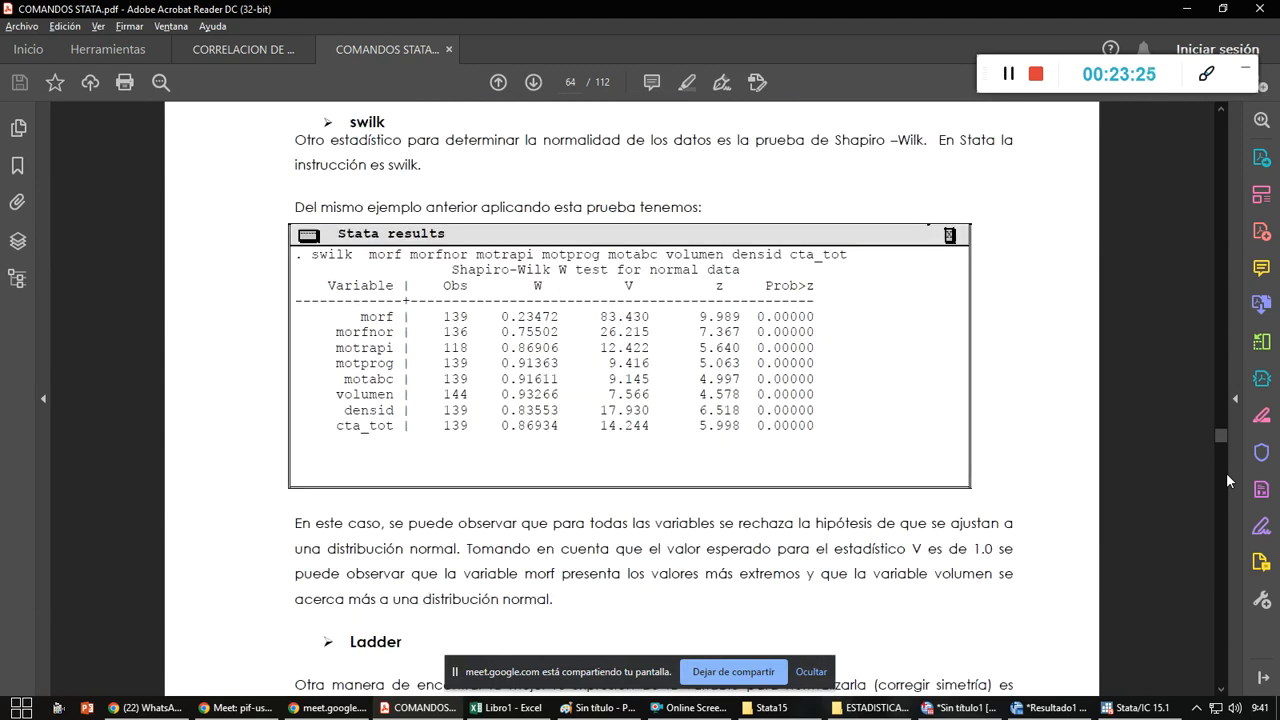
scroll(1226, 472, "down", 20)
scroll(1226, 472, "down", 10)
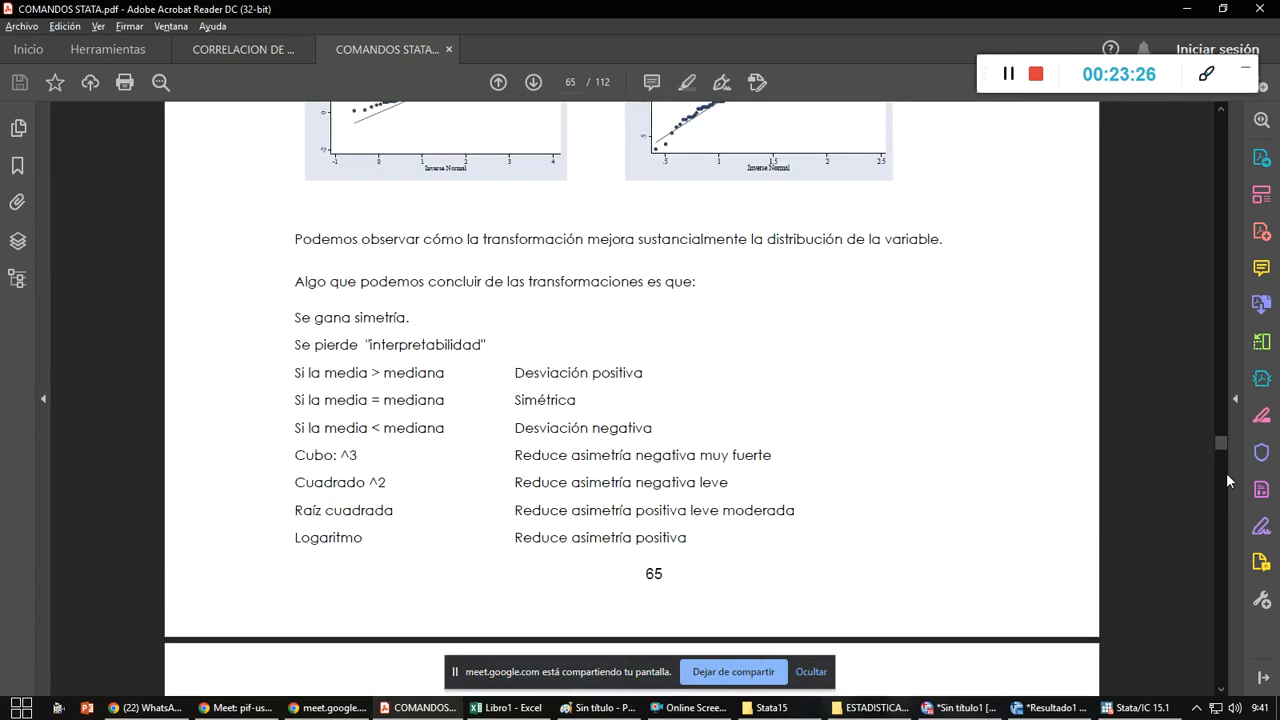
- Read through the statistical modelling introduction and the bivariate commands, from tab and cc through ttest, ANOVA and Kwallis to the correlation commands
scroll(1226, 472, "down", 5)
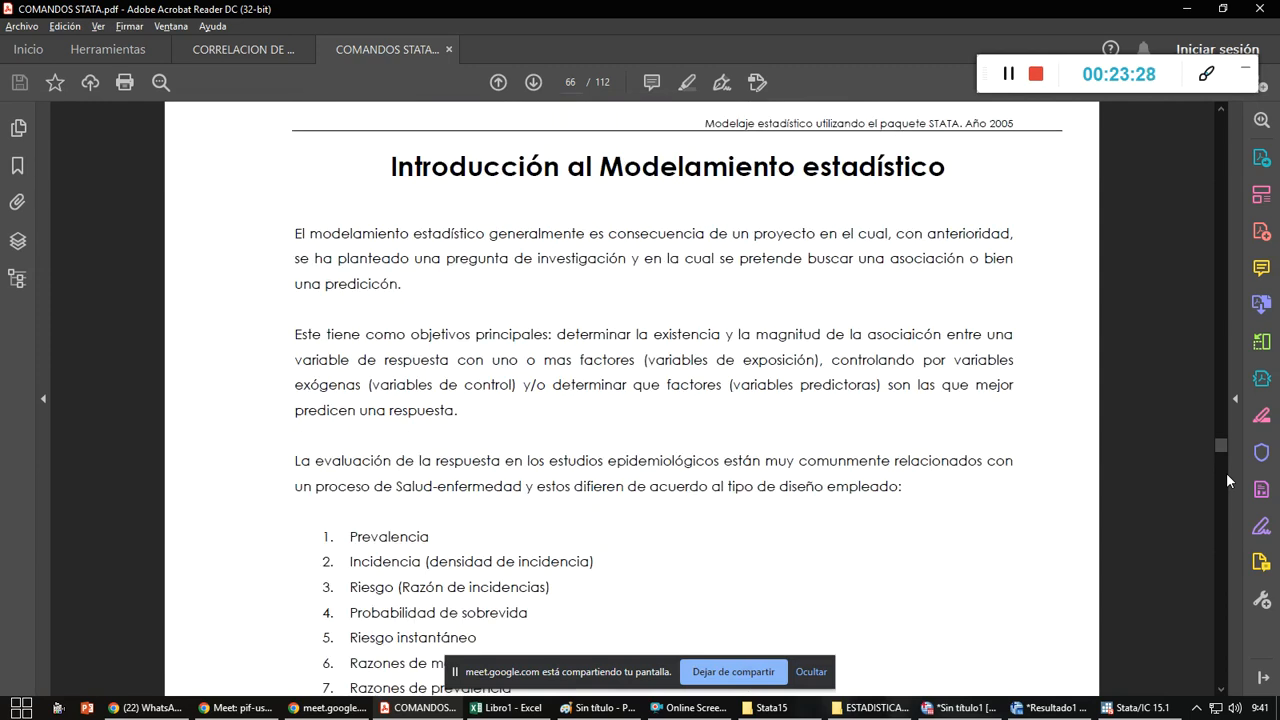
scroll(1226, 472, "down", 10)
scroll(1226, 472, "down", 5)
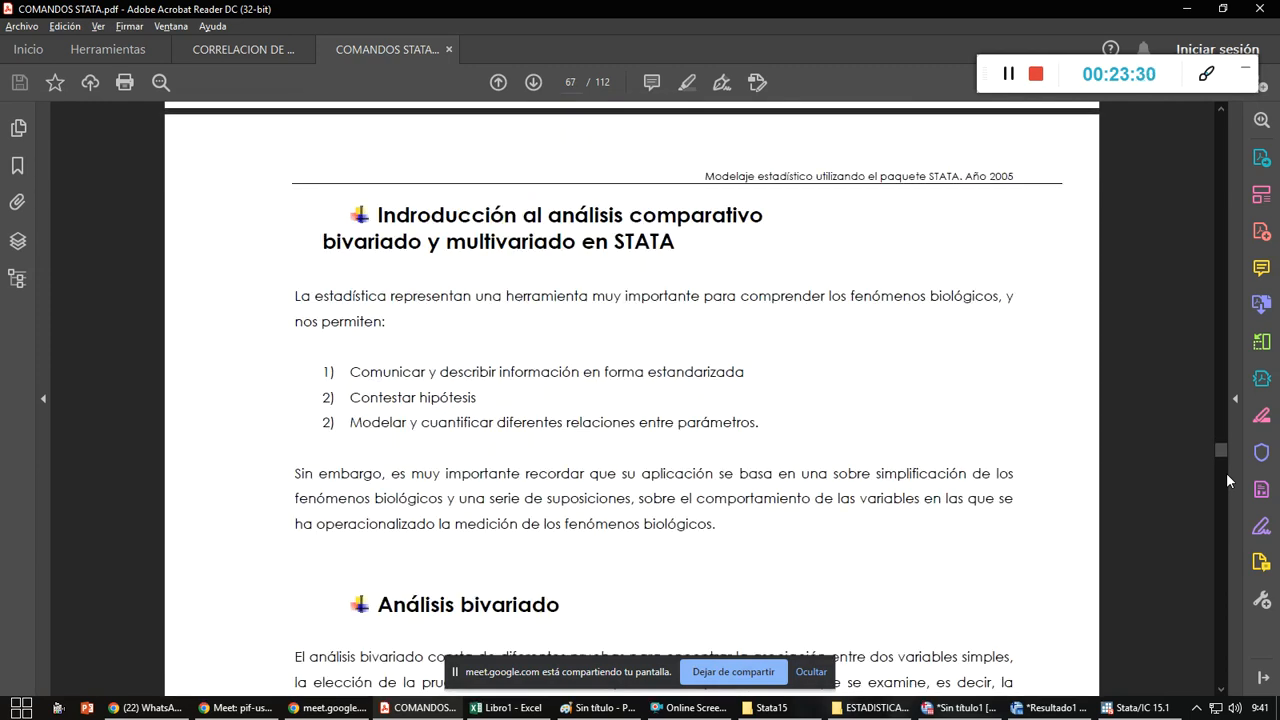
scroll(532, 440, "down", 10)
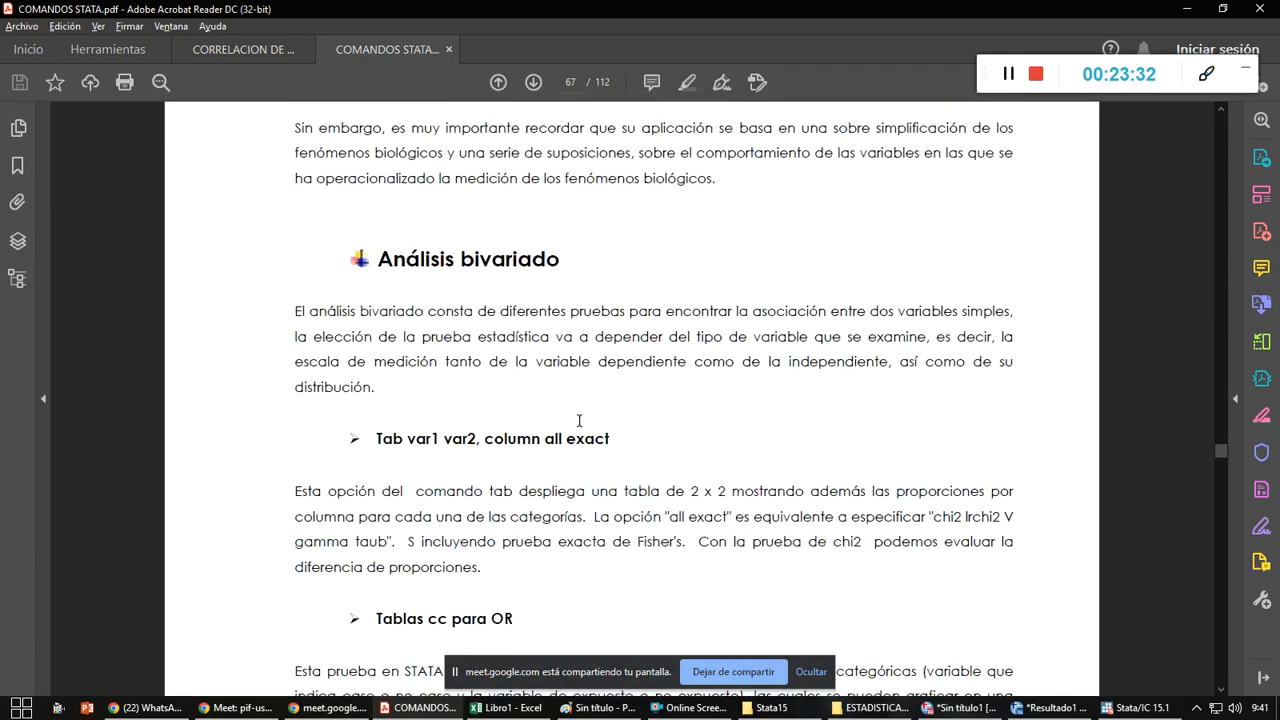
scroll(578, 400, "down", 15)
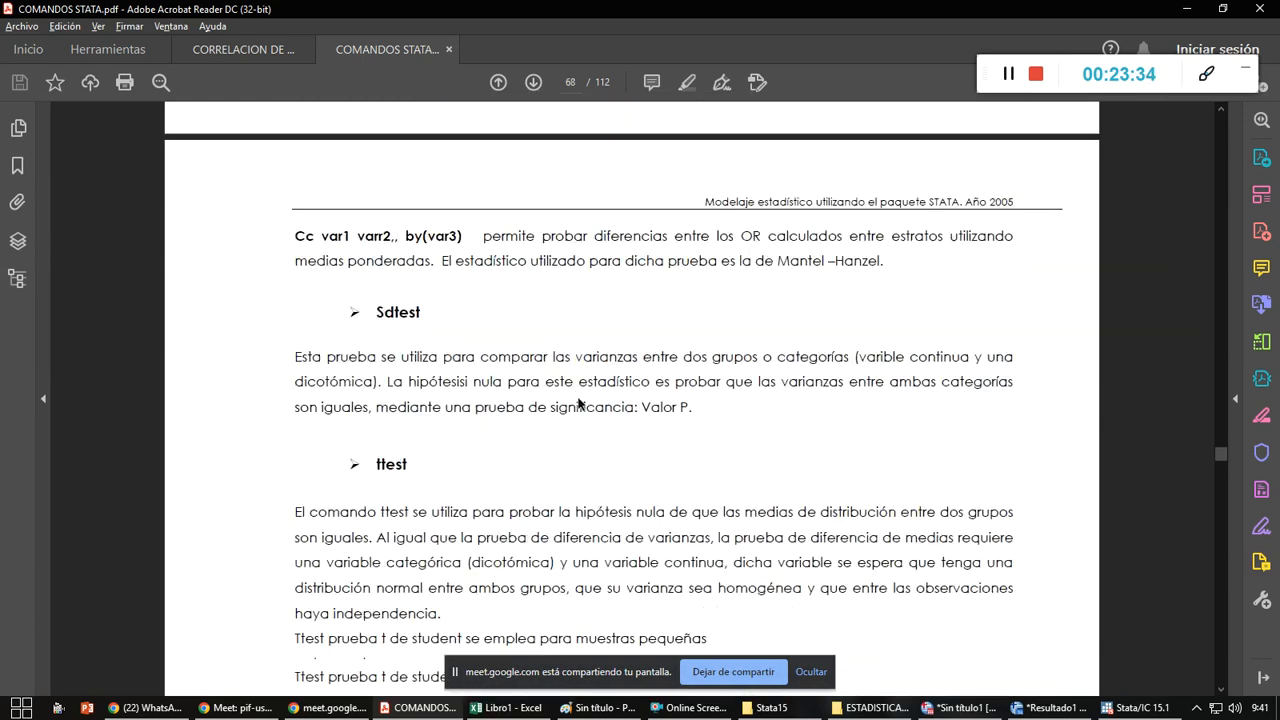
scroll(578, 397, "down", 8)
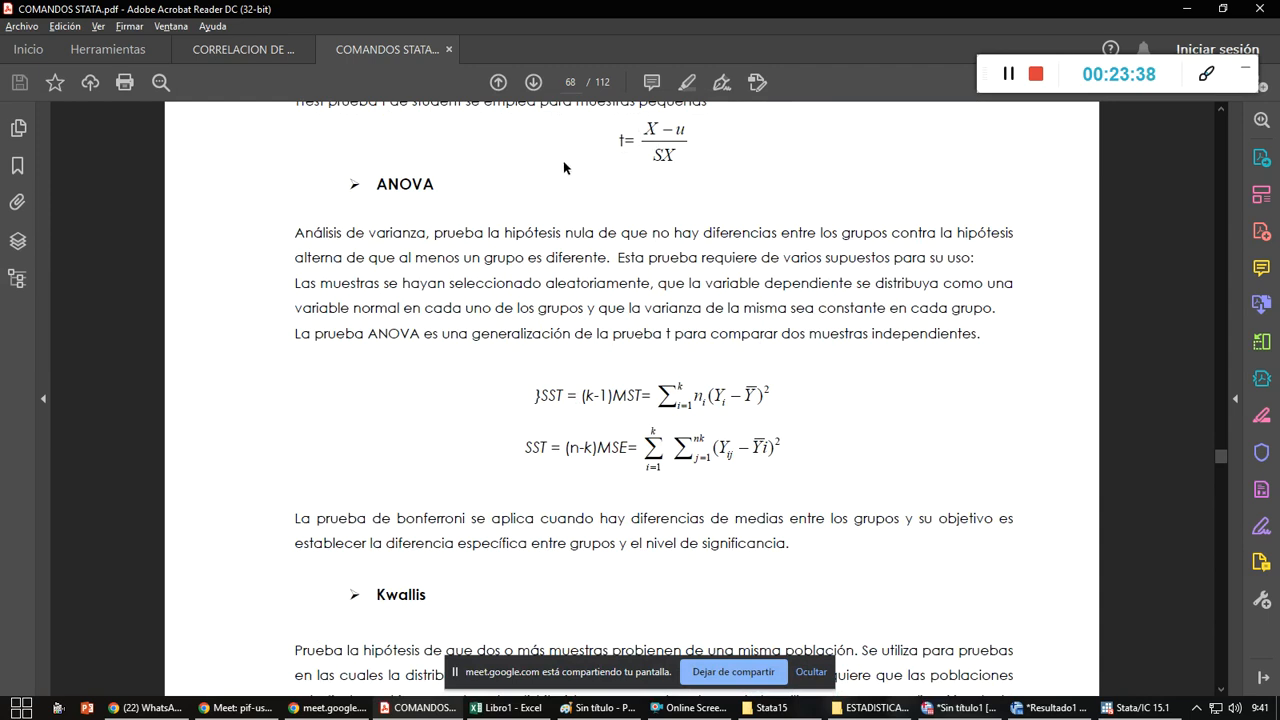
scroll(776, 449, "down", 6)
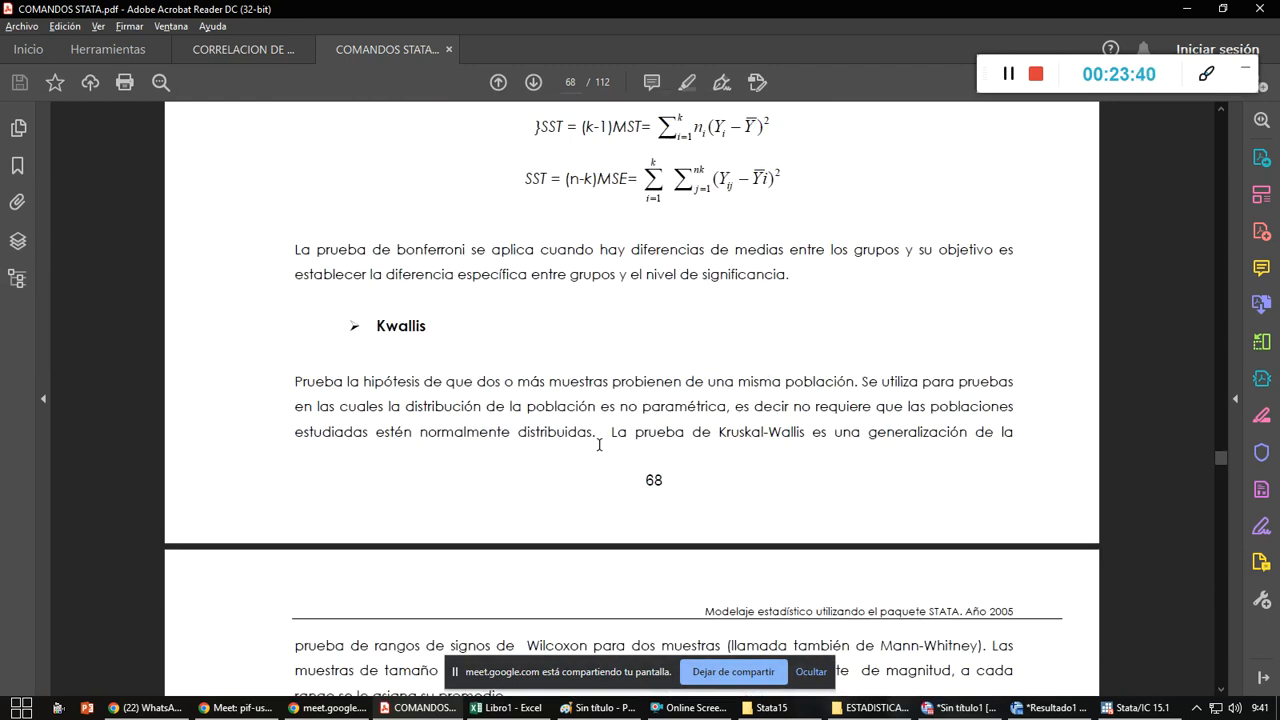
scroll(717, 405, "down", 3)
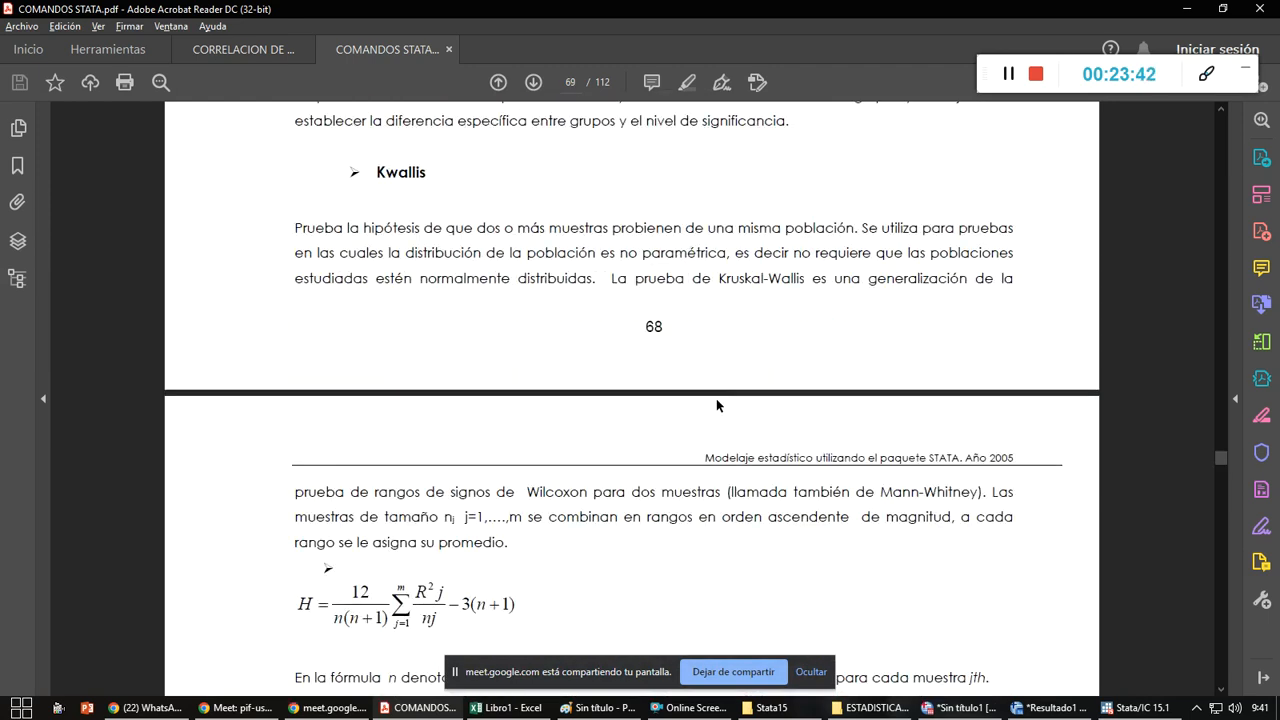
scroll(717, 405, "down", 5)
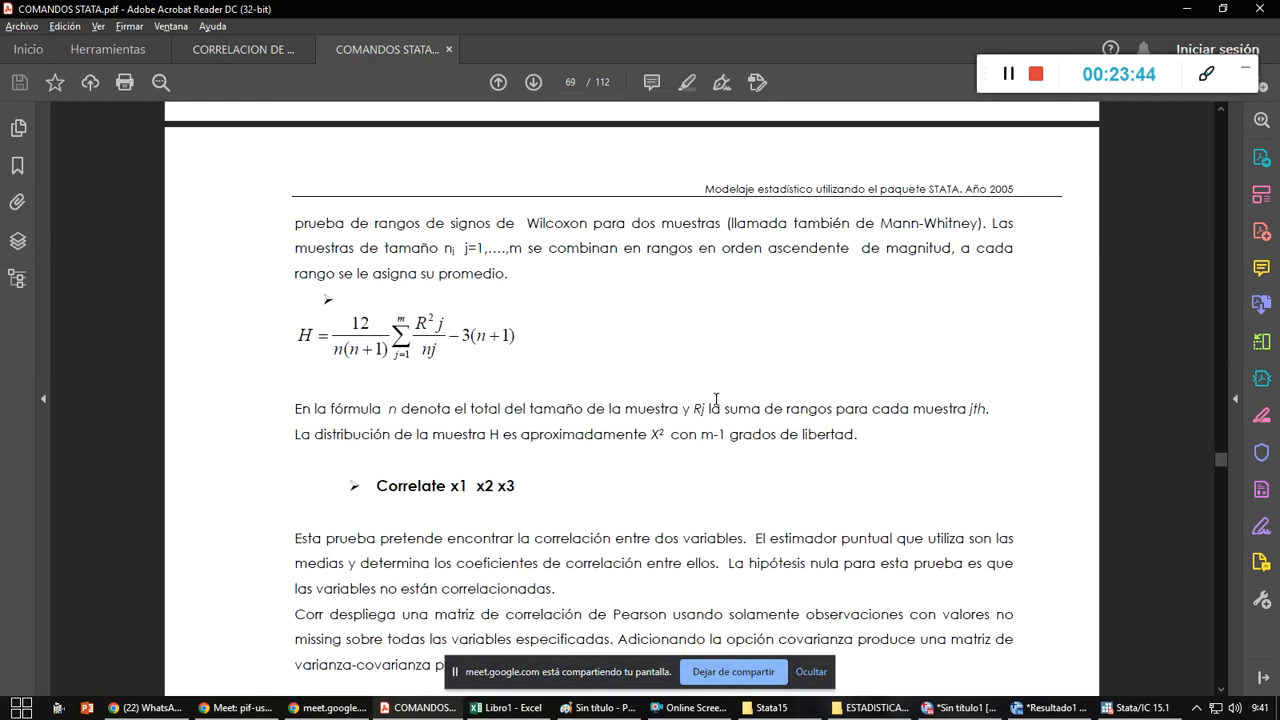
scroll(716, 400, "down", 4)
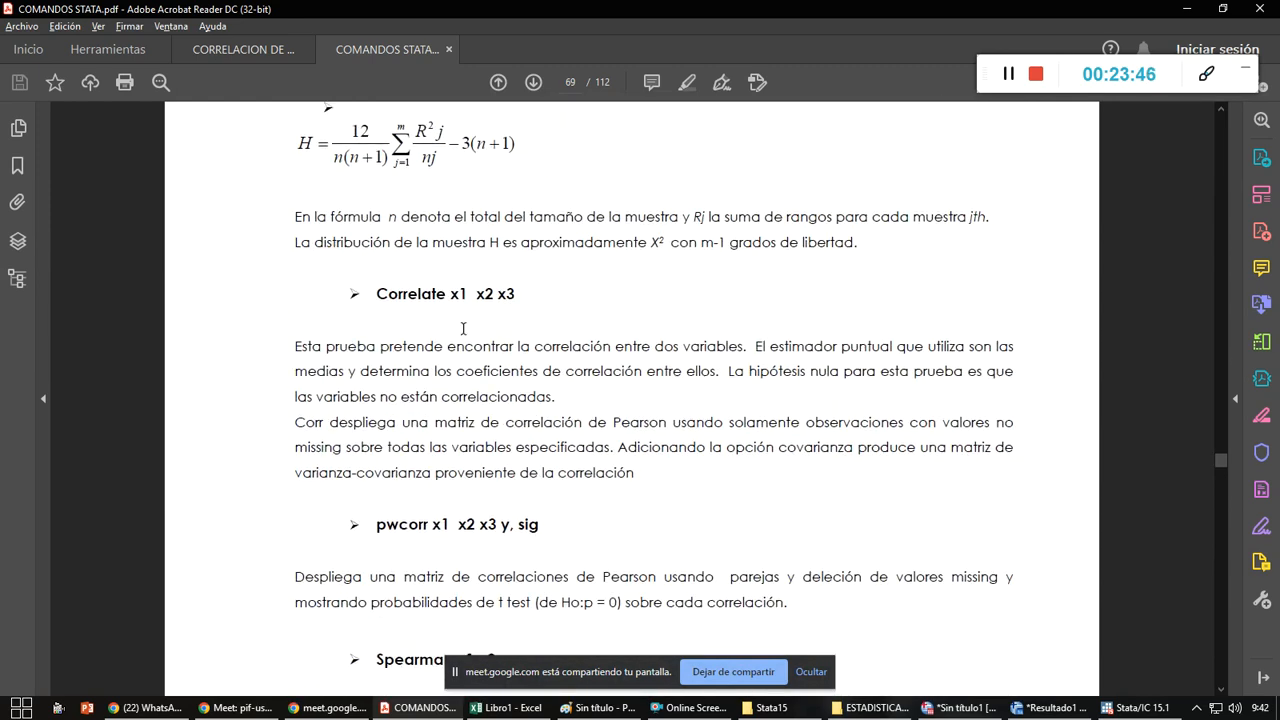
scroll(697, 352, "down", 3)
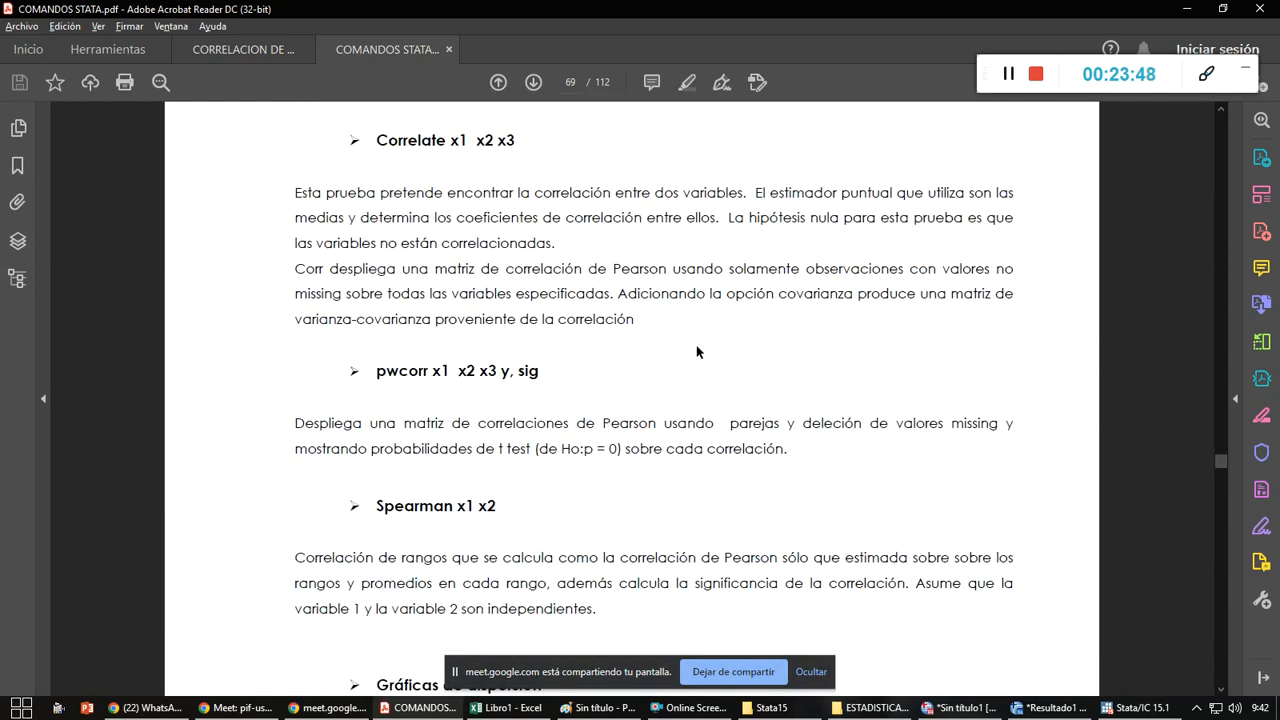
- Copy the command name Spearman from the Spearman x1 x2 heading in the manual
scroll(697, 350, "down", 2)
left_click_drag(372, 387, 453, 392)
key("ctrl+c")
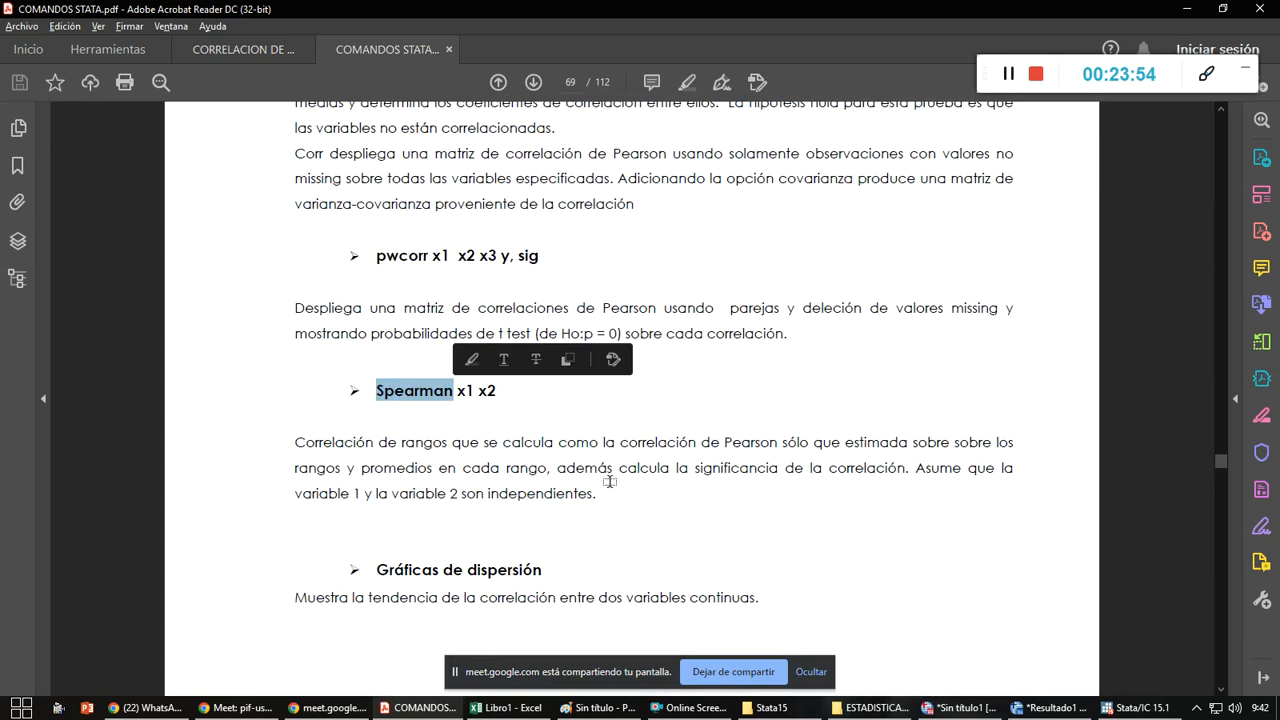
- Switch to Stata and try to run the copied command on the first two variables as Spearman p1 p2
key("alt+Tab")
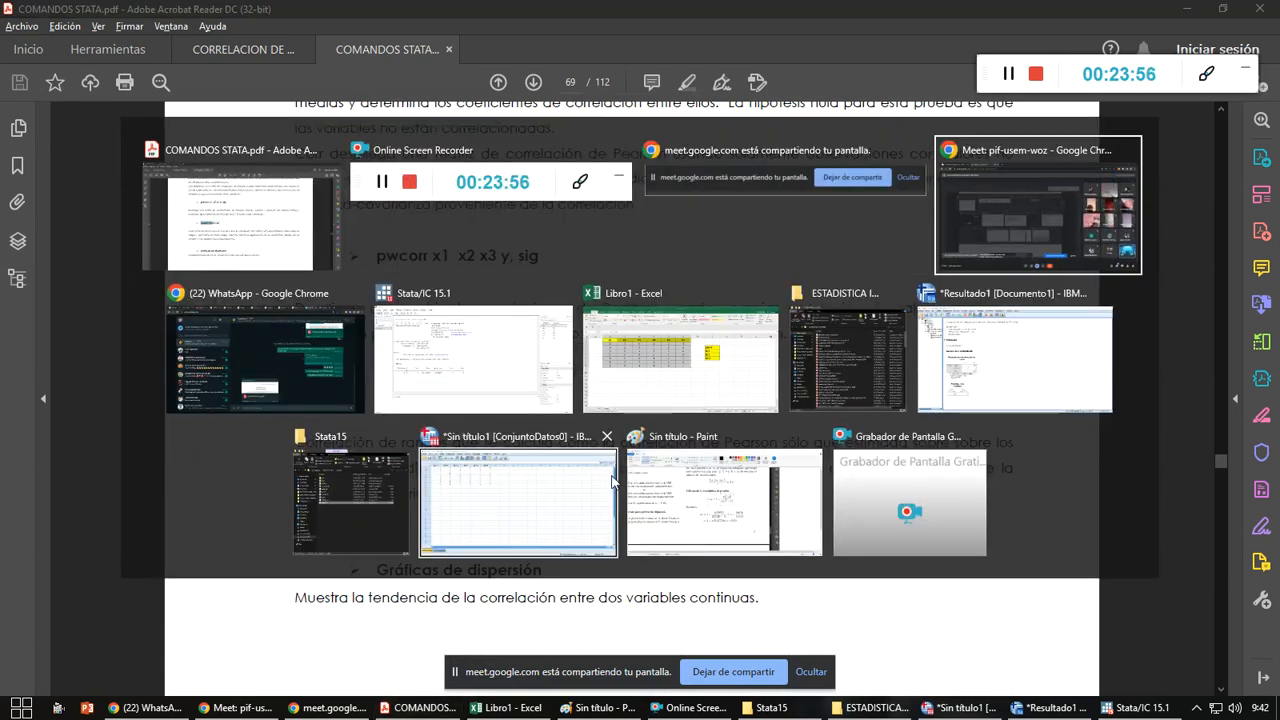
key("alt+Tab")
key("alt+Tab")
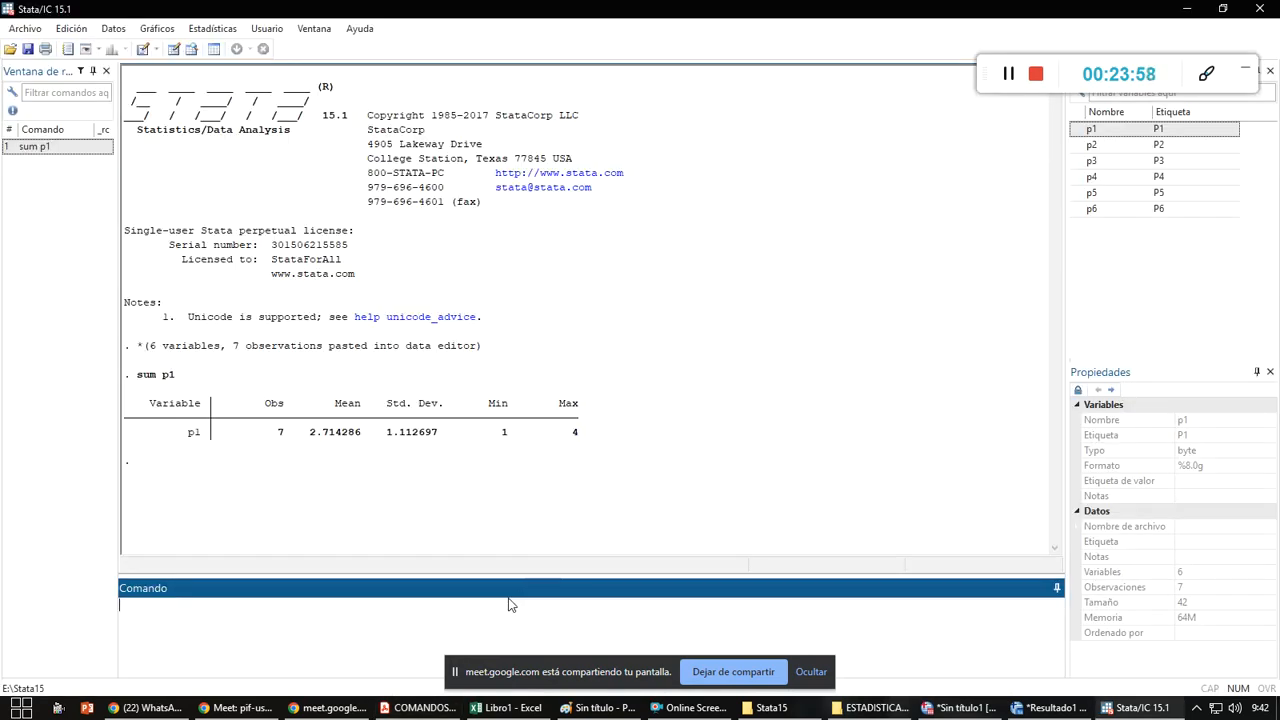
key("ctrl+v")
left_click(1090, 130)
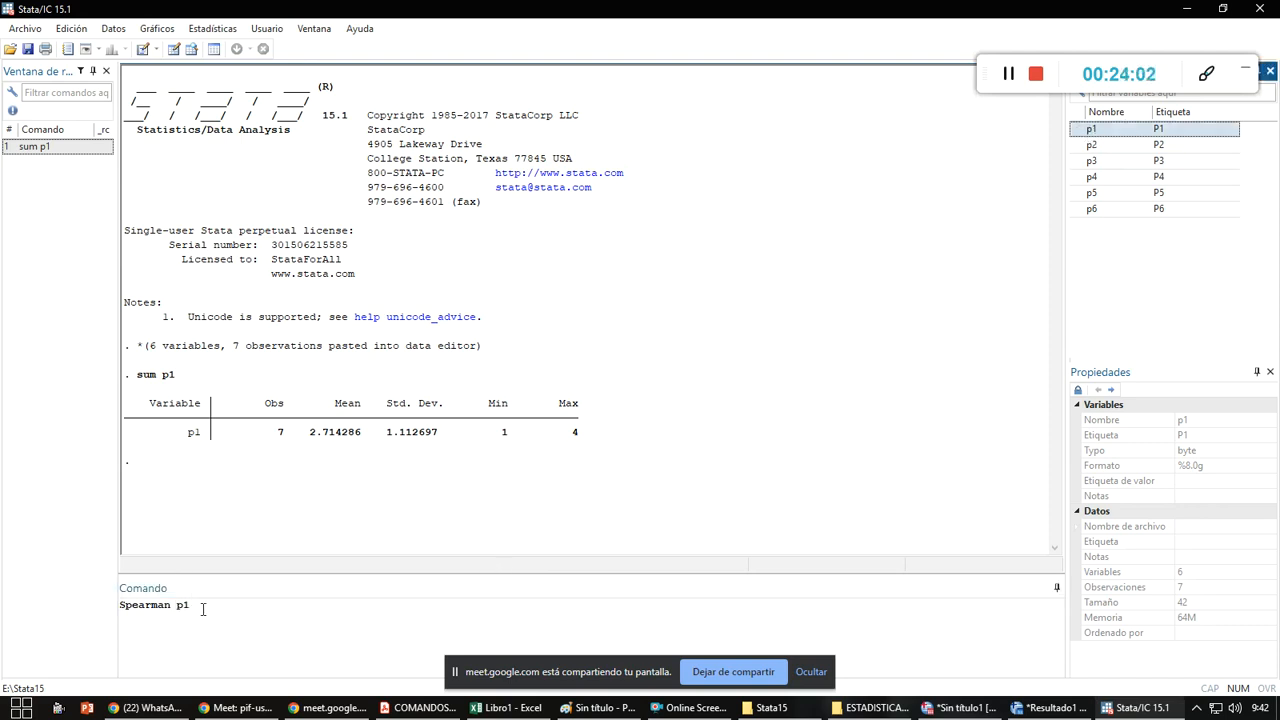
double_click(1091, 146)
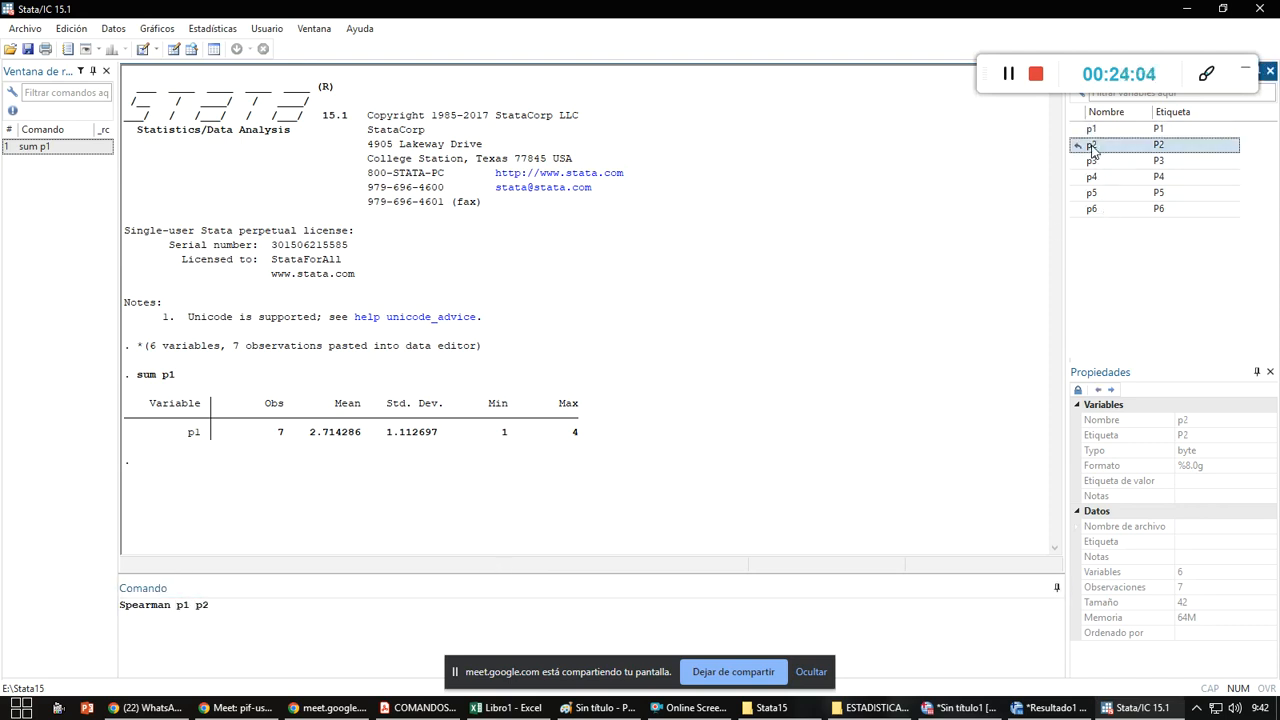
left_click(240, 613)
key("Return")
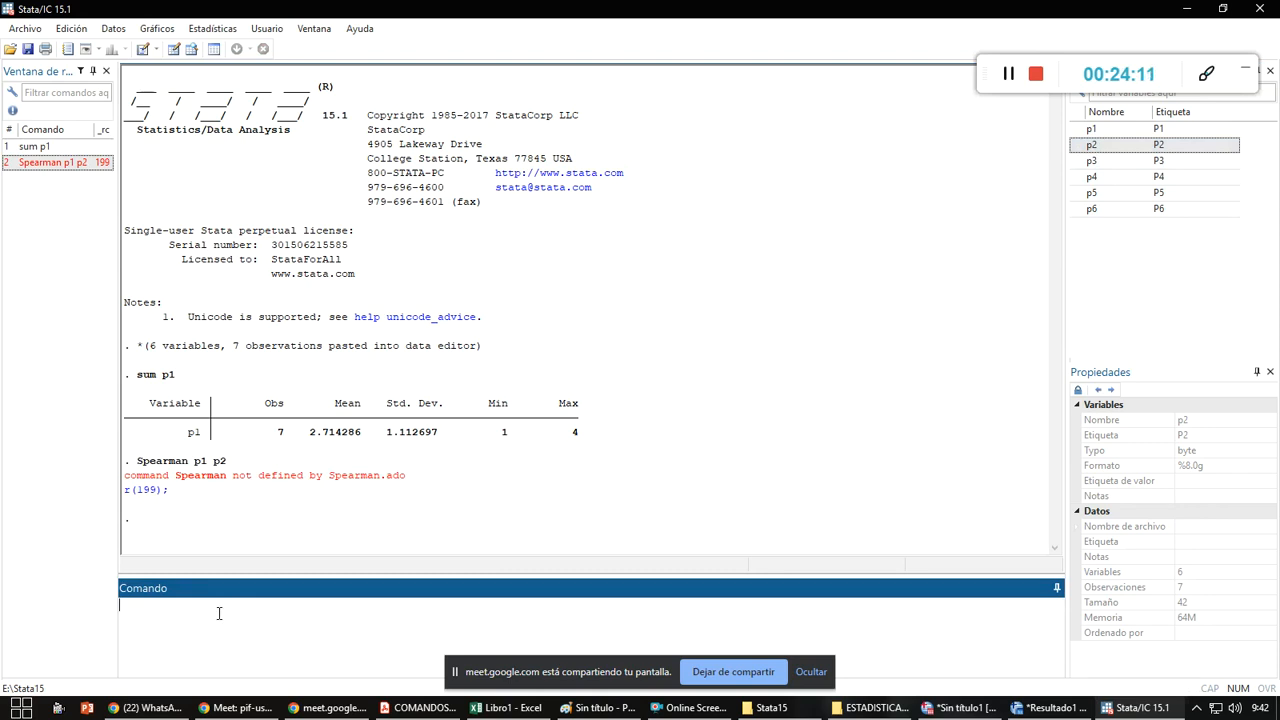
- Reuse the Spearman command line from the results, change its initial to lowercase and try to run spearman p1, p2
left_click(140, 465)
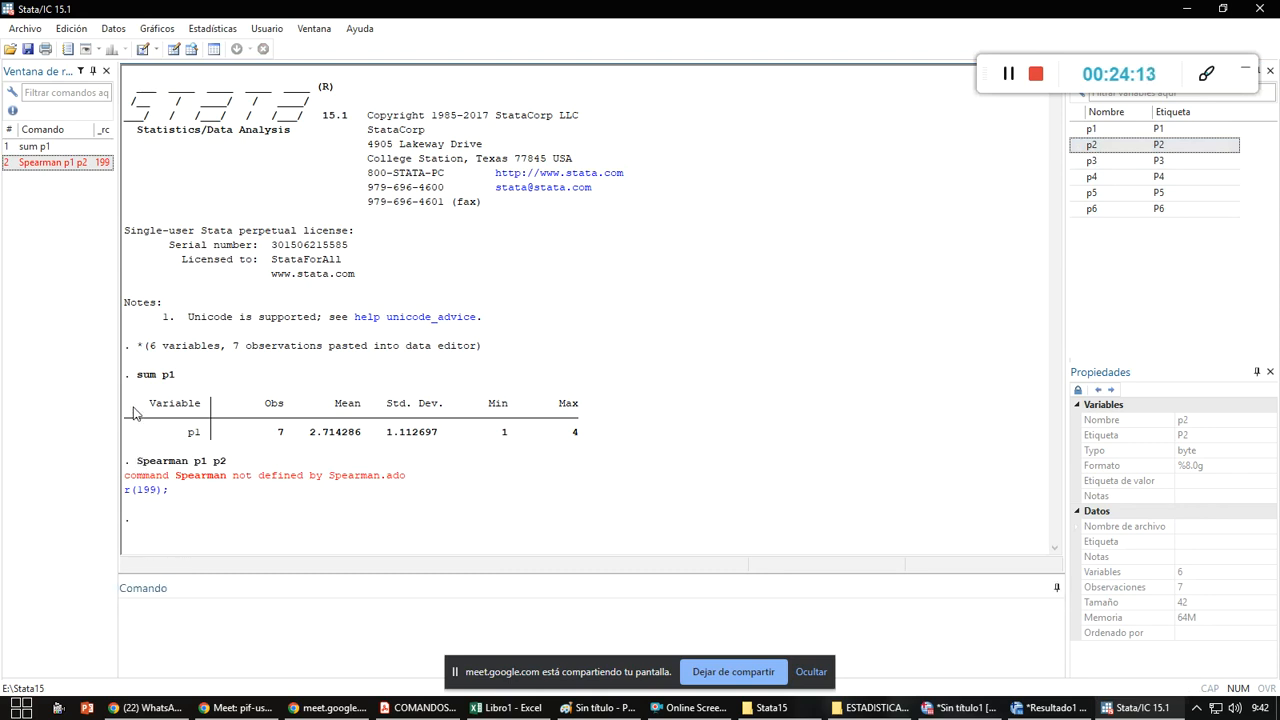
left_click_drag(131, 463, 232, 465)
key("ctrl+c")
left_click(193, 624)
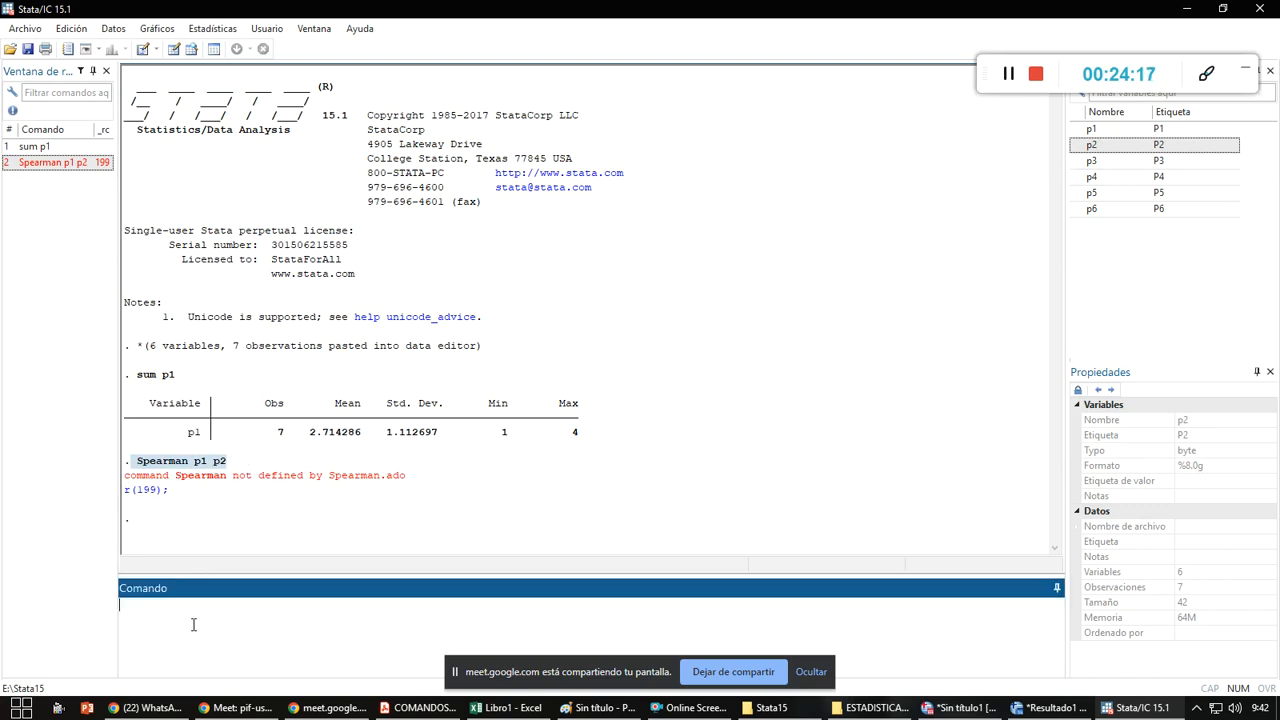
key("ctrl+v")
key("BackSpace")
type("s")
type(",")
key("Return")
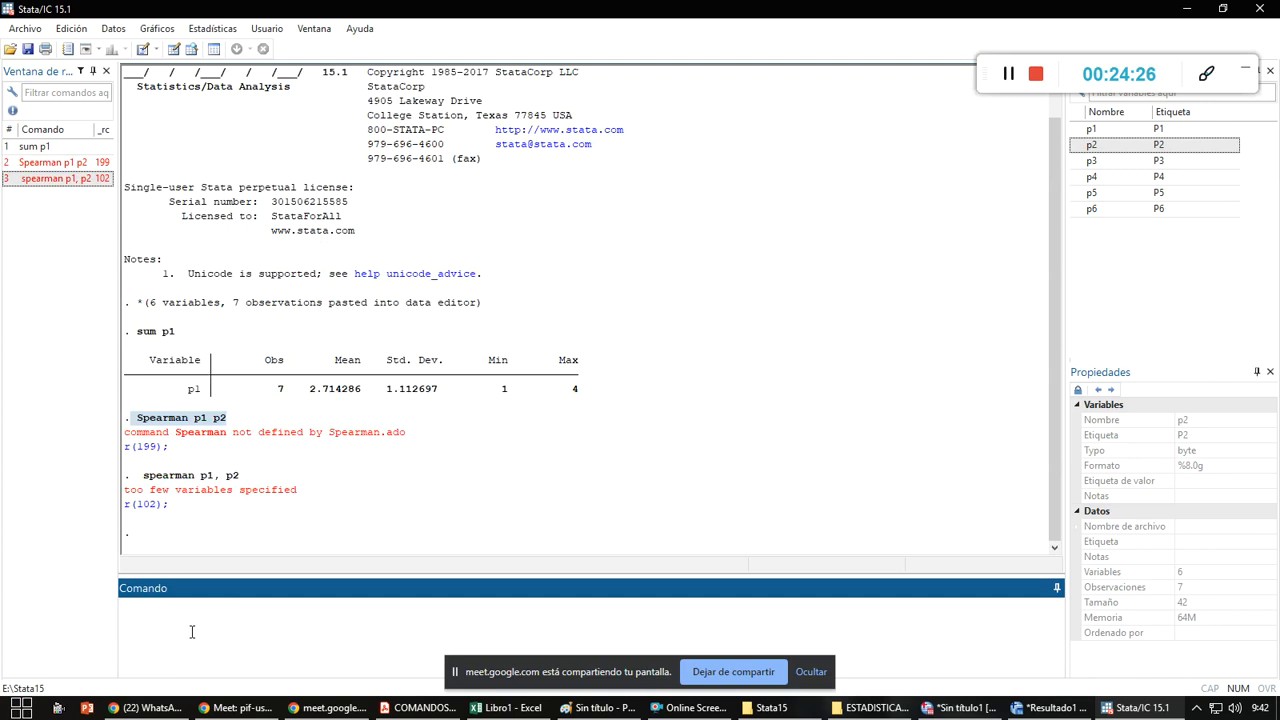
- Switch to the COMANDOS STATA.pdf manual and examine the regression models section and its table of example commands from regress to graph matrix
key("alt+Tab")
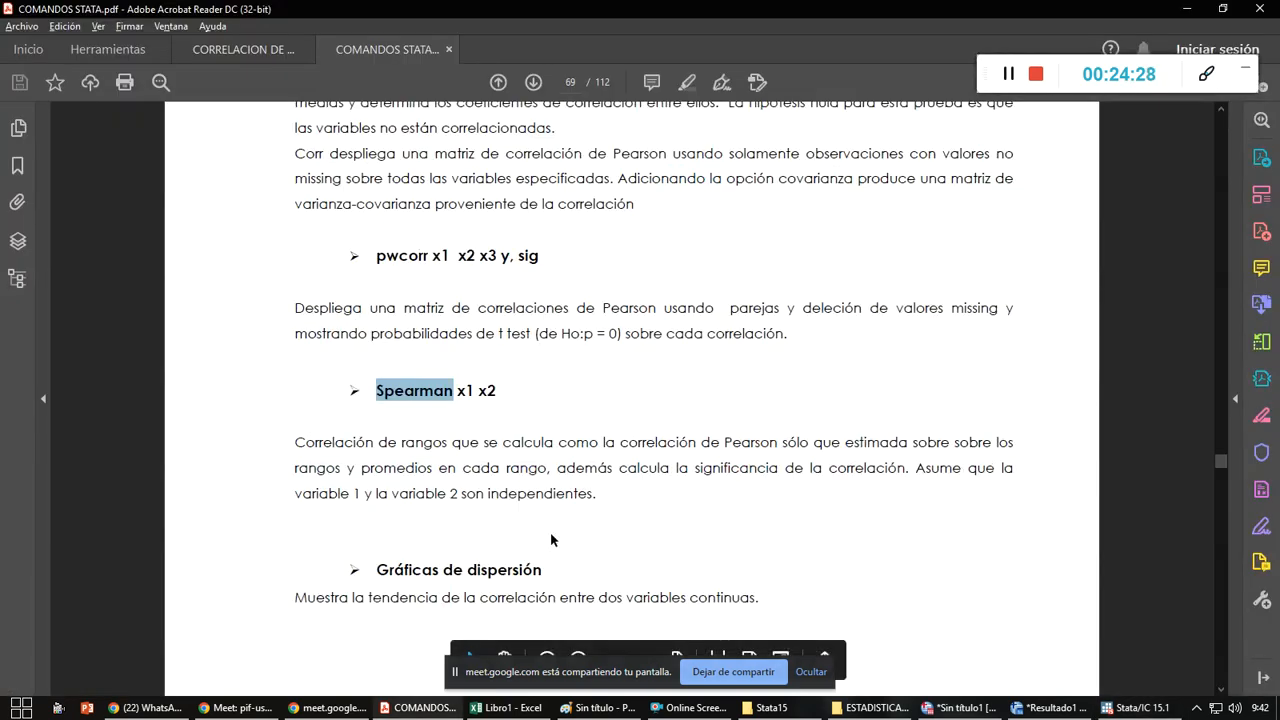
scroll(471, 448, "down", 15)
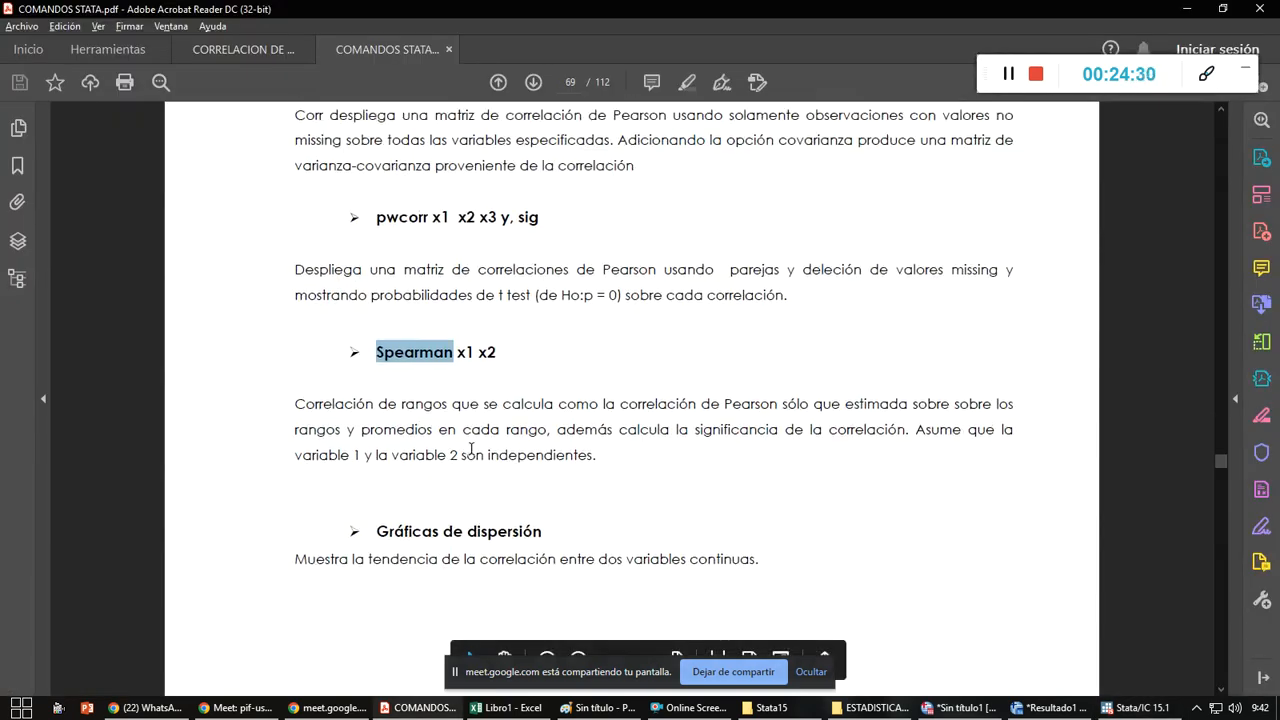
scroll(471, 448, "down", 5)
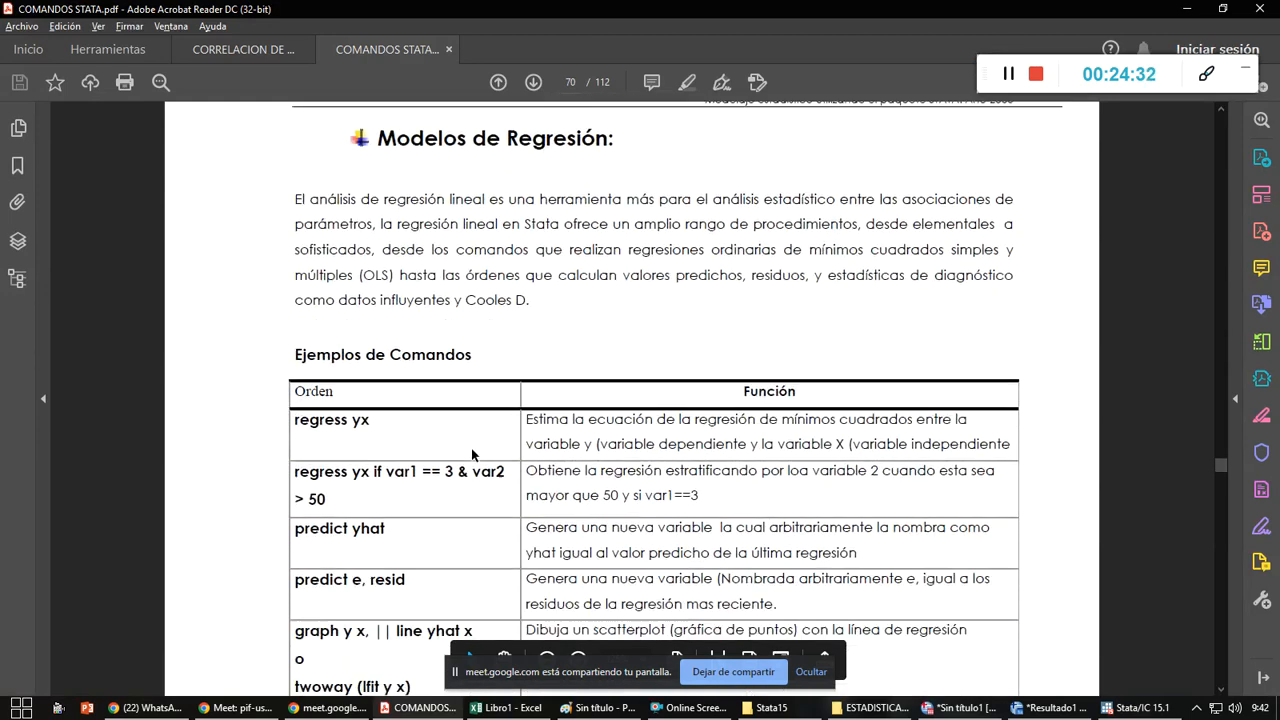
scroll(459, 408, "down", 2)
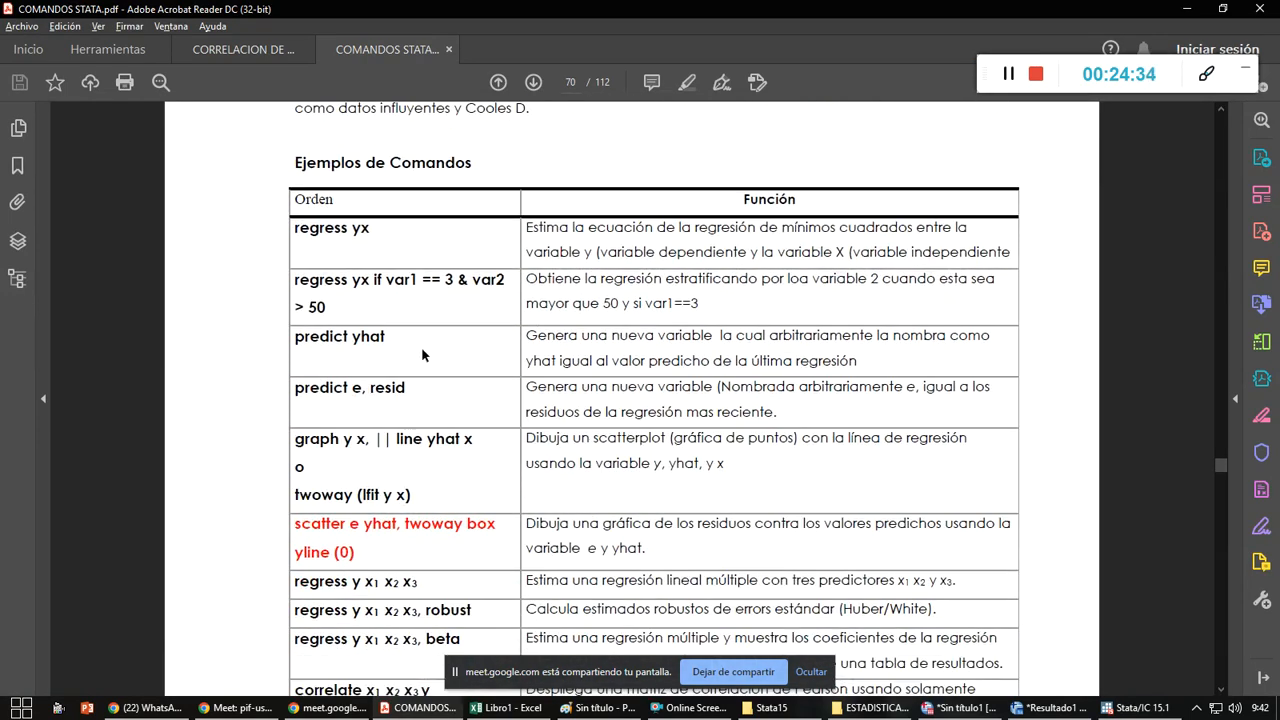
left_click_drag(294, 229, 351, 229)
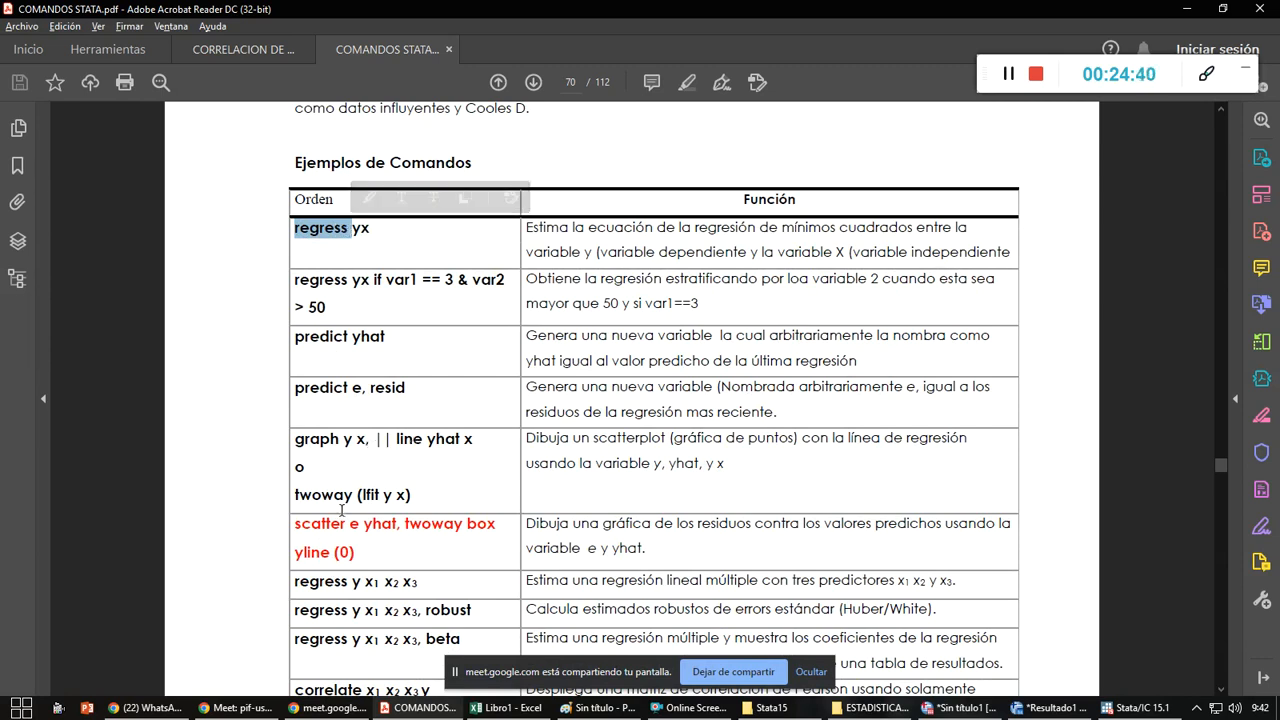
scroll(350, 503, "down", 3)
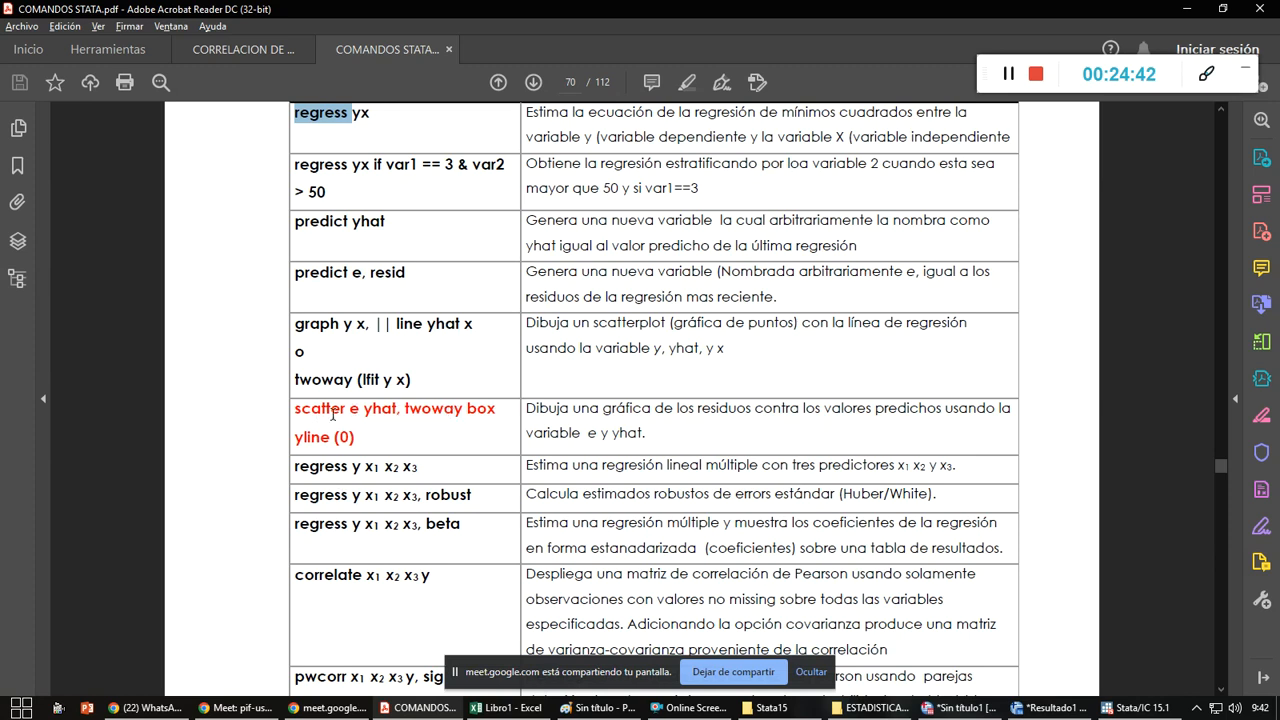
scroll(289, 468, "down", 3)
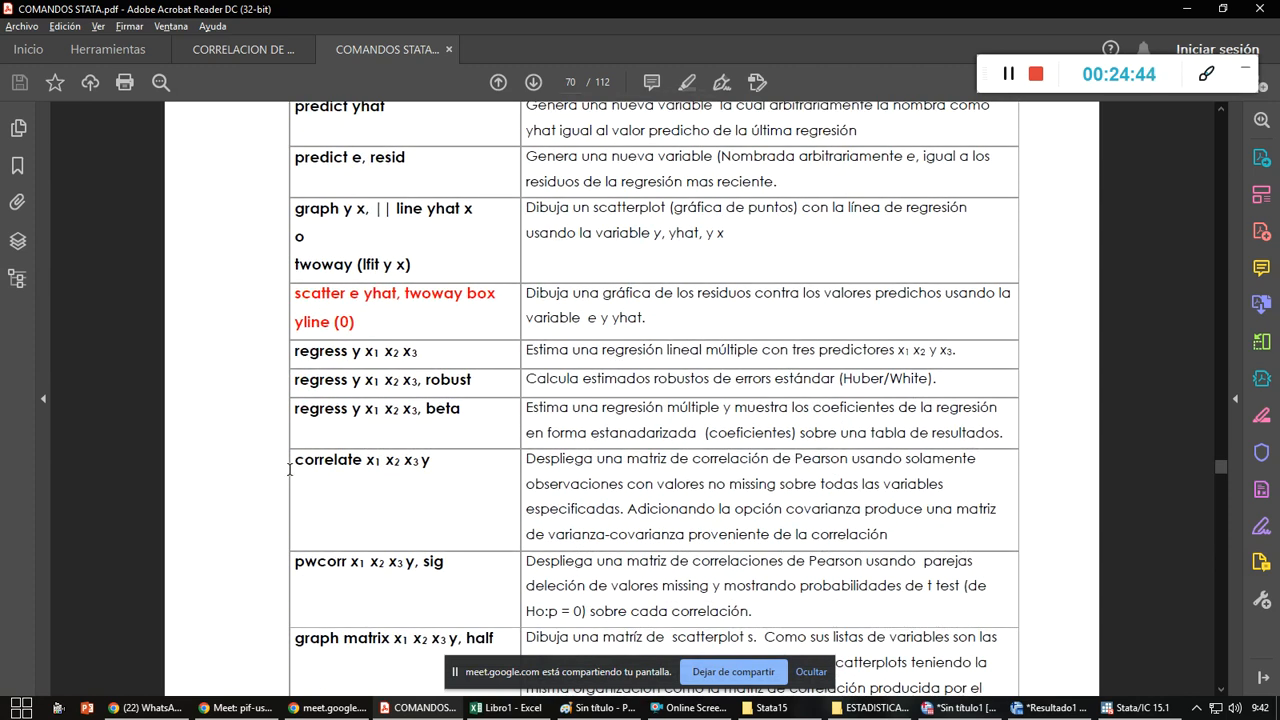
scroll(289, 468, "down", 2)
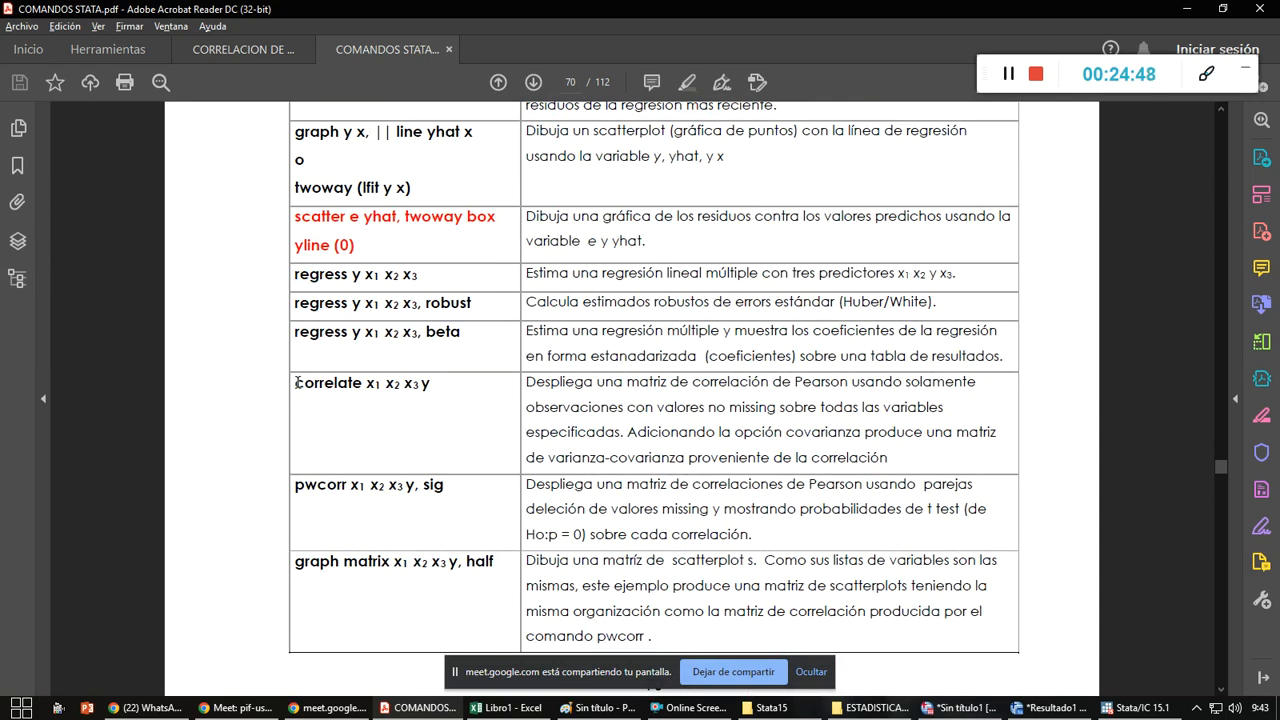
- Copy the command name correlate from the Pearson correlation row of the manual's example commands table
left_click_drag(690, 382, 848, 382)
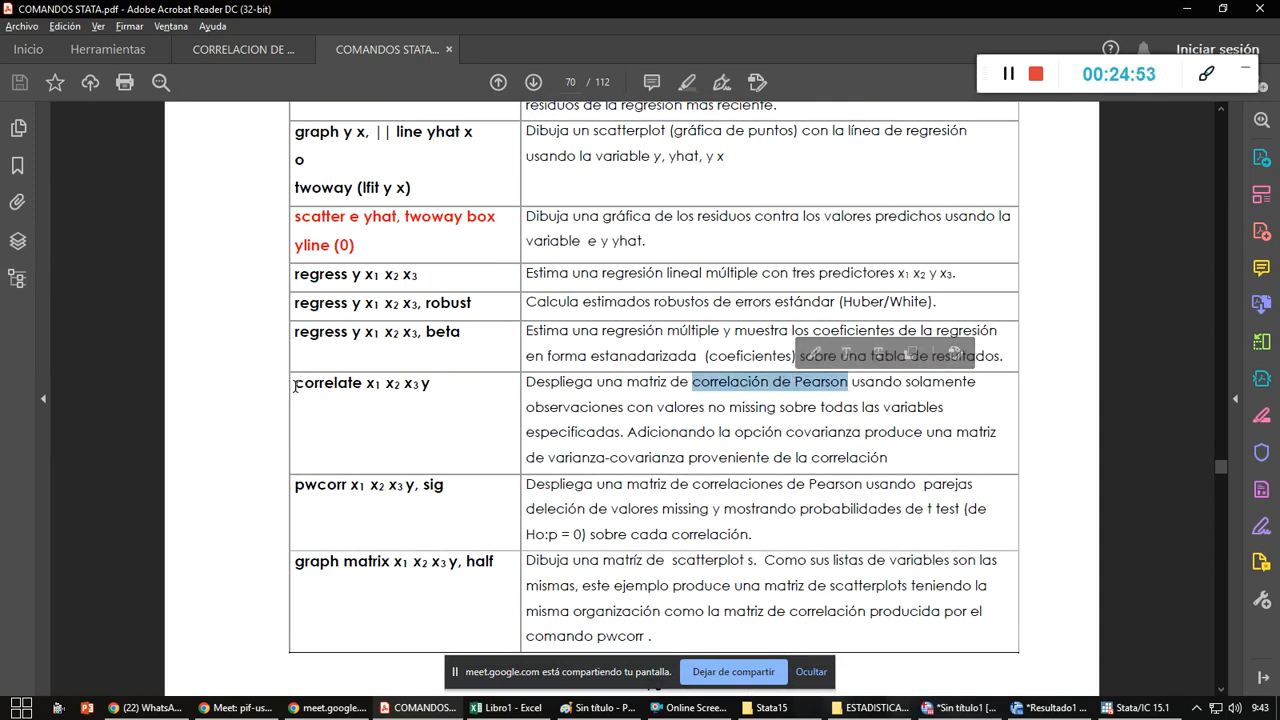
left_click_drag(294, 383, 368, 382)
key("ctrl+c")
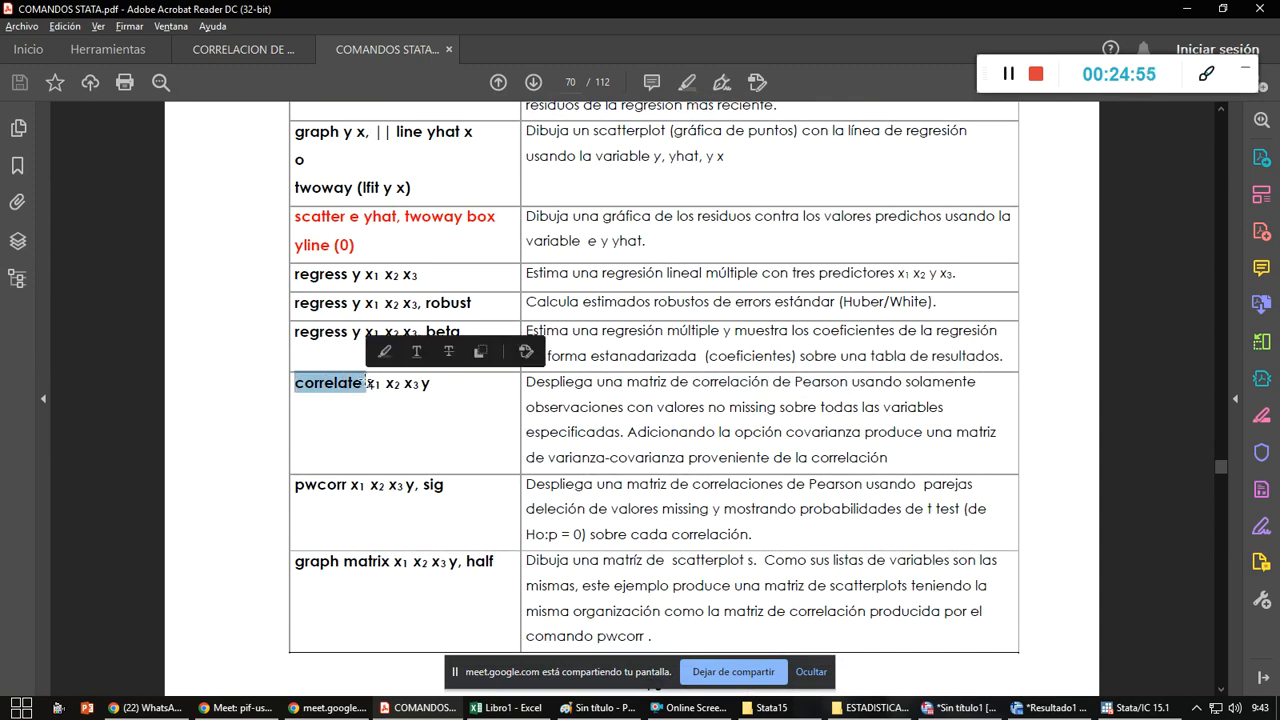
- Switch to Stata and run the copied command on the third and fourth variables as correlate p3 p4
key("alt+Tab")
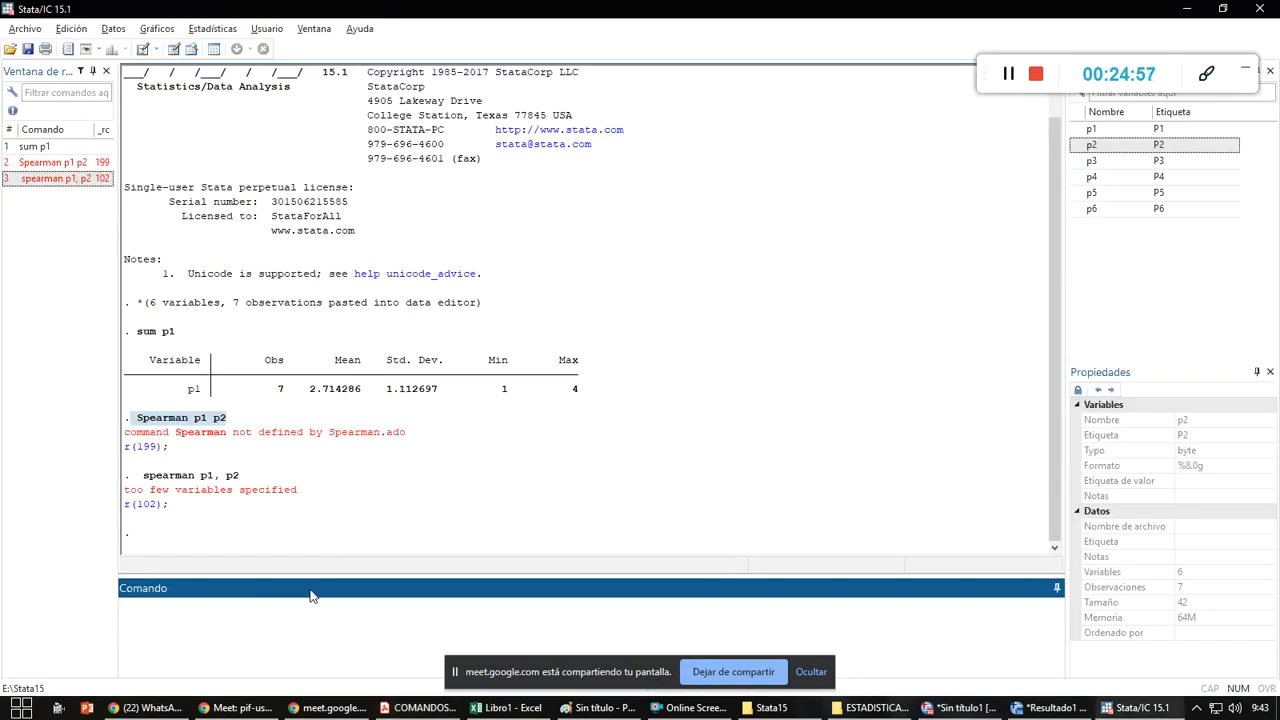
key("ctrl+v")
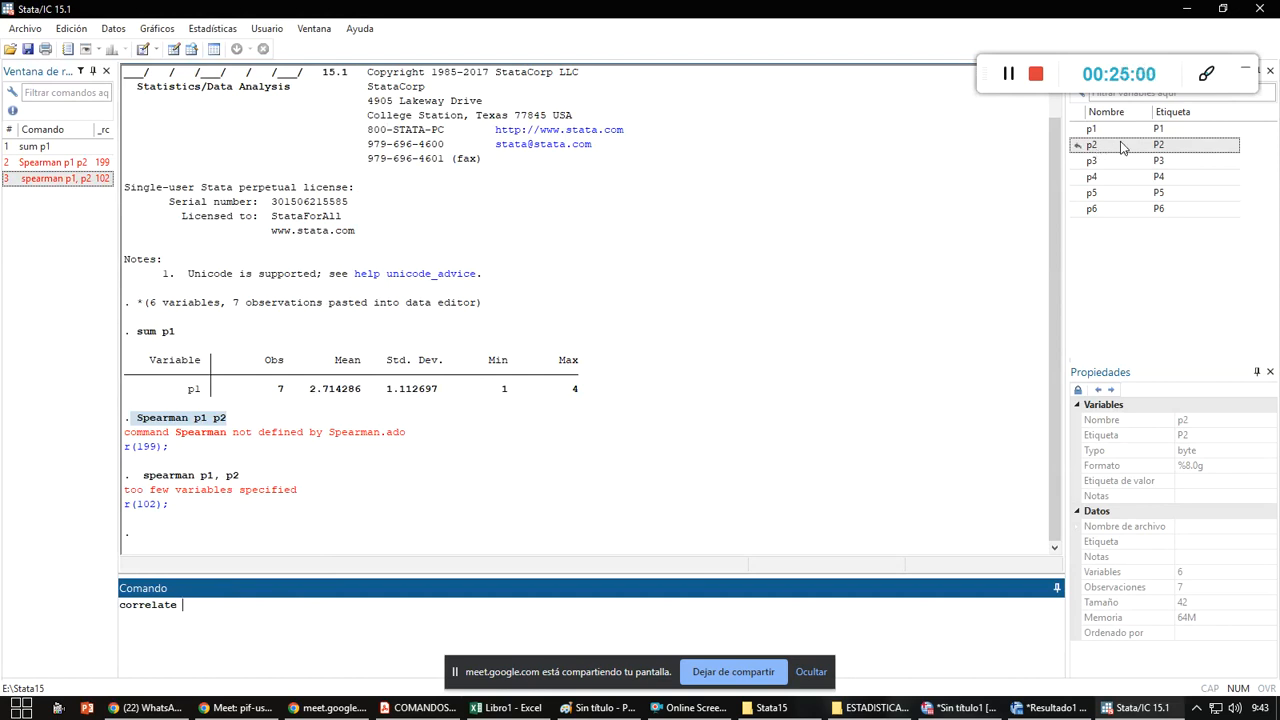
double_click(1091, 161)
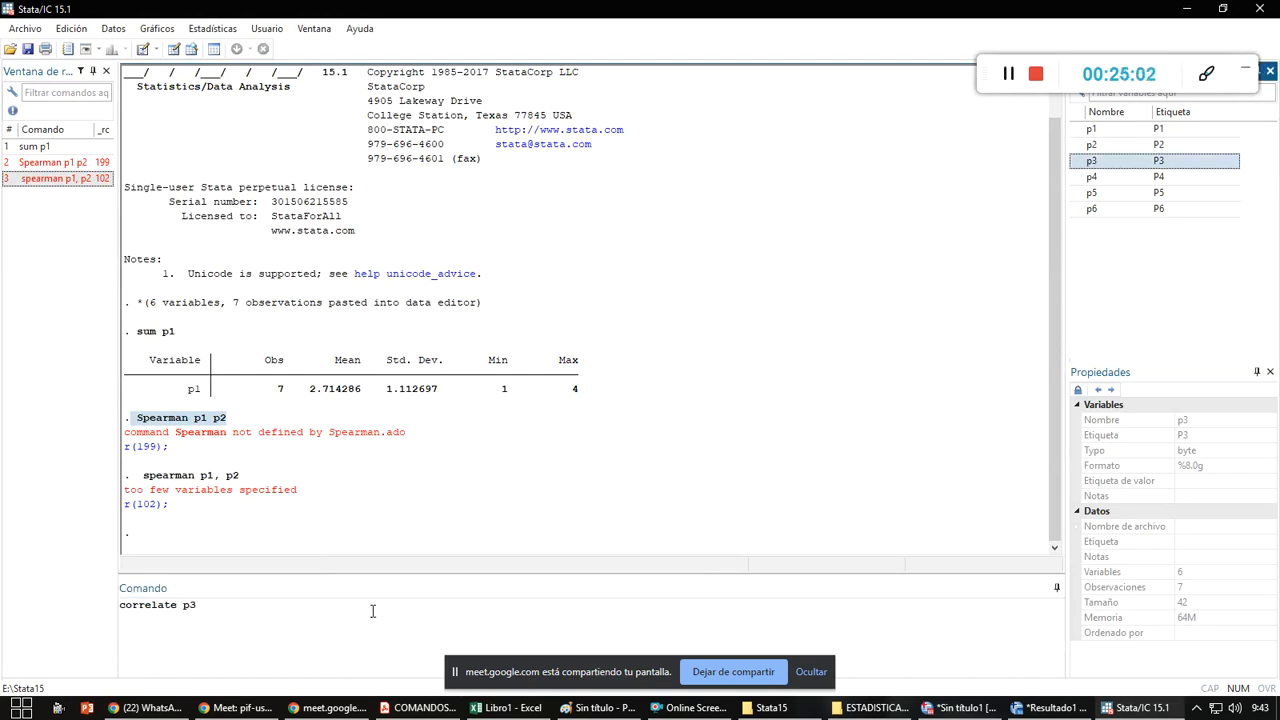
key("alt+Tab")
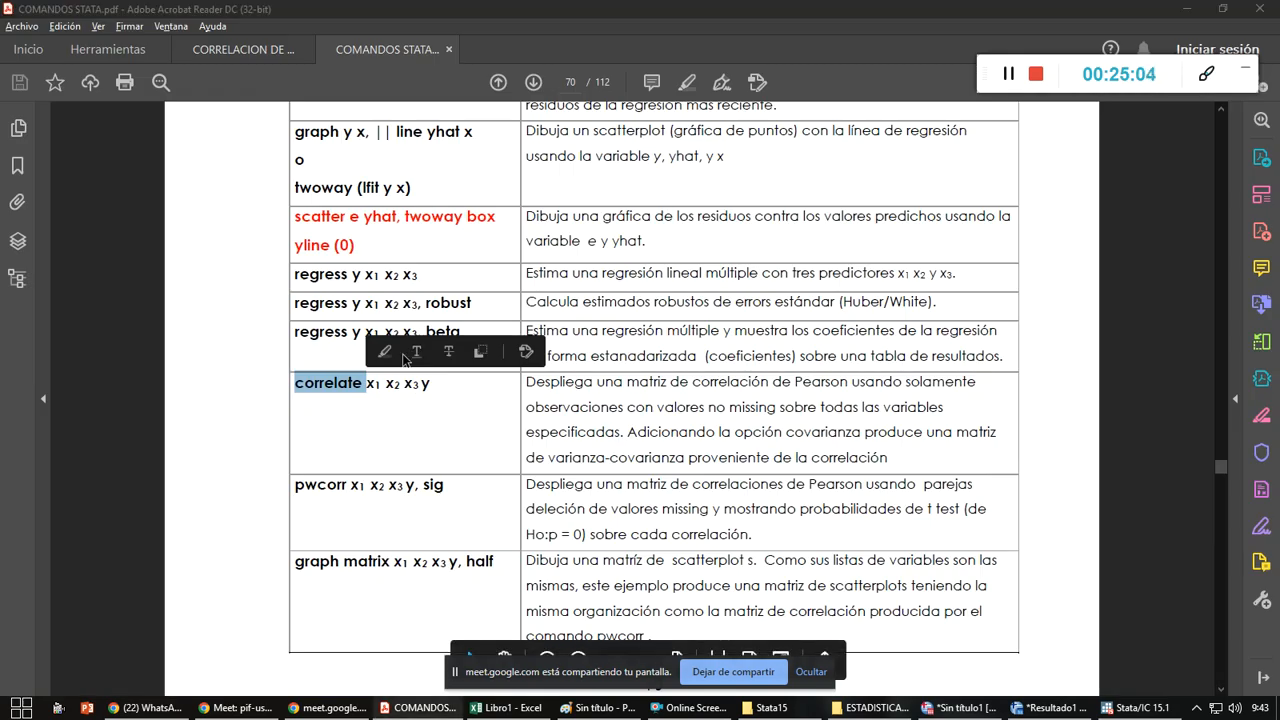
key("alt+Tab")
left_click(1108, 181)
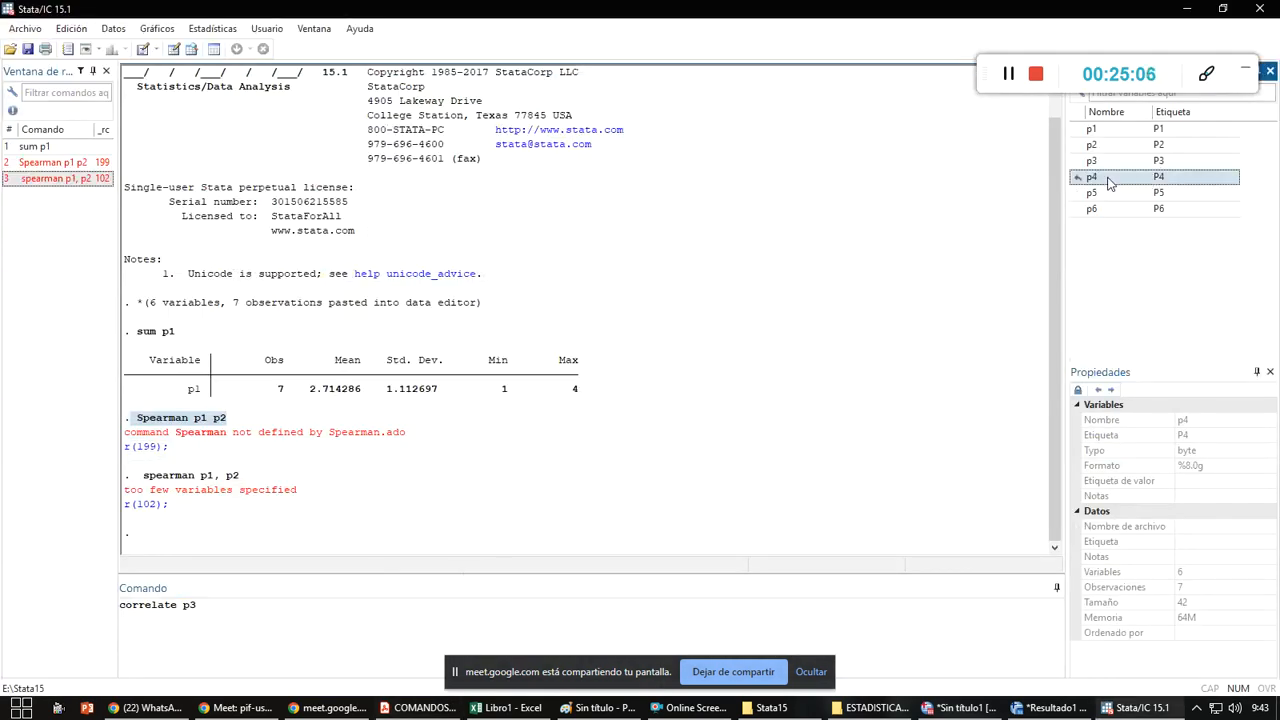
double_click(1108, 181)
left_click(328, 608)
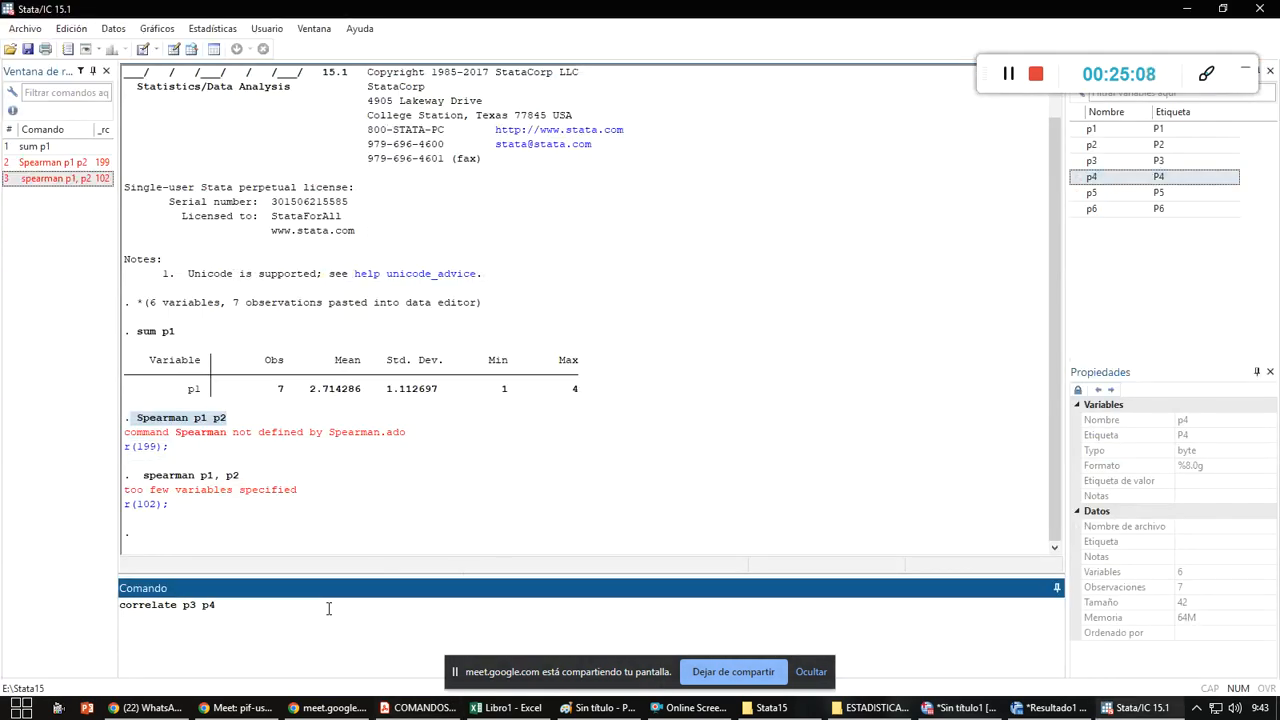
key("Return")
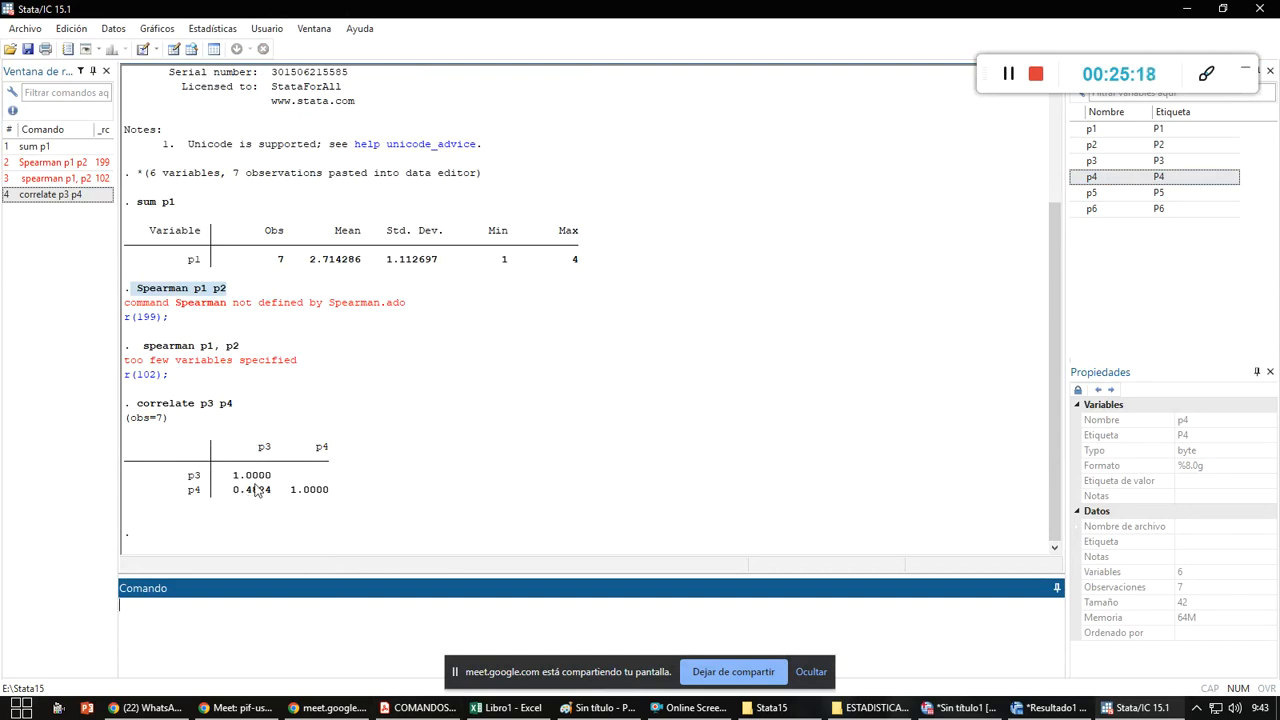
- Return to the PDF manual and copy the command name regress from the regress y x1 x2 x3 row
key("alt+Tab")
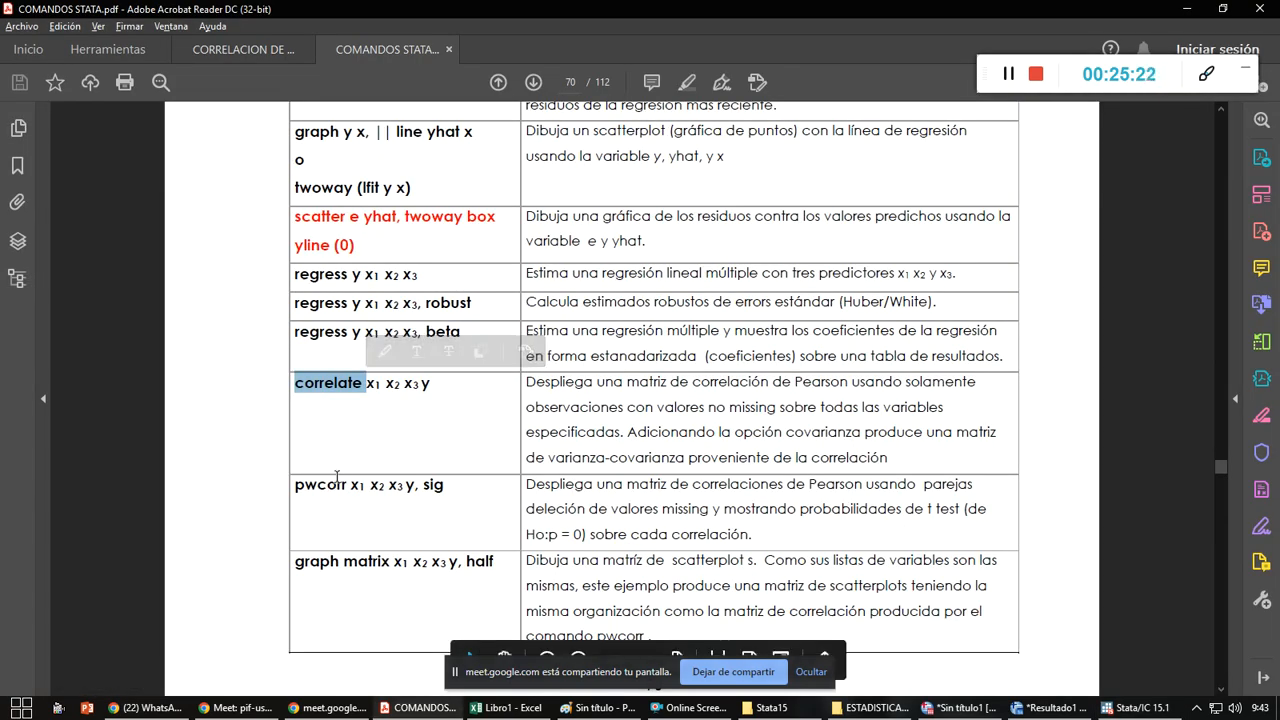
scroll(341, 466, "down", 1)
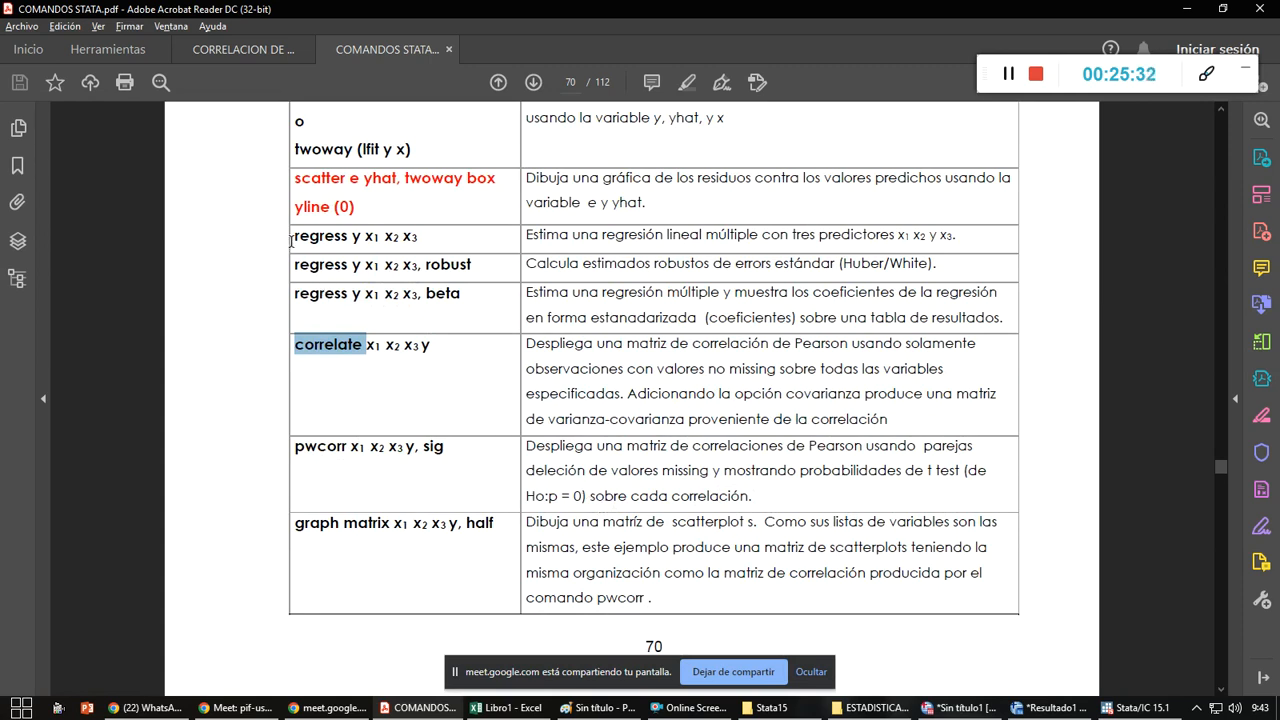
left_click_drag(291, 241, 347, 236)
key("ctrl+c")
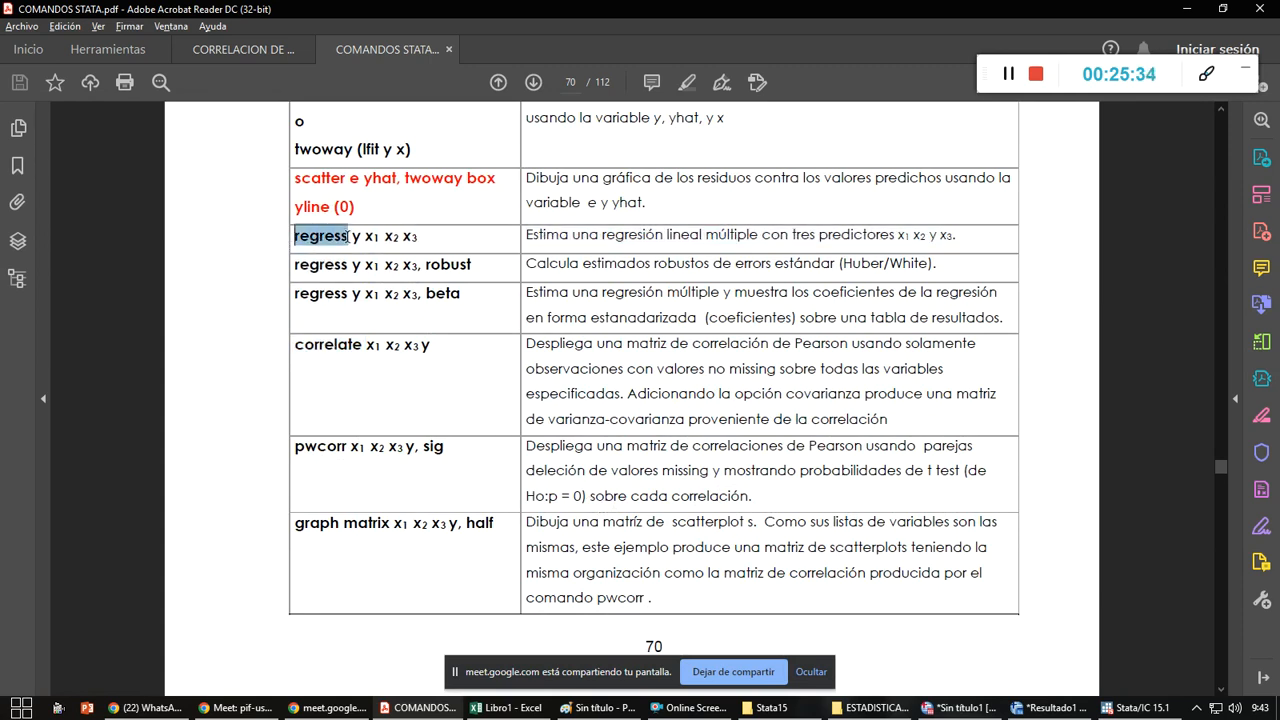
- Switch to Stata and run a linear regression of p5 on p1 as regress p5 p1
key("alt+Tab")
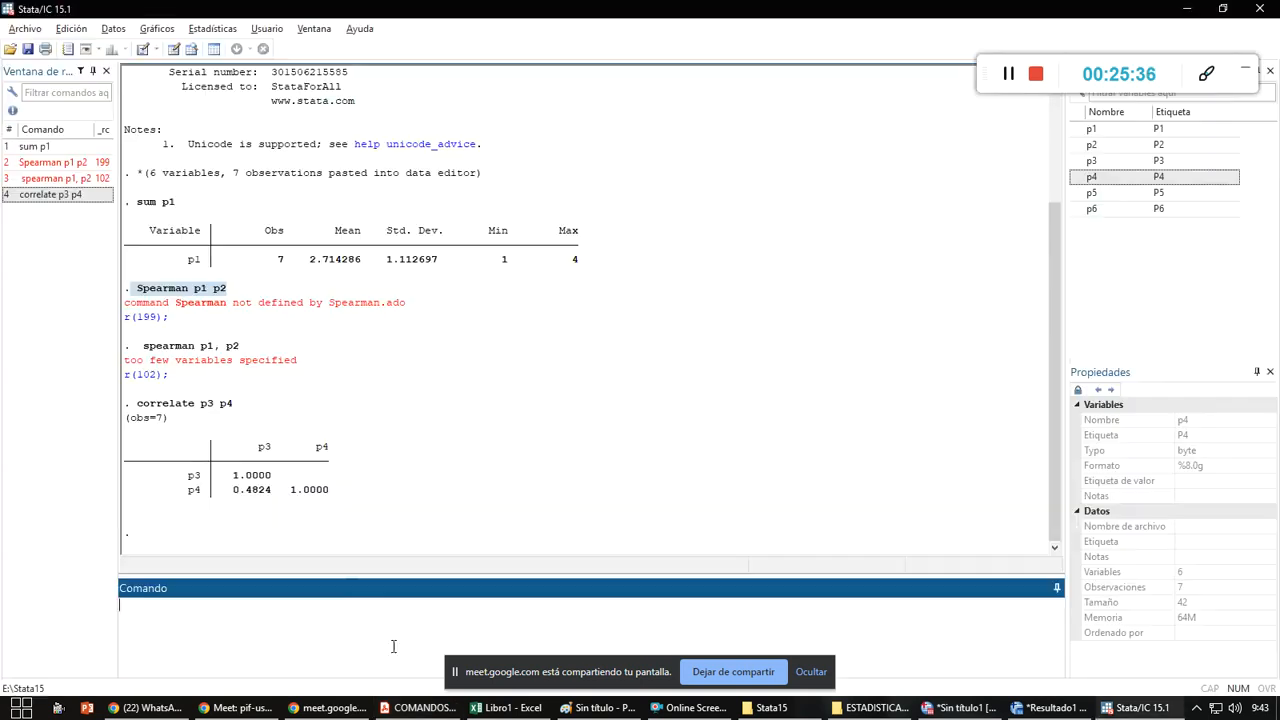
key("ctrl+v")
double_click(1092, 197)
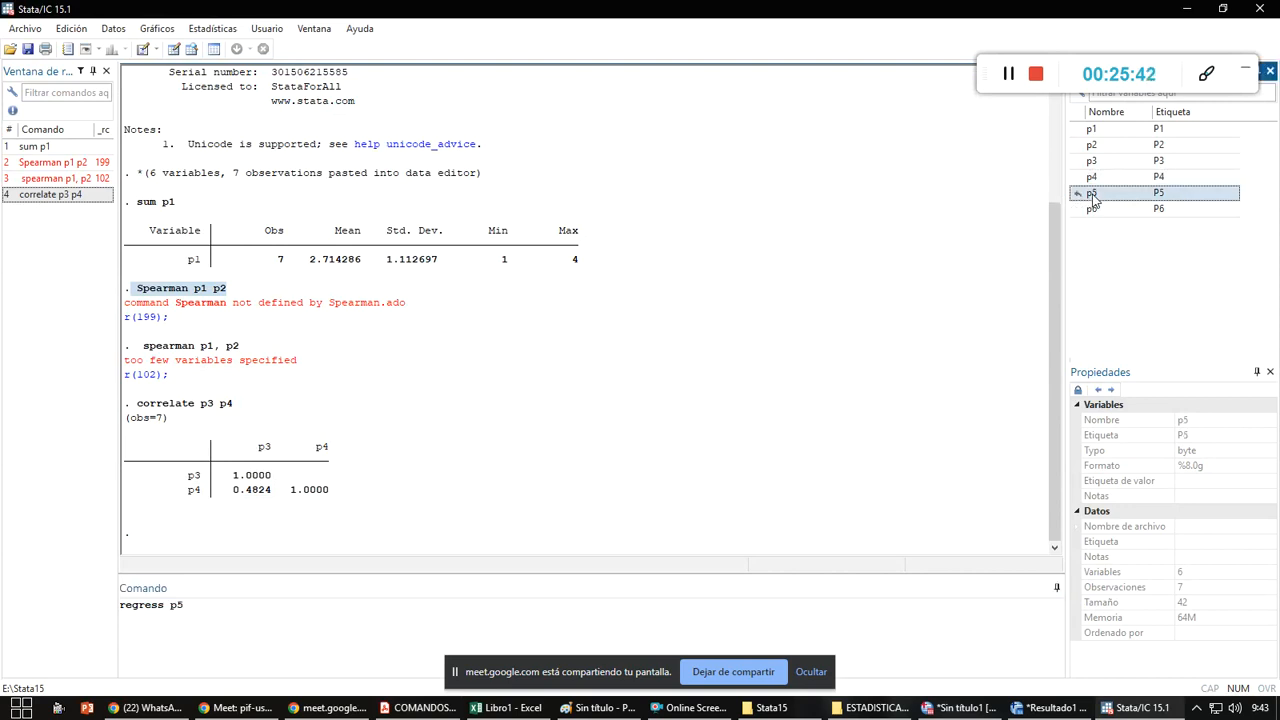
left_click(216, 611)
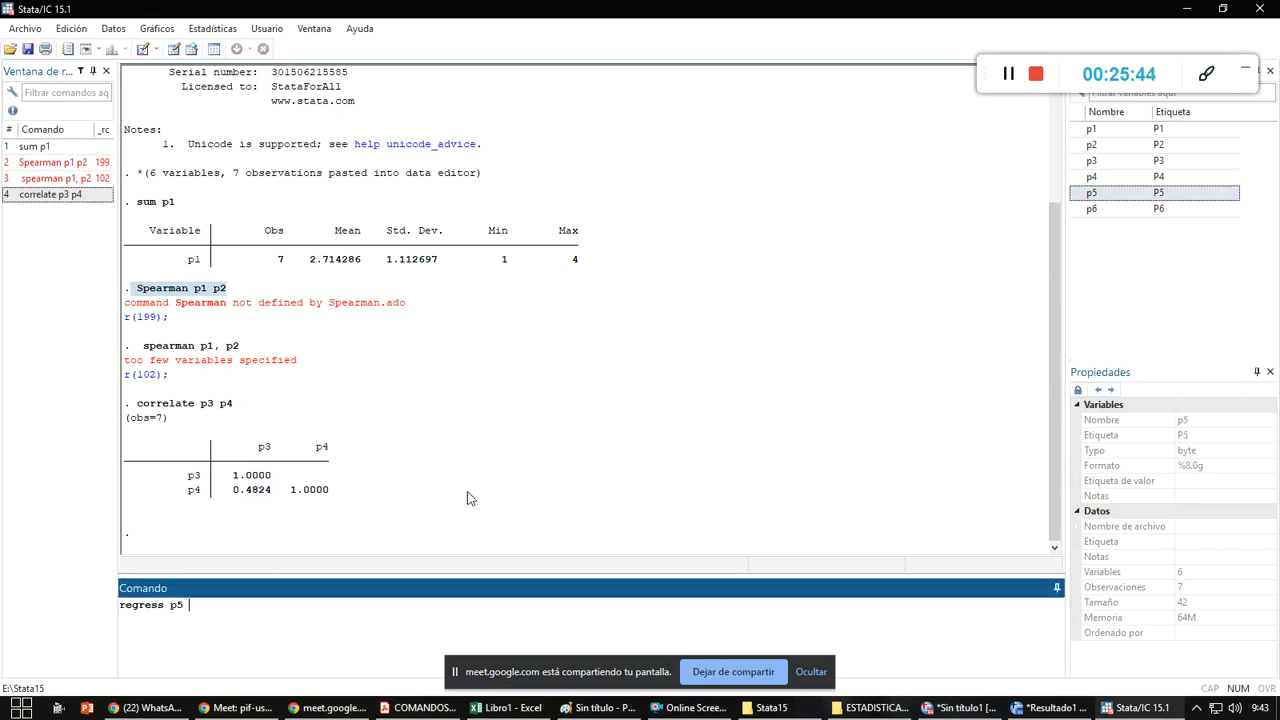
double_click(1114, 130)
left_click(252, 618)
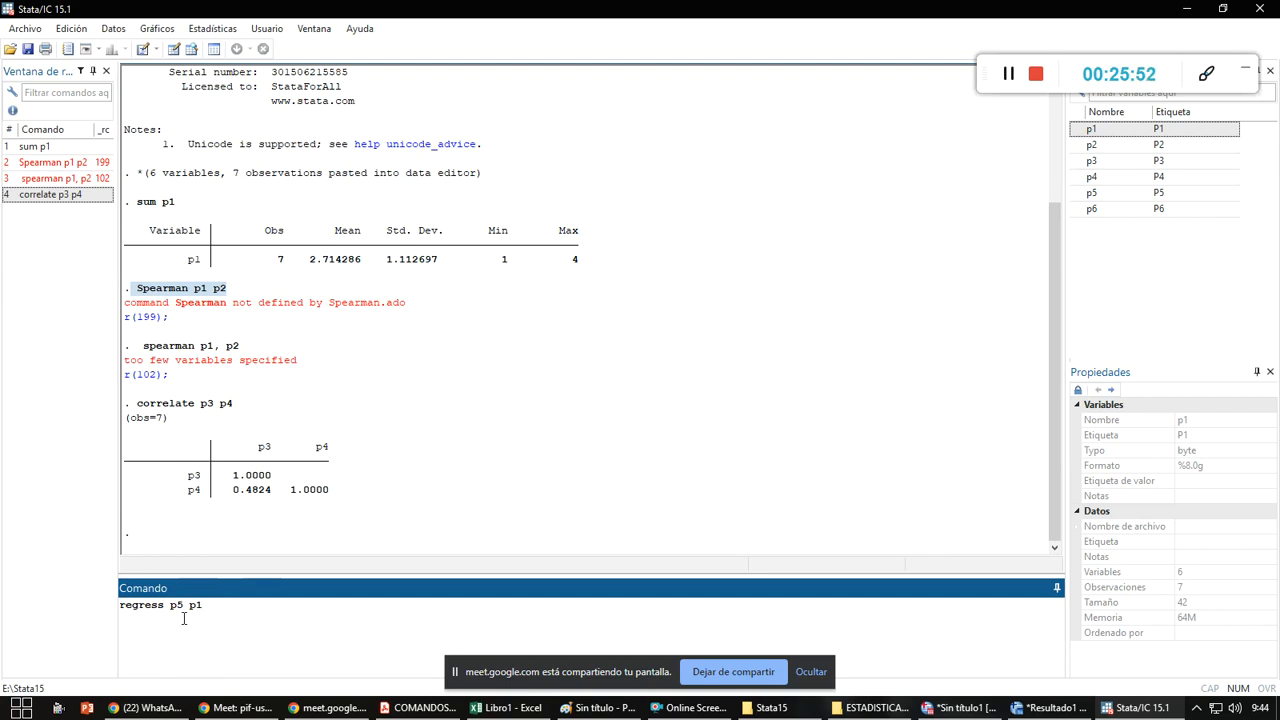
key("Return")
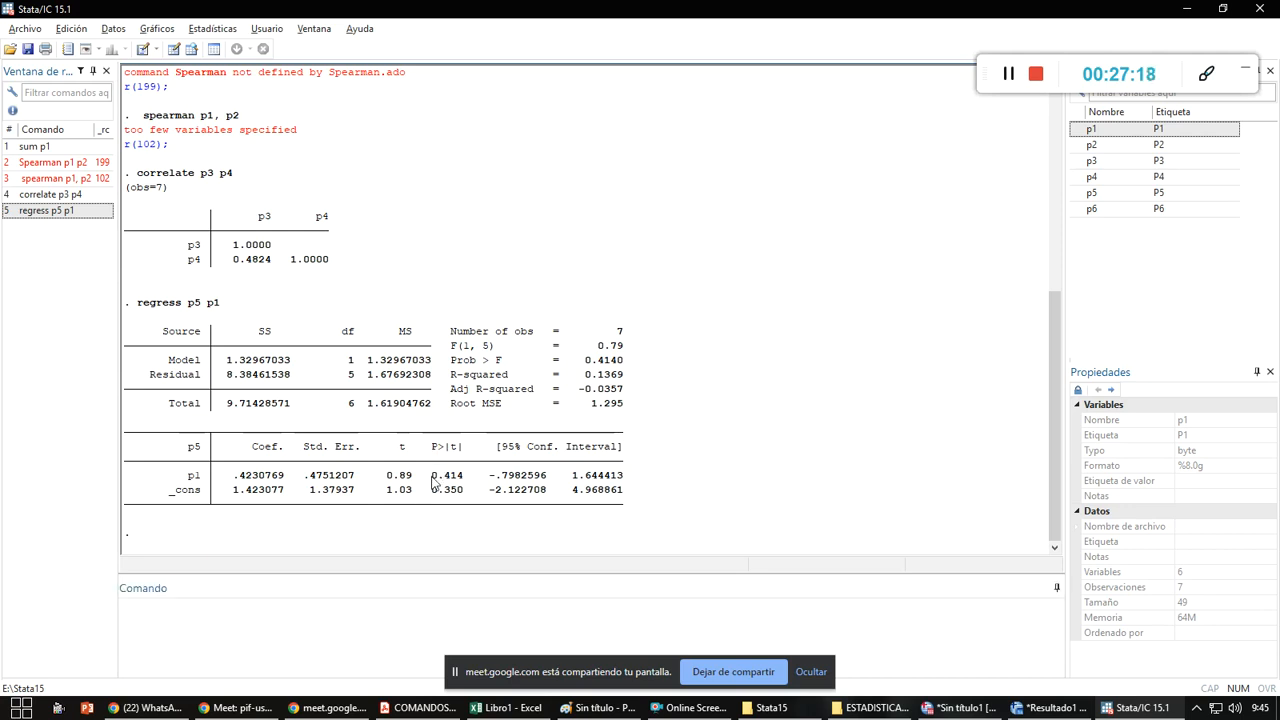
- Return to the PDF manual and read through the birth-weight example, from its hypothesis and the sum commands to the scatter plots
key("alt+Tab")
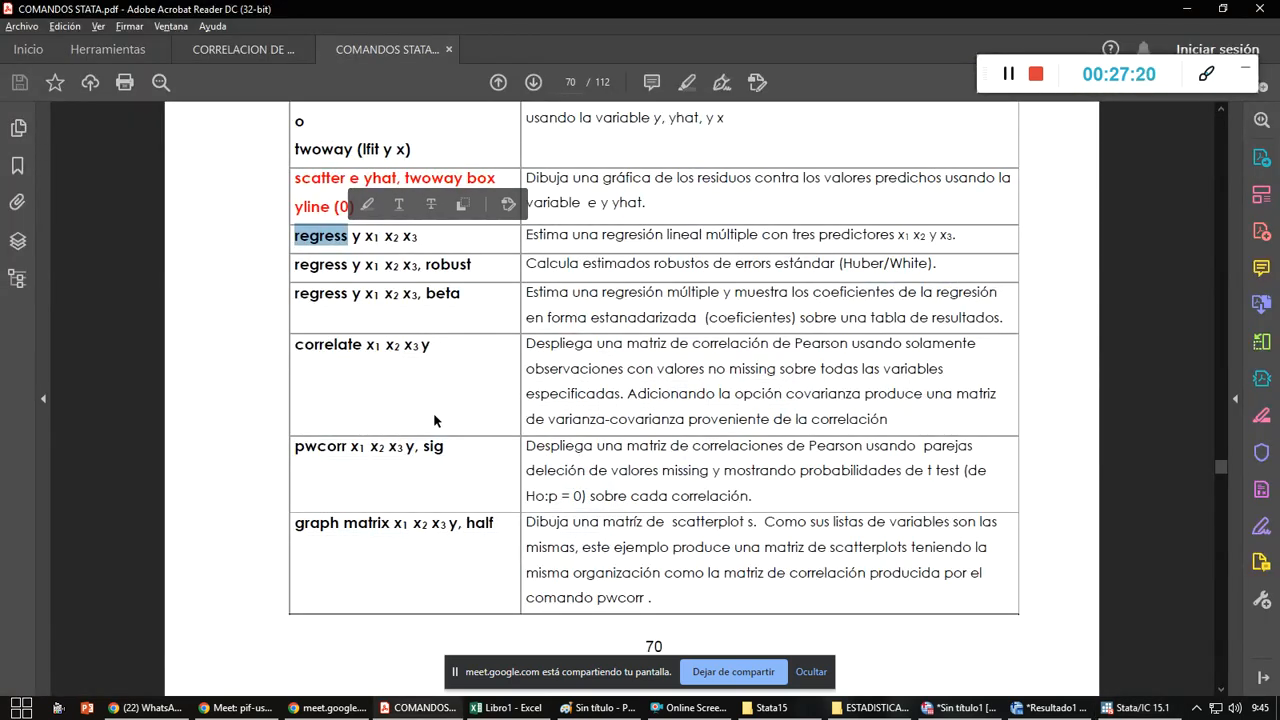
scroll(434, 420, "down", 8)
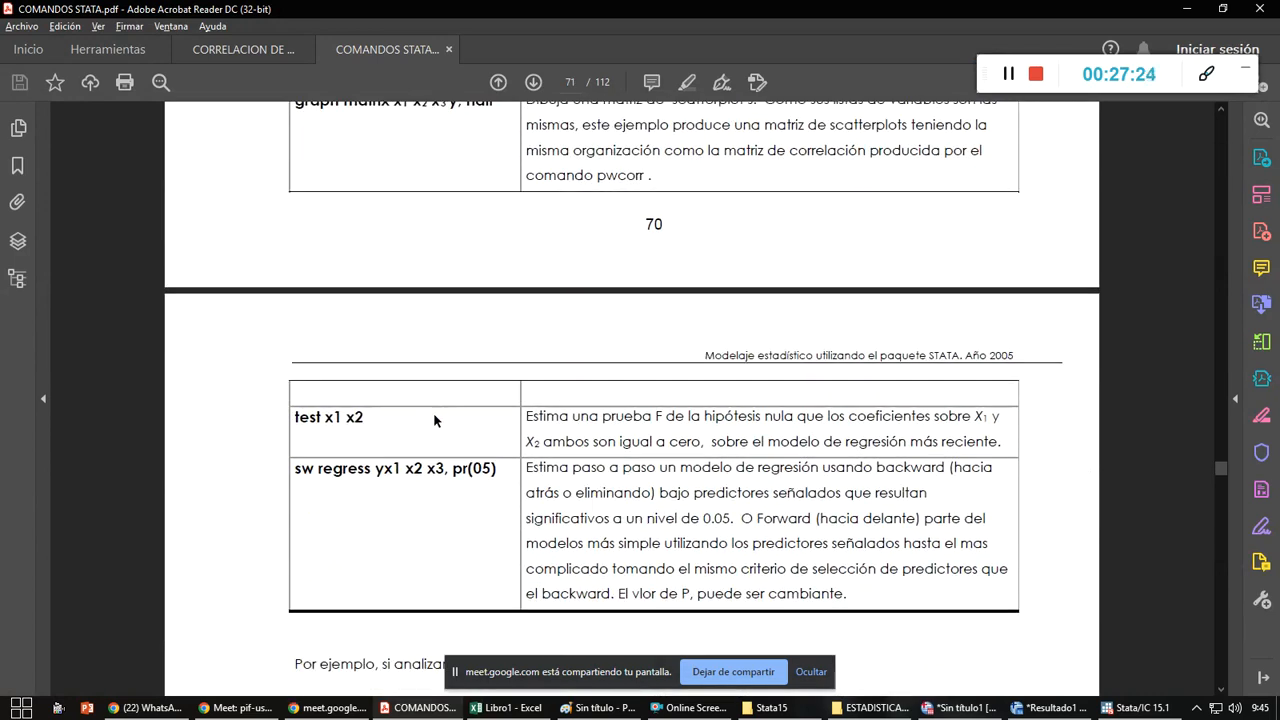
scroll(434, 420, "down", 10)
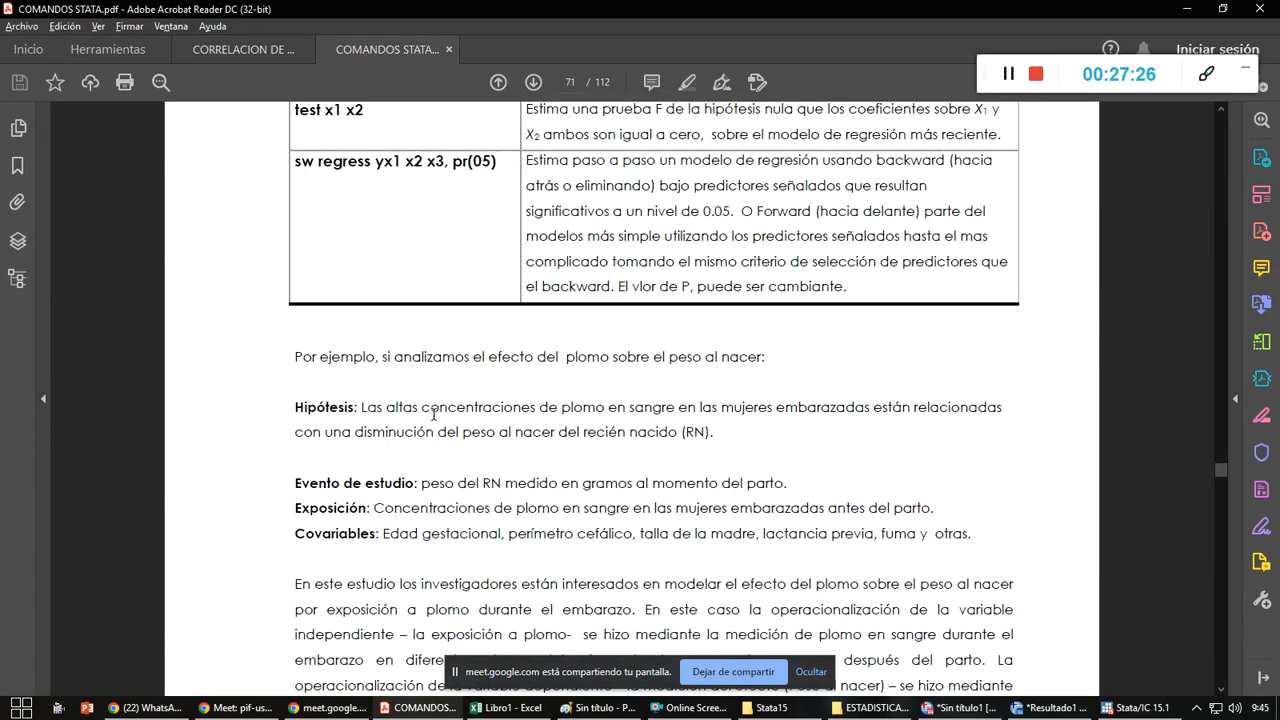
scroll(786, 454, "down", 14)
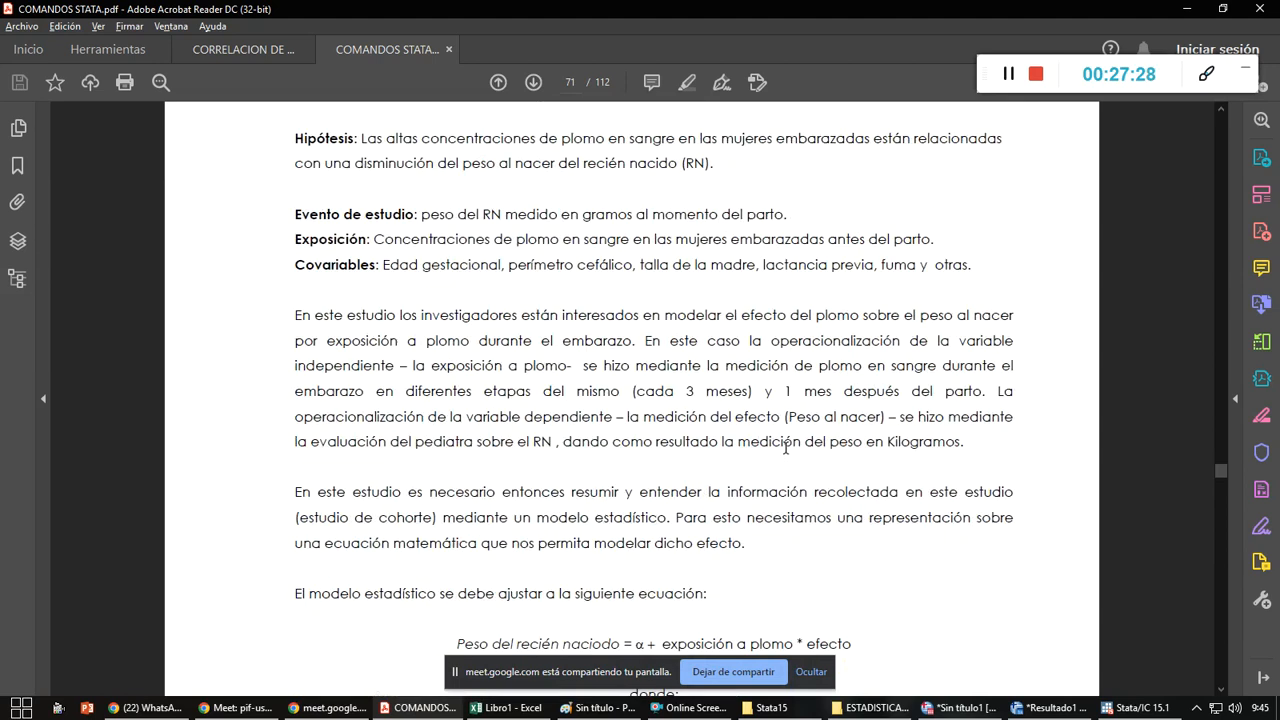
scroll(786, 454, "down", 16)
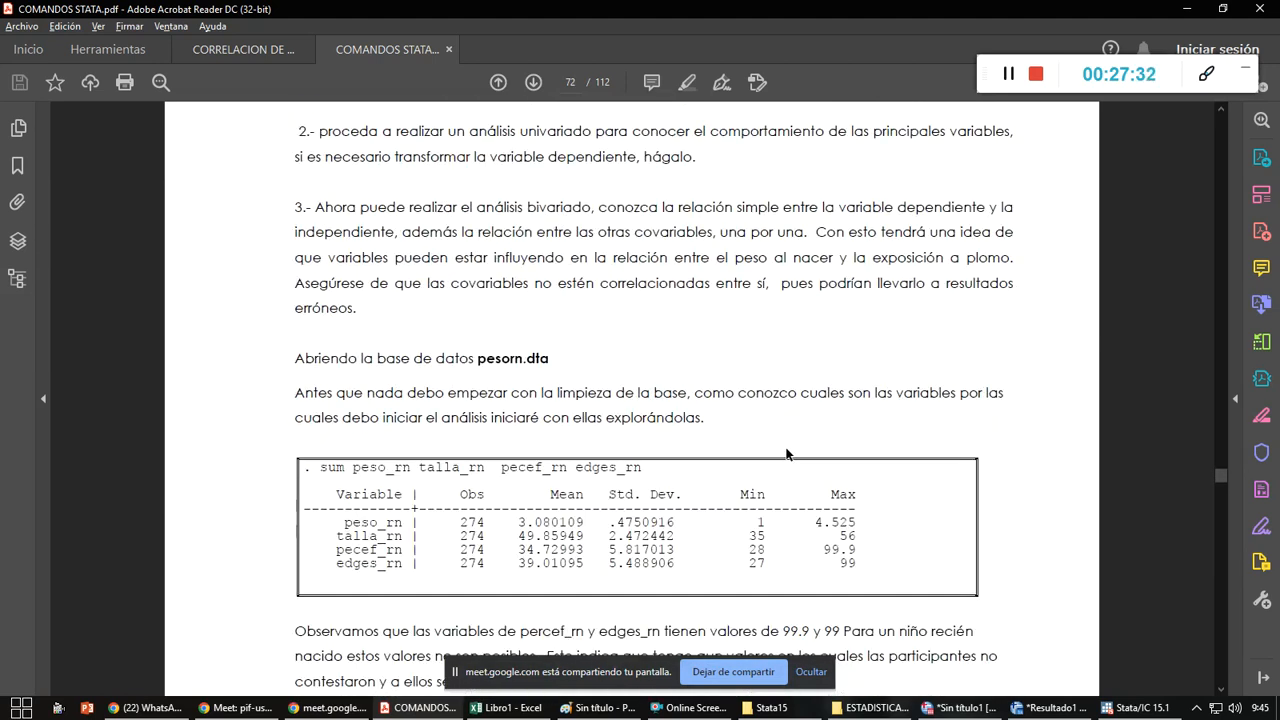
scroll(526, 418, "down", 2)
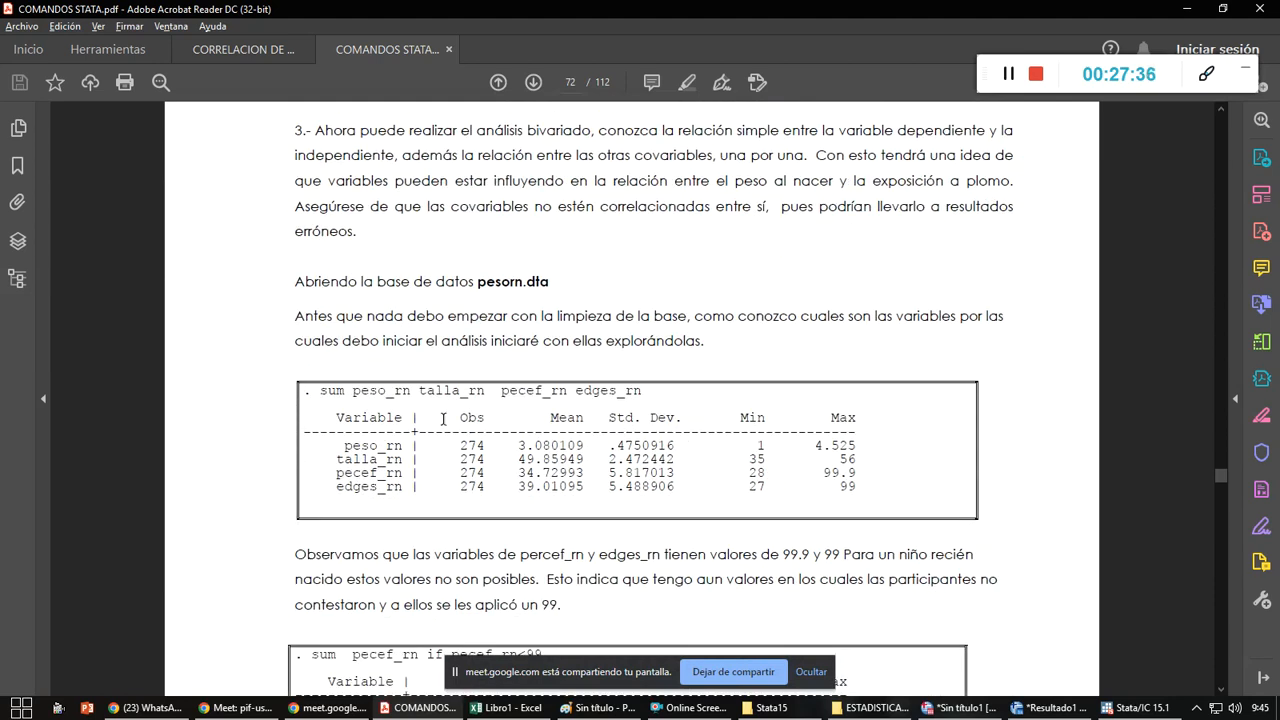
scroll(549, 452, "down", 18)
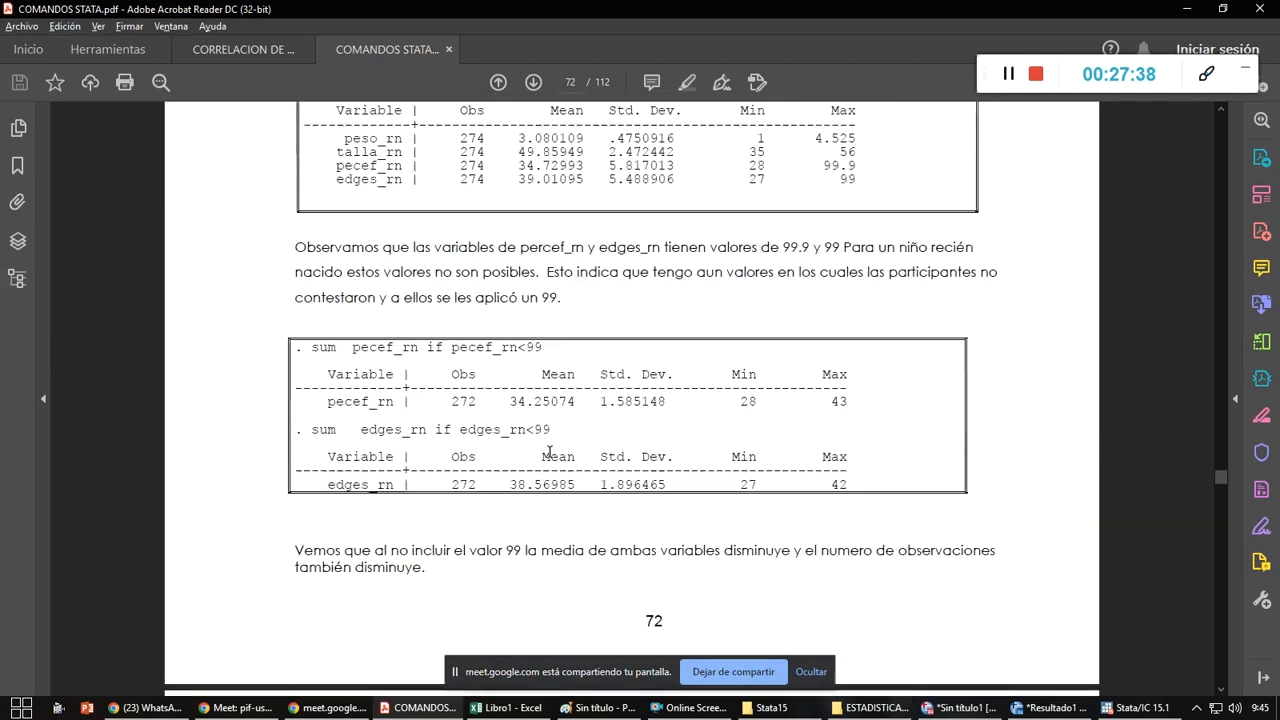
scroll(549, 457, "down", 12)
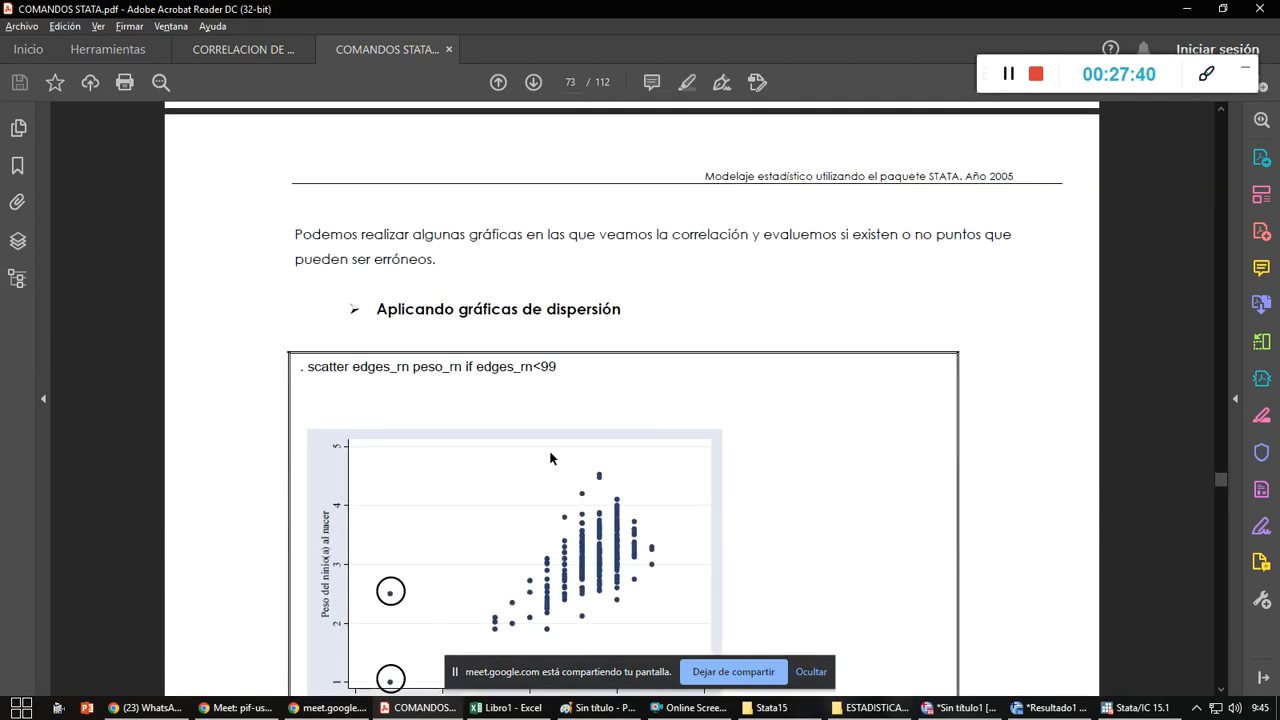
- Copy the command name scatter from the scatter peso_rn talla_rn example on page 74
scroll(549, 452, "down", 20)
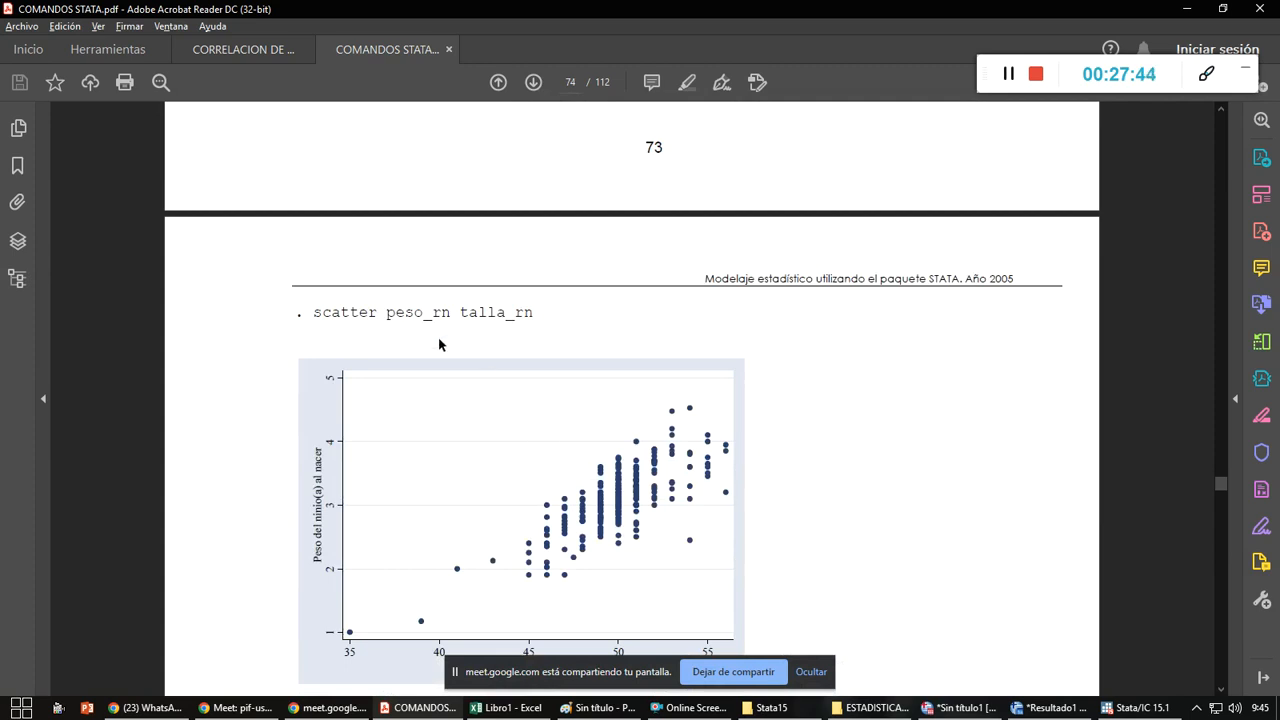
left_click_drag(313, 316, 378, 316)
key("ctrl+c")
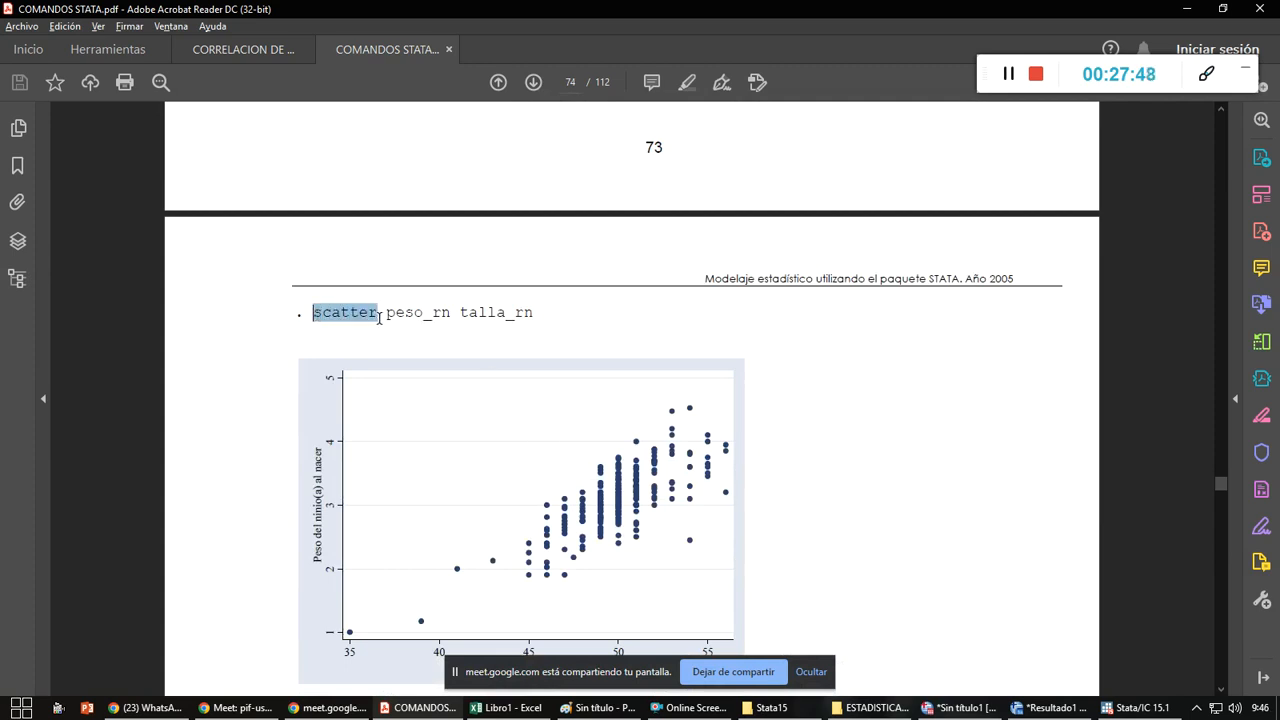
- Switch to Stata and draw a scatter plot of p1 against p2 as scatter p1 p2
key("alt+Tab")
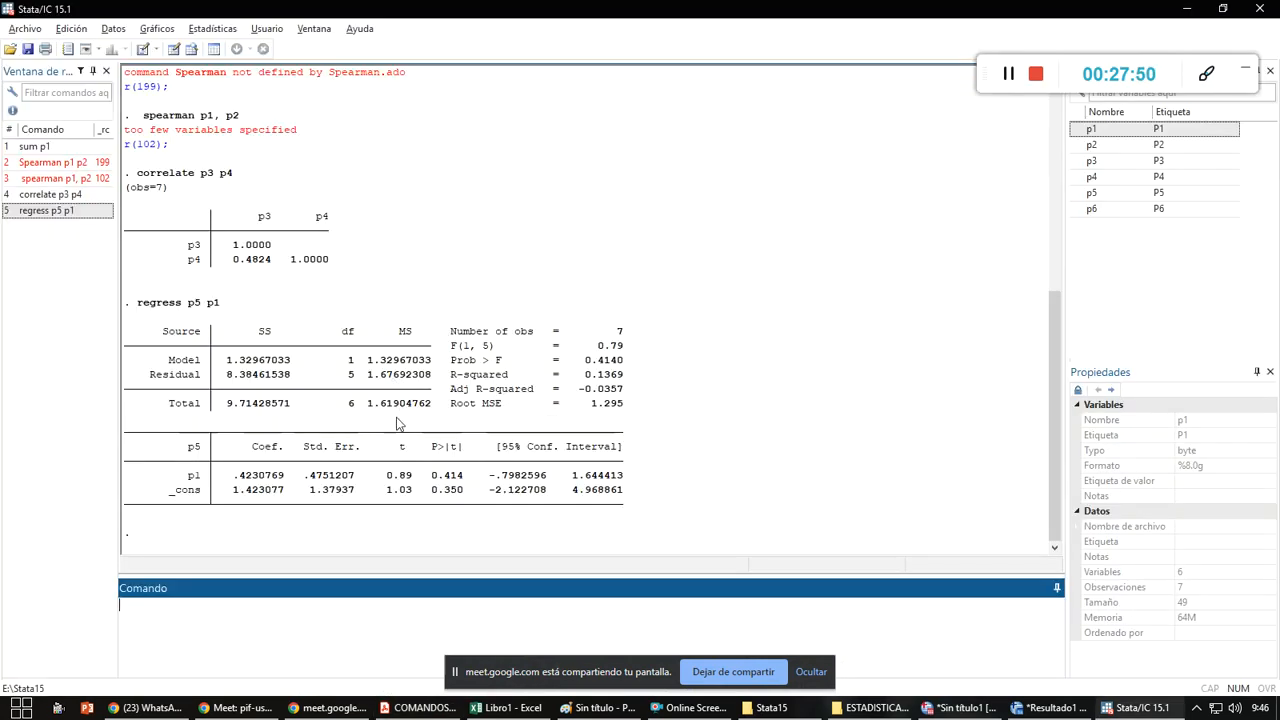
key("ctrl+v")
double_click(1095, 130)
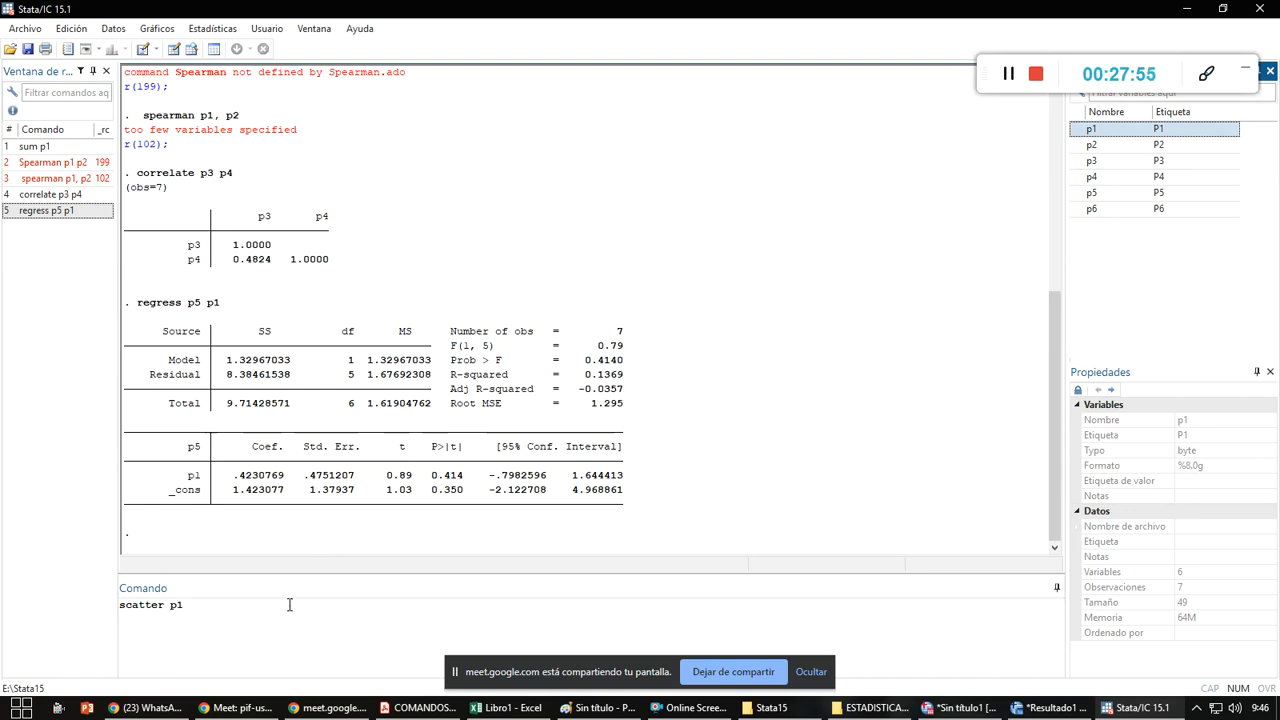
double_click(1093, 146)
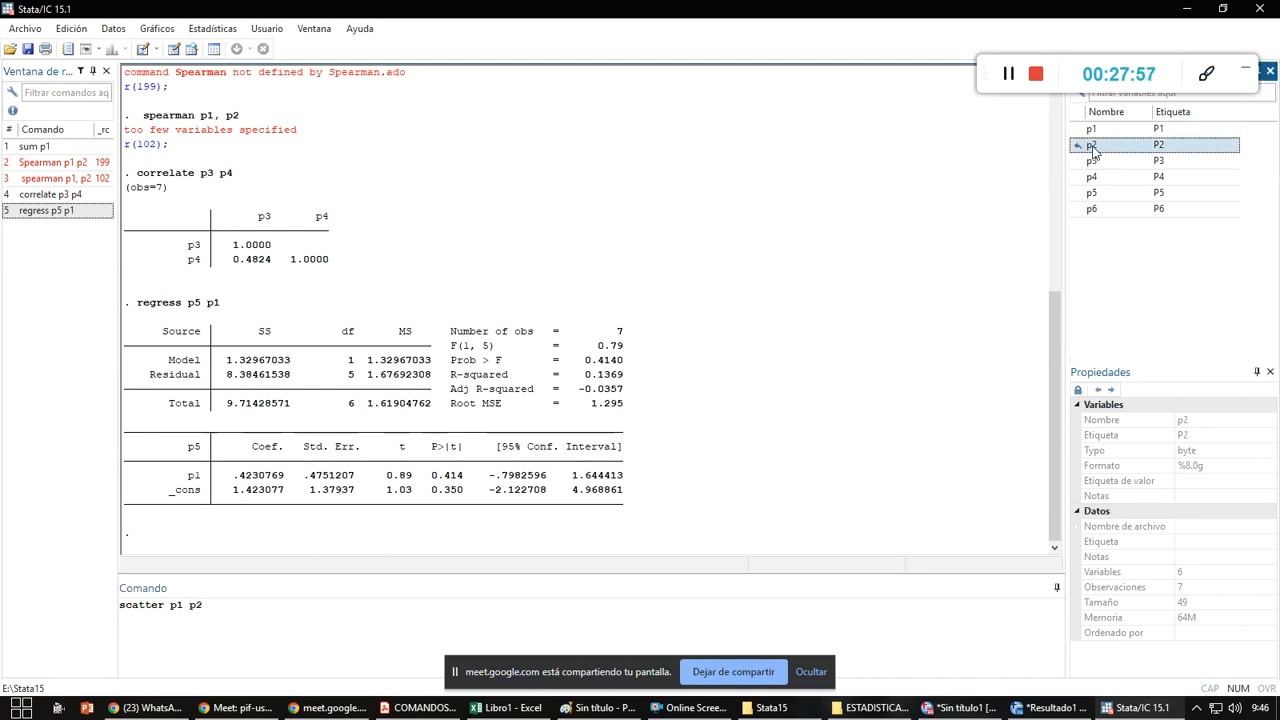
key("Return")
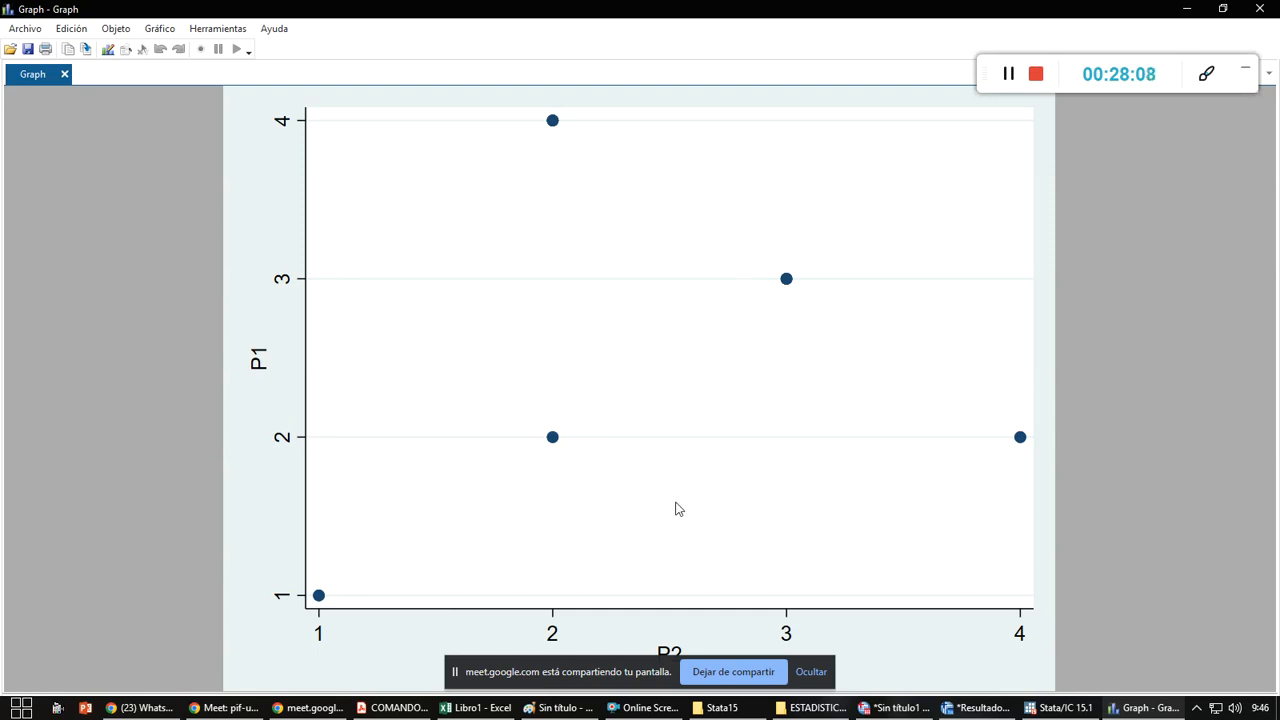
- Return to the main Stata window and plot all six variables together as scatter p1 p2 p3 p4 p5 p6
key("alt+Tab")
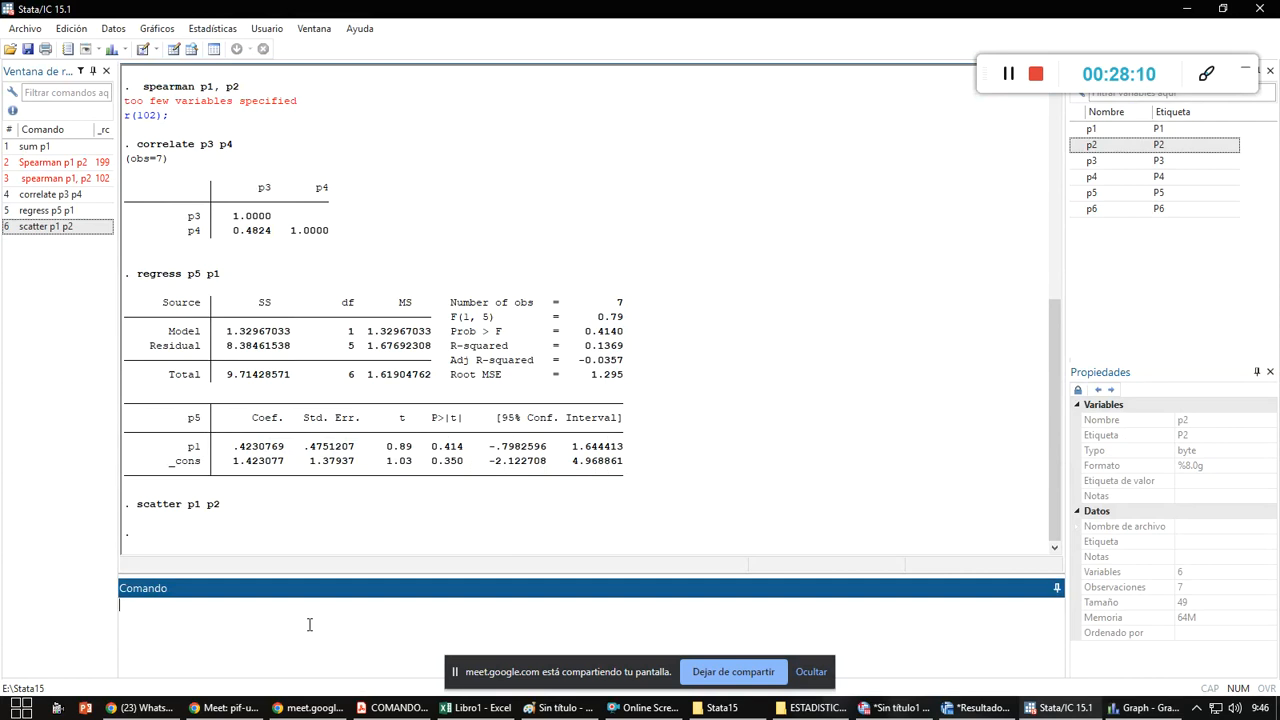
type("scatter")
double_click(1094, 130)
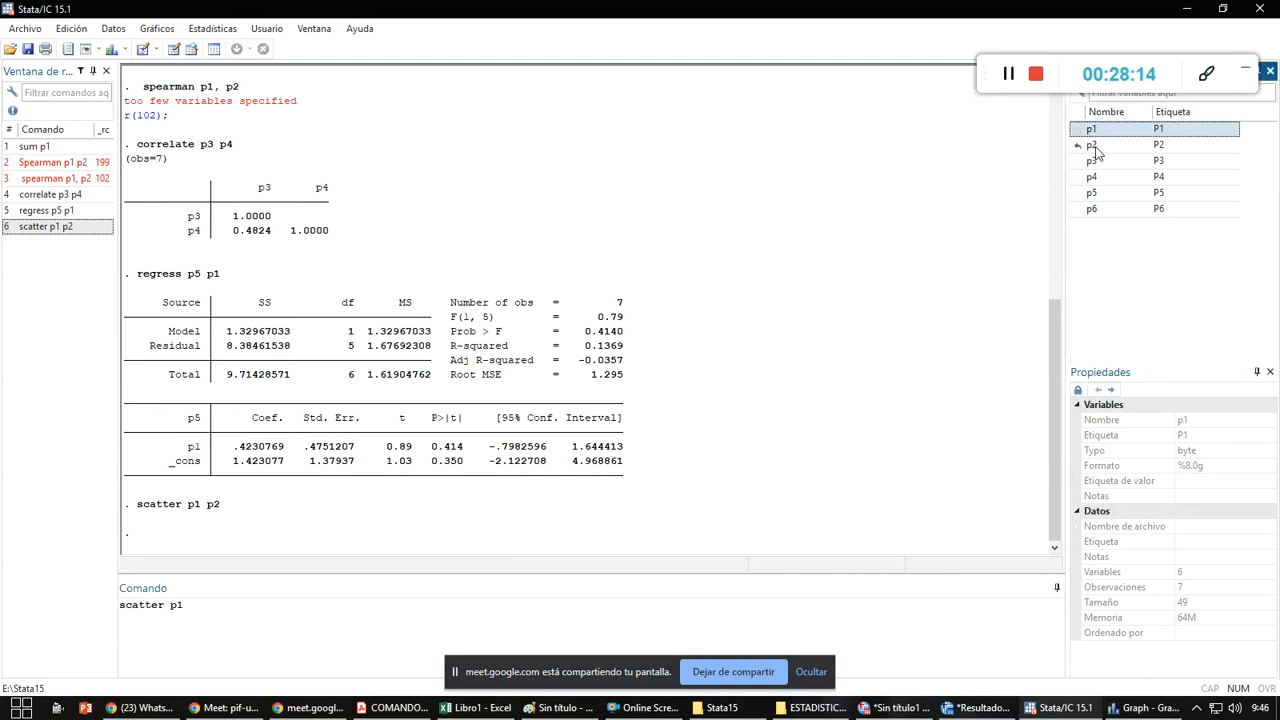
left_click(1097, 150)
double_click(1097, 161)
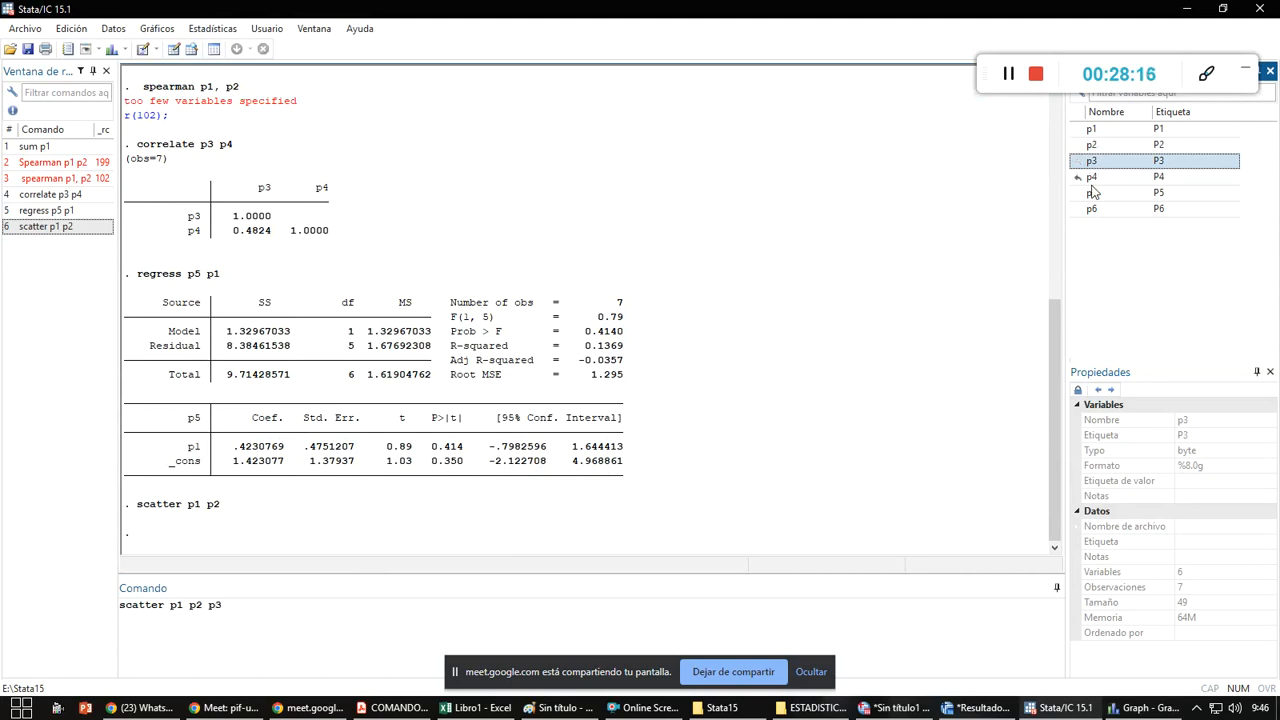
double_click(1097, 177)
left_click(1094, 194)
double_click(1094, 194)
double_click(1094, 210)
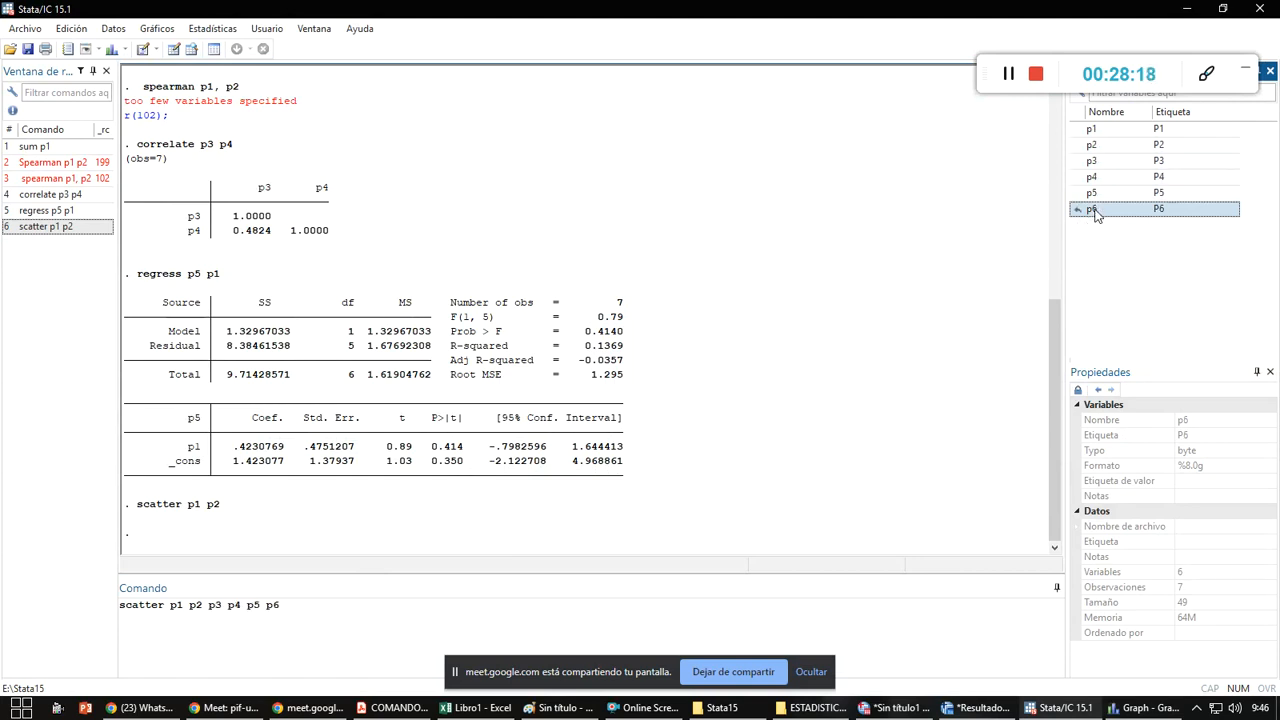
left_click(367, 604)
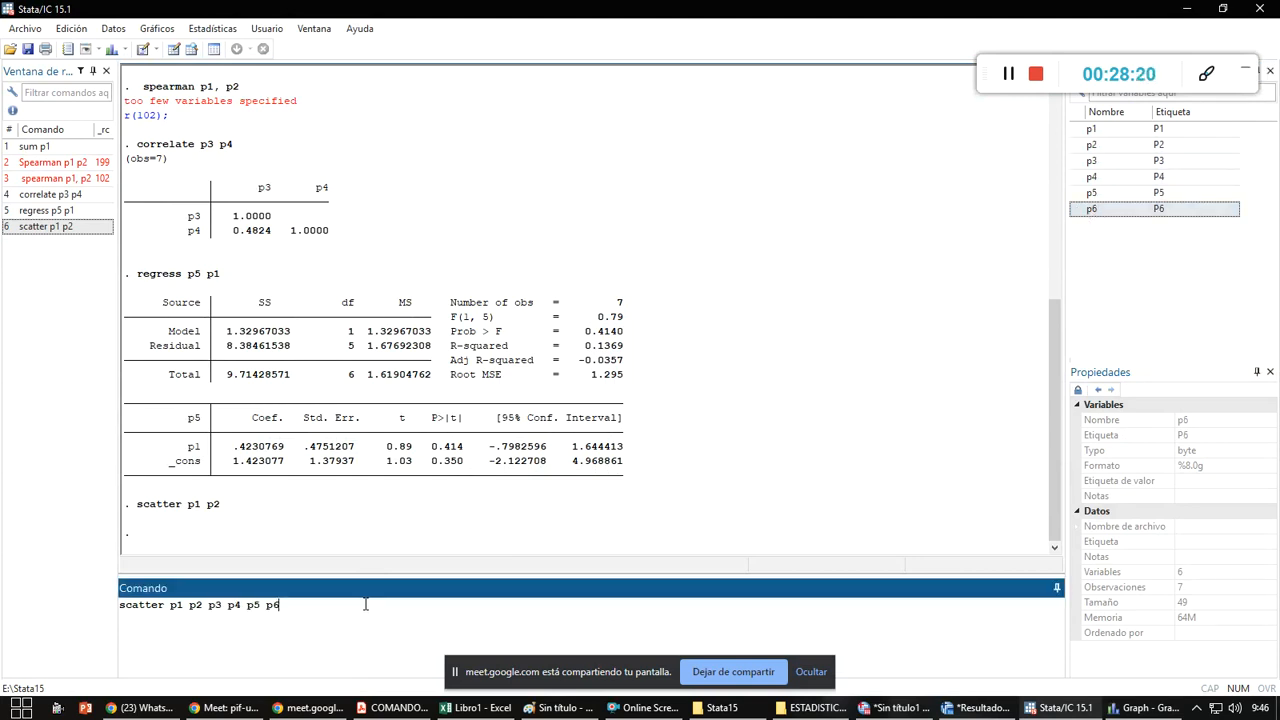
key("Return")
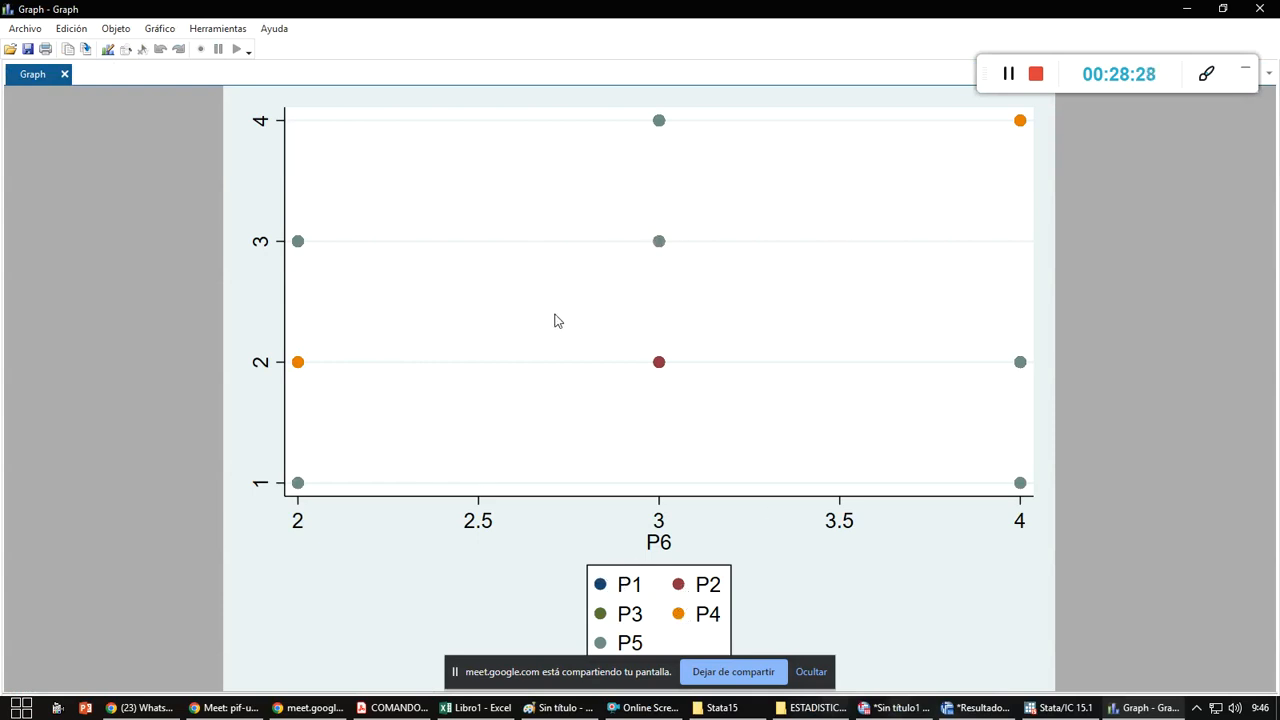
- Go back to the PDF manual and read from the scatter example on page 74 through the lv outlier checks to the qnorm plot
key("alt+Tab")
key("alt+Tab")
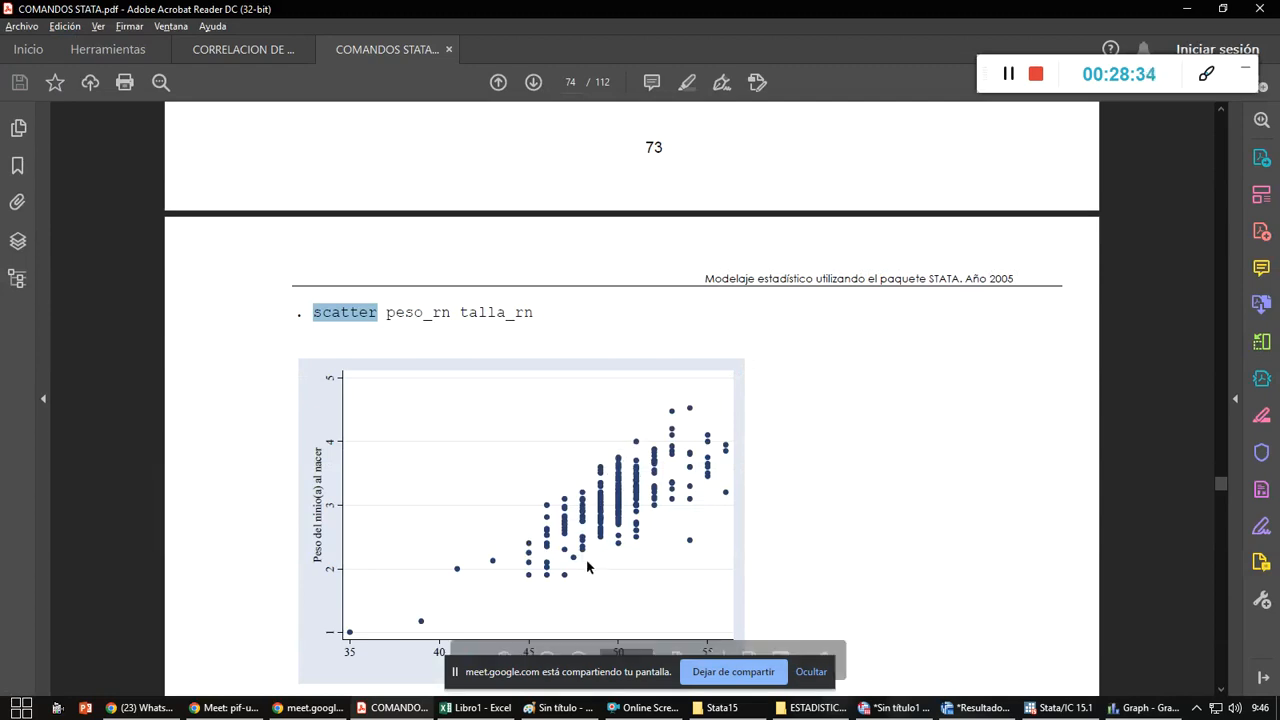
scroll(822, 450, "down", 1)
scroll(822, 450, "down", 4)
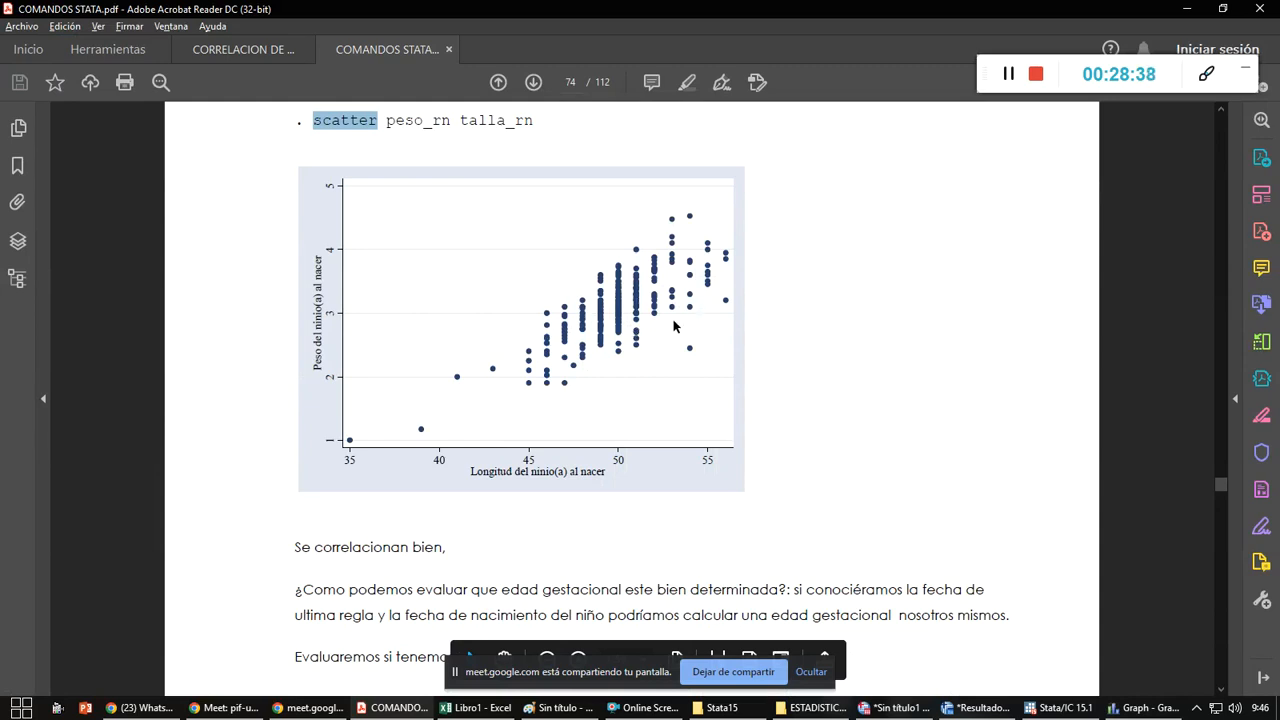
scroll(705, 392, "down", 7)
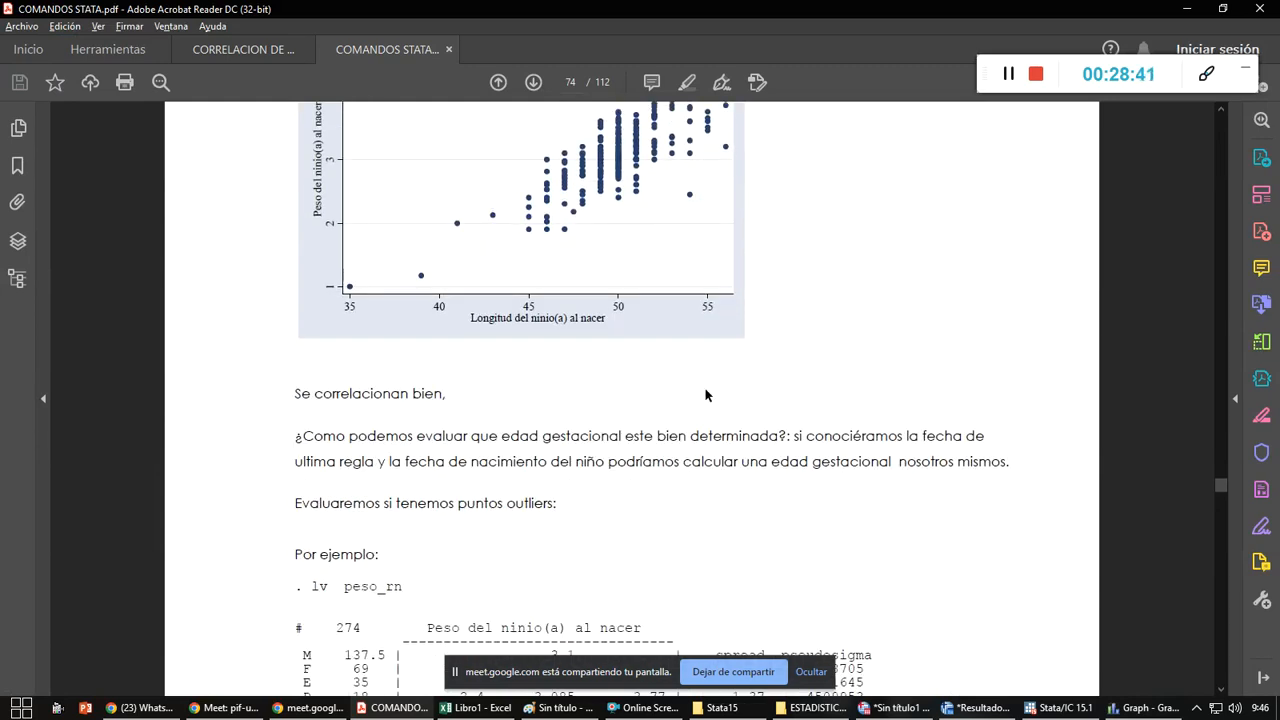
scroll(705, 388, "down", 8)
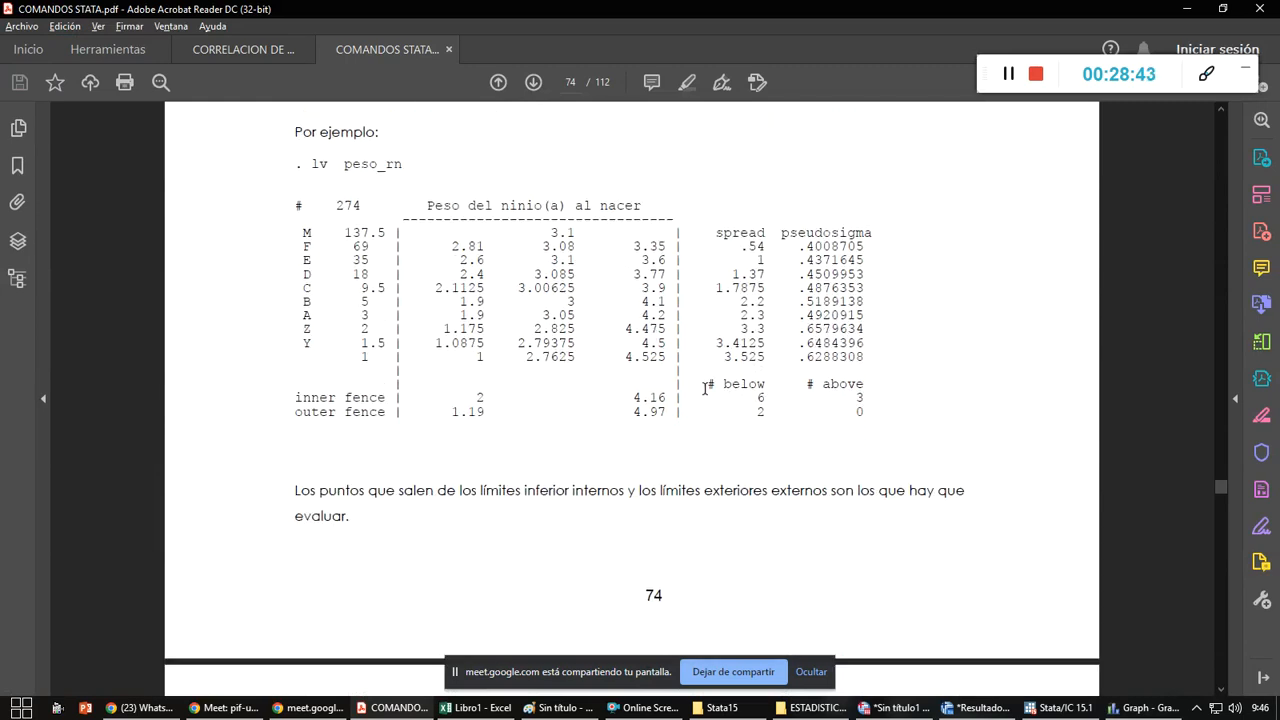
scroll(705, 388, "down", 8)
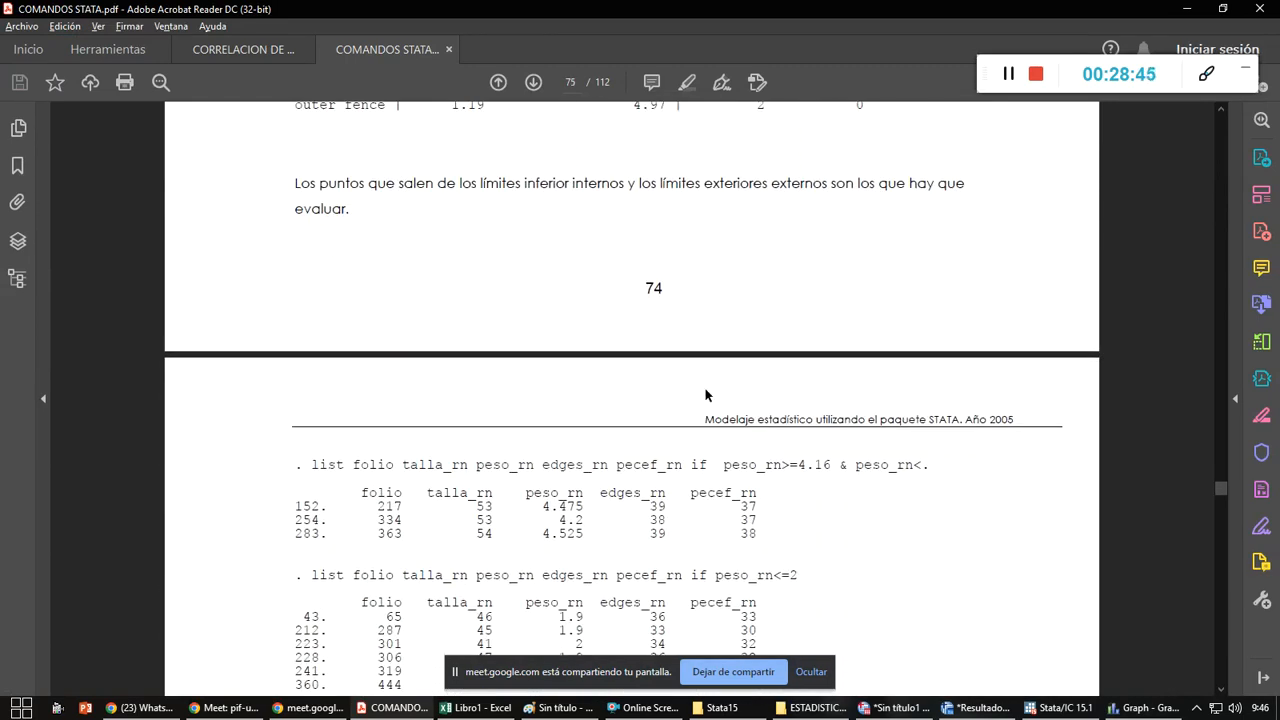
scroll(705, 388, "down", 10)
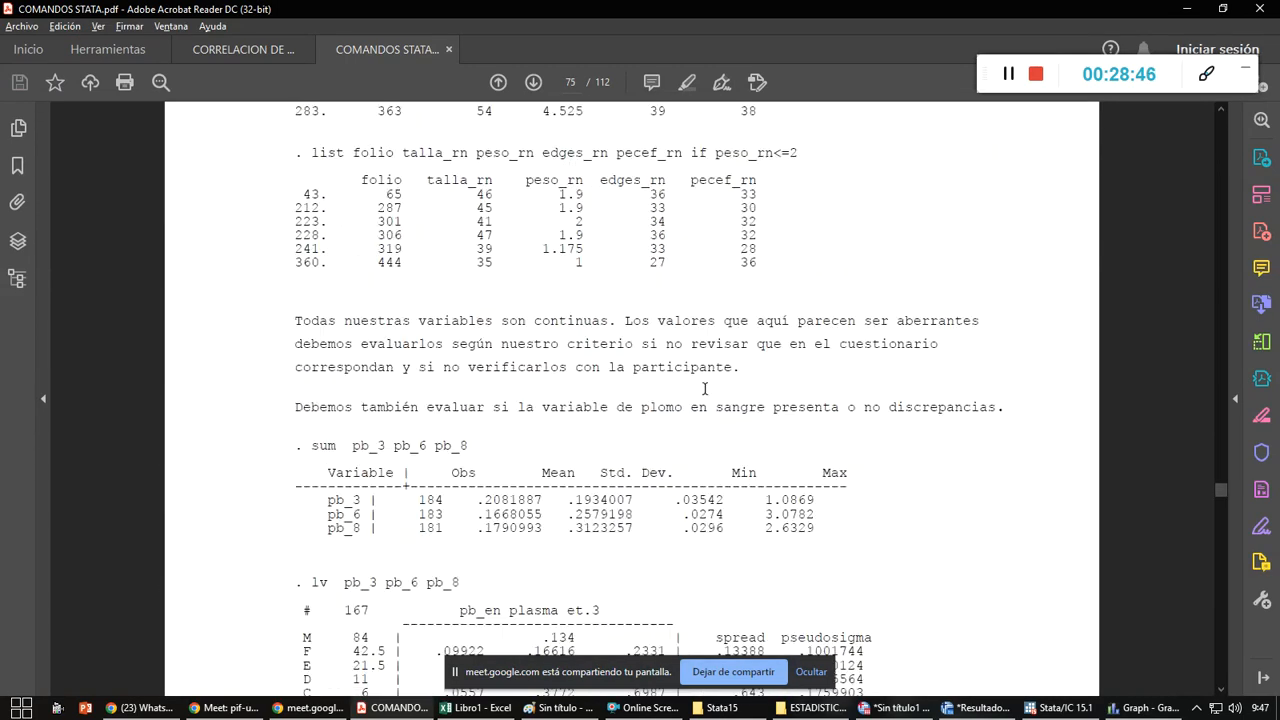
scroll(705, 388, "down", 12)
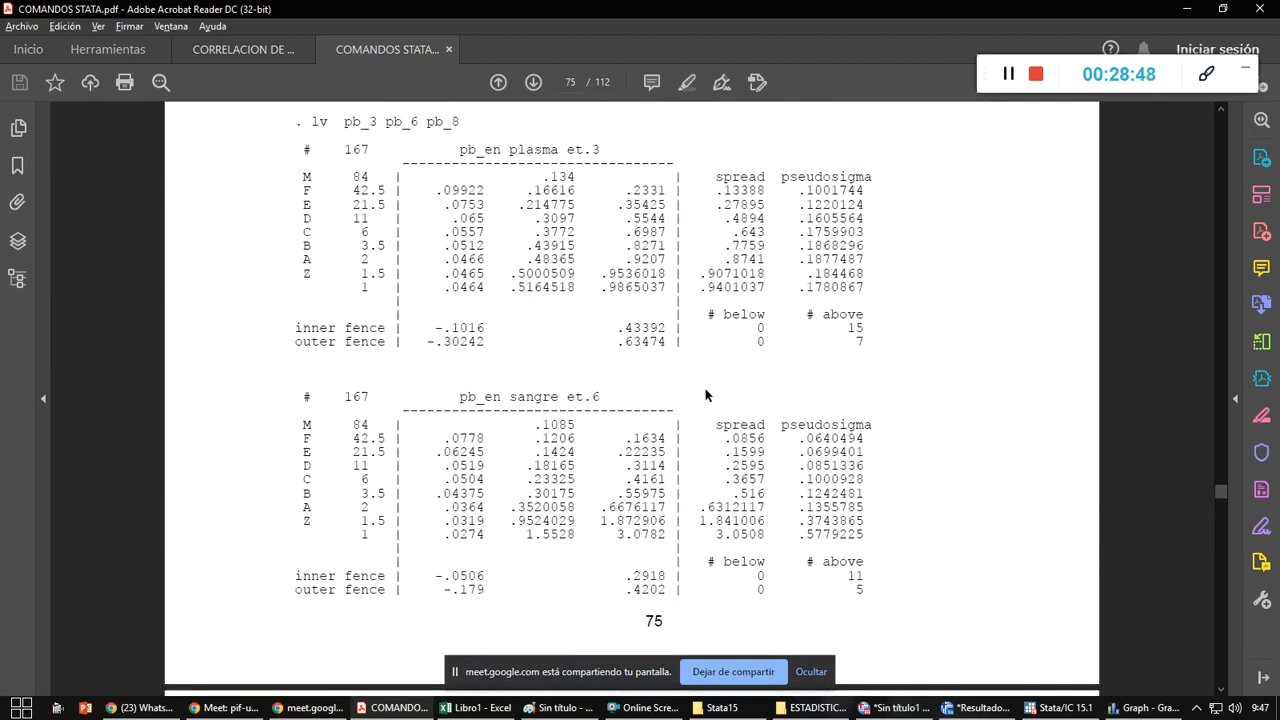
scroll(705, 388, "down", 16)
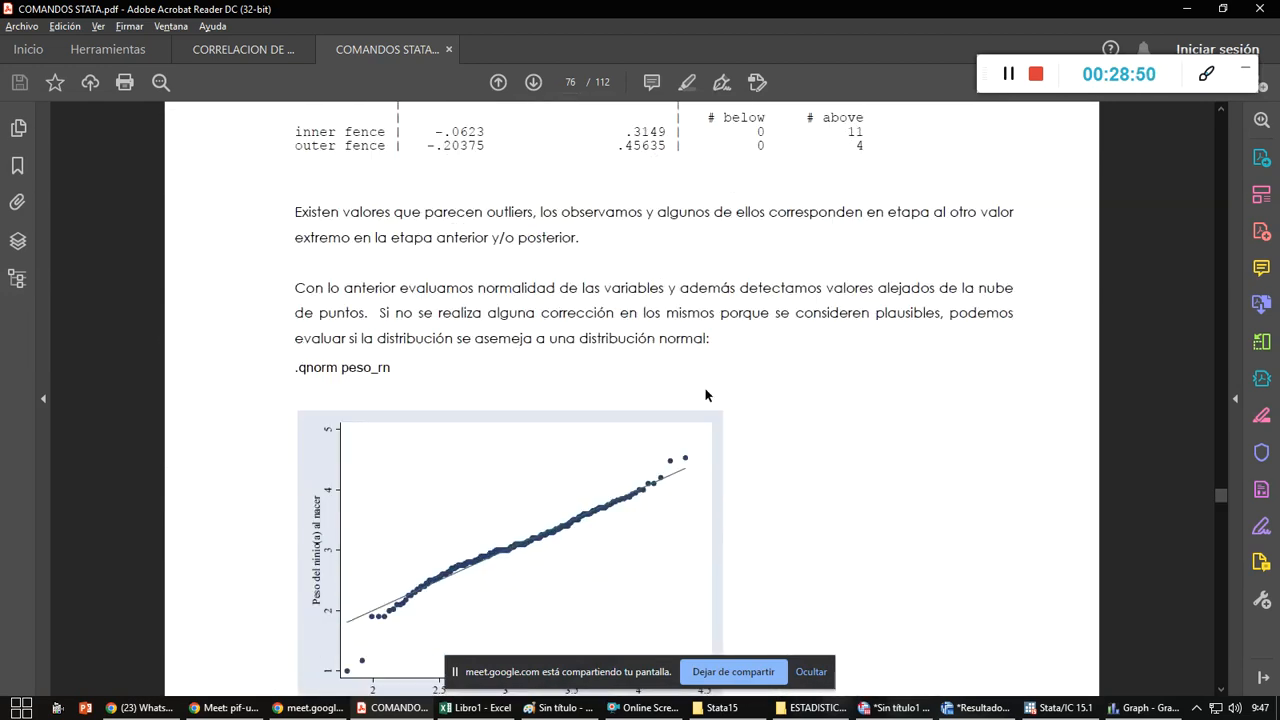
scroll(705, 395, "down", 3)
scroll(705, 390, "up", 3)
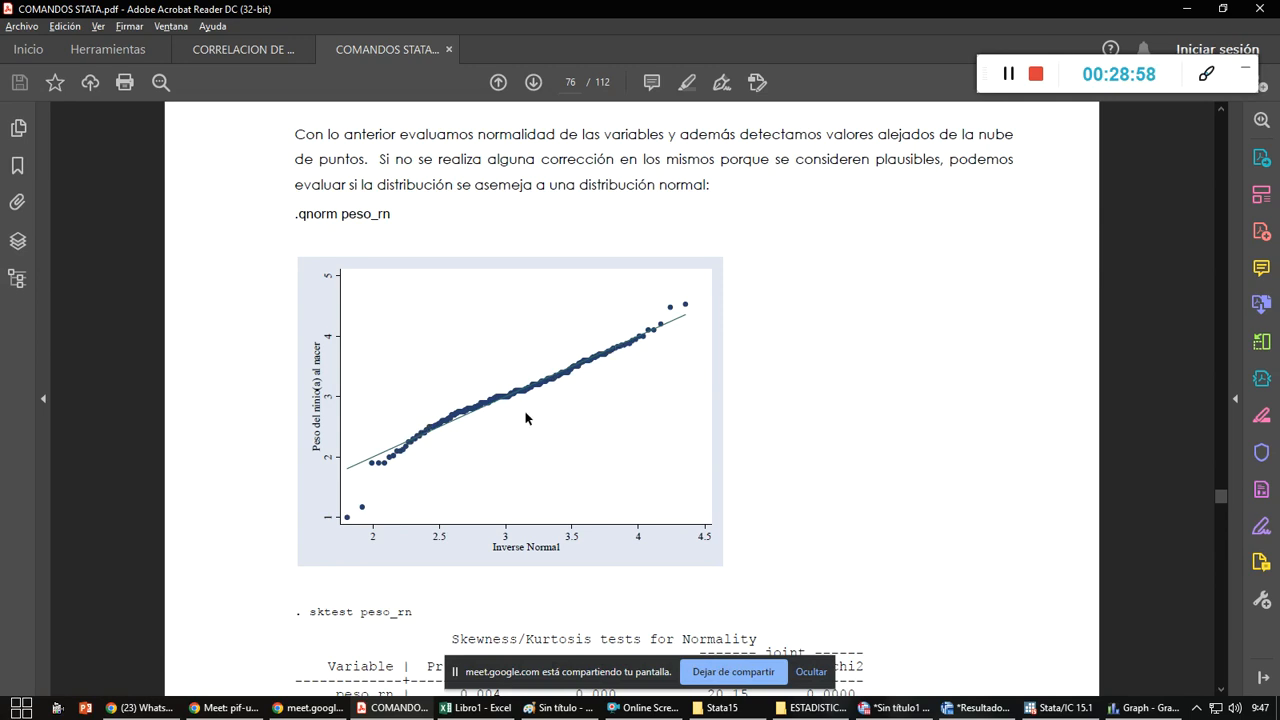
- Read through the sktest normality test and the pwcorr and pcorr correlation examples on pages 76 to 78 of the manual
scroll(527, 418, "down", 6)
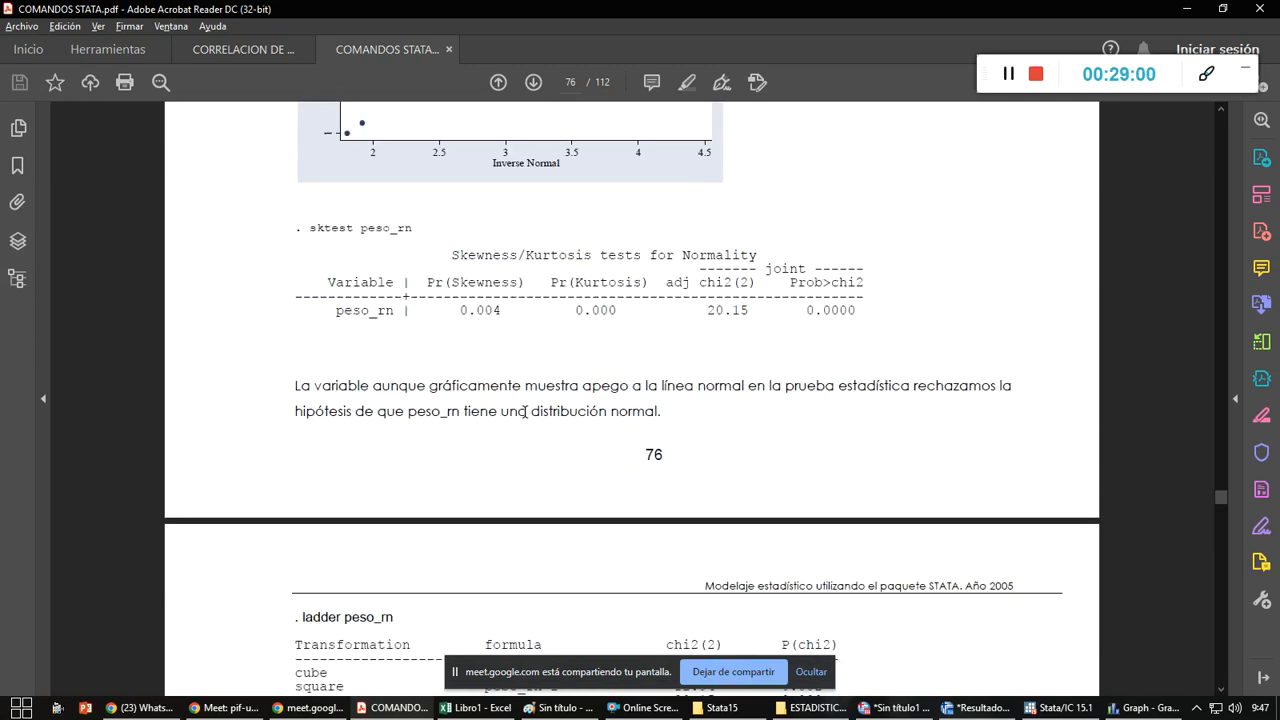
scroll(524, 411, "down", 4)
scroll(524, 411, "down", 11)
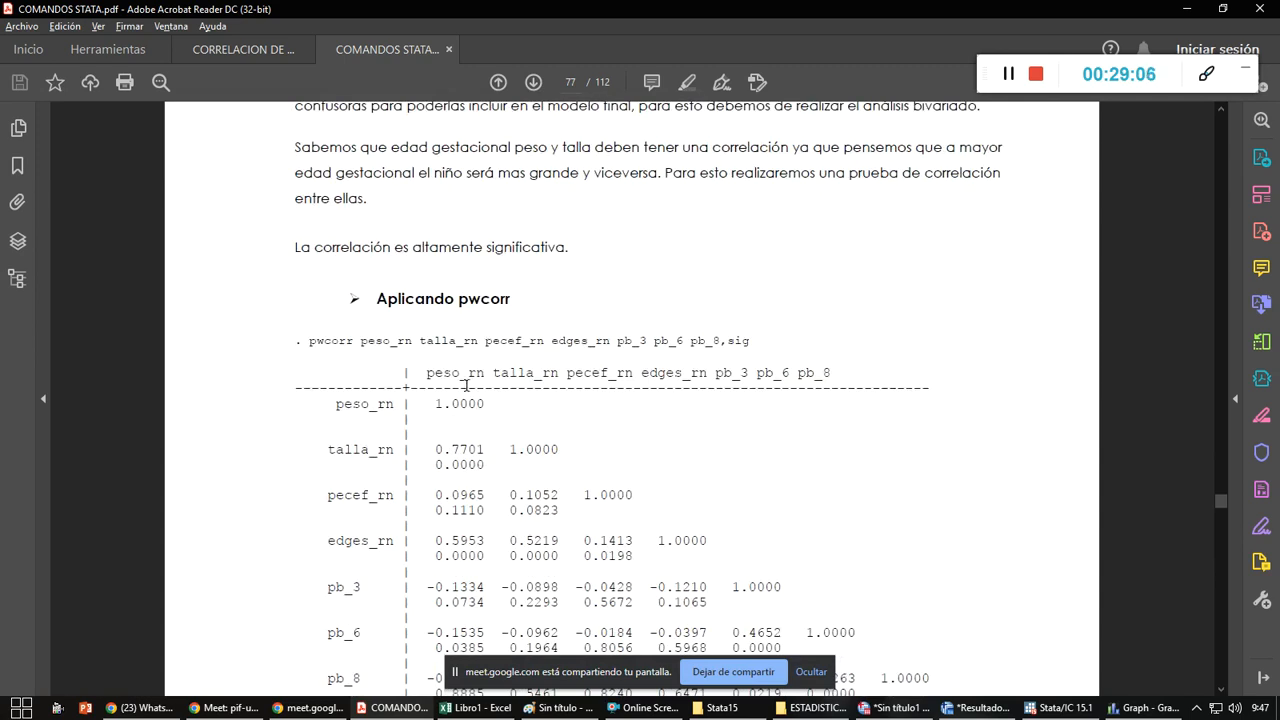
scroll(574, 352, "down", 10)
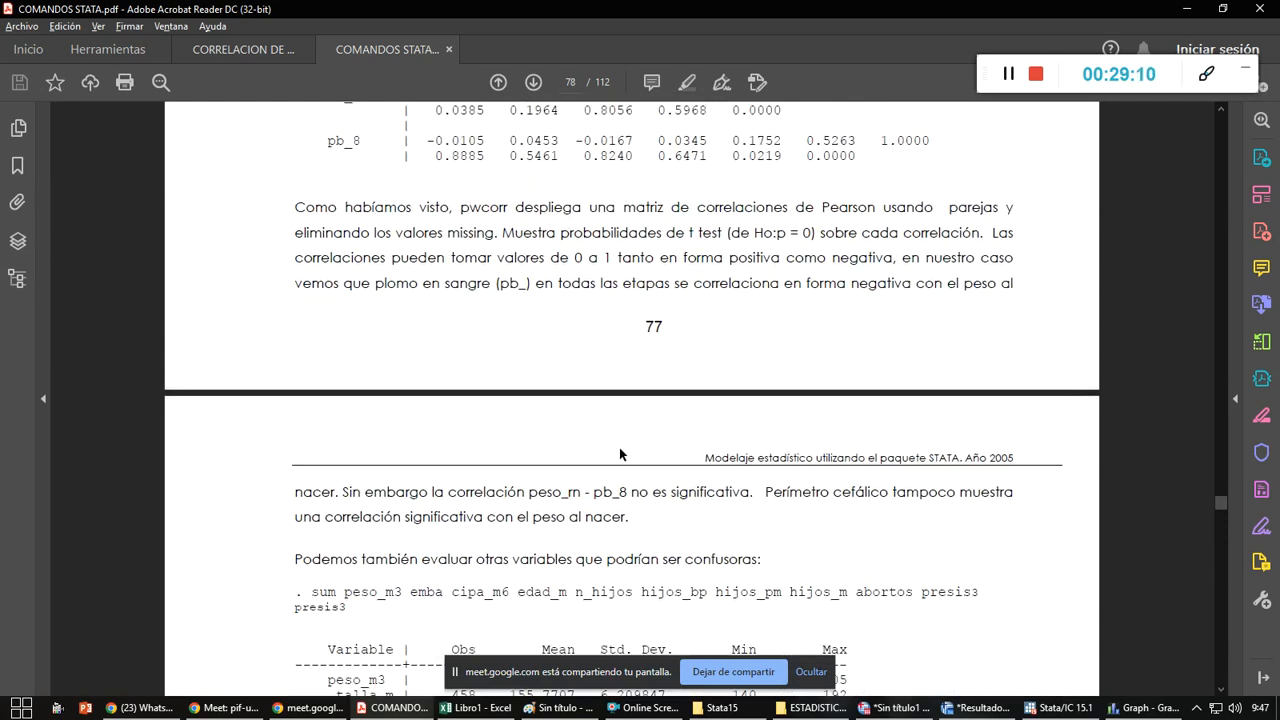
scroll(619, 454, "down", 3)
scroll(540, 400, "down", 7)
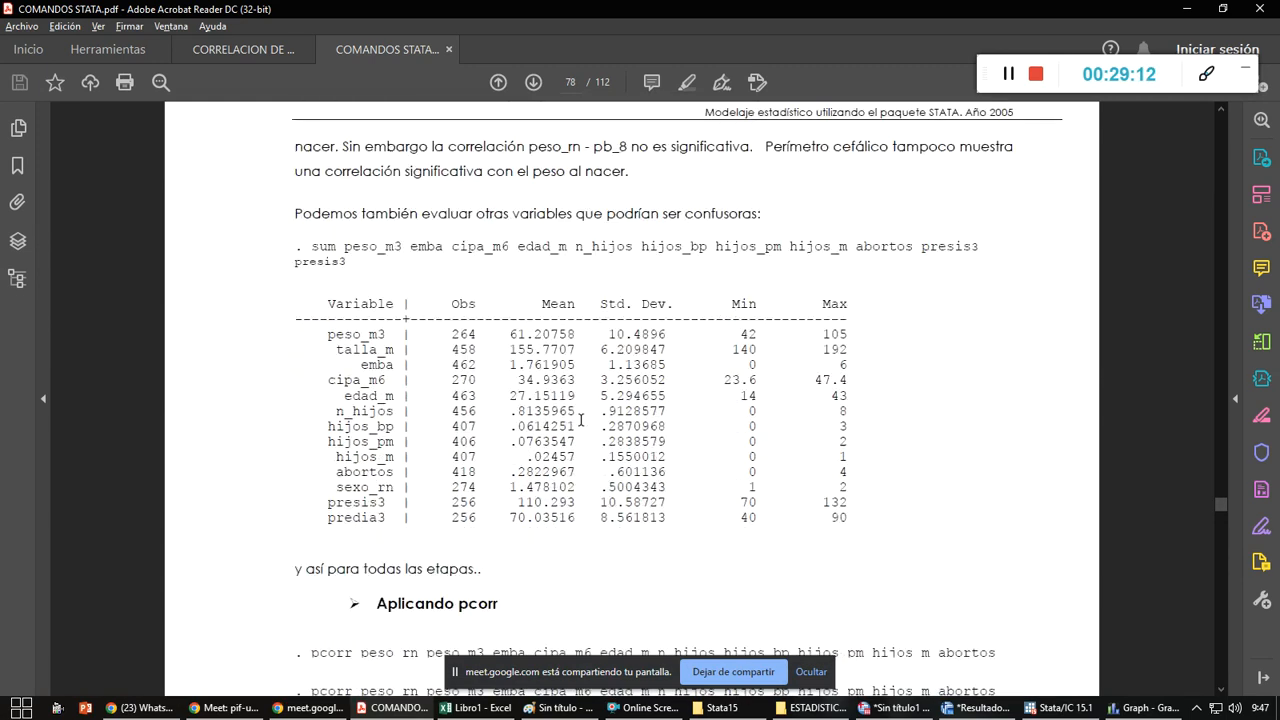
scroll(581, 426, "down", 4)
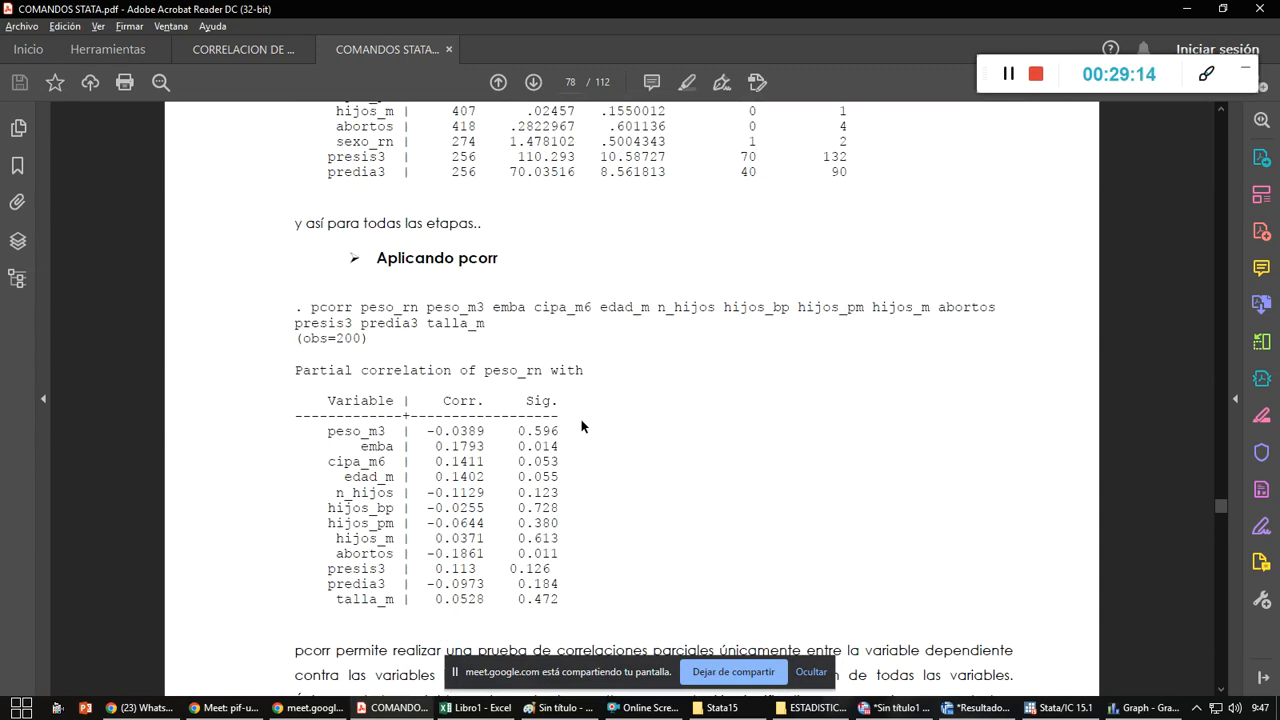
- Examine the ttest and kwallis examples on page 79, highlighting the ttest command name and the Kruskal-Wallis chi-squared and probability lines
scroll(581, 426, "down", 13)
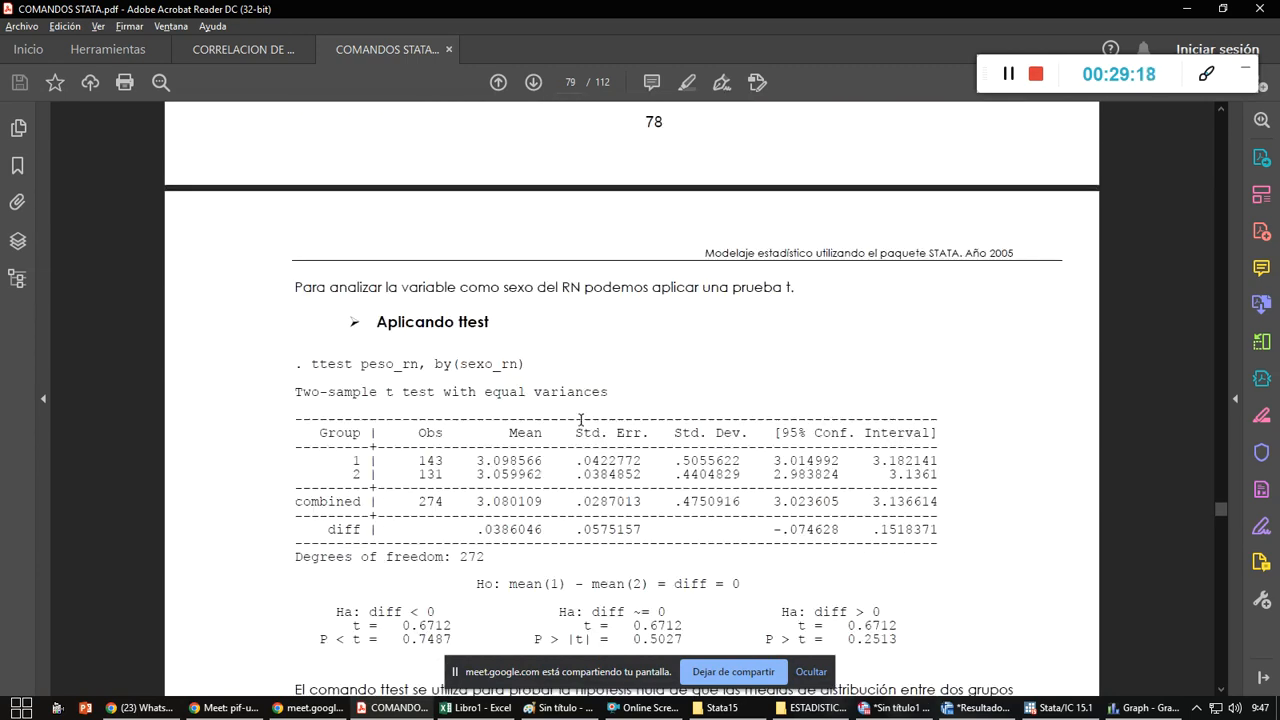
left_click_drag(310, 364, 350, 373)
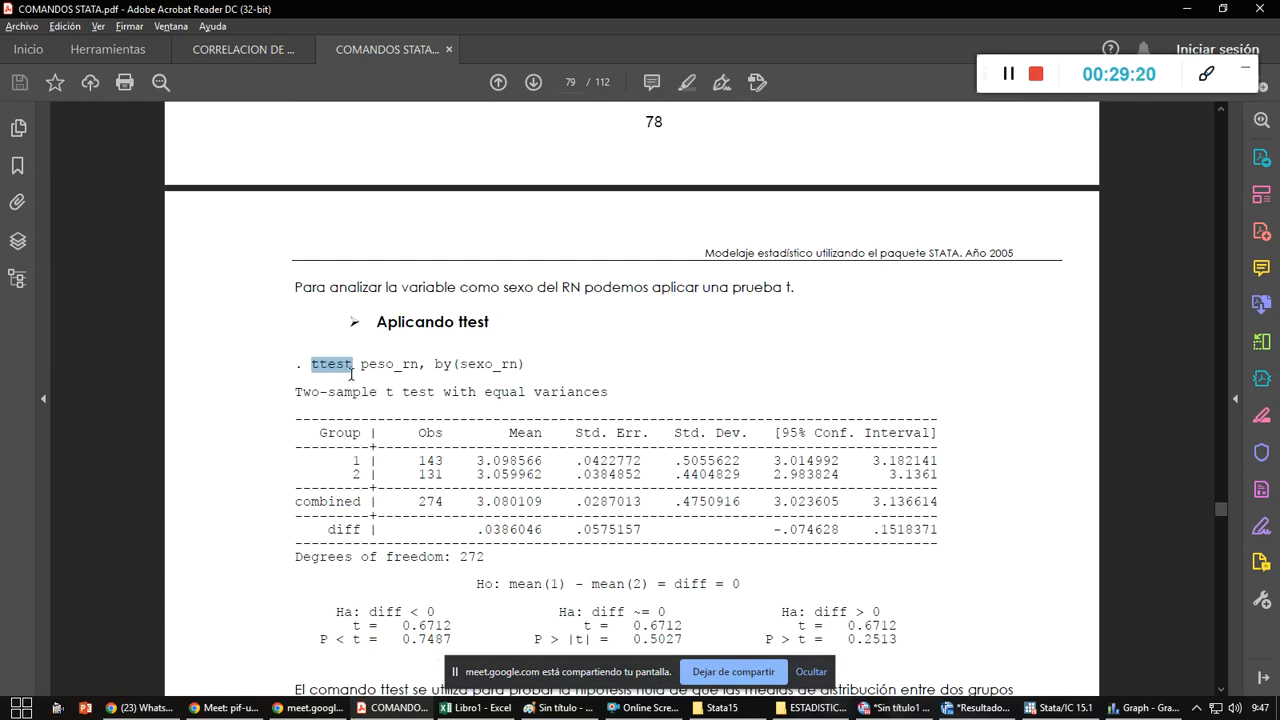
scroll(686, 384, "down", 10)
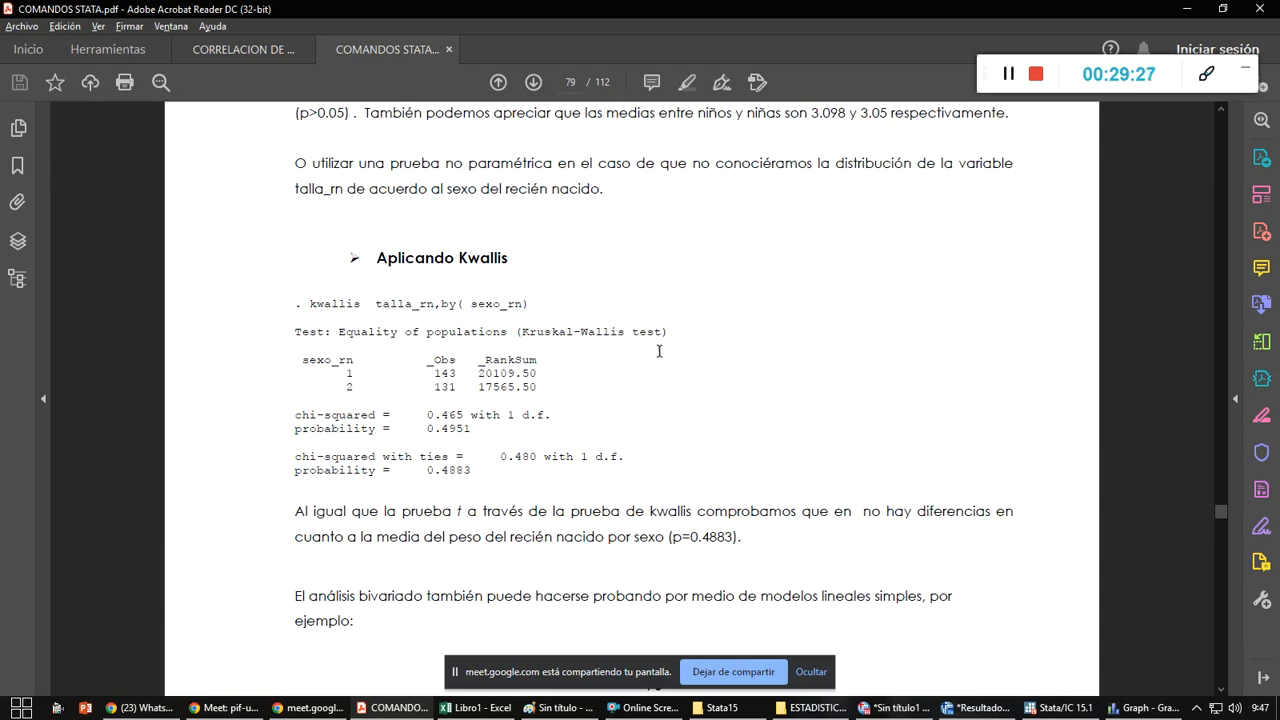
scroll(656, 347, "down", 5)
scroll(606, 347, "up", 5)
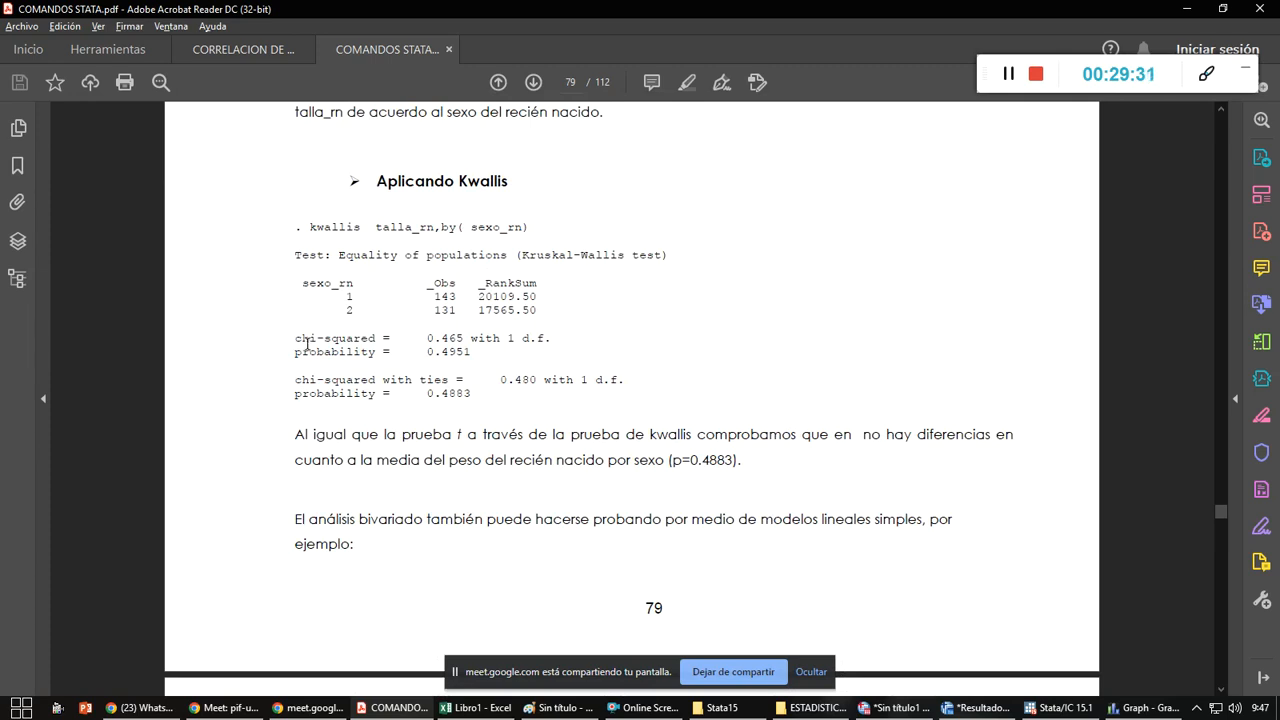
left_click_drag(291, 339, 472, 354)
left_click(430, 339)
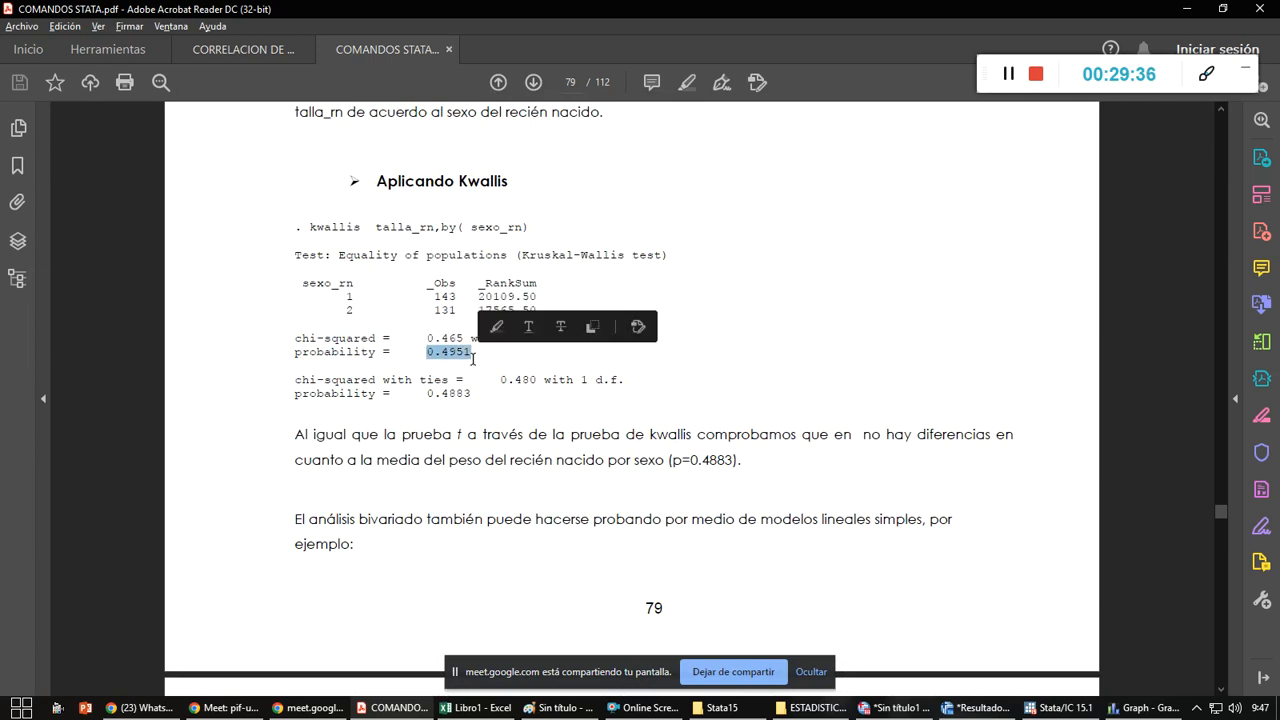
- Read on through the reg examples and the pb_6 quartile recoding to the oneway ANOVA example on page 81
scroll(480, 440, "down", 2)
scroll(479, 440, "down", 10)
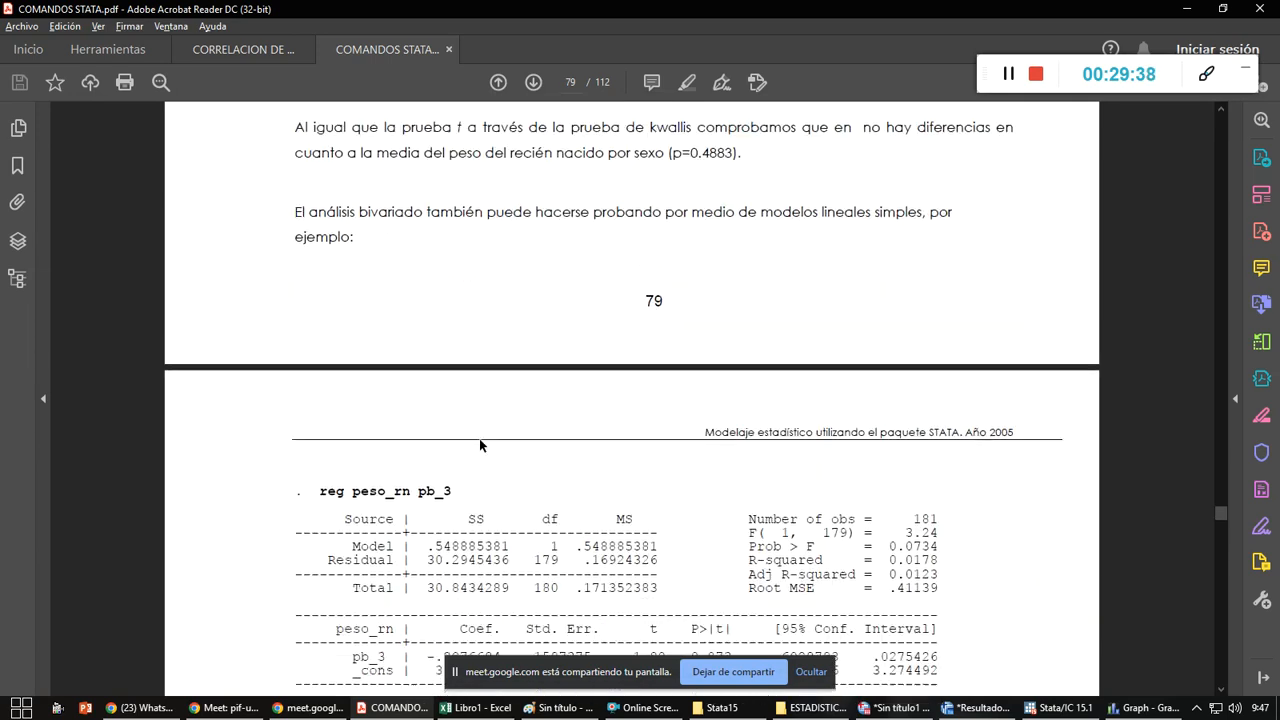
scroll(457, 403, "down", 13)
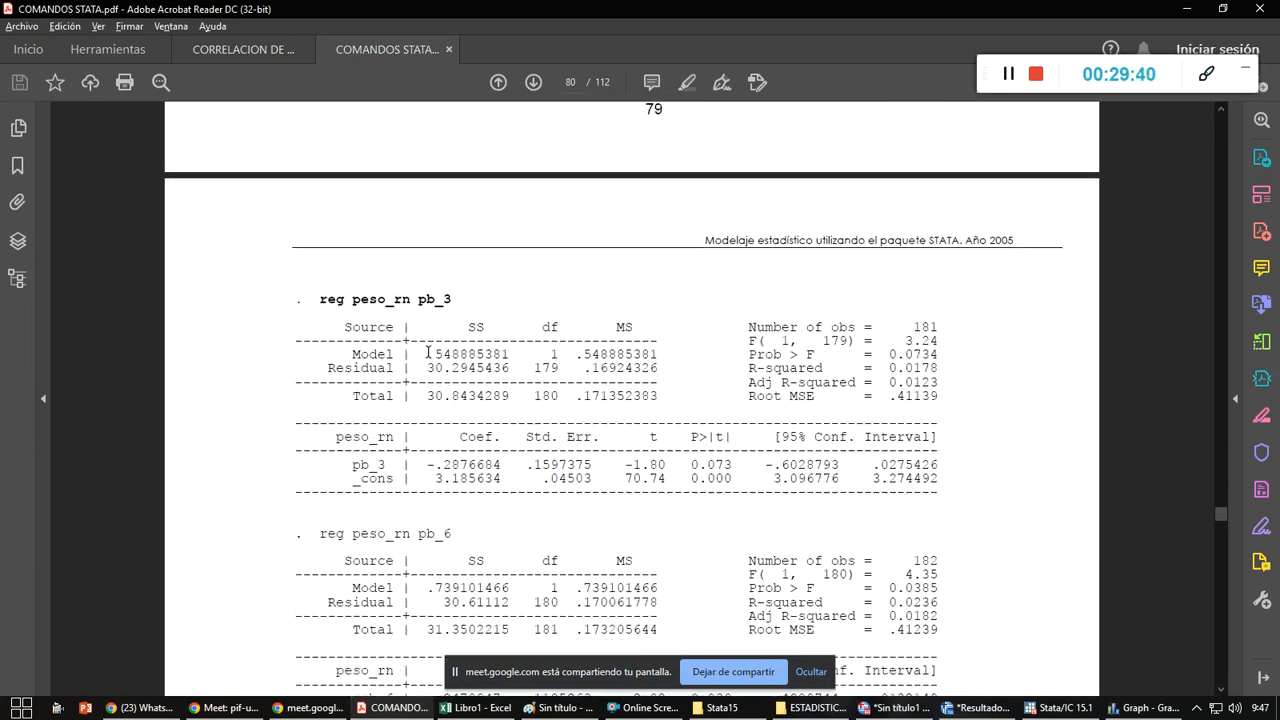
scroll(428, 351, "down", 17)
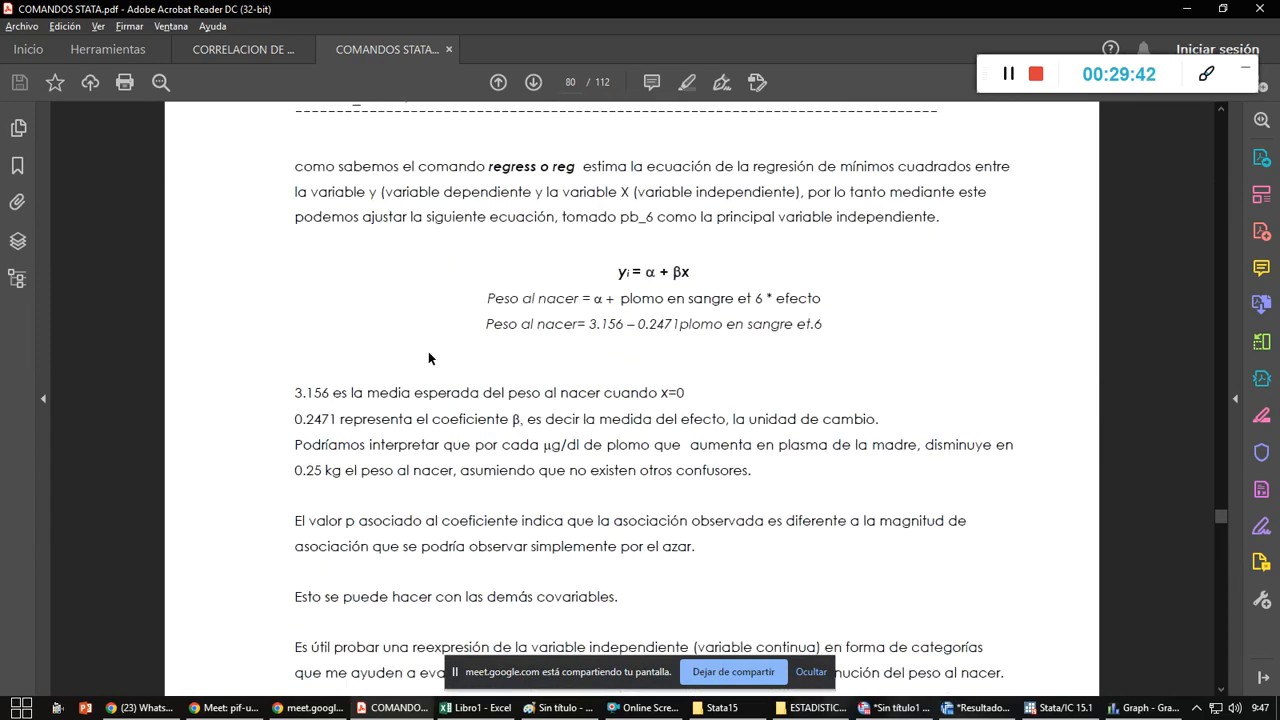
scroll(488, 349, "down", 17)
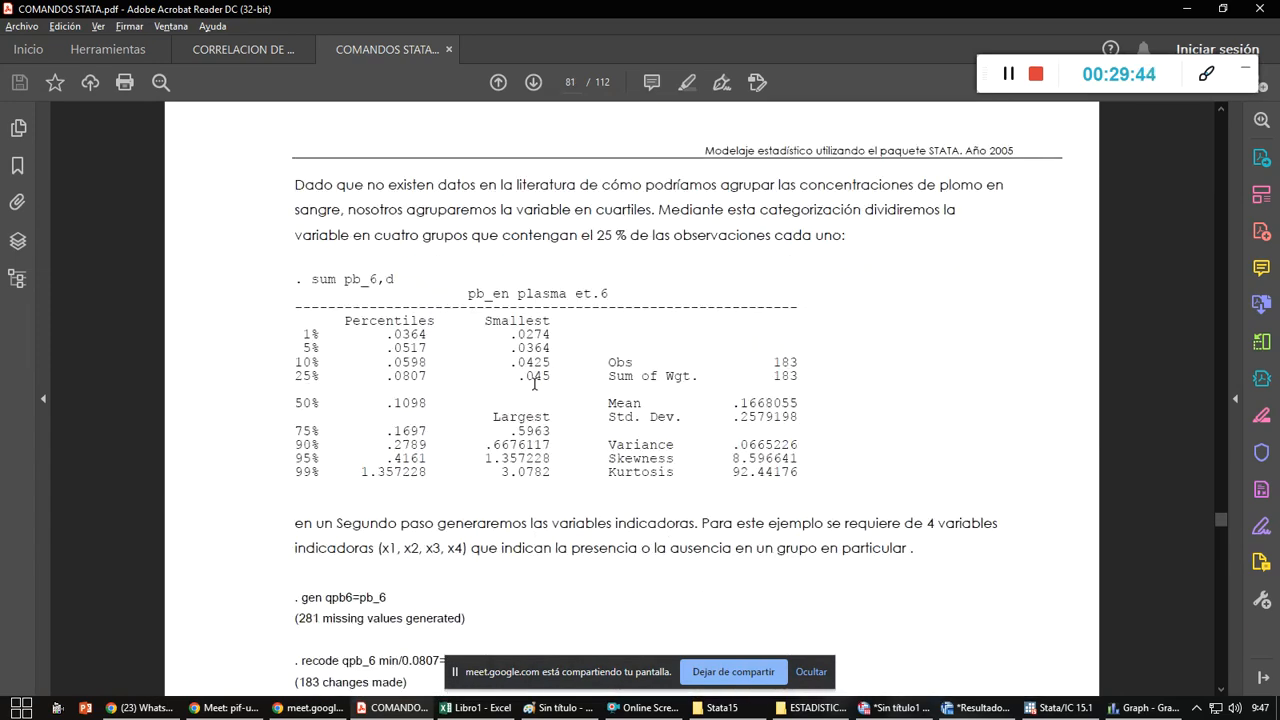
scroll(535, 384, "down", 4)
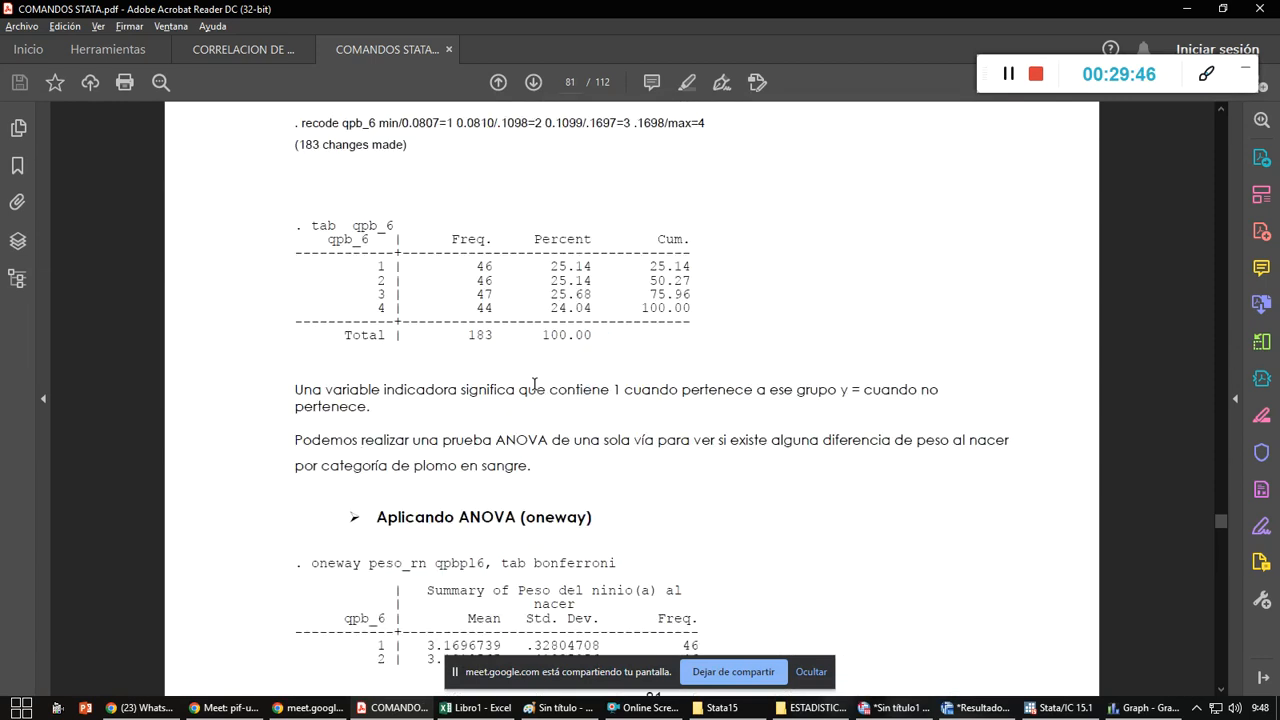
scroll(535, 384, "down", 5)
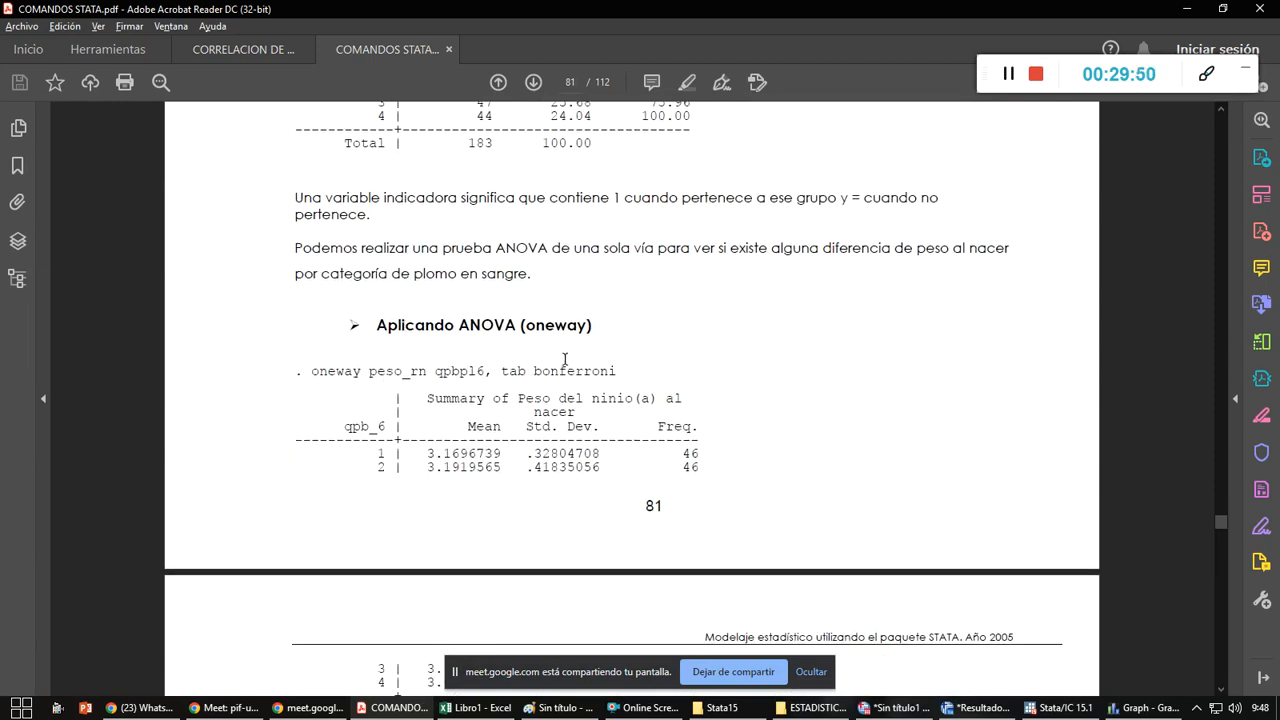
- Read the manual from the oneway ANOVA output on page 81 through the dummy-variable reg and lincom examples to page 85
scroll(779, 406, "down", 20)
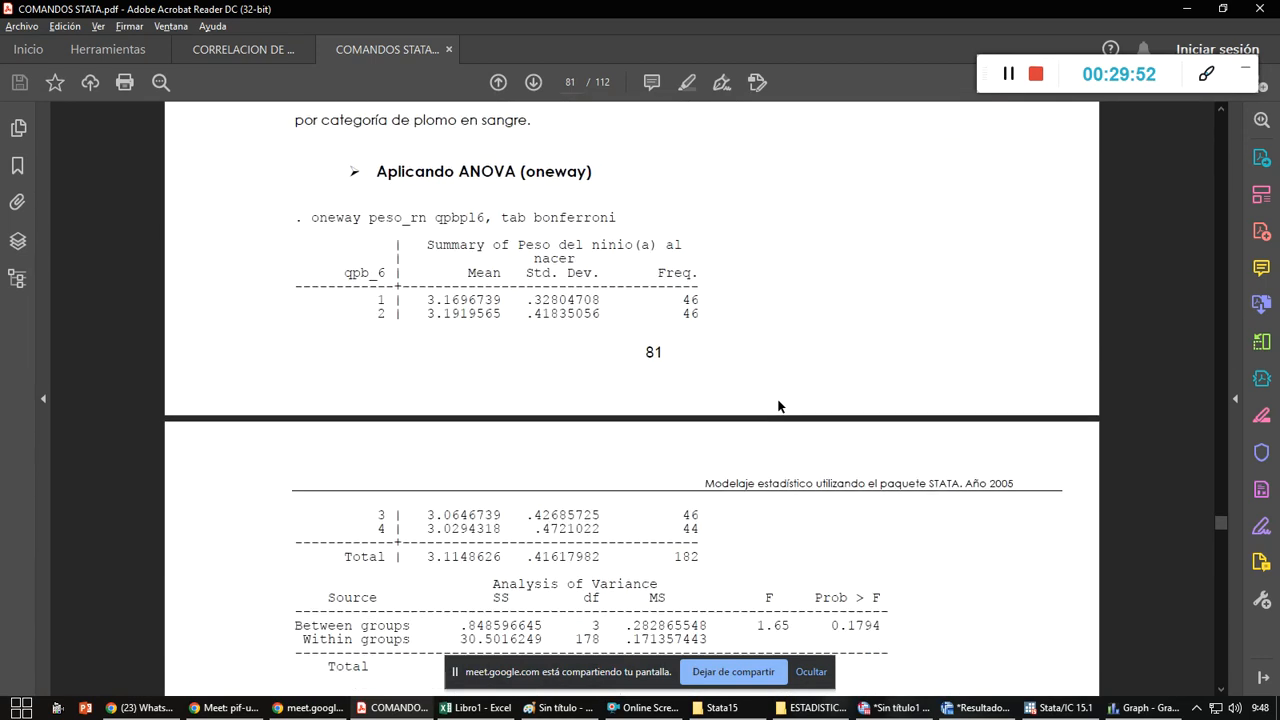
scroll(778, 400, "down", 20)
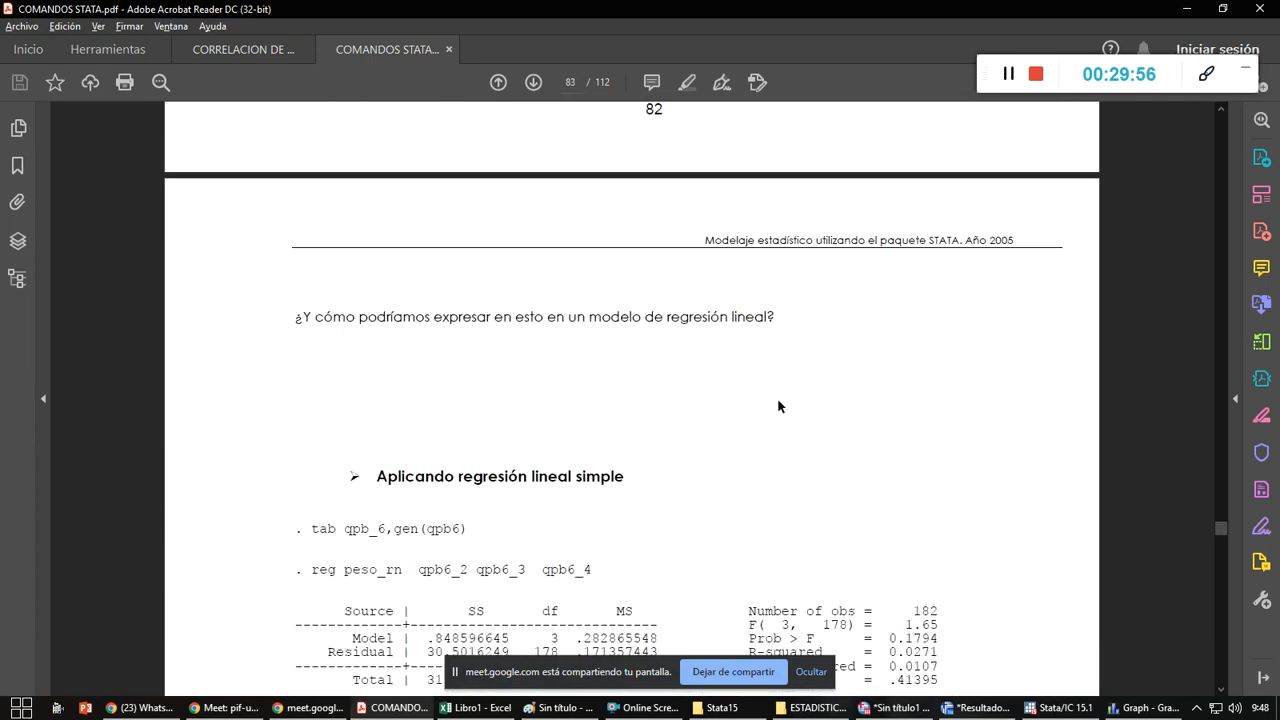
scroll(779, 406, "down", 12)
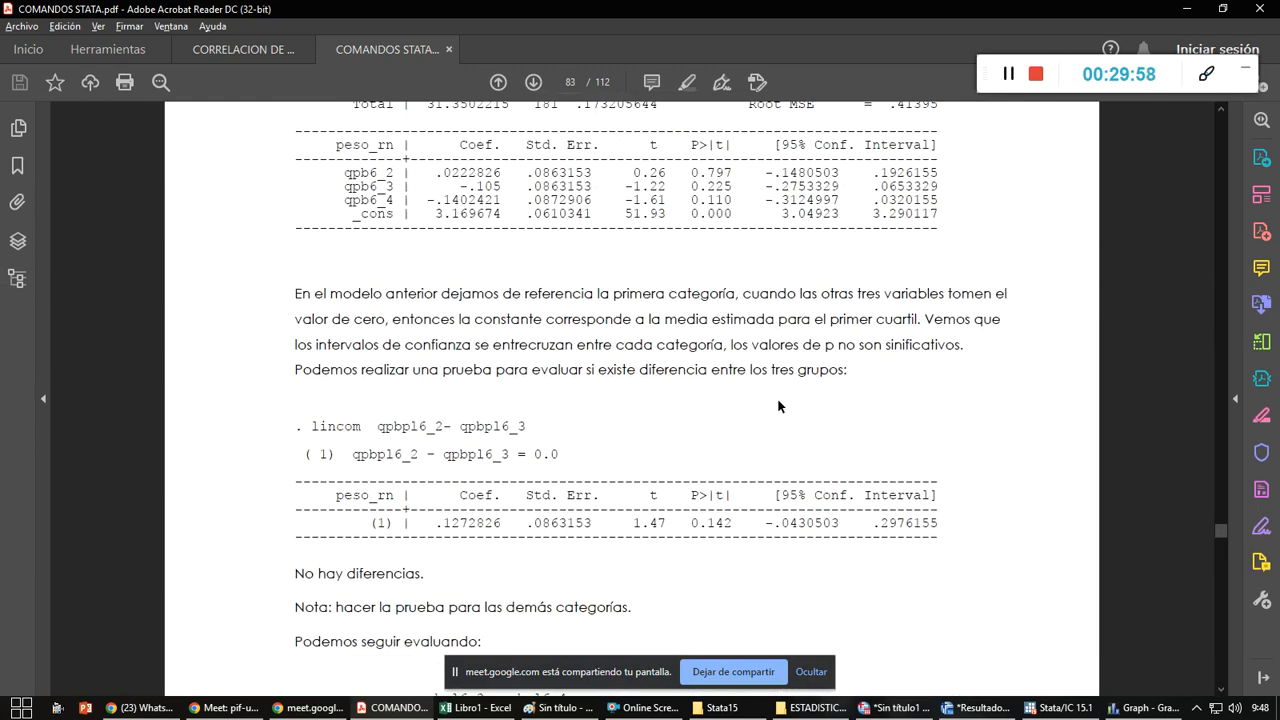
scroll(779, 406, "down", 4)
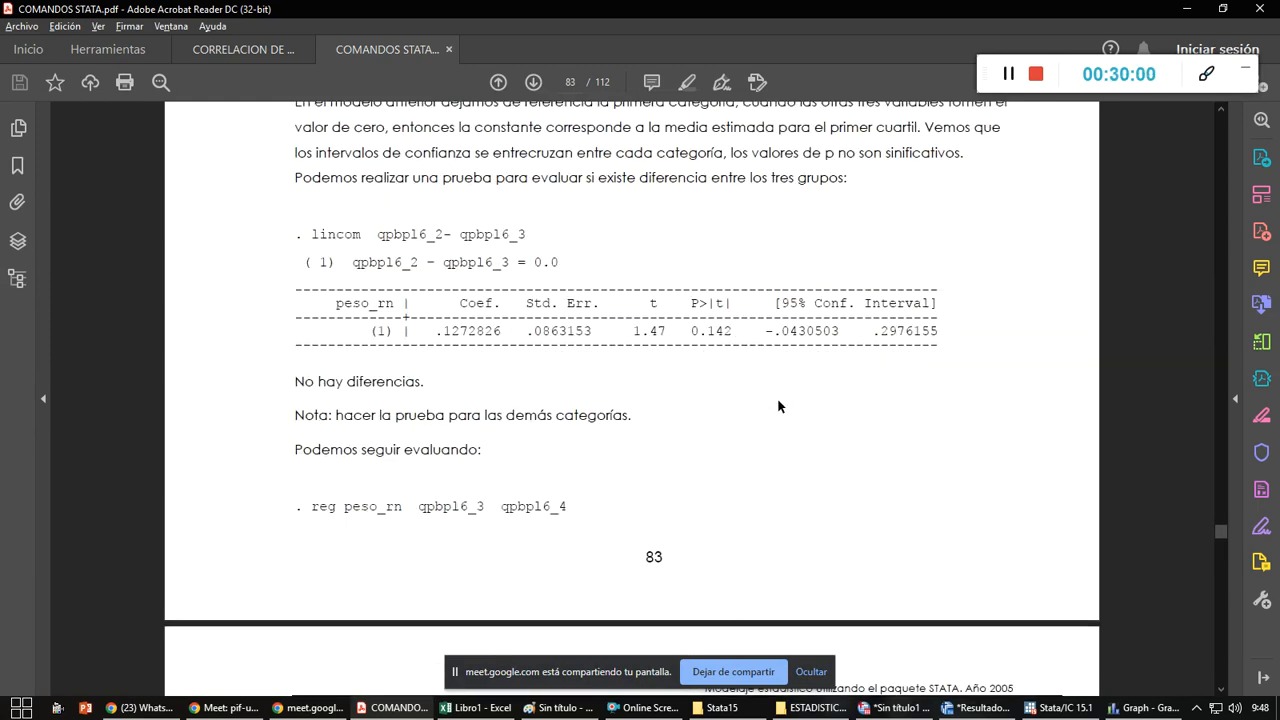
scroll(779, 406, "down", 12)
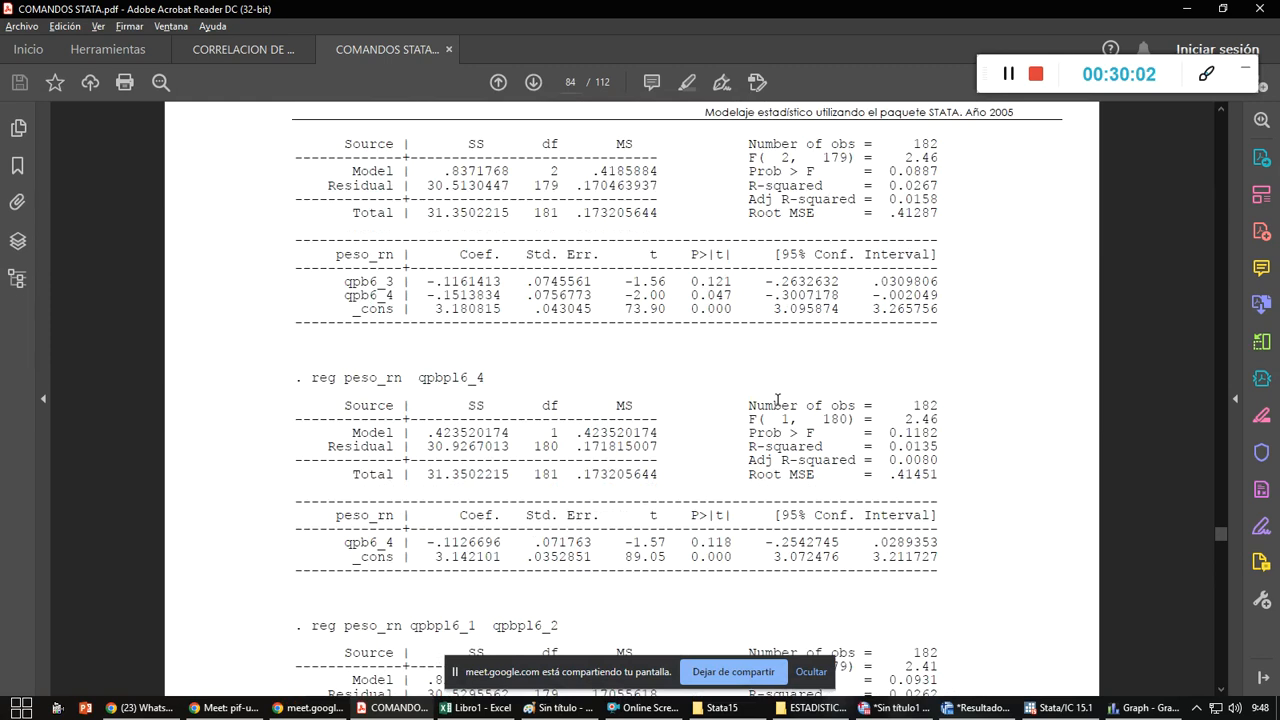
scroll(779, 404, "down", 15)
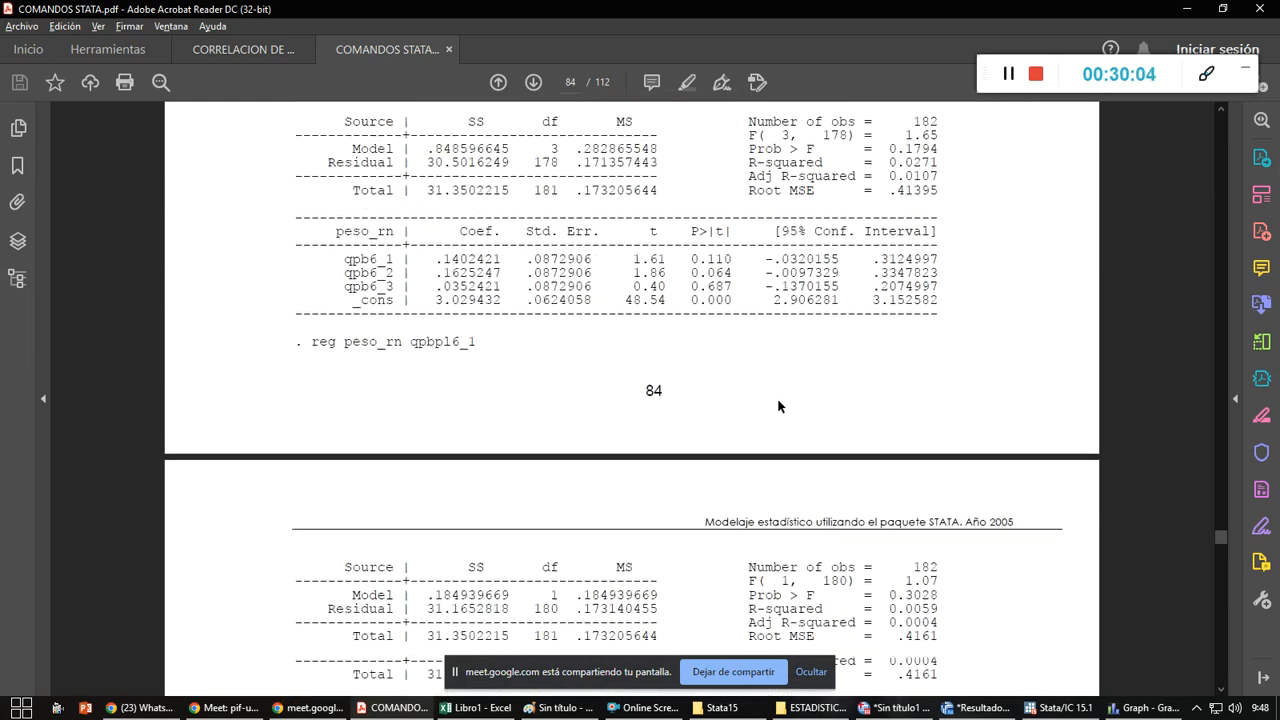
scroll(779, 406, "down", 12)
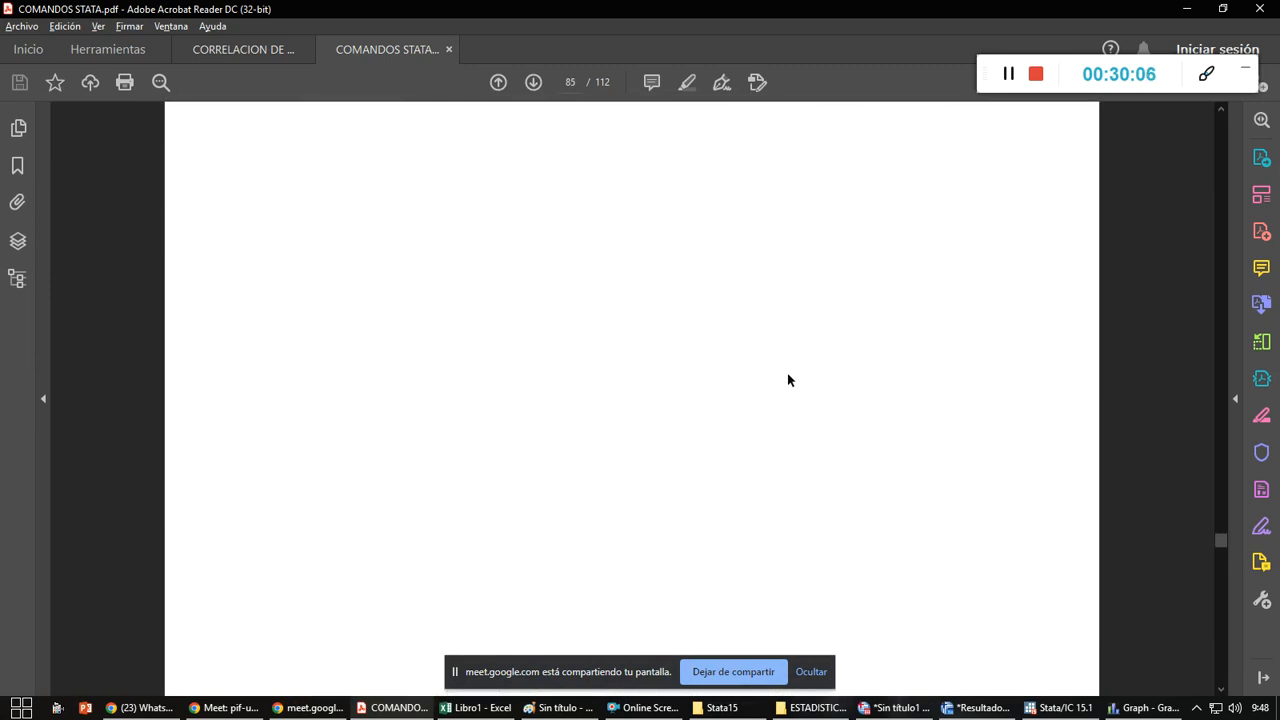
- Switch to Stata and look through its statistics categories, from linear models through treatment effects and SEM to survey data analysis
left_click(1060, 707)
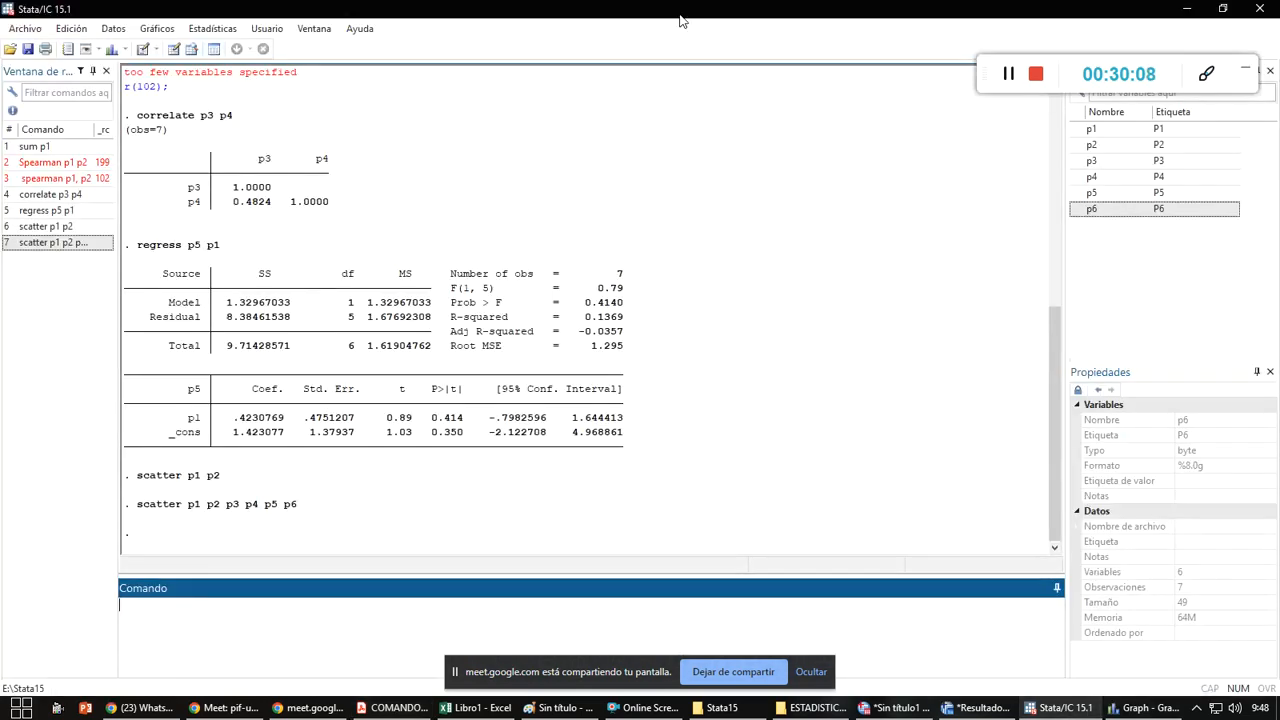
left_click(198, 28)
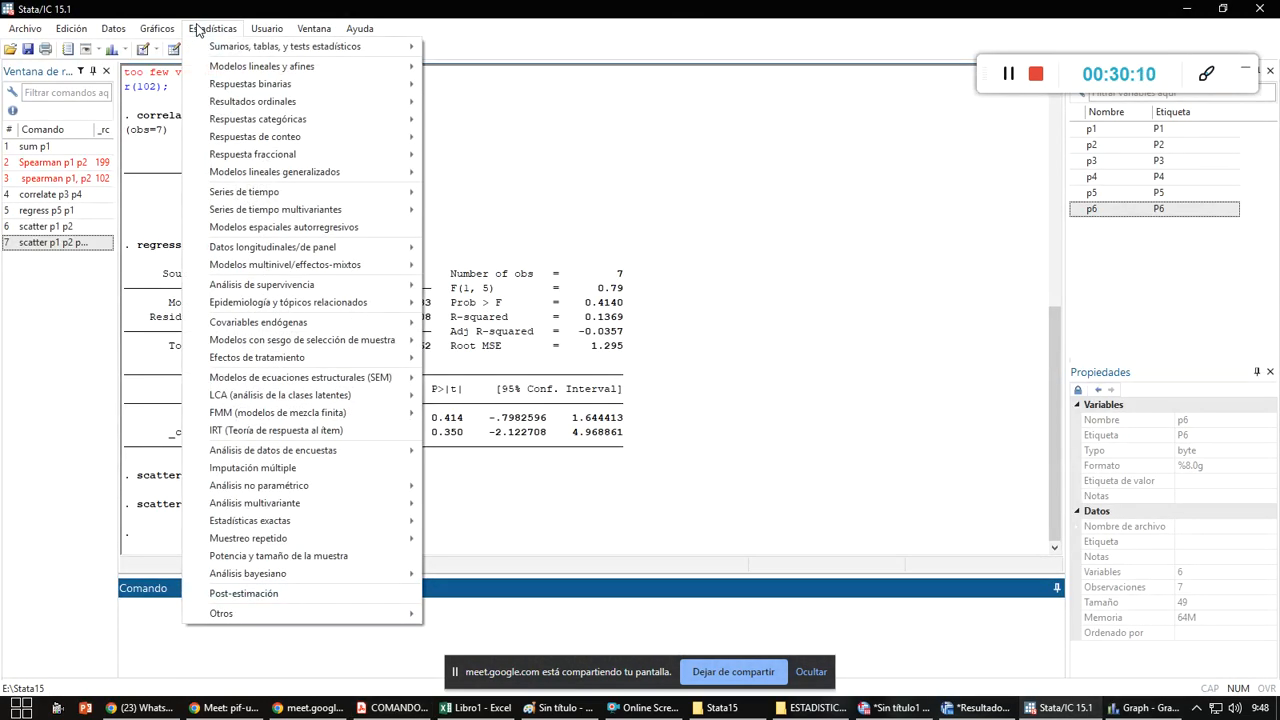
mouse_move(252, 52)
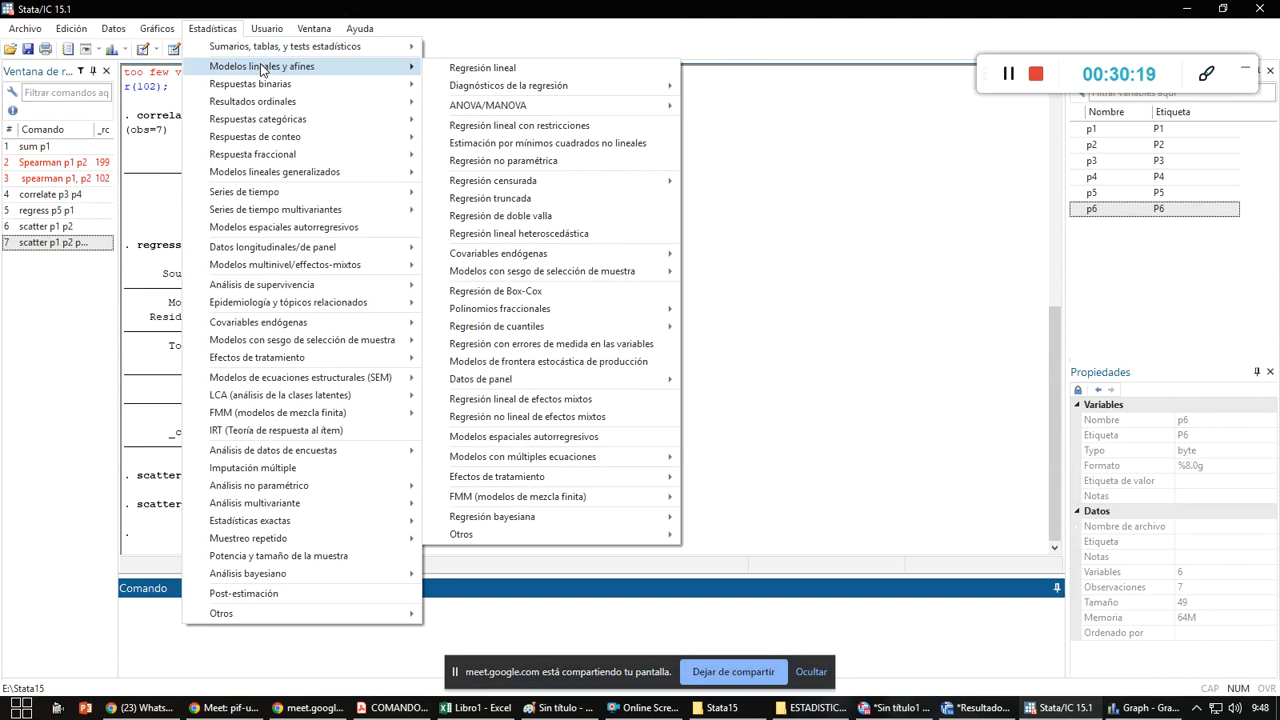
mouse_move(278, 89)
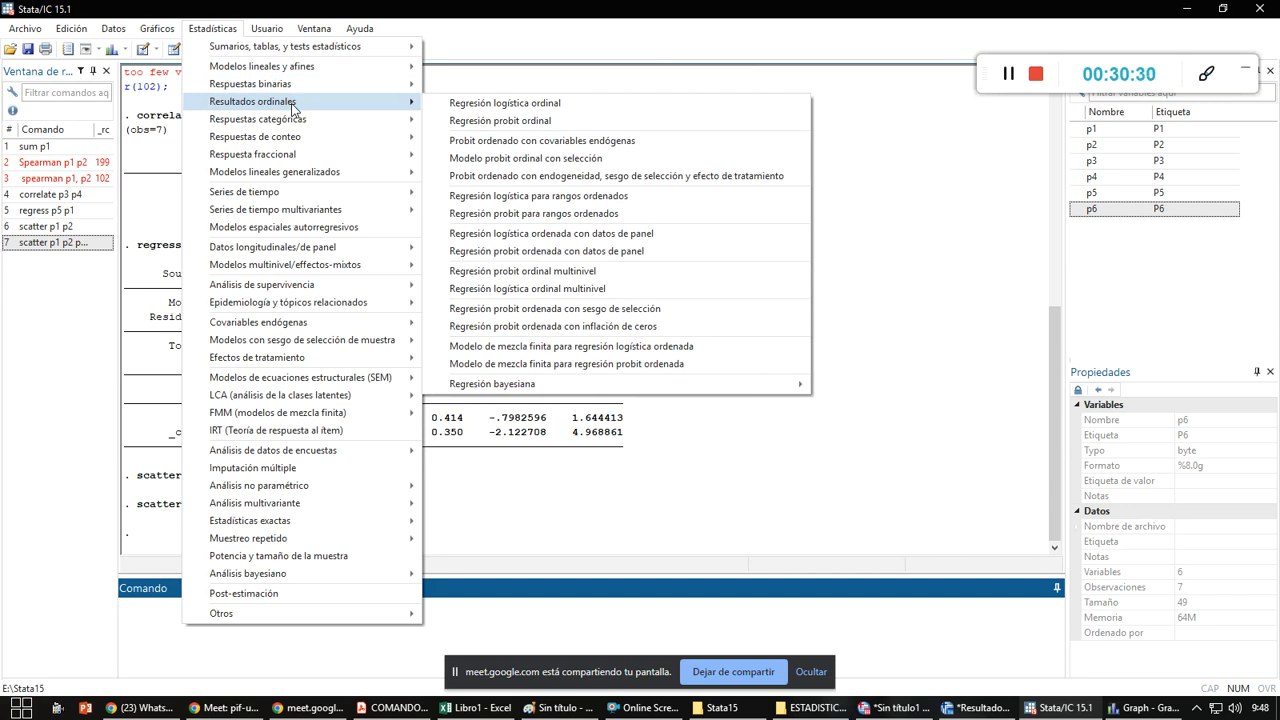
mouse_move(305, 140)
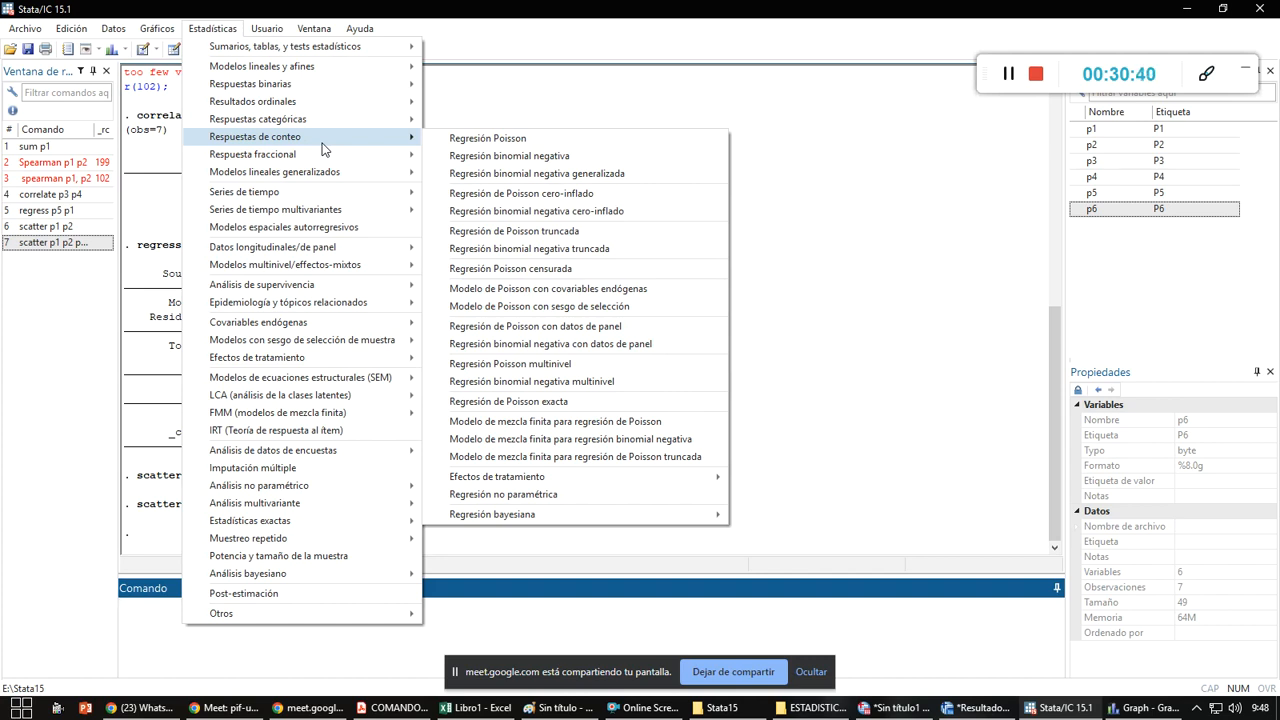
mouse_move(329, 160)
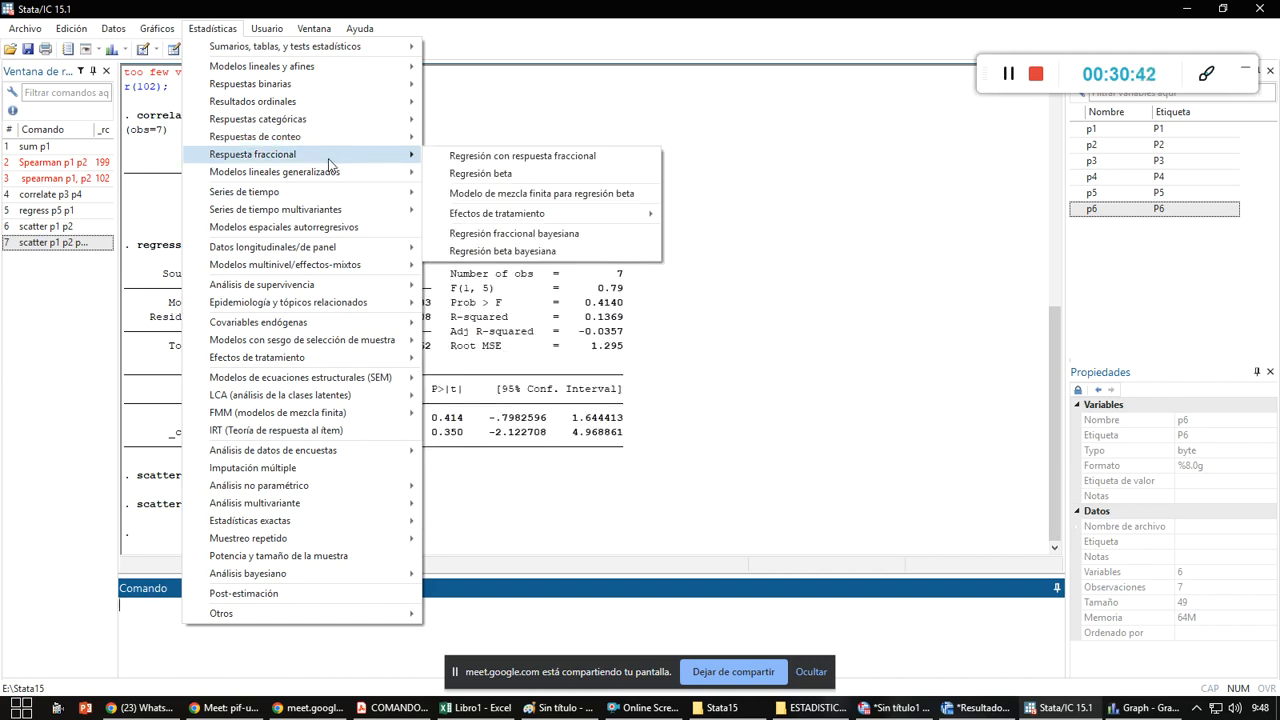
mouse_move(333, 177)
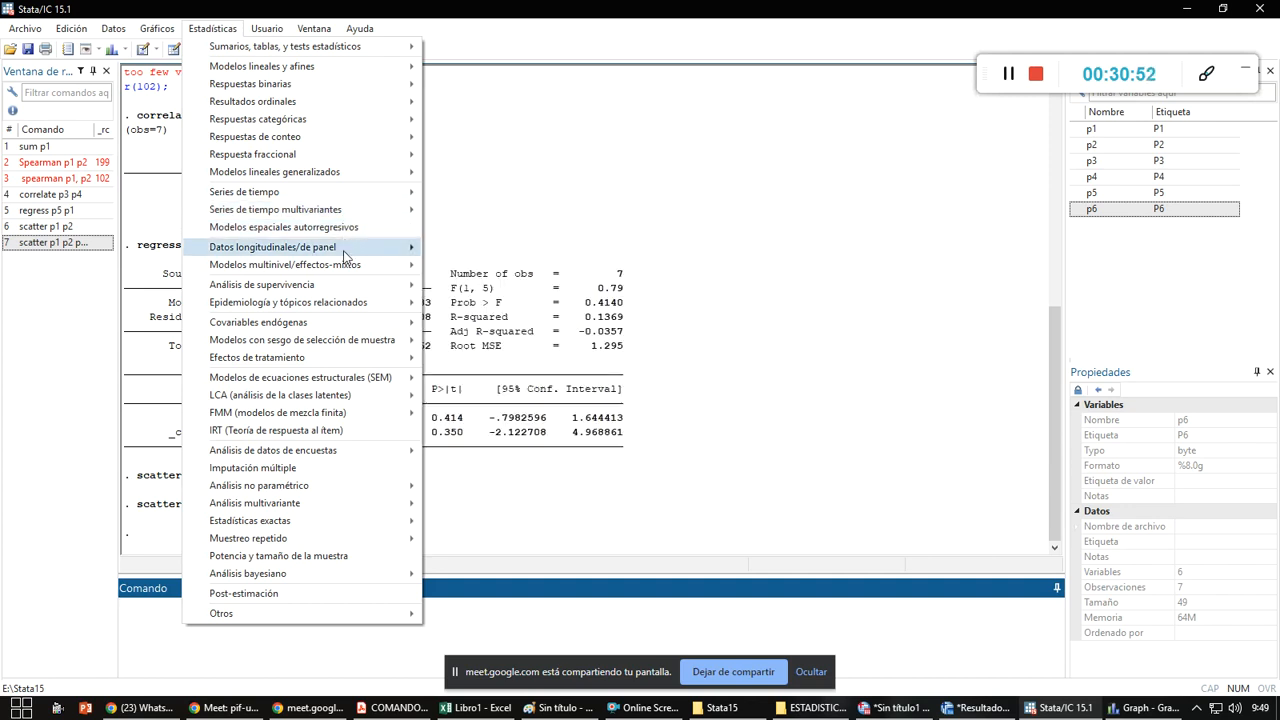
mouse_move(344, 256)
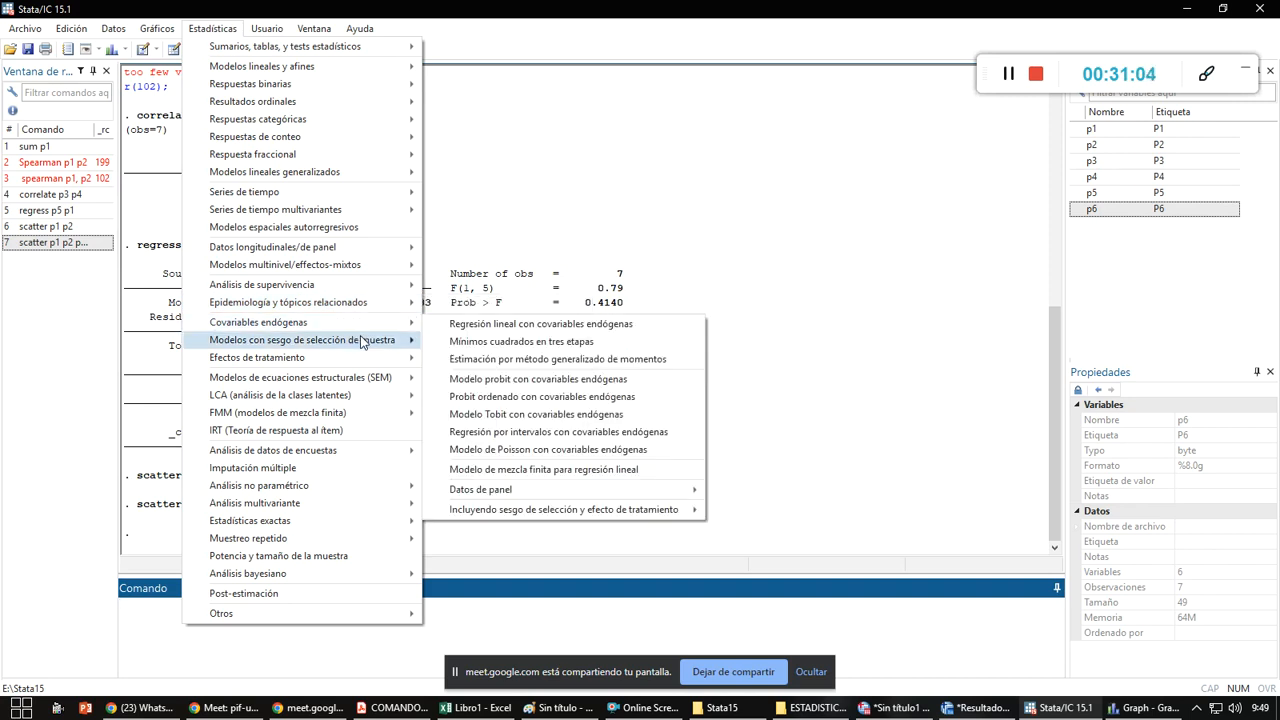
mouse_move(364, 359)
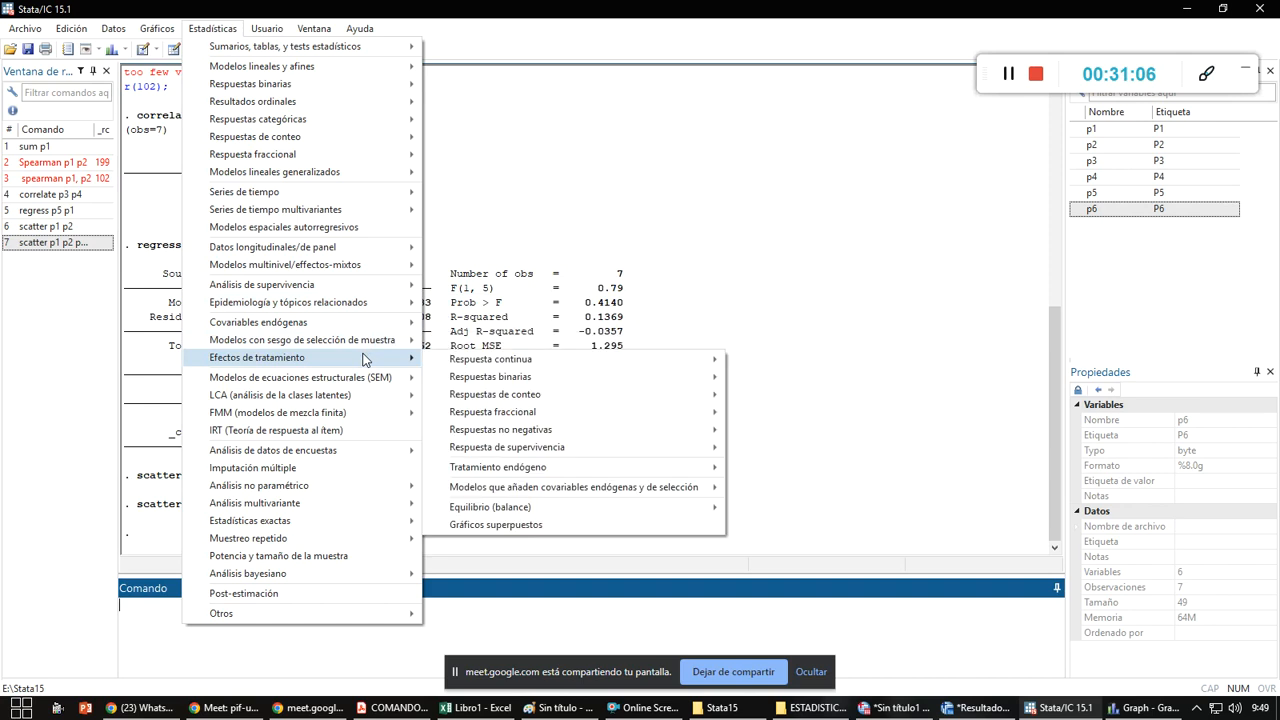
mouse_move(367, 385)
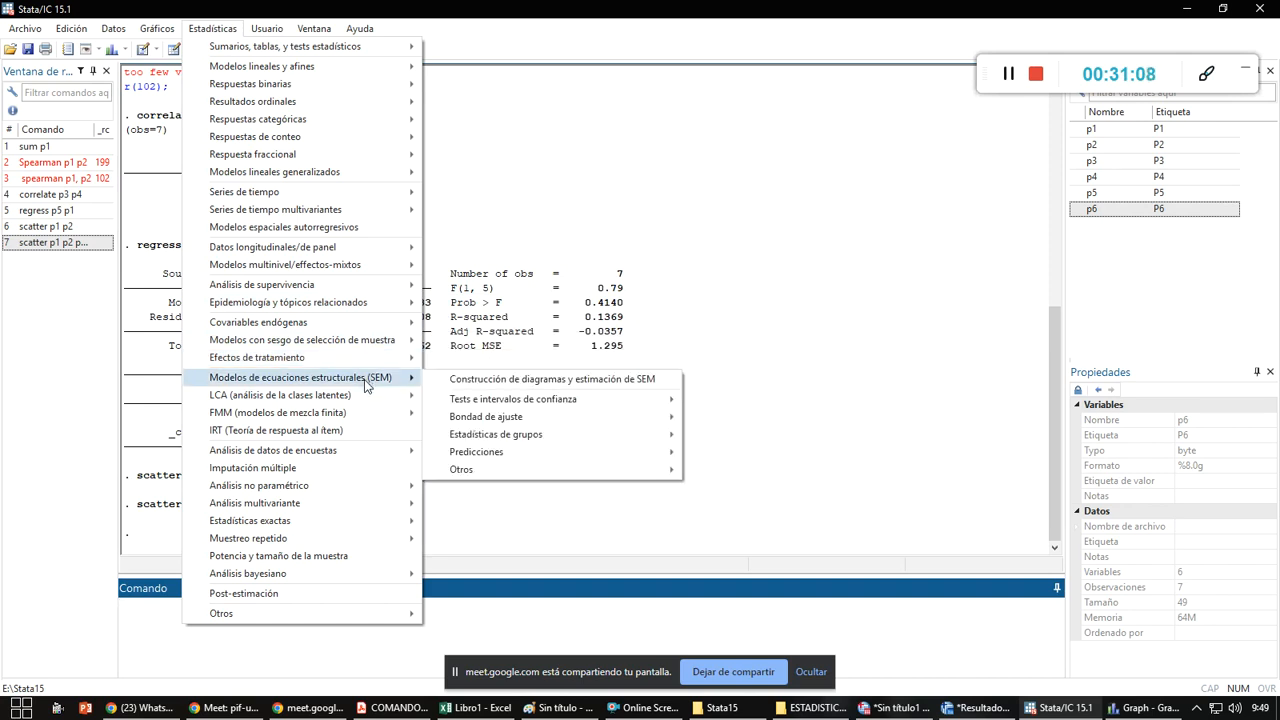
mouse_move(369, 419)
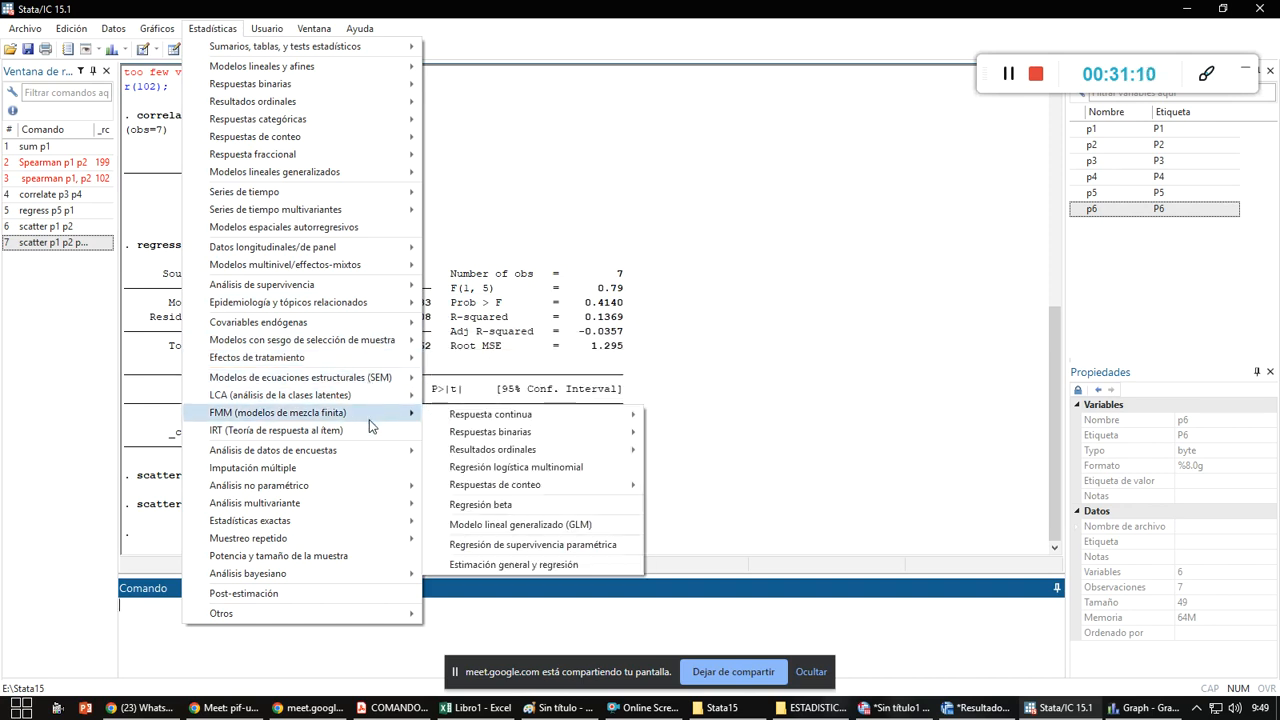
mouse_move(373, 455)
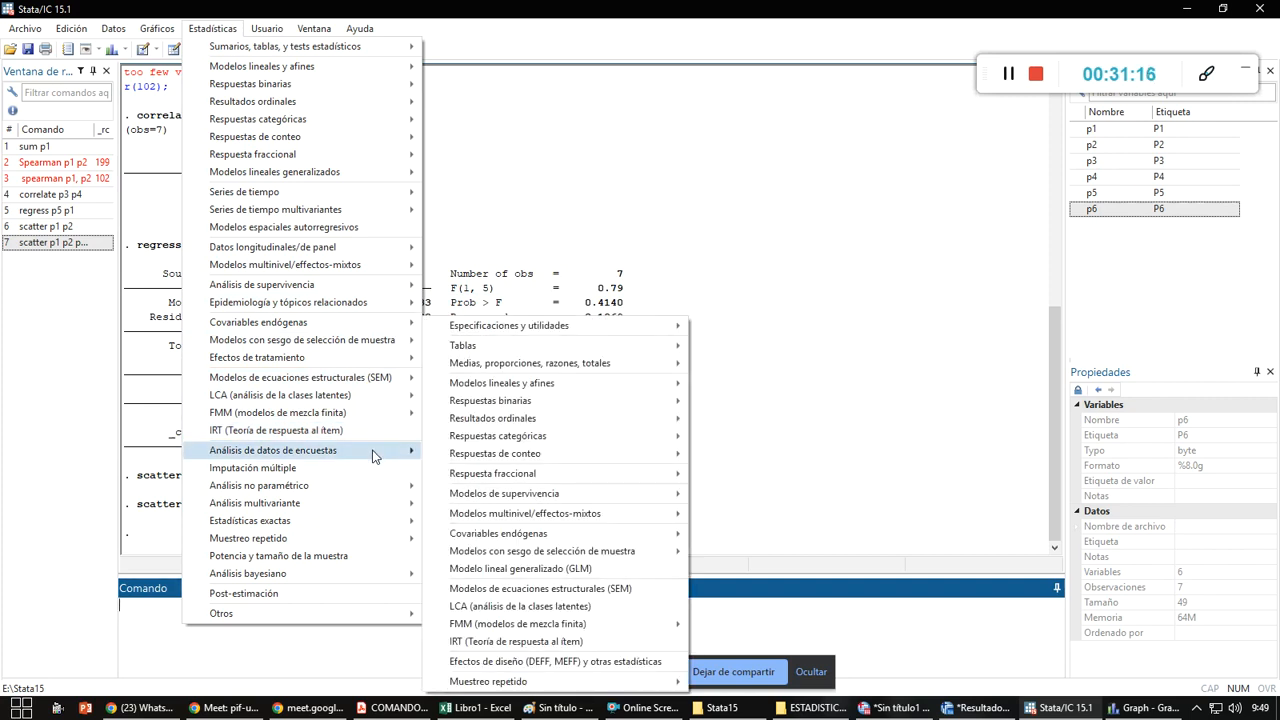
- Run the multivariate Cronbach's alpha analysis on the variables p1, p2, p3, p4, p5 and p6
mouse_move(379, 488)
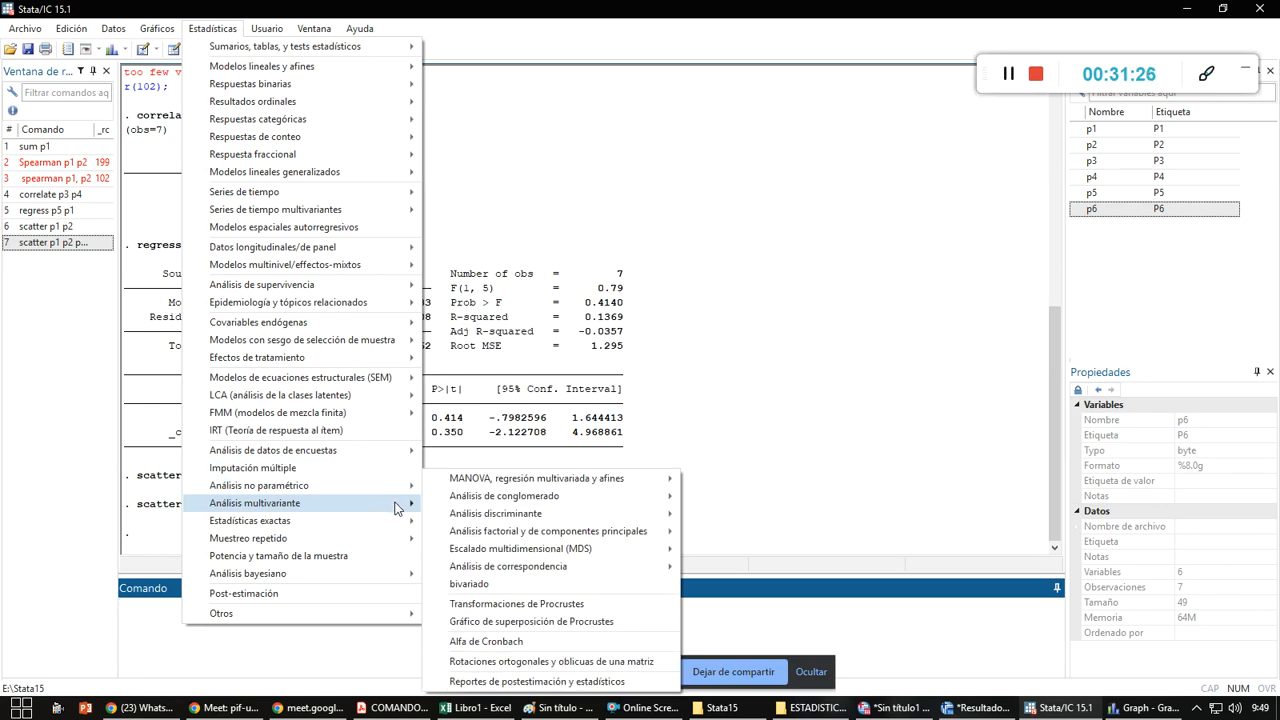
left_click(486, 641)
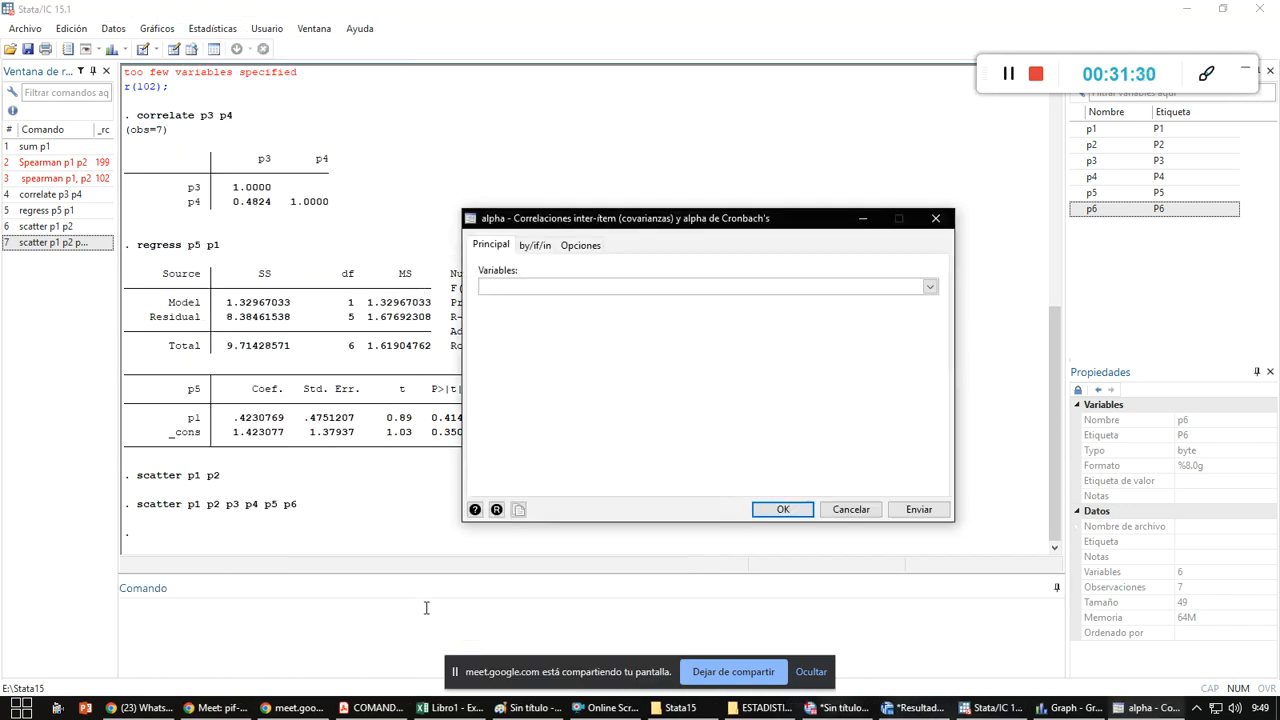
left_click(929, 288)
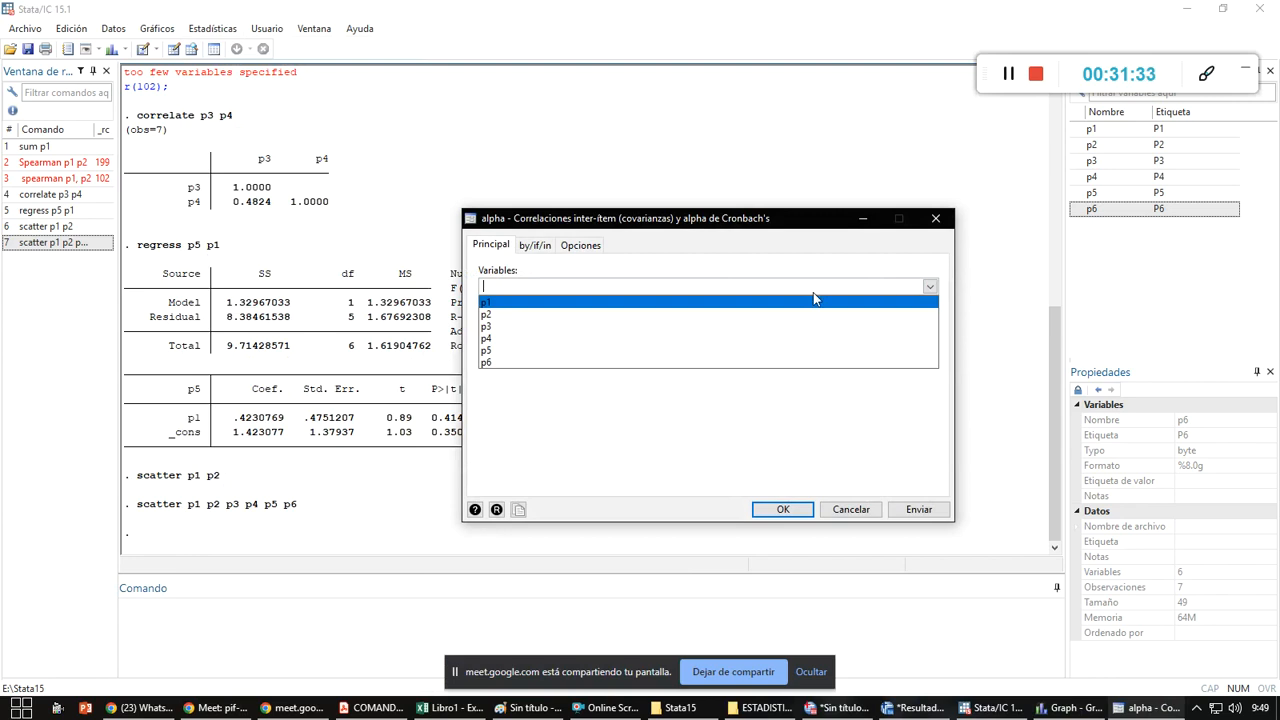
left_click(654, 318)
left_click(652, 328)
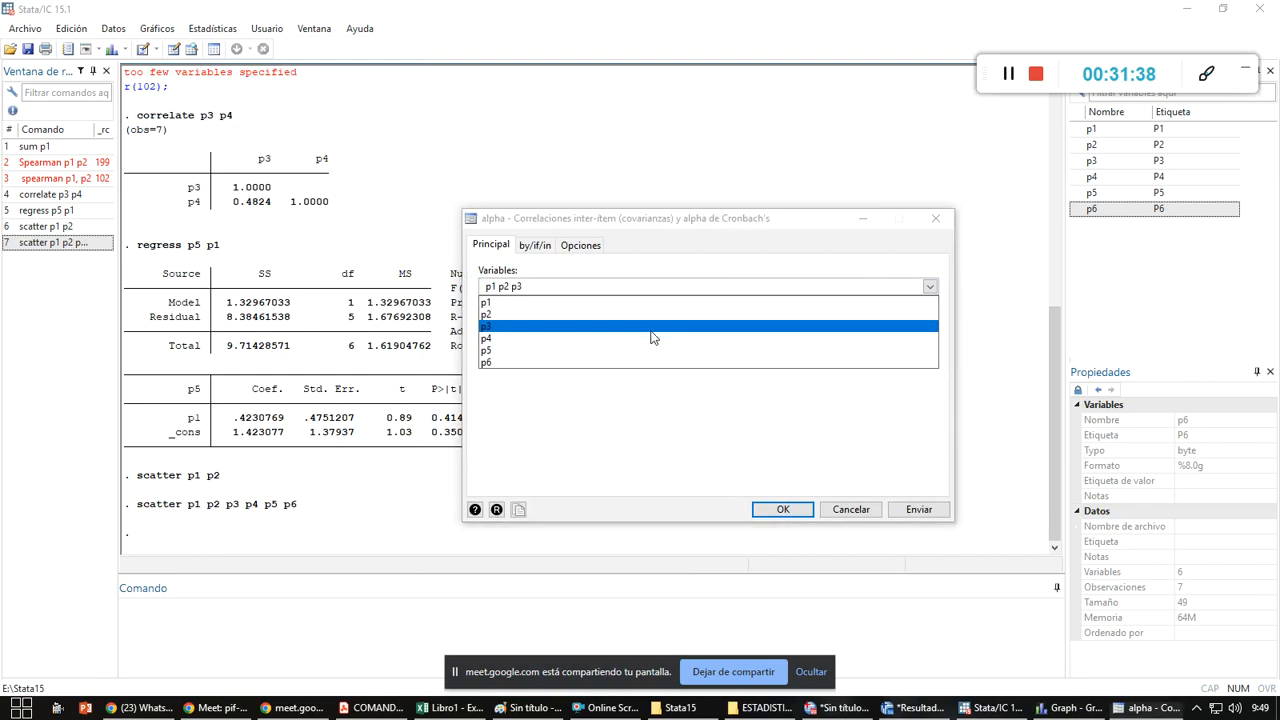
left_click(658, 340)
left_click(658, 351)
left_click(660, 362)
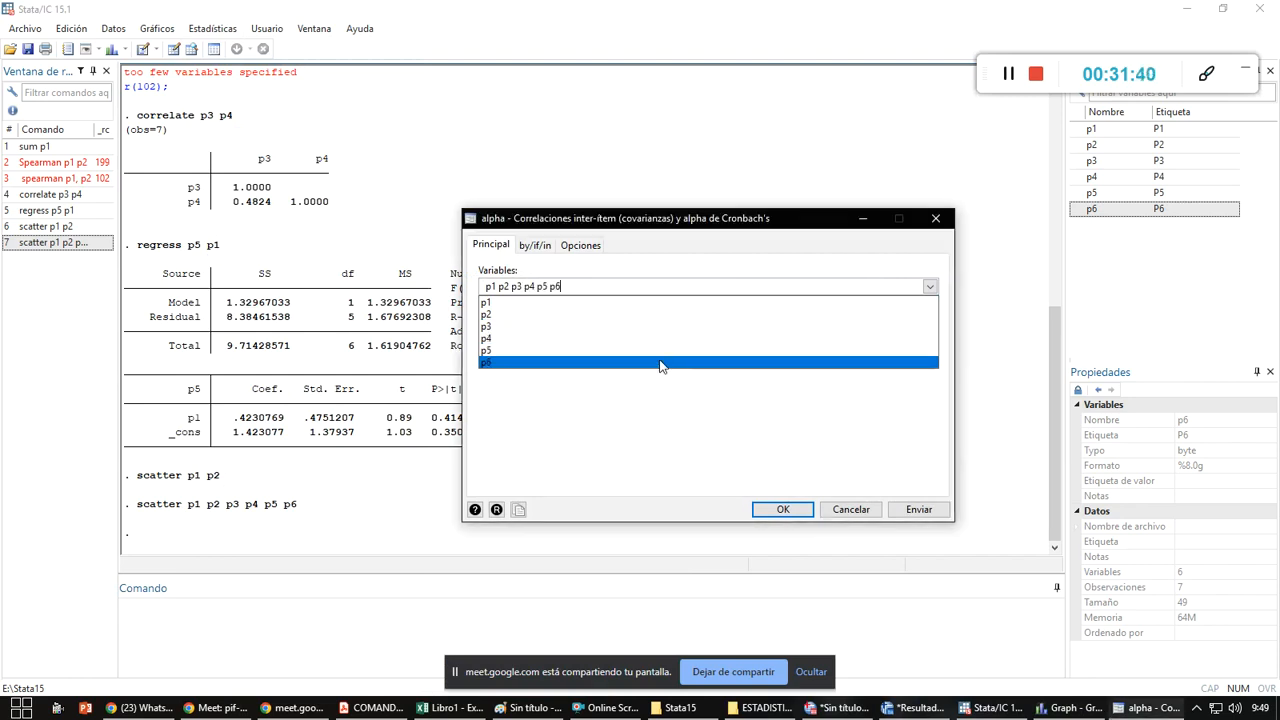
left_click(786, 511)
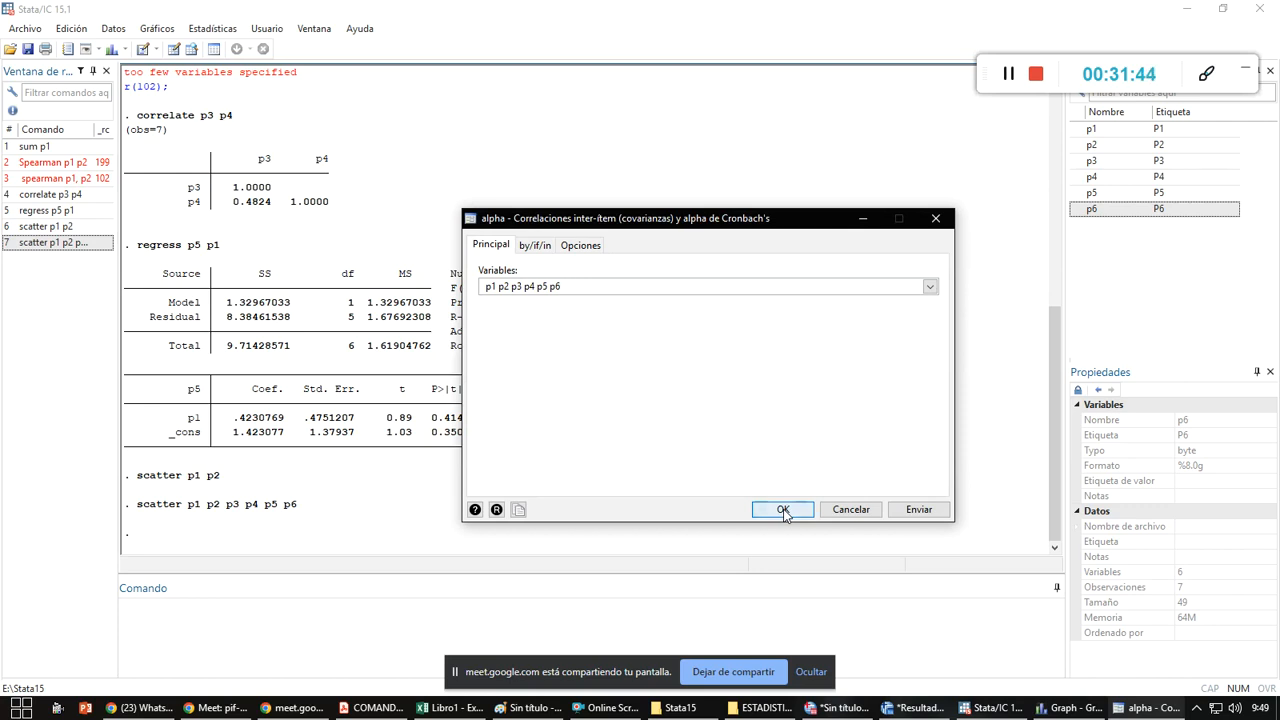
left_click(783, 510)
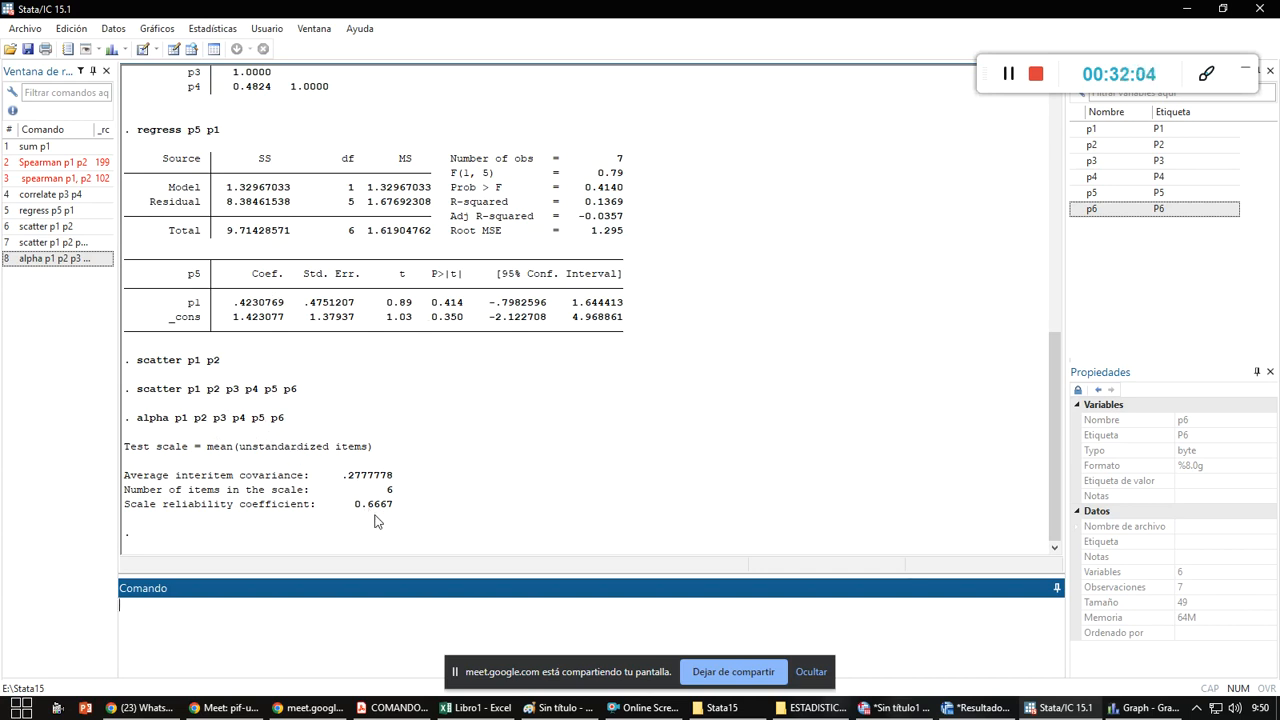
- Compare Cronbach's alpha in the SPSS Resultado1 output with the scale reliability coefficient in Stata
key("alt+Tab")
key("alt+Tab")
key("alt+Tab")
key("alt+Tab")
key("alt+Tab")
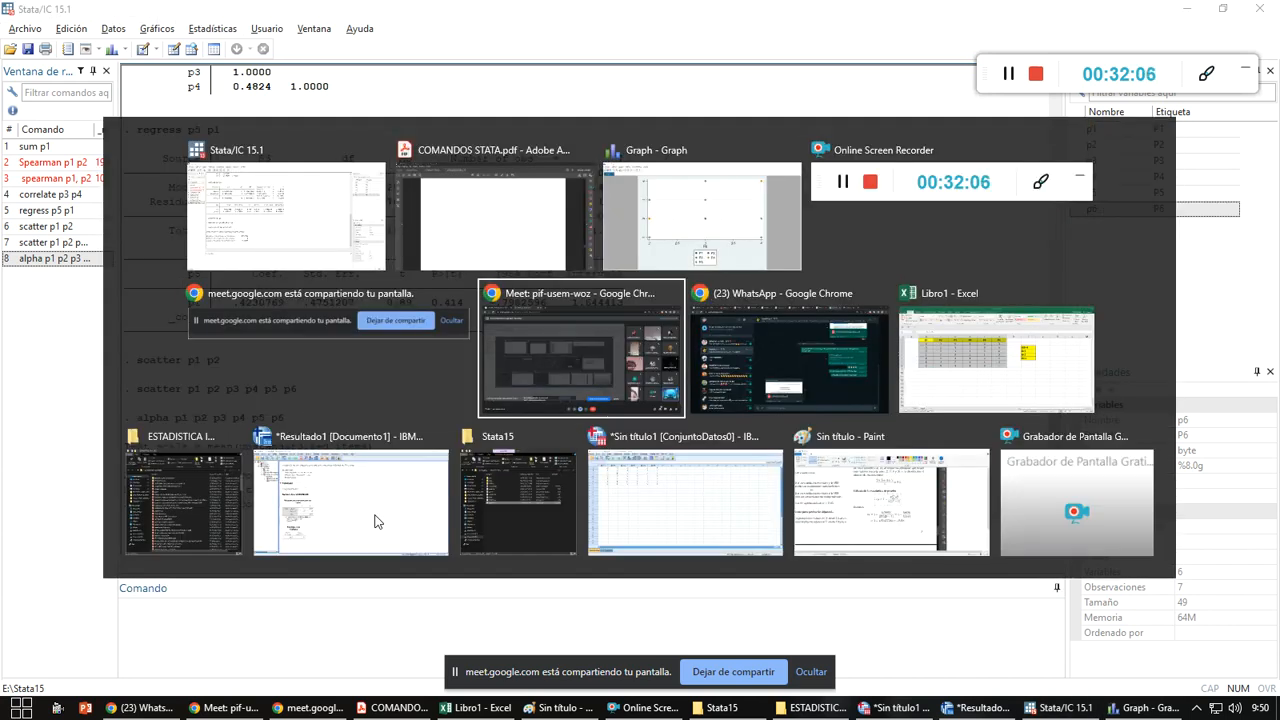
key("alt+Tab")
key("alt+Tab")
key("alt+Tab")
key("alt+Tab")
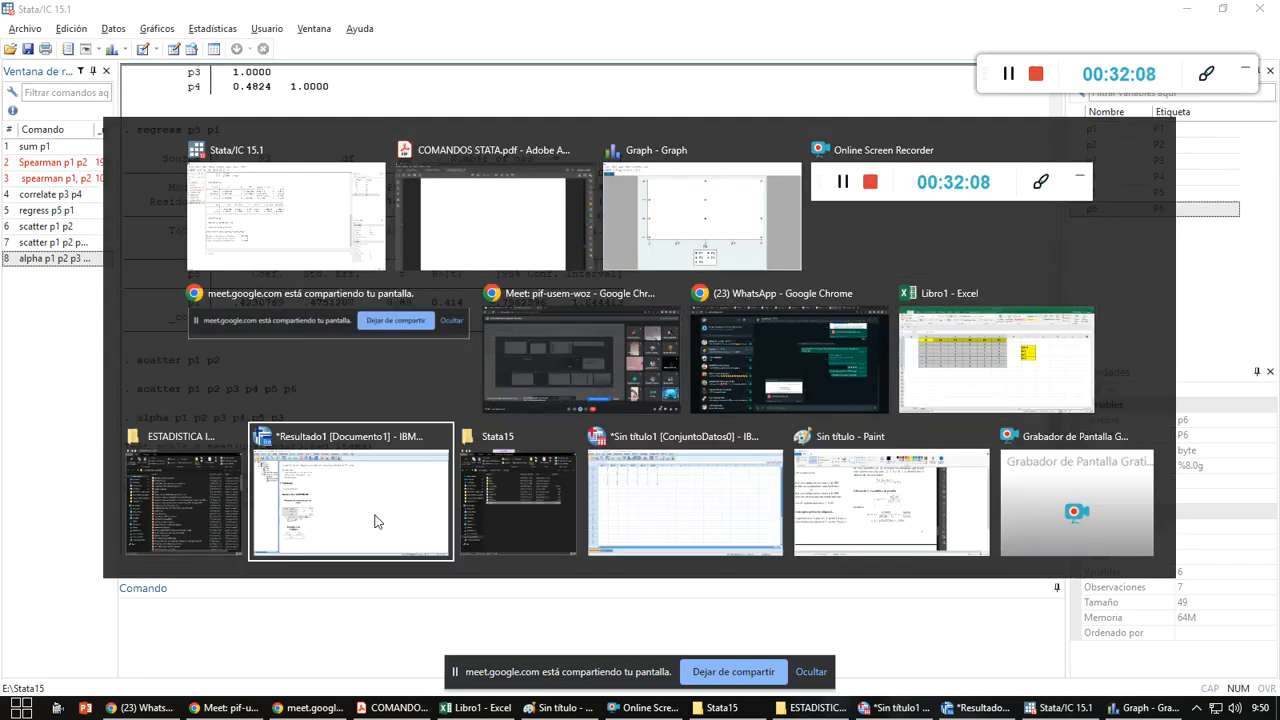
left_click(376, 521)
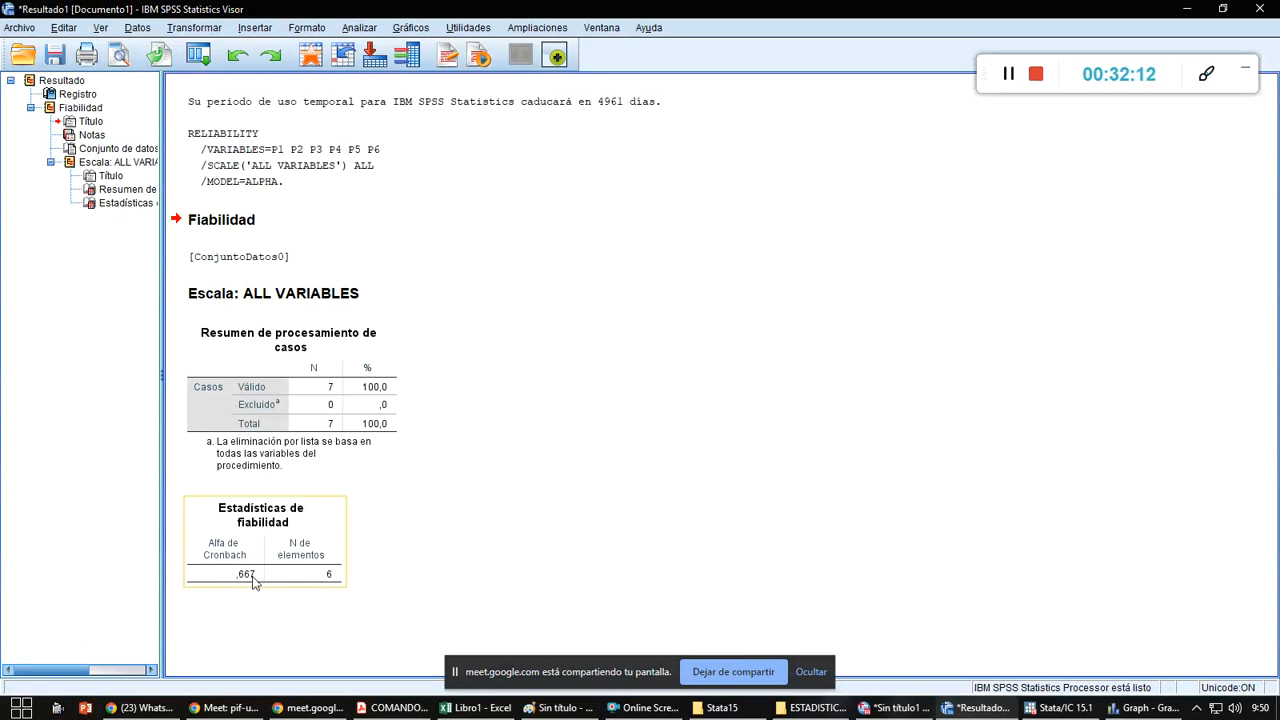
key("alt+Tab")
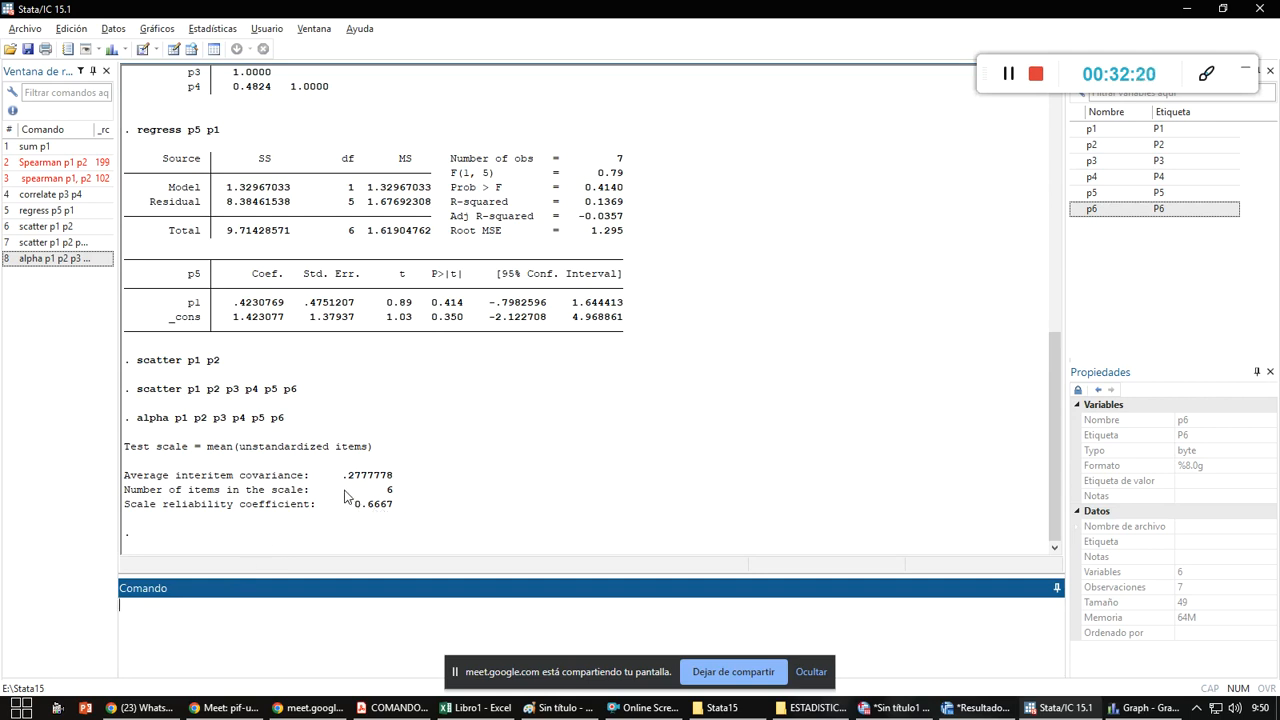
- Switch to the Libro1 Excel workbook and review the P1 to P6 scores on Hoja2, marking the response rows with cells A2:A8
key("alt+Tab")
key("alt+Tab")
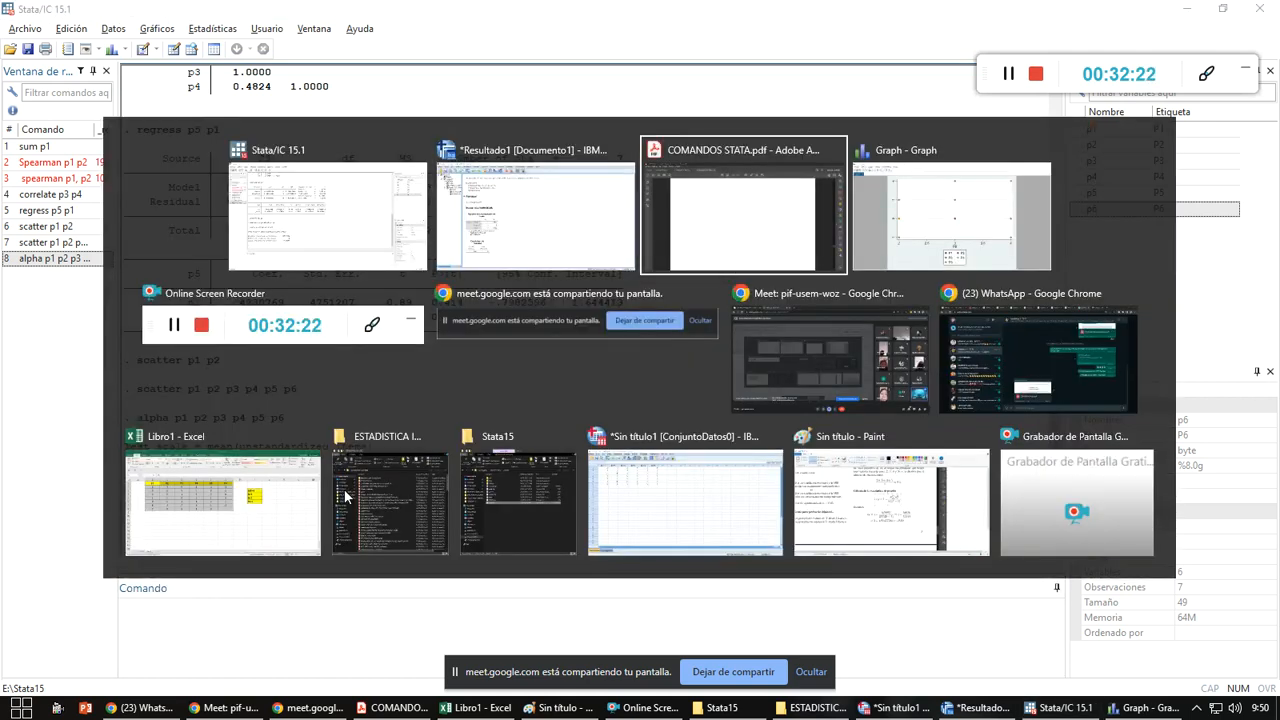
key("alt+Tab")
key("alt+Tab")
key("alt+Tab")
key("alt+Tab")
key("alt+Tab")
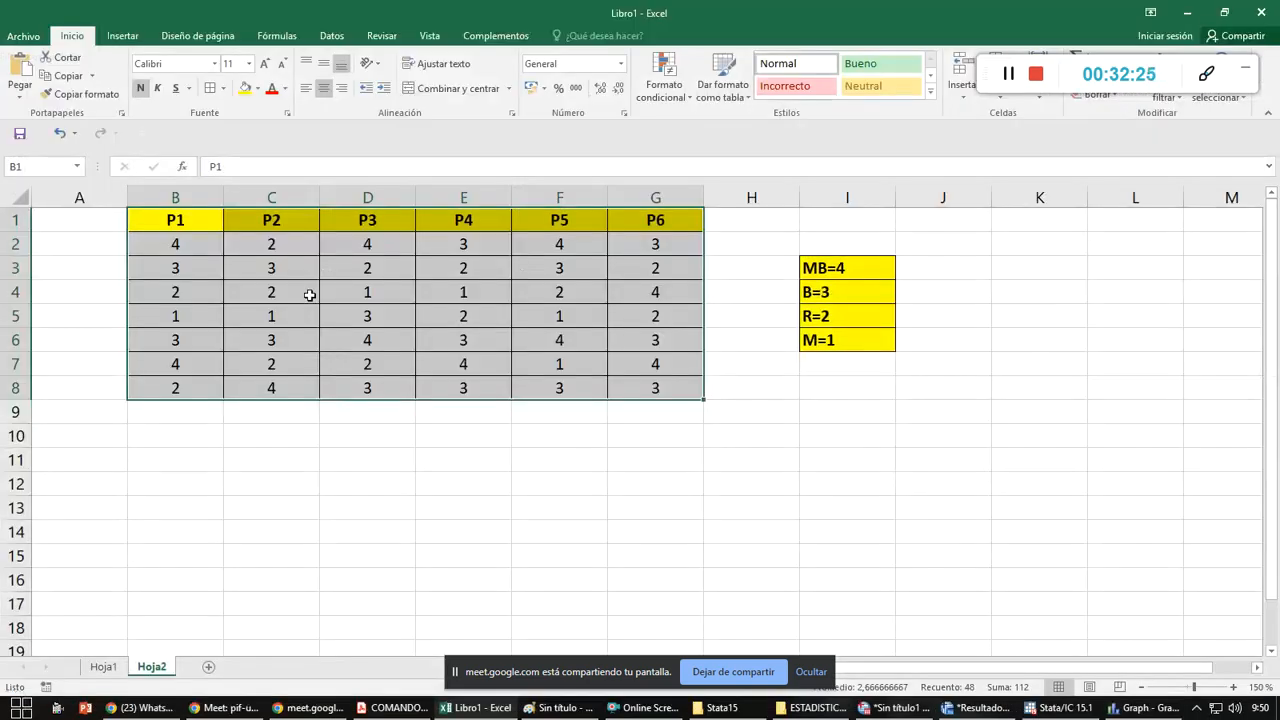
left_click(168, 413)
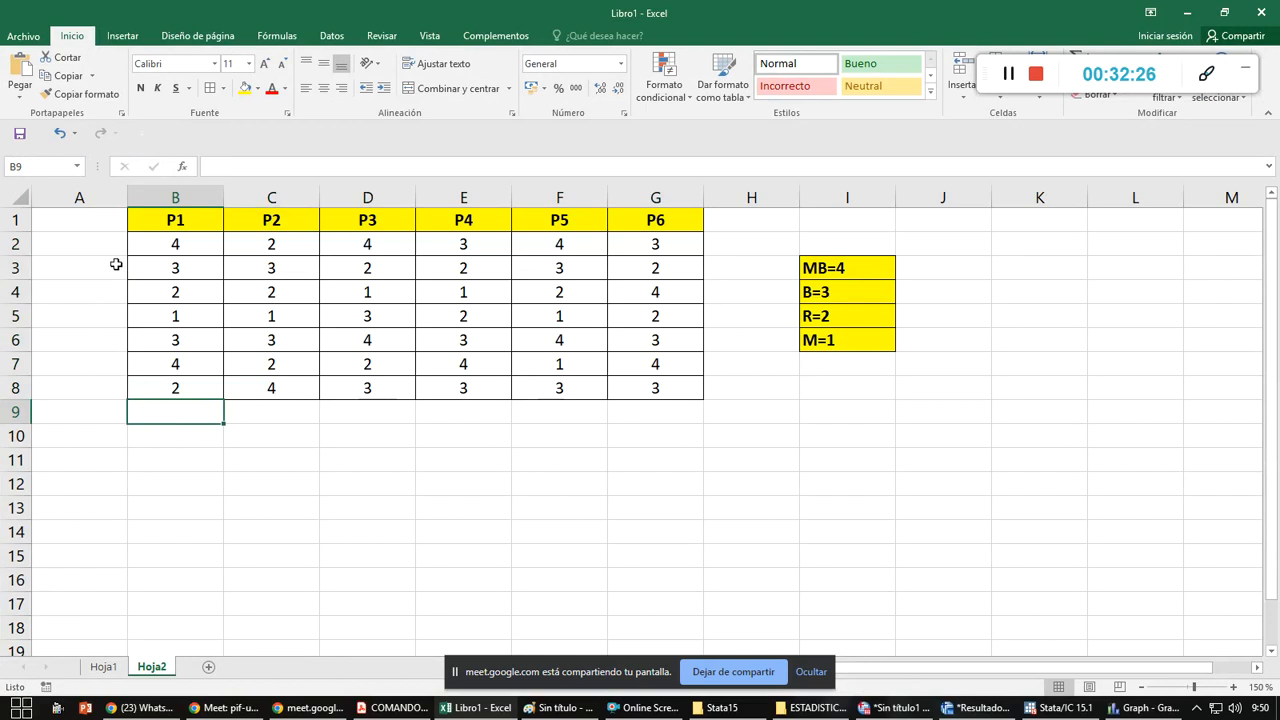
left_click_drag(110, 242, 100, 387)
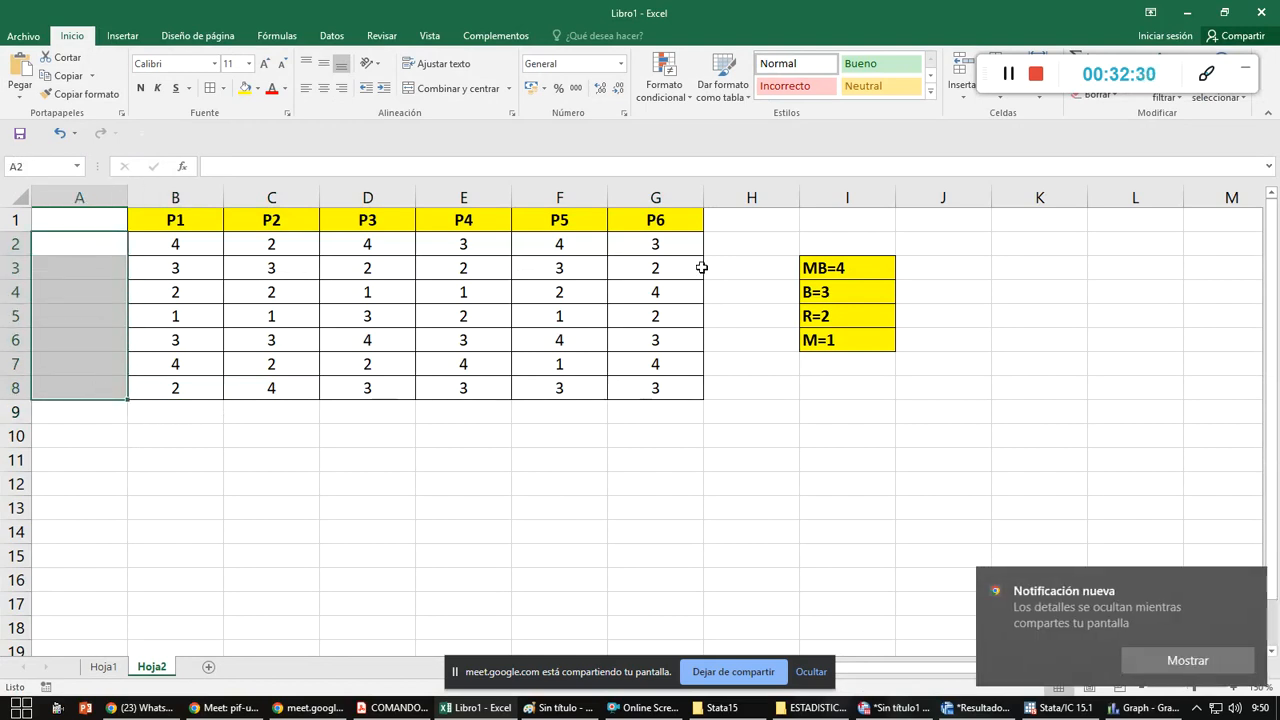
left_click(749, 222)
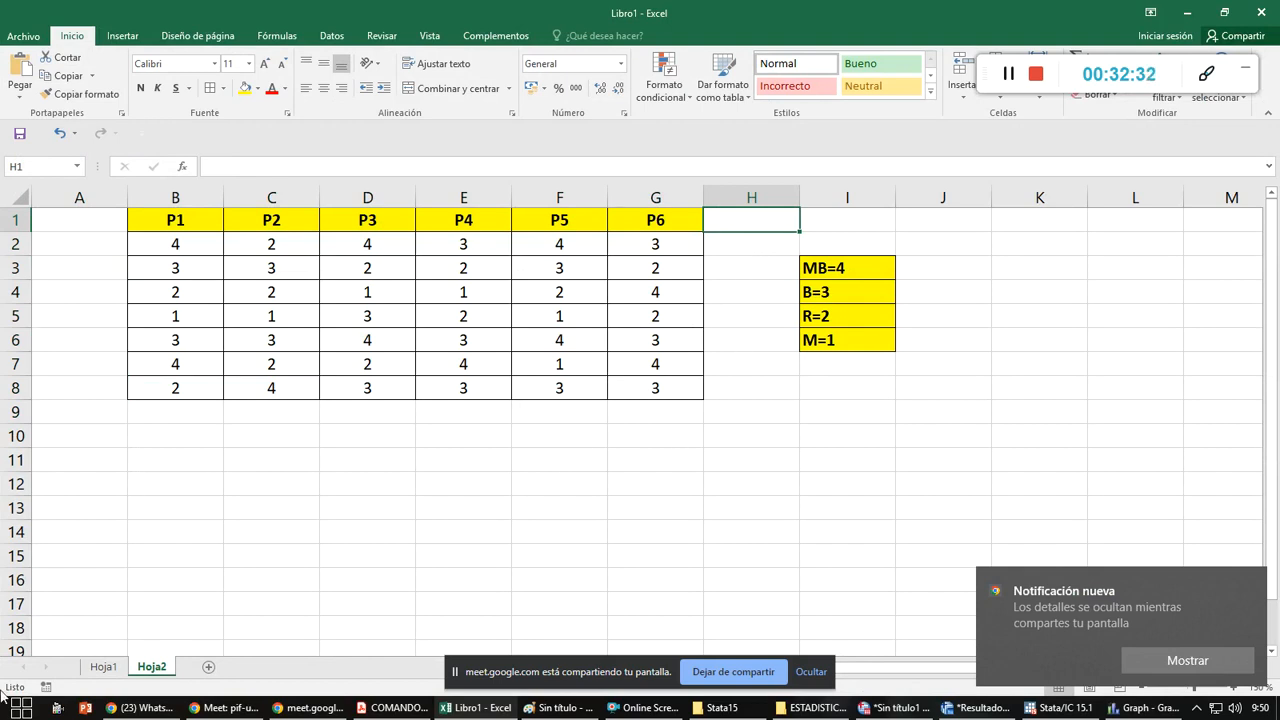
- Minimize the Excel and PDF windows to return to the Google Meet call and stop sharing the screen
left_click(1193, 14)
left_click(1193, 14)
left_click(1193, 14)
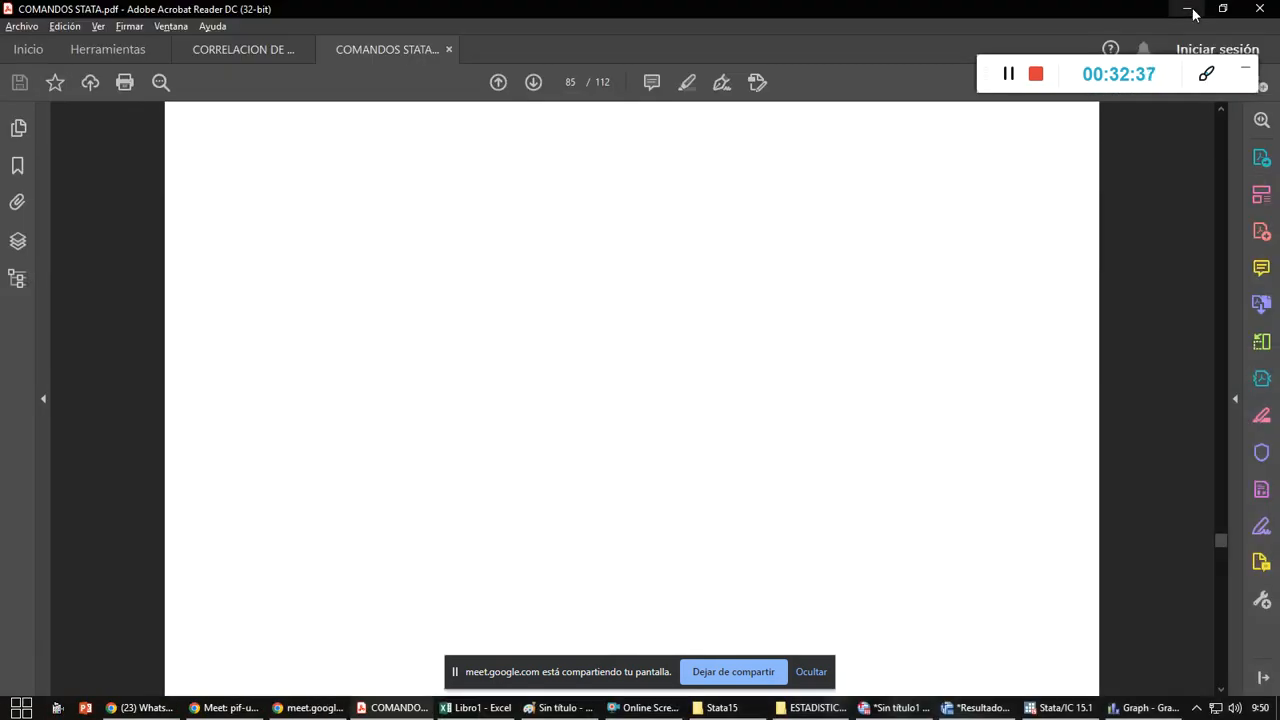
left_click(1193, 14)
left_click(1193, 14)
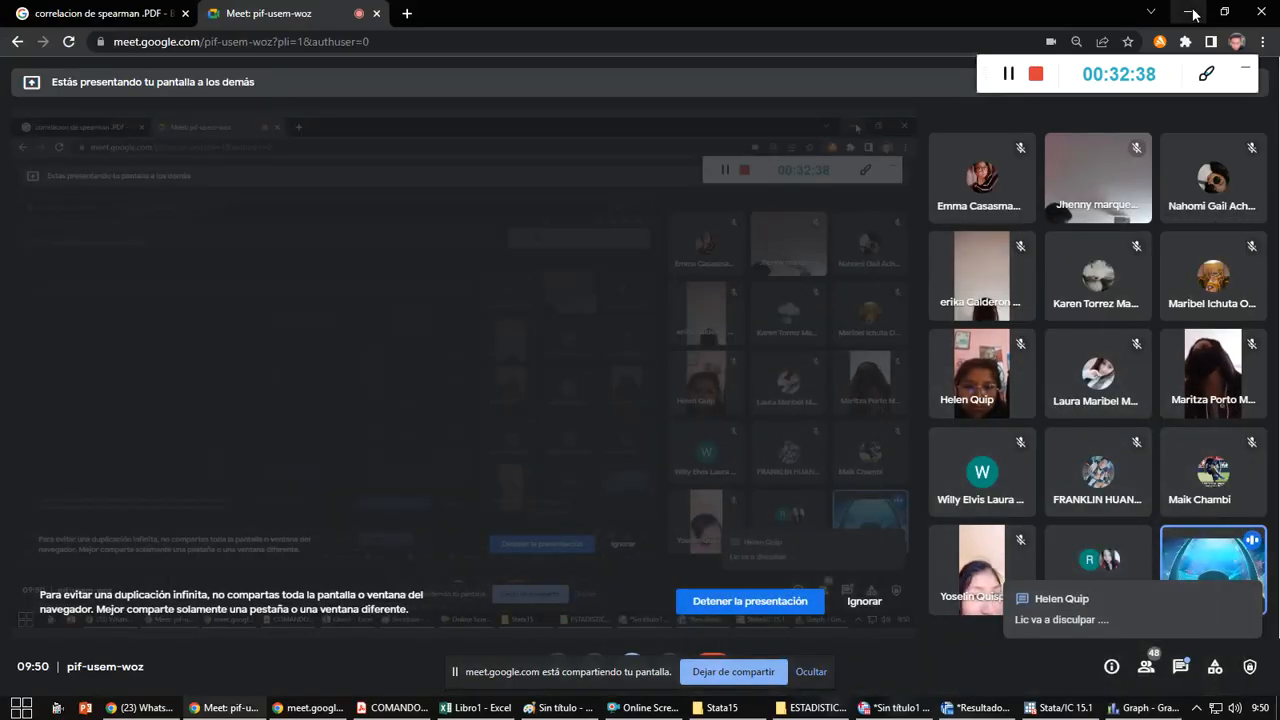
left_click(714, 666)
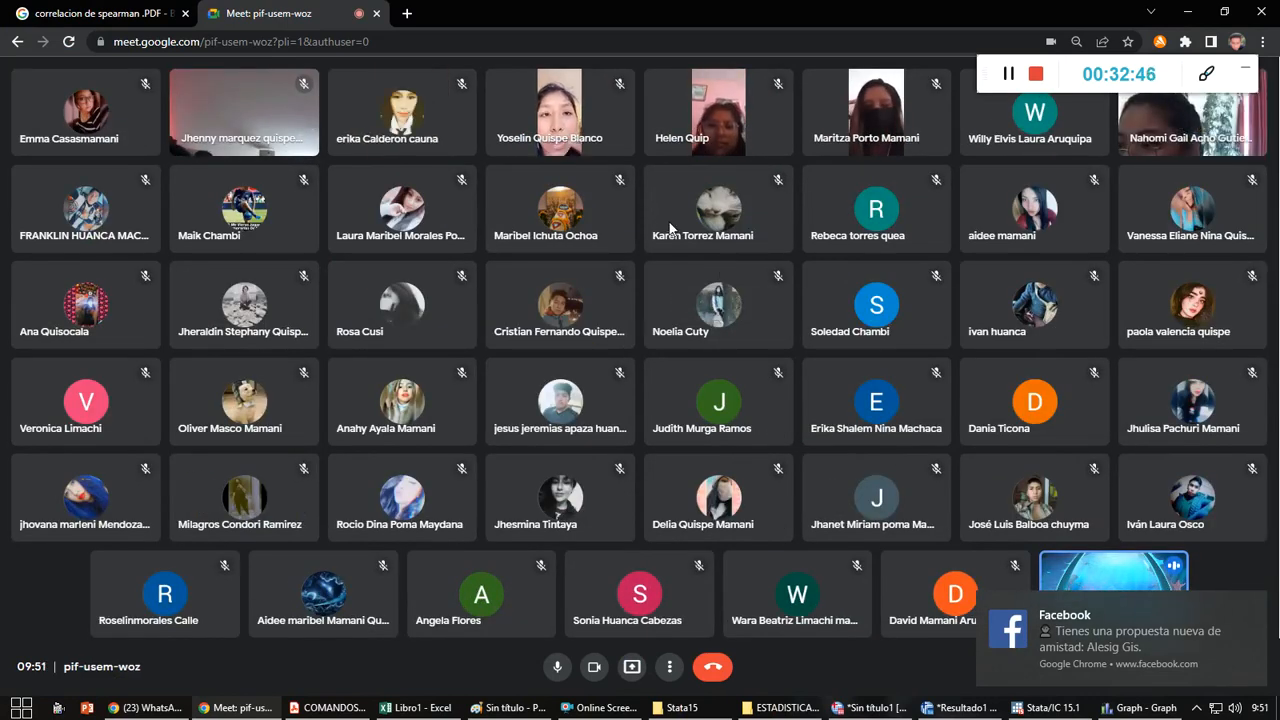
- Clear the recorder bar and notification from the Meet participant grid, capture the screen and paste it into a new Paint image
left_click_drag(993, 84, 907, 36)
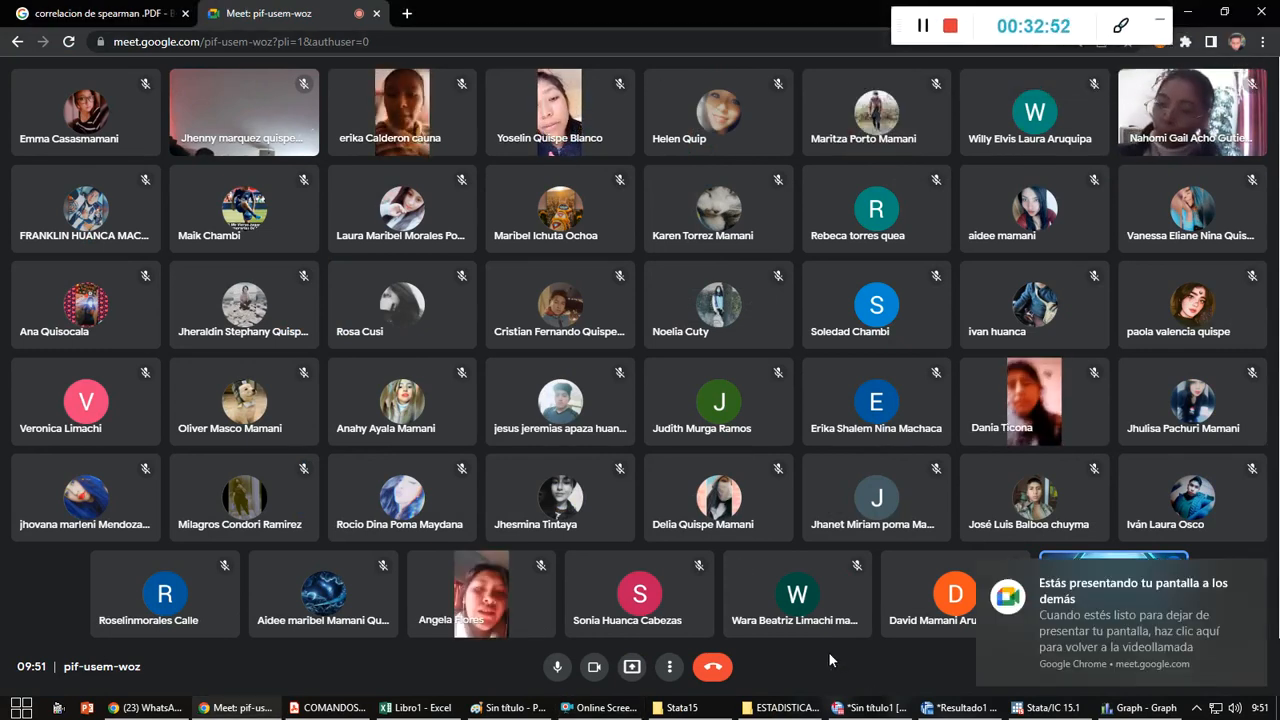
left_click(1266, 581)
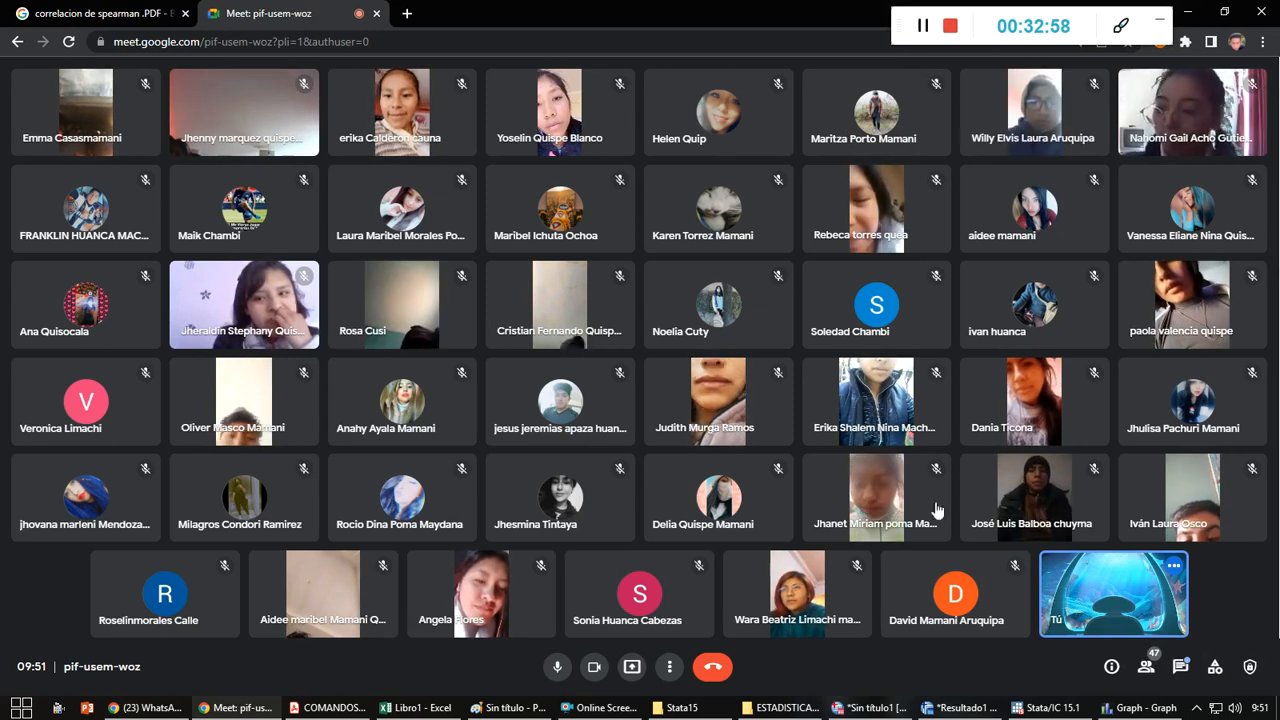
left_click(21, 707)
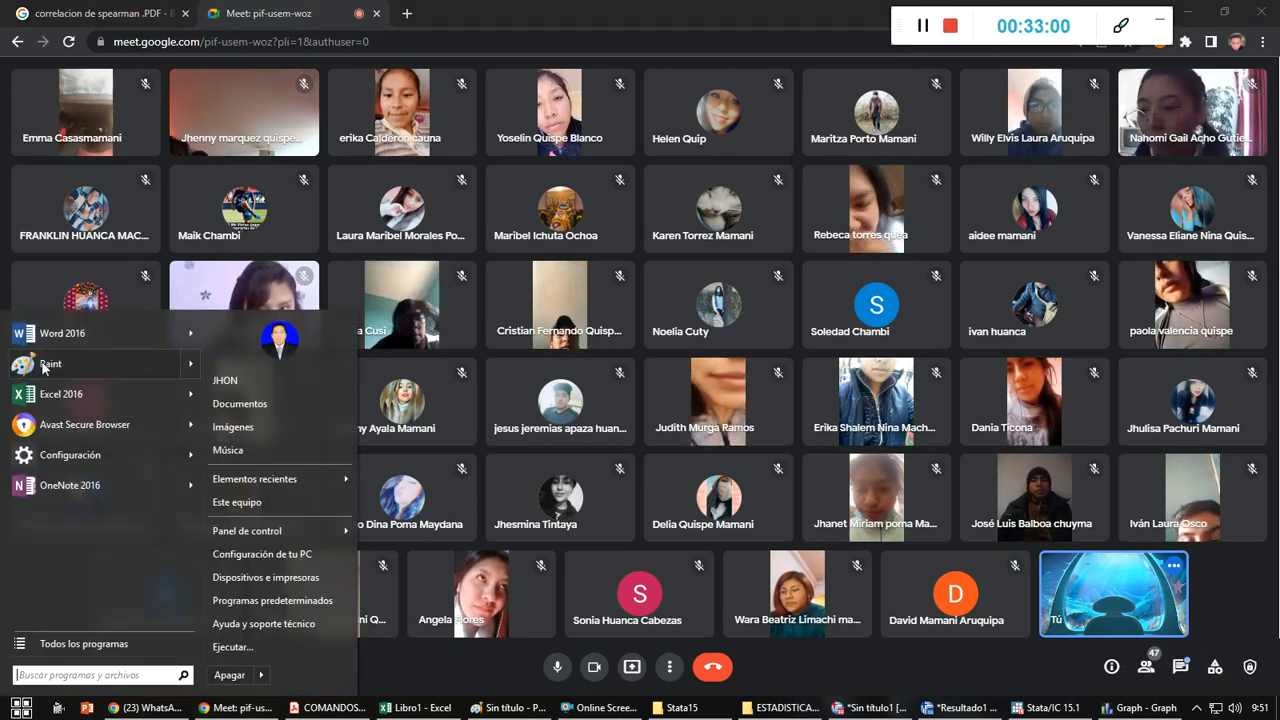
left_click(55, 363)
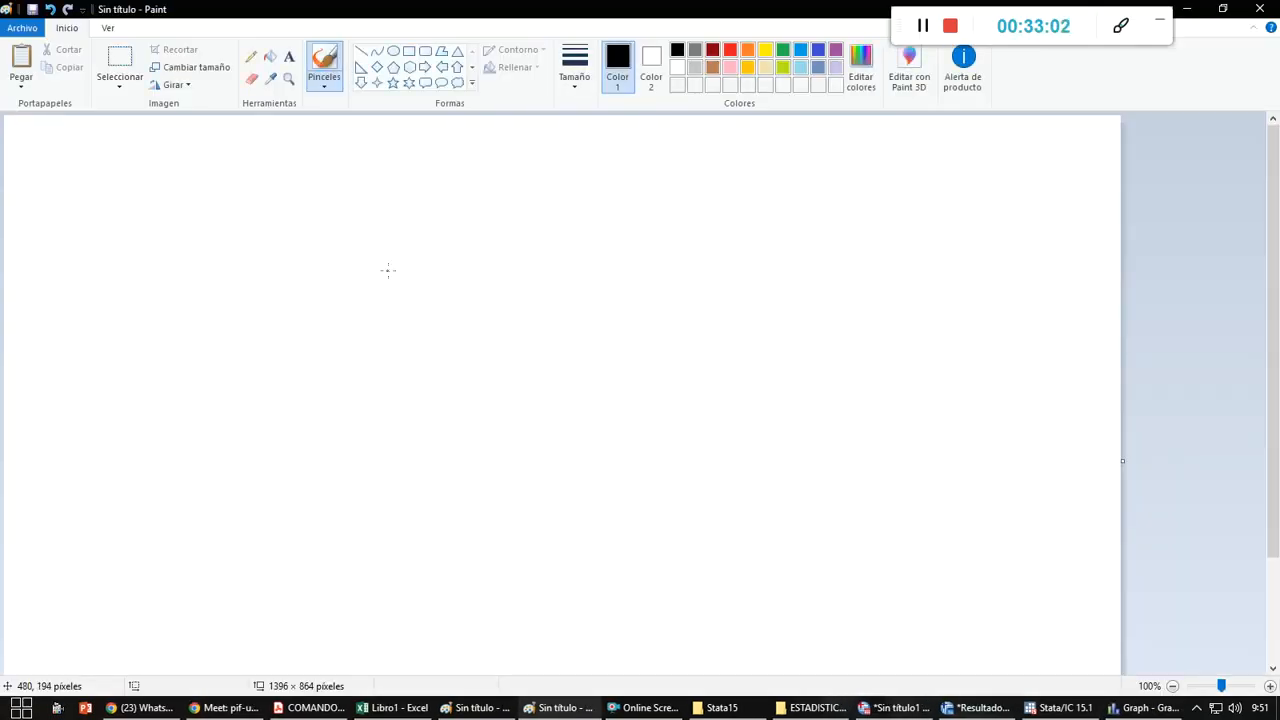
key("ctrl+v")
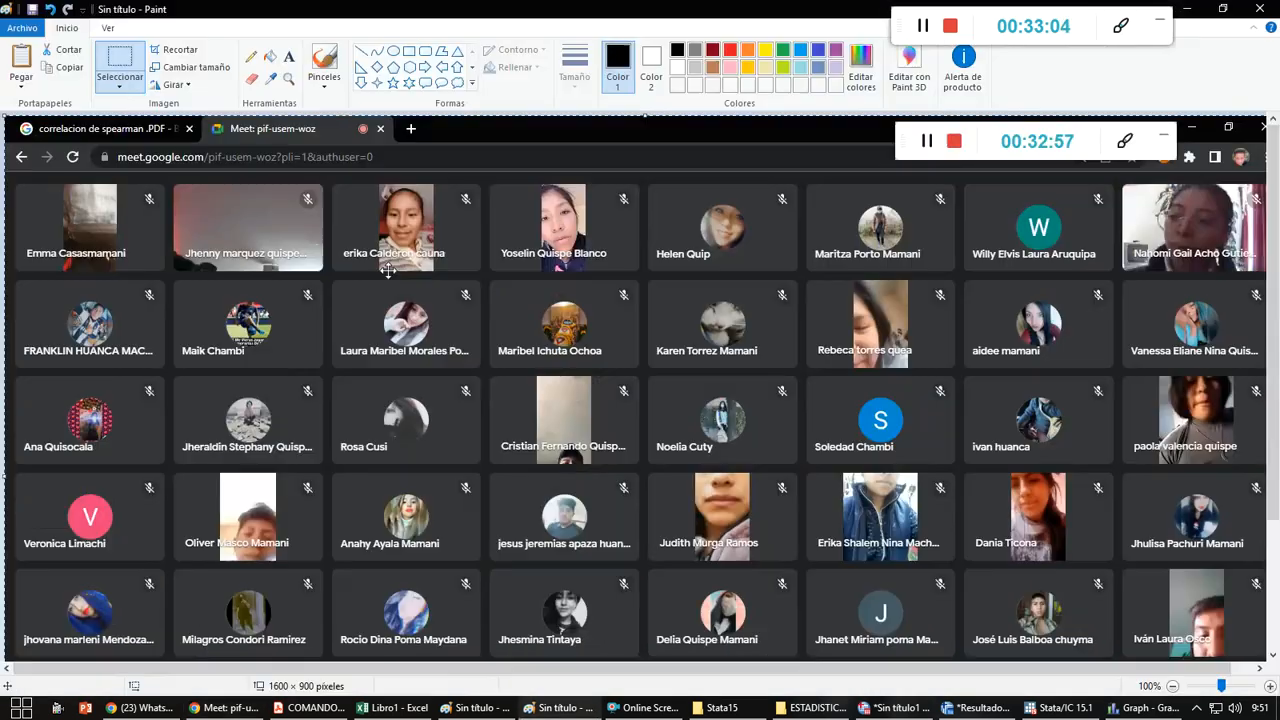
- Minimize the open windows down to the desktop and bring the Google Meet call back up
left_click(1194, 12)
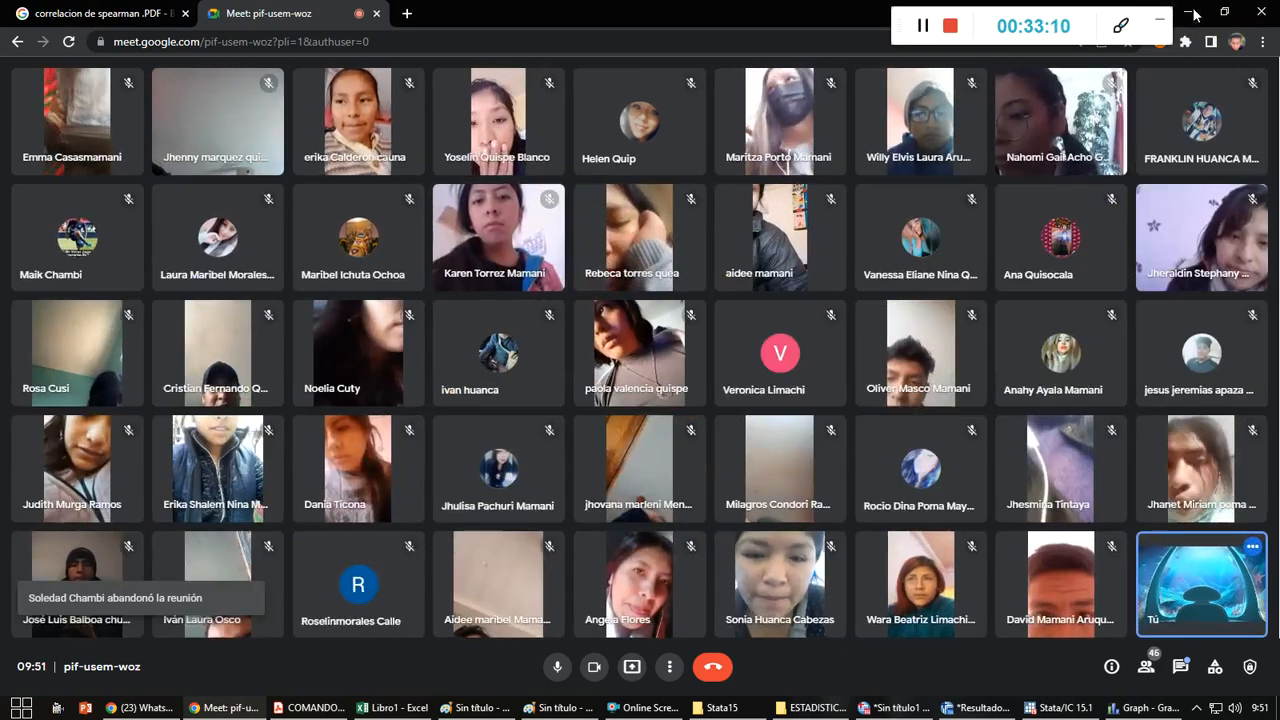
left_click(1194, 12)
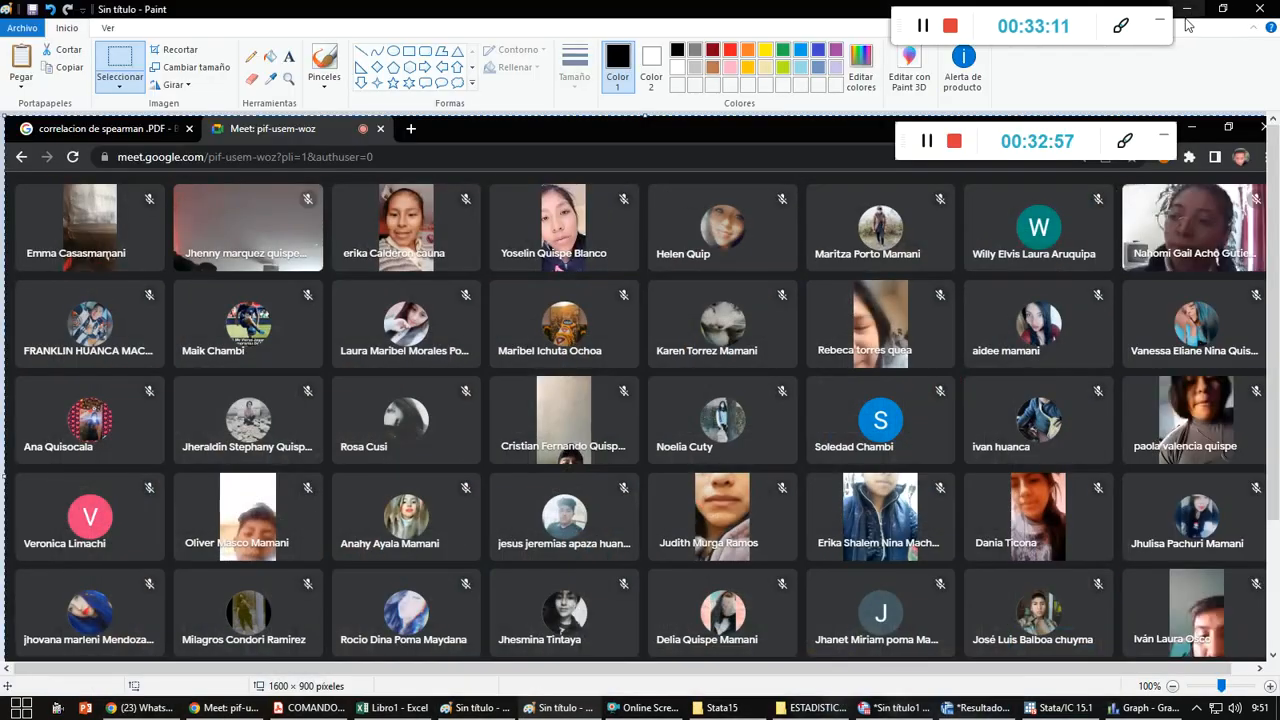
left_click(1187, 12)
left_click(1188, 15)
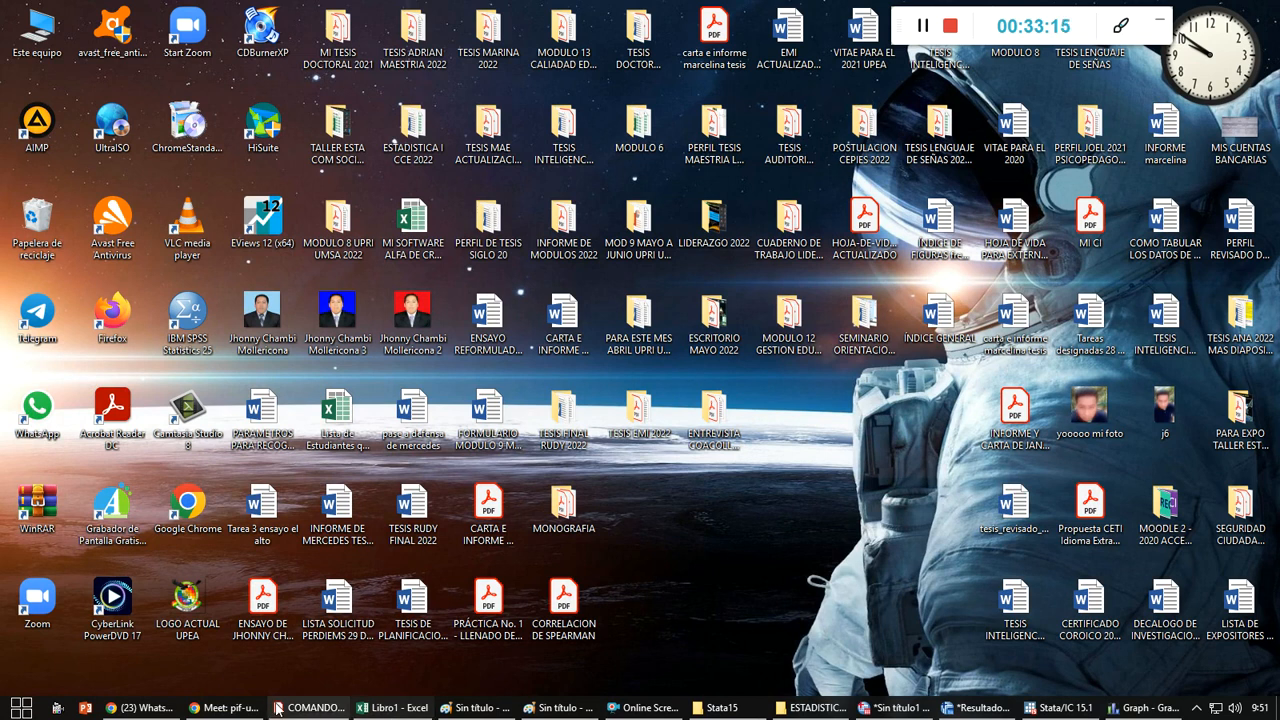
left_click(228, 707)
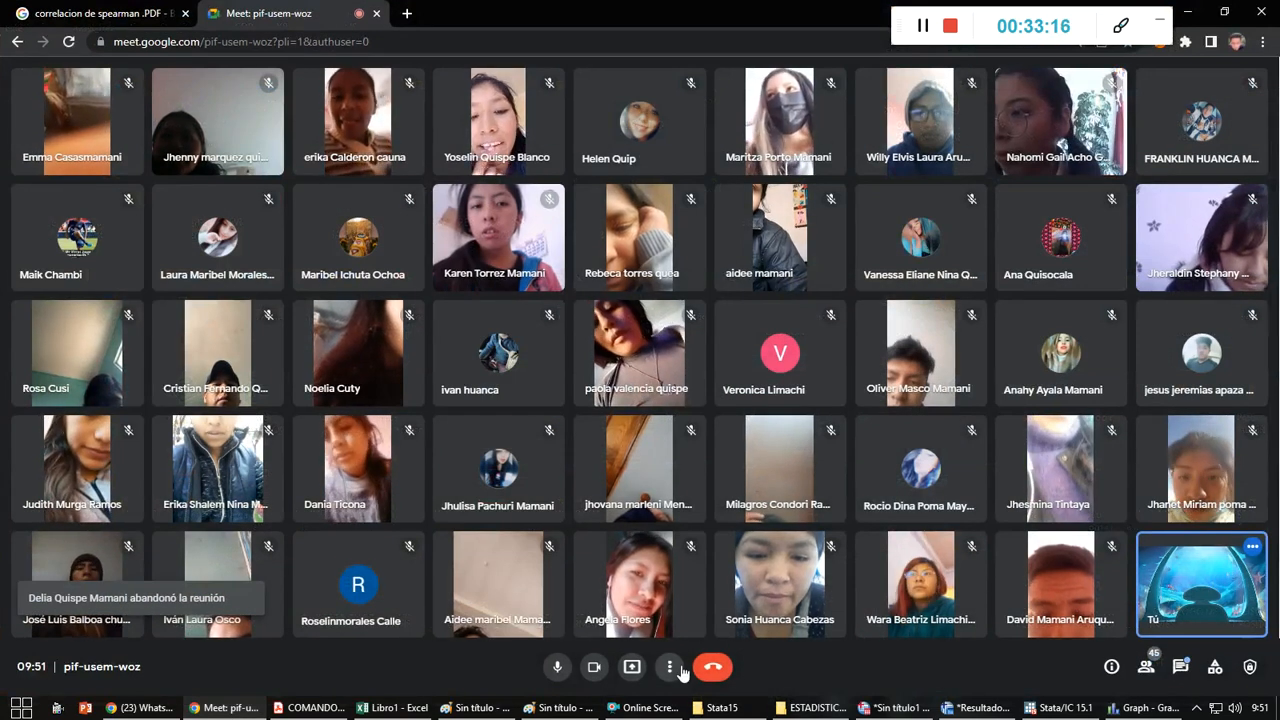